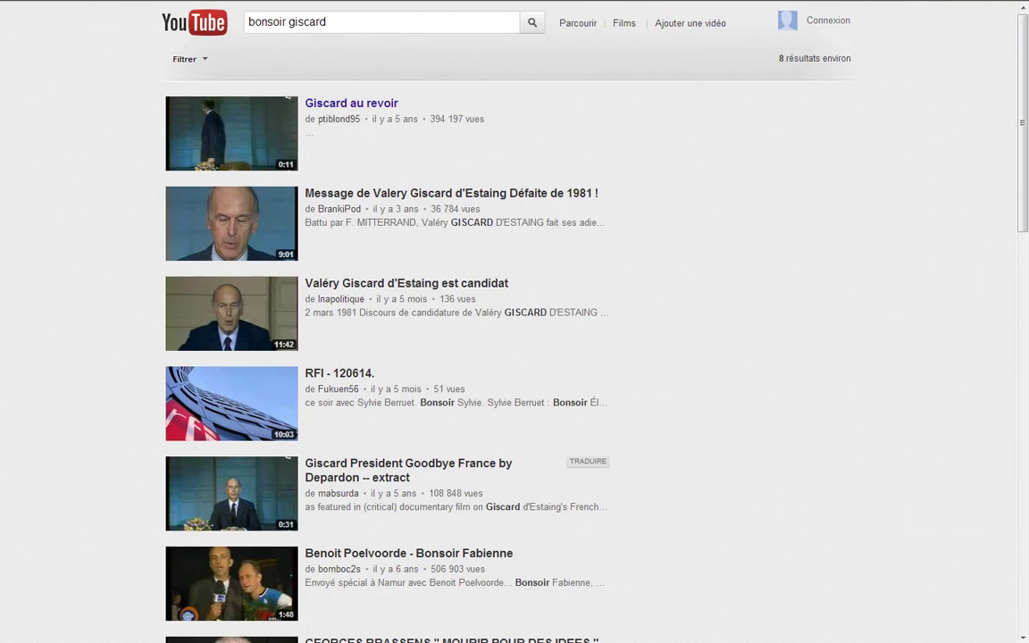
Play the video "Giscard au revoir" from the search results and pause it.
{"action": "left_click", "coordinate": [255, 100]}
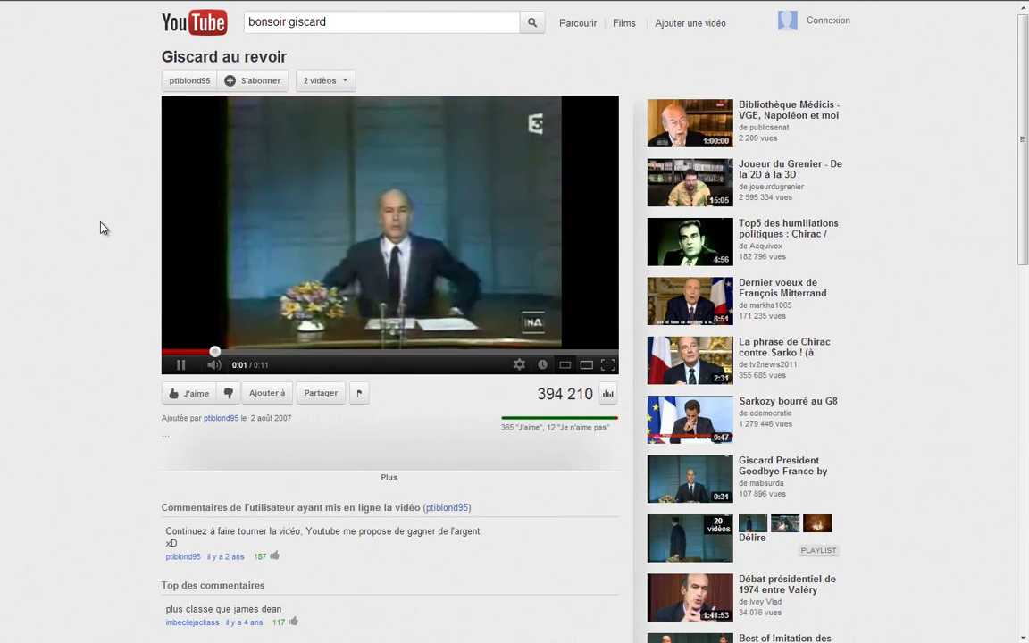
{"action": "left_click", "coordinate": [181, 366]}
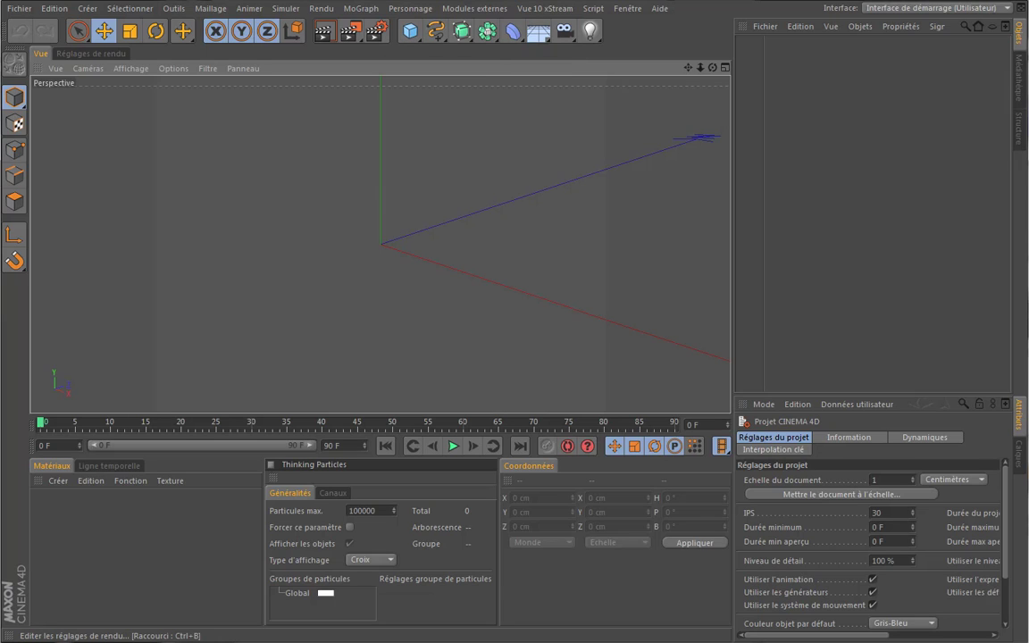
In CINEMA 4D, open the recently used project that contains the Mon studio object.
{"action": "left_click", "coordinate": [22, 9]}
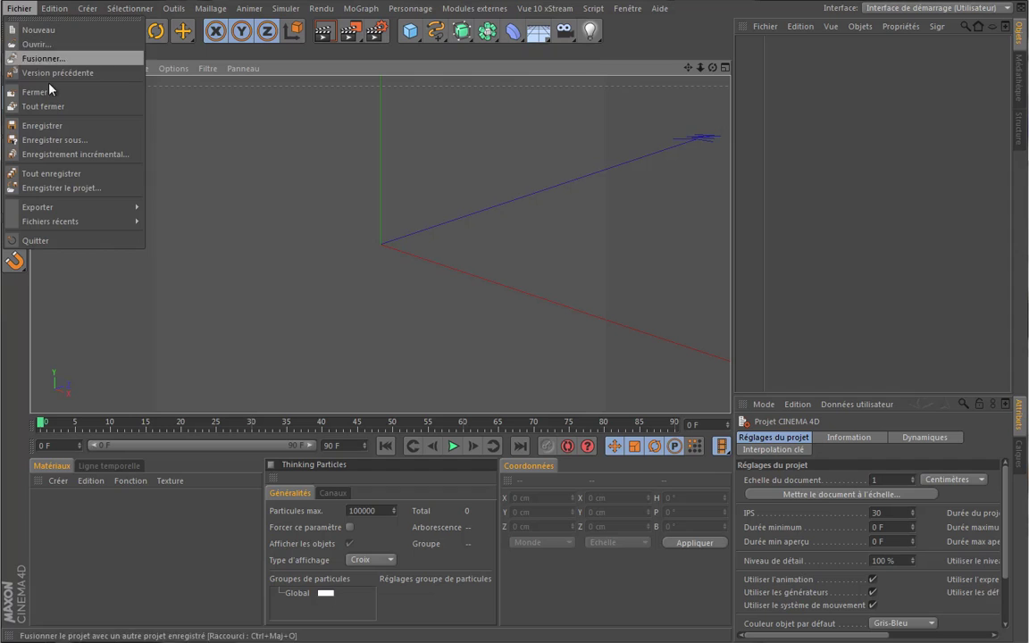
{"action": "mouse_move", "coordinate": [89, 221]}
{"action": "left_click", "coordinate": [213, 234]}
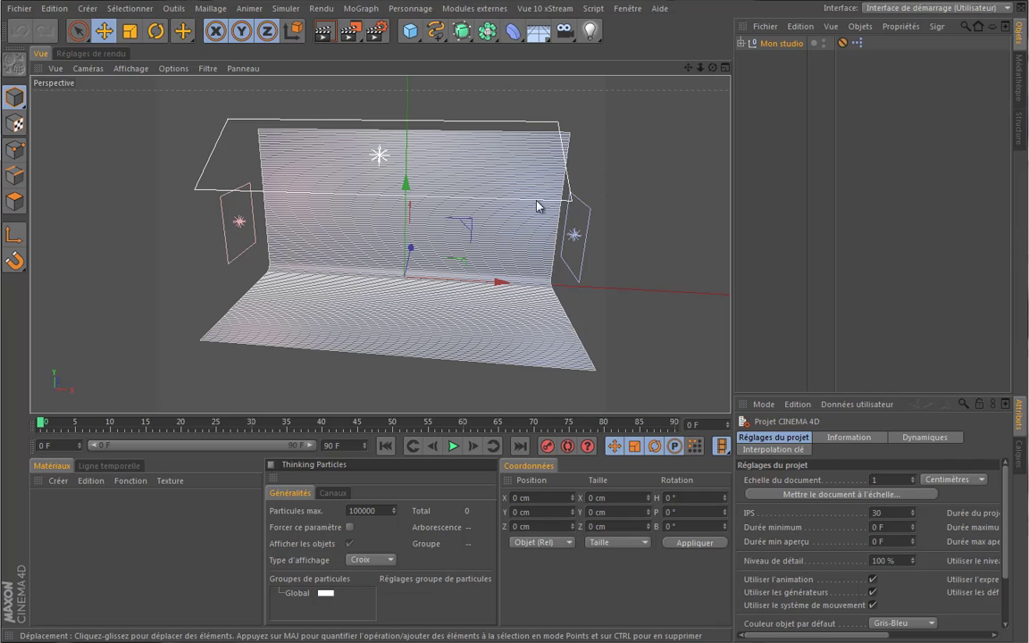
Display the Mon studio object's custom parameters and enlarge the attributes area so they all fit.
{"action": "left_click", "coordinate": [782, 42]}
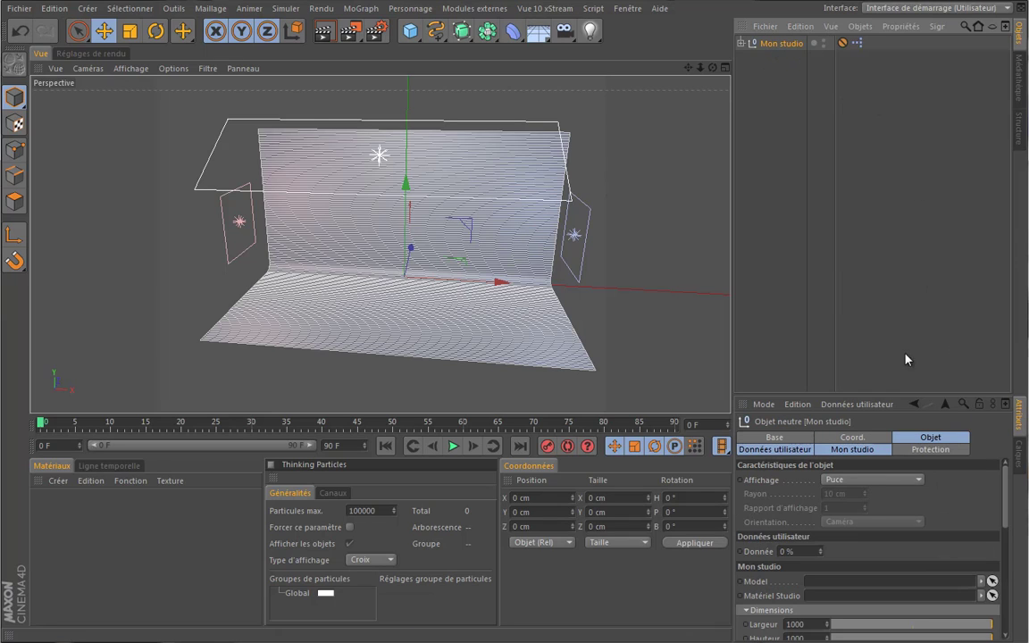
{"action": "left_click", "coordinate": [800, 449]}
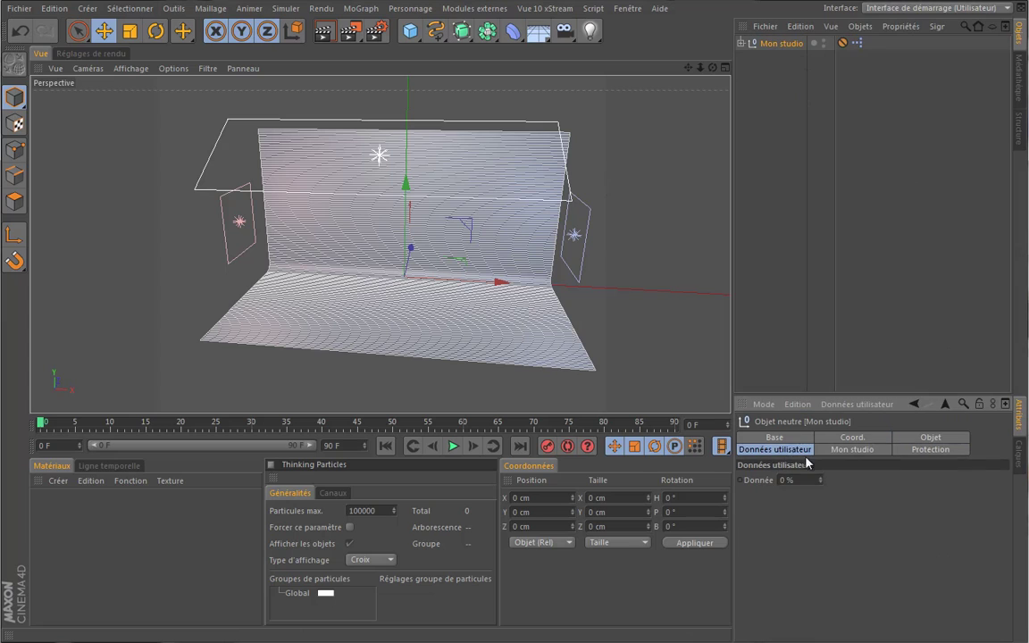
{"action": "left_click", "coordinate": [853, 449]}
{"action": "left_click_drag", "start_coordinate": [870, 397], "coordinate": [868, 126]}
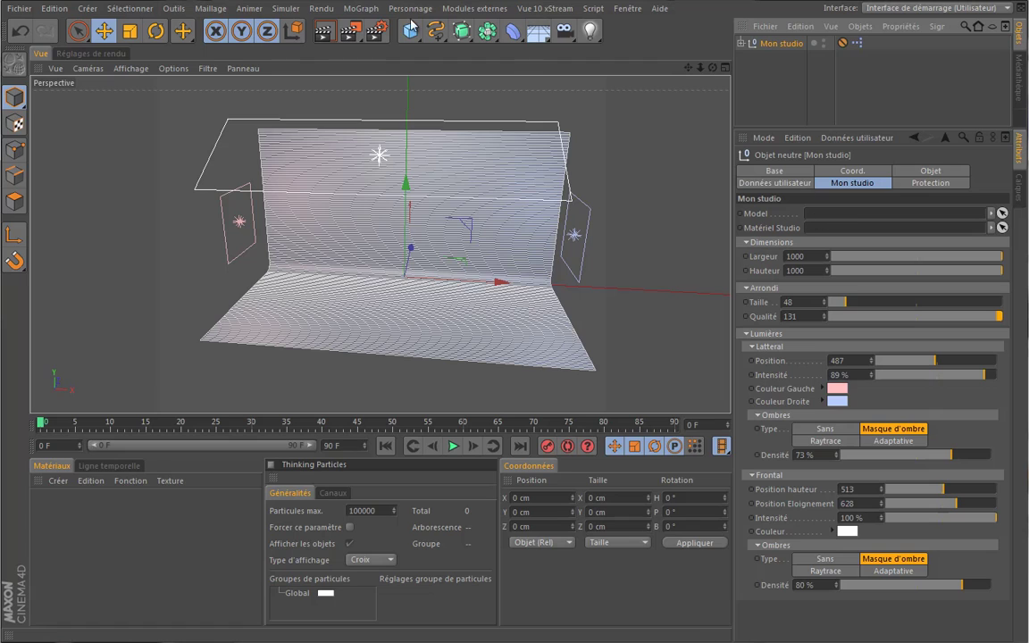
Add a sphere to the scene and set its radius to 50 cm.
{"action": "left_click_drag", "start_coordinate": [413, 40], "coordinate": [768, 76]}
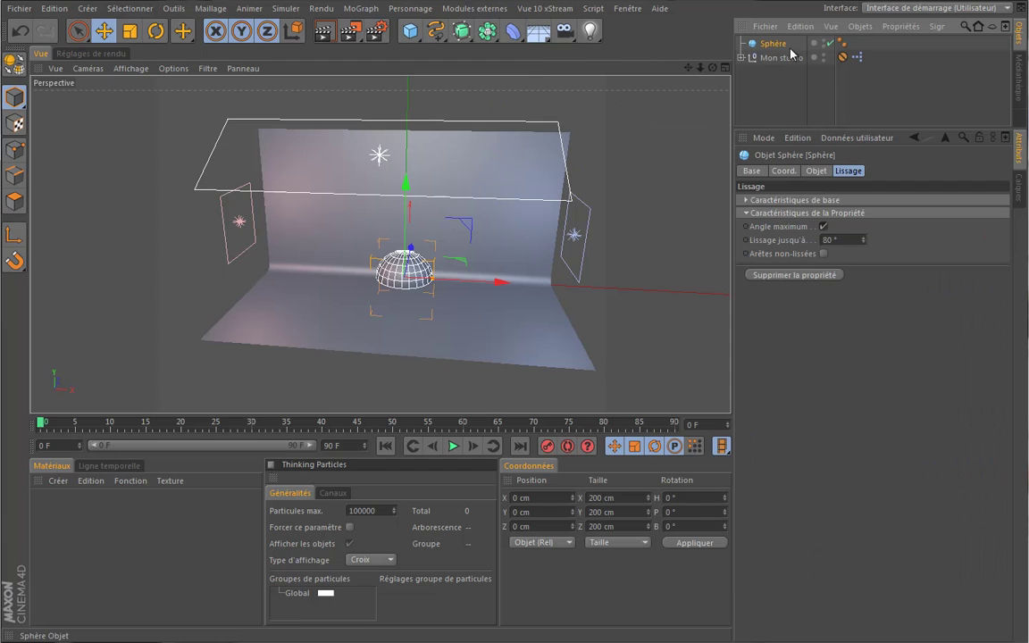
{"action": "left_click", "coordinate": [816, 171]}
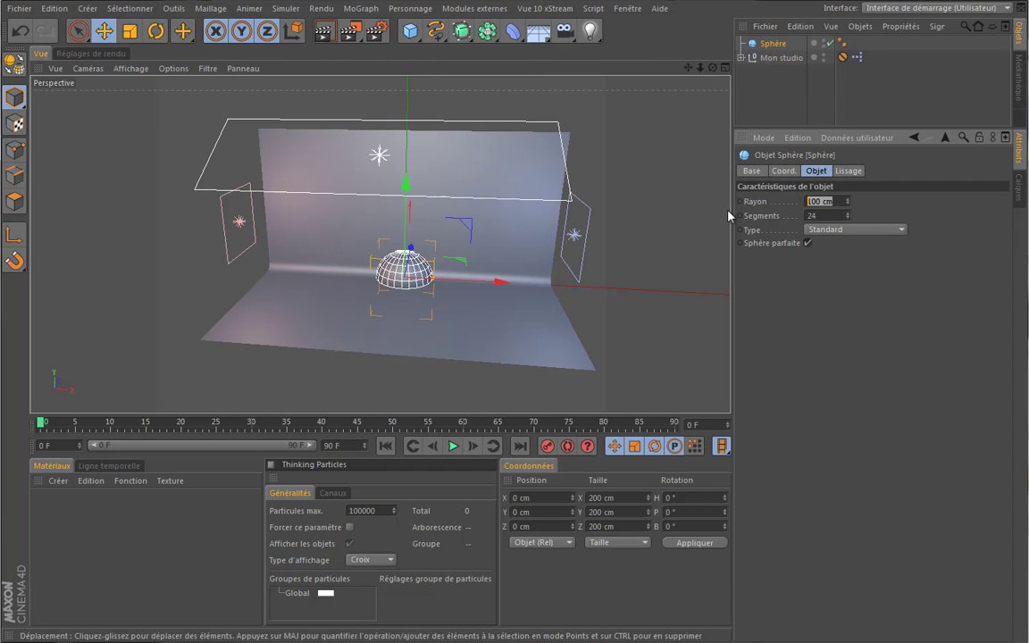
{"action": "type", "text": "50"}
{"action": "key", "text": "Tab"}
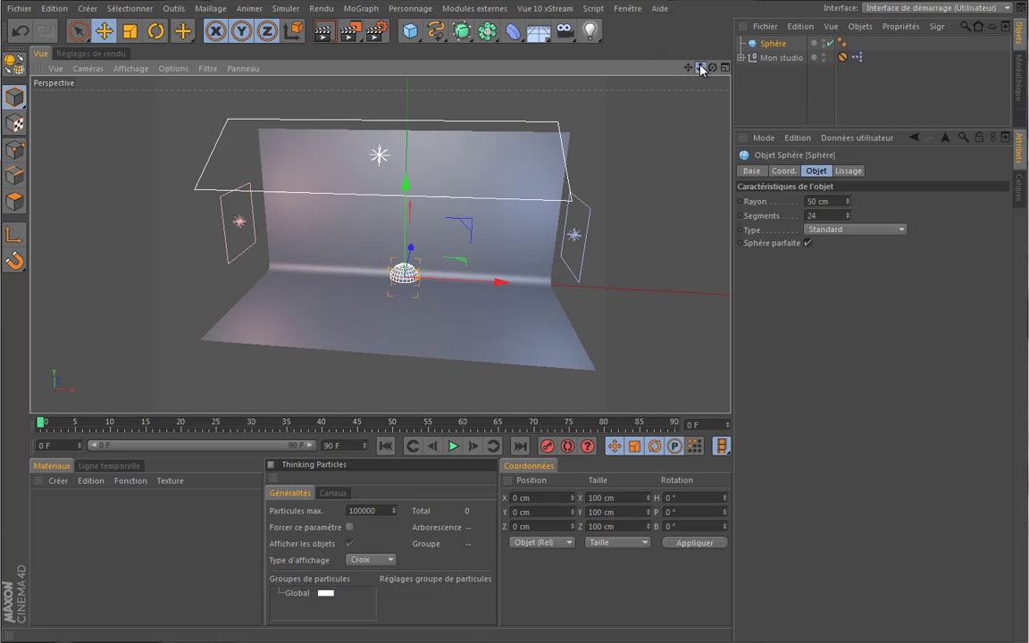
Move the sphere out of the studio floor to about X 57 cm, Y 39 cm, Z -85 cm and frame it.
{"action": "scroll", "coordinate": [490, 300], "scroll_direction": "up", "scroll_amount": 10}
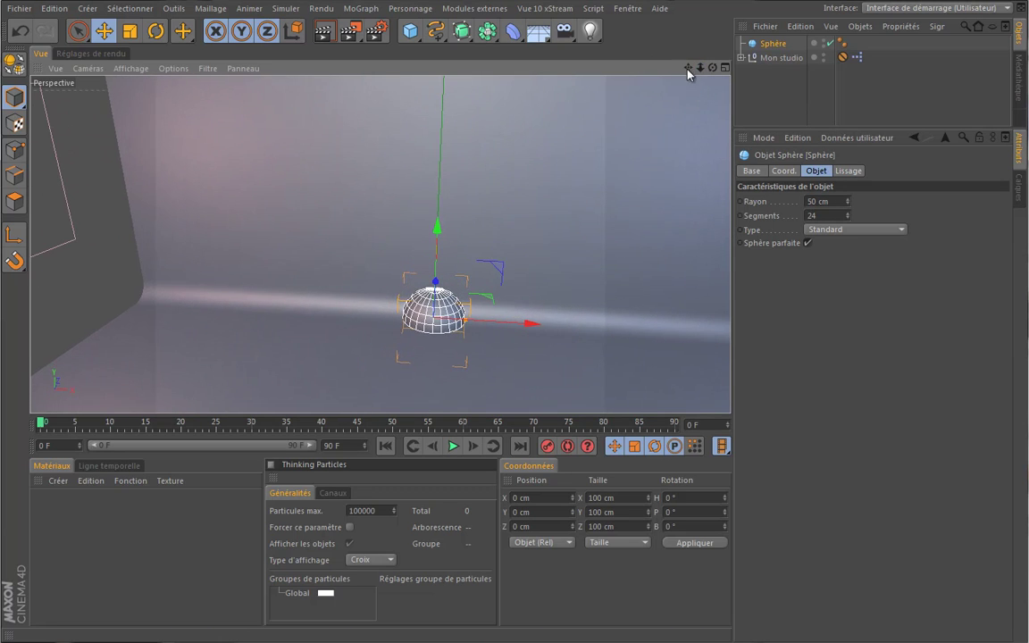
{"action": "middle_click_drag", "start_coordinate": [490, 300], "coordinate": [419, 263], "text": "alt"}
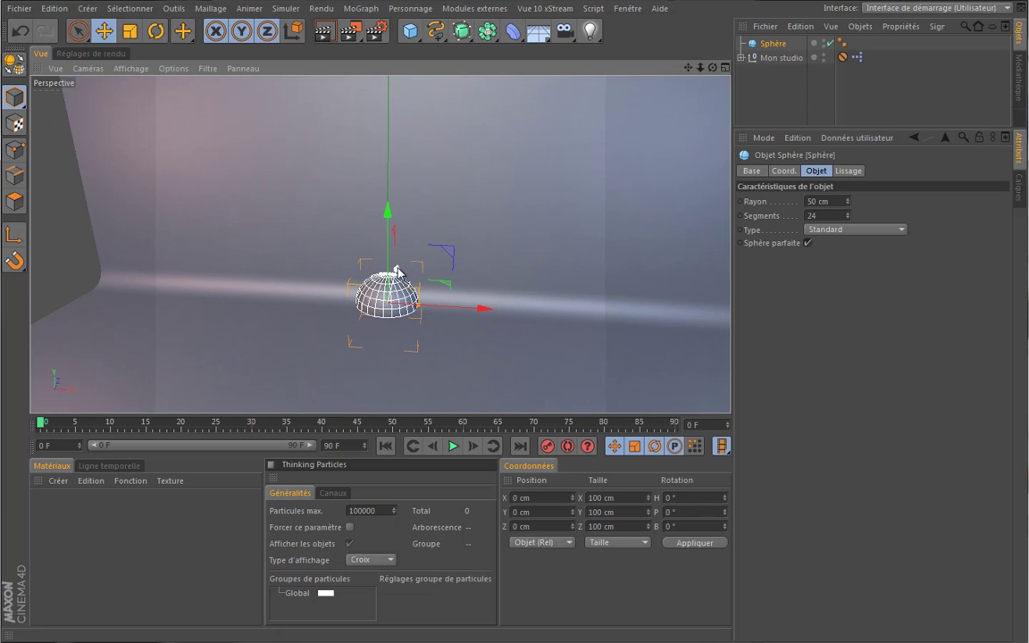
{"action": "left_click_drag", "start_coordinate": [396, 269], "coordinate": [371, 234]}
{"action": "left_click_drag", "start_coordinate": [387, 284], "coordinate": [397, 271]}
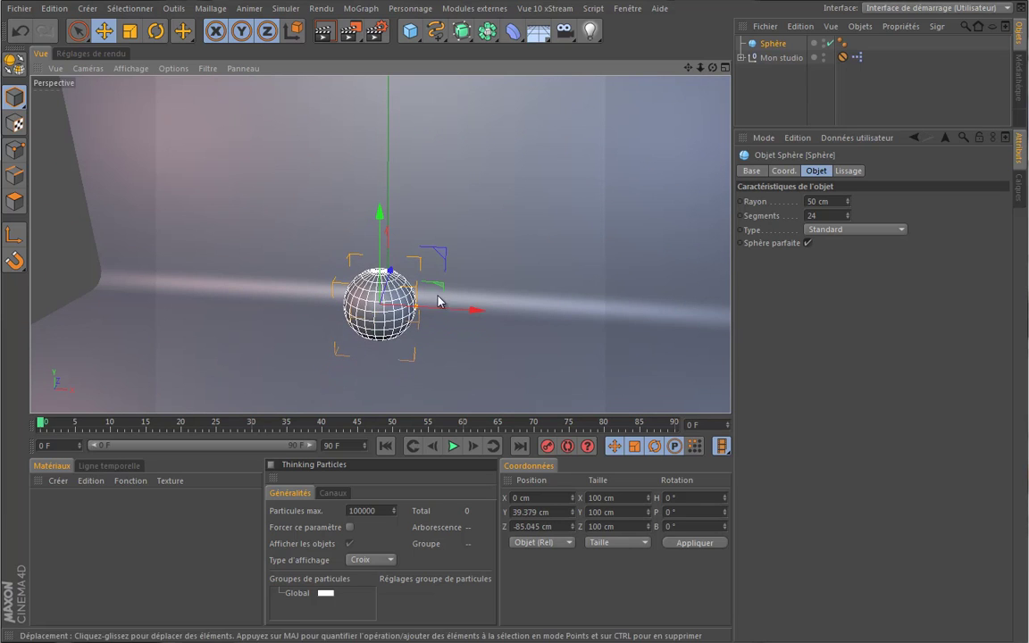
{"action": "mouse_move", "coordinate": [470, 310]}
{"action": "left_mouse_down"}
{"action": "mouse_move", "coordinate": [511, 317]}
{"action": "mouse_move", "coordinate": [491, 303]}
{"action": "left_mouse_up"}
{"action": "key", "text": "o"}
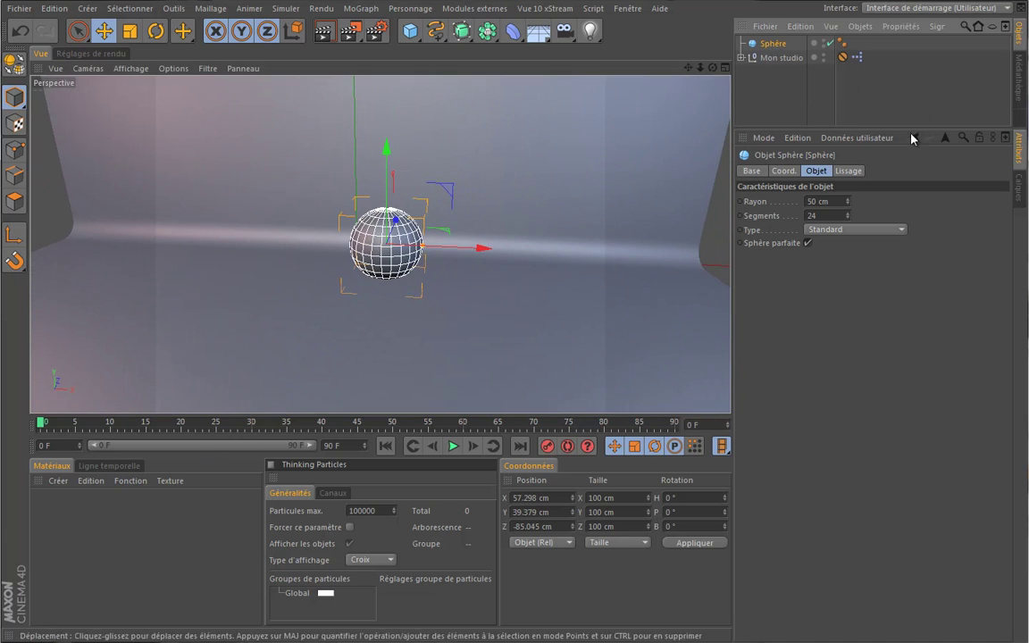
Link the sphere as the Model of the Mon studio object.
{"action": "left_click", "coordinate": [778, 57]}
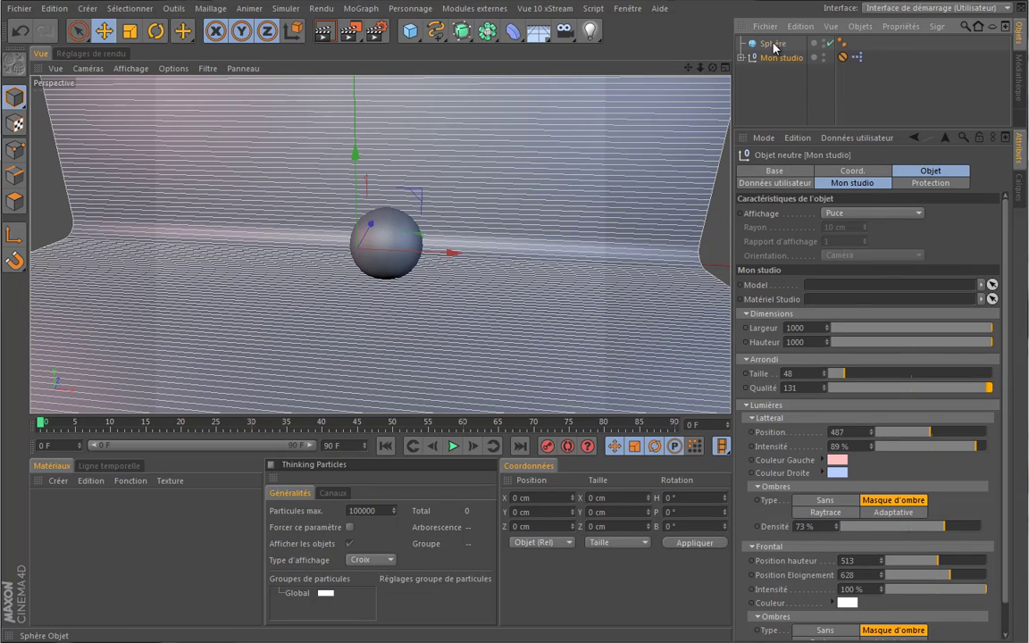
{"action": "left_click_drag", "start_coordinate": [774, 47], "coordinate": [846, 288]}
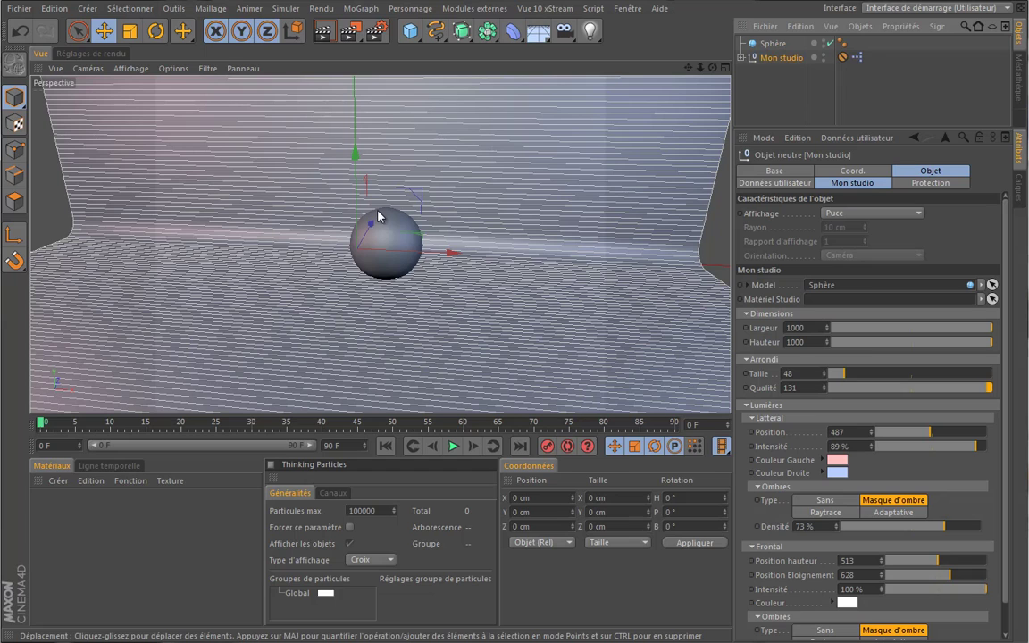
{"action": "left_click", "coordinate": [774, 44]}
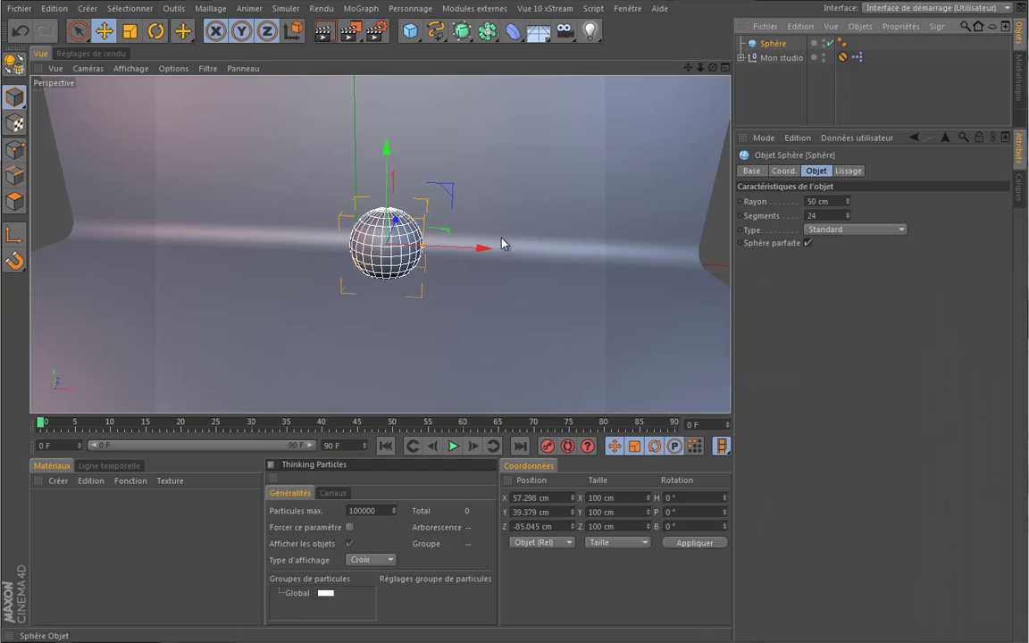
Create a grey material for the studio with about 66 % luminosity and disable its specularity.
{"action": "double_click", "coordinate": [98, 516]}
{"action": "double_click", "coordinate": [55, 507]}
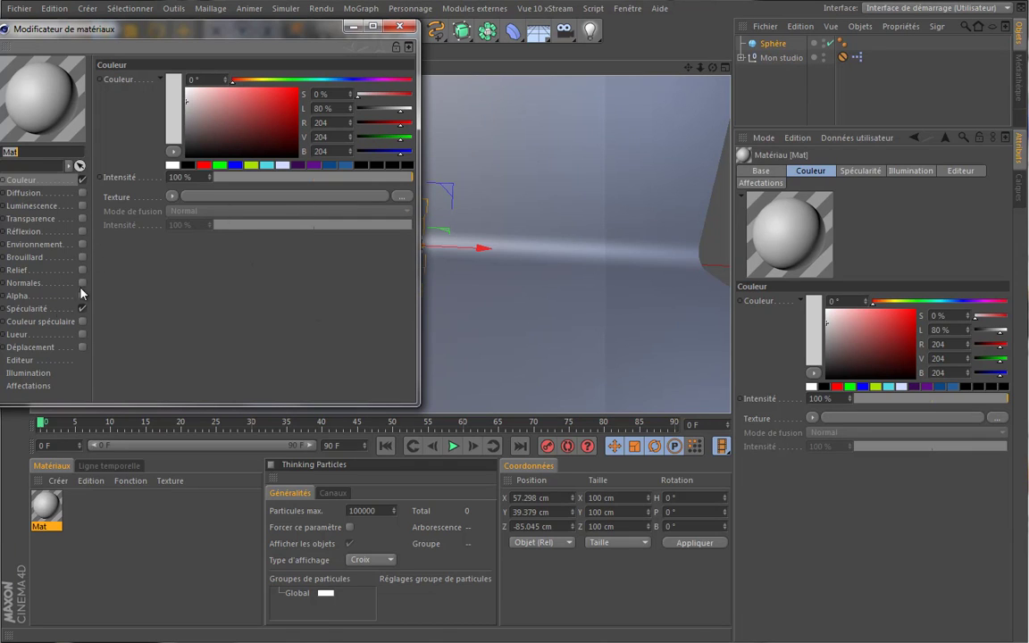
{"action": "left_click_drag", "start_coordinate": [204, 104], "coordinate": [162, 111]}
{"action": "left_click", "coordinate": [350, 30]}
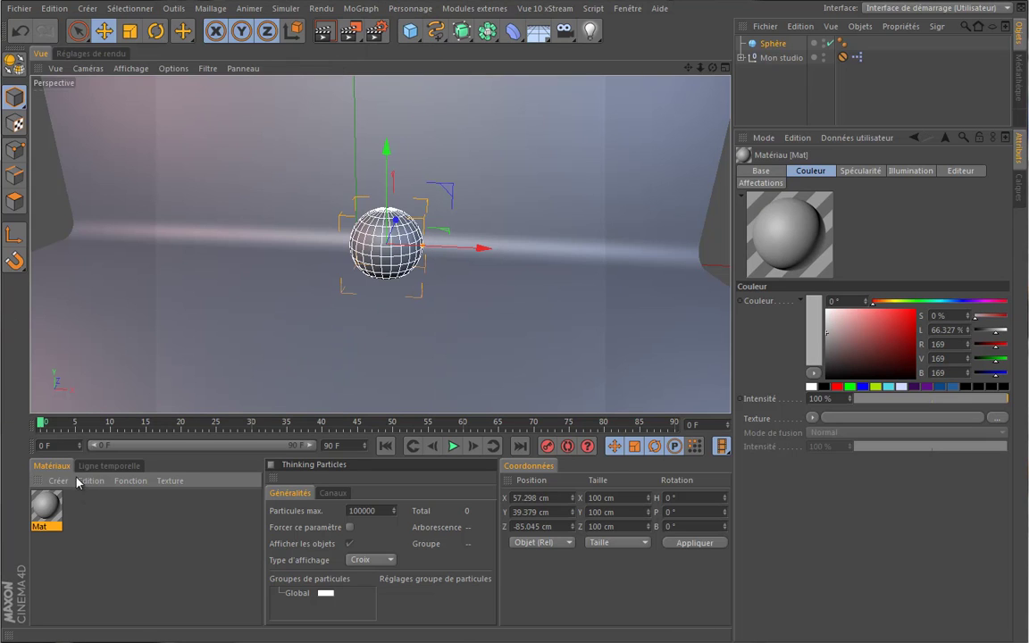
{"action": "double_click", "coordinate": [46, 506]}
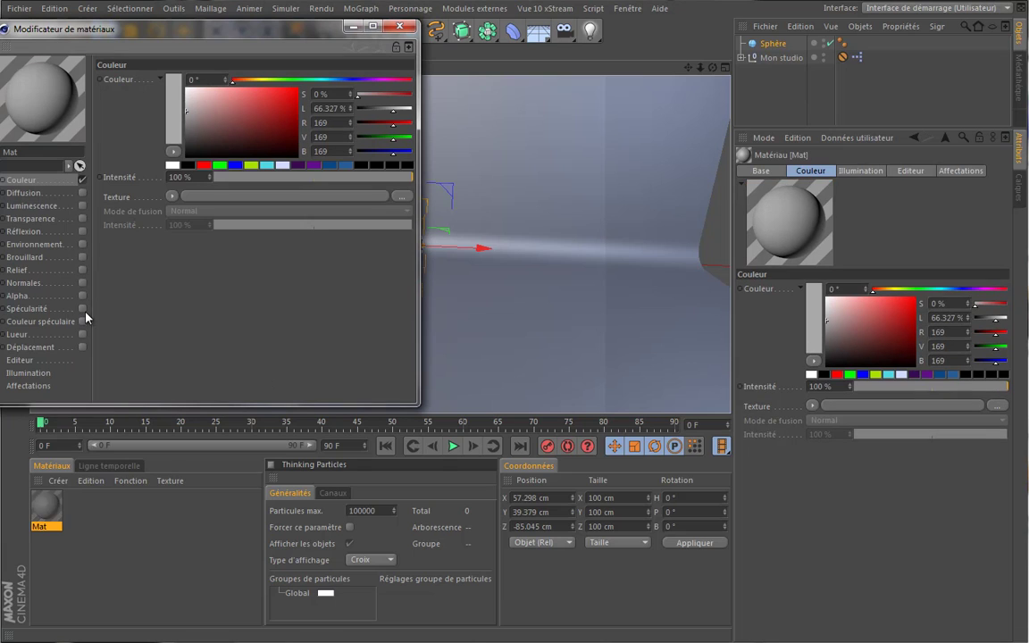
{"action": "left_click", "coordinate": [350, 29]}
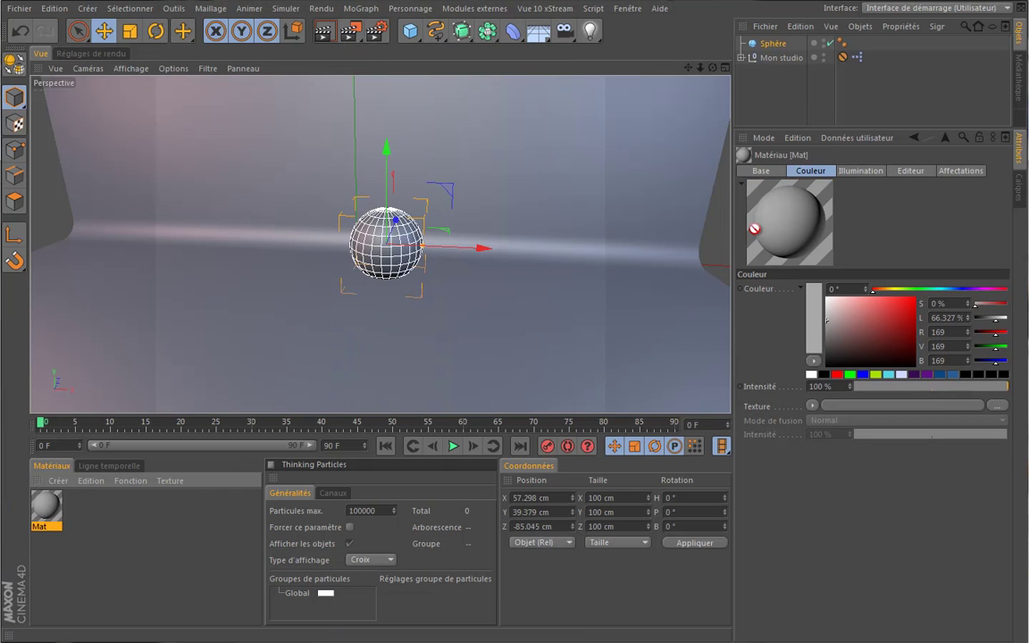
Assign the grey material Mat to the Matériel Studio parameter of the Mon studio object.
{"action": "left_click", "coordinate": [780, 57]}
{"action": "left_click_drag", "start_coordinate": [495, 398], "coordinate": [875, 306]}
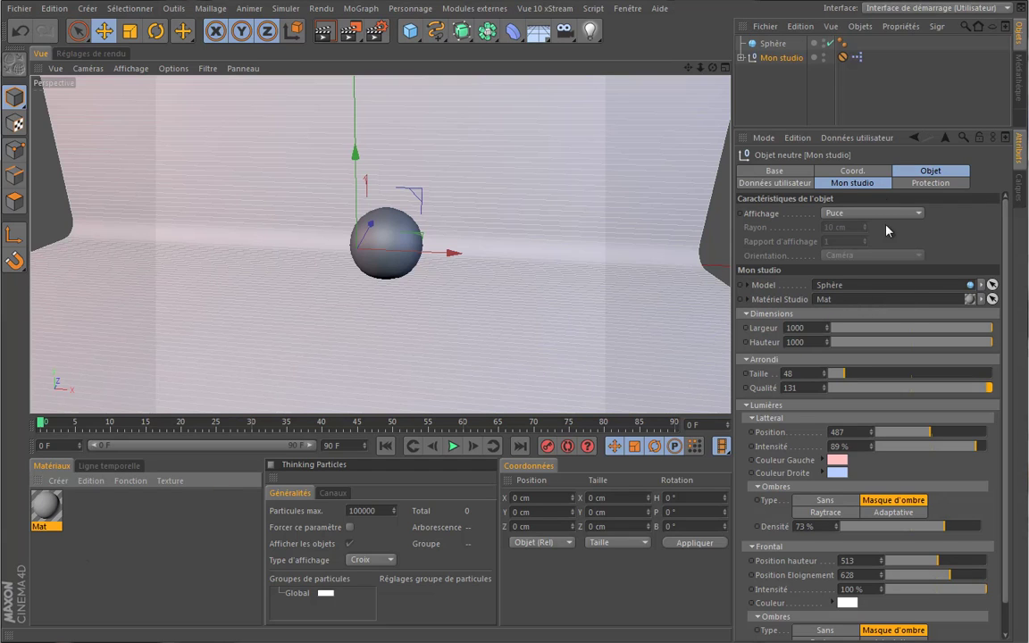
{"action": "left_click", "coordinate": [851, 183]}
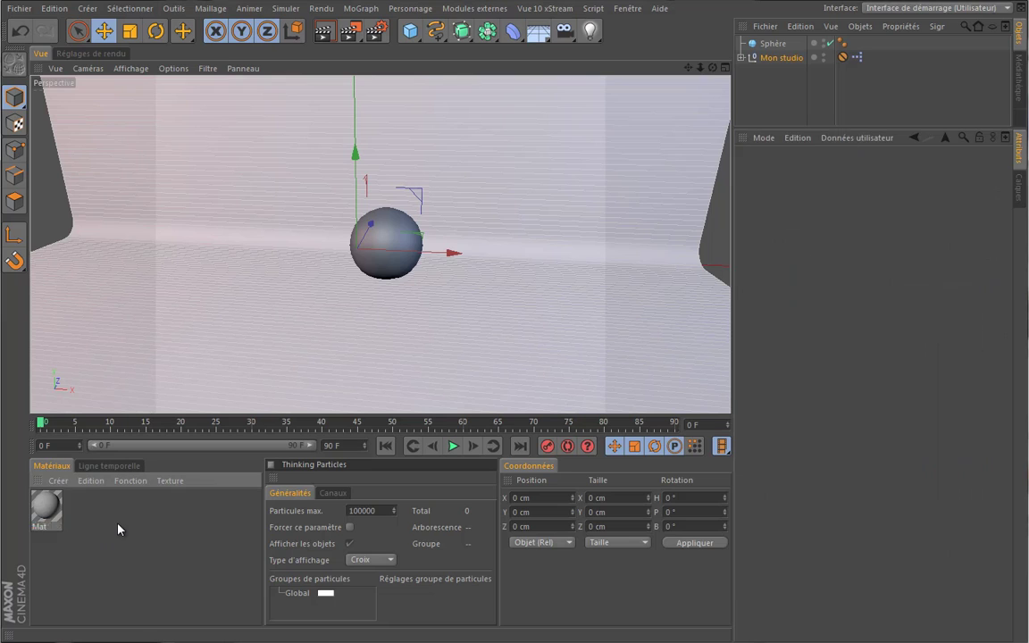
Create a second material and apply it to the sphere.
{"action": "double_click", "coordinate": [117, 528]}
{"action": "left_click_drag", "start_coordinate": [46, 506], "coordinate": [775, 43]}
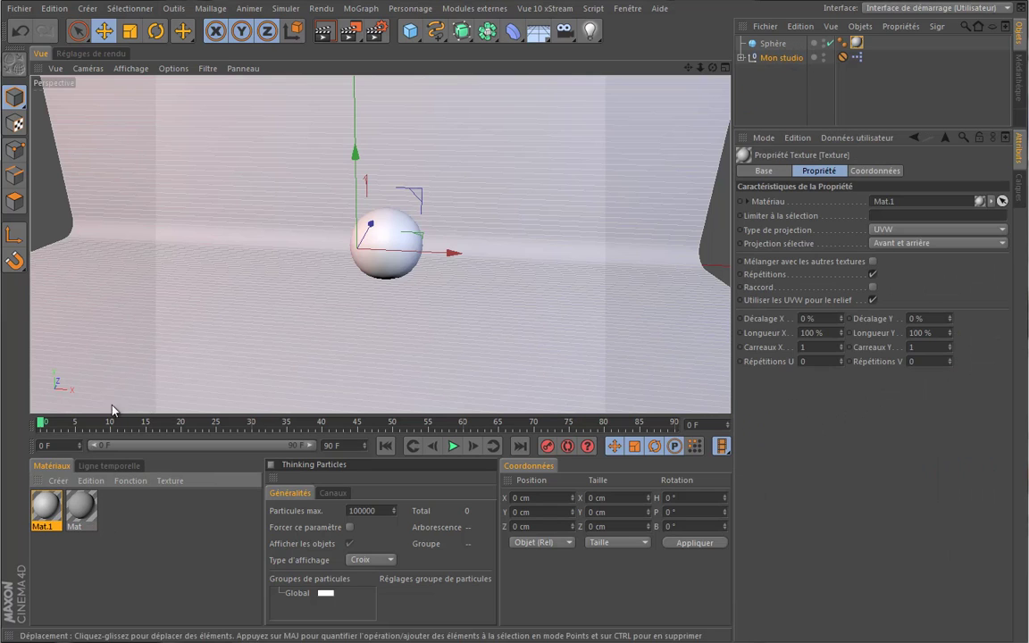
Give the sphere's material a blue colour (hue 211°, saturation about 35 %, luminosity about 70 %) and specularity of 33 % width and 54 % height.
{"action": "double_click", "coordinate": [46, 506]}
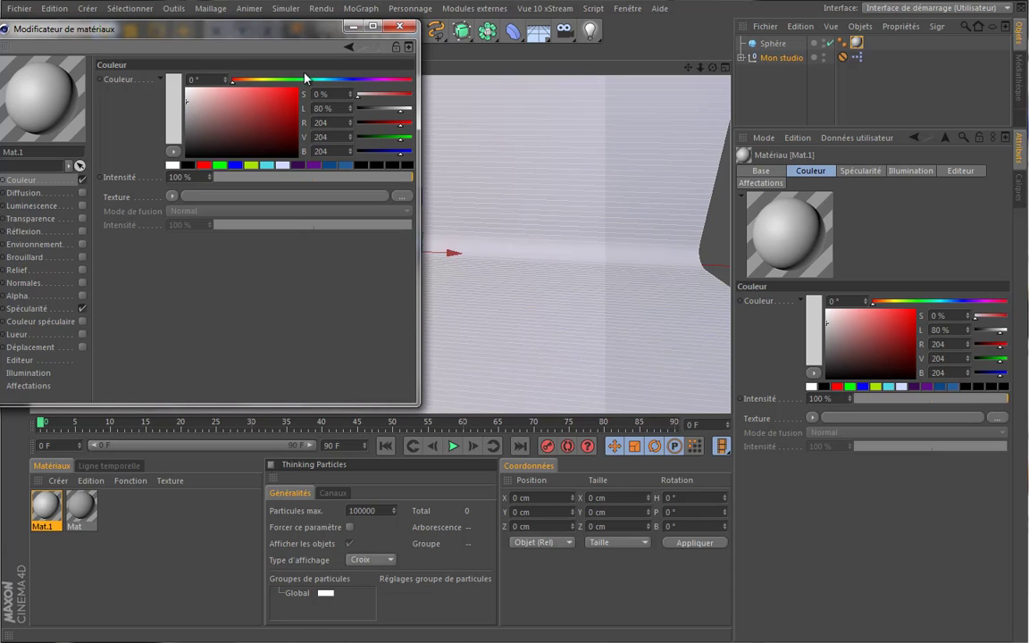
{"action": "left_click_drag", "start_coordinate": [234, 83], "coordinate": [338, 85]}
{"action": "left_click_drag", "start_coordinate": [195, 105], "coordinate": [224, 109]}
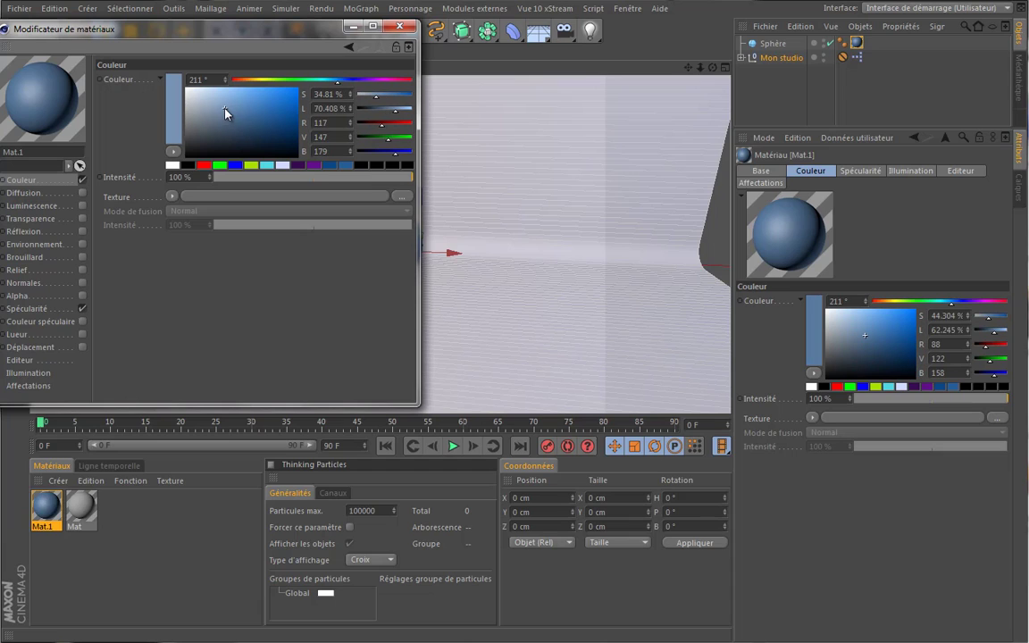
{"action": "left_click", "coordinate": [75, 309]}
{"action": "left_click_drag", "start_coordinate": [286, 140], "coordinate": [321, 154]}
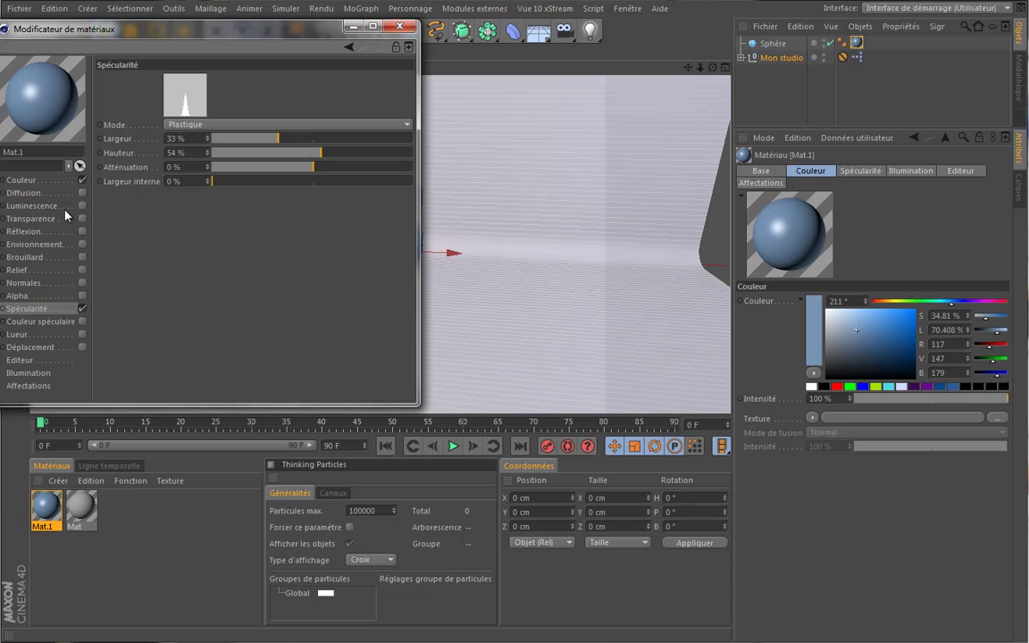
Enable reflection on the sphere's material at 2 % intensity, with a Fresnel texture mixed at 19 %.
{"action": "left_click", "coordinate": [82, 232]}
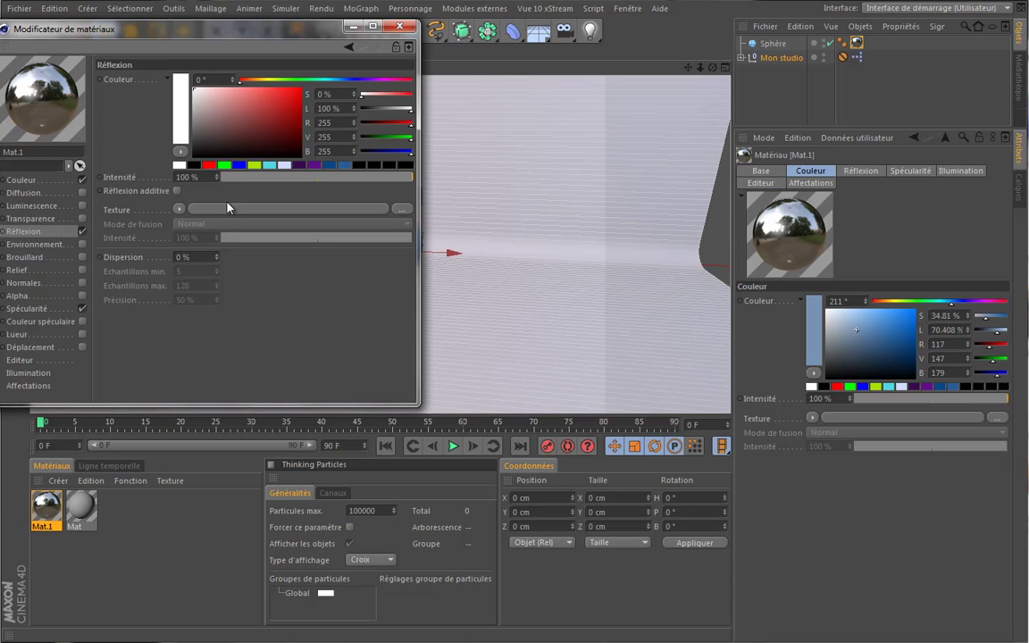
{"action": "left_click_drag", "start_coordinate": [309, 179], "coordinate": [225, 177]}
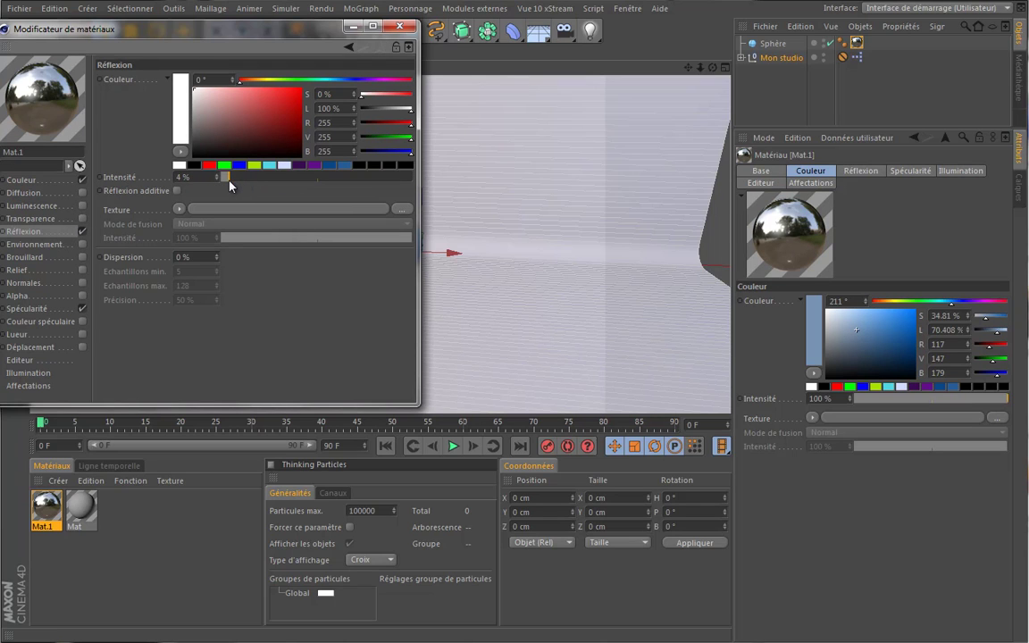
{"action": "left_click", "coordinate": [181, 210]}
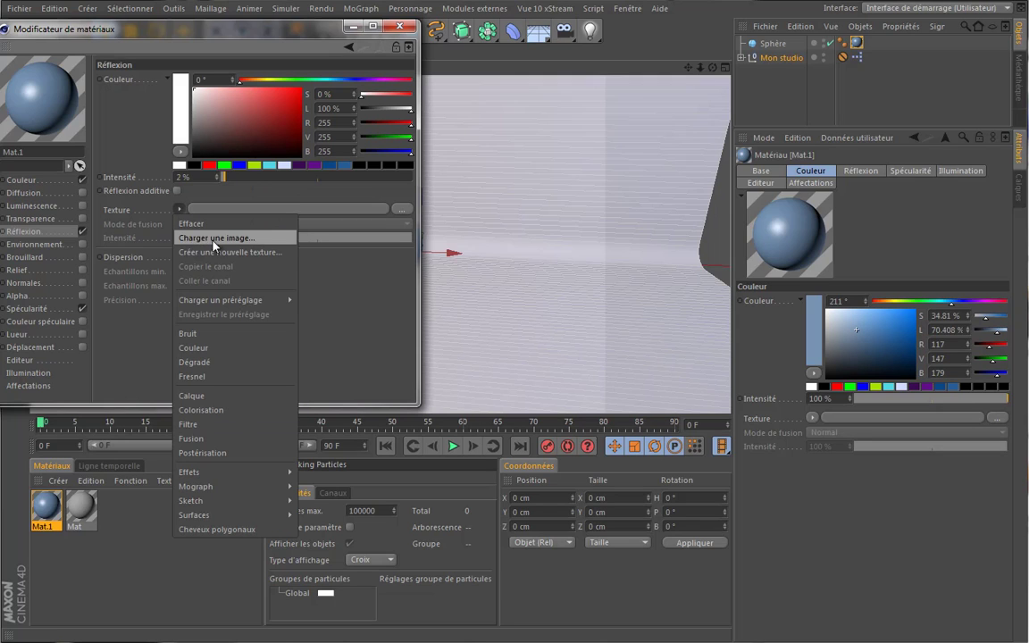
{"action": "left_click", "coordinate": [247, 378]}
{"action": "left_click", "coordinate": [257, 281]}
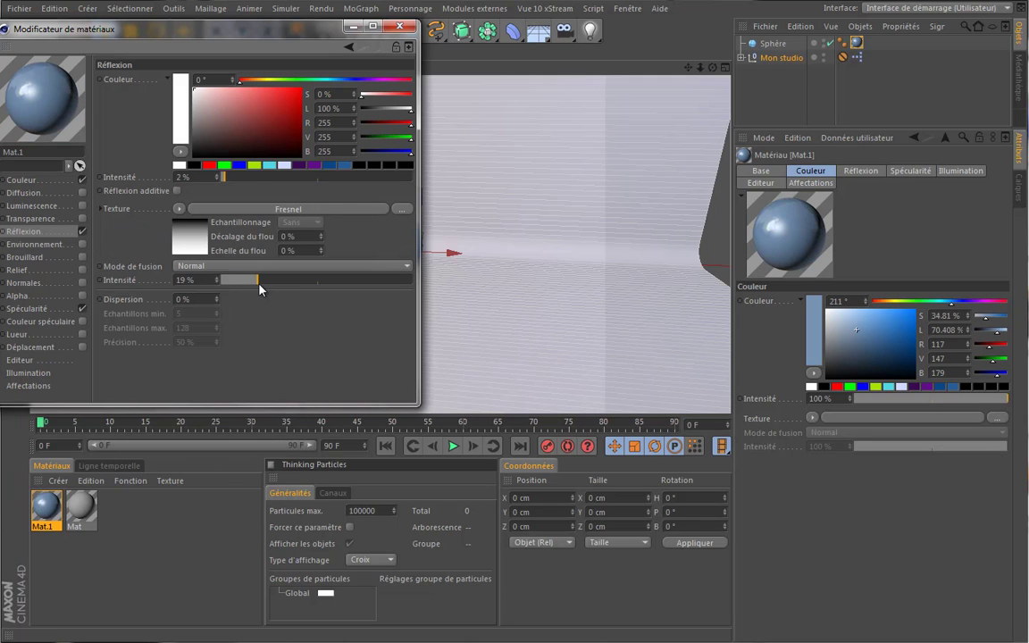
{"action": "left_click", "coordinate": [355, 29]}
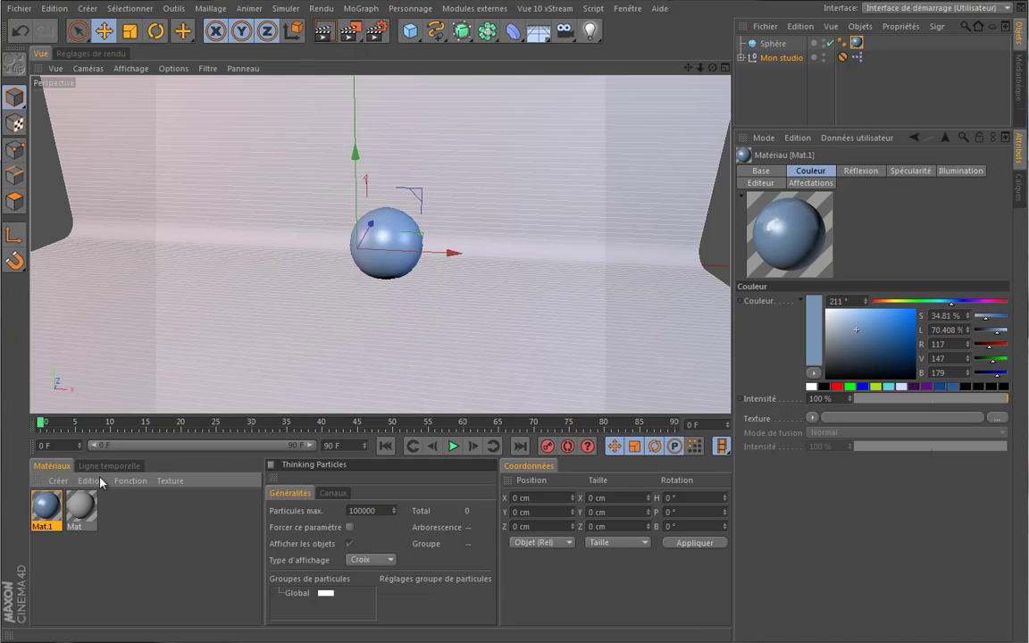
Render the perspective view to preview the sphere in the studio, and redisplay the Mon studio parameters.
{"action": "left_click", "coordinate": [325, 33]}
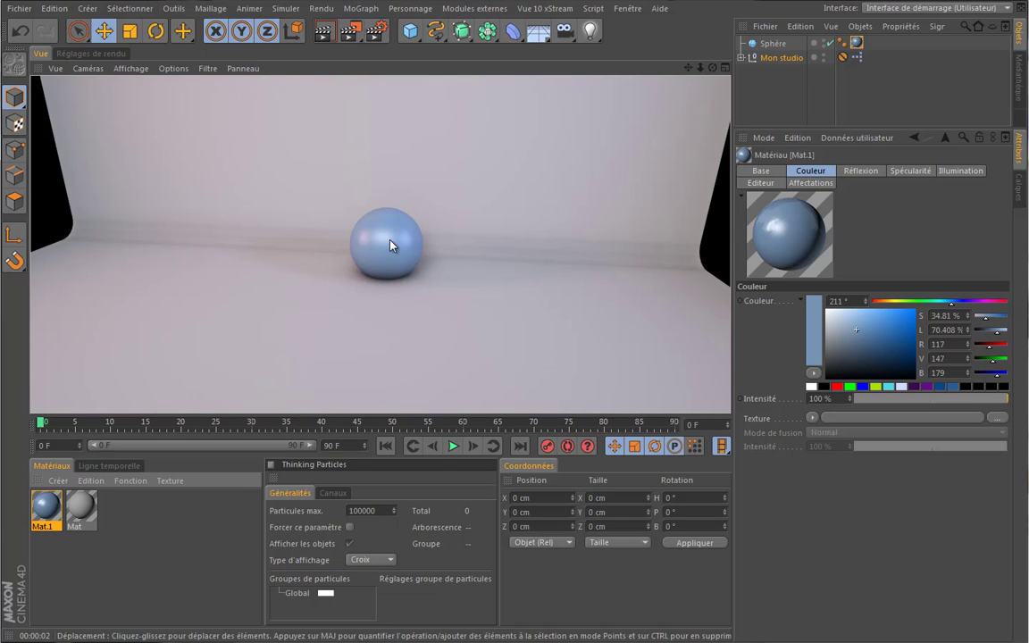
{"action": "left_click", "coordinate": [782, 57]}
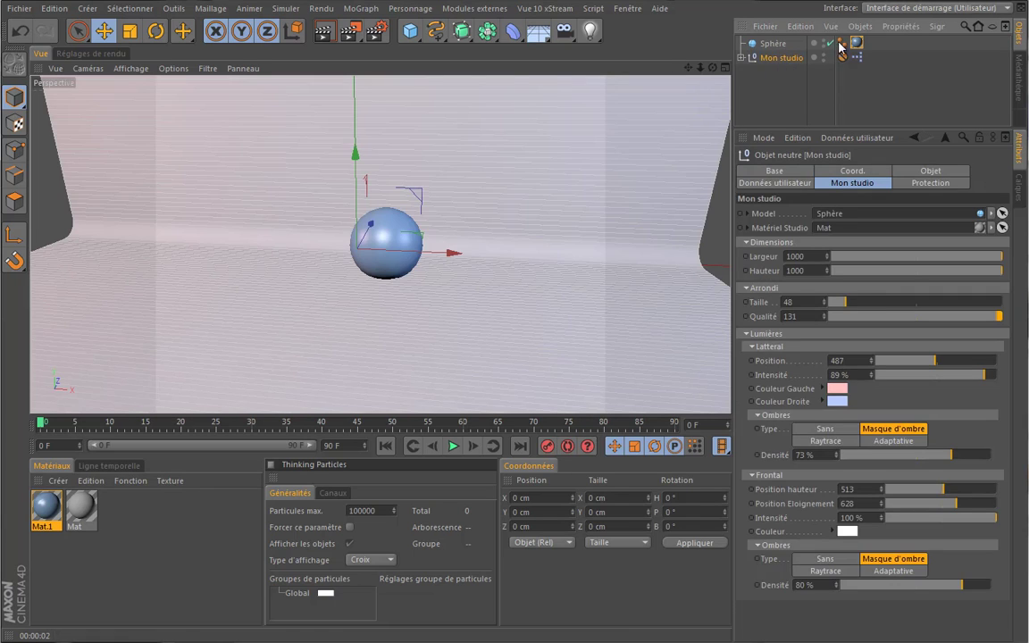
Raise the sphere above the studio floor to about Y 42 cm and render the perspective view.
{"action": "left_click", "coordinate": [385, 240]}
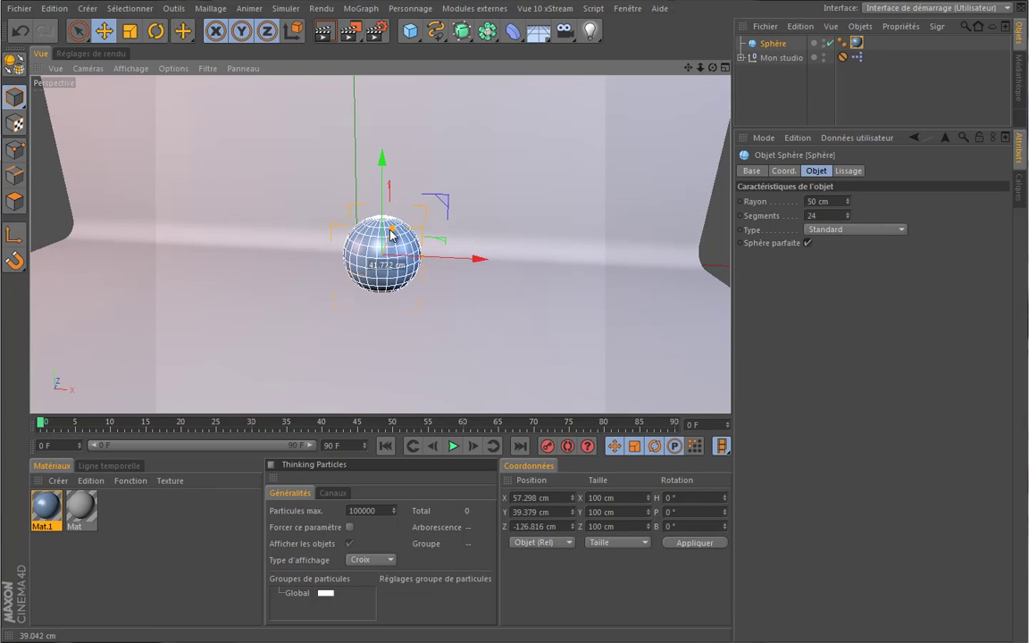
{"action": "left_click_drag", "start_coordinate": [383, 174], "coordinate": [389, 188]}
{"action": "key", "text": "ctrl+r"}
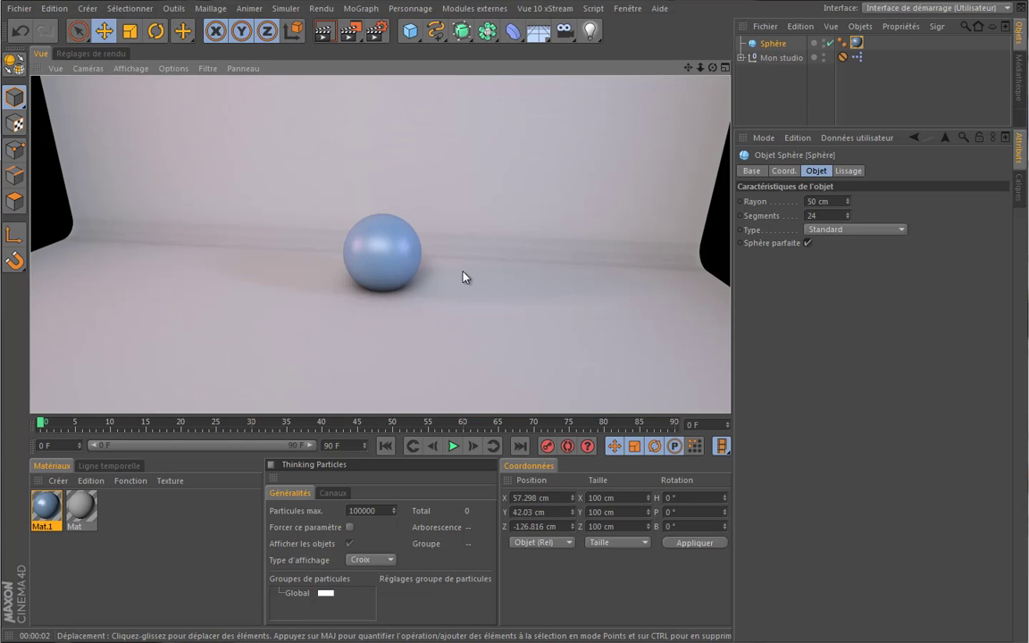
Resize Mon studio to a Largeur of 1354 and a Hauteur of 1416, with an Arrondi Taille of 268 and Qualité of 79.
{"action": "left_click", "coordinate": [787, 60]}
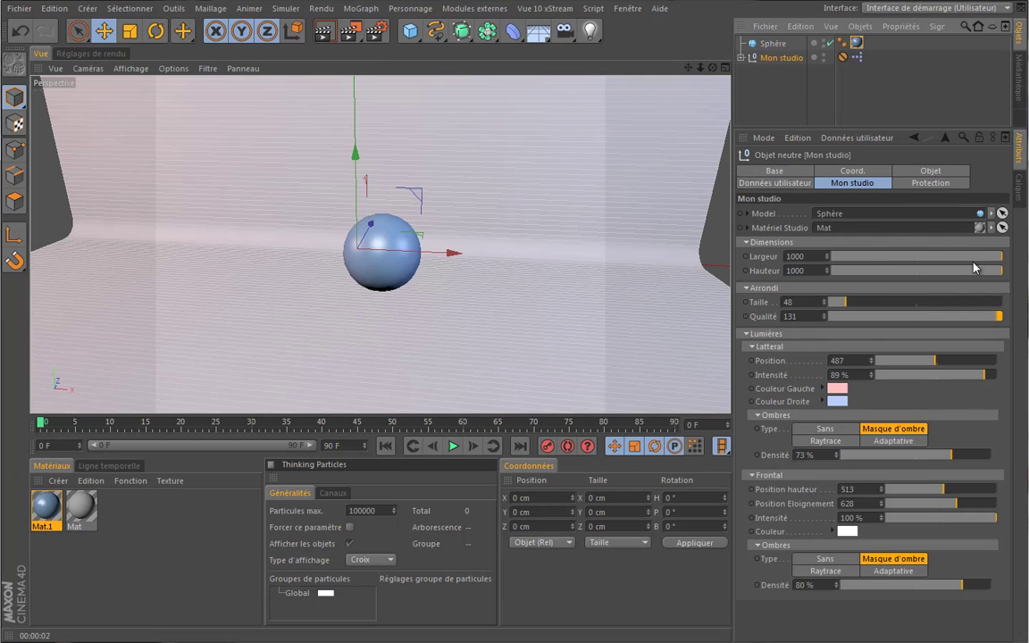
{"action": "scroll", "coordinate": [487, 303], "scroll_direction": "down", "scroll_amount": 5}
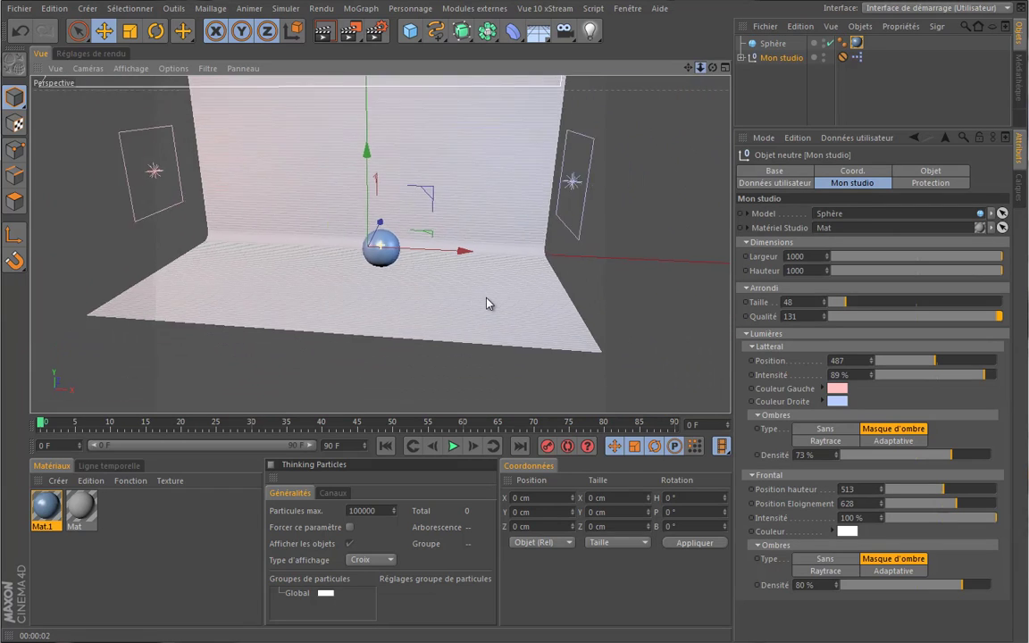
{"action": "left_click_drag", "start_coordinate": [911, 263], "coordinate": [1009, 258]}
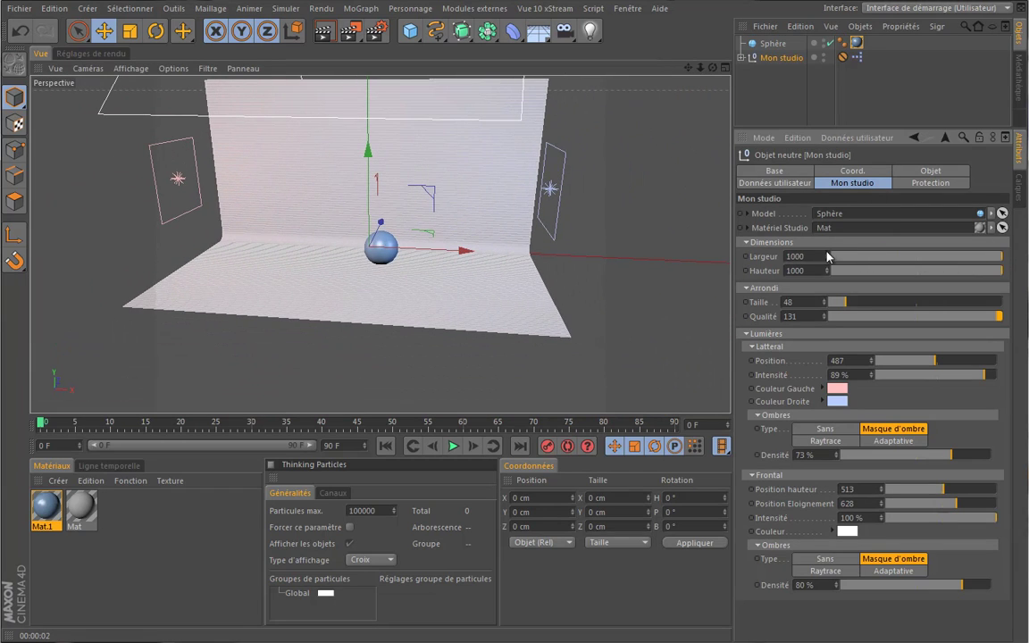
{"action": "left_click_drag", "start_coordinate": [826, 257], "coordinate": [969, 317]}
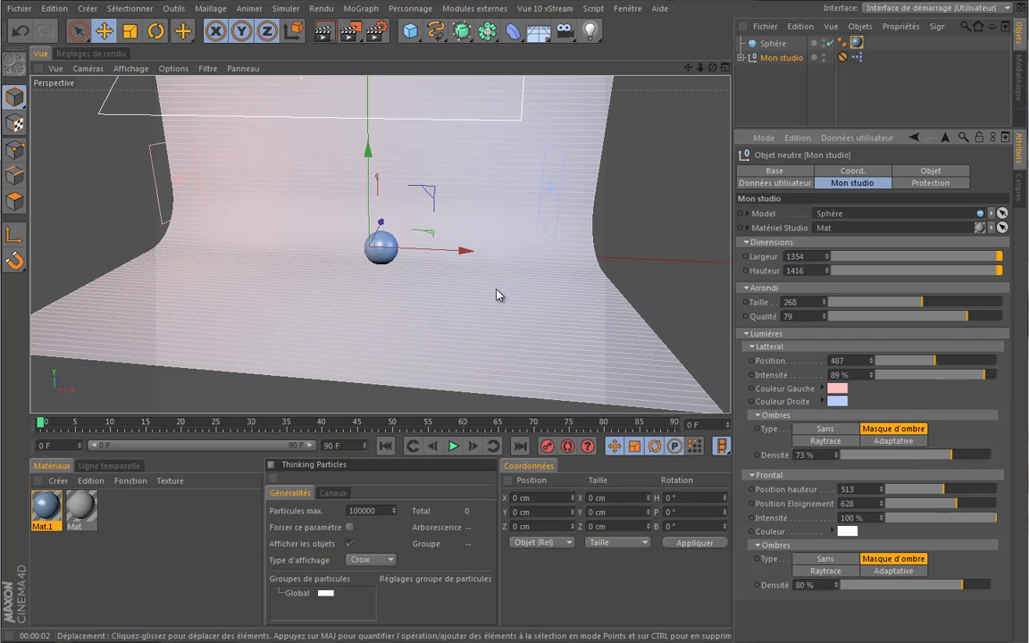
Set the lateral lights' position to 722 and lighten the left light's colour to pale pink (hue 0°, saturation about 14 %).
{"action": "left_click_drag", "start_coordinate": [934, 361], "coordinate": [980, 379]}
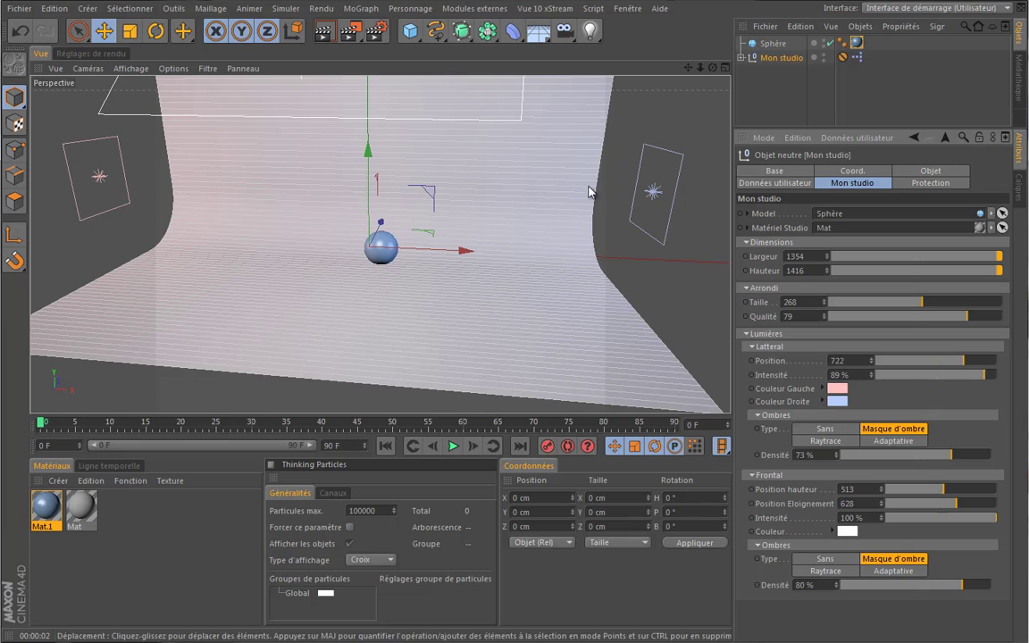
{"action": "left_click", "coordinate": [839, 390]}
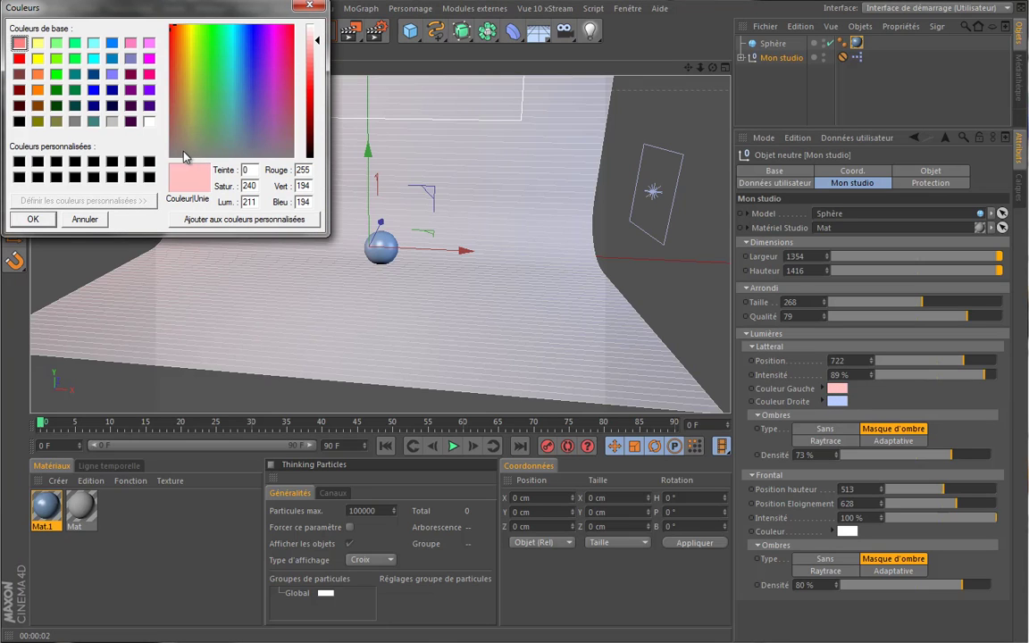
{"action": "left_click", "coordinate": [309, 6]}
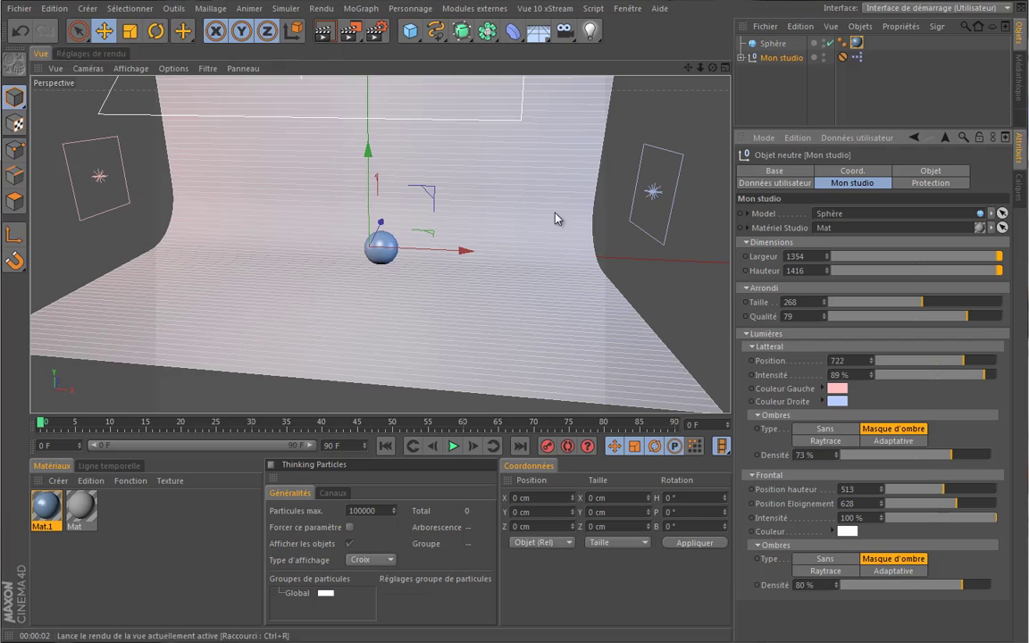
{"action": "left_click", "coordinate": [823, 388]}
{"action": "left_click_drag", "start_coordinate": [868, 402], "coordinate": [856, 401]}
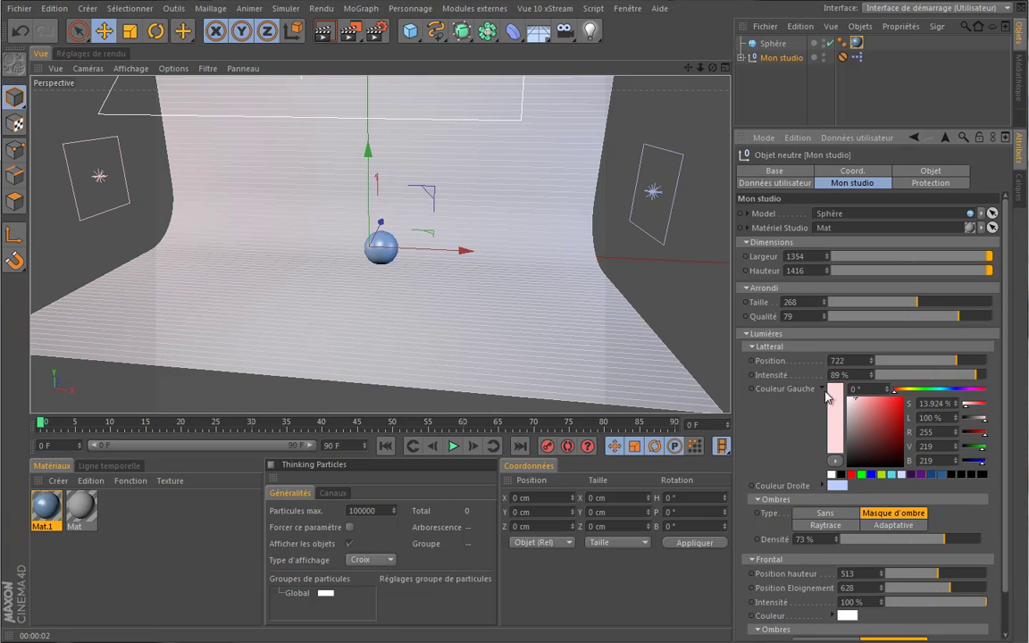
{"action": "left_click", "coordinate": [825, 391]}
Change the right lateral light's colour to a light green with hue 143° and 100 % luminosity.
{"action": "left_click", "coordinate": [837, 401]}
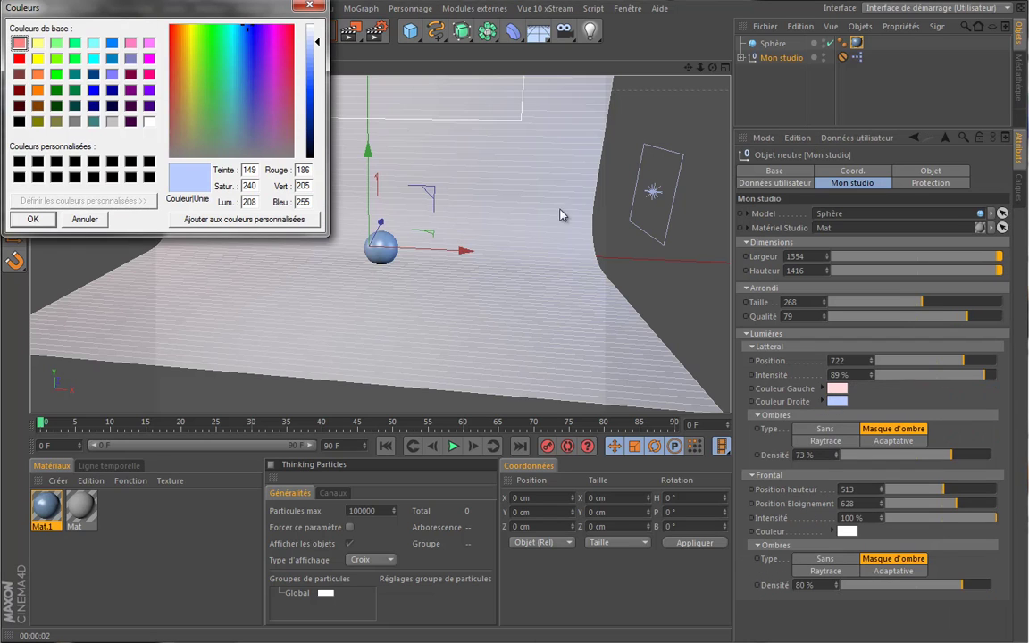
{"action": "key", "text": "Escape"}
{"action": "left_click", "coordinate": [822, 400]}
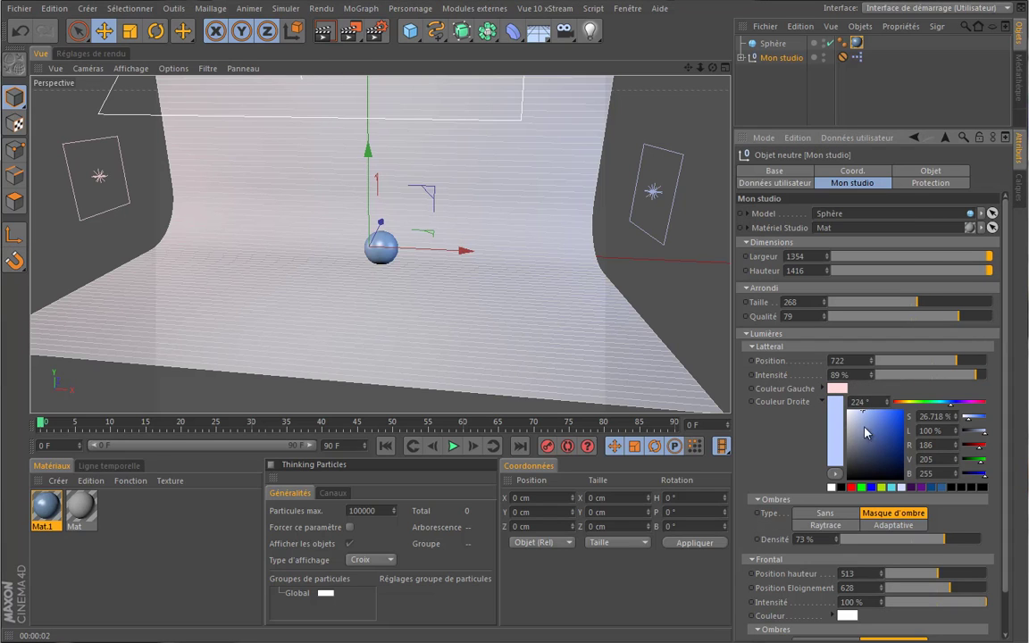
{"action": "left_click", "coordinate": [930, 402]}
{"action": "left_click", "coordinate": [872, 412]}
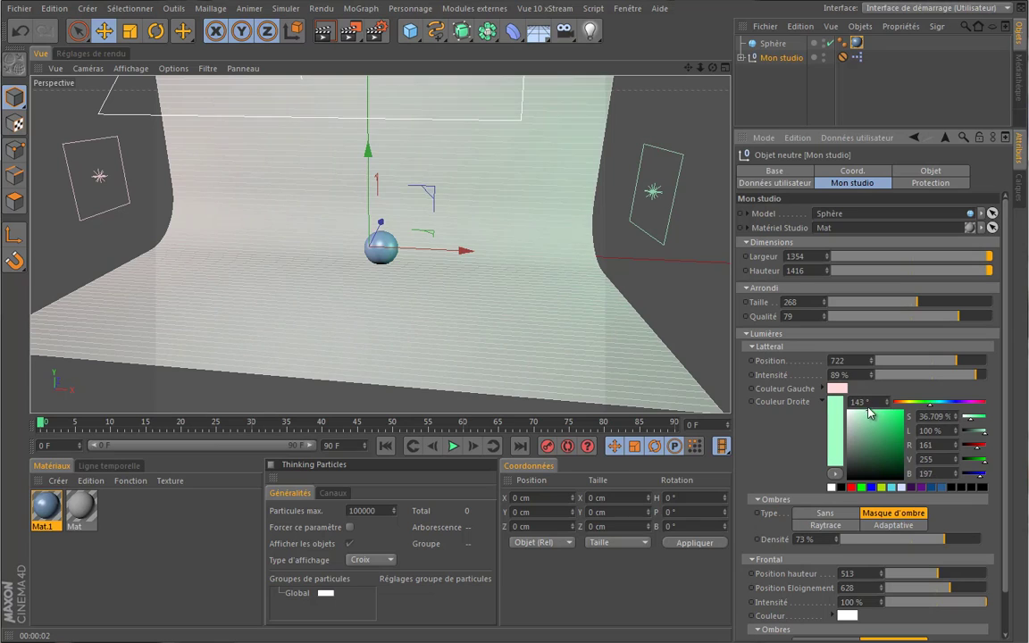
{"action": "left_click", "coordinate": [823, 401]}
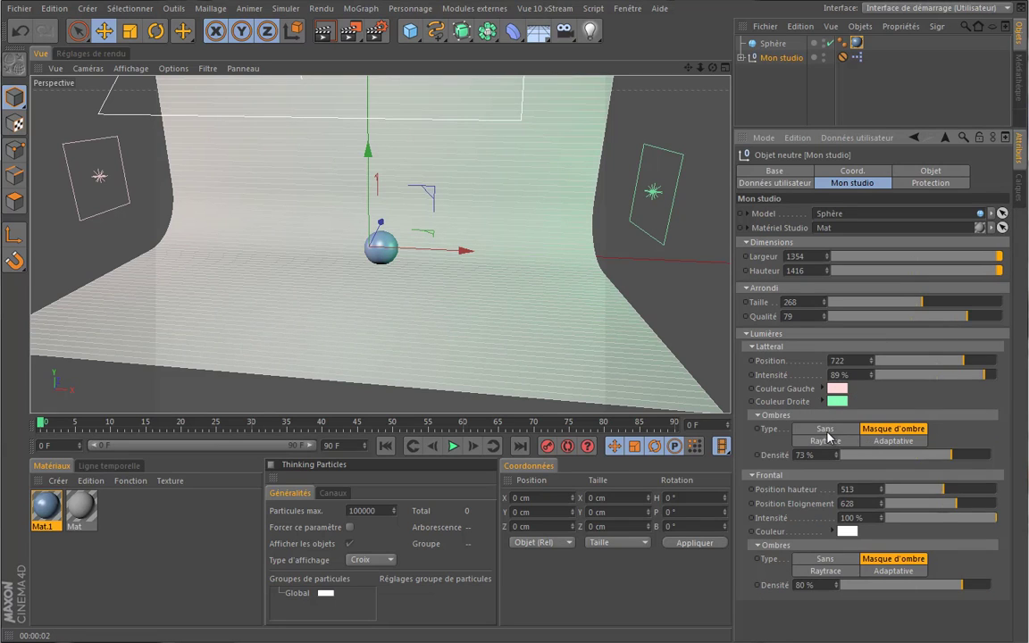
Set the lateral and frontal shadows to Sans, and the frontal light to height 360, Eloignement 748 and 89 % intensity.
{"action": "left_click", "coordinate": [825, 430]}
{"action": "left_click", "coordinate": [825, 560]}
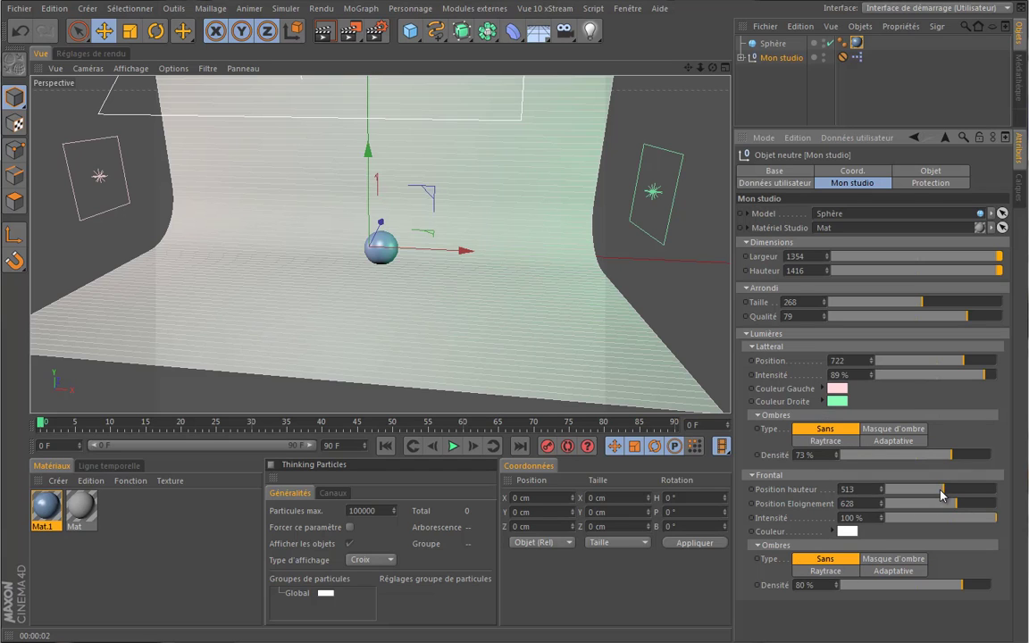
{"action": "left_click_drag", "start_coordinate": [939, 494], "coordinate": [986, 516]}
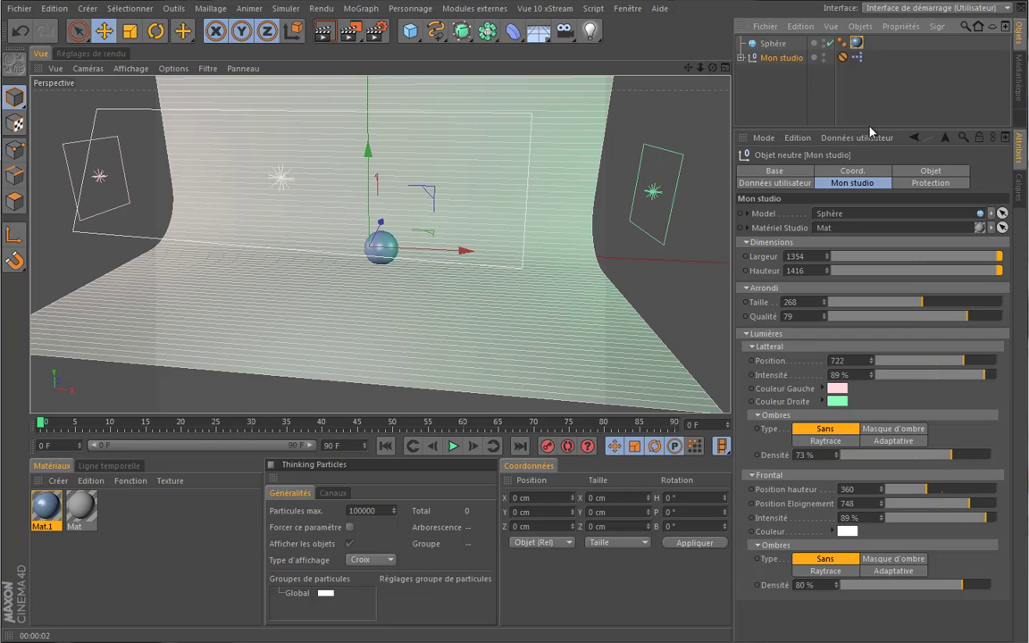
Close all open projects without saving the changes.
{"action": "left_click", "coordinate": [20, 8]}
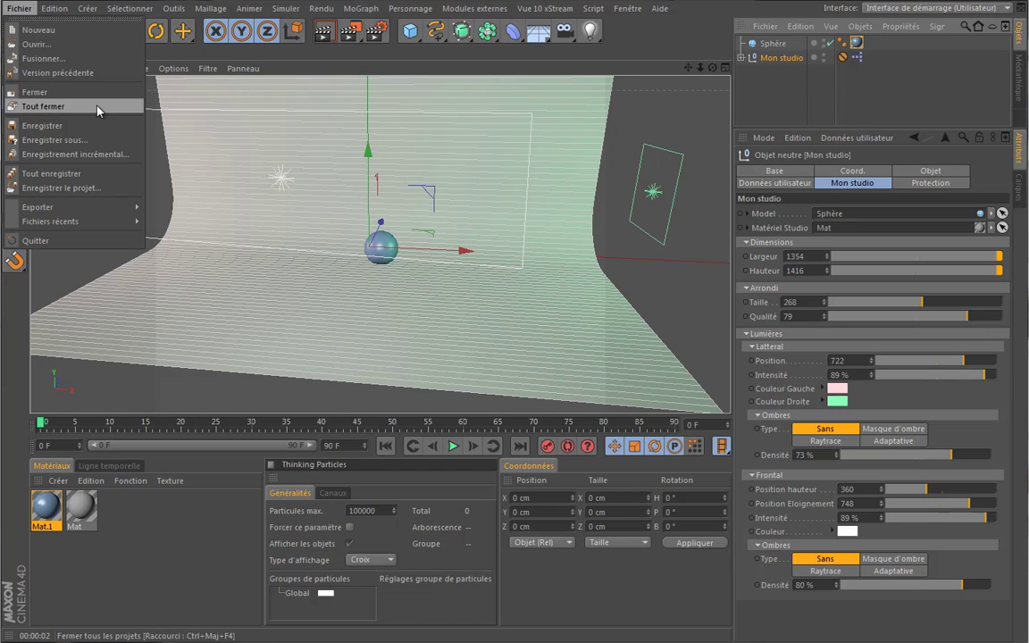
{"action": "left_click", "coordinate": [97, 107]}
{"action": "left_click", "coordinate": [536, 355]}
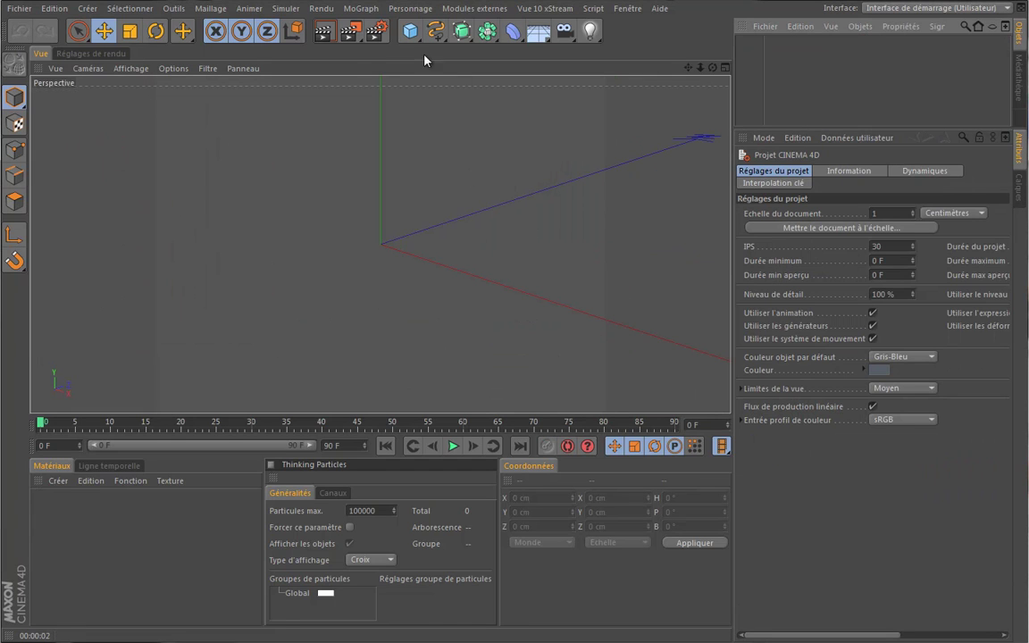
Add a Pantin mannequin 165 cm high and move it to about Y 105 cm, Z -109 cm.
{"action": "left_click", "coordinate": [410, 30]}
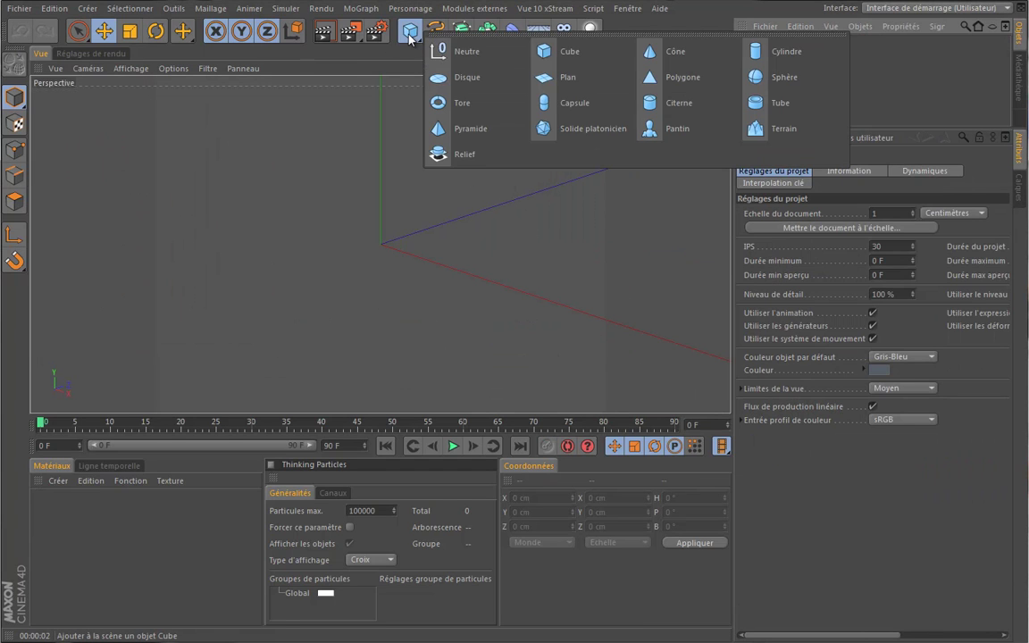
{"action": "left_click", "coordinate": [660, 128]}
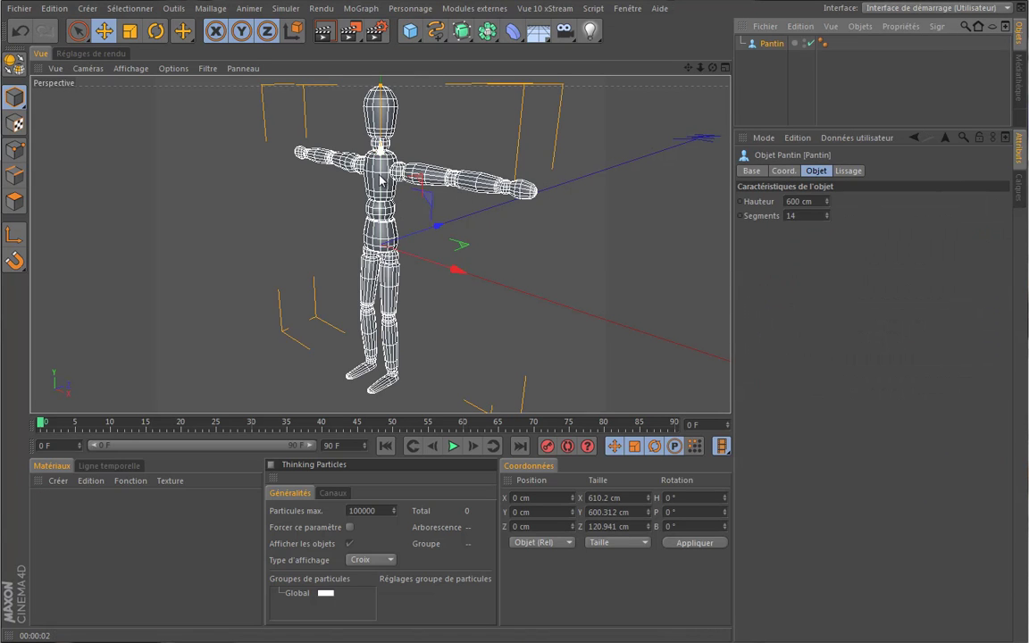
{"action": "mouse_move", "coordinate": [381, 179]}
{"action": "left_mouse_down"}
{"action": "mouse_move", "coordinate": [381, 153]}
{"action": "mouse_move", "coordinate": [382, 170]}
{"action": "left_mouse_up"}
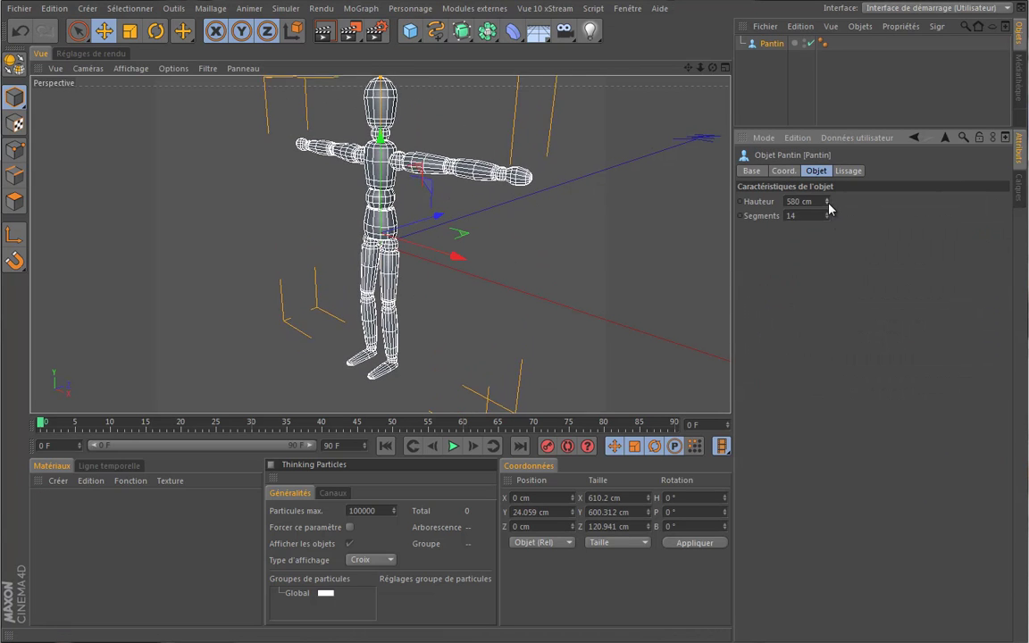
{"action": "left_click_drag", "start_coordinate": [829, 207], "coordinate": [828, 207]}
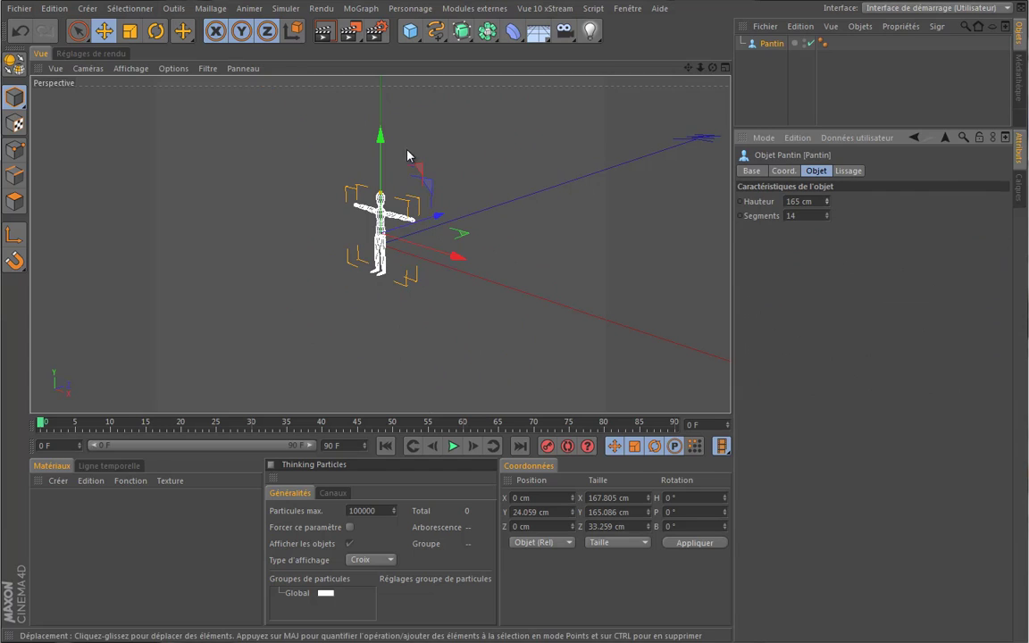
{"action": "left_click_drag", "start_coordinate": [446, 228], "coordinate": [397, 225]}
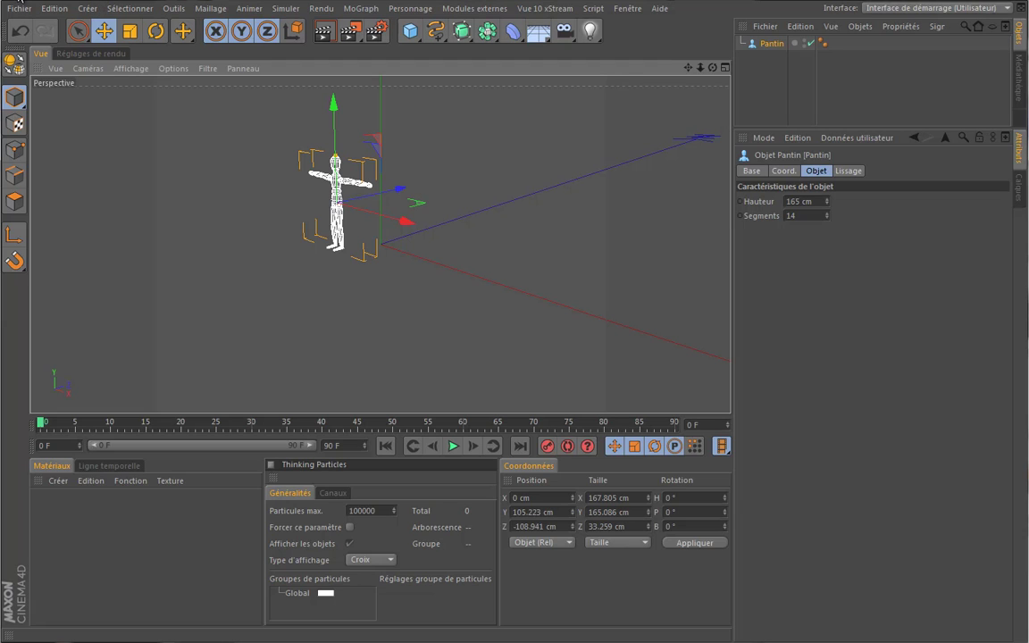
Merge the saved Mon studio scene into the project containing the mannequin.
{"action": "left_click", "coordinate": [20, 9]}
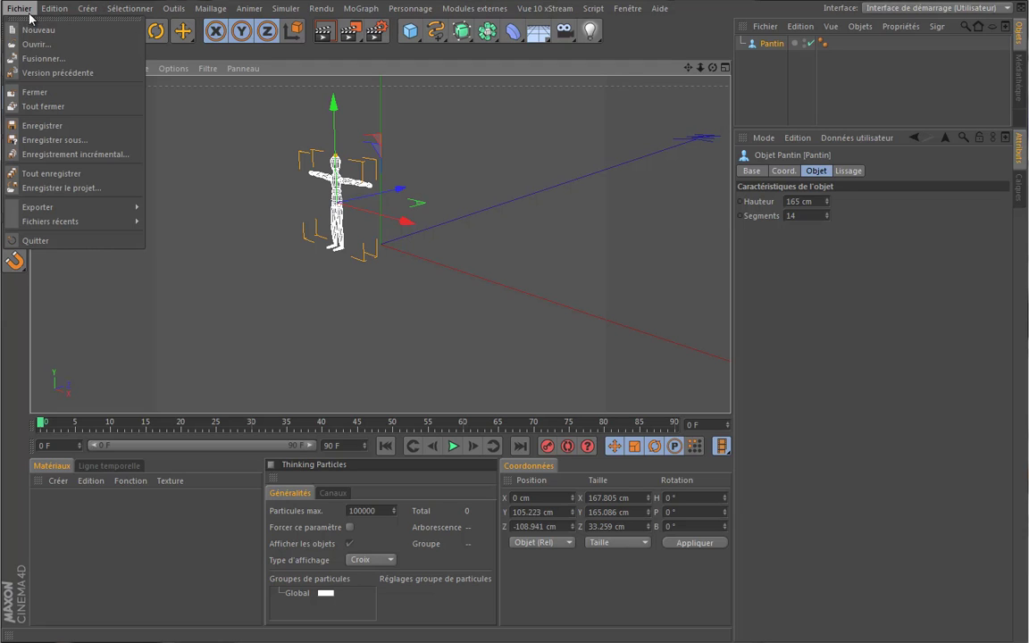
{"action": "left_click", "coordinate": [44, 59]}
{"action": "double_click", "coordinate": [191, 102]}
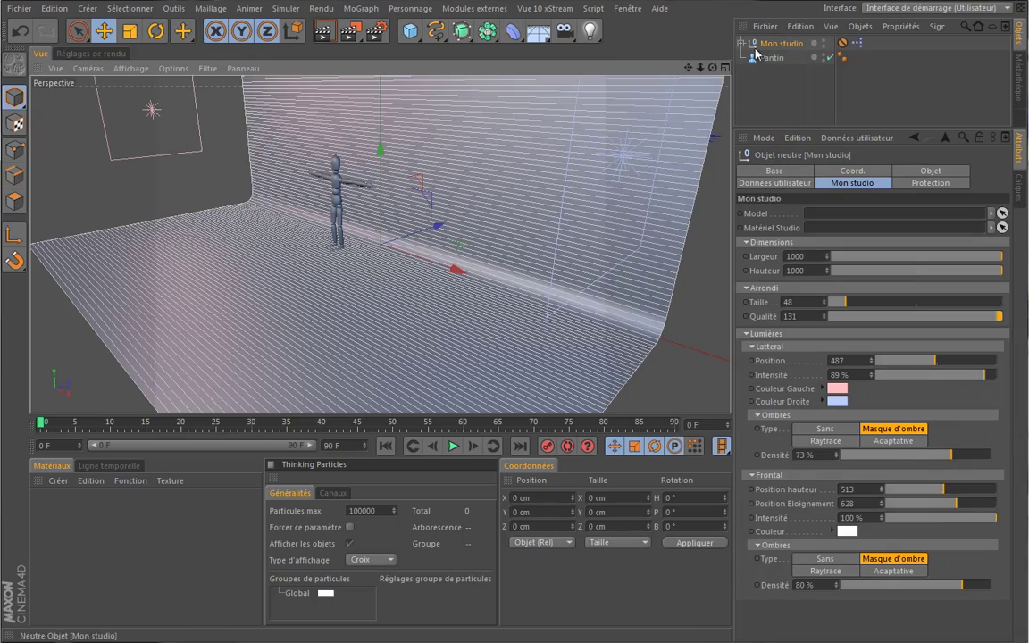
Lower the mannequin towards the studio floor at about Y 56 cm, Z -71 cm, and assign it as Mon studio's Model.
{"action": "left_click_drag", "start_coordinate": [711, 68], "coordinate": [489, 301]}
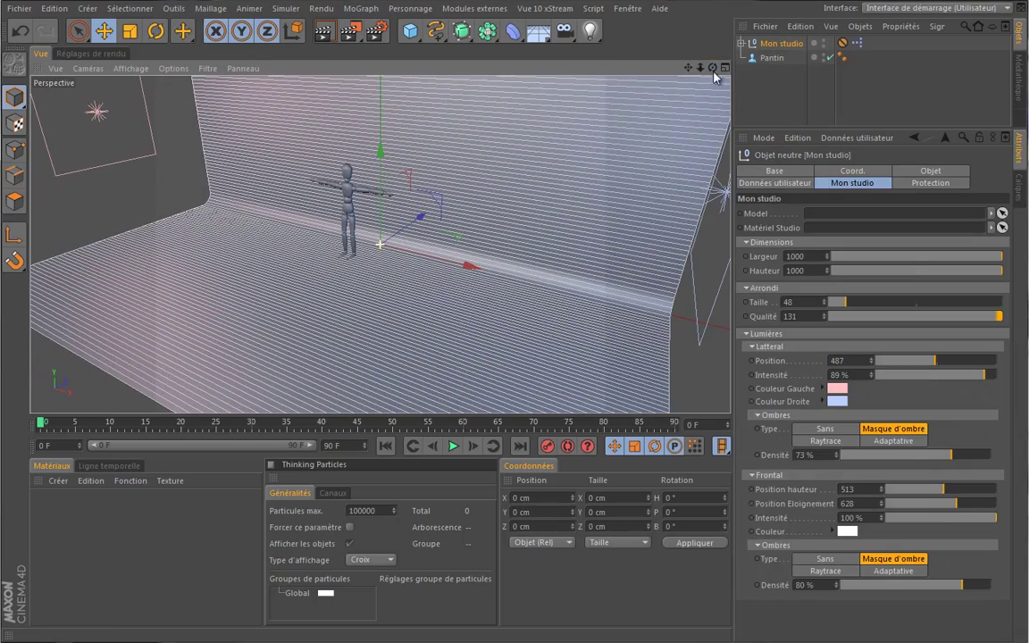
{"action": "left_click", "coordinate": [773, 58]}
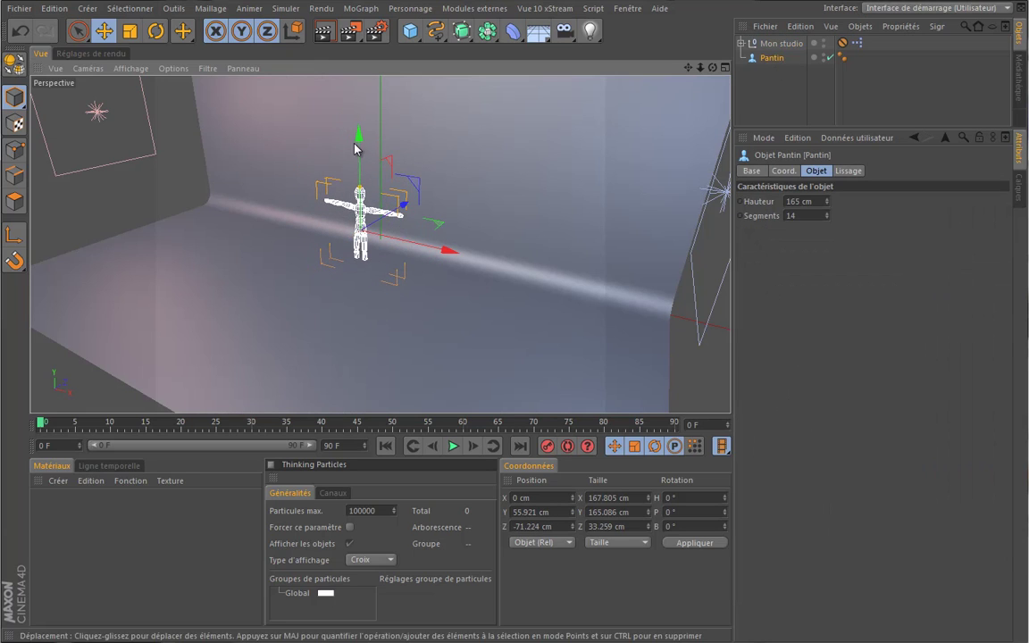
{"action": "left_click", "coordinate": [780, 43]}
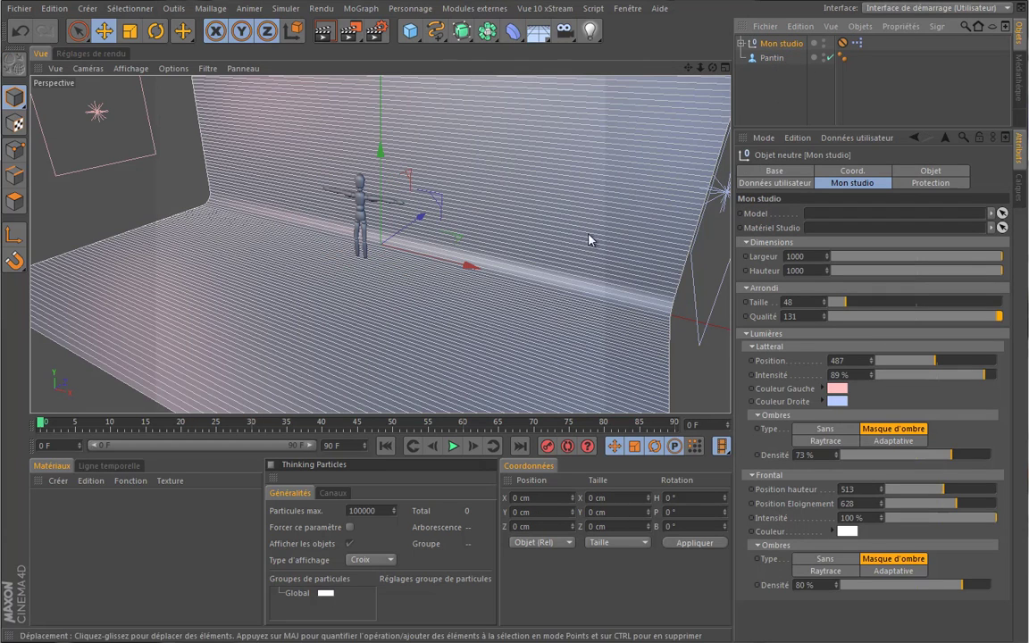
{"action": "left_click_drag", "start_coordinate": [774, 59], "coordinate": [837, 218]}
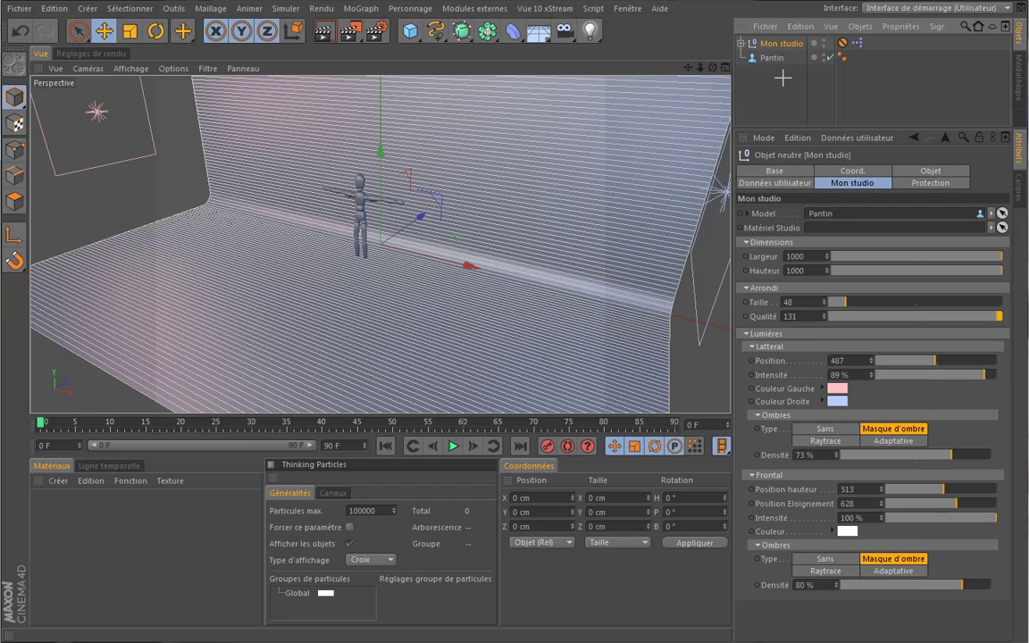
Delete the studio and the mannequin, and close all projects without saving.
{"action": "left_click_drag", "start_coordinate": [783, 78], "coordinate": [733, 15]}
{"action": "key", "text": "Delete"}
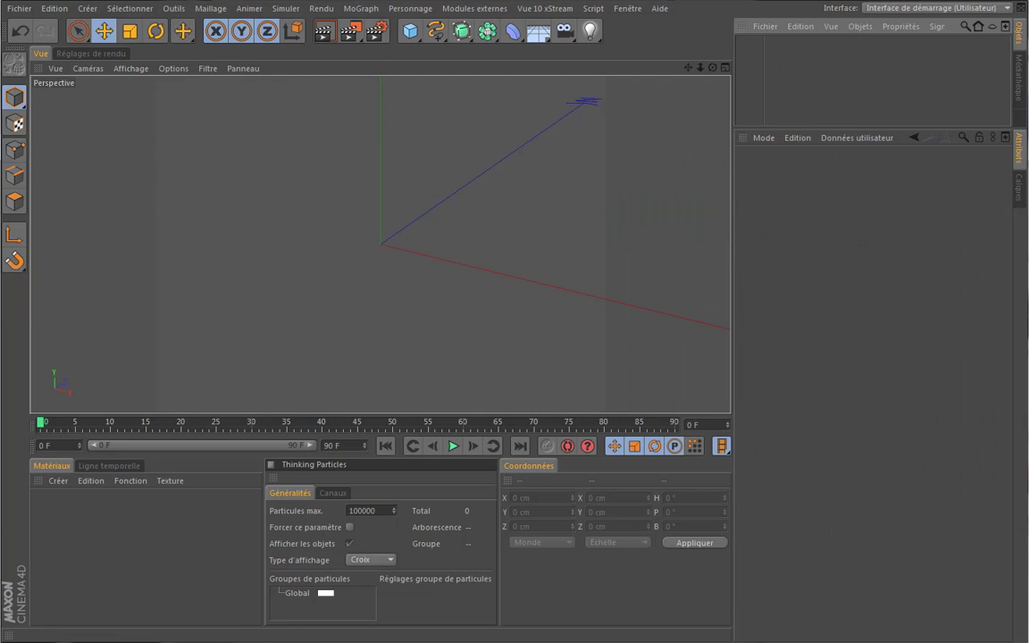
{"action": "left_click", "coordinate": [18, 8]}
{"action": "left_click", "coordinate": [72, 104]}
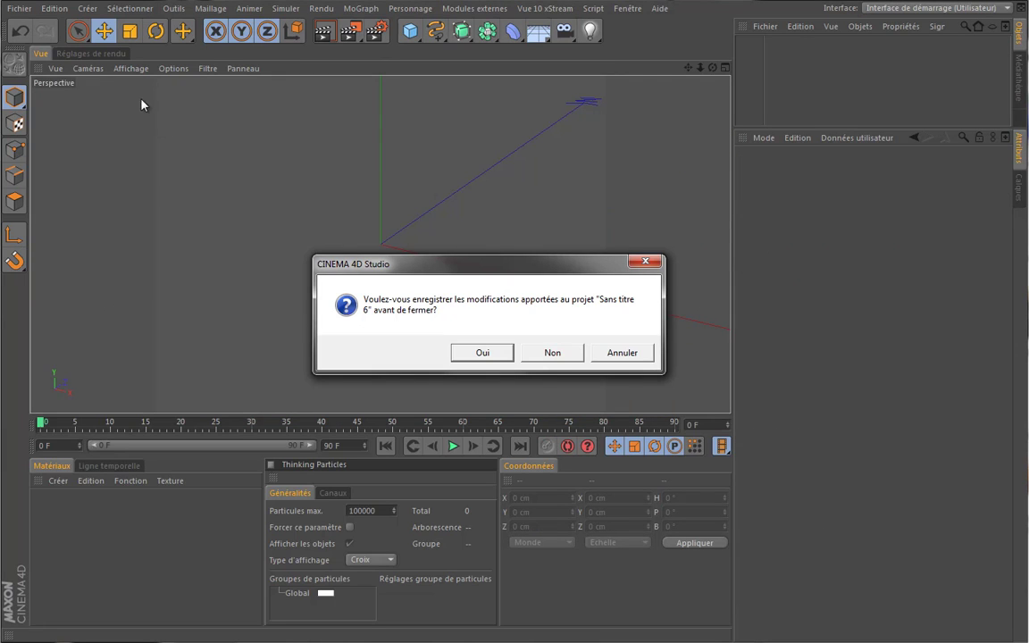
{"action": "left_click", "coordinate": [539, 357]}
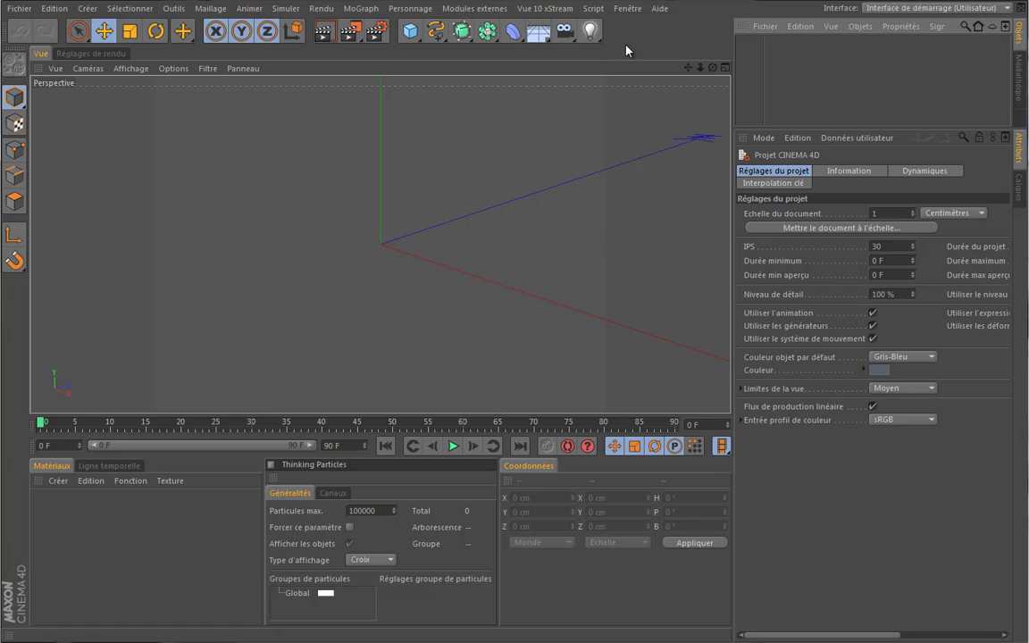
Create a null object and attach an XPresso tag to it.
{"action": "left_click_drag", "start_coordinate": [410, 30], "coordinate": [465, 52]}
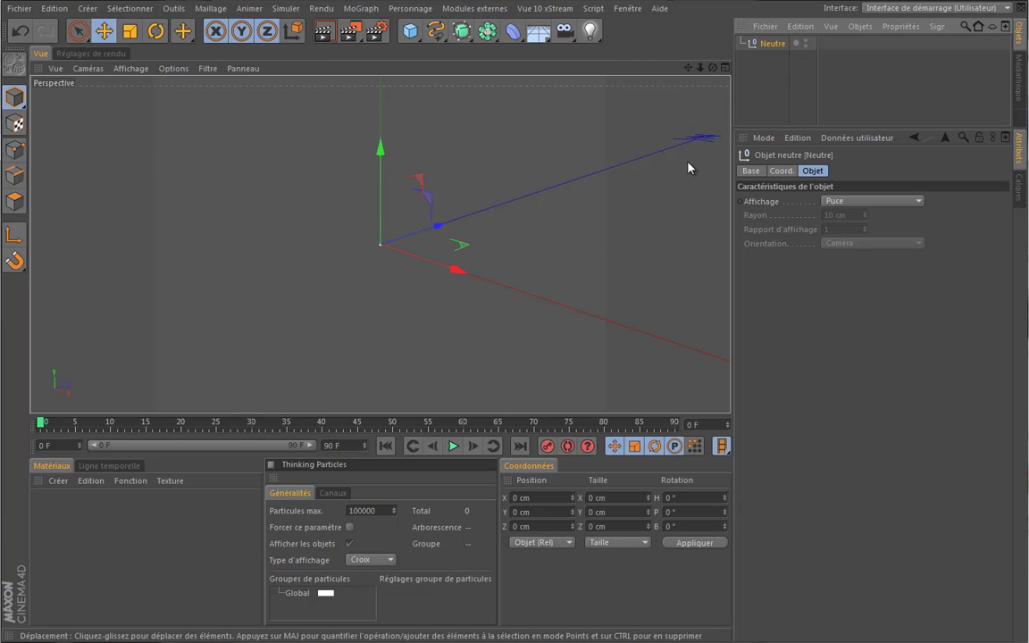
{"action": "right_click", "coordinate": [777, 45]}
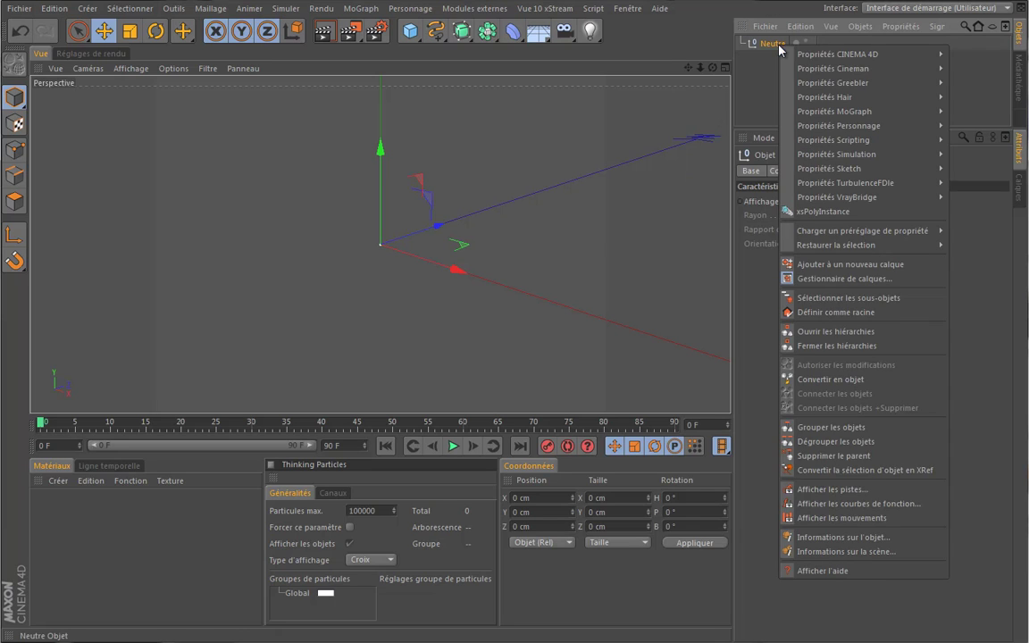
{"action": "mouse_move", "coordinate": [850, 59]}
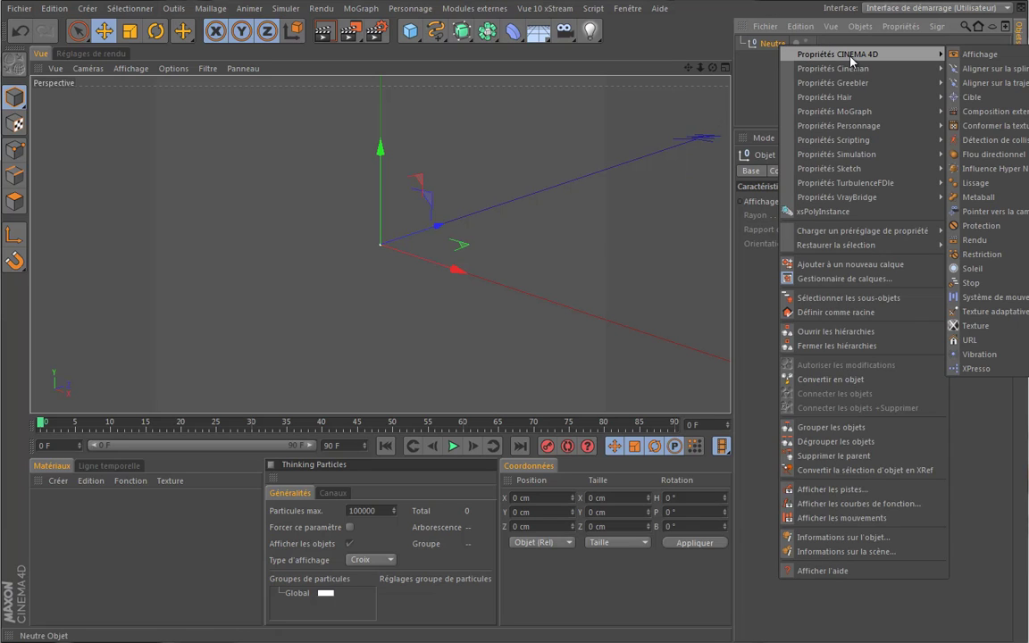
{"action": "left_click", "coordinate": [769, 44]}
{"action": "right_click", "coordinate": [766, 44]}
{"action": "mouse_move", "coordinate": [830, 53]}
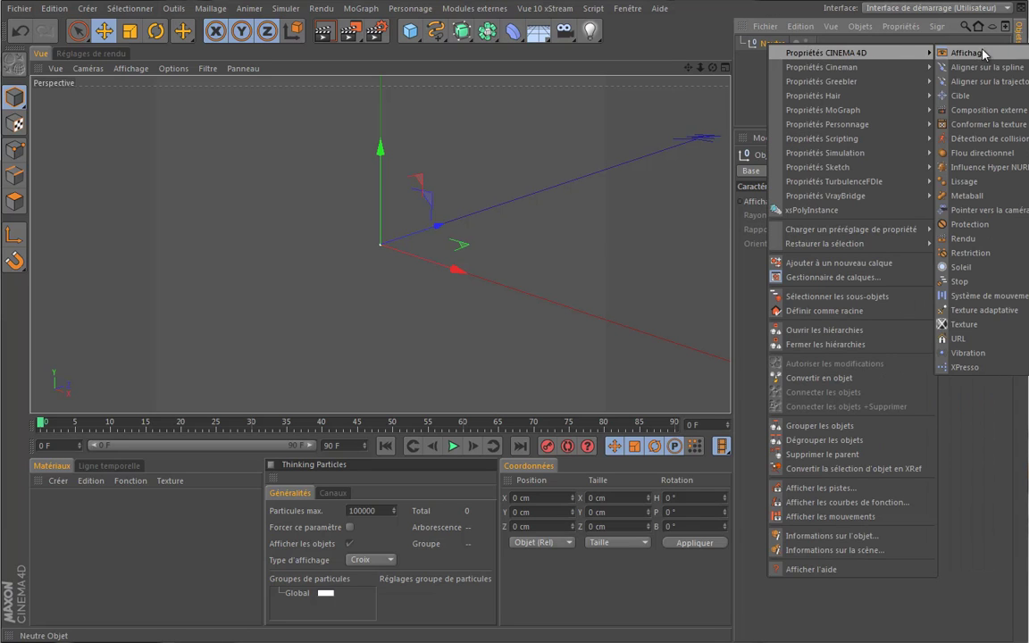
{"action": "left_click", "coordinate": [964, 367]}
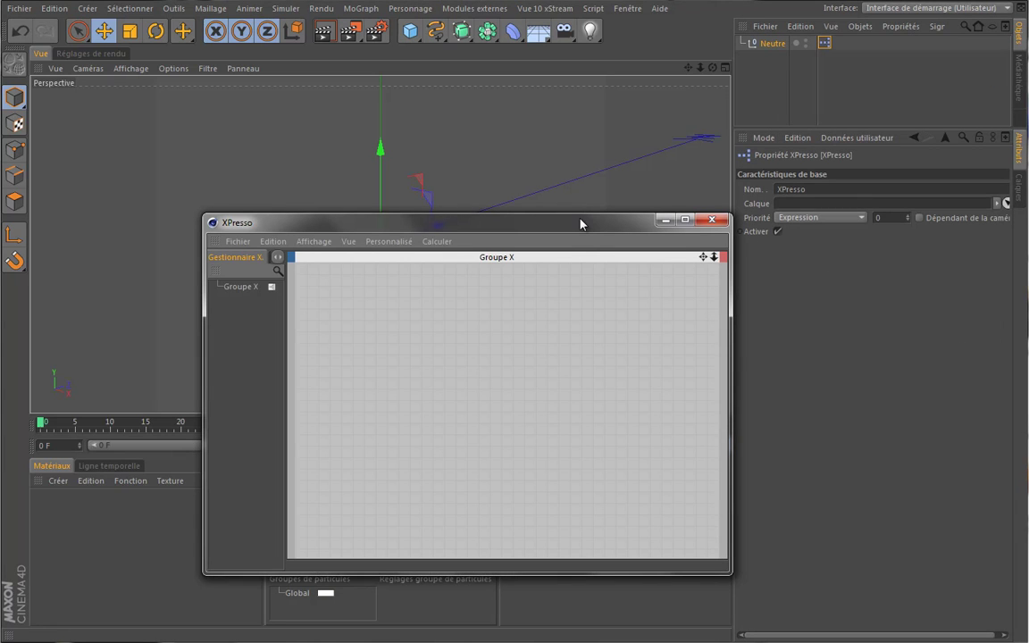
Dock the floating XPresso editor beside the perspective view and narrow it to leave more room for the viewport.
{"action": "left_click_drag", "start_coordinate": [580, 223], "coordinate": [732, 210]}
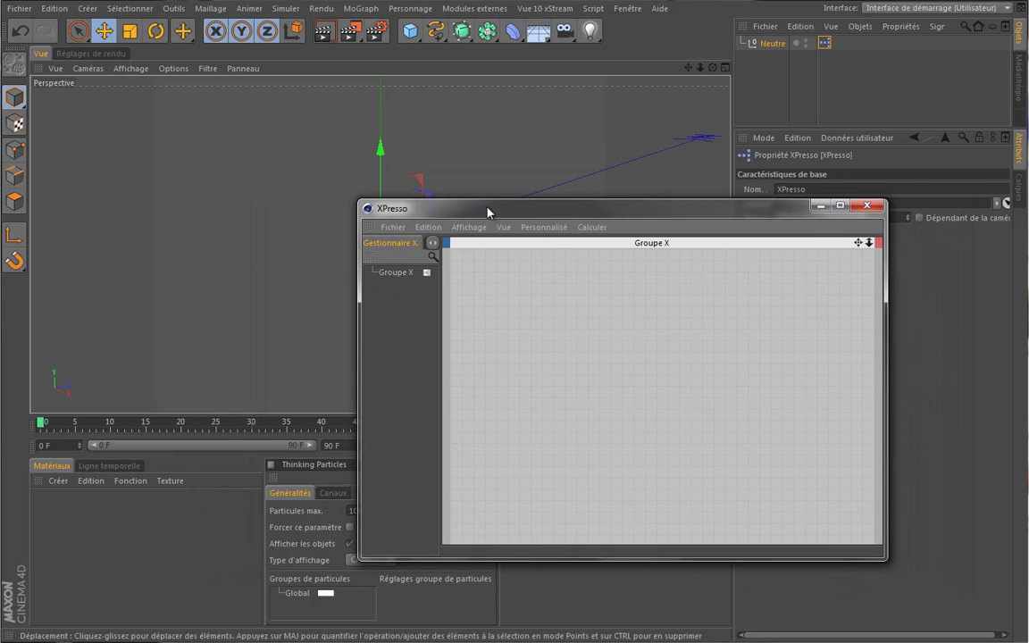
{"action": "left_click", "coordinate": [768, 98]}
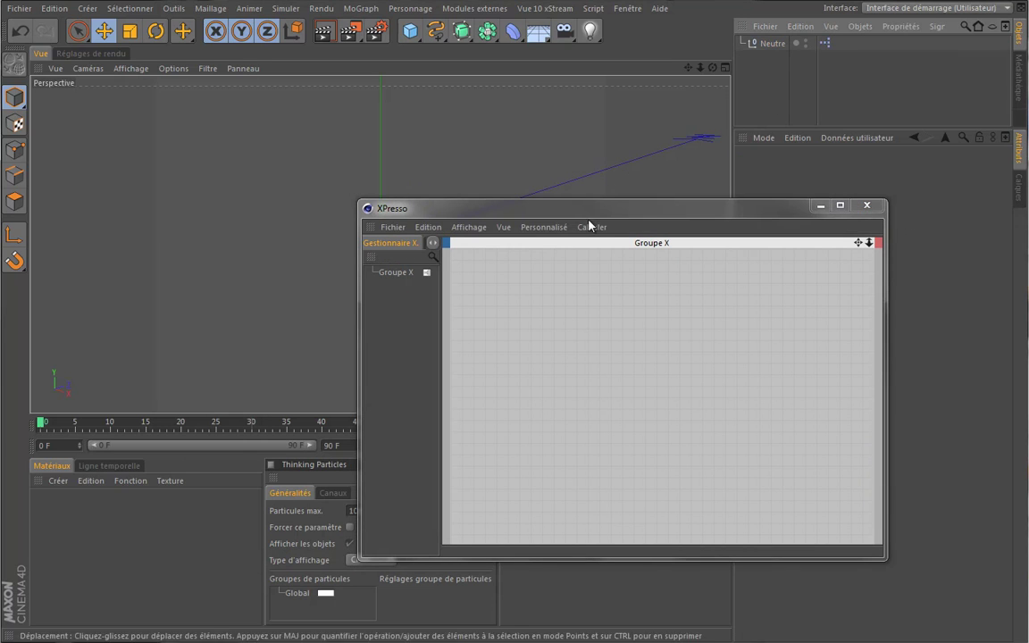
{"action": "left_click_drag", "start_coordinate": [820, 203], "coordinate": [745, 191]}
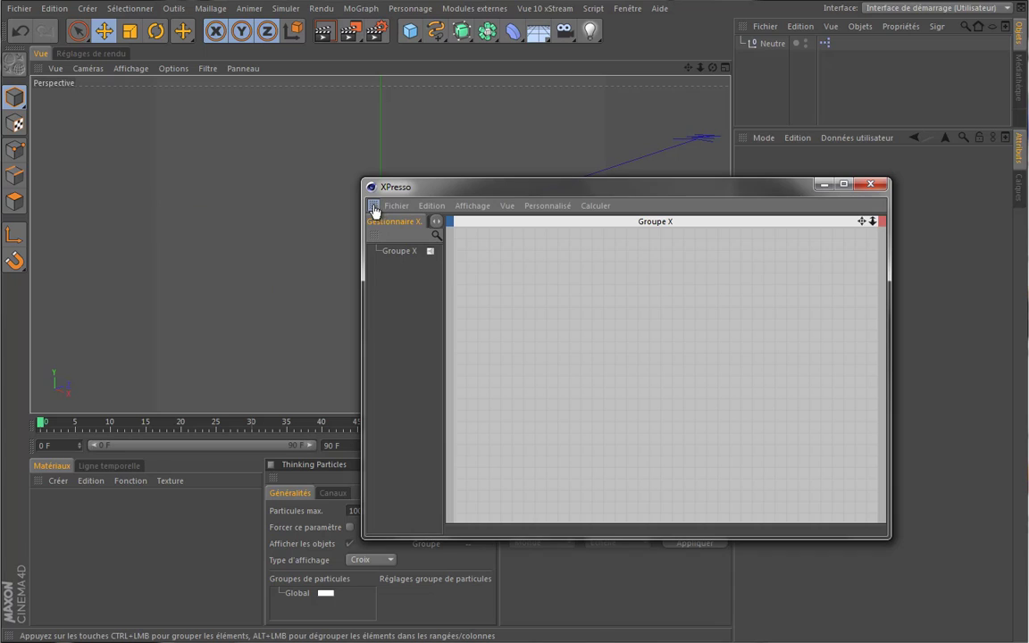
{"action": "left_click_drag", "start_coordinate": [374, 210], "coordinate": [35, 354]}
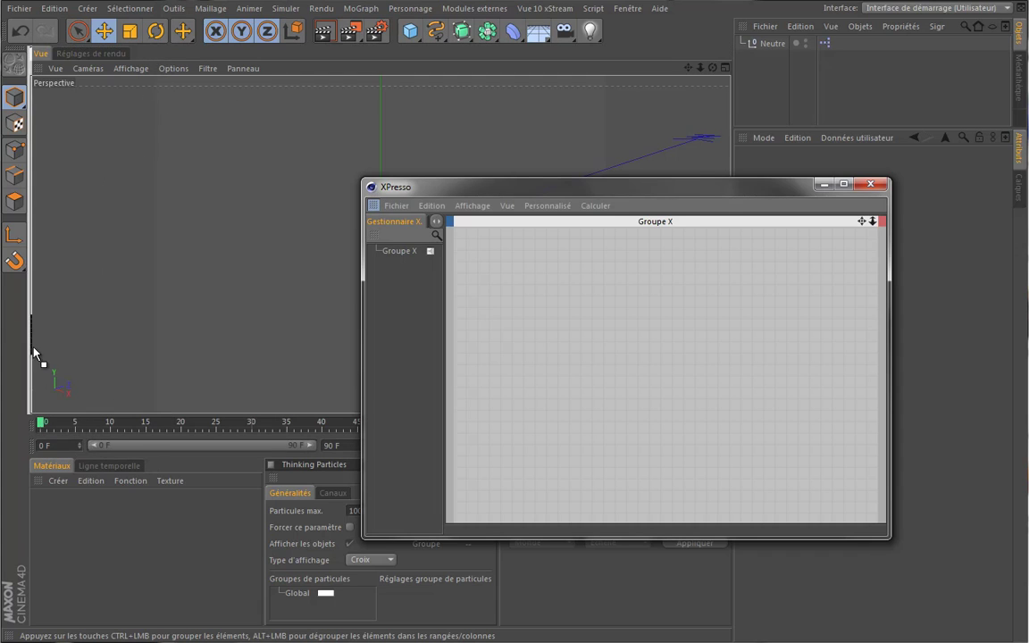
{"action": "left_click_drag", "start_coordinate": [79, 182], "coordinate": [444, 66]}
{"action": "left_click_drag", "start_coordinate": [187, 88], "coordinate": [44, 177]}
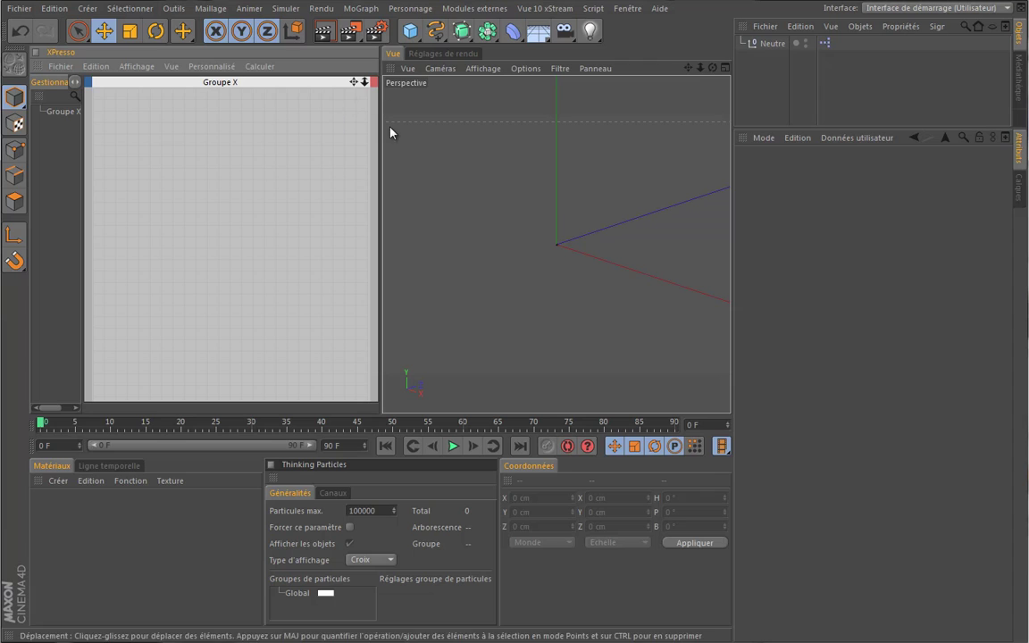
{"action": "left_click_drag", "start_coordinate": [381, 132], "coordinate": [317, 136]}
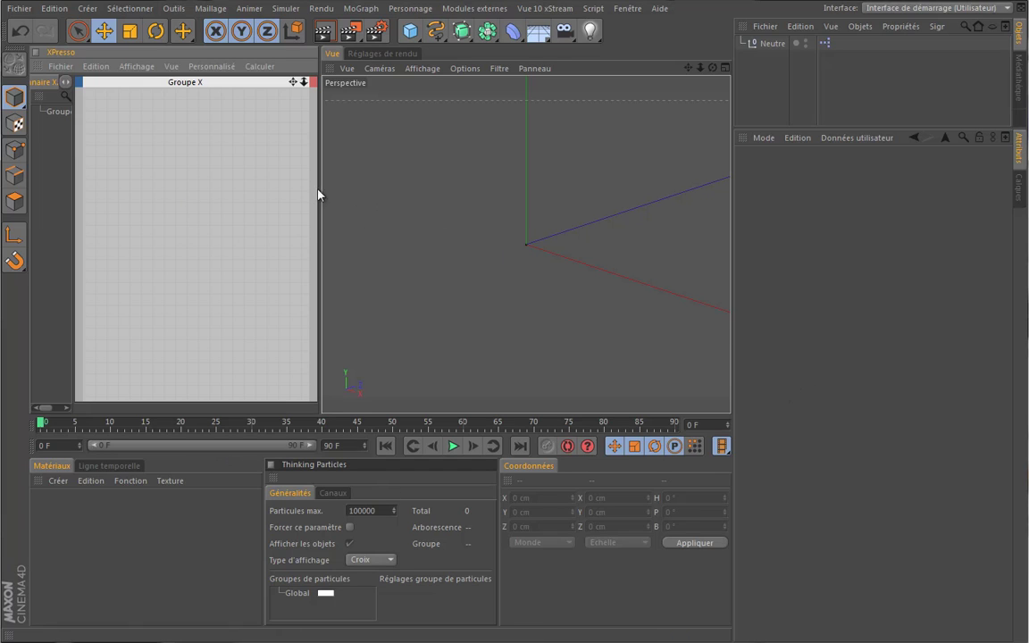
{"action": "mouse_move", "coordinate": [320, 187]}
{"action": "left_mouse_down"}
{"action": "mouse_move", "coordinate": [349, 188]}
{"action": "mouse_move", "coordinate": [320, 169]}
{"action": "mouse_move", "coordinate": [305, 174]}
{"action": "left_mouse_up"}
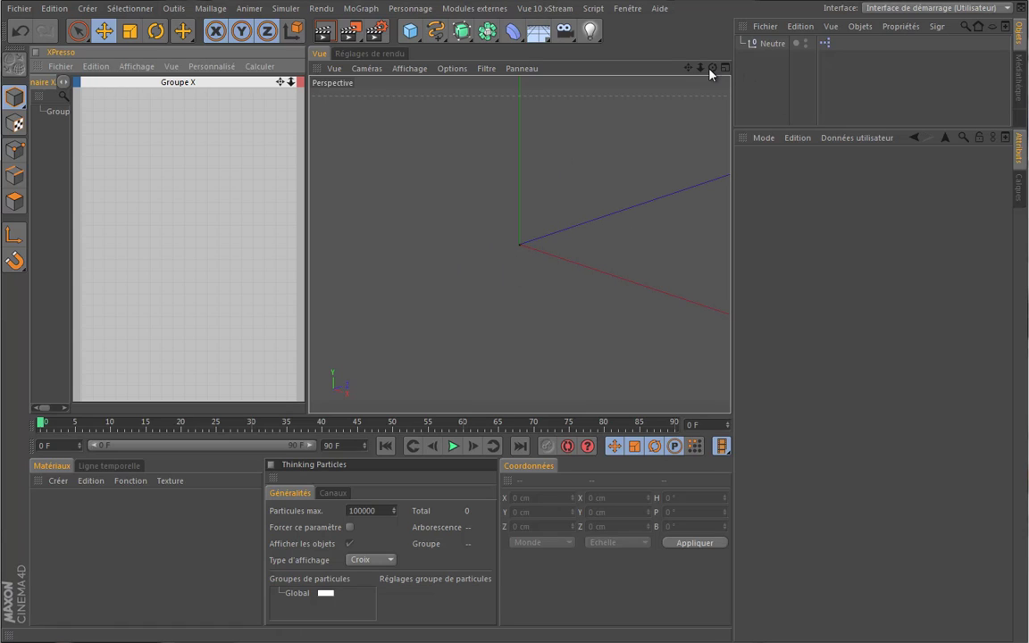
Add a Plan primitive to the scene with its default dimensions.
{"action": "left_click_drag", "start_coordinate": [712, 68], "coordinate": [567, 165]}
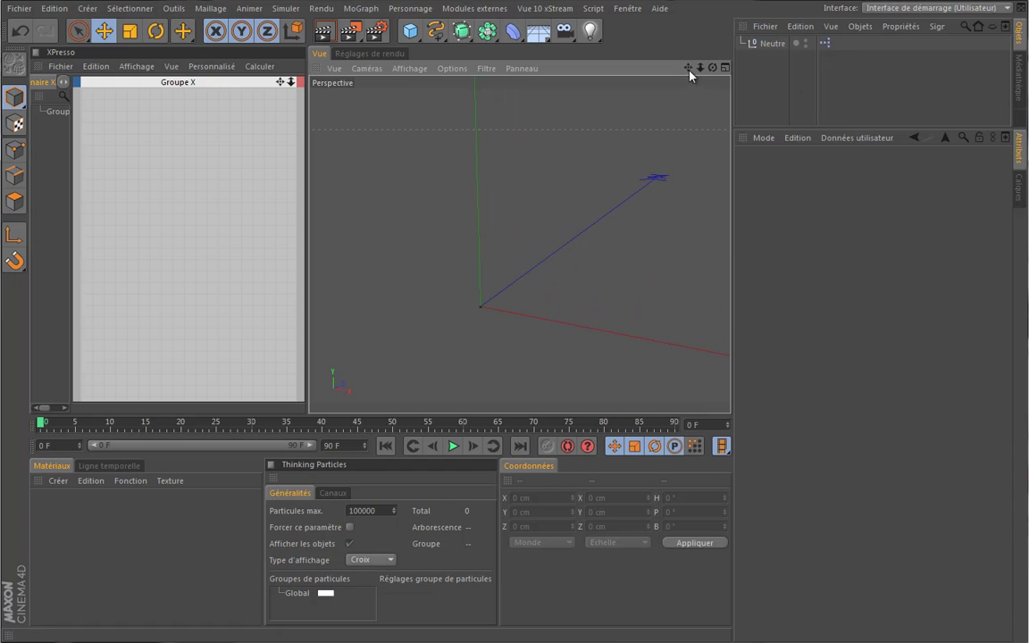
{"action": "left_click_drag", "start_coordinate": [689, 73], "coordinate": [522, 196]}
{"action": "left_click", "coordinate": [412, 36]}
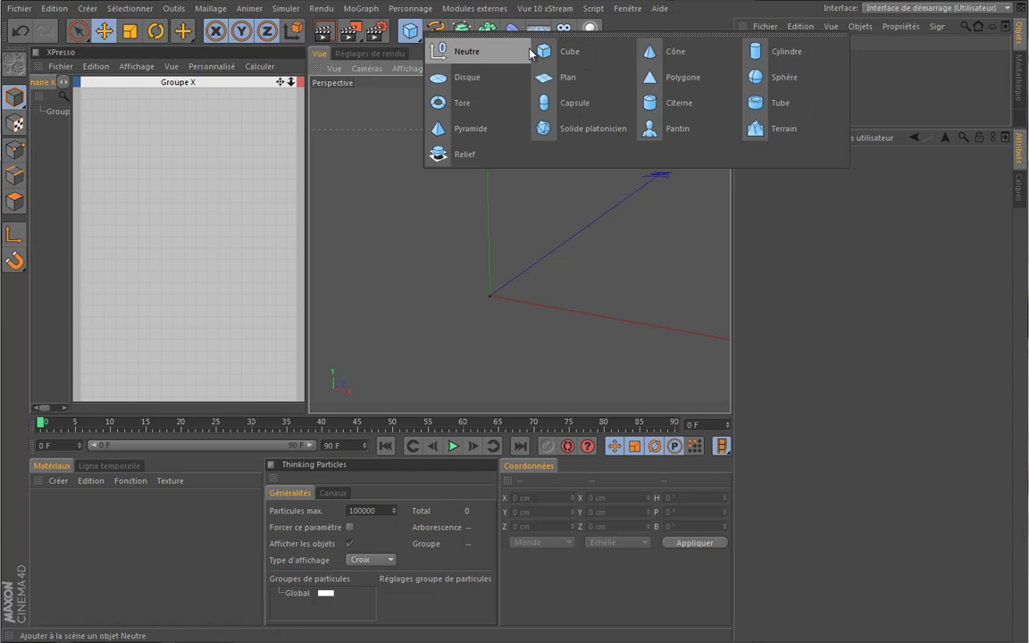
{"action": "left_click", "coordinate": [602, 80]}
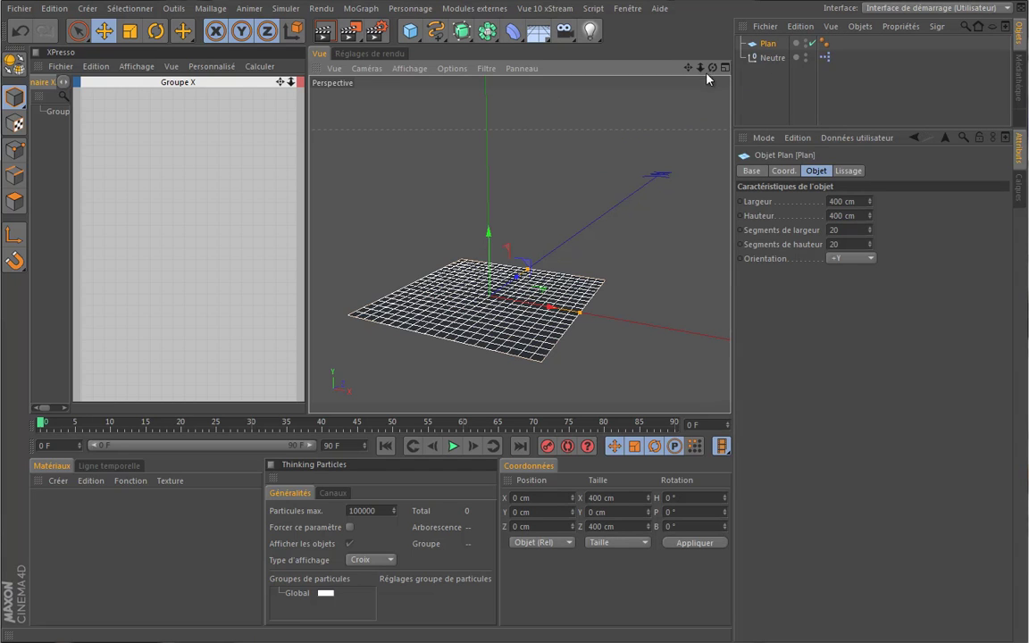
Add an Incurvation deformer with an intensity of -25° and make it a child of the plane.
{"action": "left_click_drag", "start_coordinate": [712, 68], "coordinate": [516, 284]}
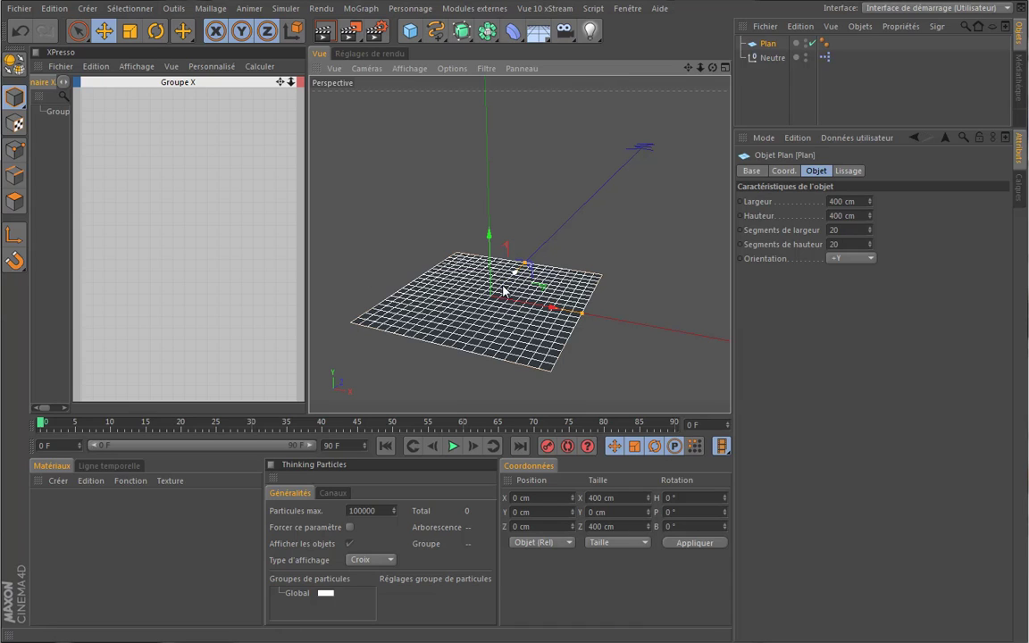
{"action": "left_click_drag", "start_coordinate": [712, 69], "coordinate": [464, 300]}
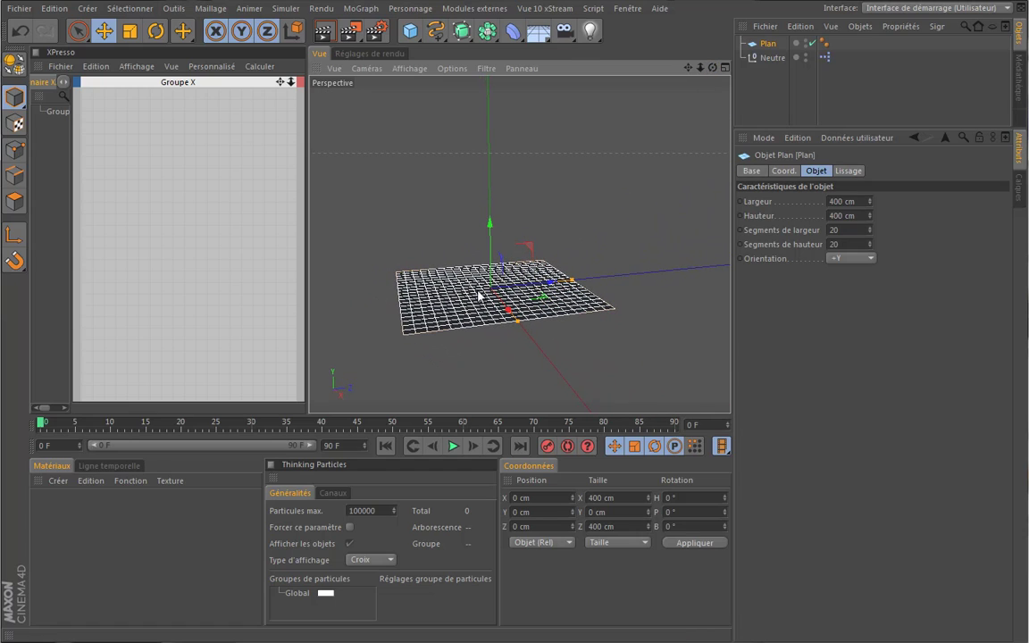
{"action": "left_click_drag", "start_coordinate": [714, 70], "coordinate": [489, 301]}
{"action": "left_click", "coordinate": [513, 30]}
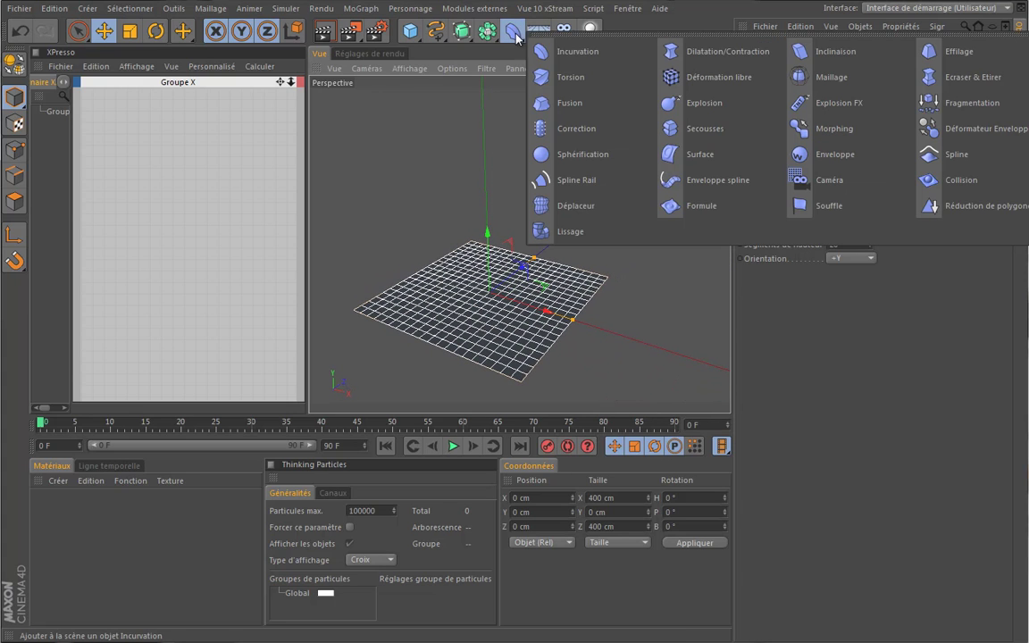
{"action": "left_click", "coordinate": [585, 52]}
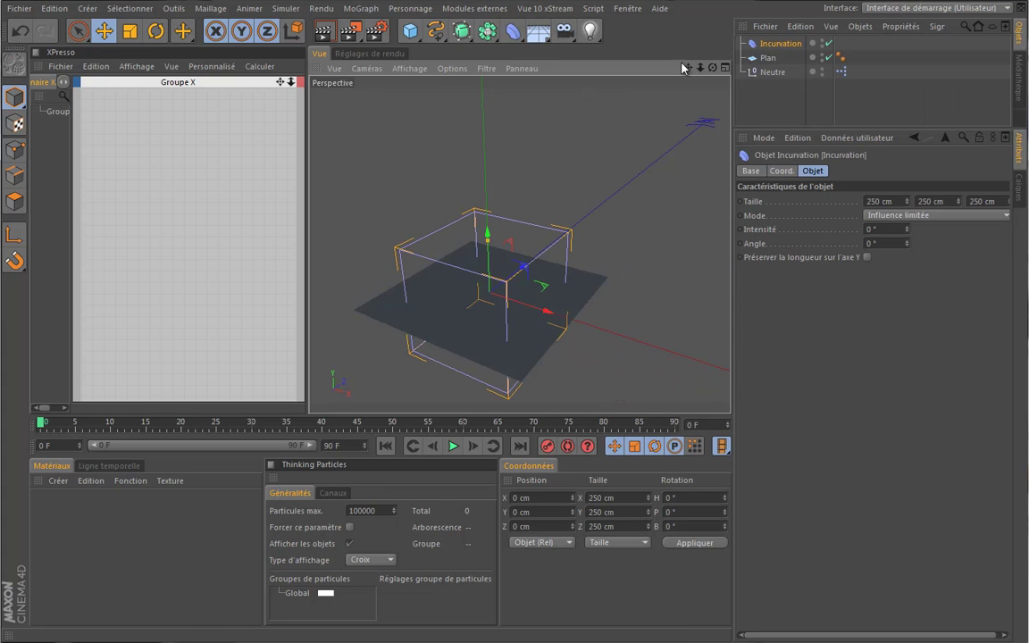
{"action": "left_click_drag", "start_coordinate": [714, 71], "coordinate": [486, 304]}
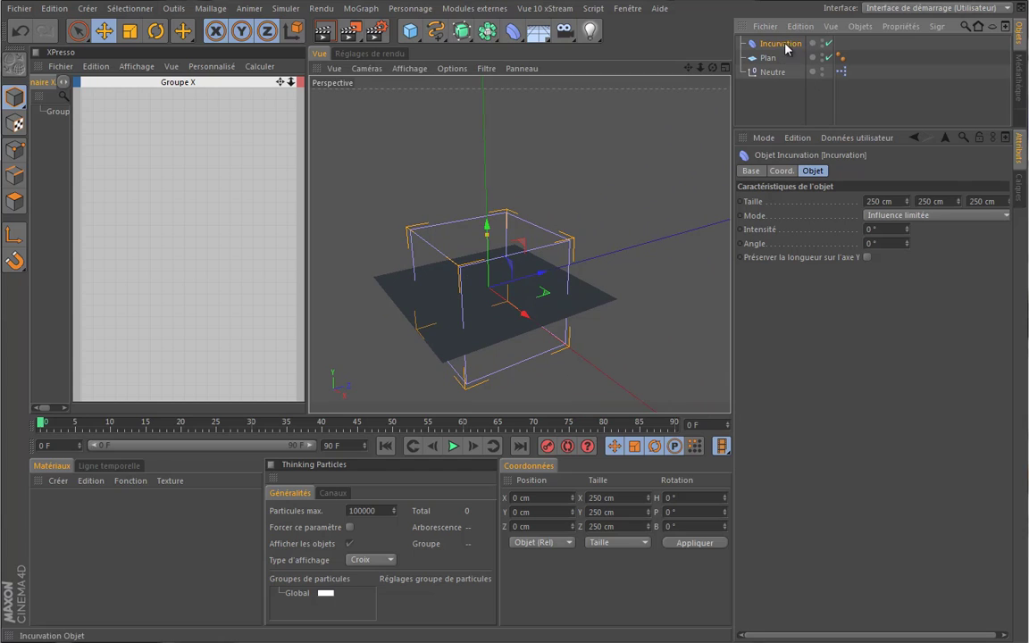
{"action": "mouse_move", "coordinate": [907, 230]}
{"action": "left_mouse_down"}
{"action": "mouse_move", "coordinate": [903, 221]}
{"action": "mouse_move", "coordinate": [907, 231]}
{"action": "left_mouse_up"}
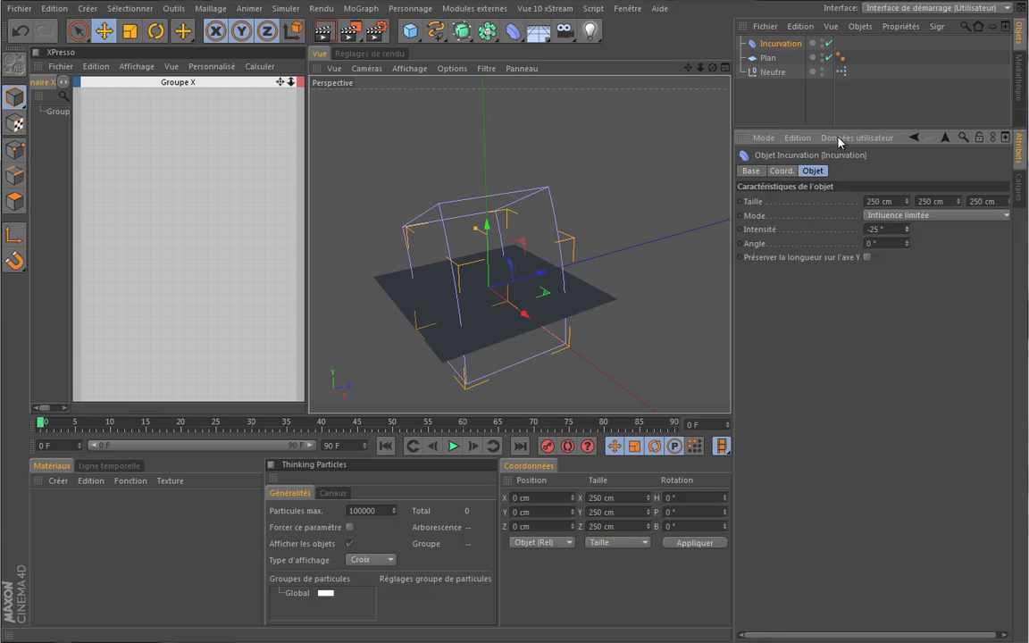
{"action": "left_click_drag", "start_coordinate": [779, 45], "coordinate": [773, 63]}
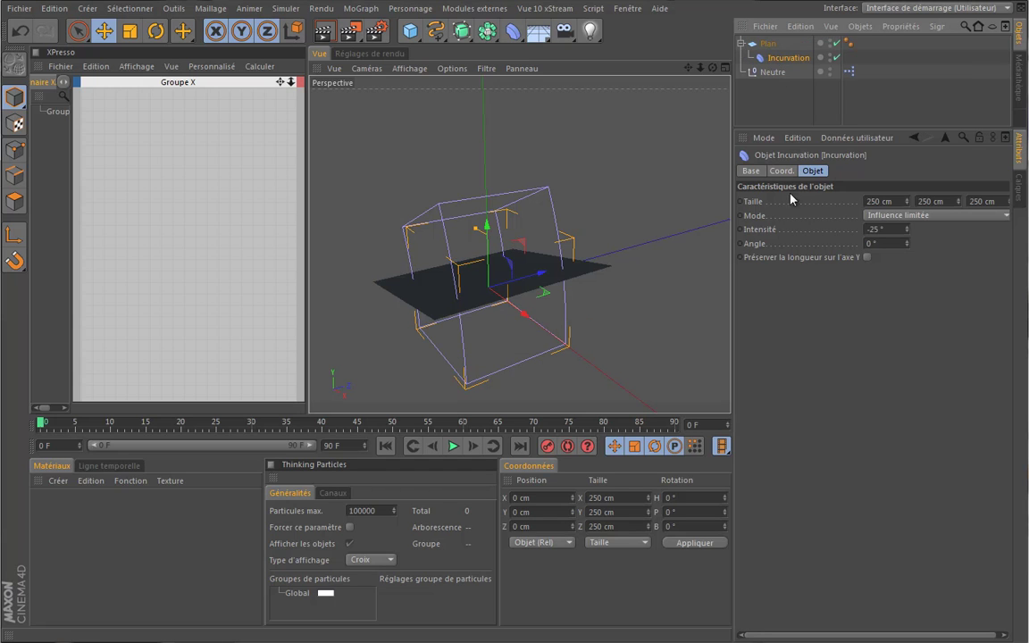
Try the Incurvation's effect on the plane at intensities of 89° and 48°, resetting the intensity to 0°.
{"action": "left_click_drag", "start_coordinate": [907, 234], "coordinate": [906, 234]}
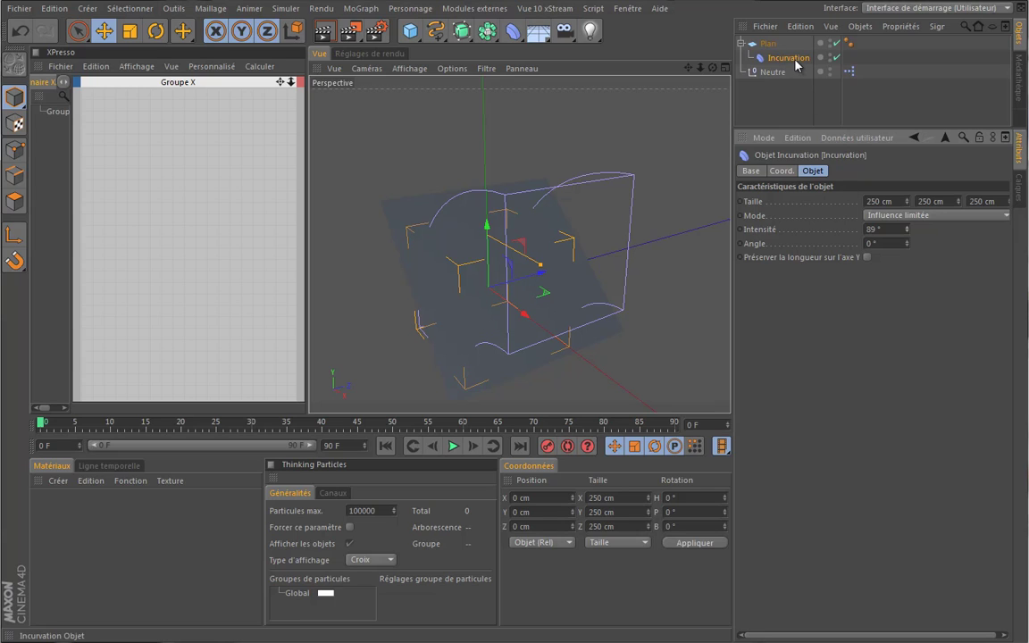
{"action": "double_click", "coordinate": [889, 225]}
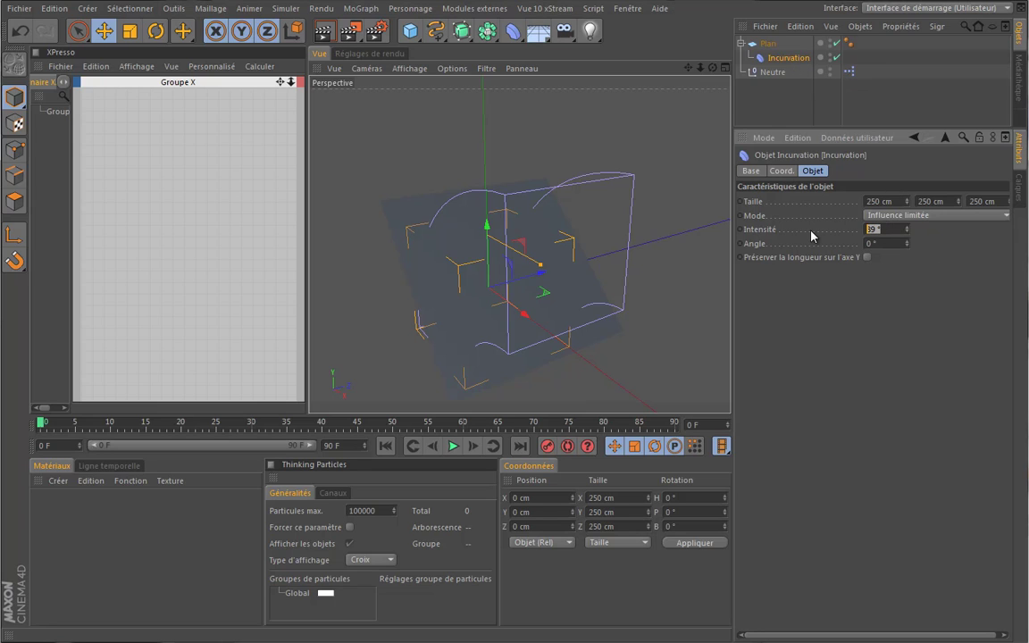
{"action": "type", "text": "0"}
{"action": "key", "text": "Return"}
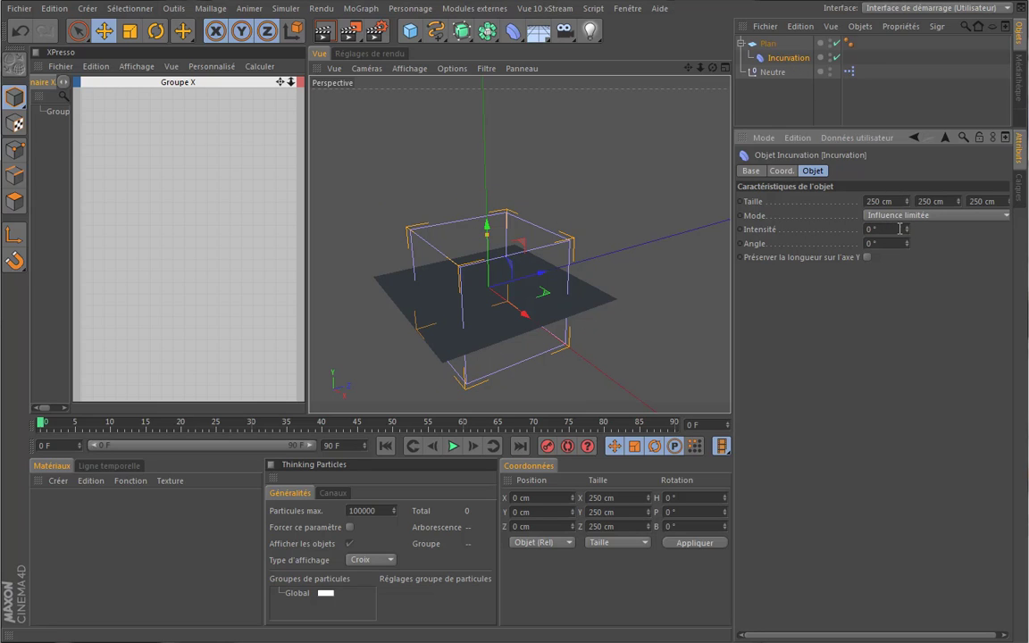
{"action": "left_click_drag", "start_coordinate": [907, 233], "coordinate": [907, 230]}
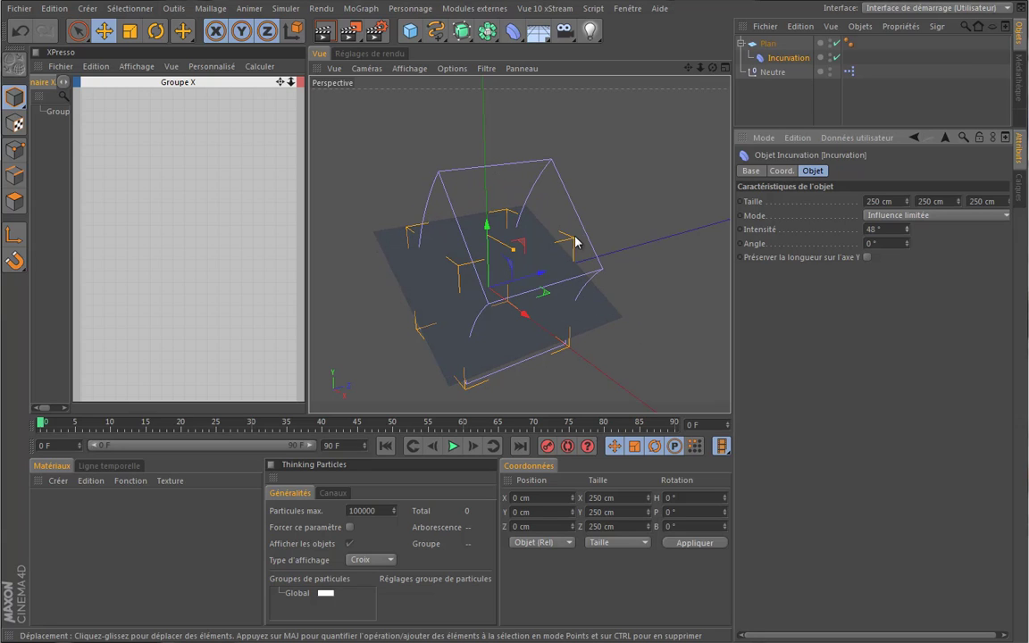
{"action": "left_click_drag", "start_coordinate": [908, 231], "coordinate": [908, 233]}
Widen the attributes area and set the Incurvation's intensity to 28°.
{"action": "left_click", "coordinate": [775, 170]}
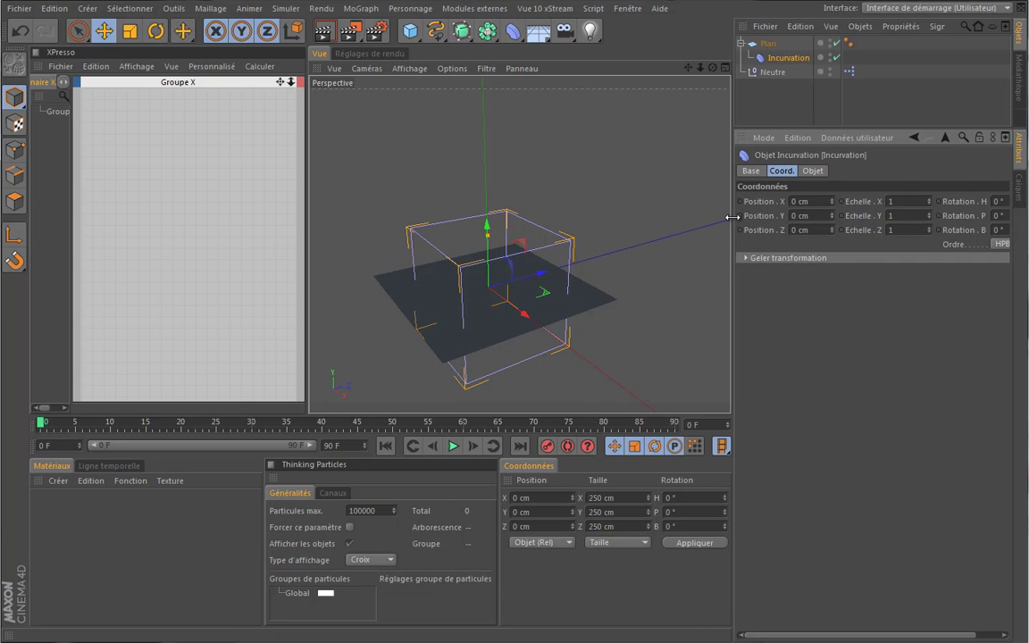
{"action": "left_click_drag", "start_coordinate": [730, 222], "coordinate": [699, 221]}
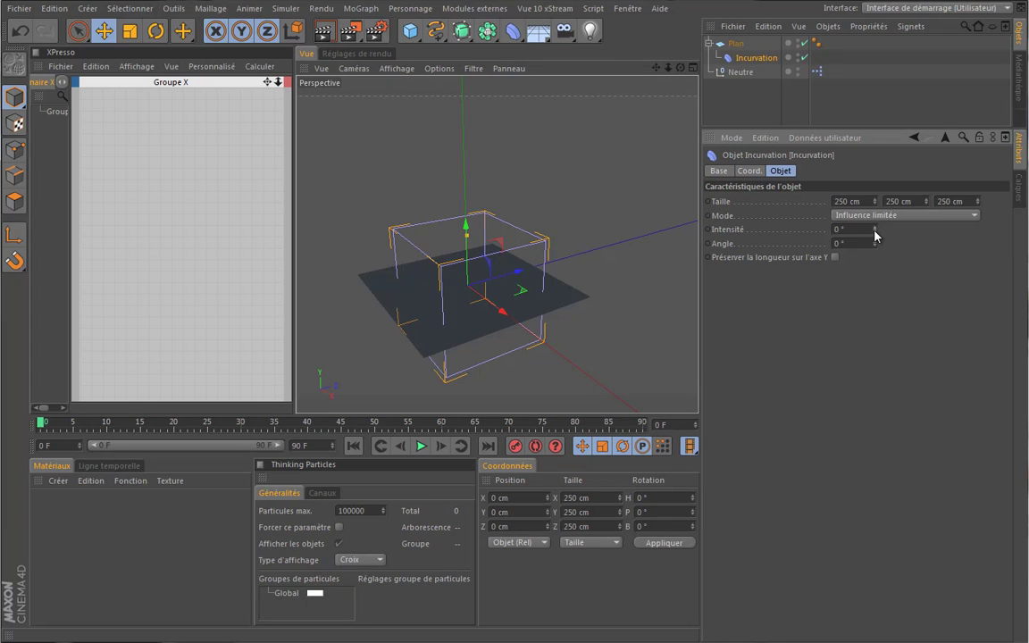
{"action": "left_click_drag", "start_coordinate": [875, 235], "coordinate": [886, 213]}
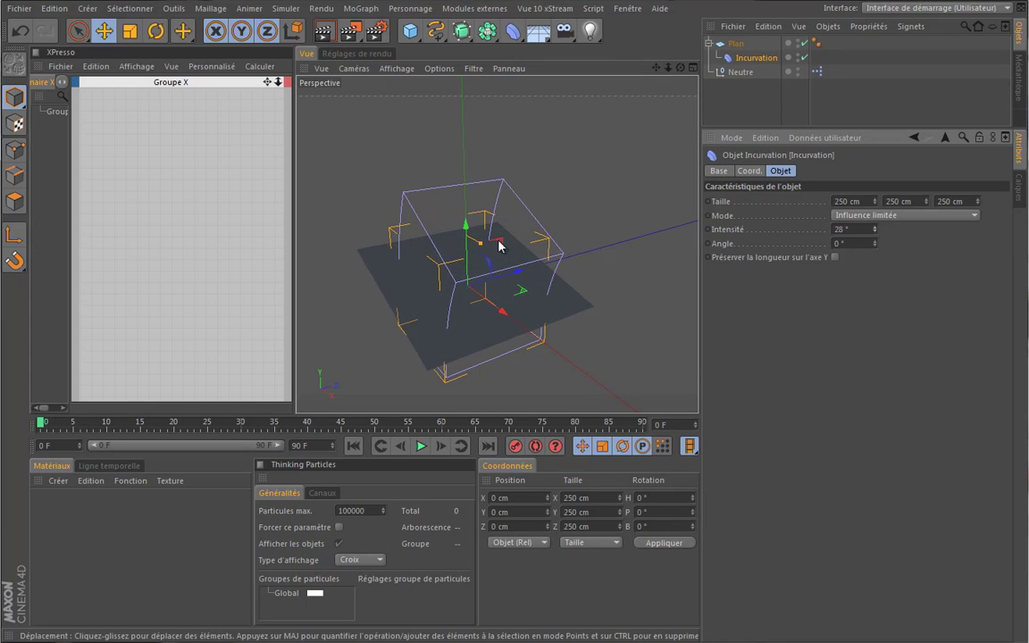
Rotate the Incurvation deformer to H -90° and B -90°.
{"action": "left_click", "coordinate": [155, 31]}
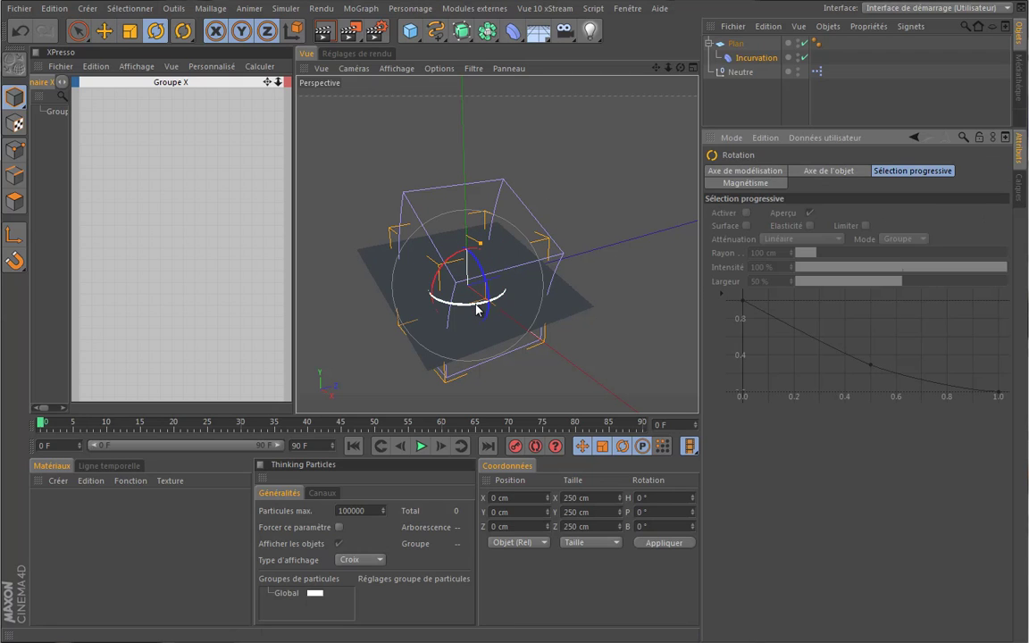
{"action": "left_click_drag", "start_coordinate": [478, 308], "coordinate": [412, 297]}
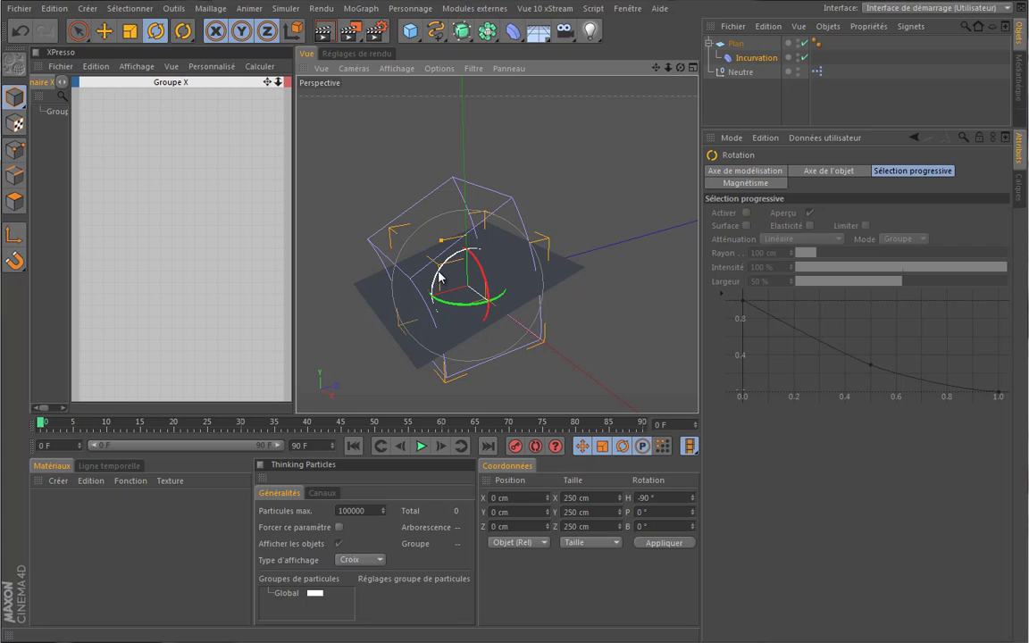
{"action": "left_click_drag", "start_coordinate": [438, 278], "coordinate": [497, 249]}
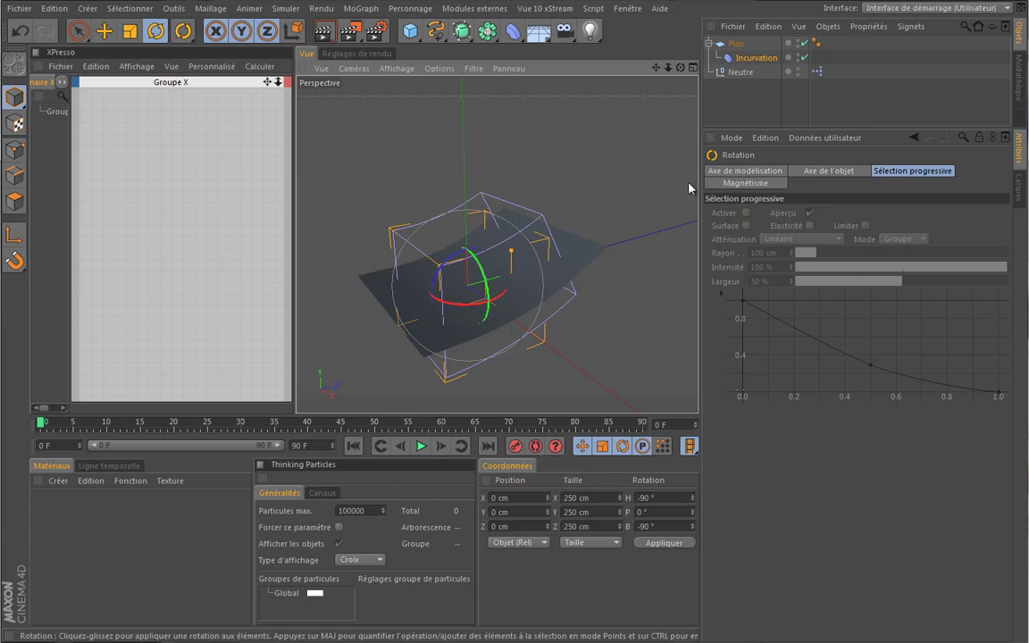
Set the Incurvation's intensity to 90° to curve the plane upwards as a studio backdrop.
{"action": "left_click", "coordinate": [754, 58]}
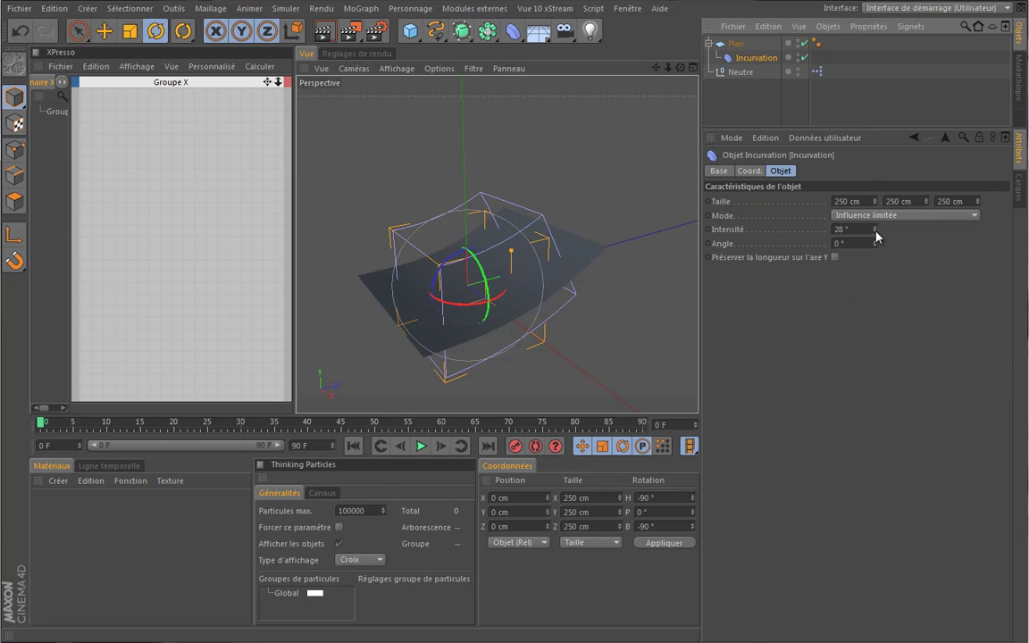
{"action": "left_click_drag", "start_coordinate": [875, 235], "coordinate": [871, 232]}
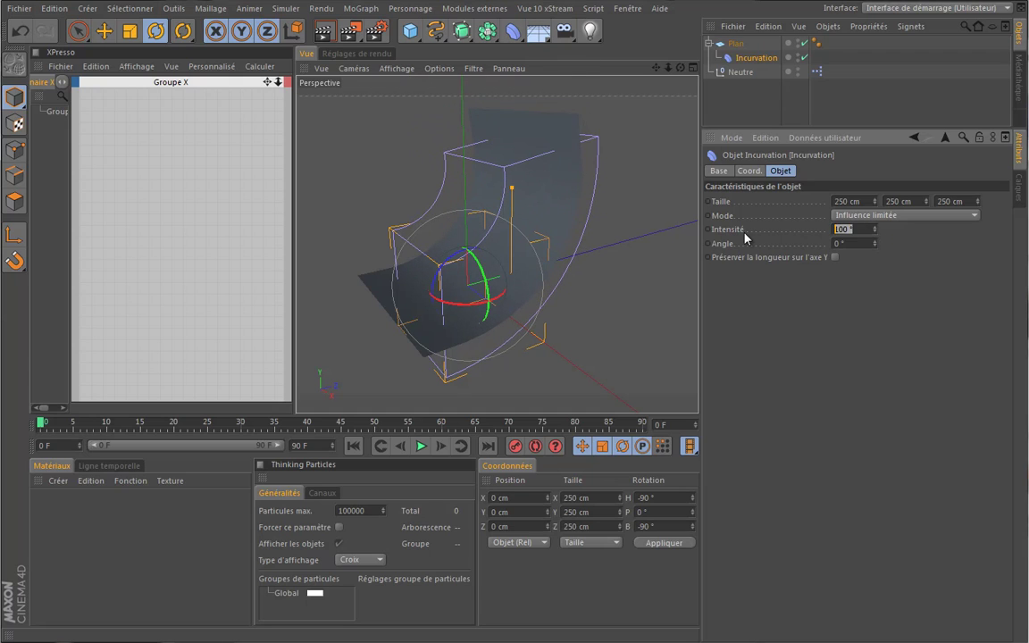
{"action": "type", "text": "90"}
{"action": "key", "text": "Tab"}
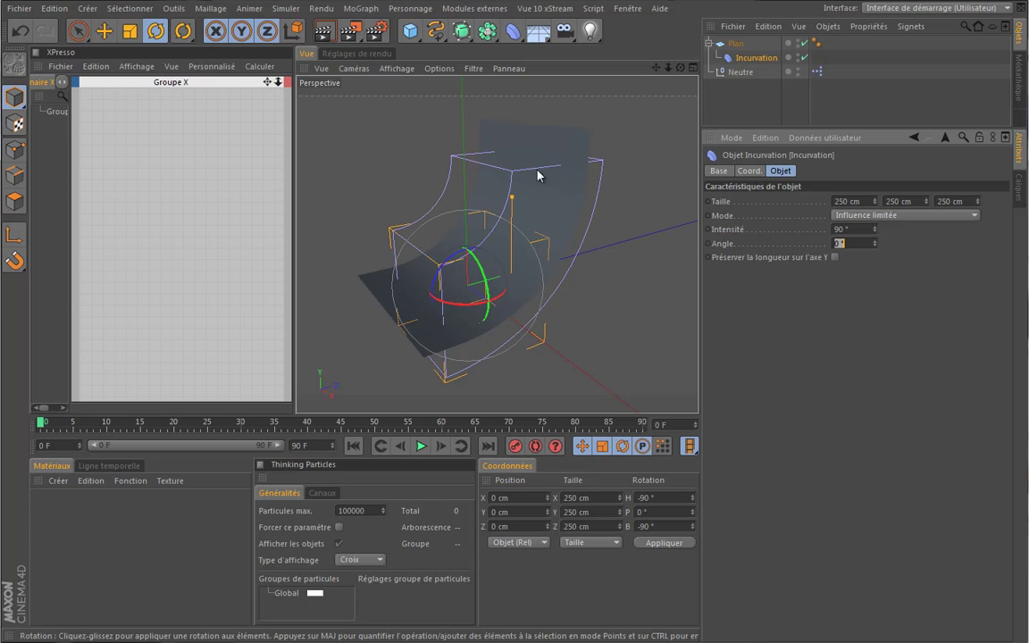
Enable length preservation along the Y axis for the Incurvation deformer and check how the plane curves.
{"action": "left_click", "coordinate": [835, 257]}
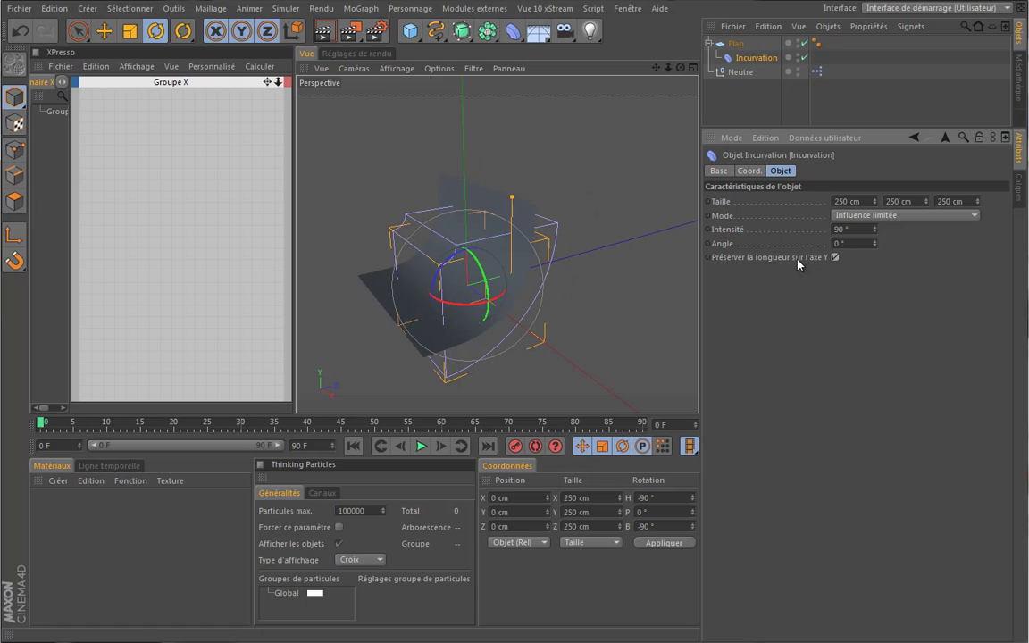
{"action": "left_click", "coordinate": [735, 43]}
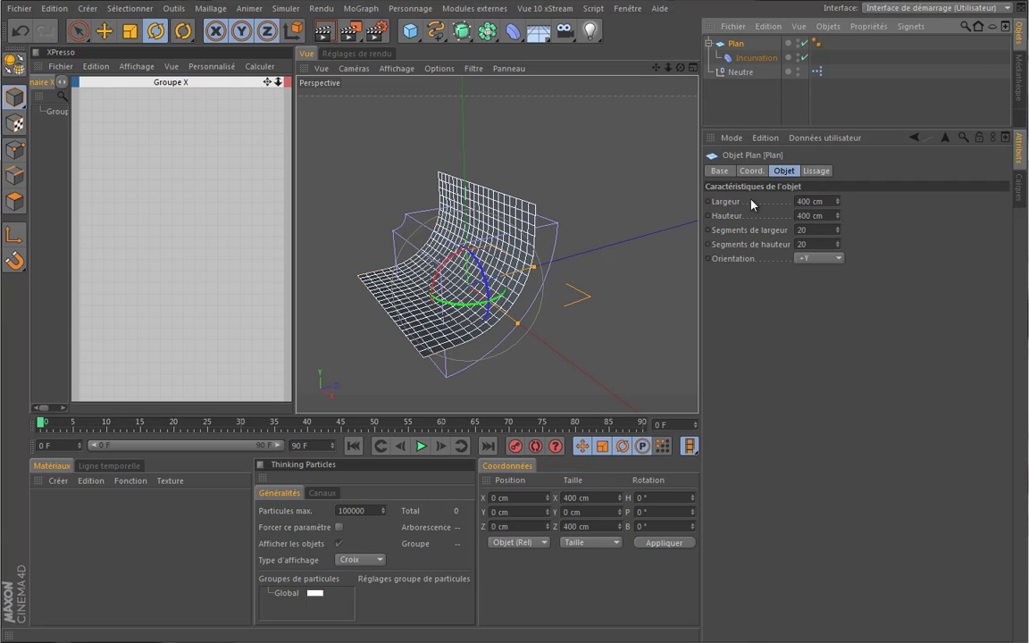
{"action": "left_click", "coordinate": [754, 58]}
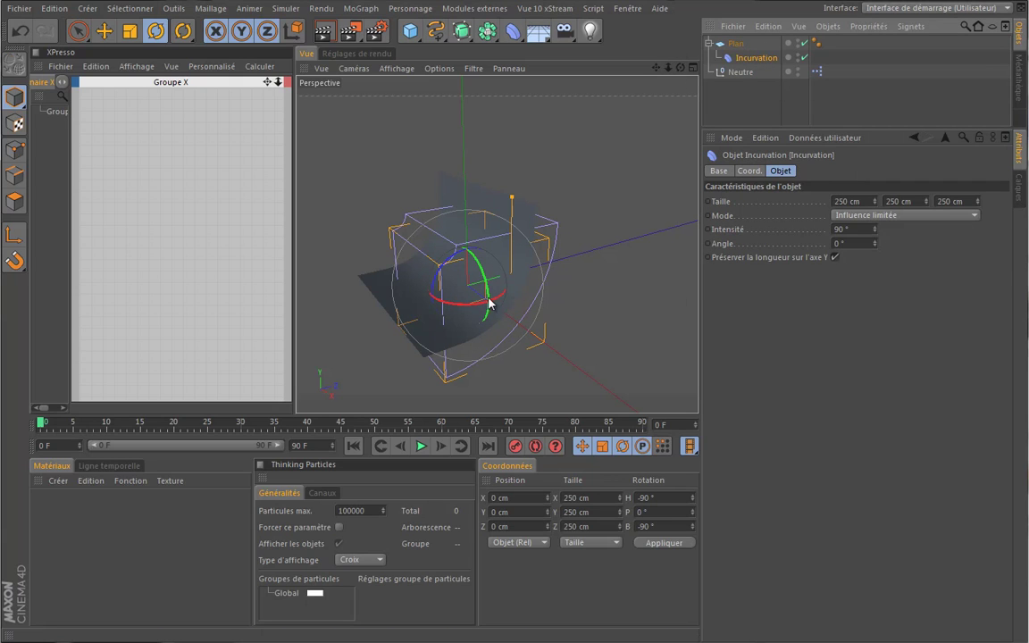
{"action": "left_click_drag", "start_coordinate": [505, 288], "coordinate": [500, 237], "text": "alt"}
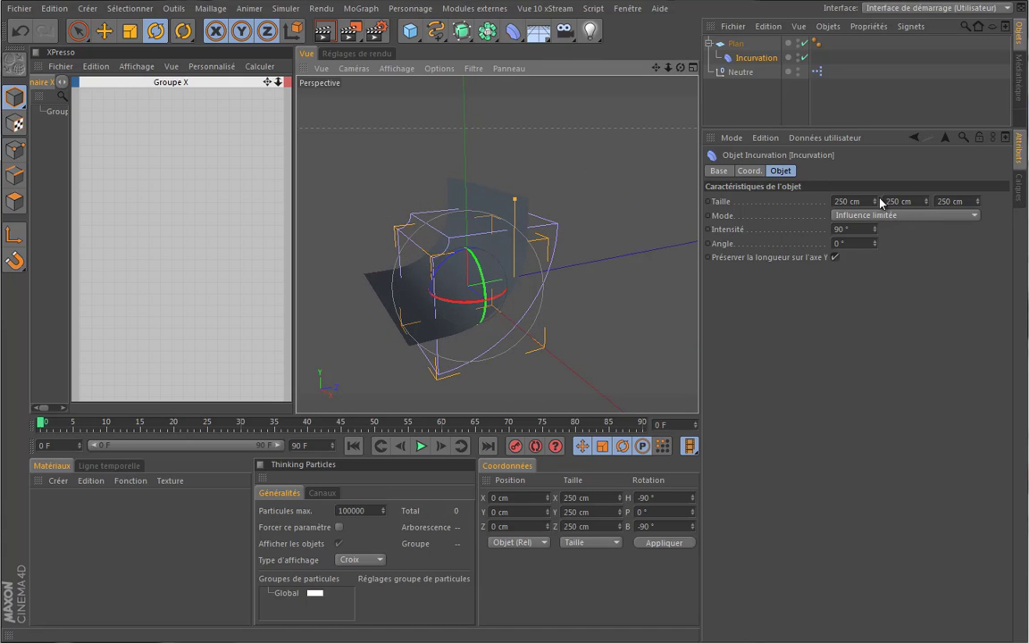
Set the Incurvation's size to 2 cm, 100 cm and 200 cm to tighten the bend.
{"action": "left_click_drag", "start_coordinate": [874, 200], "coordinate": [876, 207]}
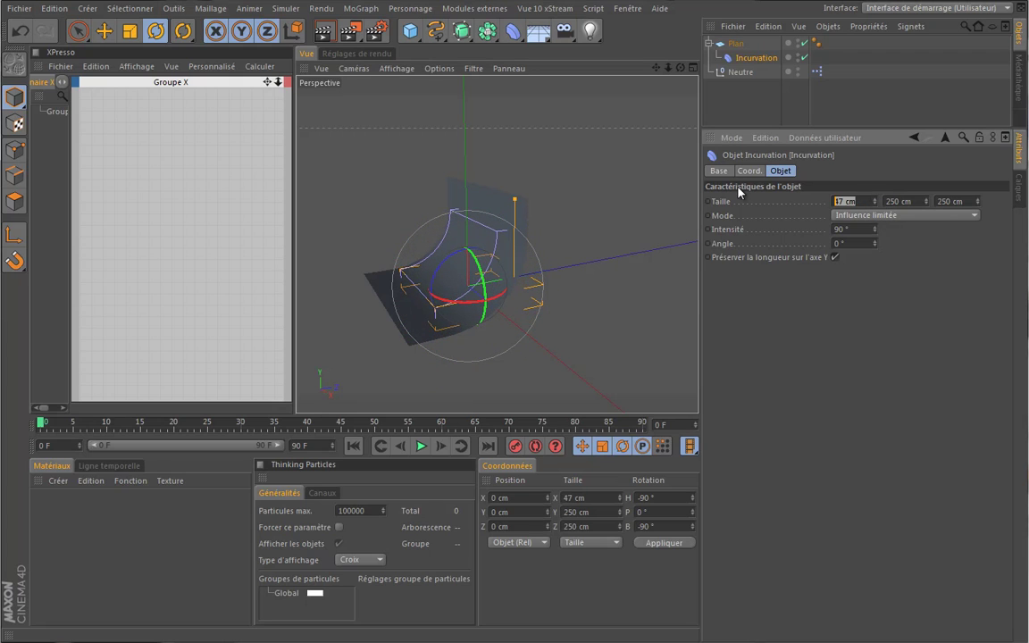
{"action": "type", "text": "2"}
{"action": "key", "text": "Tab"}
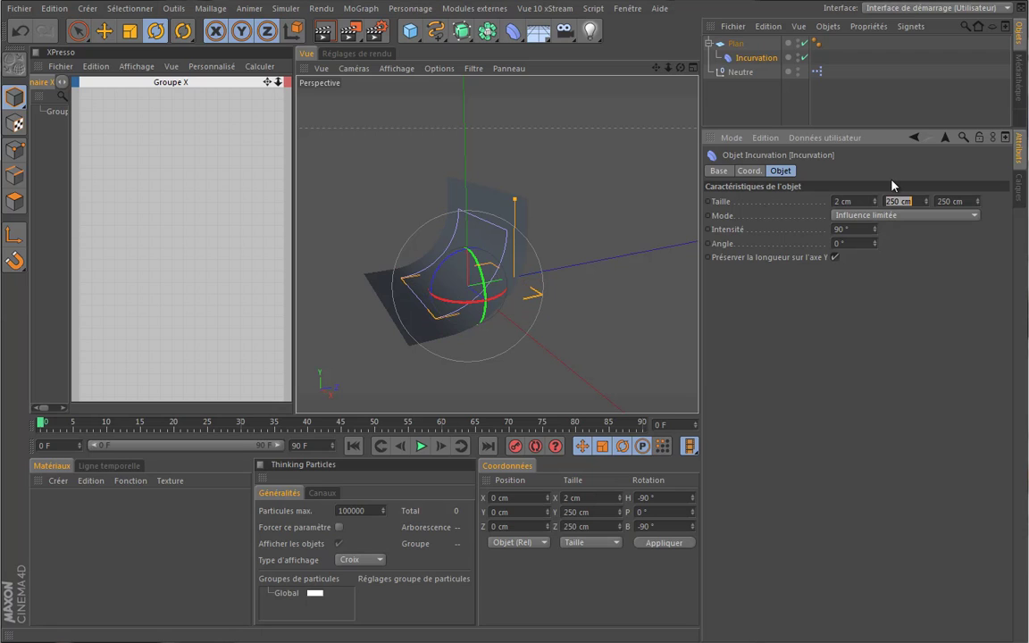
{"action": "mouse_move", "coordinate": [930, 208]}
{"action": "left_mouse_down"}
{"action": "mouse_move", "coordinate": [929, 219]}
{"action": "mouse_move", "coordinate": [927, 200]}
{"action": "mouse_move", "coordinate": [932, 218]}
{"action": "mouse_move", "coordinate": [928, 207]}
{"action": "left_mouse_up"}
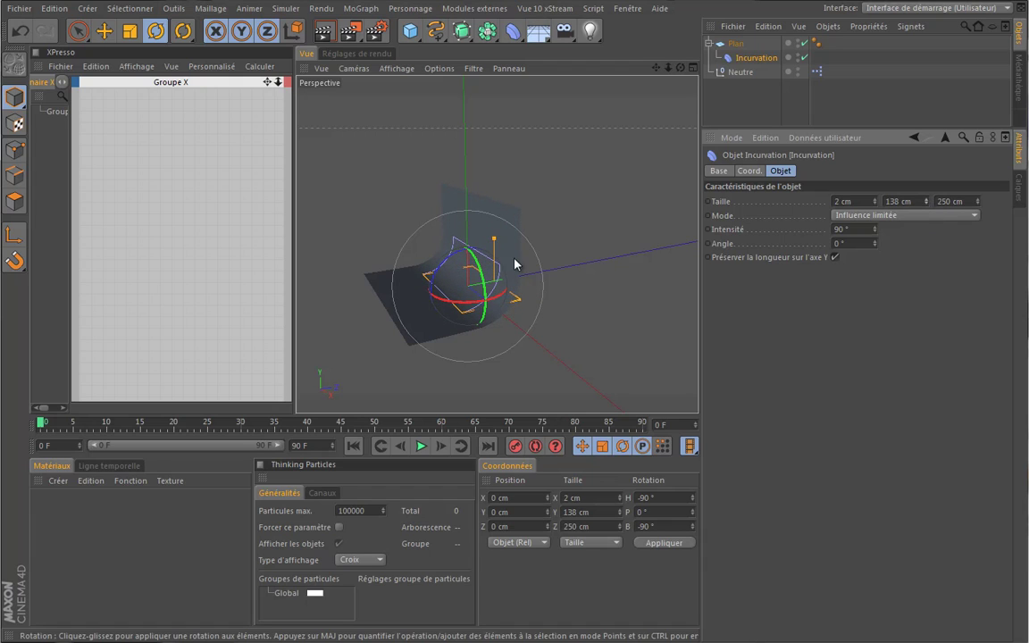
{"action": "double_click", "coordinate": [916, 200]}
{"action": "type", "text": "100"}
{"action": "key", "text": "Tab"}
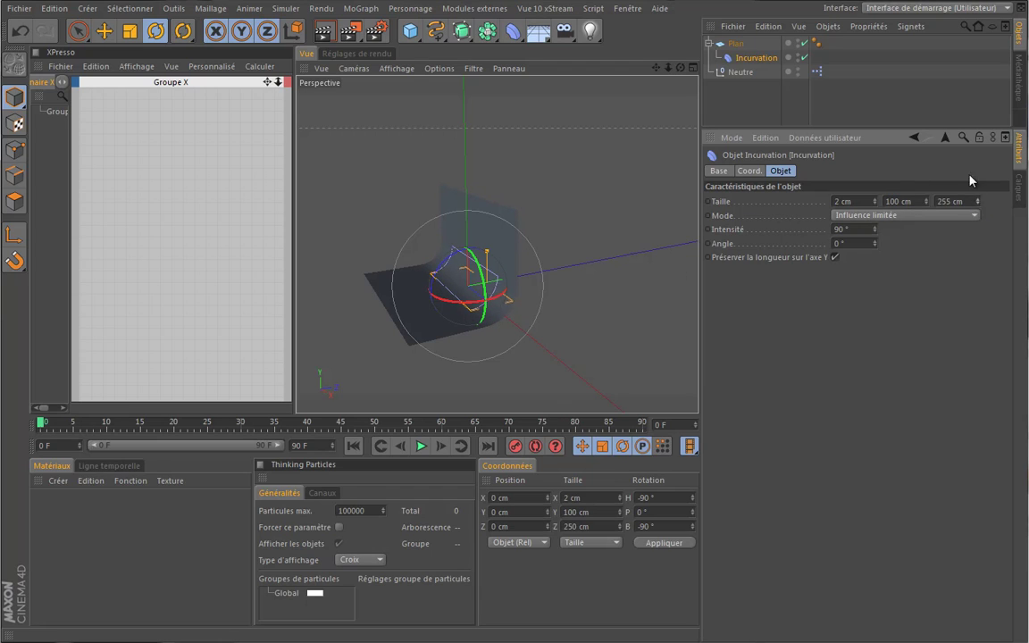
{"action": "left_click_drag", "start_coordinate": [971, 180], "coordinate": [970, 203]}
{"action": "double_click", "coordinate": [971, 204]}
{"action": "type", "text": "200"}
{"action": "key", "text": "Return"}
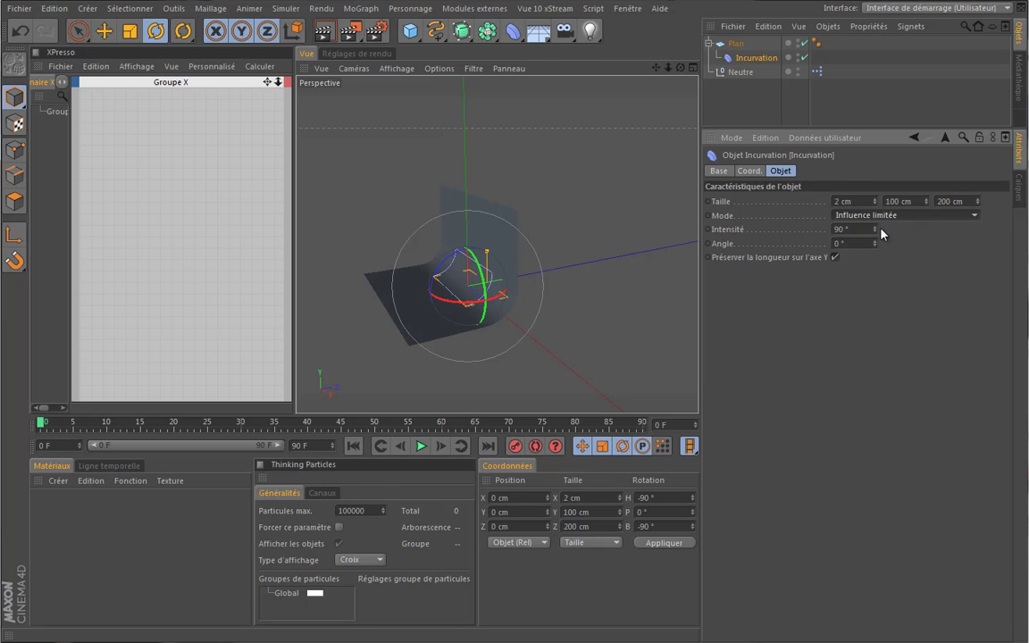
Make the plane, with its Incurvation deformer, a child of the null.
{"action": "left_click_drag", "start_coordinate": [679, 67], "coordinate": [489, 304]}
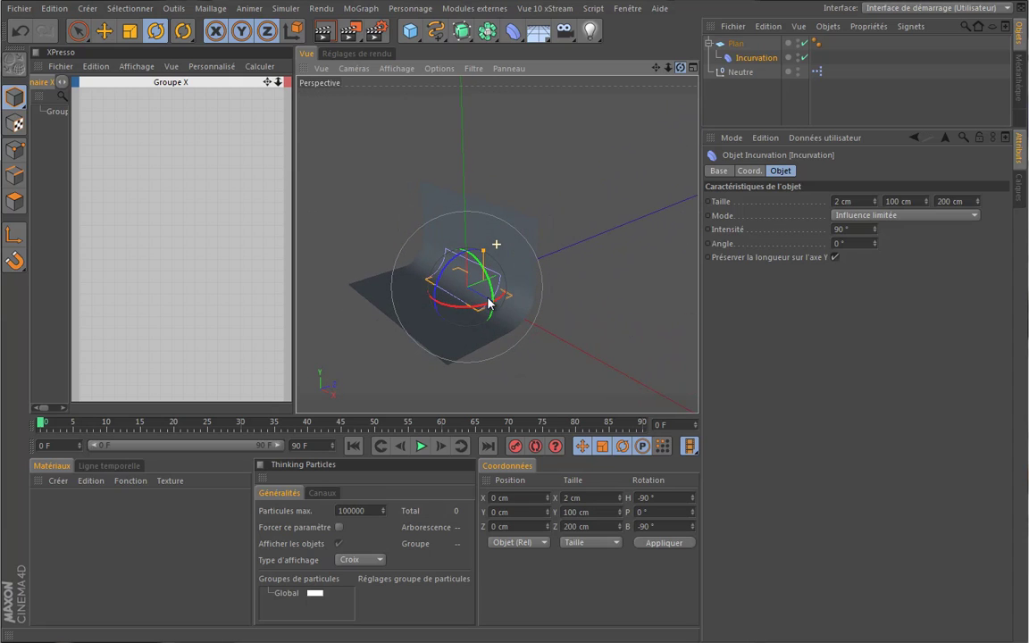
{"action": "left_click", "coordinate": [741, 73]}
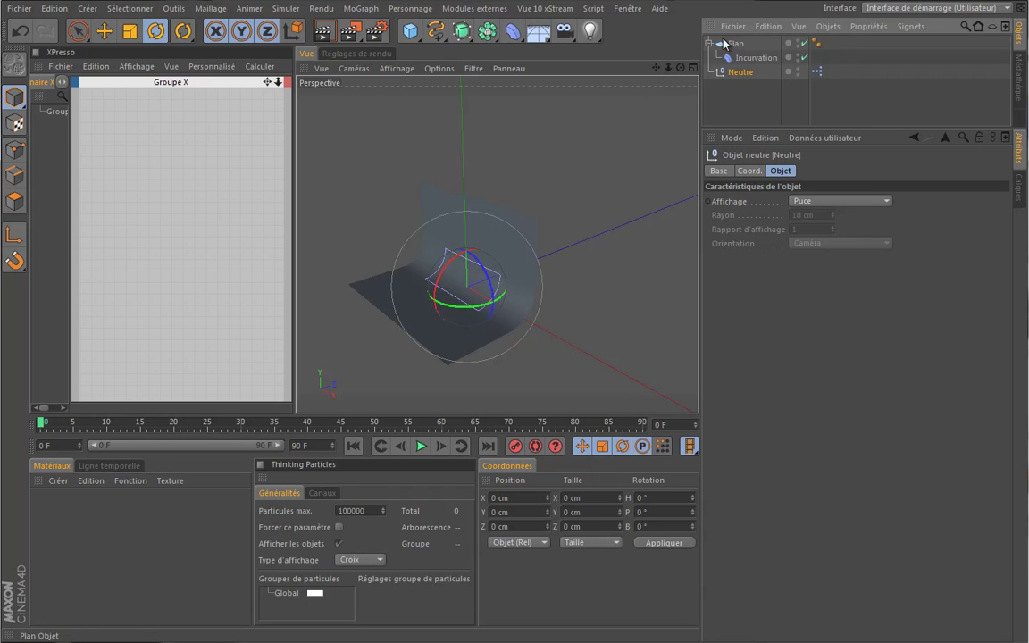
{"action": "left_click", "coordinate": [708, 43]}
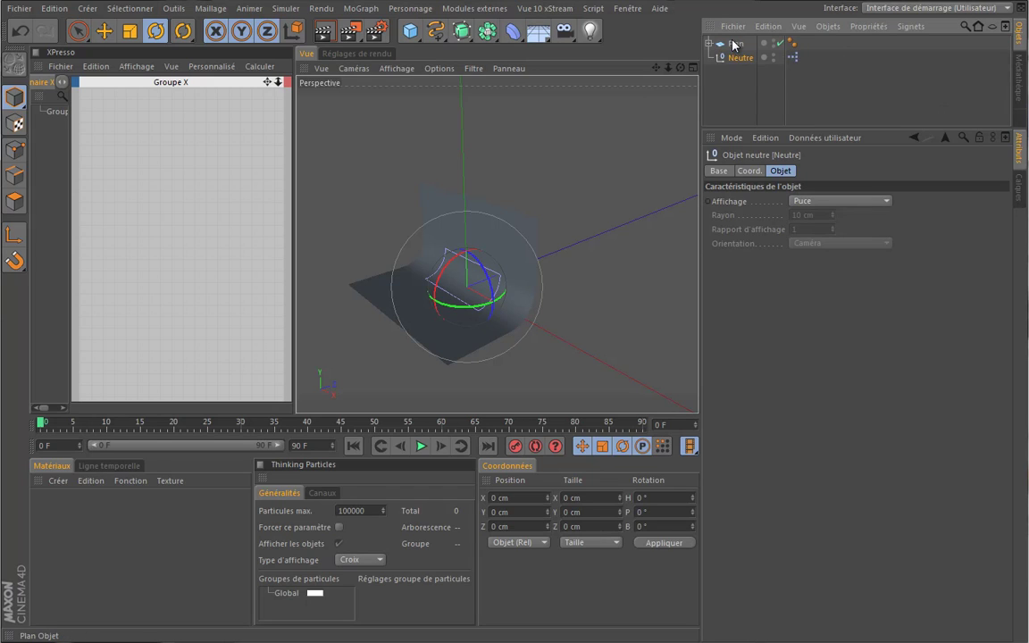
{"action": "left_click_drag", "start_coordinate": [753, 58], "coordinate": [750, 59]}
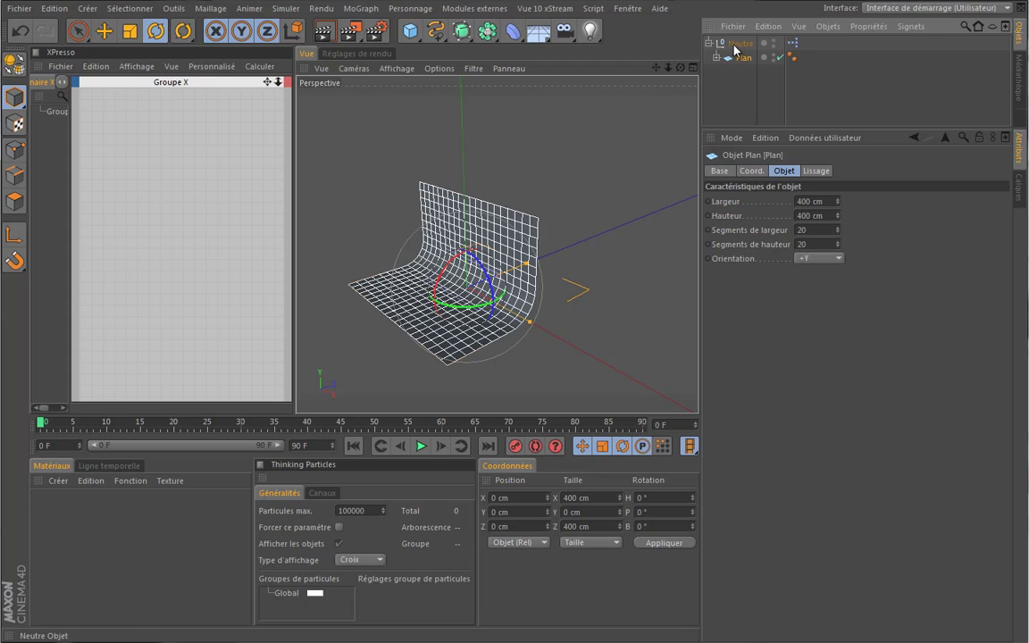
Rename the null as "mon studio" and widen the perspective view.
{"action": "double_click", "coordinate": [741, 44]}
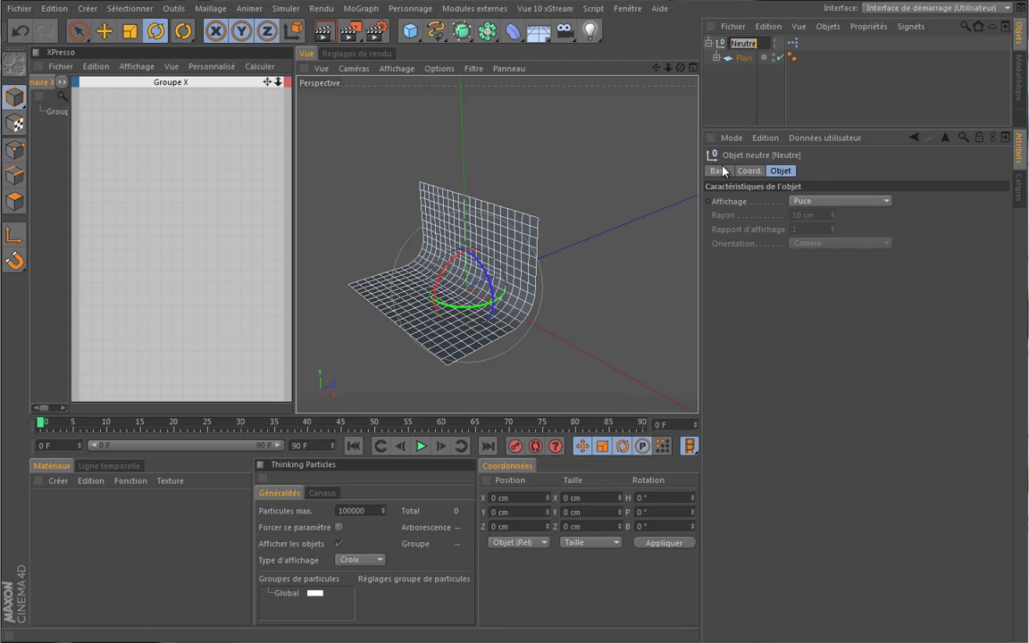
{"action": "type", "text": "m"}
{"action": "type", "text": "on studio"}
{"action": "key", "text": "Return"}
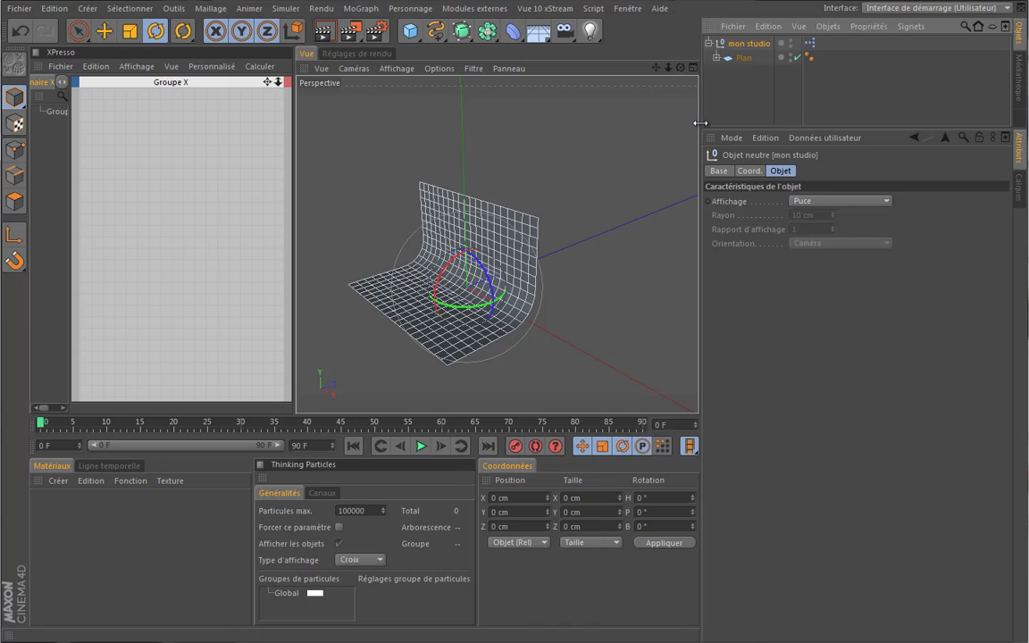
{"action": "left_click_drag", "start_coordinate": [699, 121], "coordinate": [736, 121]}
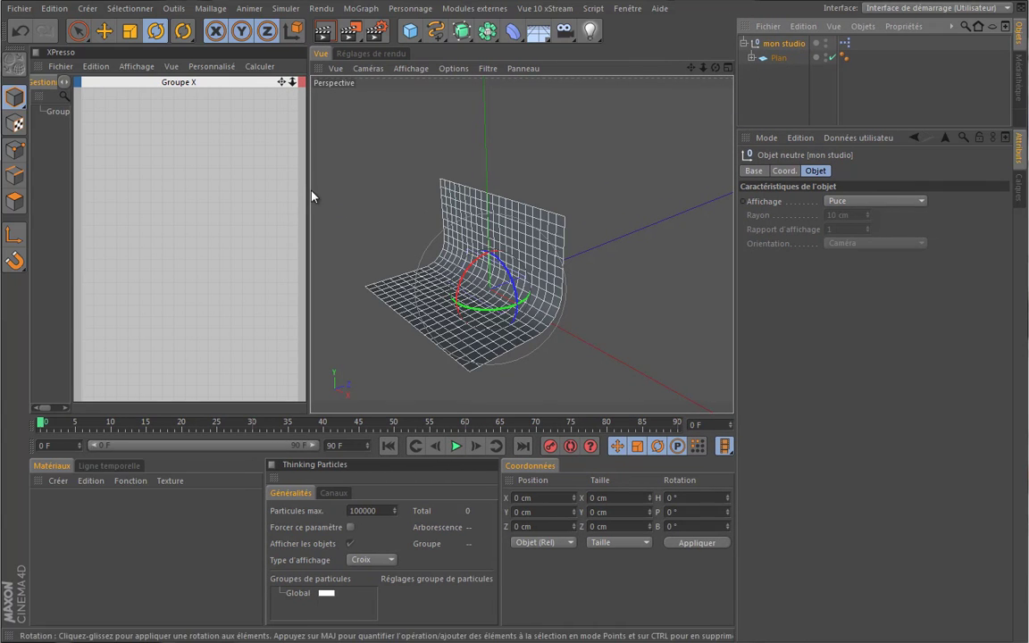
{"action": "left_click_drag", "start_coordinate": [309, 190], "coordinate": [288, 191]}
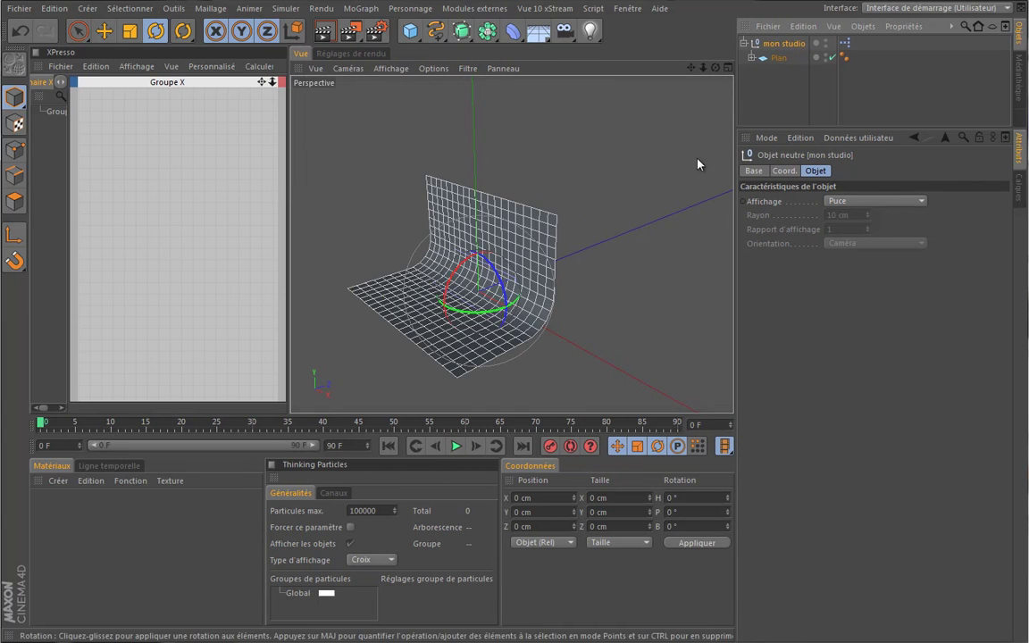
Set the plane to 458 cm wide and 660 cm high, with 1 width segment and 46 height segments.
{"action": "left_click", "coordinate": [777, 58]}
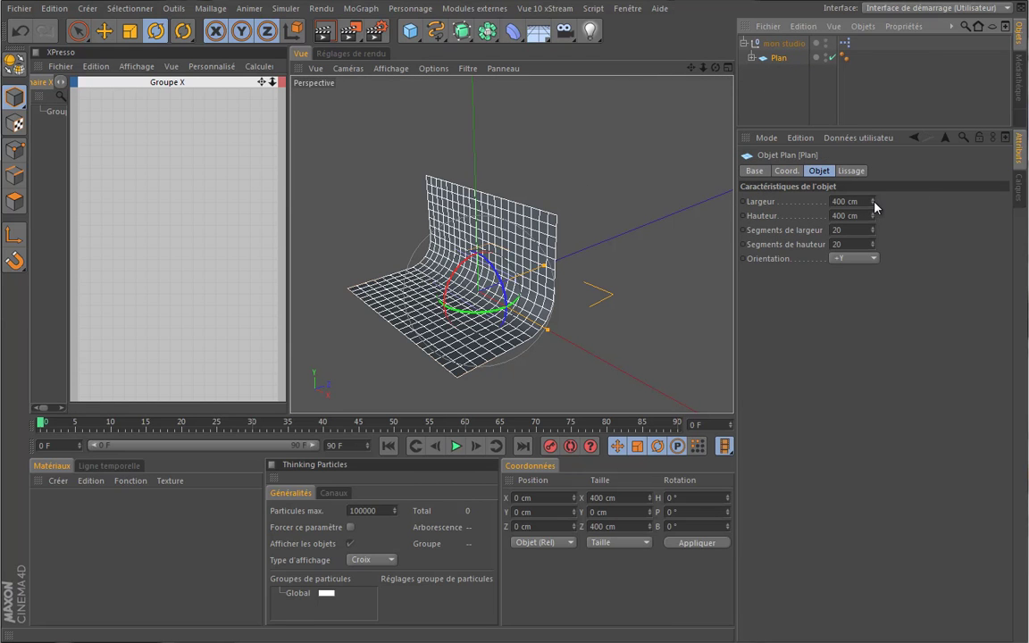
{"action": "mouse_move", "coordinate": [874, 207]}
{"action": "left_mouse_down"}
{"action": "mouse_move", "coordinate": [876, 190]}
{"action": "mouse_move", "coordinate": [871, 222]}
{"action": "mouse_move", "coordinate": [861, 88]}
{"action": "mouse_move", "coordinate": [877, 262]}
{"action": "mouse_move", "coordinate": [874, 210]}
{"action": "mouse_move", "coordinate": [874, 222]}
{"action": "left_mouse_up"}
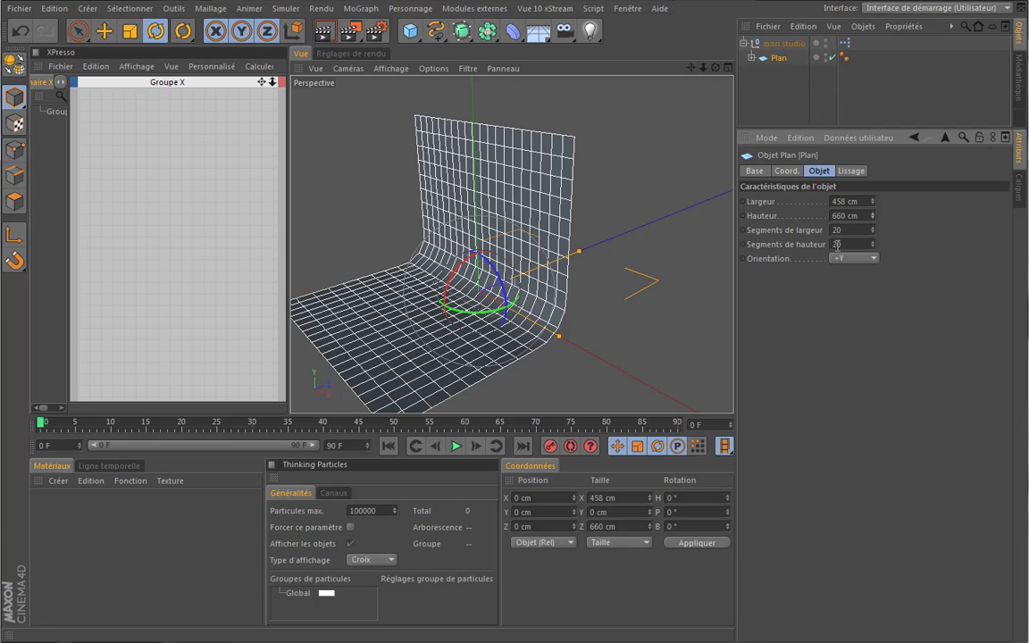
{"action": "left_click", "coordinate": [872, 242]}
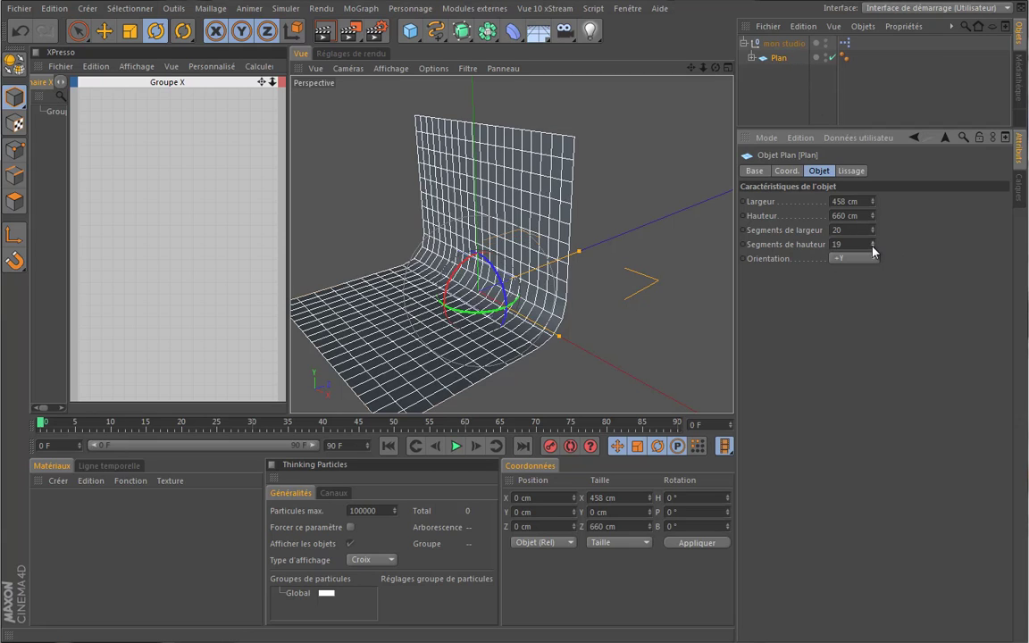
{"action": "left_click_drag", "start_coordinate": [873, 232], "coordinate": [873, 253]}
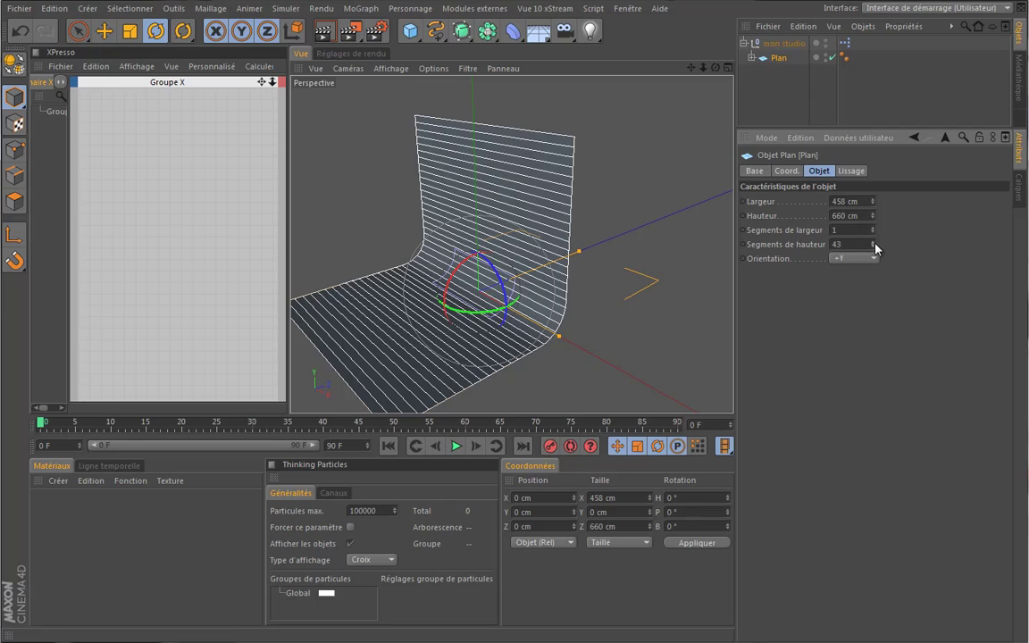
{"action": "left_click_drag", "start_coordinate": [872, 243], "coordinate": [874, 248]}
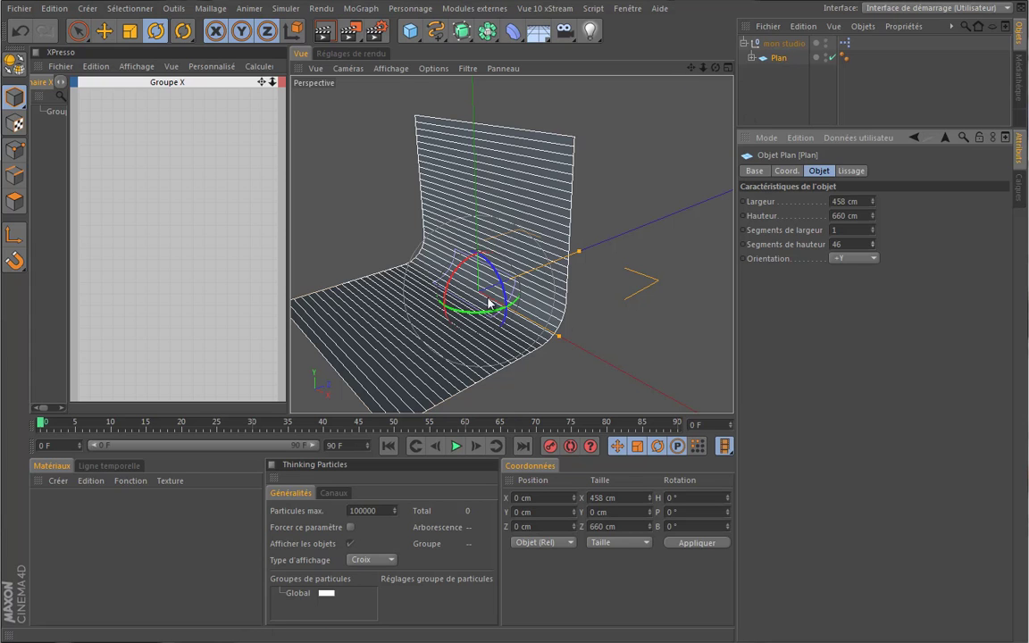
{"action": "left_click_drag", "start_coordinate": [691, 67], "coordinate": [723, 62]}
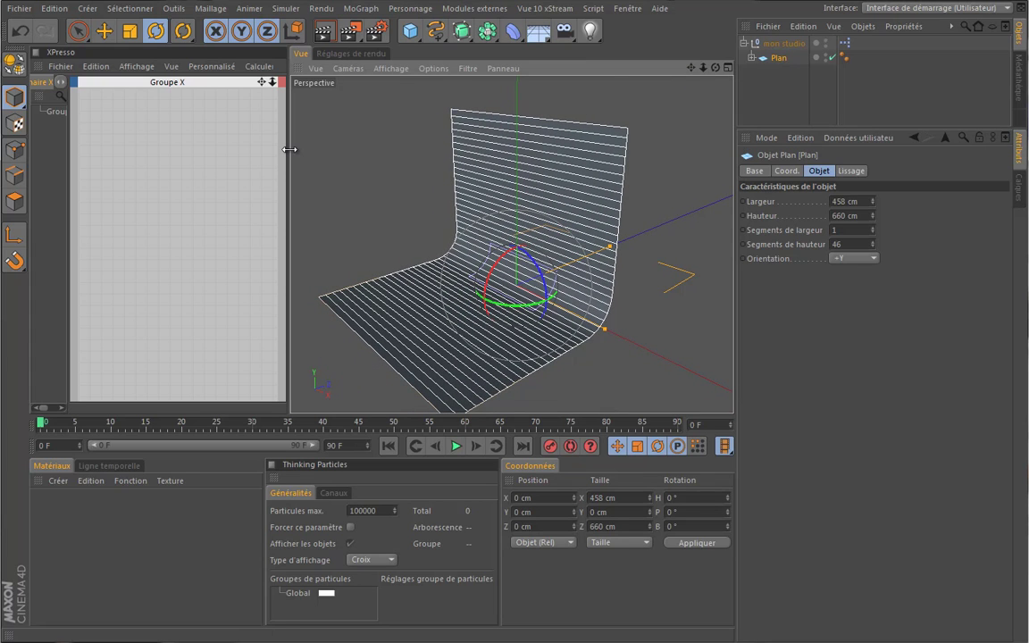
{"action": "left_click_drag", "start_coordinate": [290, 151], "coordinate": [308, 152]}
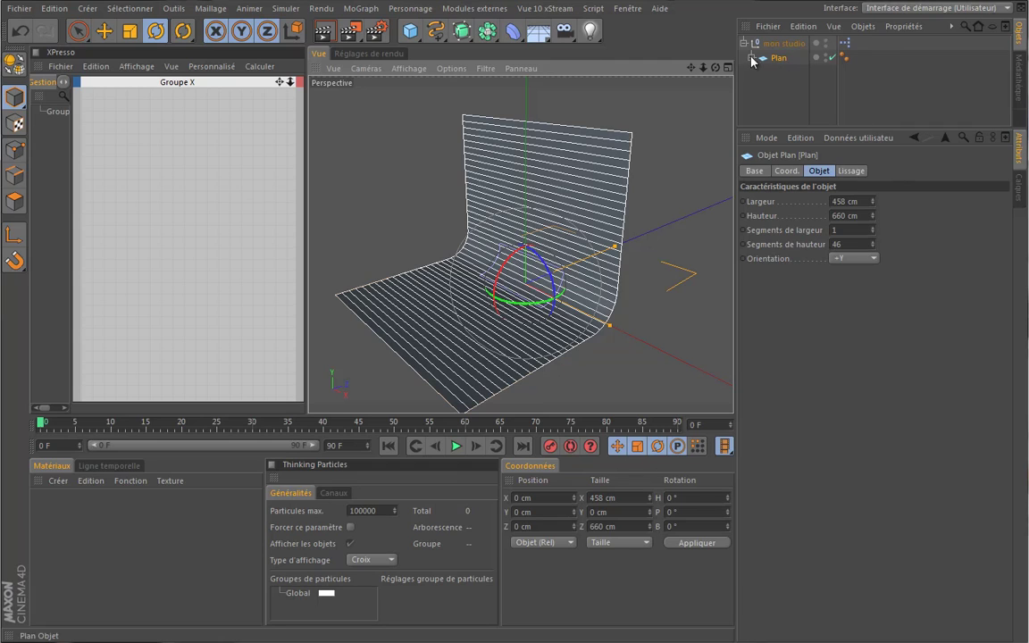
Examine the size, mode and intensity settings of the Incurvation under the plane.
{"action": "left_click", "coordinate": [513, 31], "text": "shift"}
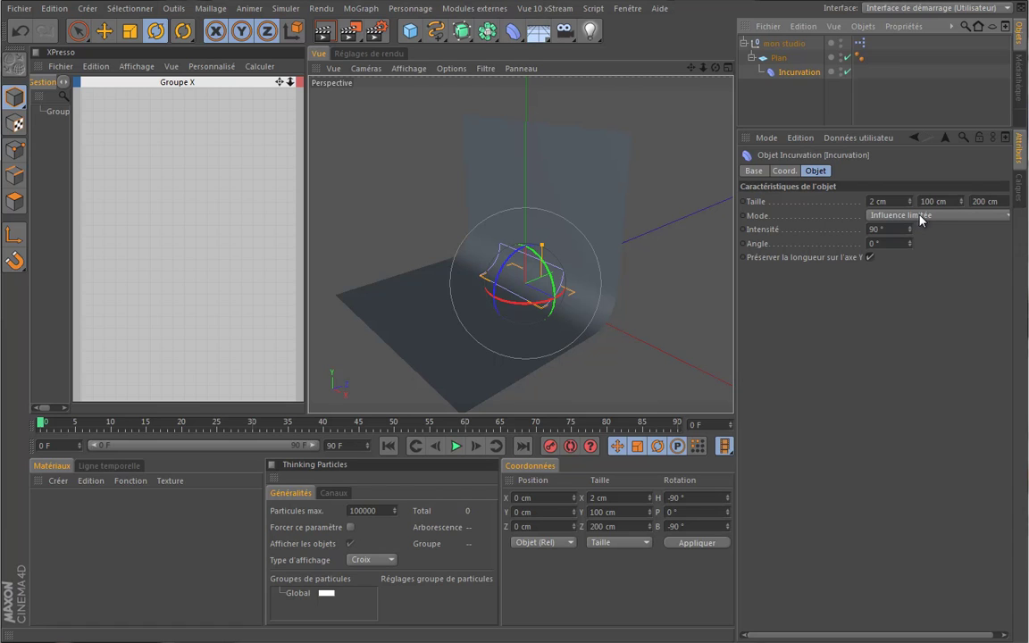
{"action": "left_click_drag", "start_coordinate": [961, 201], "coordinate": [963, 206]}
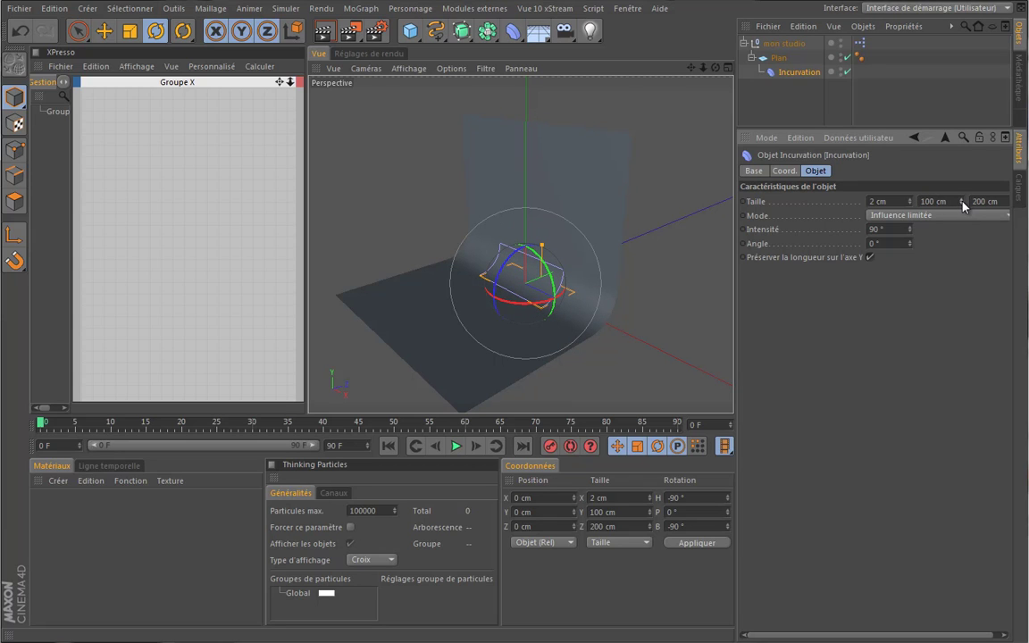
{"action": "left_click", "coordinate": [775, 57]}
{"action": "left_click", "coordinate": [751, 57]}
Create a new user data entry on the mon studio null.
{"action": "left_click", "coordinate": [750, 43]}
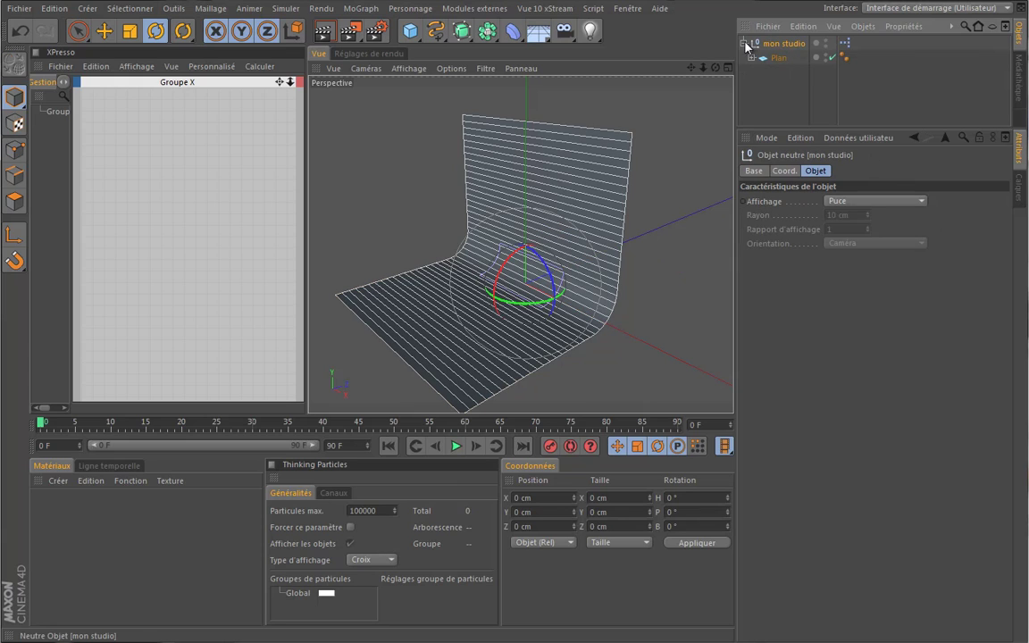
{"action": "left_click", "coordinate": [750, 57]}
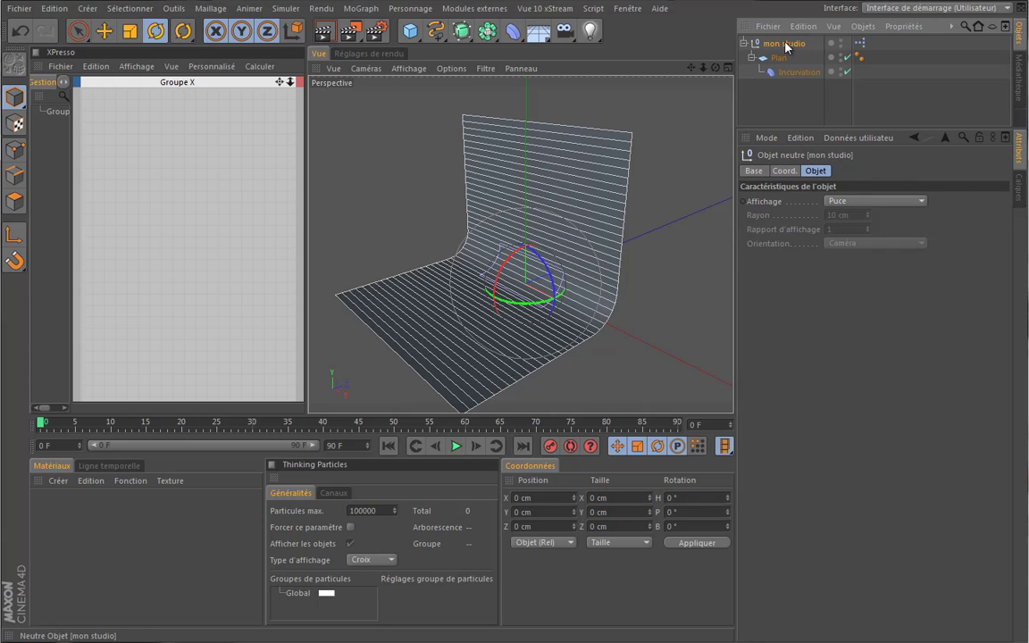
{"action": "left_click", "coordinate": [864, 139]}
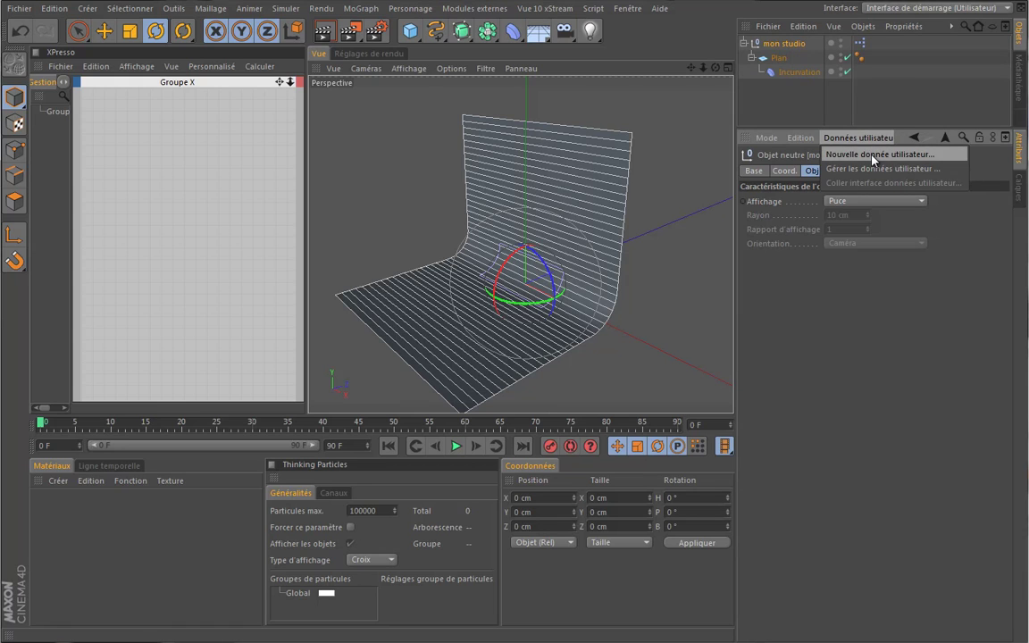
{"action": "left_click", "coordinate": [876, 155]}
{"action": "left_click_drag", "start_coordinate": [731, 2], "coordinate": [581, 98]}
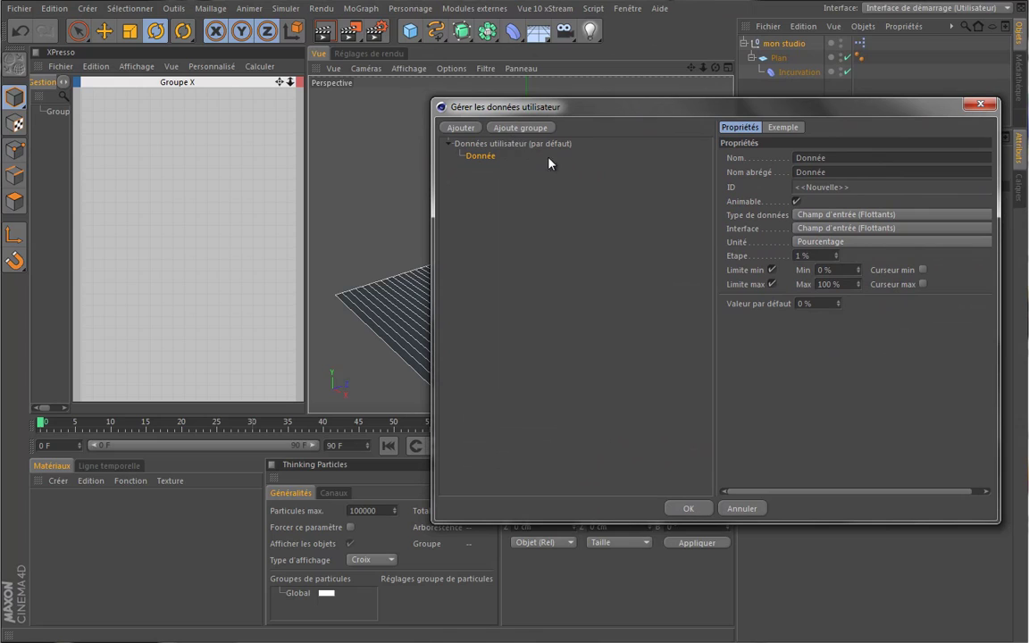
Add a user data group named "Mon studio" and move it out of the default group to the top level.
{"action": "left_click", "coordinate": [519, 129]}
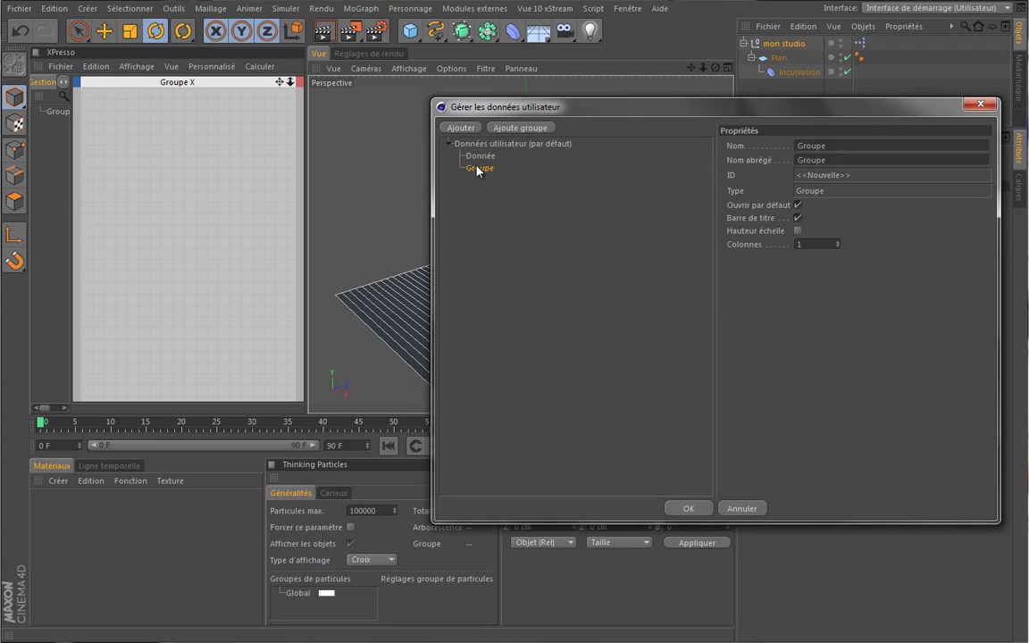
{"action": "double_click", "coordinate": [838, 146]}
{"action": "type", "text": "Mon studio"}
{"action": "key", "text": "Tab"}
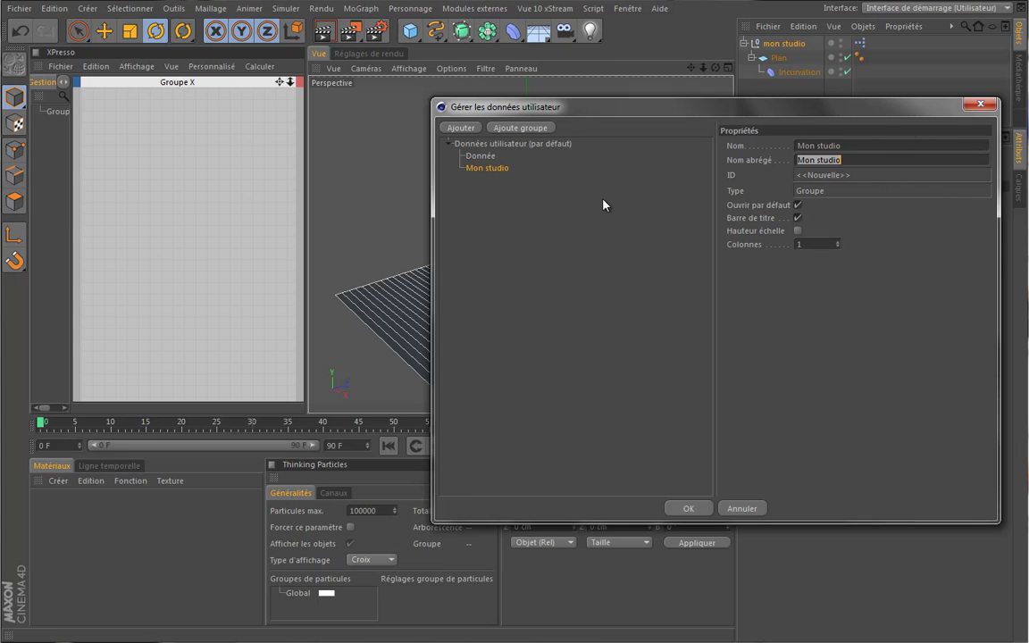
{"action": "left_click_drag", "start_coordinate": [501, 176], "coordinate": [478, 219]}
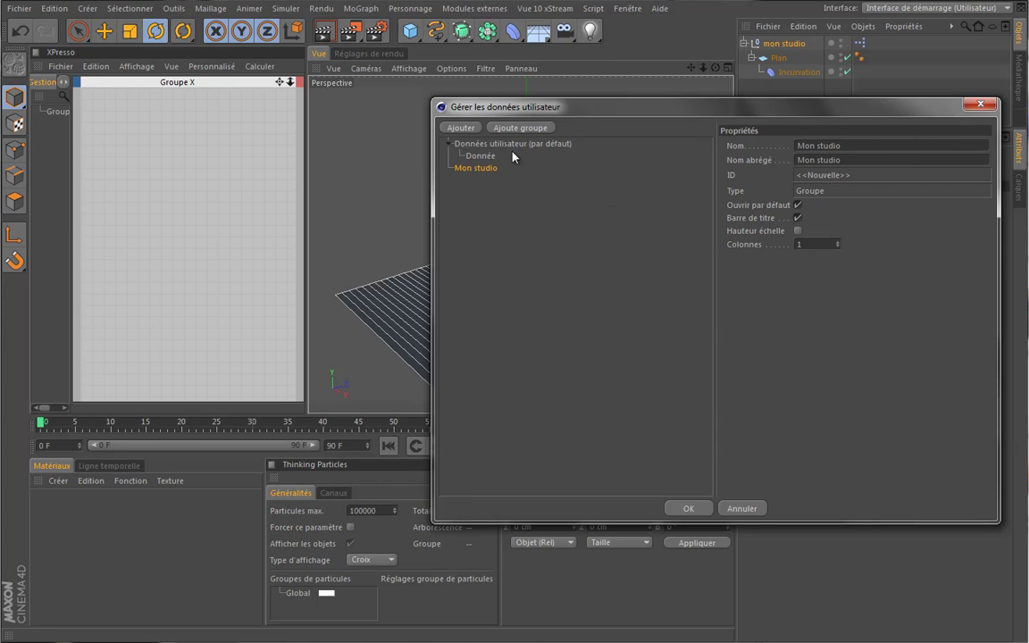
Move the Donnée entry into the Mon studio group and shift the user data window clear of the null's attributes.
{"action": "left_click", "coordinate": [487, 158]}
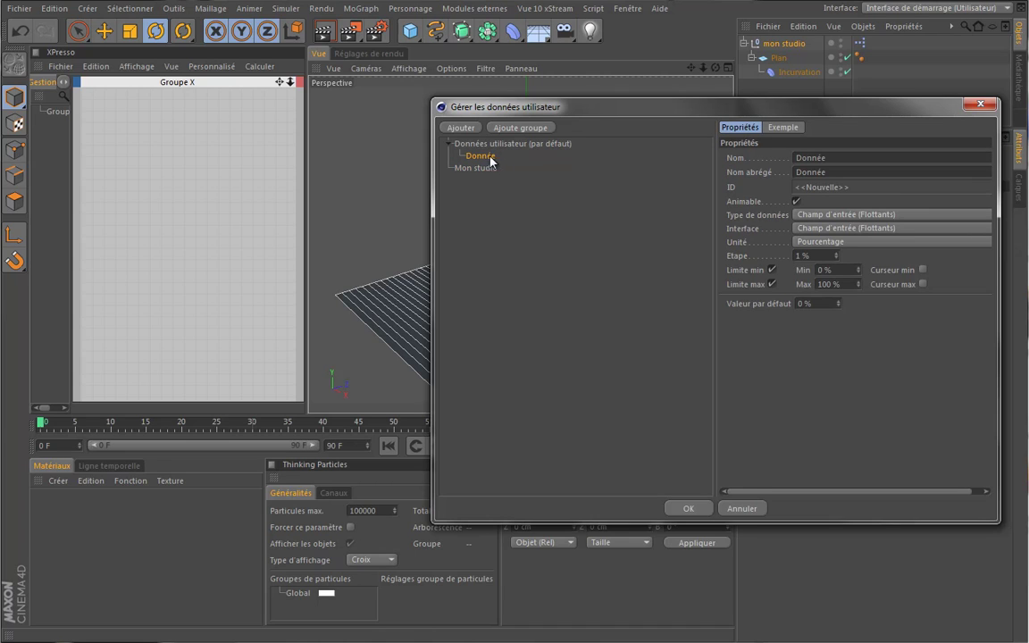
{"action": "mouse_move", "coordinate": [490, 162]}
{"action": "left_mouse_down"}
{"action": "mouse_move", "coordinate": [498, 175]}
{"action": "mouse_move", "coordinate": [480, 168]}
{"action": "left_mouse_up"}
{"action": "left_click_drag", "start_coordinate": [773, 108], "coordinate": [488, 122]}
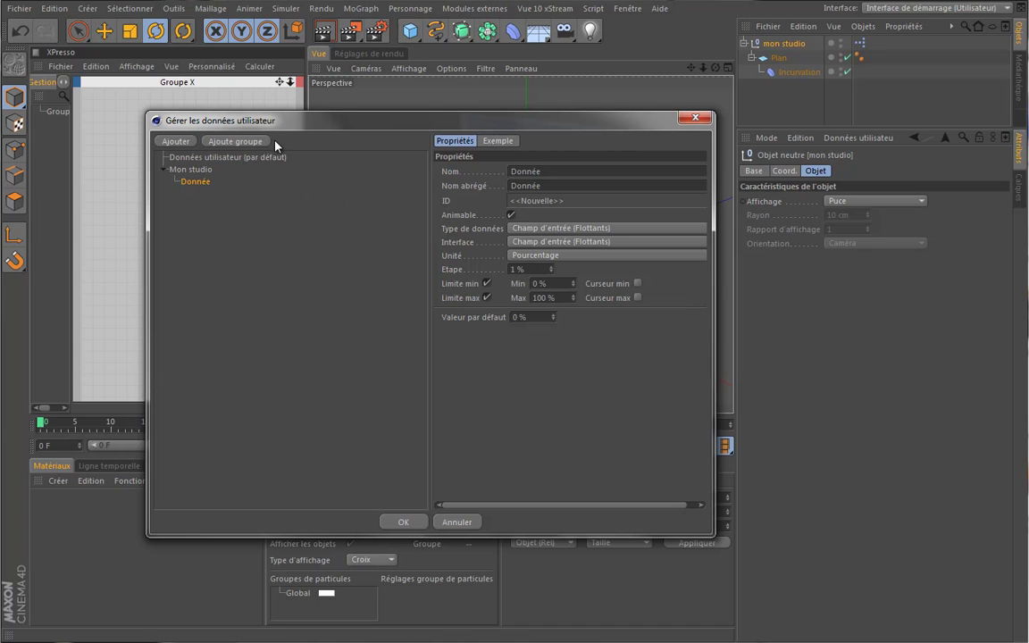
Rename the Donnée entry in the Mon studio group as Largeur.
{"action": "left_click_drag", "start_coordinate": [295, 120], "coordinate": [339, 129]}
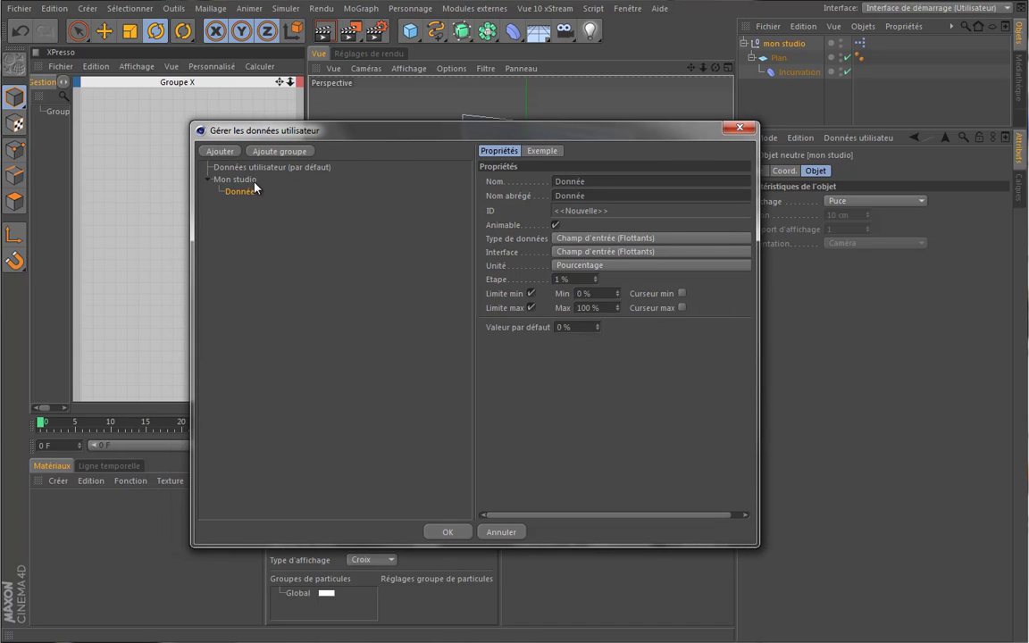
{"action": "double_click", "coordinate": [581, 179]}
{"action": "type", "text": "Largeur"}
{"action": "key", "text": "Tab"}
Keep Largeur as a float input, give it the "Curseur et champ d'entrée (Flottants)" interface and set its unit to Réel.
{"action": "left_click", "coordinate": [638, 240]}
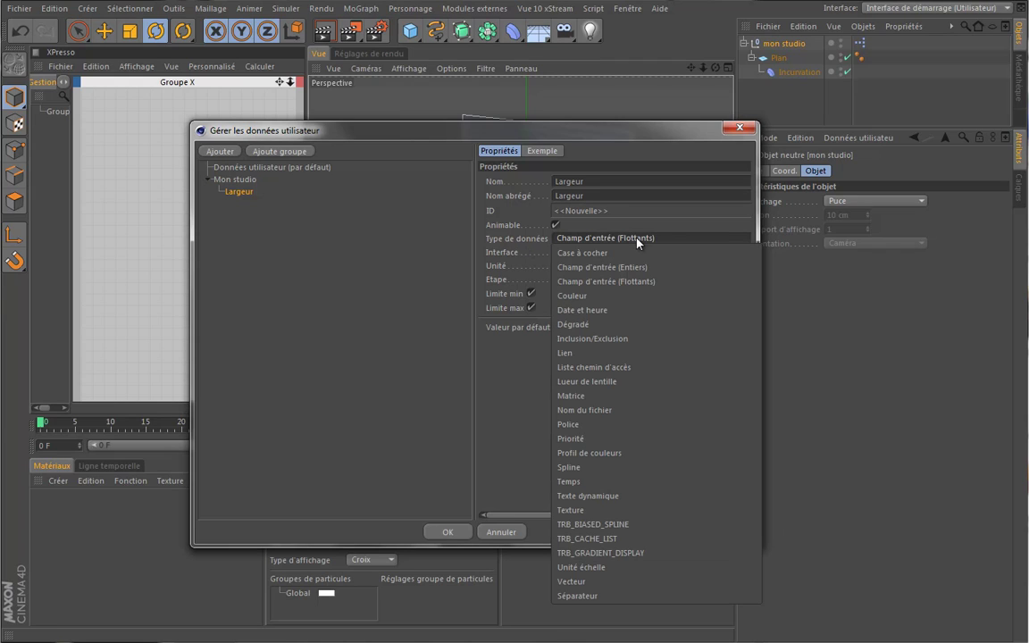
{"action": "left_click", "coordinate": [638, 241]}
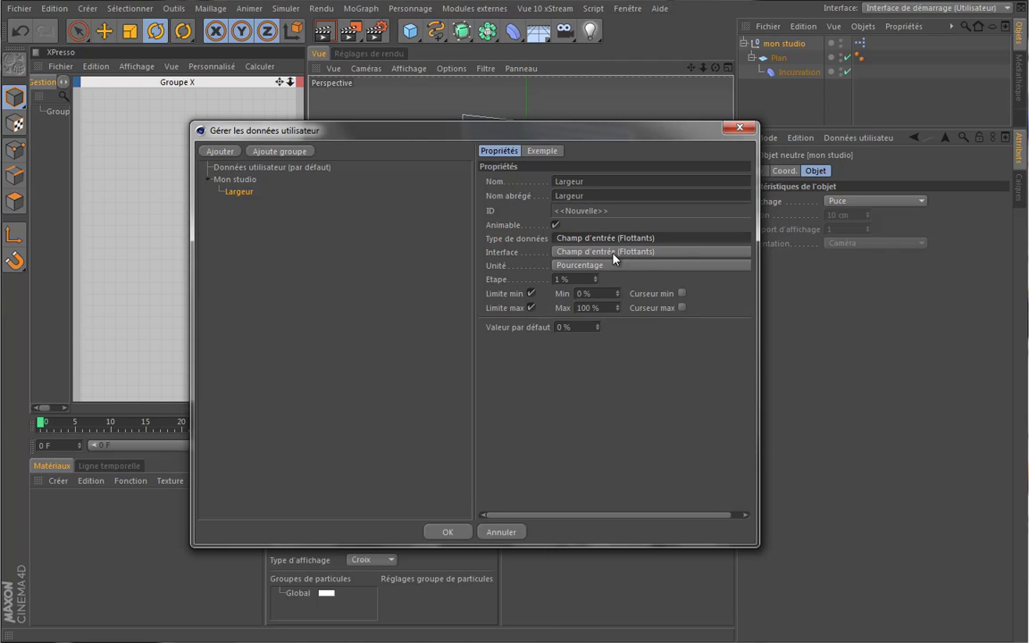
{"action": "left_click", "coordinate": [669, 259]}
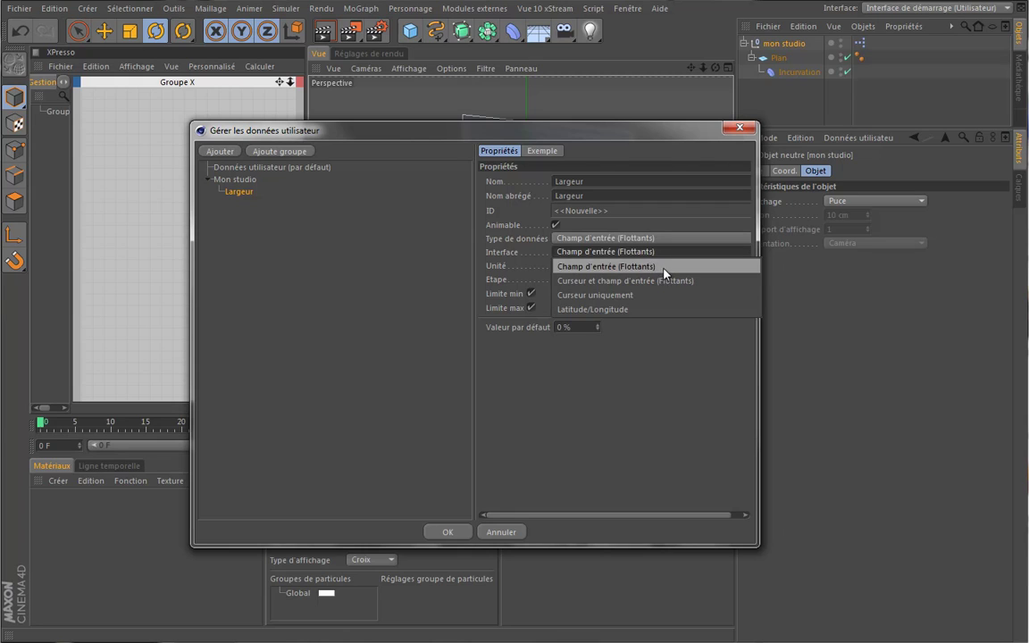
{"action": "left_click", "coordinate": [663, 283]}
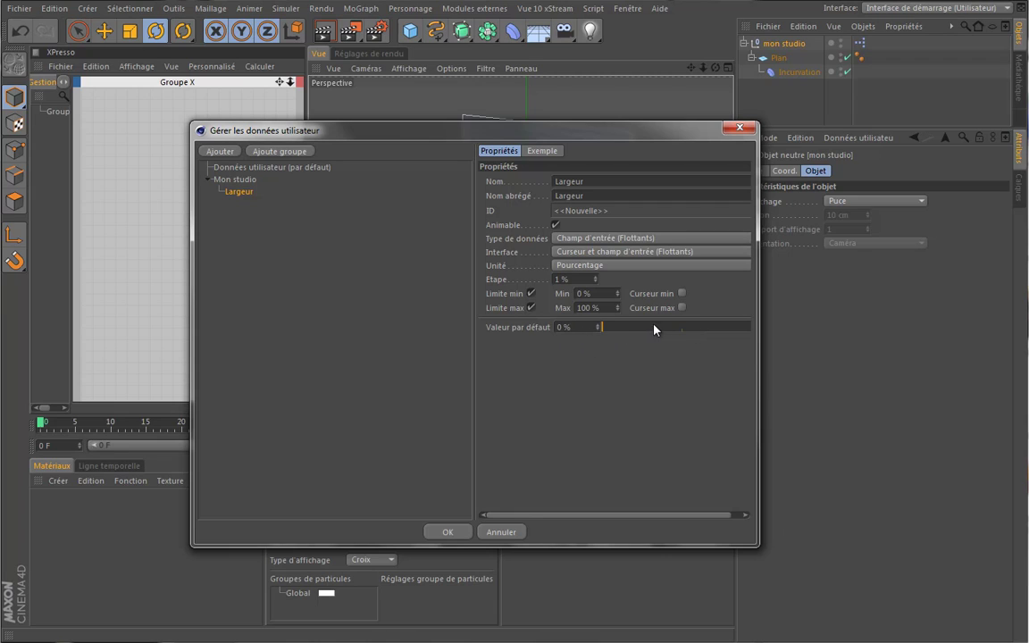
{"action": "left_click", "coordinate": [581, 265]}
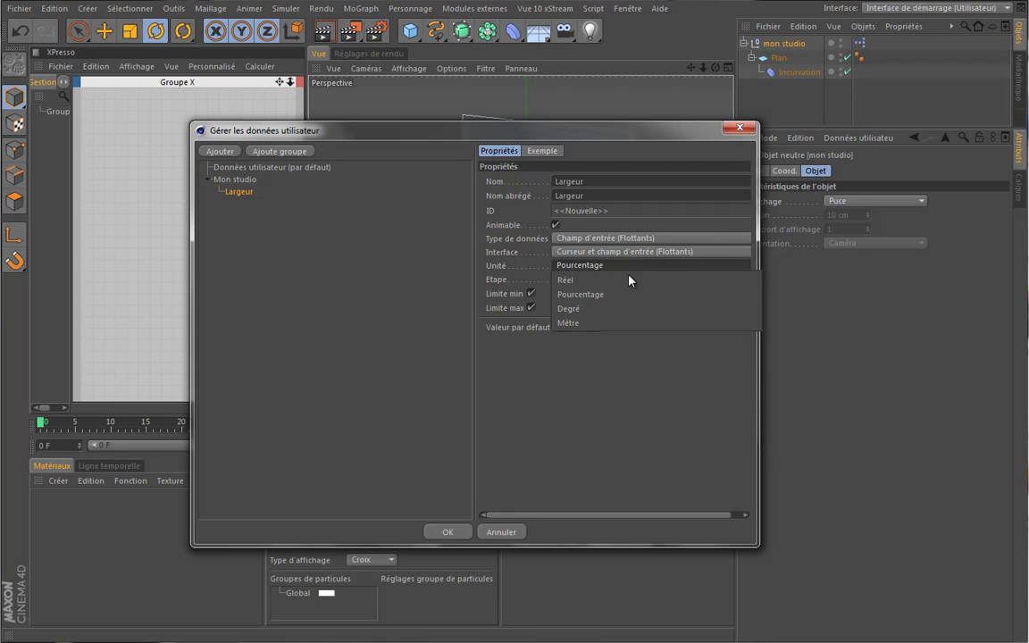
{"action": "left_click", "coordinate": [629, 280]}
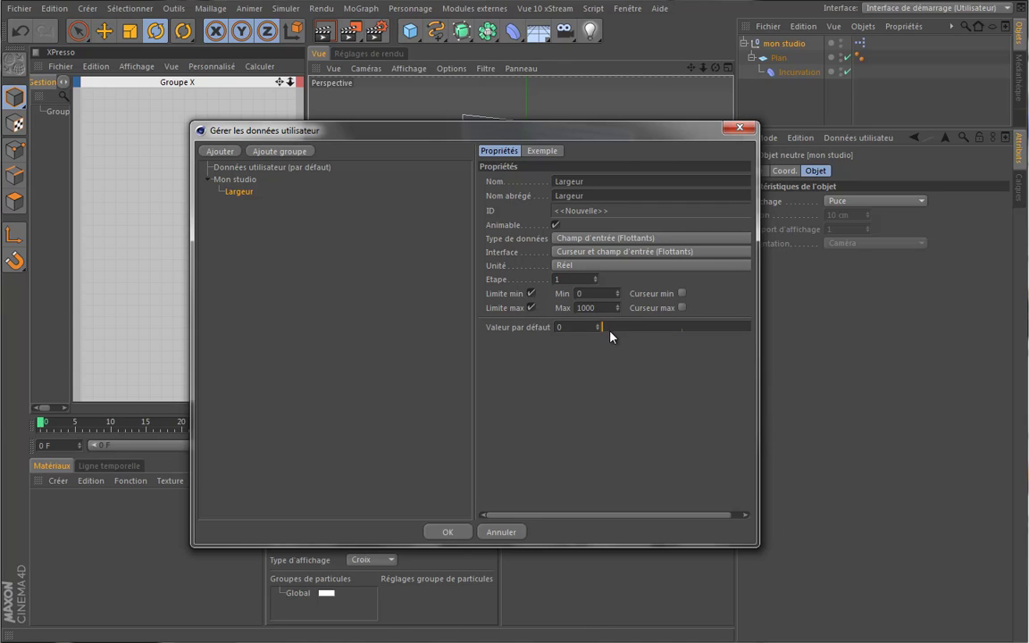
Set the default value of the Largeur entry to 400.
{"action": "left_click_drag", "start_coordinate": [604, 328], "coordinate": [627, 341]}
{"action": "left_click", "coordinate": [564, 327]}
{"action": "type", "text": "400"}
{"action": "key", "text": "Return"}
Enable Largeur's slider maximum at 1000, set its upper limit to 10000 and accept the user data.
{"action": "left_click", "coordinate": [682, 308]}
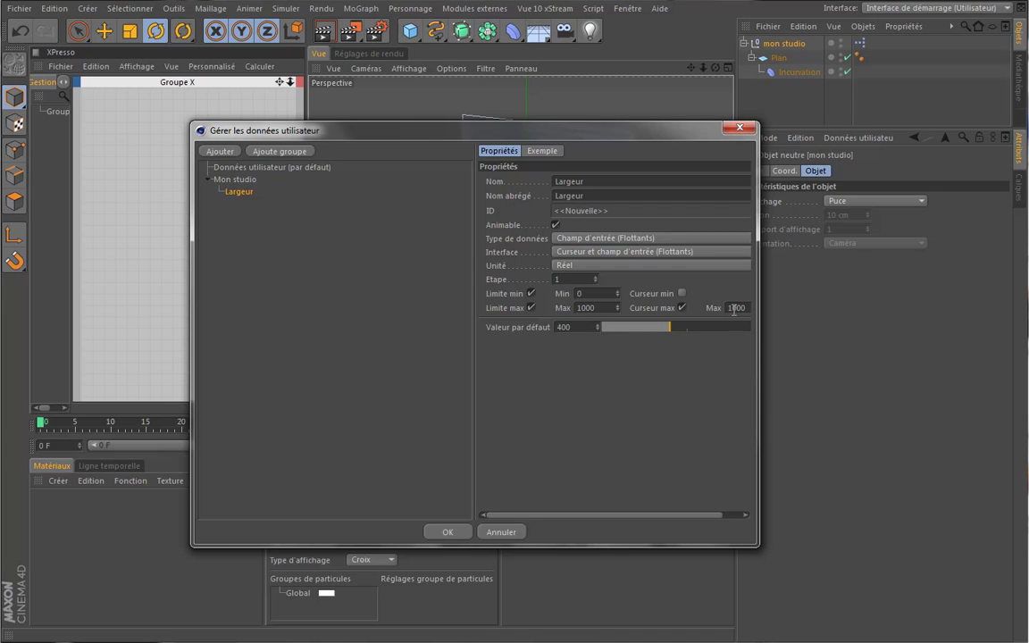
{"action": "left_click", "coordinate": [582, 307]}
{"action": "type", "text": "10000"}
{"action": "left_click", "coordinate": [581, 295]}
{"action": "left_click", "coordinate": [444, 533]}
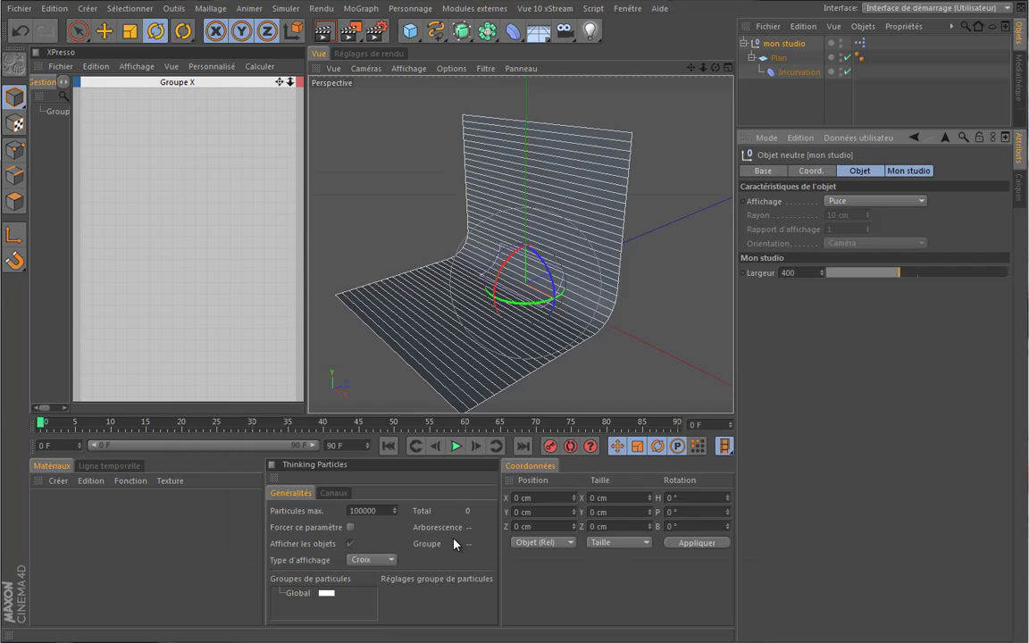
Show only the null's Mon studio parameters and raise Largeur to the slider's end at 1000, then beyond it to 1441.
{"action": "left_click", "coordinate": [912, 170]}
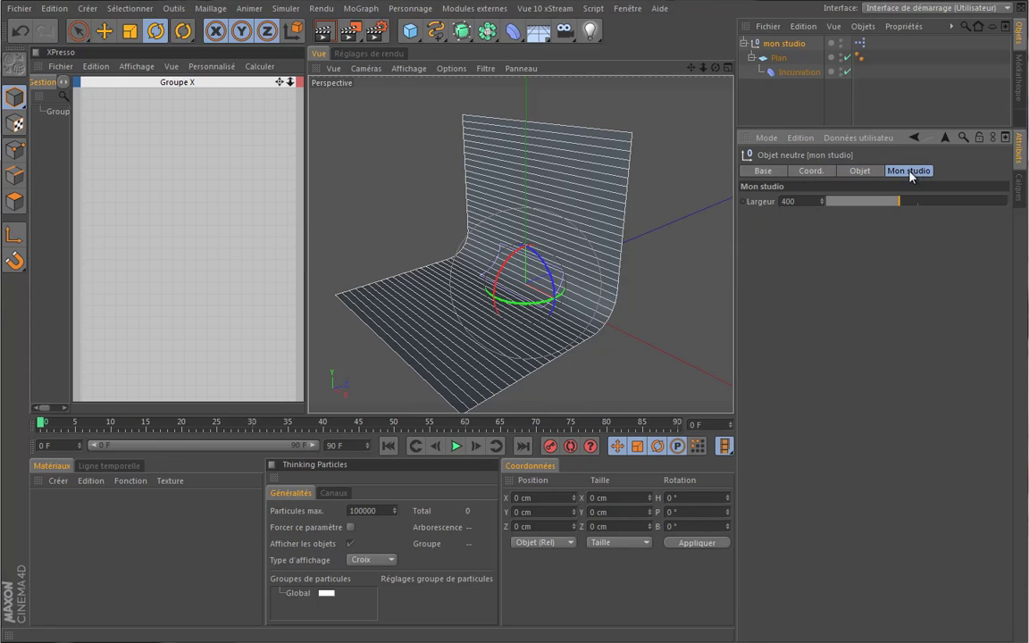
{"action": "left_click_drag", "start_coordinate": [900, 205], "coordinate": [1023, 203]}
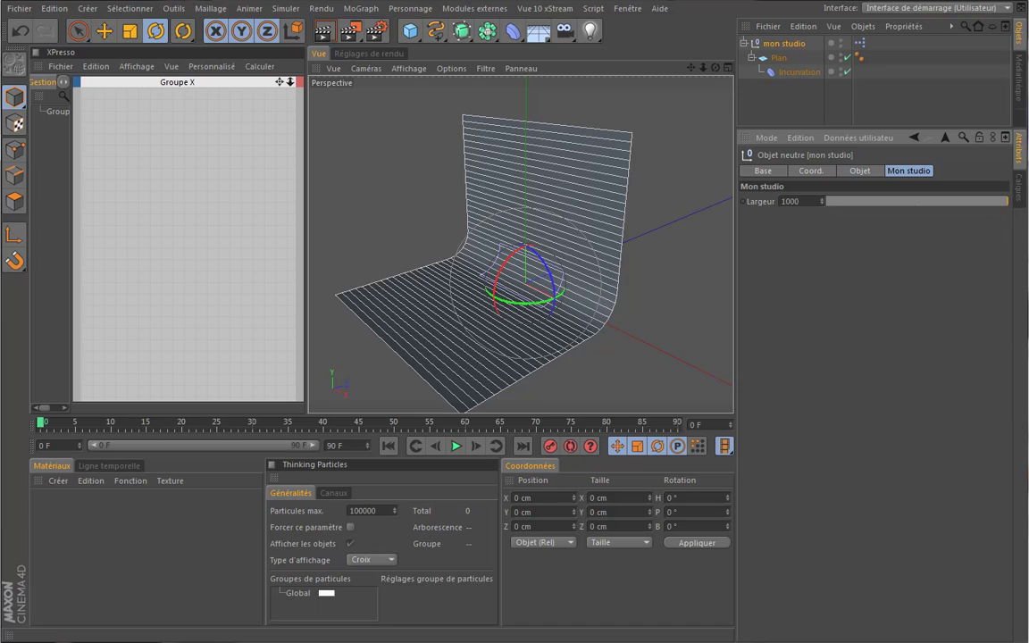
{"action": "left_click", "coordinate": [822, 200]}
{"action": "left_click_drag", "start_coordinate": [826, 204], "coordinate": [829, 204]}
{"action": "left_click_drag", "start_coordinate": [825, 209], "coordinate": [827, 202]}
Reopen the null's user data management and duplicate the Largeur entry inside the Mon studio group.
{"action": "left_click", "coordinate": [857, 138]}
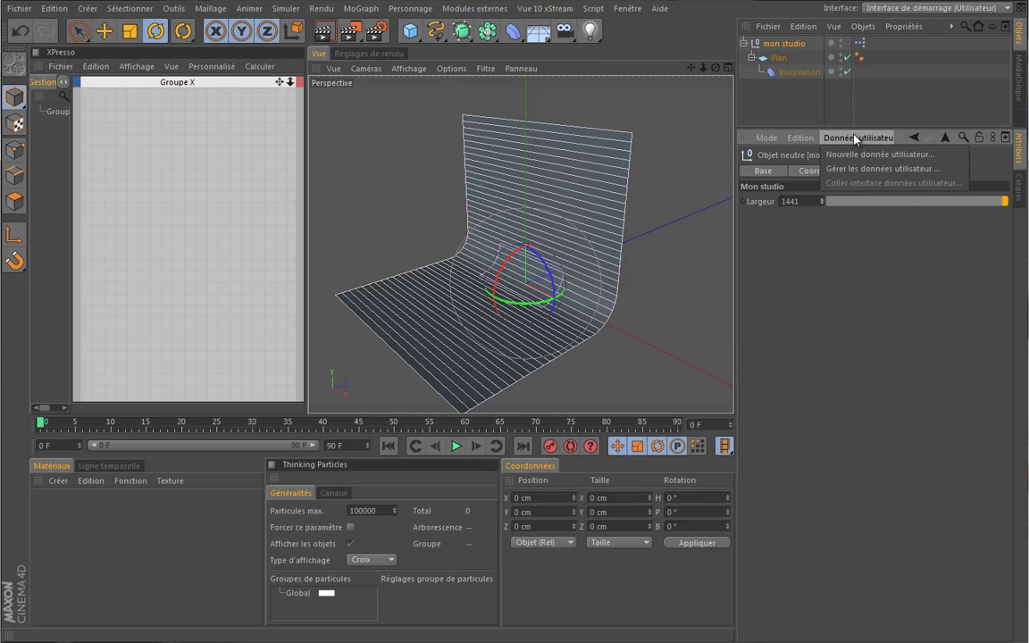
{"action": "left_click", "coordinate": [879, 169]}
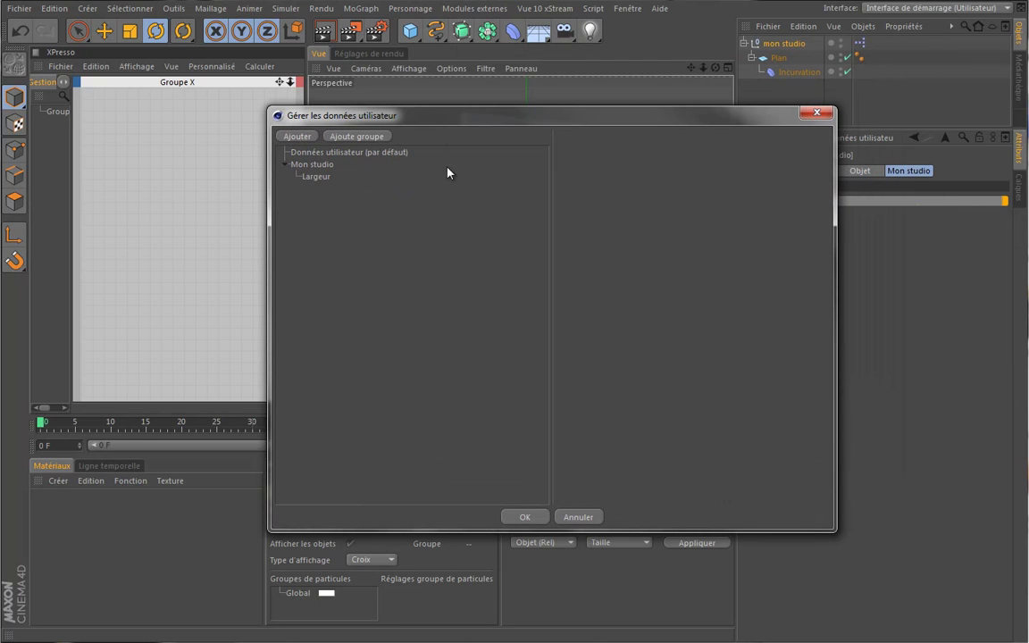
{"action": "left_click", "coordinate": [316, 177]}
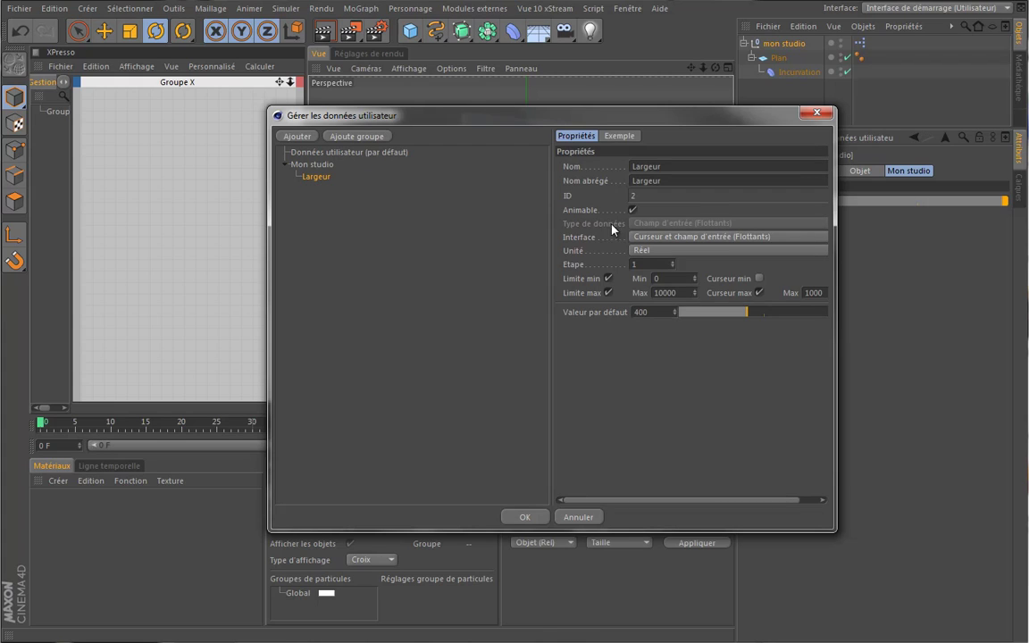
{"action": "left_click_drag", "start_coordinate": [490, 122], "coordinate": [515, 230]}
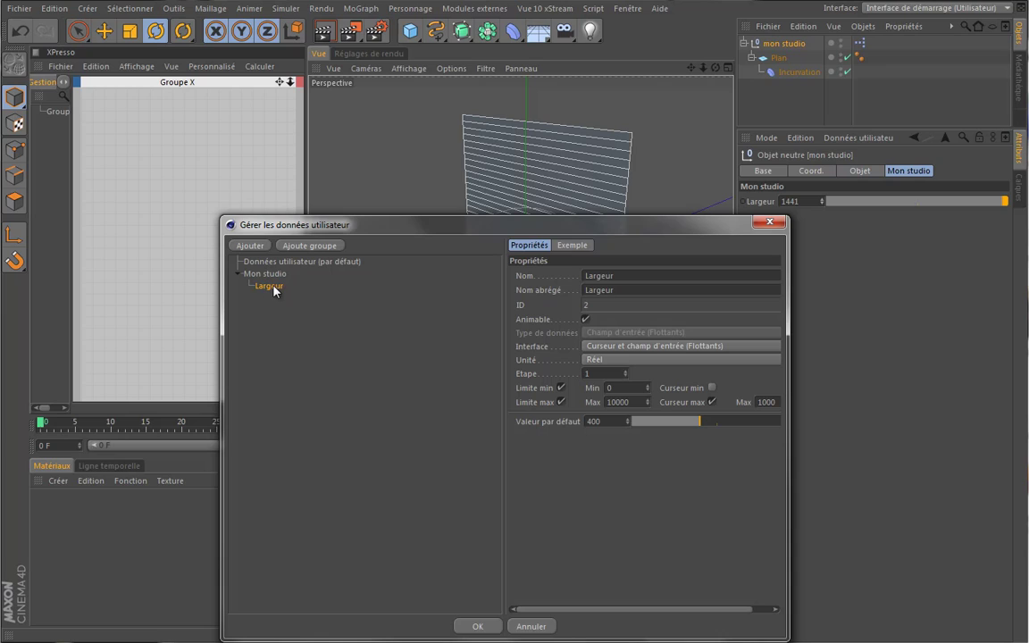
{"action": "left_click_drag", "start_coordinate": [271, 290], "coordinate": [302, 298]}
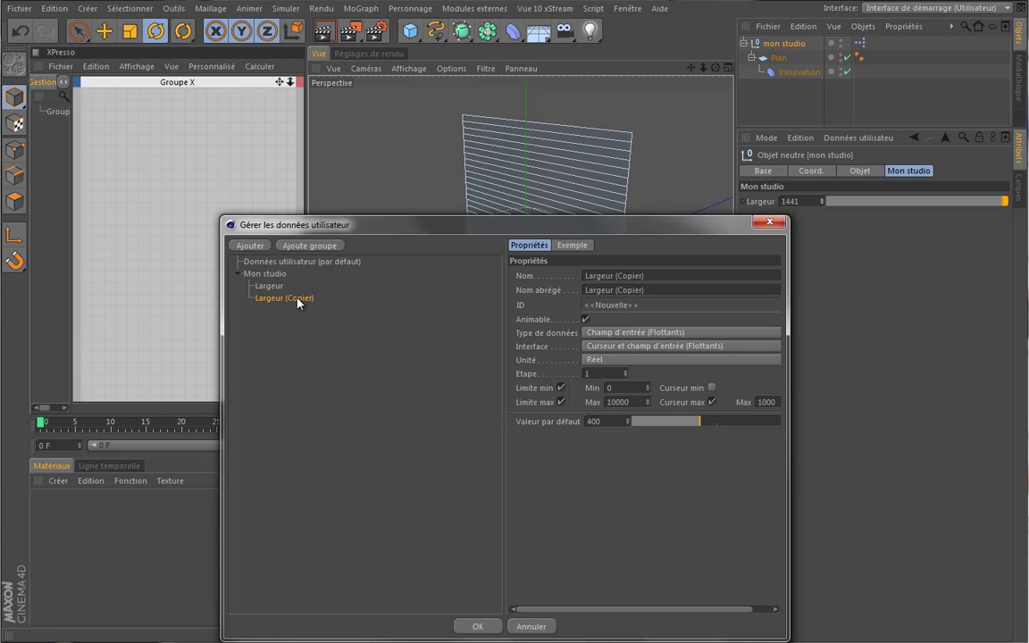
Rename the copied Largeur entry as Hauteur.
{"action": "left_click_drag", "start_coordinate": [671, 275], "coordinate": [503, 271]}
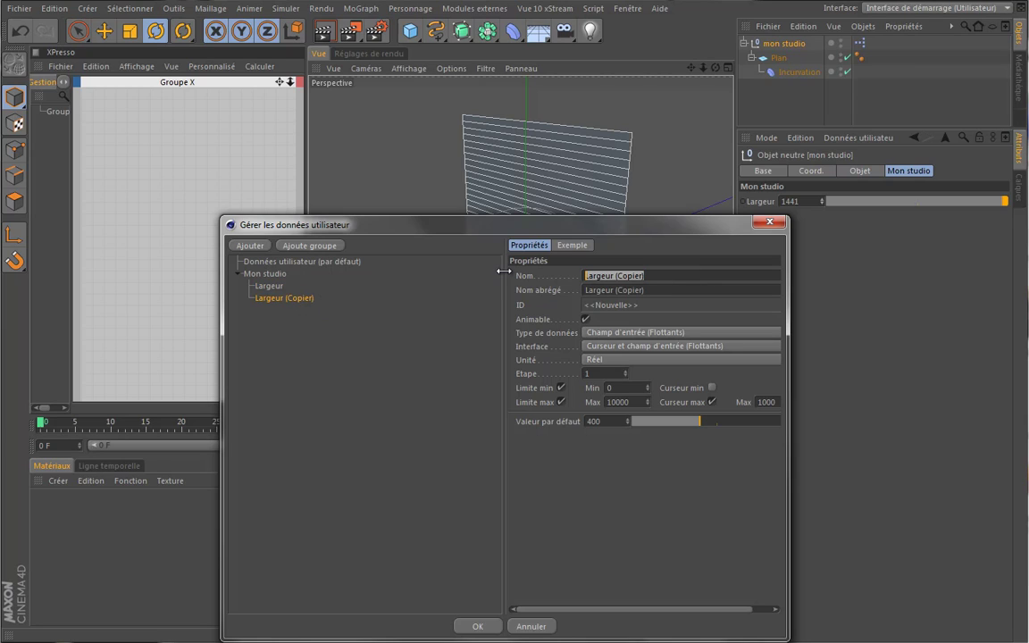
{"action": "type", "text": "Hauteur"}
{"action": "key", "text": "Tab"}
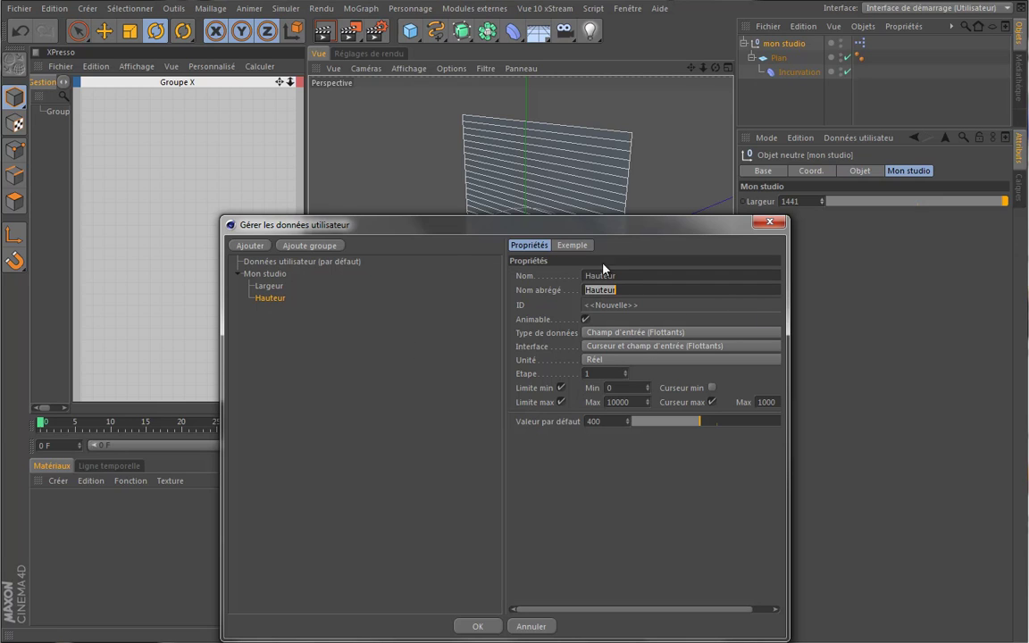
{"action": "left_click_drag", "start_coordinate": [680, 234], "coordinate": [576, 181]}
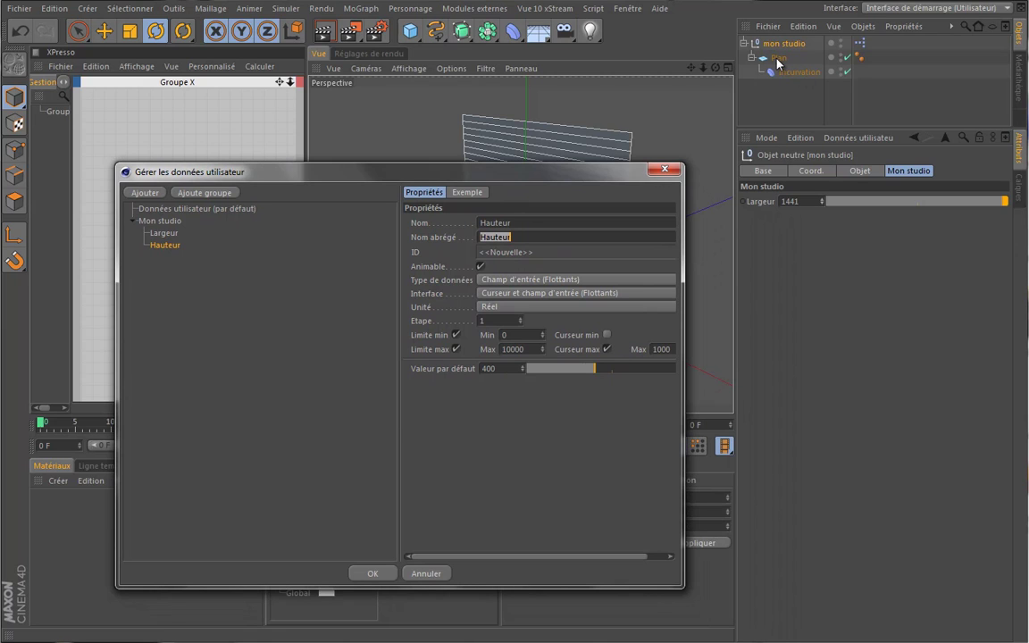
{"action": "left_click_drag", "start_coordinate": [557, 179], "coordinate": [574, 164]}
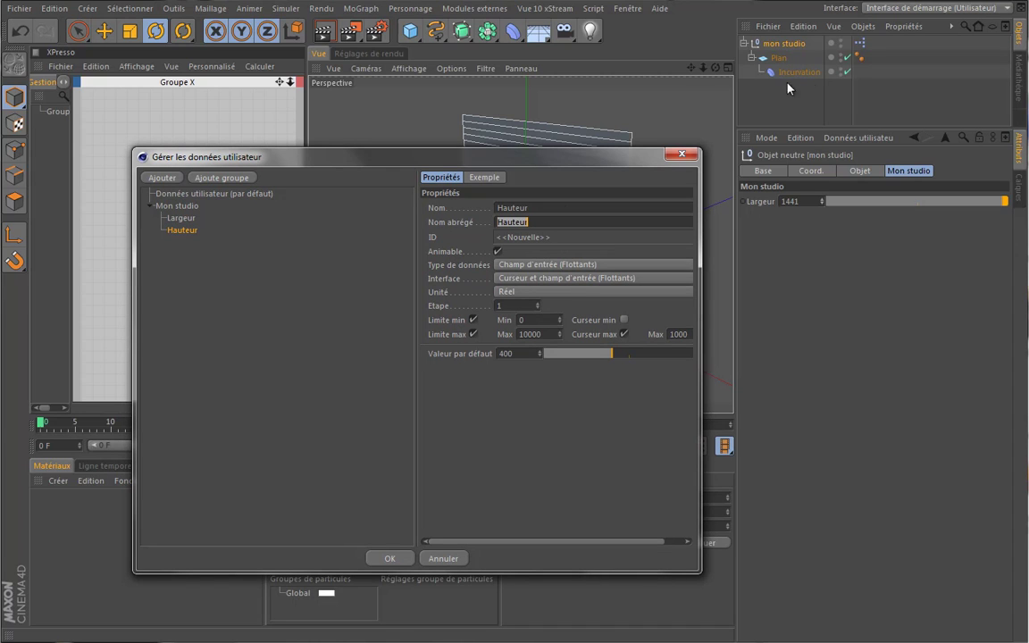
{"action": "left_click_drag", "start_coordinate": [579, 163], "coordinate": [536, 342]}
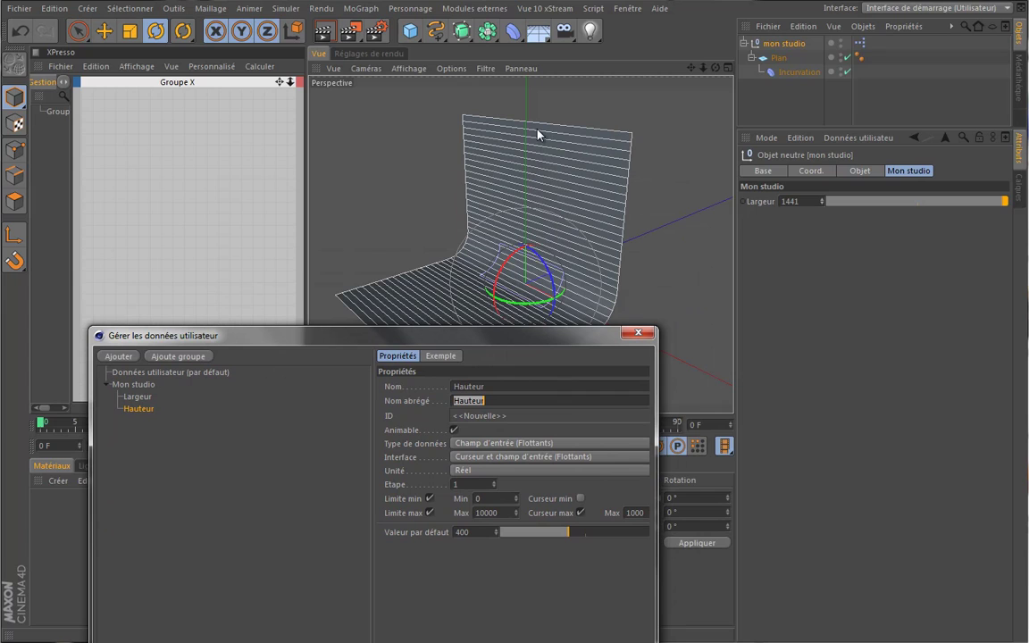
{"action": "left_click_drag", "start_coordinate": [480, 341], "coordinate": [506, 236]}
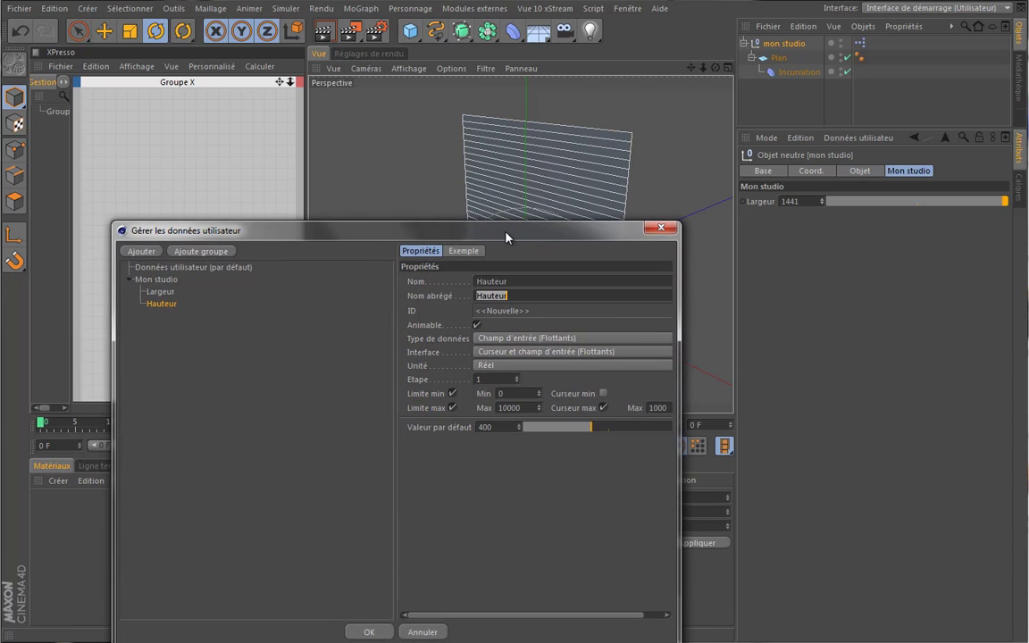
{"action": "left_click_drag", "start_coordinate": [308, 237], "coordinate": [319, 211]}
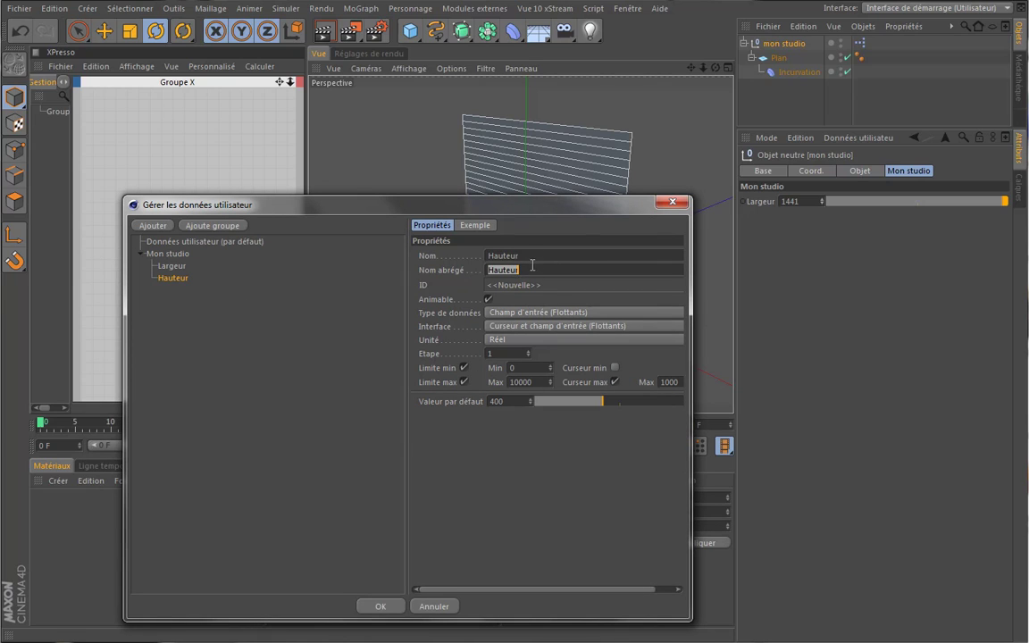
{"action": "left_click", "coordinate": [186, 285]}
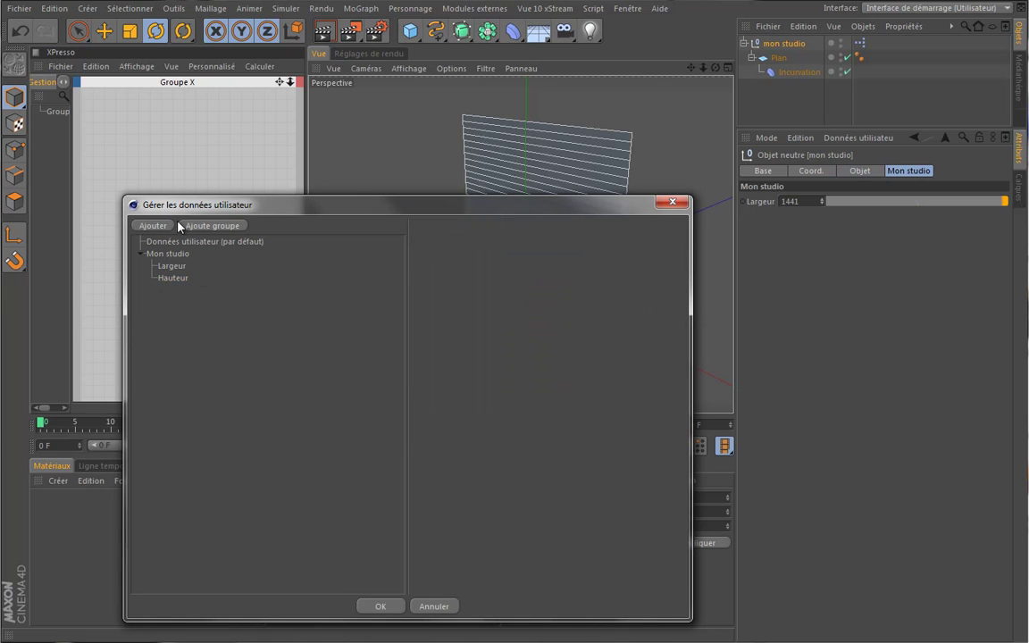
{"action": "left_click", "coordinate": [153, 229]}
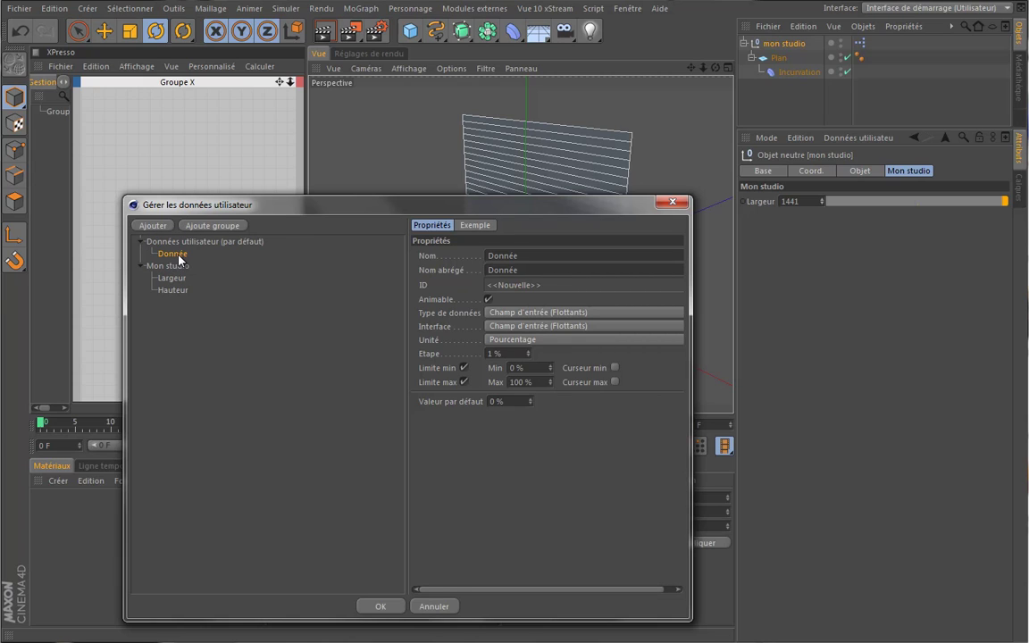
{"action": "double_click", "coordinate": [493, 256]}
{"action": "type", "text": "Qualité à"}
{"action": "type", "text": "rrondi"}
{"action": "key", "text": "Tab"}
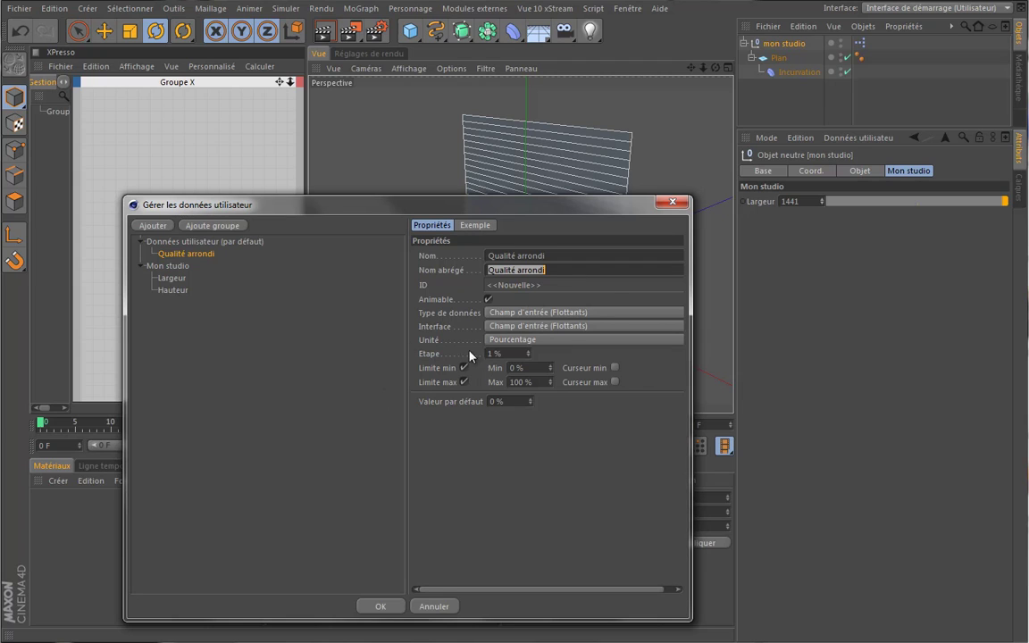
{"action": "left_click", "coordinate": [596, 329]}
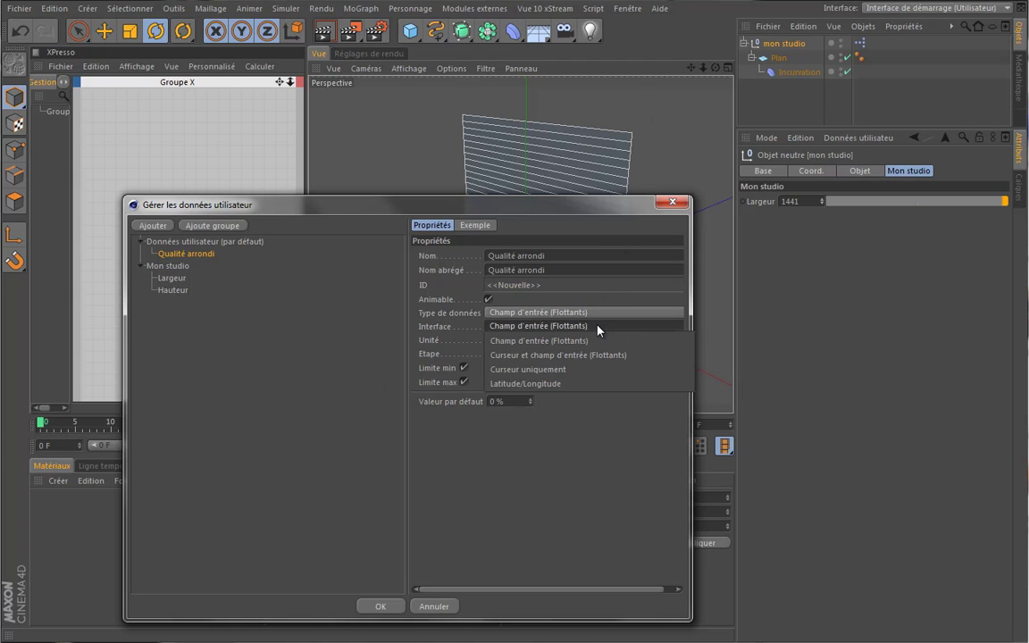
{"action": "left_click", "coordinate": [591, 356]}
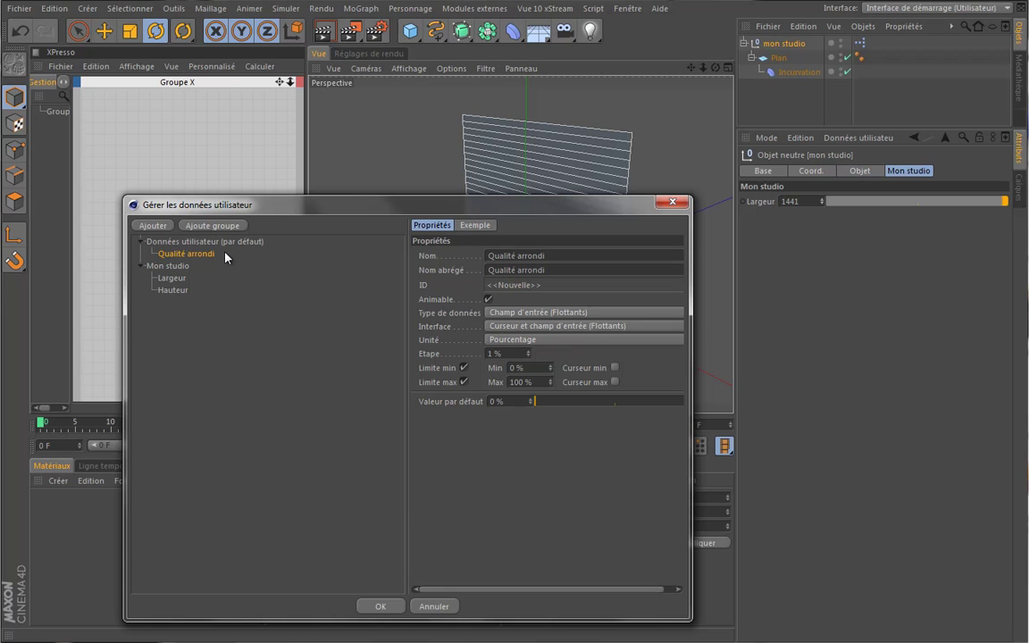
{"action": "right_click", "coordinate": [198, 258]}
{"action": "left_click", "coordinate": [229, 293]}
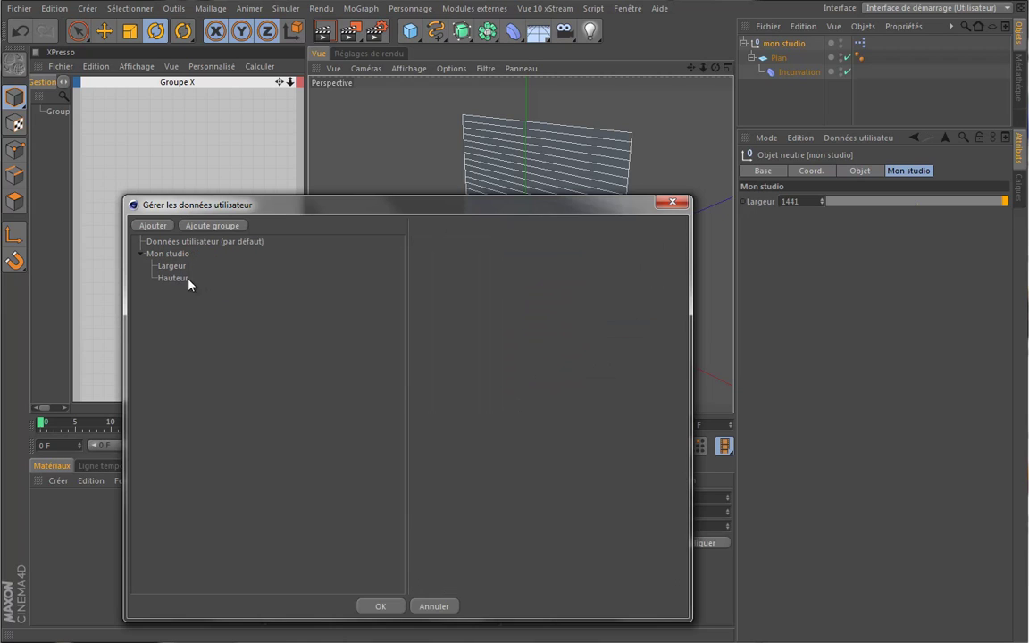
Duplicate the Hauteur entry in the Mon studio group and name the copy "Qualité arrondi".
{"action": "left_click", "coordinate": [190, 279]}
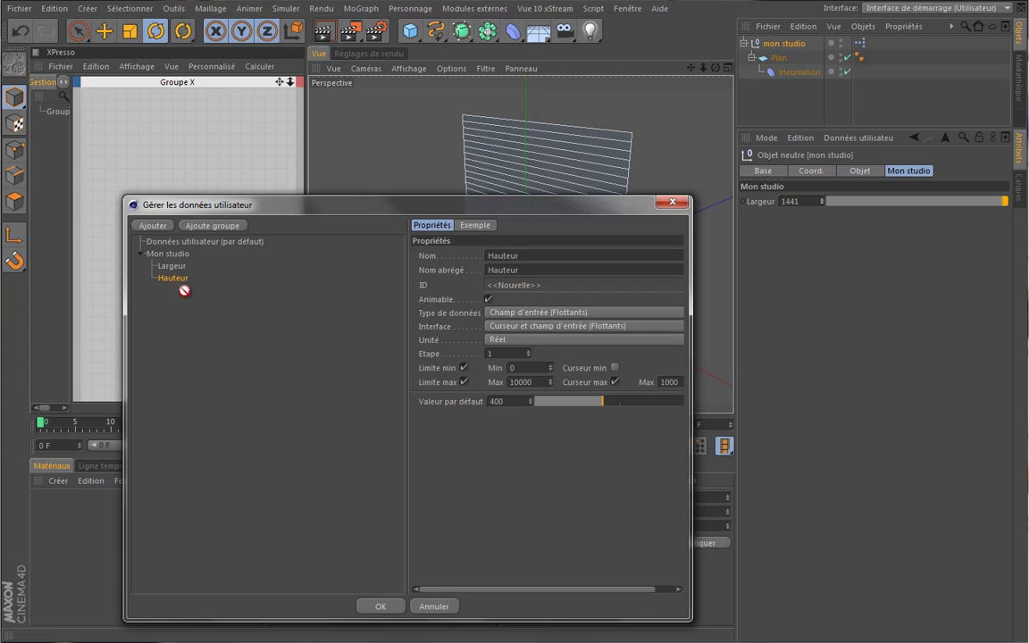
{"action": "key", "text": "ctrl+c"}
{"action": "key", "text": "ctrl+v"}
{"action": "left_click", "coordinate": [612, 256]}
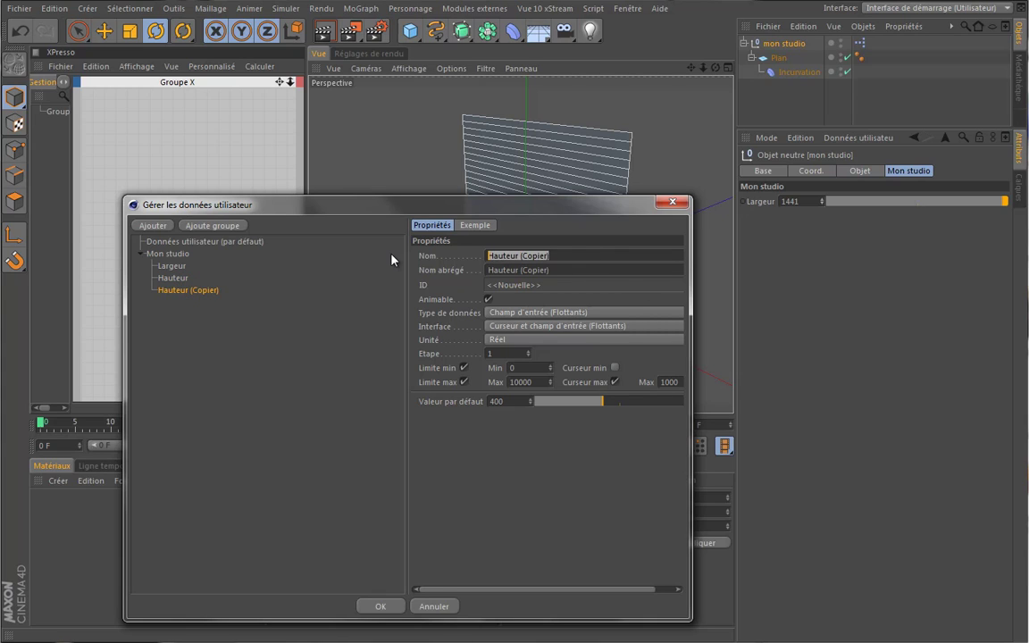
{"action": "type", "text": "Qualité arrondi"}
{"action": "key", "text": "Tab"}
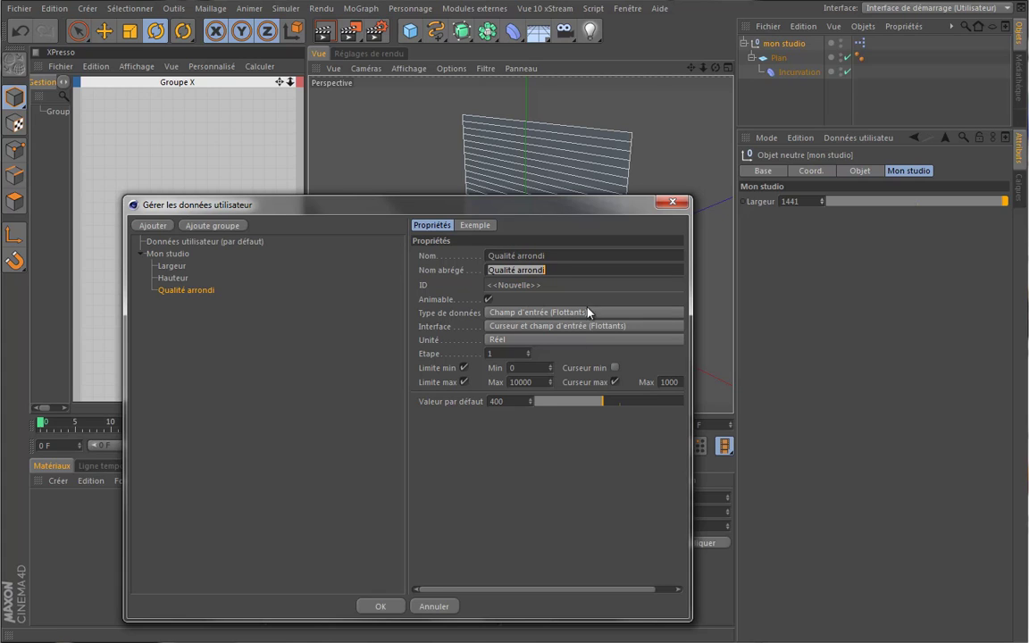
Set Qualité arrondi's upper limit to 1000, its slider maximum to 100 and its default value to 50.
{"action": "left_click", "coordinate": [520, 381]}
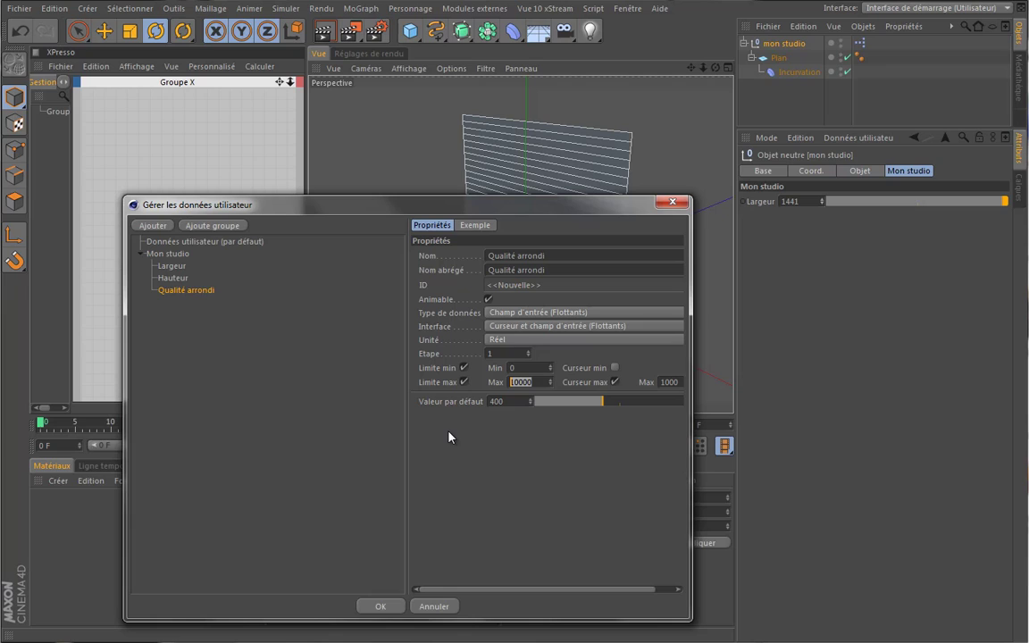
{"action": "type", "text": "1000"}
{"action": "type", "text": "100"}
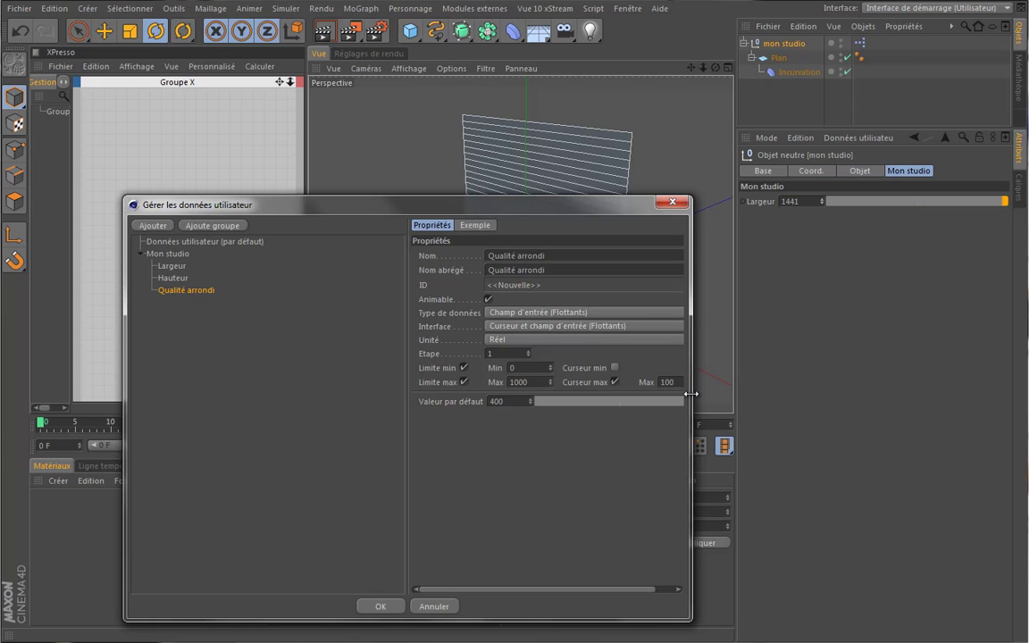
{"action": "left_click", "coordinate": [518, 401]}
{"action": "type", "text": "50"}
{"action": "key", "text": "Return"}
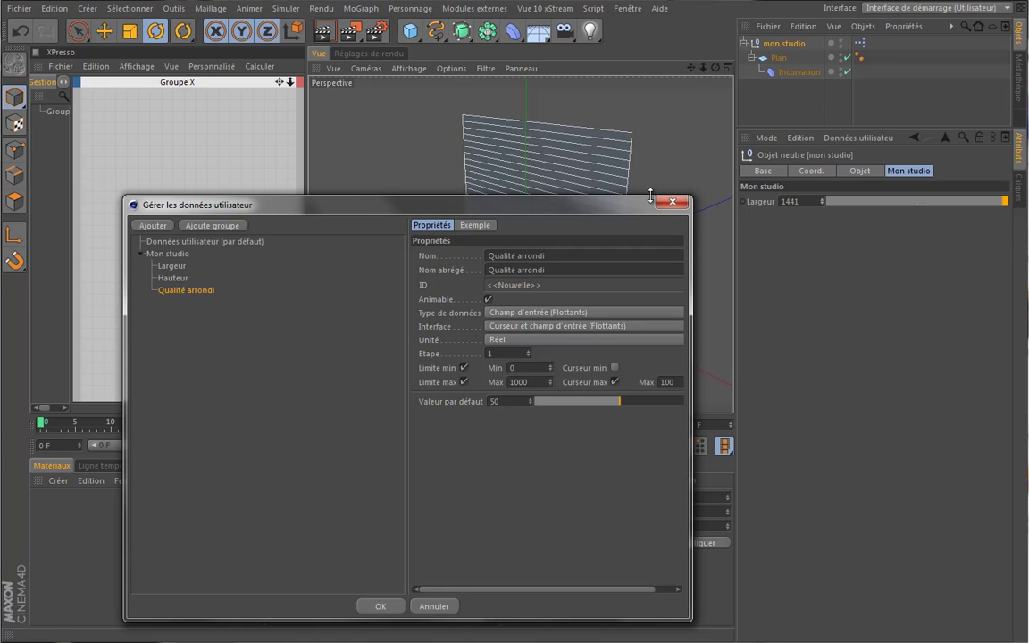
{"action": "left_click_drag", "start_coordinate": [625, 204], "coordinate": [500, 341]}
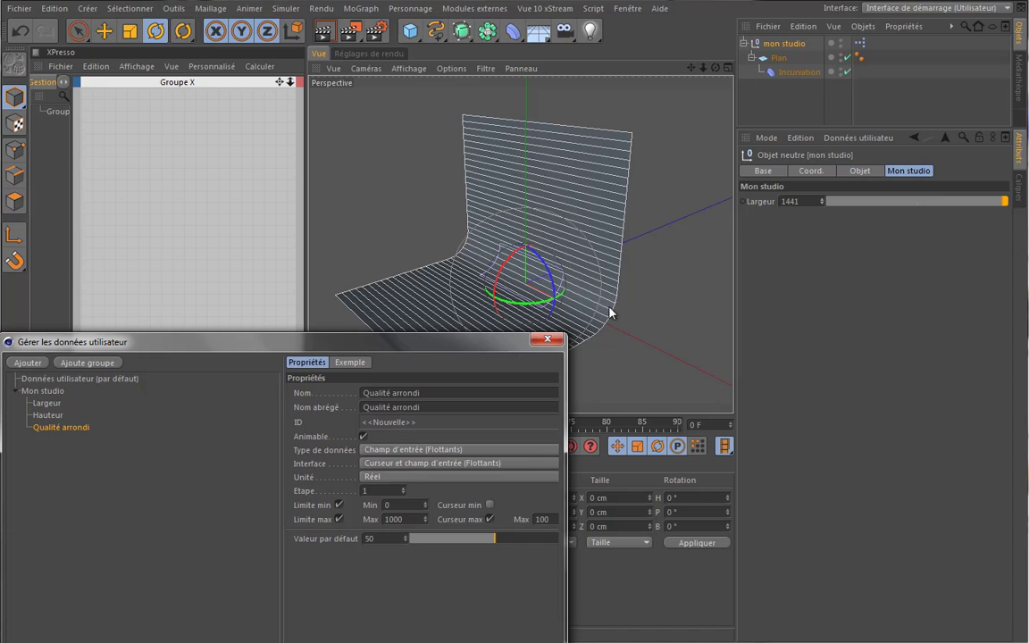
{"action": "left_click_drag", "start_coordinate": [483, 342], "coordinate": [566, 160]}
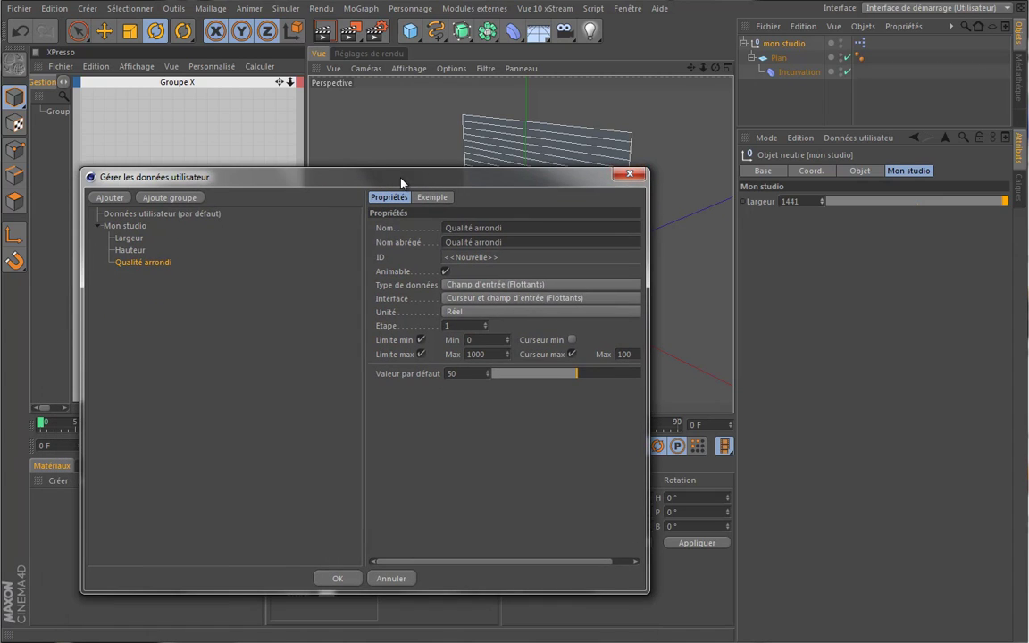
{"action": "left_click_drag", "start_coordinate": [394, 181], "coordinate": [452, 177]}
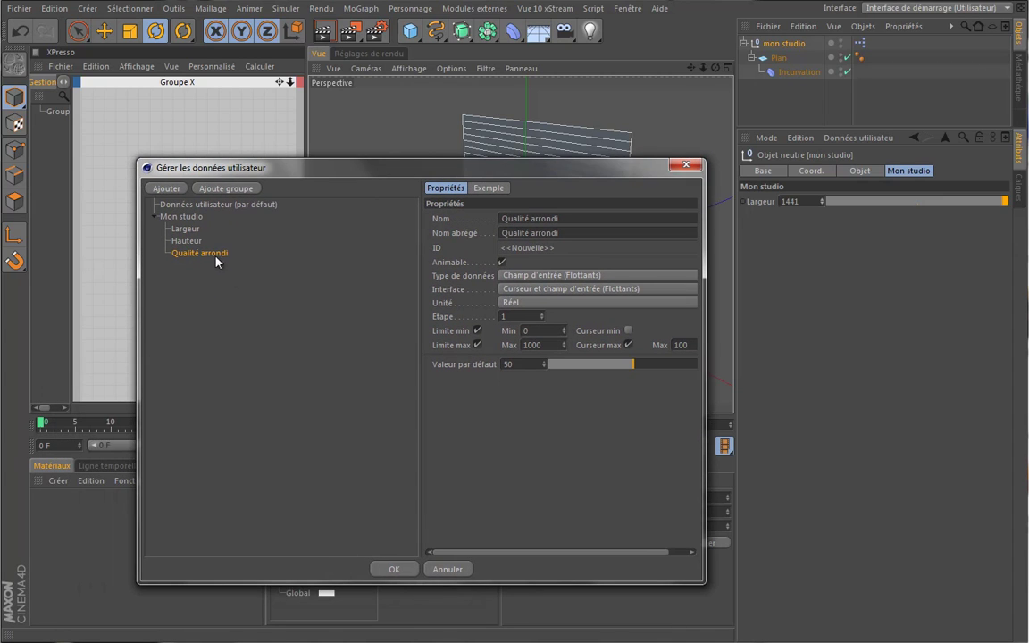
Duplicate the Qualité arrondi entry in the Mon studio group, name the copy "Rayon arrondi" and apply the user data changes.
{"action": "left_click_drag", "start_coordinate": [216, 261], "coordinate": [217, 266]}
{"action": "left_click", "coordinate": [502, 218]}
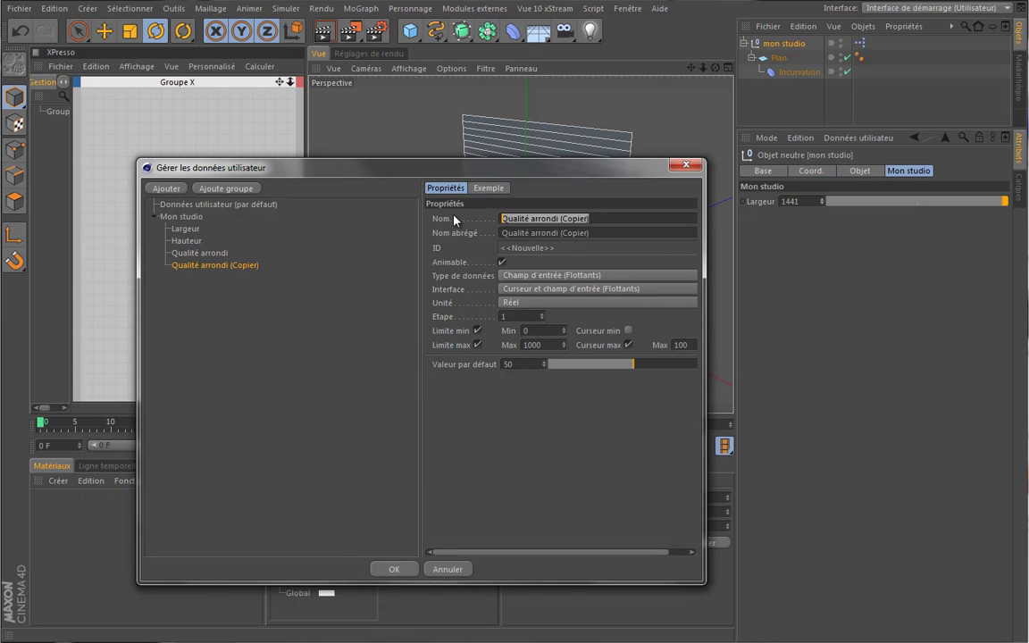
{"action": "type", "text": "RAyon arro"}
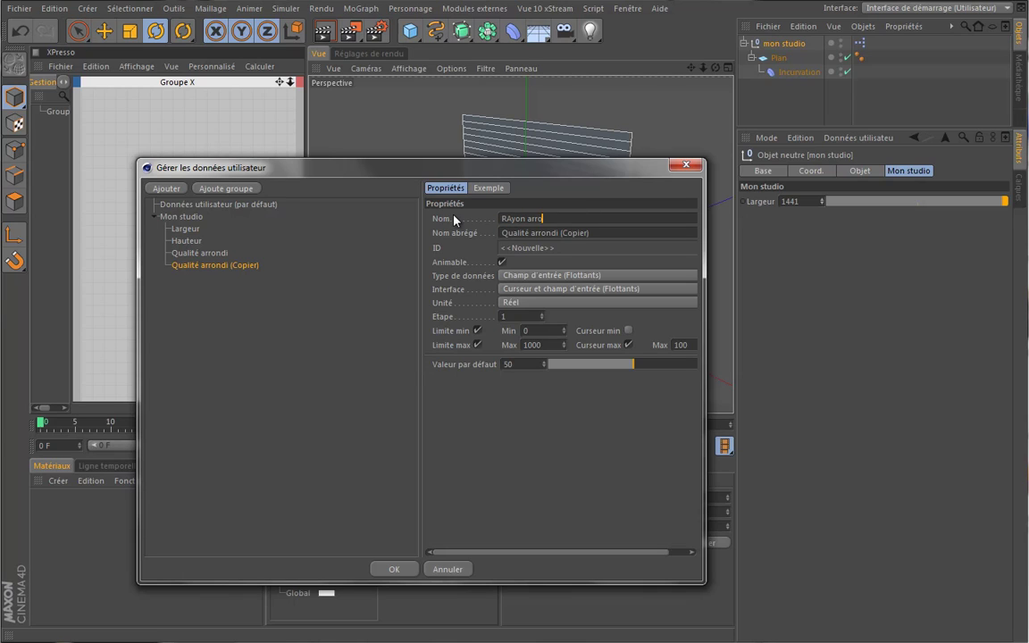
{"action": "type", "text": "ndi"}
{"action": "key", "text": "Tab"}
{"action": "left_click", "coordinate": [504, 219]}
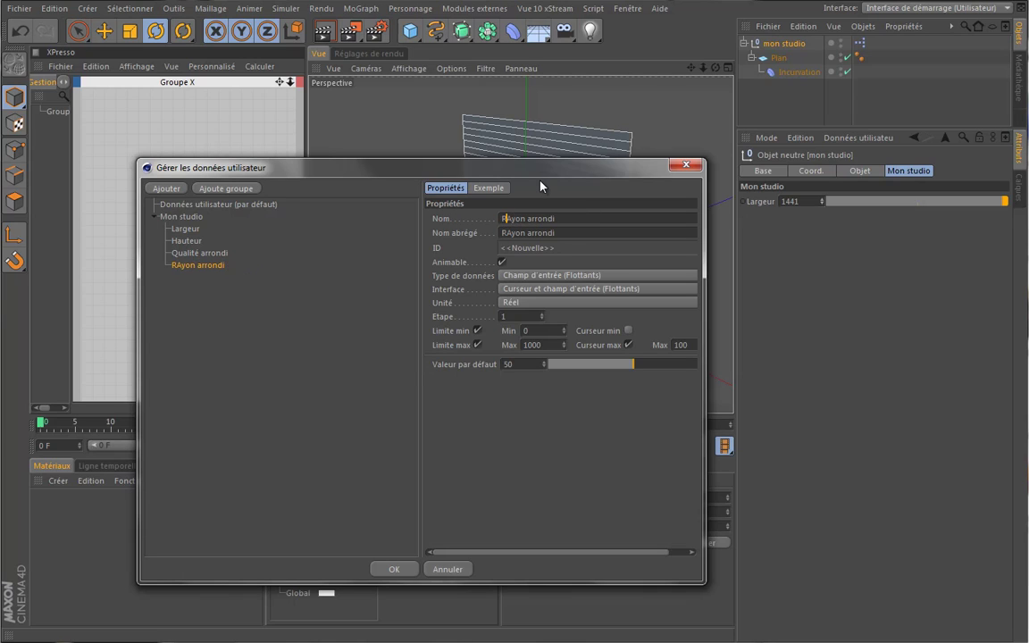
{"action": "key", "text": "Delete"}
{"action": "type", "text": "a"}
{"action": "key", "text": "Tab"}
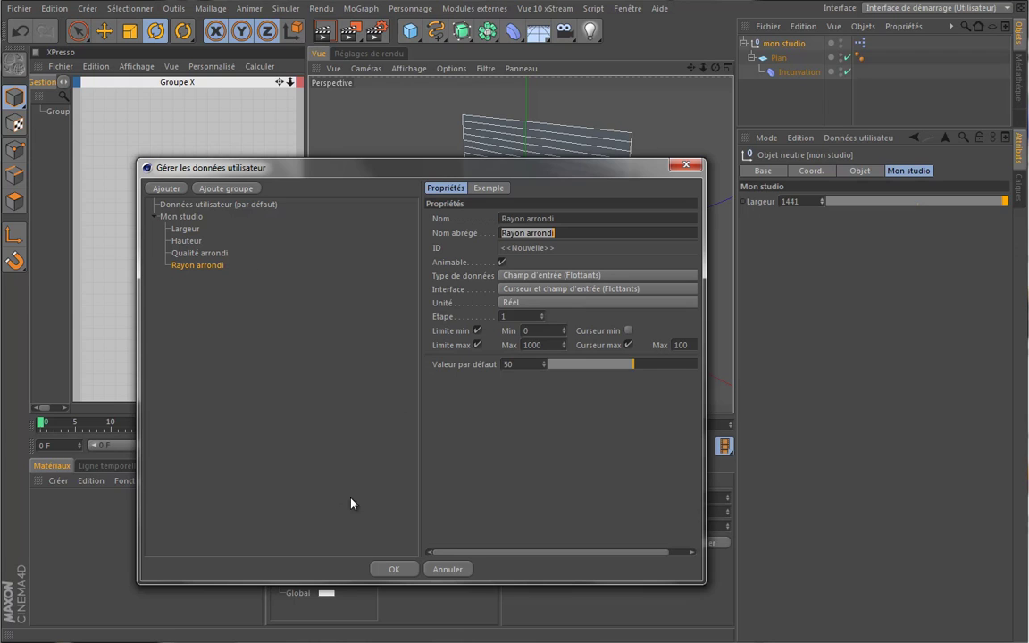
{"action": "left_click", "coordinate": [393, 569]}
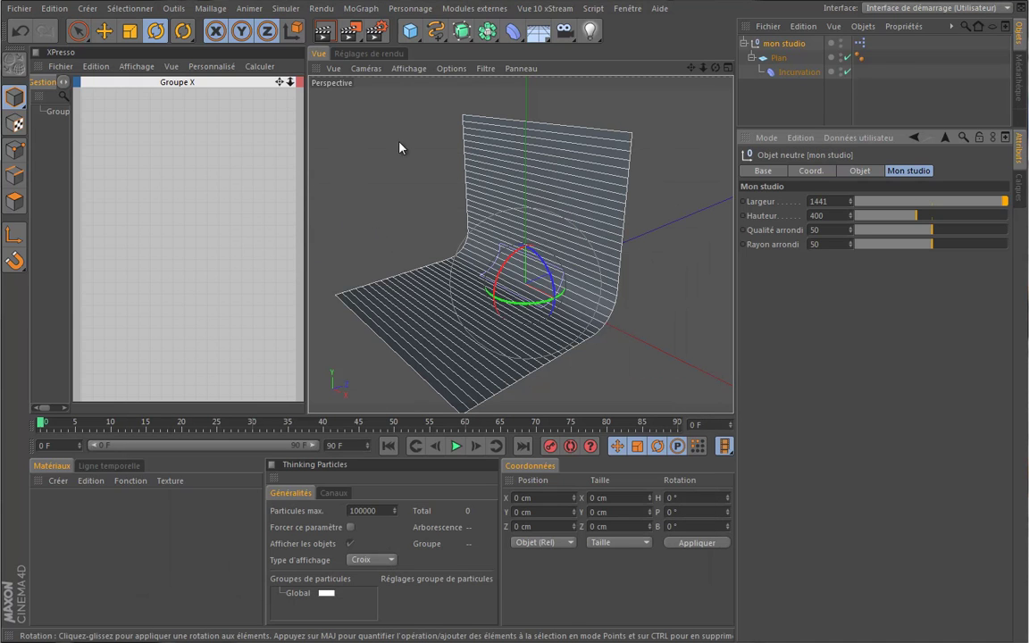
Widen the XPresso editor and add the mon studio null to it as an enlarged node near the canvas's upper edge.
{"action": "left_click_drag", "start_coordinate": [310, 193], "coordinate": [386, 191]}
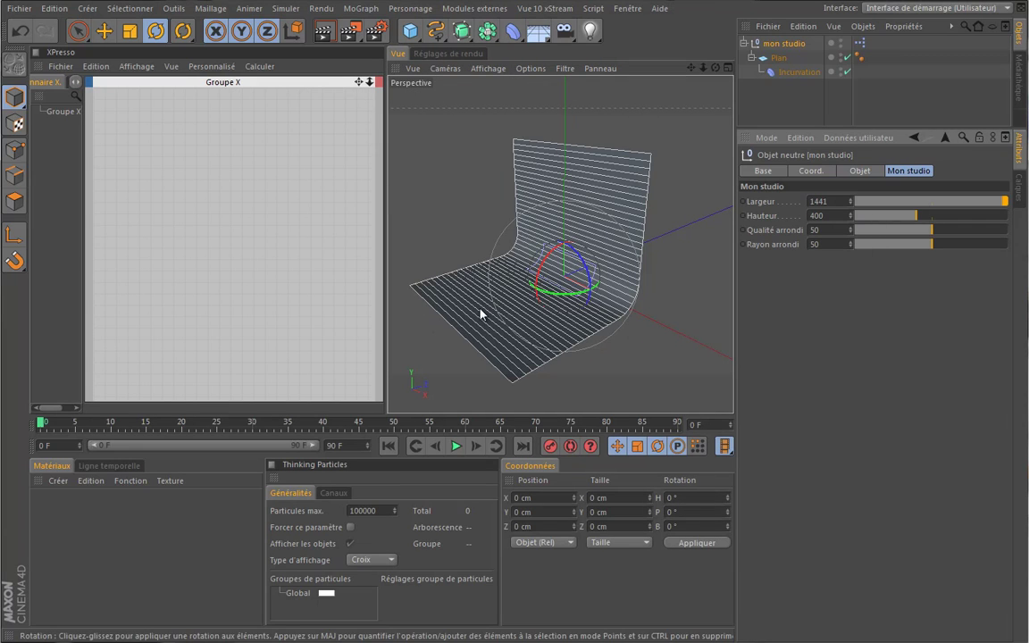
{"action": "left_click", "coordinate": [778, 58]}
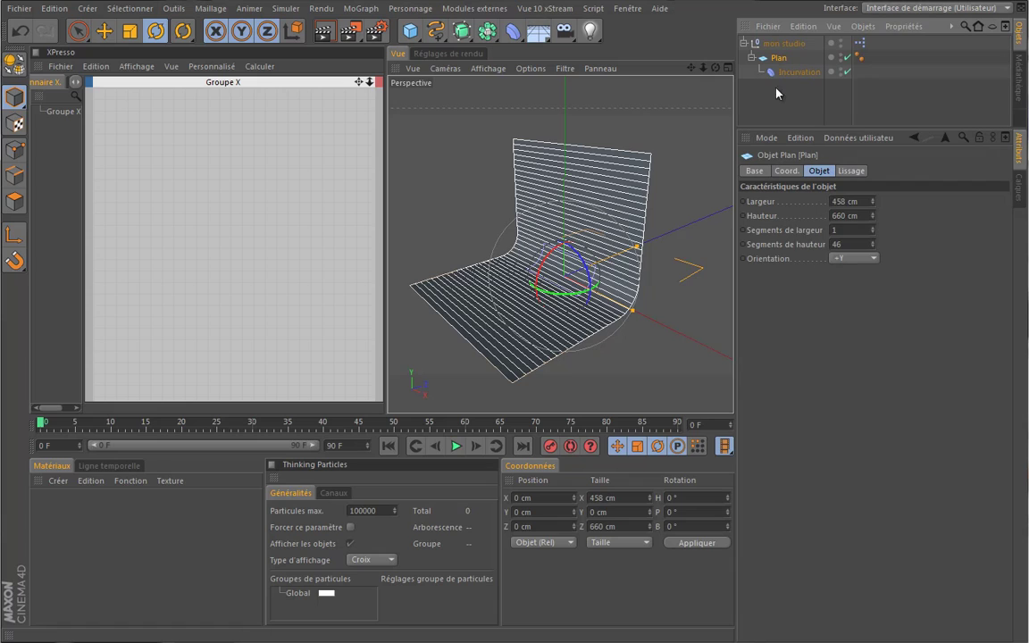
{"action": "left_click", "coordinate": [796, 71]}
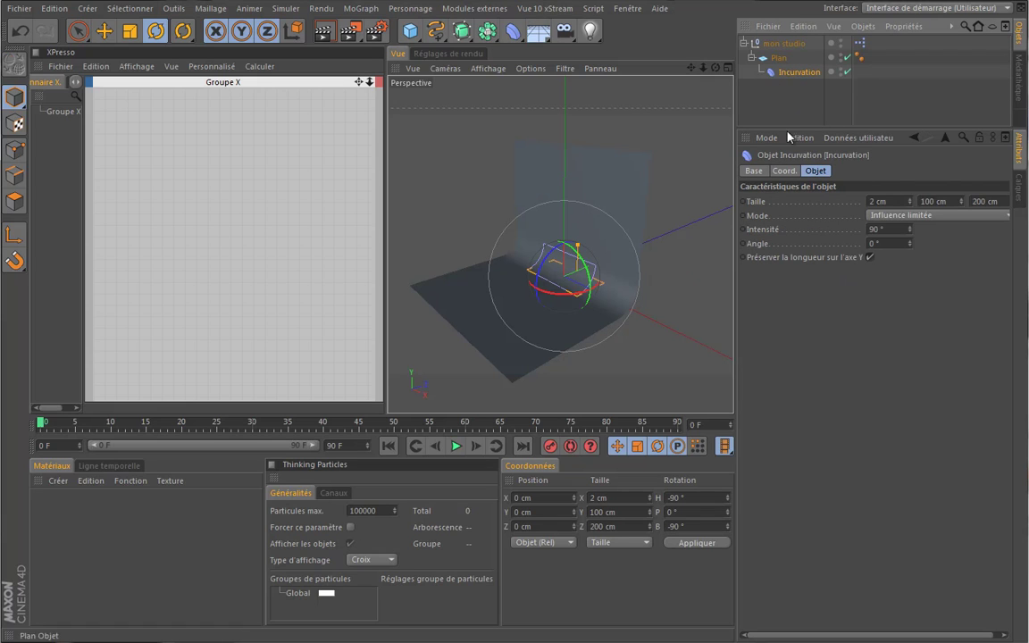
{"action": "left_click", "coordinate": [783, 43]}
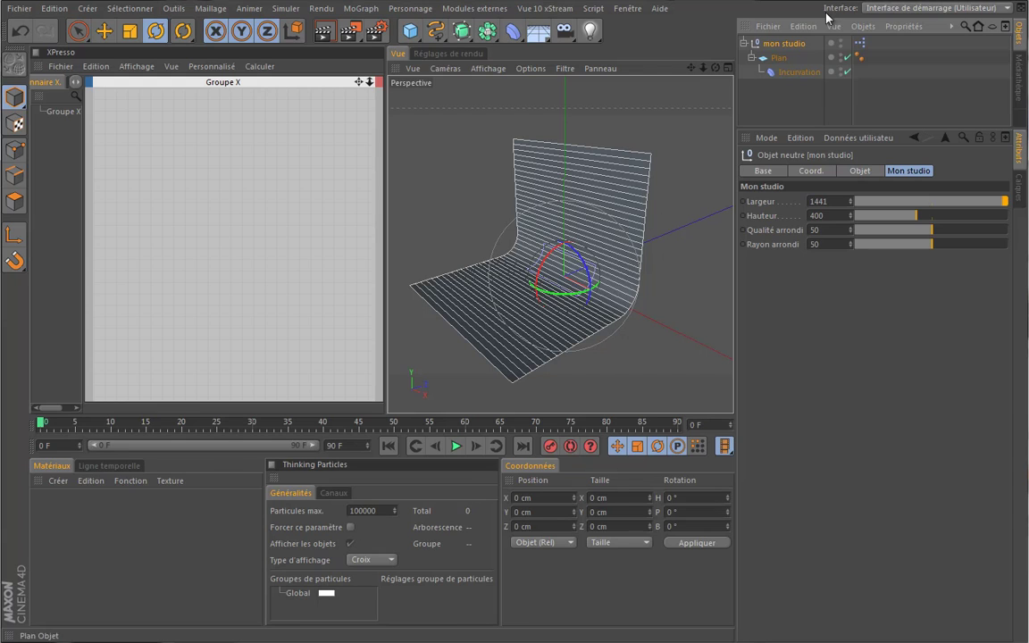
{"action": "left_click", "coordinate": [787, 71]}
{"action": "left_click", "coordinate": [777, 58]}
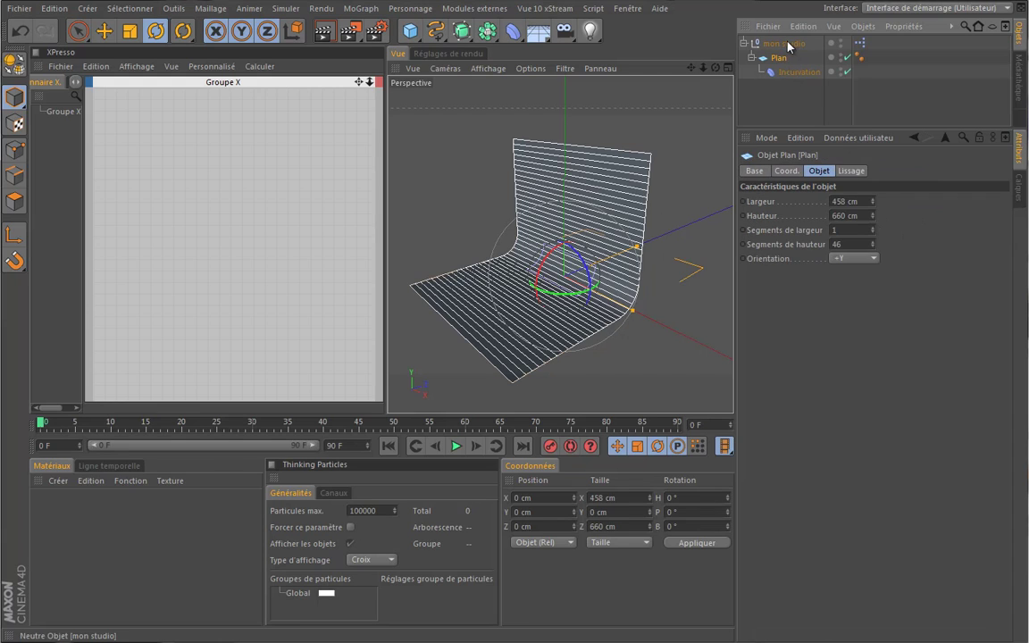
{"action": "left_click", "coordinate": [788, 44]}
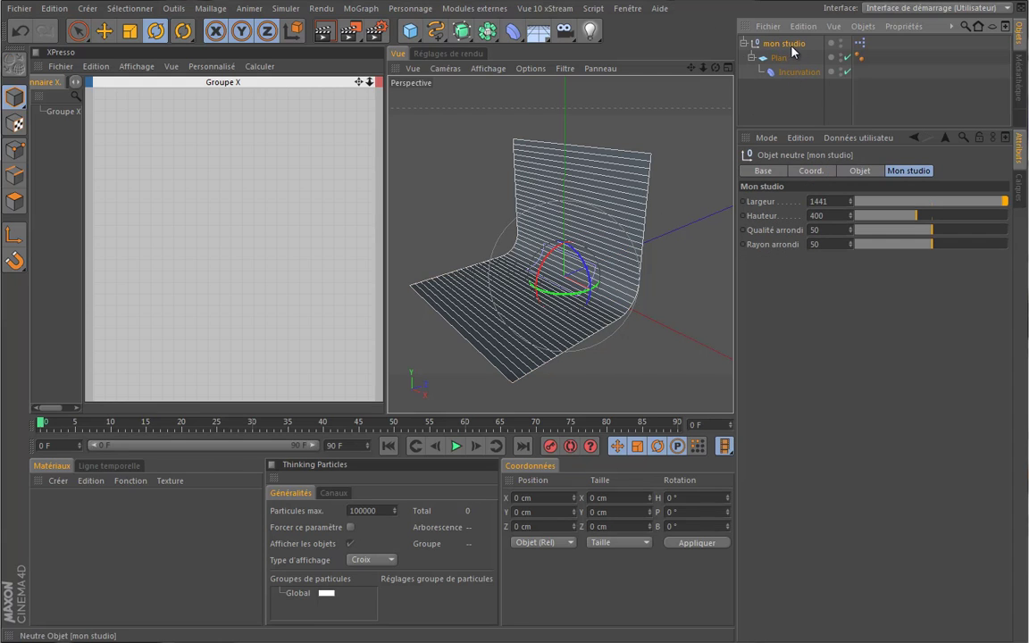
{"action": "left_click_drag", "start_coordinate": [791, 50], "coordinate": [149, 237]}
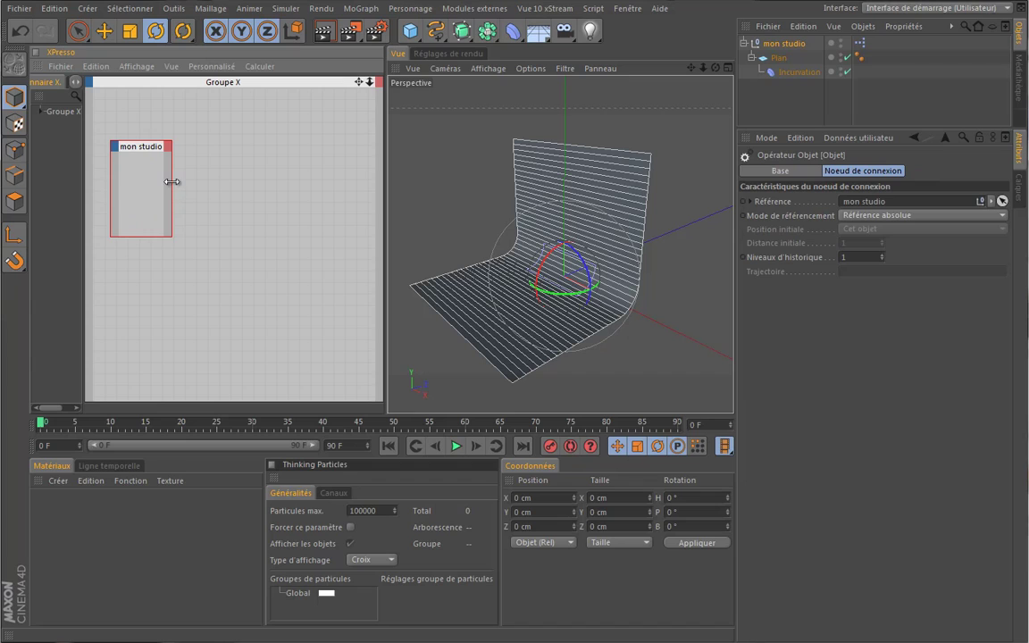
{"action": "left_click_drag", "start_coordinate": [171, 181], "coordinate": [155, 131]}
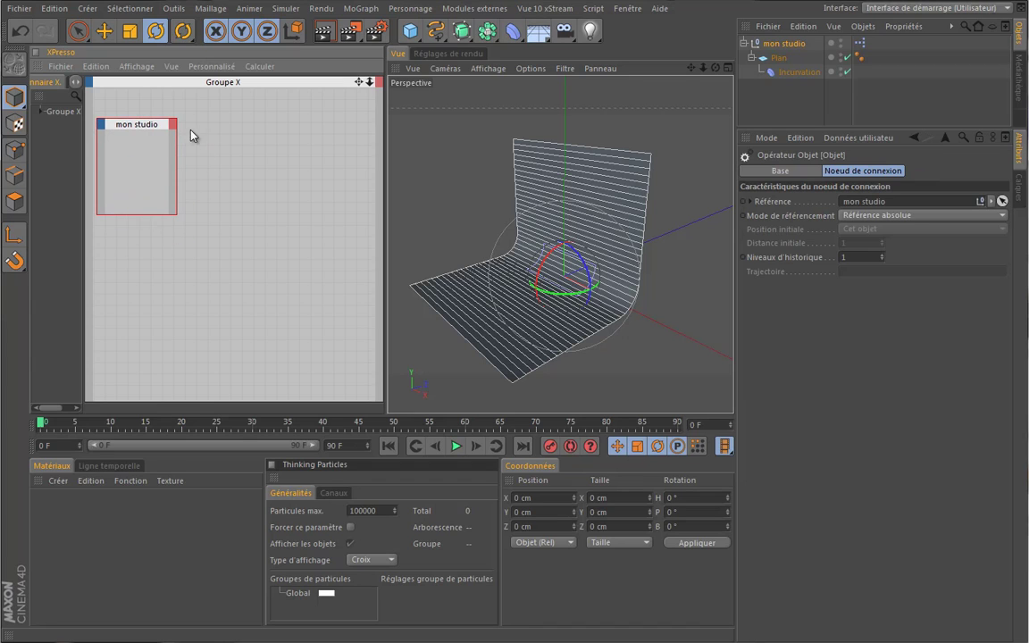
Add Hauteur, Largeur, Qualité arrondi and Rayon arrondi output ports to the mon studio node.
{"action": "left_click", "coordinate": [884, 201]}
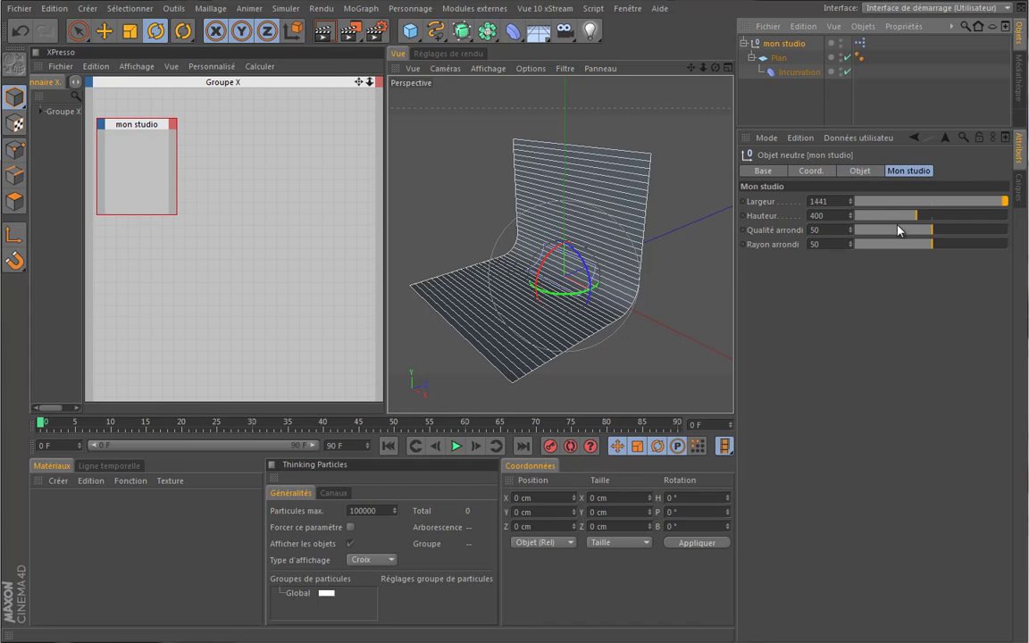
{"action": "left_click", "coordinate": [172, 125]}
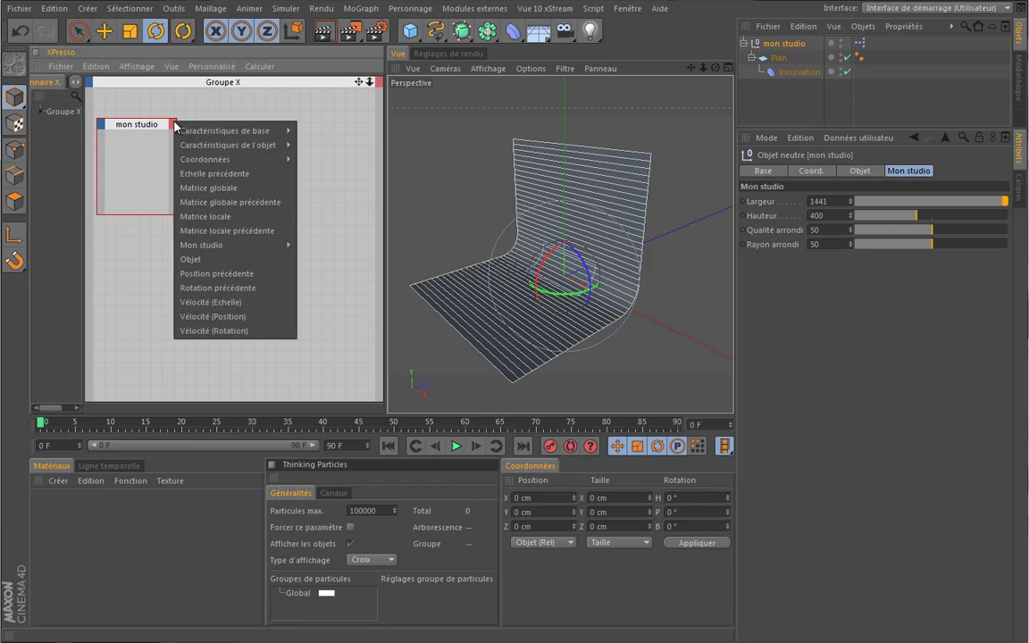
{"action": "mouse_move", "coordinate": [218, 134]}
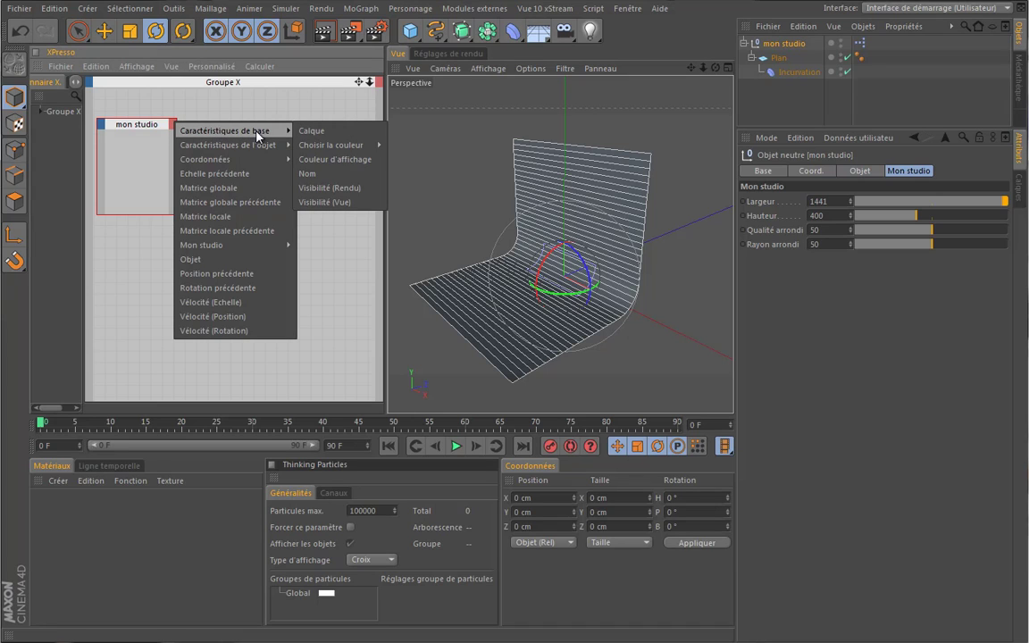
{"action": "mouse_move", "coordinate": [246, 246]}
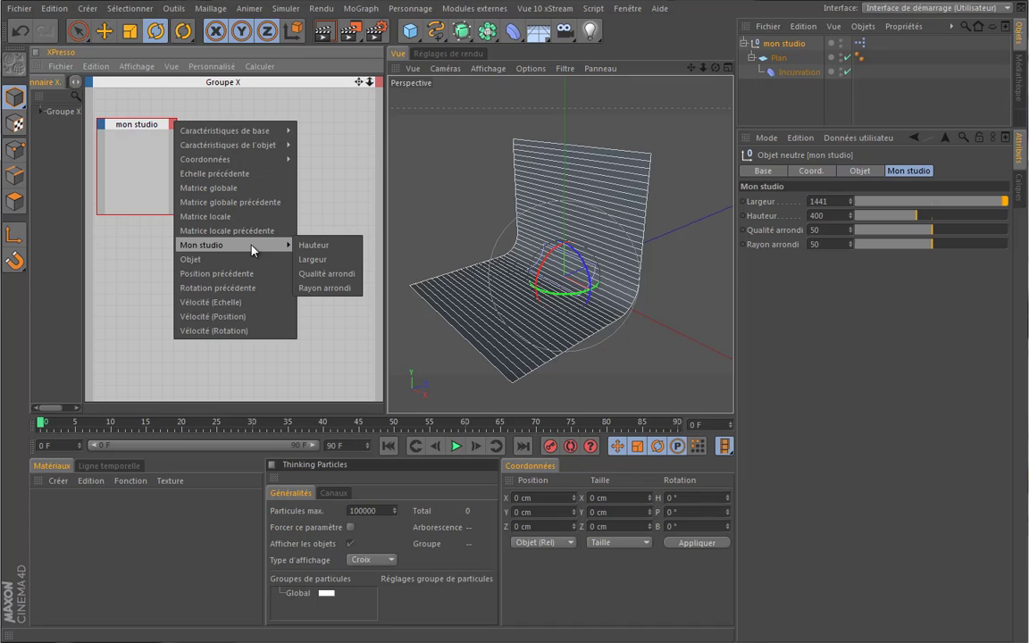
{"action": "left_click", "coordinate": [313, 246]}
{"action": "left_click", "coordinate": [175, 126]}
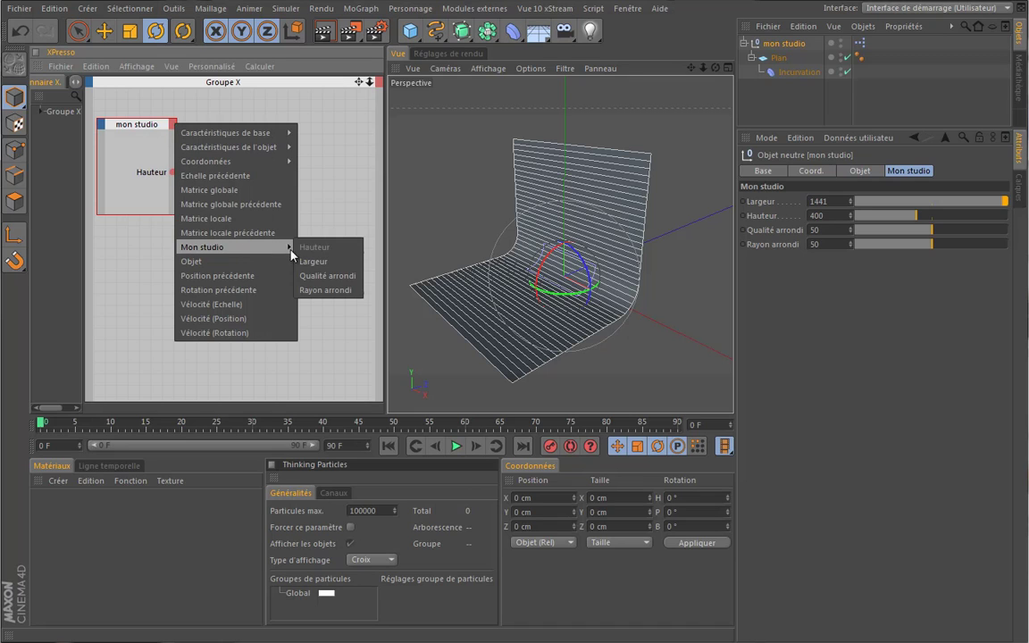
{"action": "left_click", "coordinate": [308, 261]}
{"action": "left_click", "coordinate": [175, 125]}
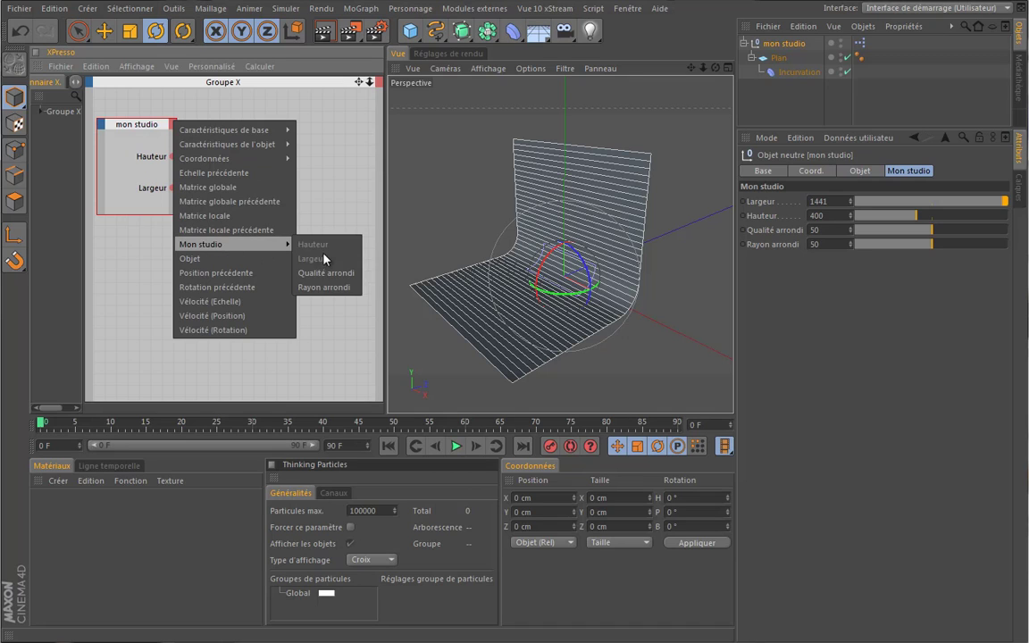
{"action": "left_click", "coordinate": [308, 275]}
{"action": "left_click", "coordinate": [169, 126]}
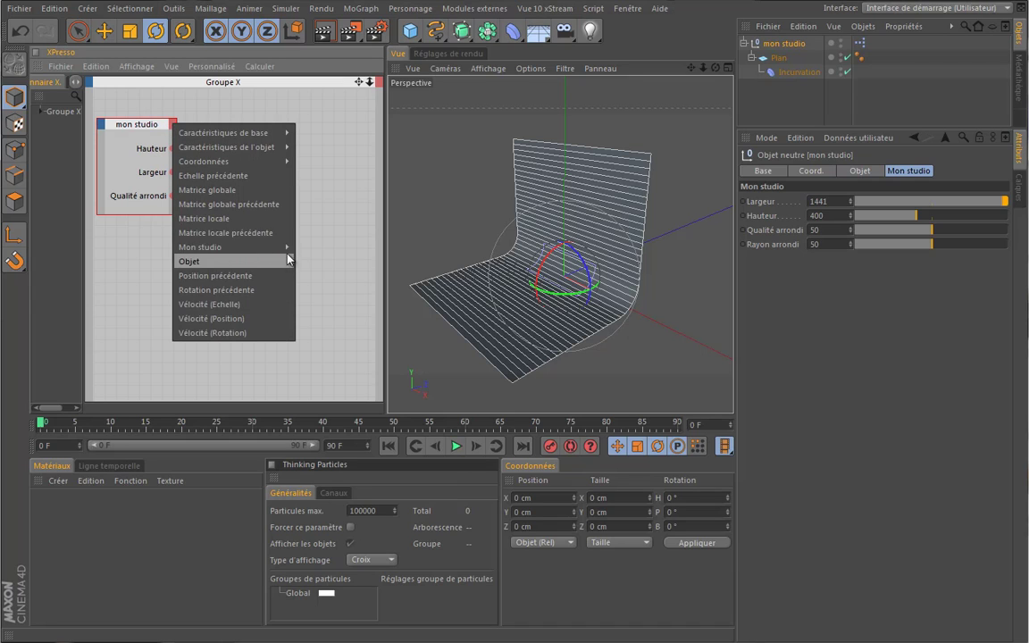
{"action": "left_click", "coordinate": [323, 290]}
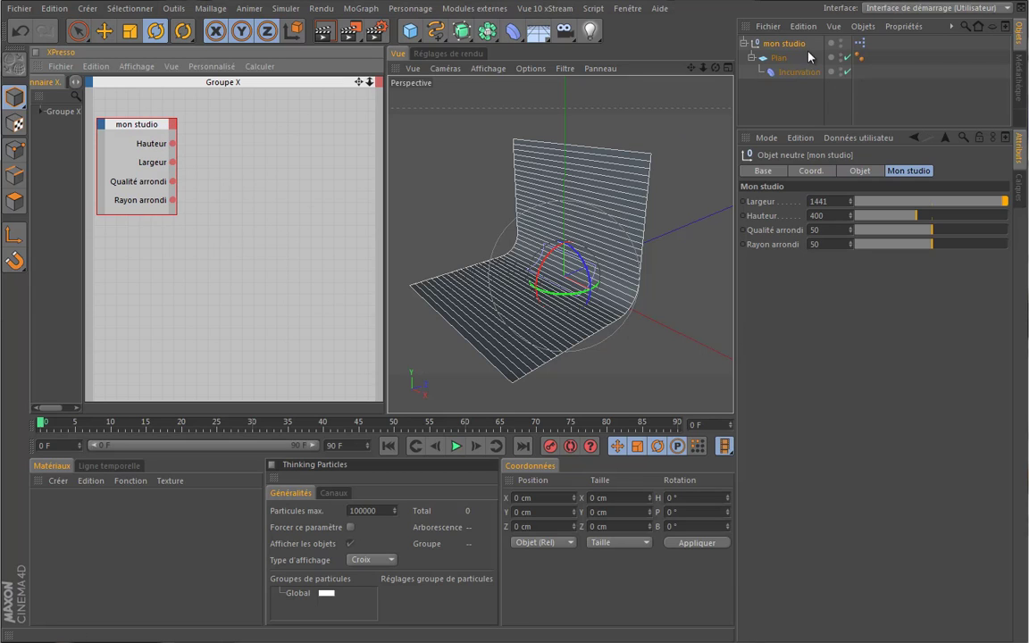
Add the Plan and Incurvation objects as XPresso nodes, placing Plan above Incurvation opposite the mon studio node's outputs.
{"action": "left_click_drag", "start_coordinate": [774, 58], "coordinate": [255, 125]}
{"action": "left_click", "coordinate": [785, 71]}
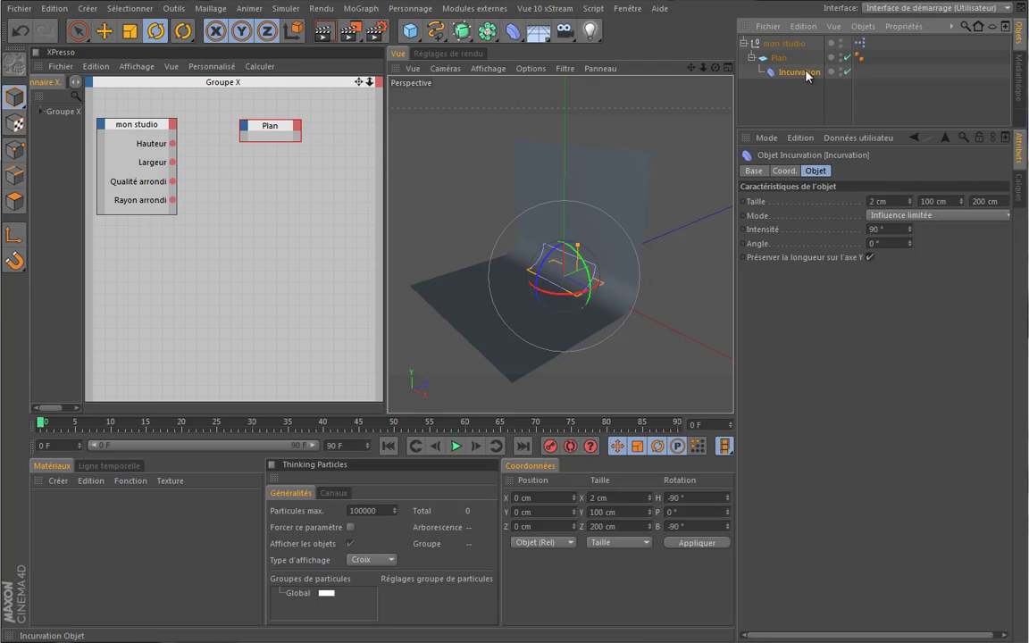
{"action": "mouse_move", "coordinate": [299, 215]}
{"action": "left_mouse_down"}
{"action": "mouse_move", "coordinate": [254, 184]}
{"action": "mouse_move", "coordinate": [305, 219]}
{"action": "left_mouse_up"}
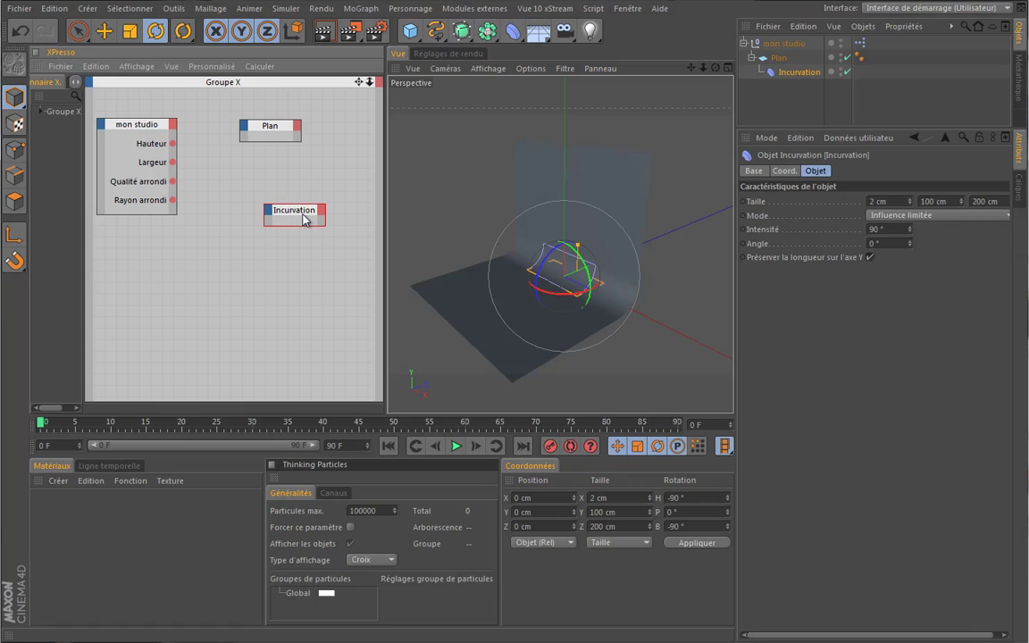
{"action": "left_click_drag", "start_coordinate": [272, 129], "coordinate": [307, 129]}
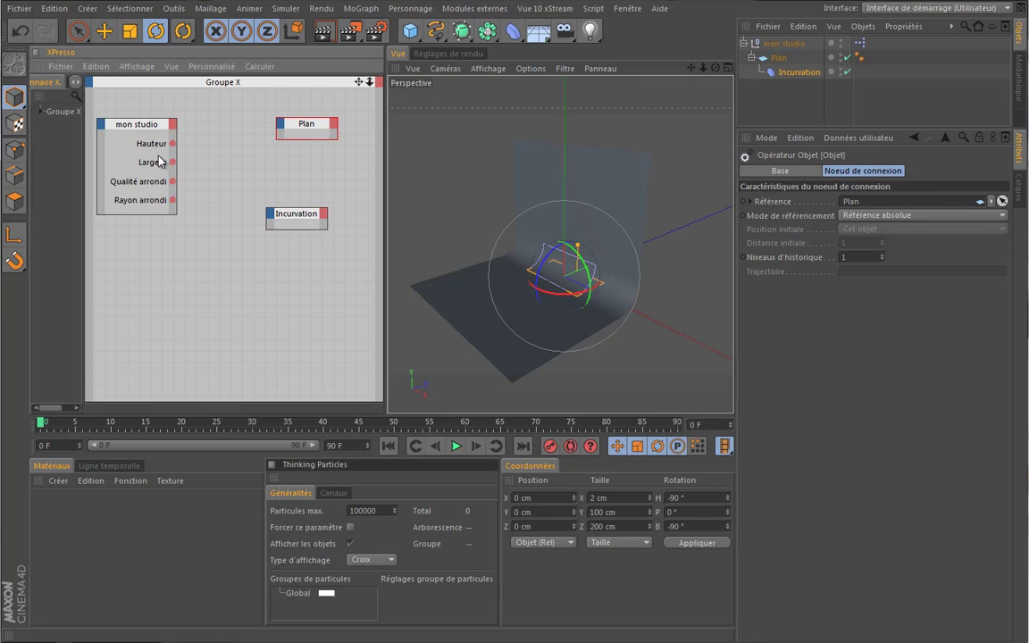
{"action": "left_click", "coordinate": [280, 126]}
{"action": "mouse_move", "coordinate": [337, 145]}
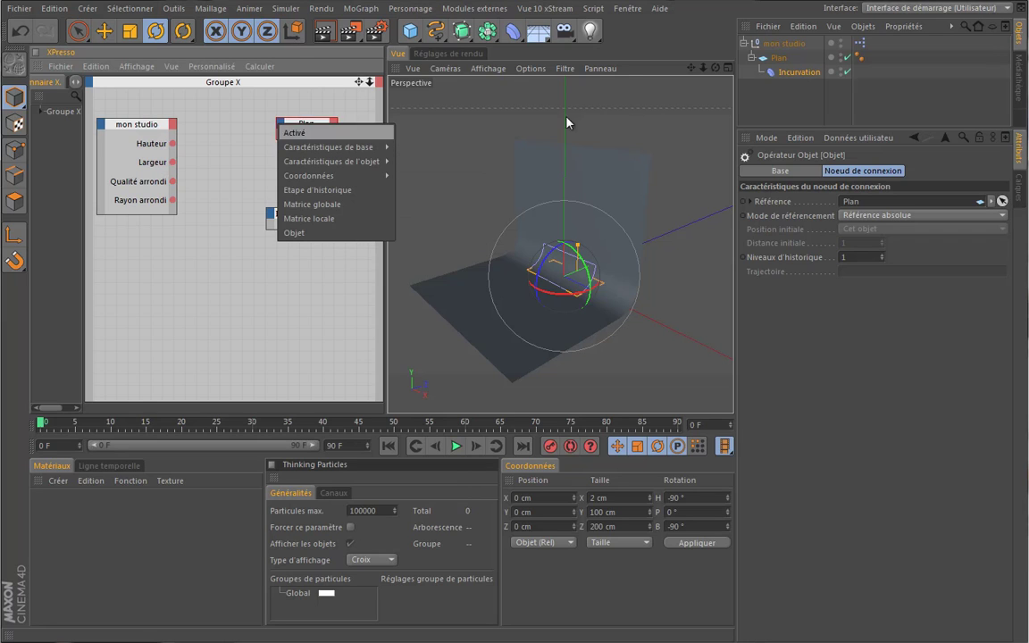
{"action": "left_click", "coordinate": [700, 53]}
{"action": "left_click", "coordinate": [779, 57]}
{"action": "key", "text": "Return"}
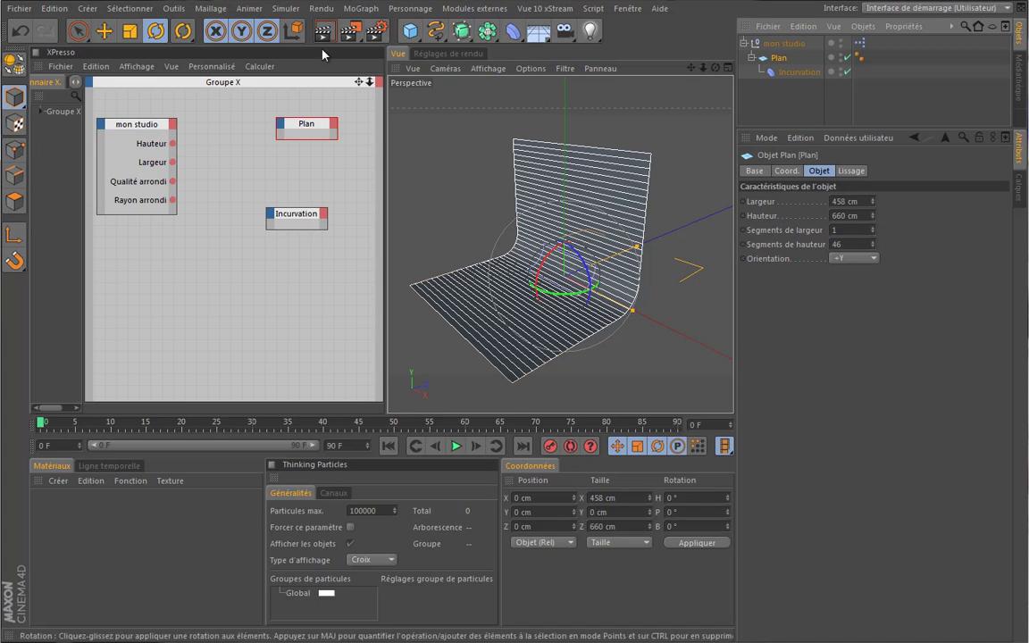
Add Hauteur, Largeur and Segments de hauteur input ports to the Plan node.
{"action": "left_click", "coordinate": [280, 124]}
{"action": "mouse_move", "coordinate": [287, 174]}
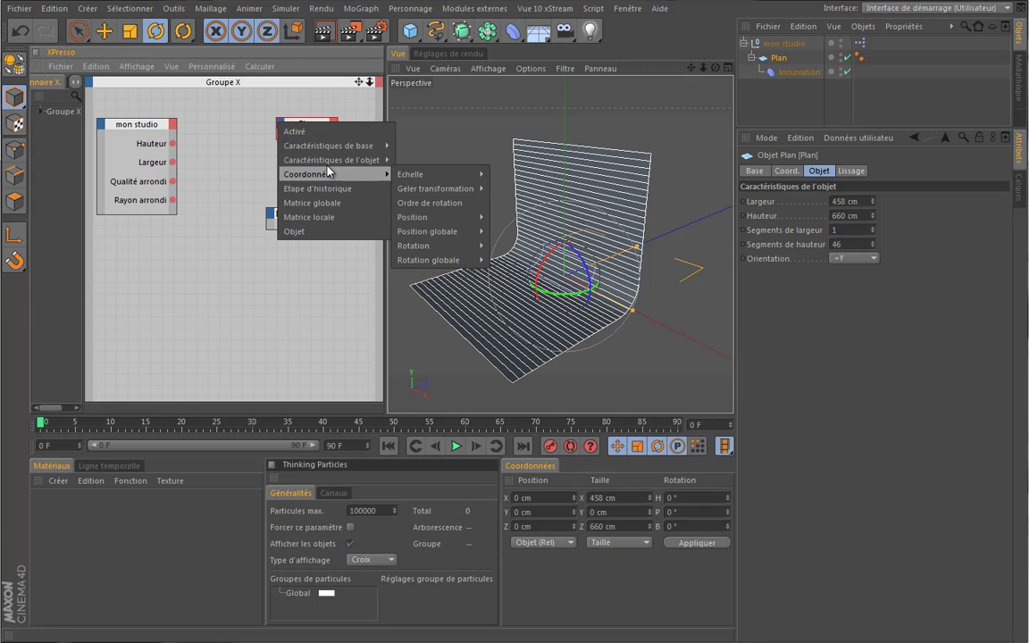
{"action": "mouse_move", "coordinate": [335, 161]}
{"action": "left_click", "coordinate": [435, 161]}
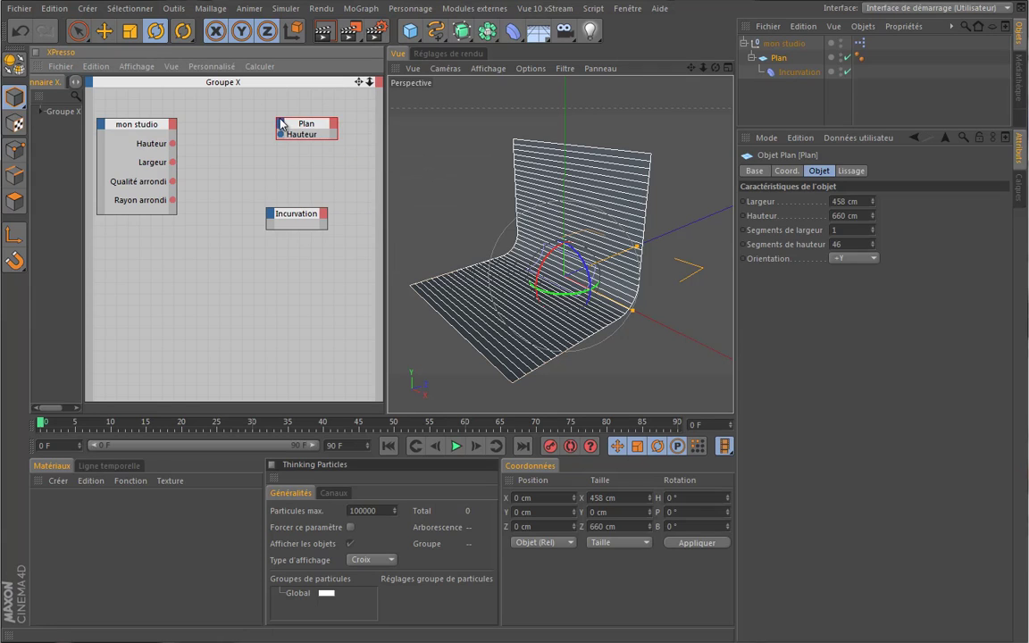
{"action": "left_click", "coordinate": [282, 132]}
{"action": "mouse_move", "coordinate": [352, 164]}
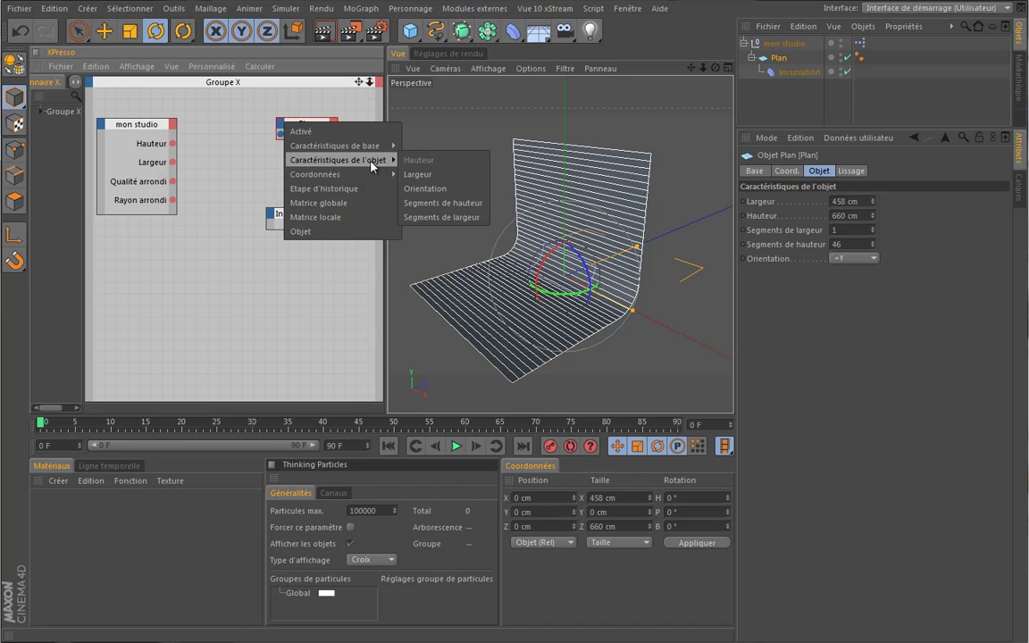
{"action": "left_click", "coordinate": [413, 168]}
{"action": "left_click", "coordinate": [283, 130]}
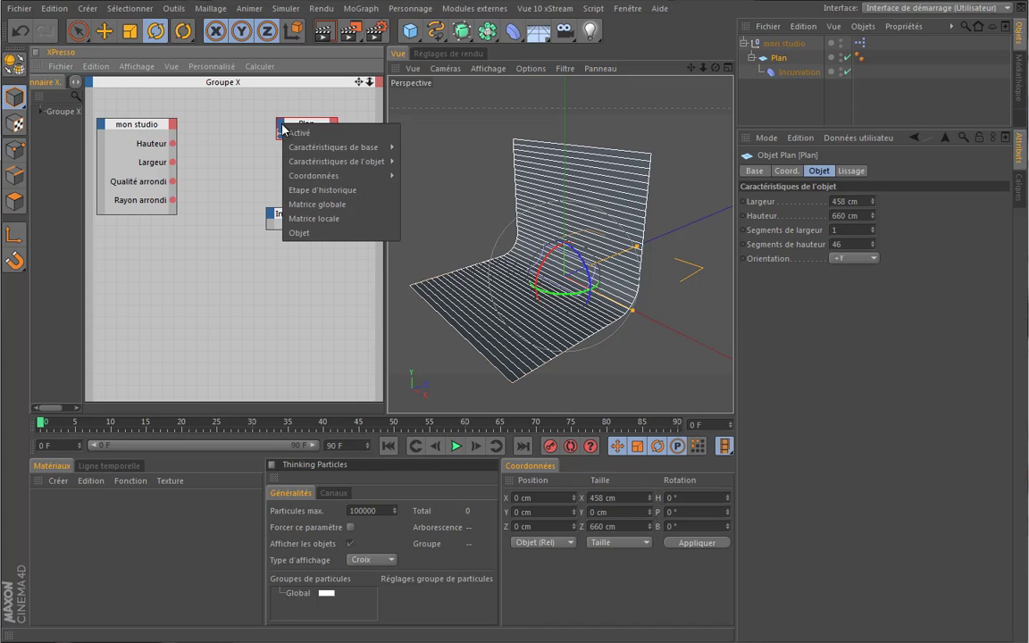
{"action": "mouse_move", "coordinate": [331, 160]}
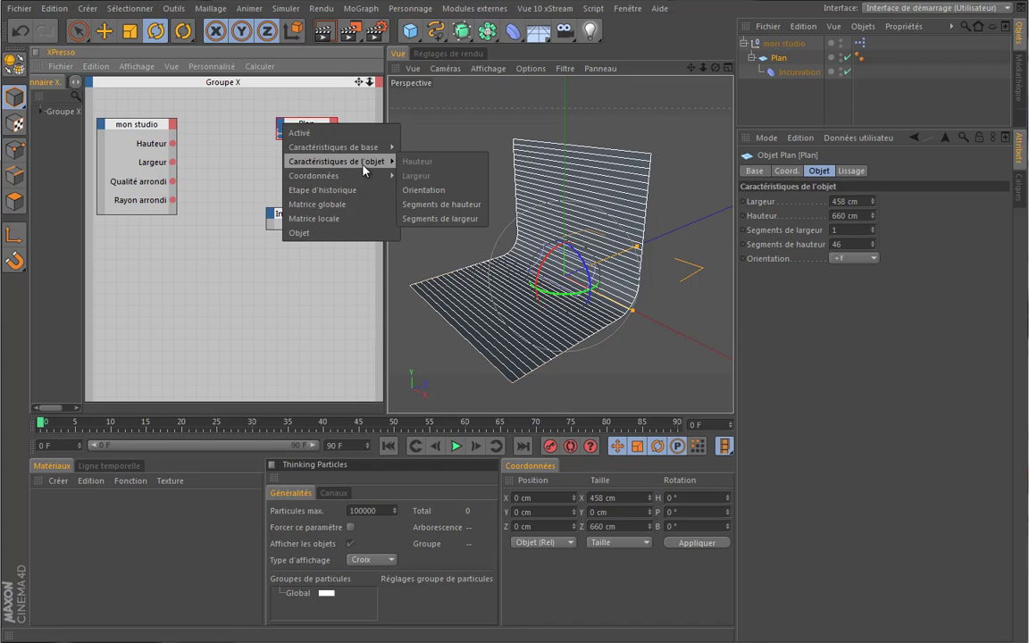
{"action": "left_click", "coordinate": [443, 207]}
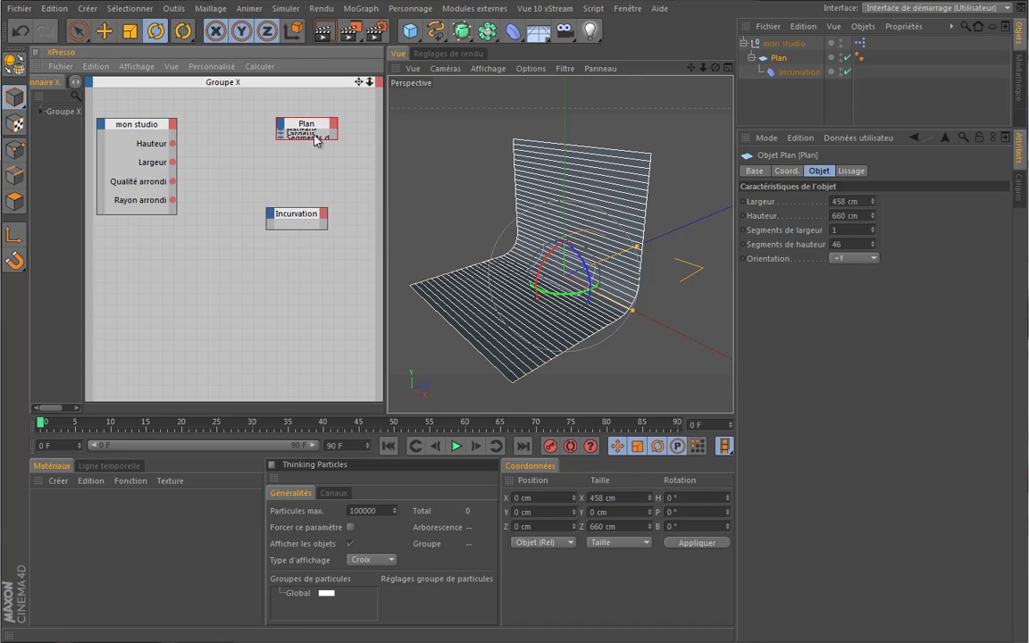
Expand the Plan node and connect mon studio's Hauteur, Largeur and Qualité arrondi outputs to its Hauteur, Largeur and Segments de hauteur inputs.
{"action": "left_click_drag", "start_coordinate": [314, 127], "coordinate": [291, 122]}
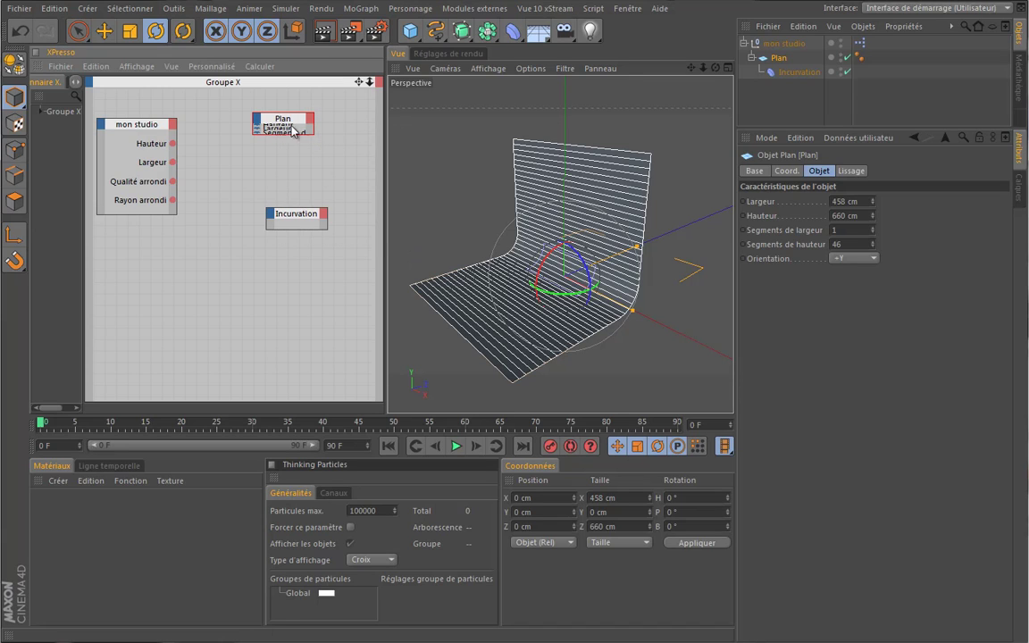
{"action": "double_click", "coordinate": [268, 116]}
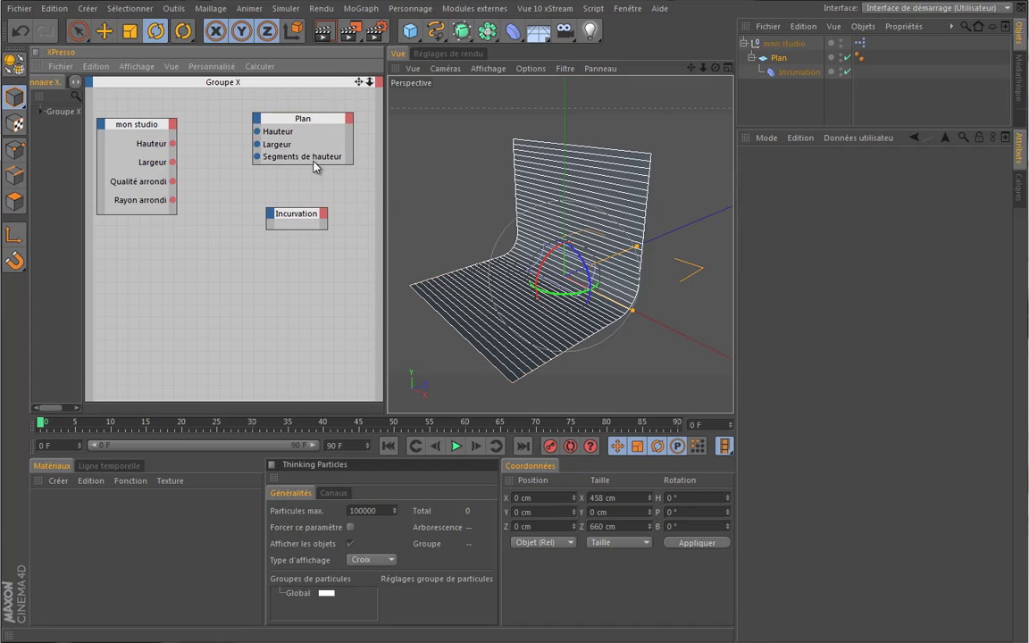
{"action": "left_click_drag", "start_coordinate": [306, 121], "coordinate": [295, 137]}
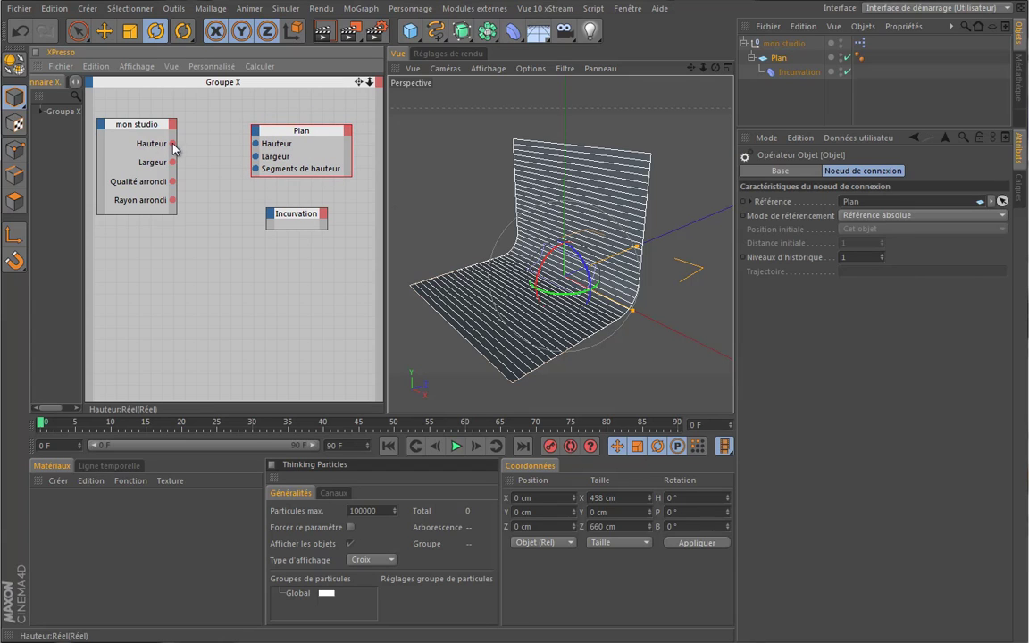
{"action": "left_click_drag", "start_coordinate": [171, 143], "coordinate": [257, 145]}
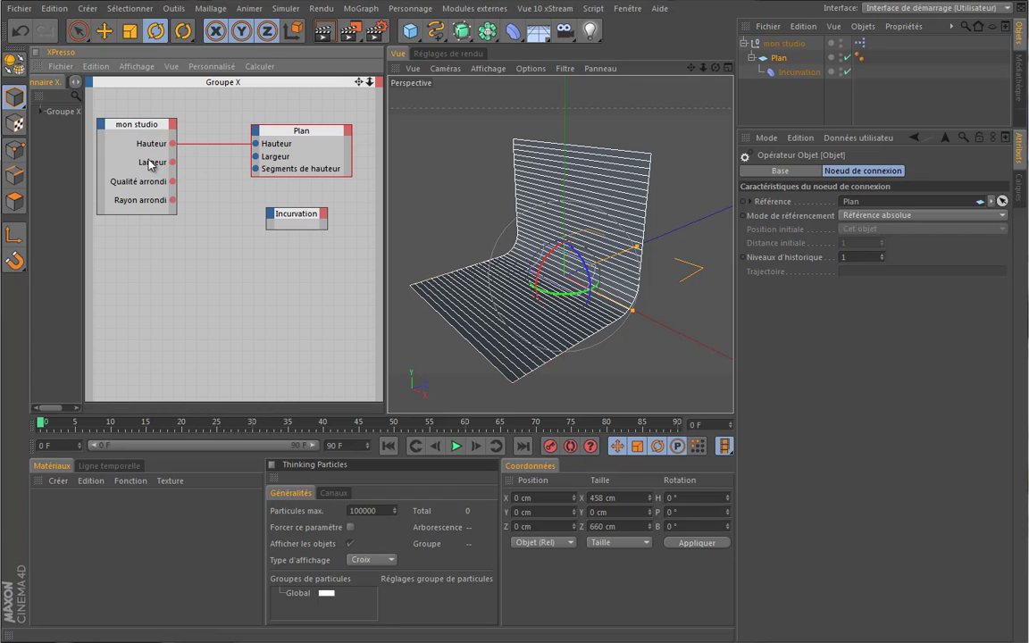
{"action": "left_click_drag", "start_coordinate": [172, 162], "coordinate": [257, 157]}
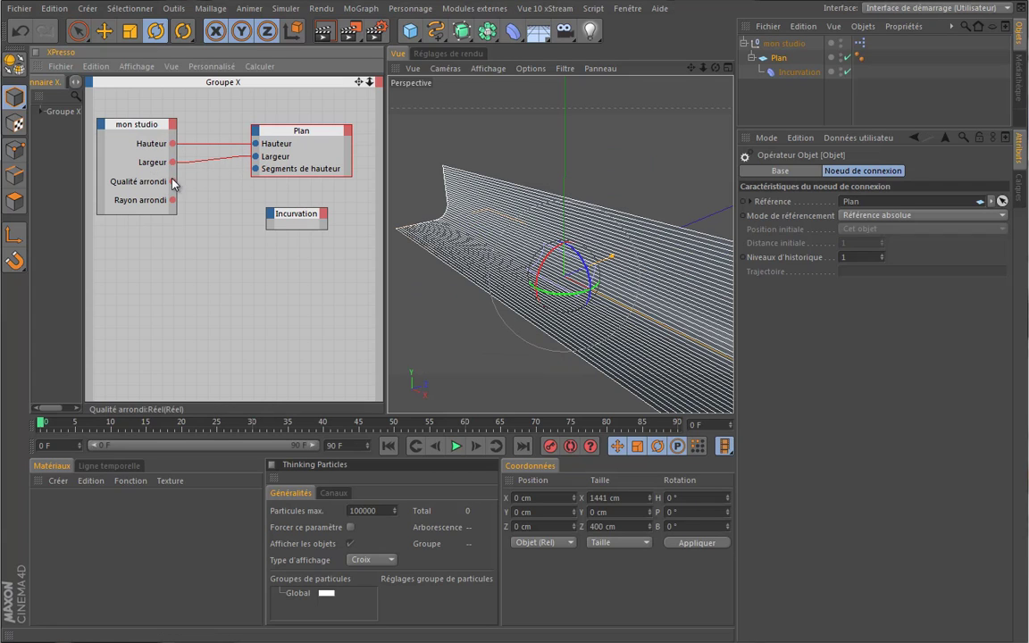
{"action": "left_click_drag", "start_coordinate": [173, 181], "coordinate": [256, 172]}
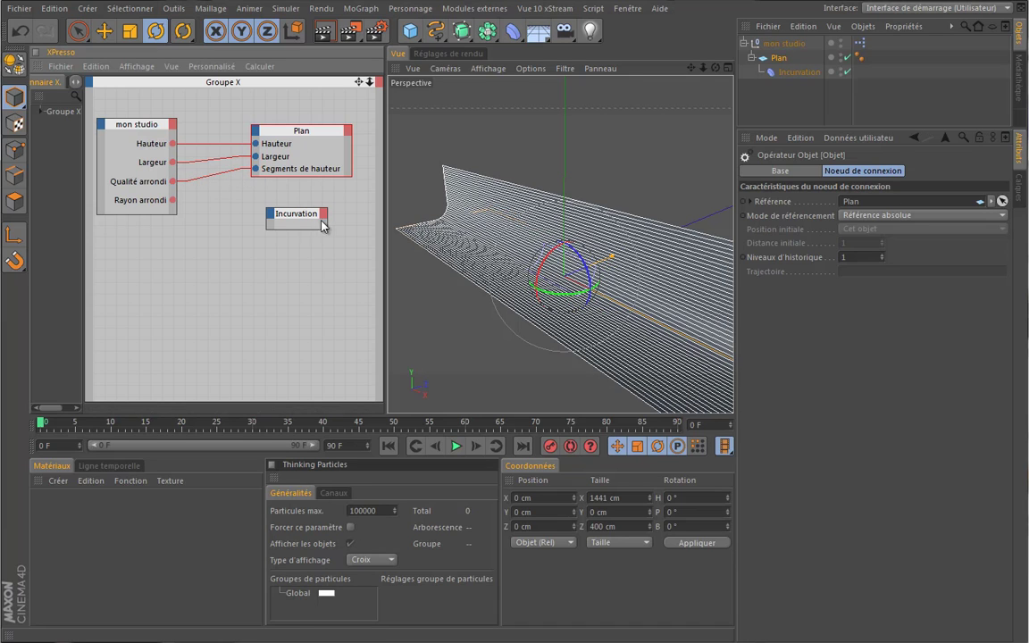
Add a Taille . Y input port to the Incurvation node and connect mon studio's Rayon arrondi output to it.
{"action": "left_click_drag", "start_coordinate": [298, 217], "coordinate": [310, 237]}
{"action": "left_click", "coordinate": [295, 234]}
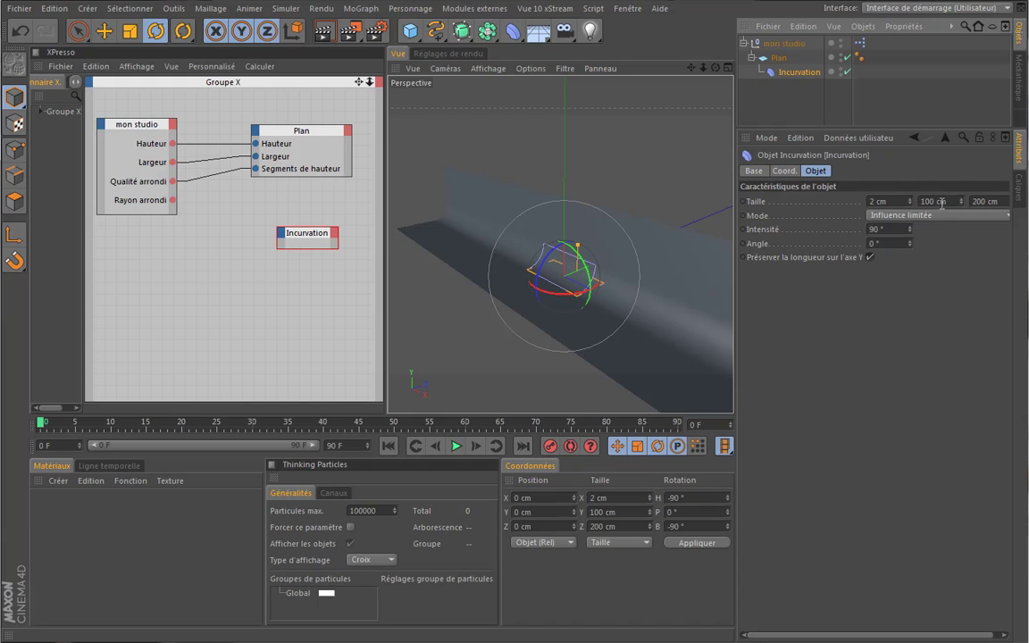
{"action": "left_click", "coordinate": [282, 235]}
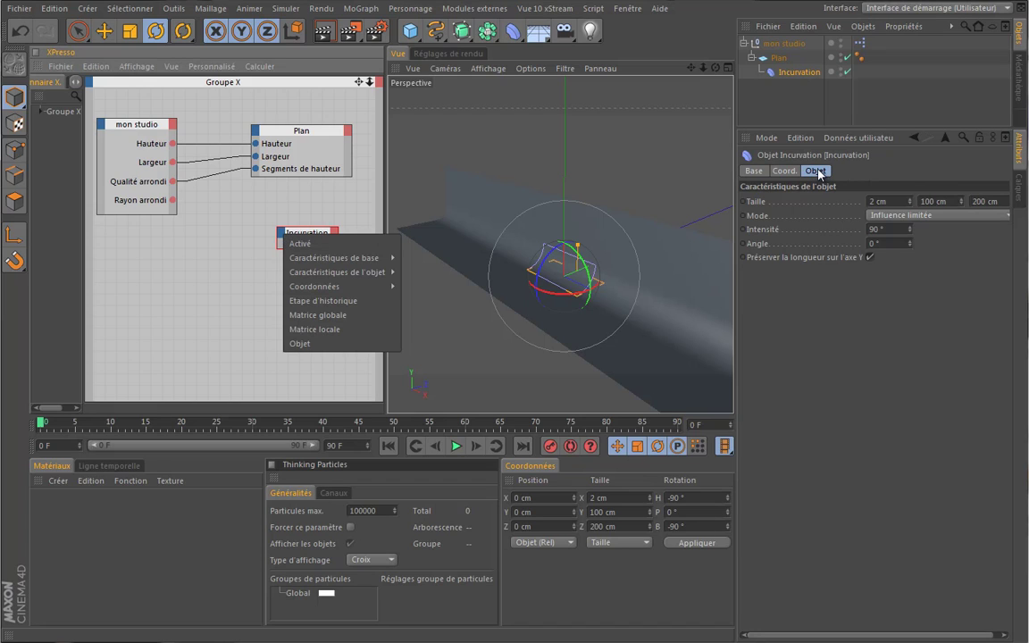
{"action": "mouse_move", "coordinate": [366, 270]}
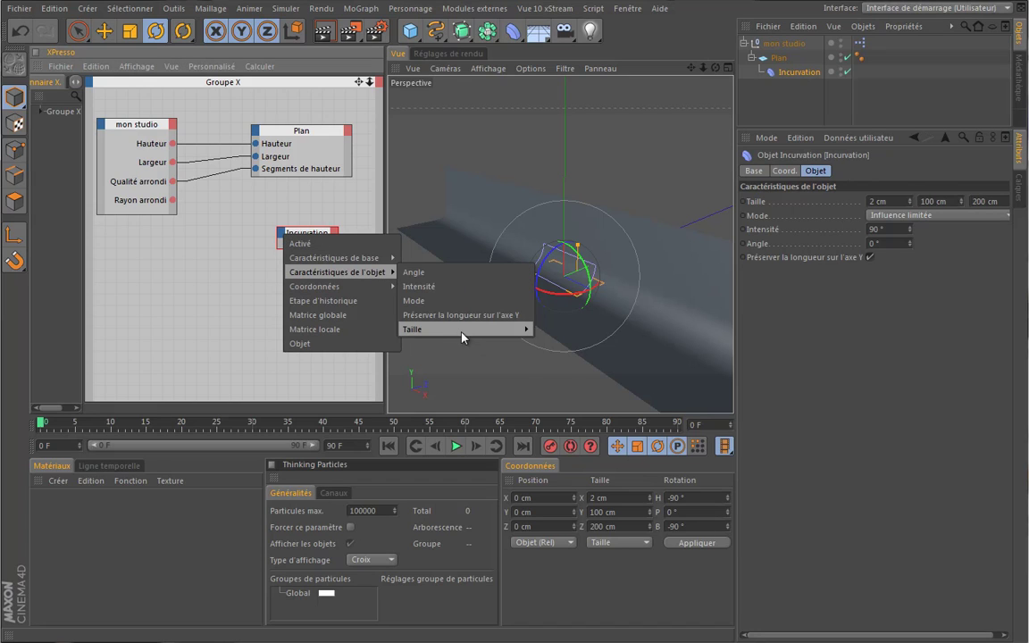
{"action": "mouse_move", "coordinate": [465, 337]}
{"action": "left_click", "coordinate": [550, 357]}
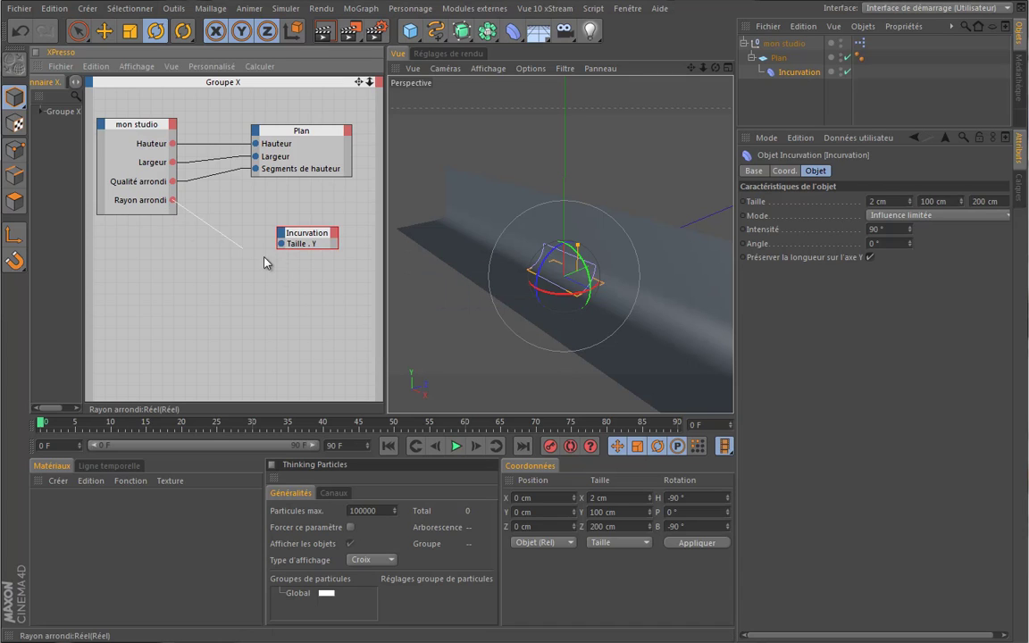
{"action": "left_click_drag", "start_coordinate": [264, 262], "coordinate": [297, 233]}
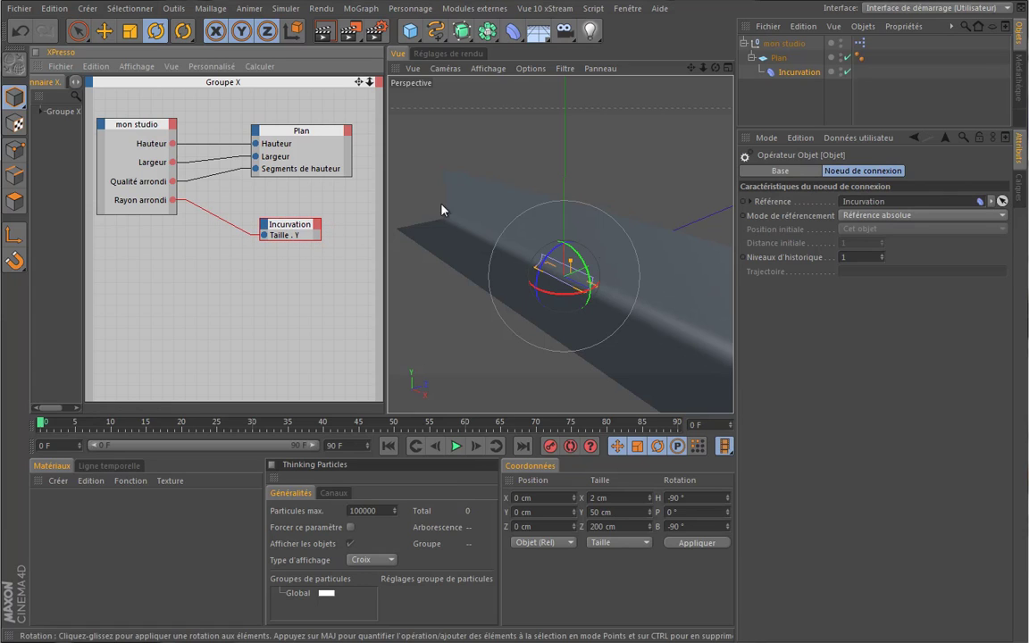
Set the mon studio user data to Largeur 488, Hauteur 572, Qualité arrondi 71 and Rayon arrondi 47.
{"action": "left_click", "coordinate": [780, 42]}
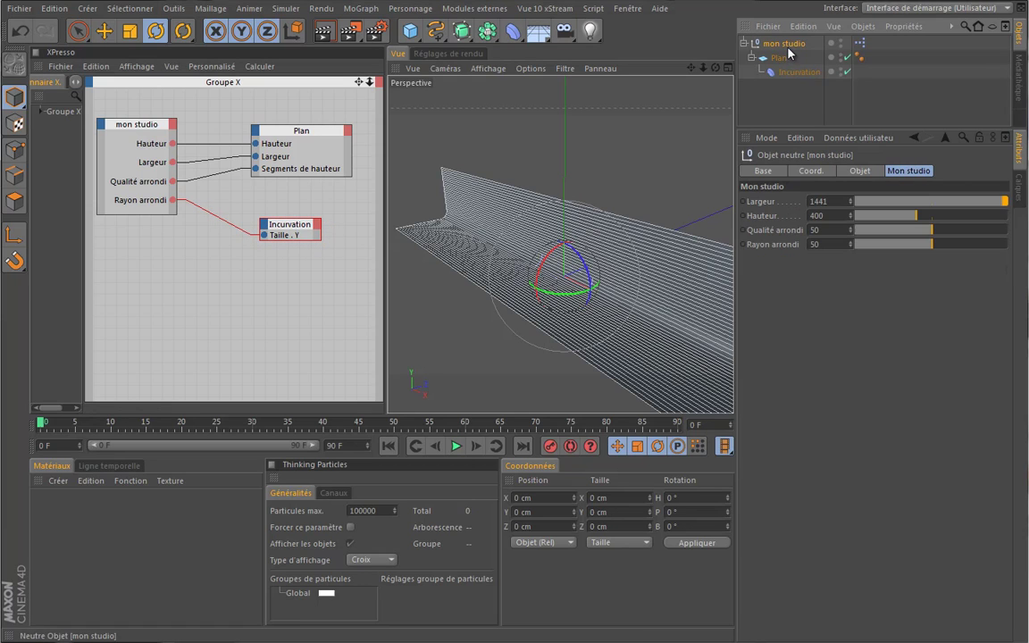
{"action": "left_click", "coordinate": [920, 200]}
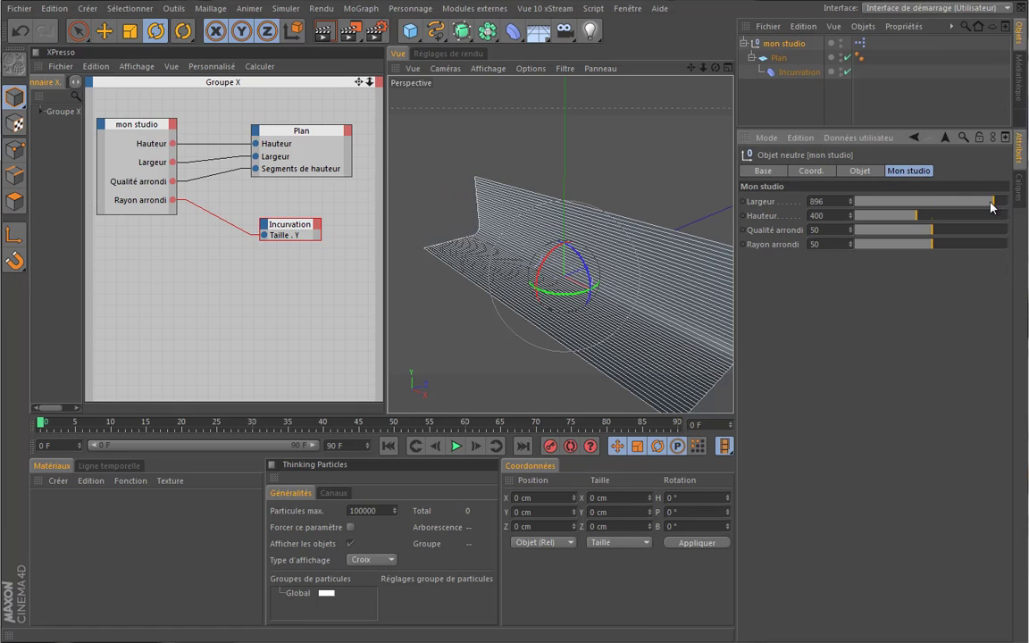
{"action": "left_click_drag", "start_coordinate": [928, 199], "coordinate": [927, 259]}
{"action": "left_click", "coordinate": [917, 215]}
{"action": "left_click", "coordinate": [952, 230]}
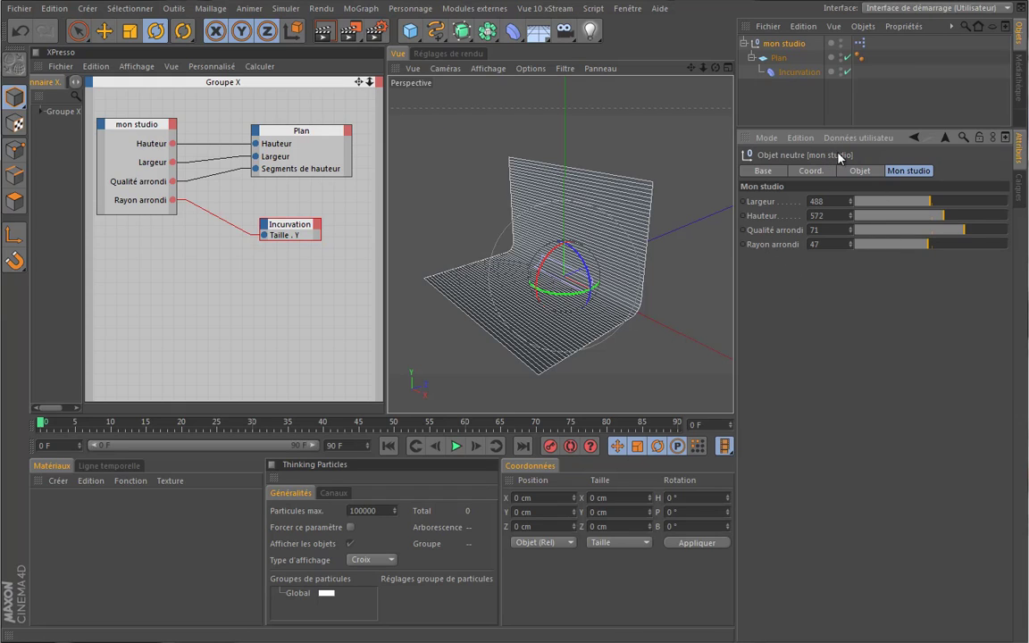
Add a user data group named Dimension inside the Mon studio group.
{"action": "left_click", "coordinate": [871, 143]}
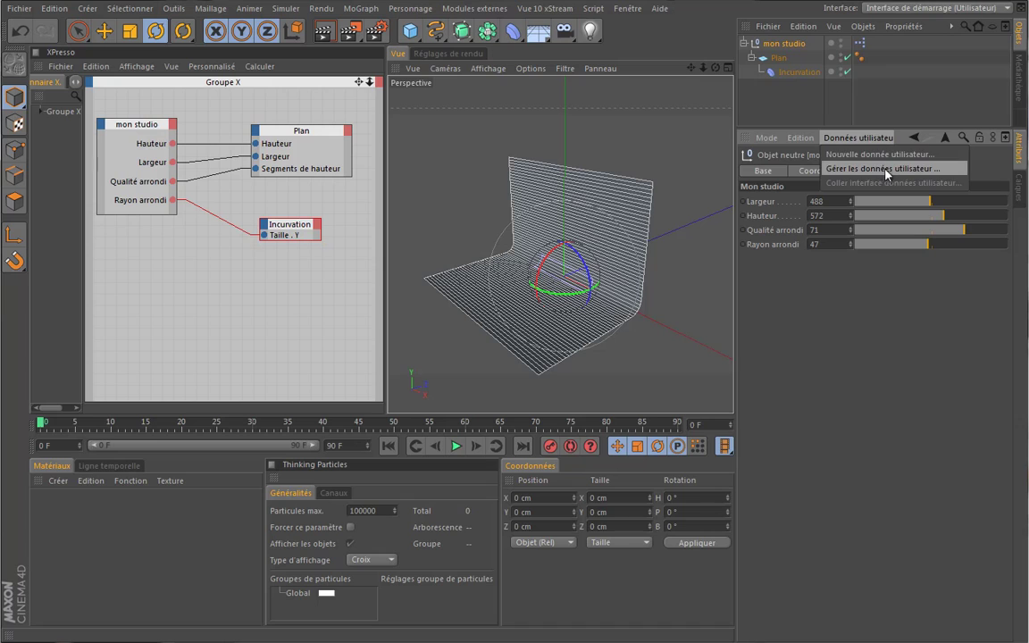
{"action": "left_click", "coordinate": [882, 169]}
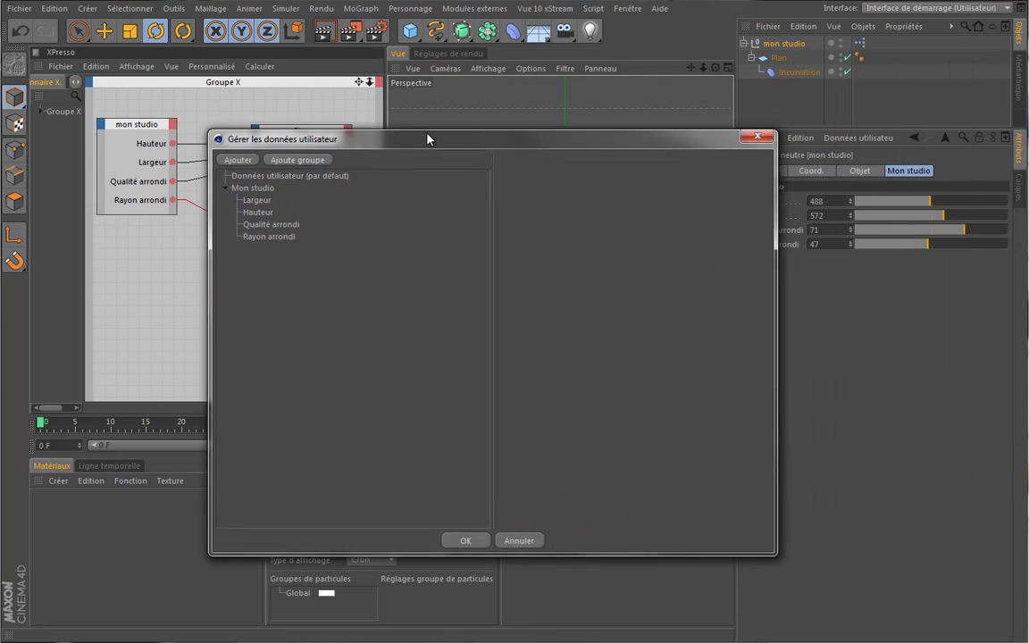
{"action": "left_click", "coordinate": [238, 185]}
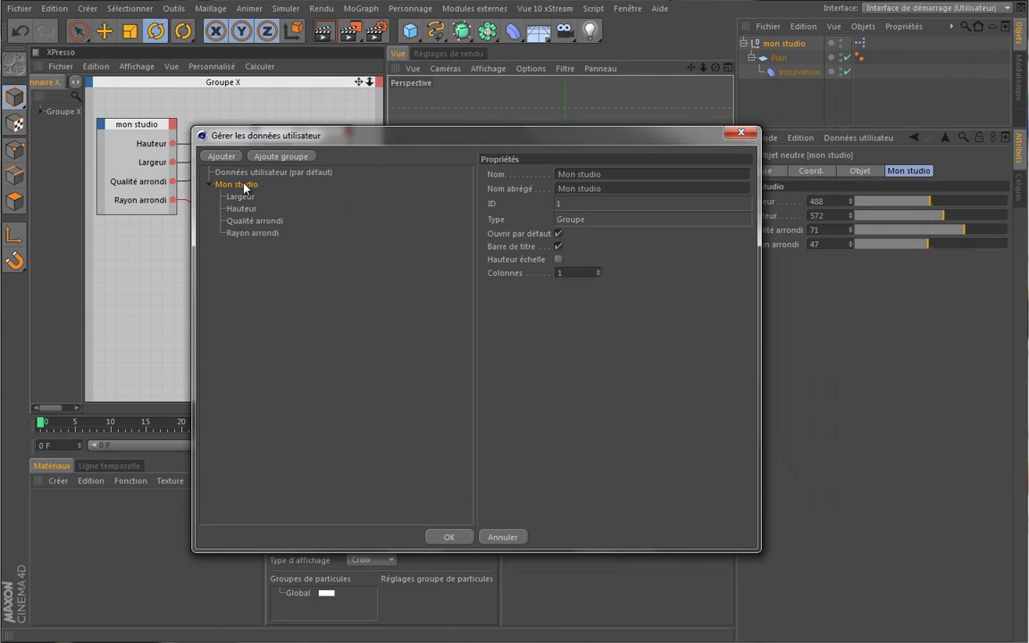
{"action": "right_click", "coordinate": [243, 187]}
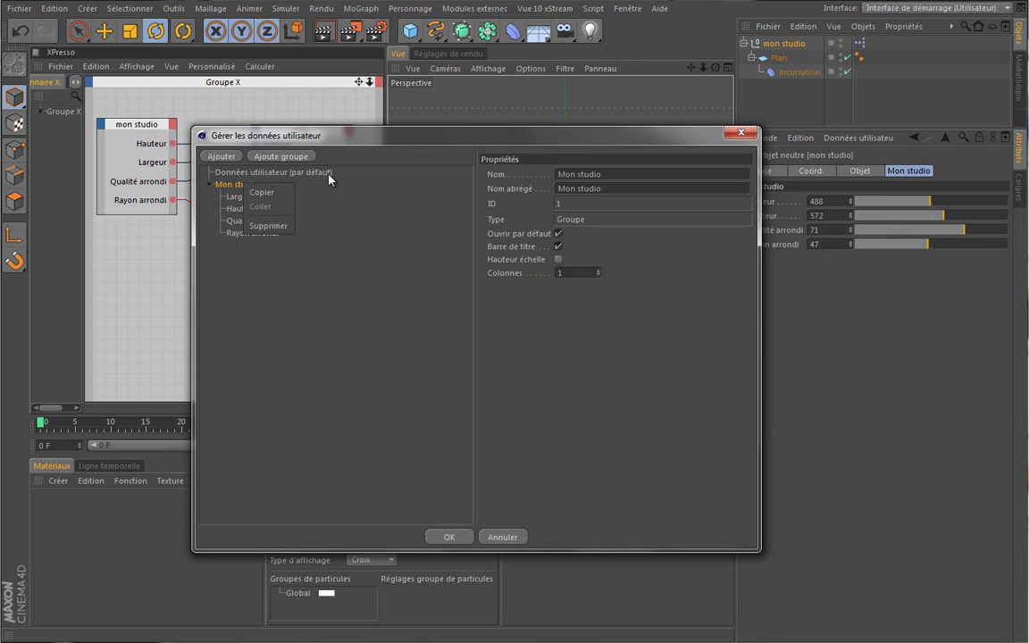
{"action": "left_click", "coordinate": [299, 157]}
{"action": "left_click", "coordinate": [302, 157]}
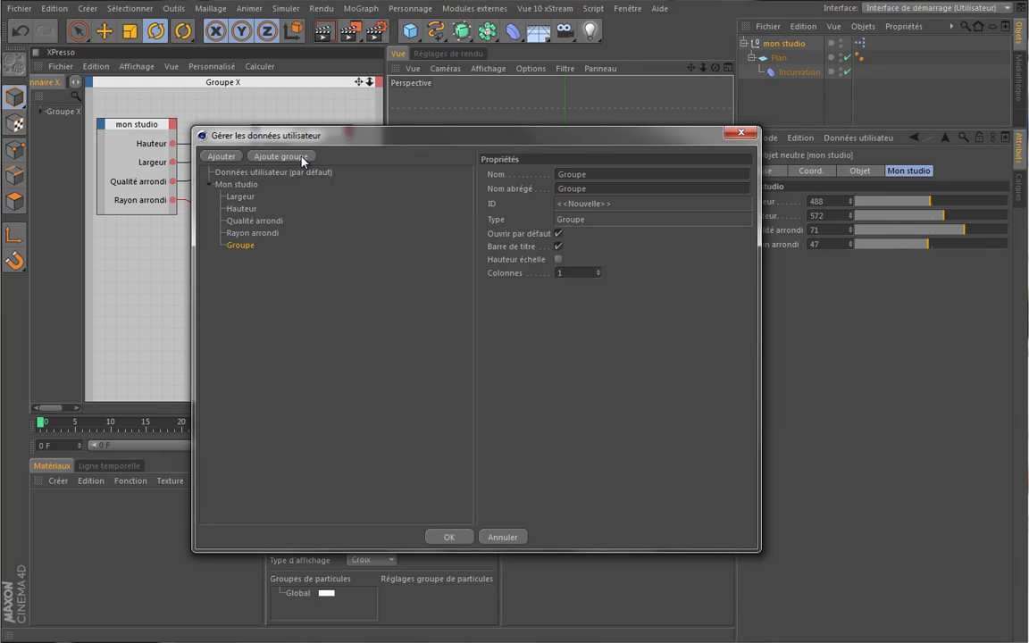
{"action": "double_click", "coordinate": [603, 174]}
{"action": "type", "text": "Dimension"}
{"action": "key", "text": "Return"}
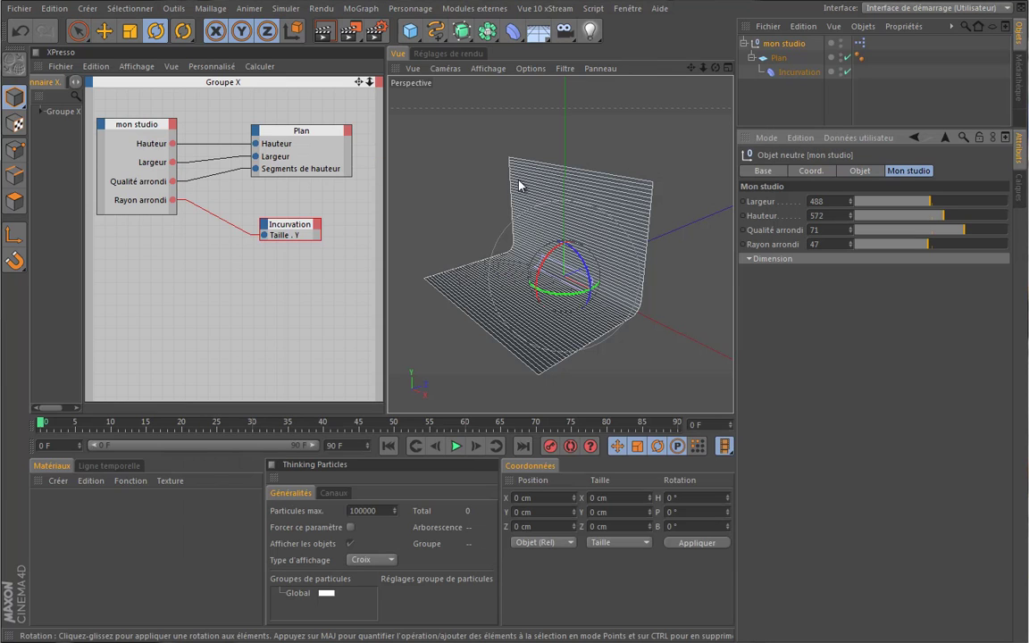
Reopen the user data manager and nest Hauteur and Largeur inside the Dimension group.
{"action": "left_click", "coordinate": [858, 138]}
{"action": "left_click", "coordinate": [786, 166]}
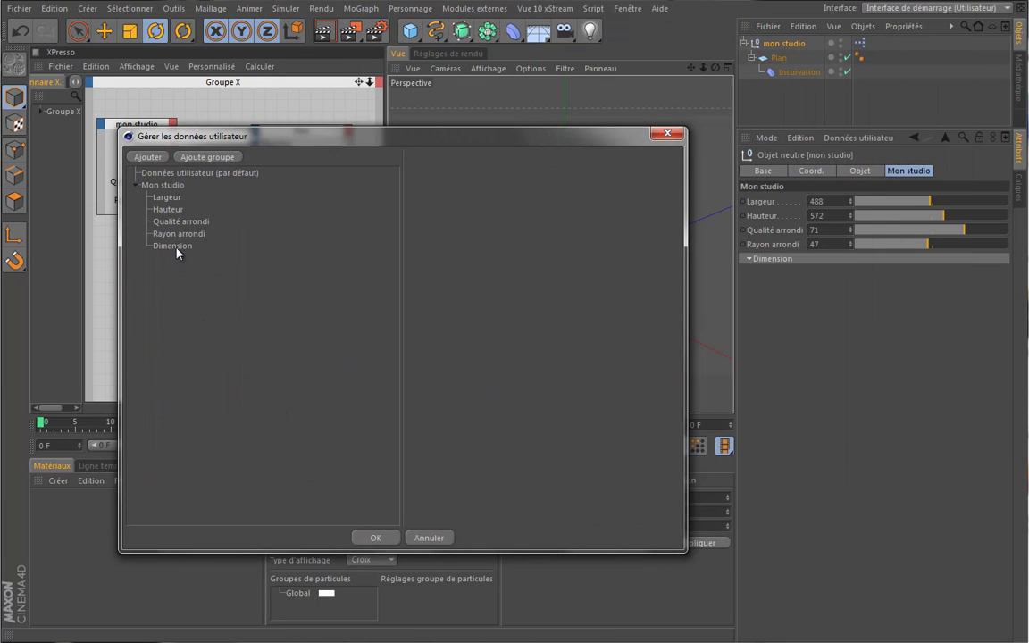
{"action": "left_click", "coordinate": [175, 247]}
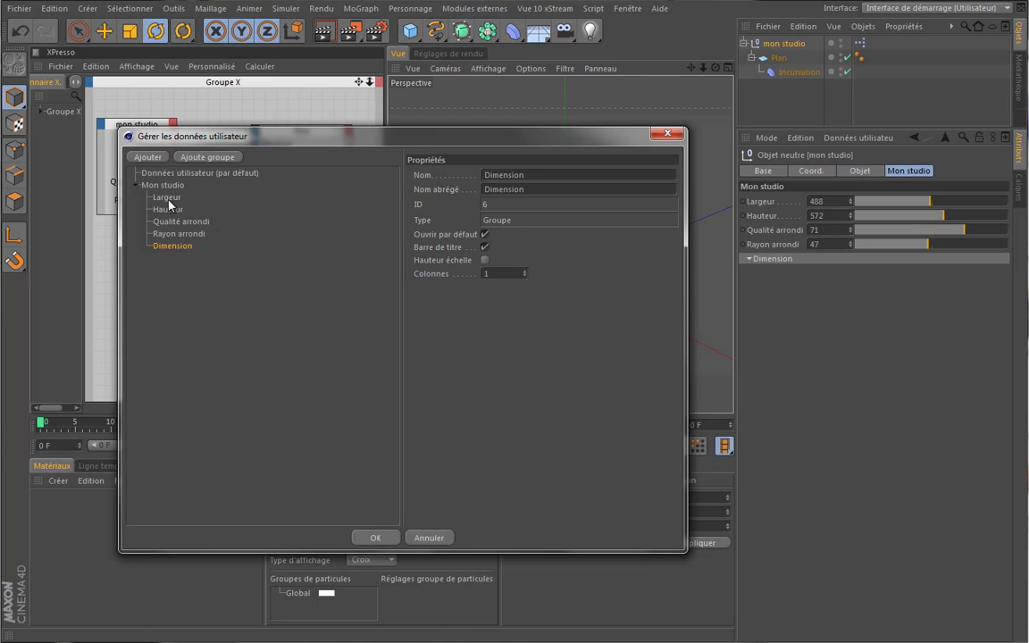
{"action": "left_click_drag", "start_coordinate": [170, 210], "coordinate": [183, 249]}
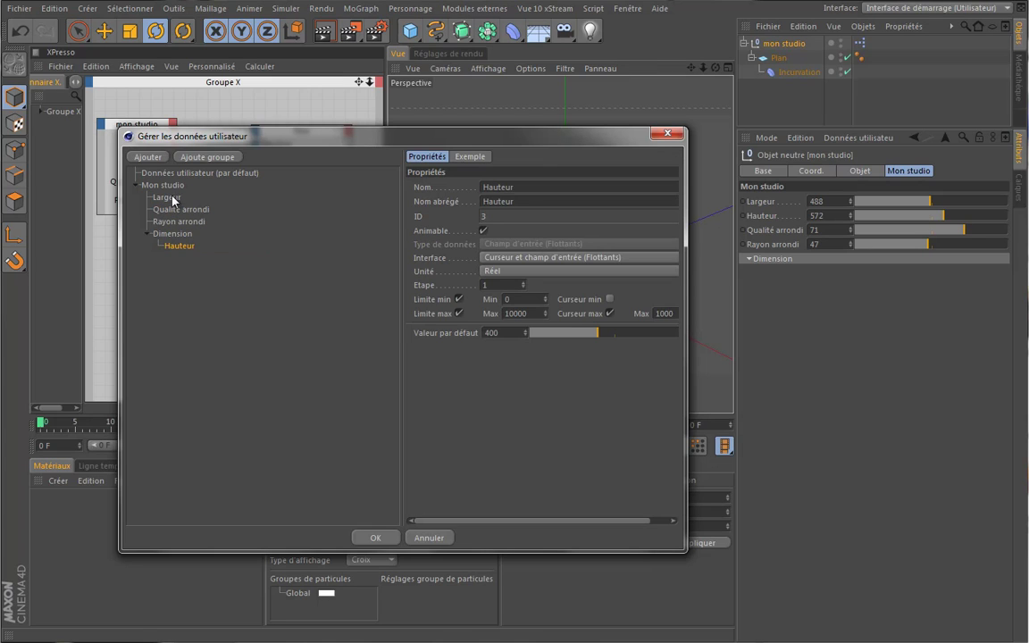
{"action": "left_click_drag", "start_coordinate": [173, 198], "coordinate": [192, 253]}
Add an Arrondi group directly under Mon studio and nest Rayon arrondi and Qualité arrondi in it, with Rayon arrondi first.
{"action": "left_click", "coordinate": [185, 156]}
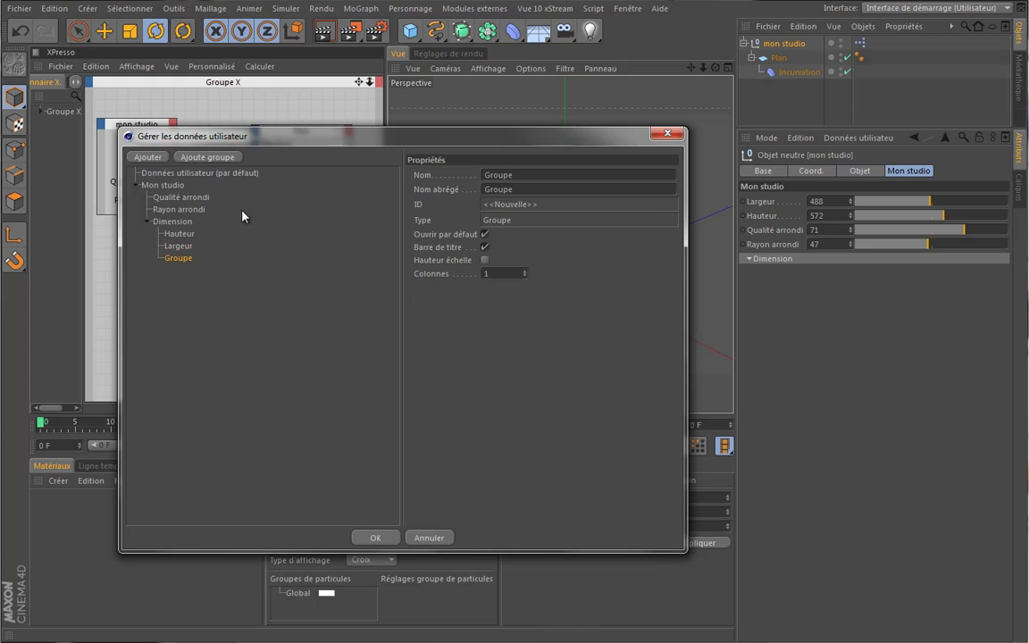
{"action": "double_click", "coordinate": [537, 176]}
{"action": "type", "text": "Arrondi"}
{"action": "key", "text": "Tab"}
{"action": "left_click_drag", "start_coordinate": [180, 260], "coordinate": [193, 214]}
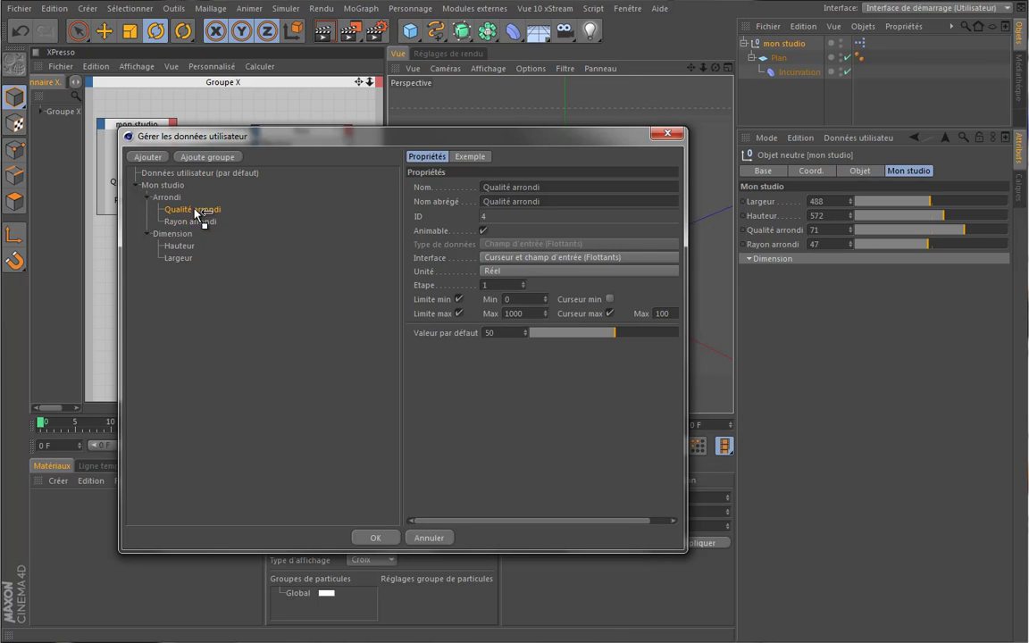
{"action": "left_click", "coordinate": [202, 211]}
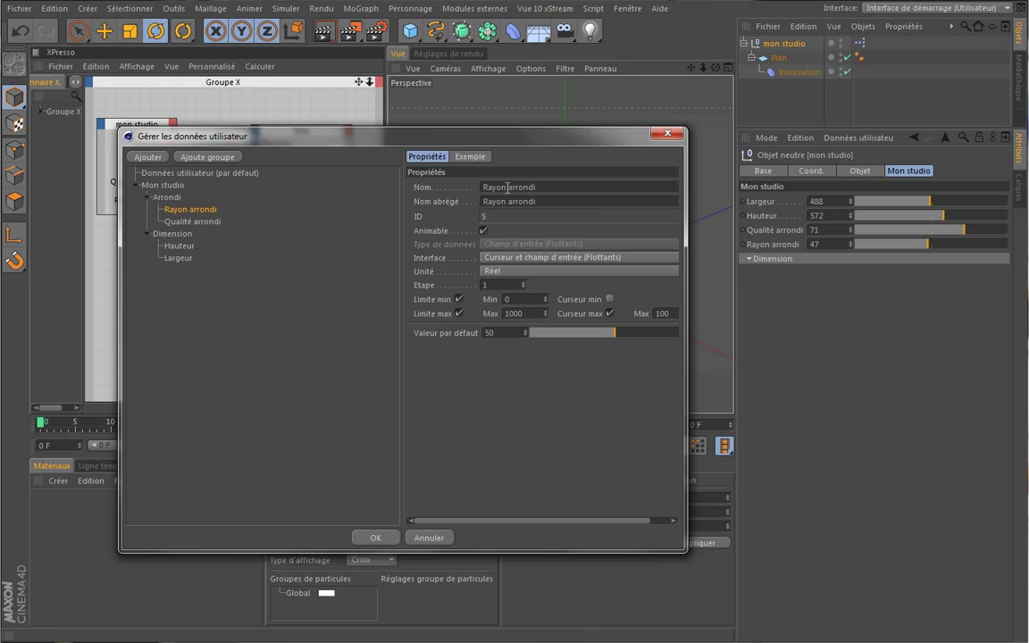
Shorten the names of the two Arrondi parameters to Rayon and Qualité.
{"action": "left_click_drag", "start_coordinate": [507, 188], "coordinate": [606, 186]}
{"action": "key", "text": "BackSpace"}
{"action": "key", "text": "Tab"}
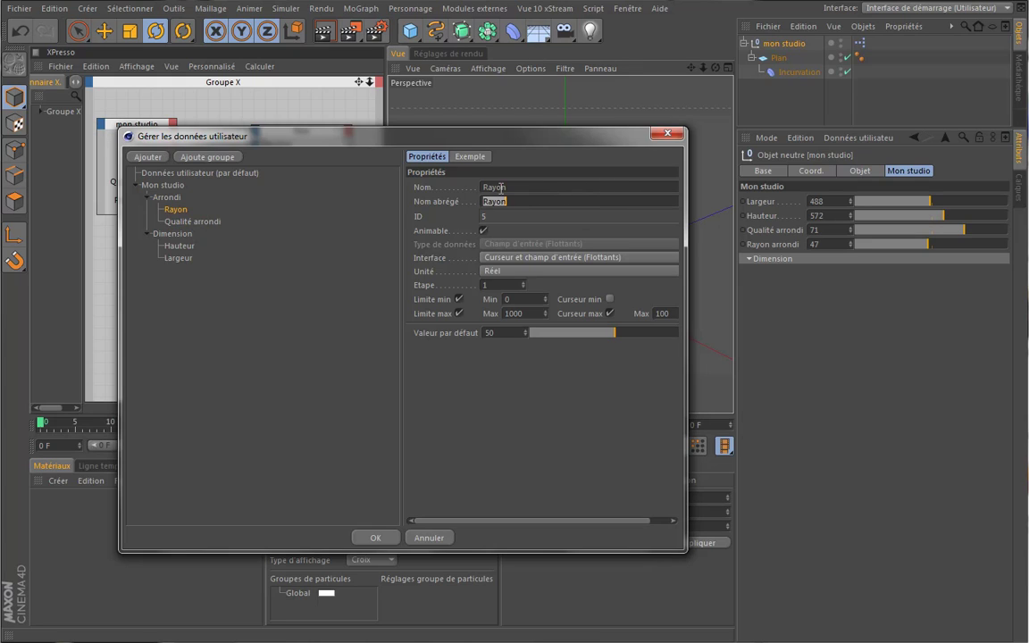
{"action": "left_click", "coordinate": [198, 223]}
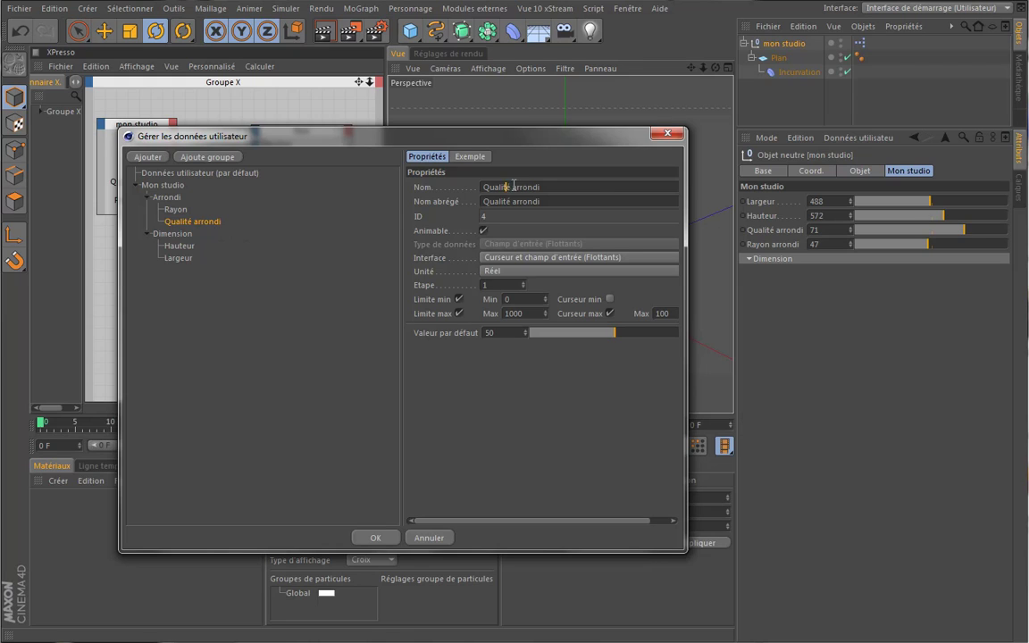
{"action": "left_click_drag", "start_coordinate": [506, 186], "coordinate": [594, 185]}
{"action": "type", "text": "é"}
{"action": "key", "text": "Tab"}
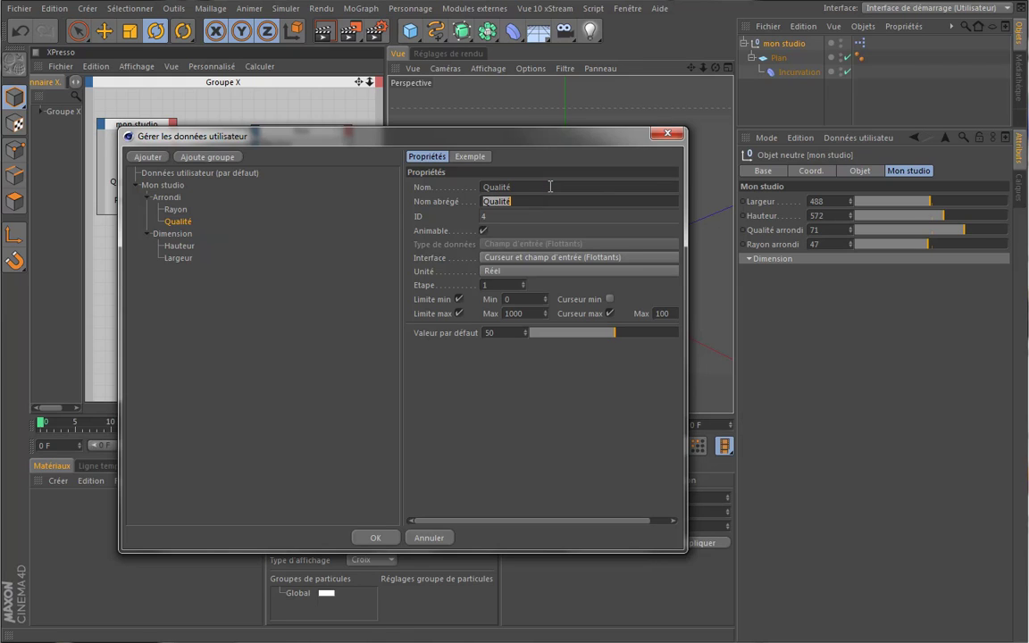
Place the Dimension group above Arrondi in the user data hierarchy and apply the reorganized interface.
{"action": "left_click_drag", "start_coordinate": [149, 230], "coordinate": [163, 174]}
{"action": "left_click", "coordinate": [148, 197]}
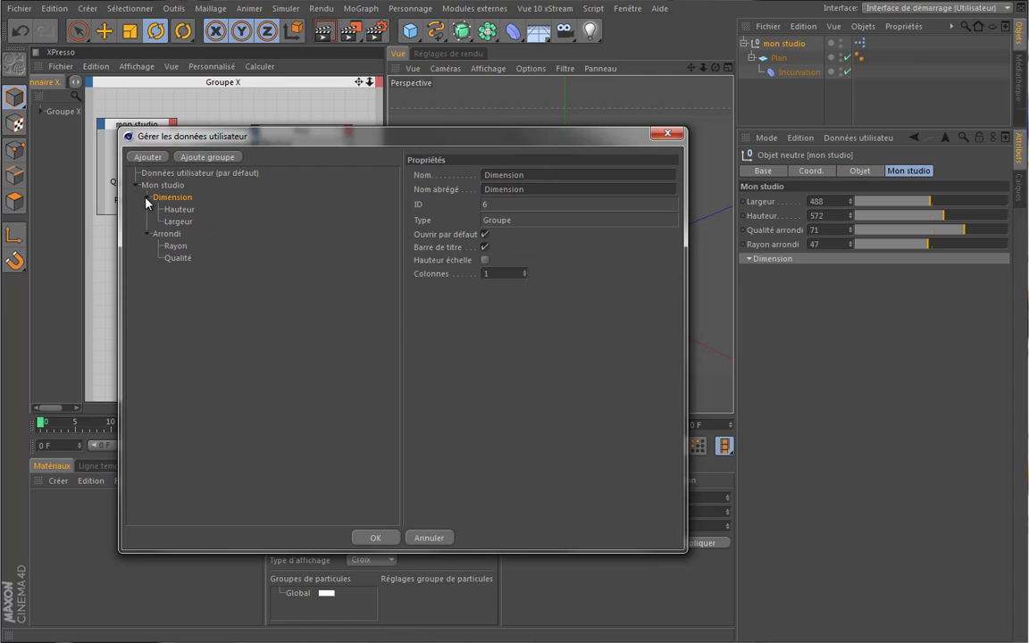
{"action": "left_click", "coordinate": [376, 537]}
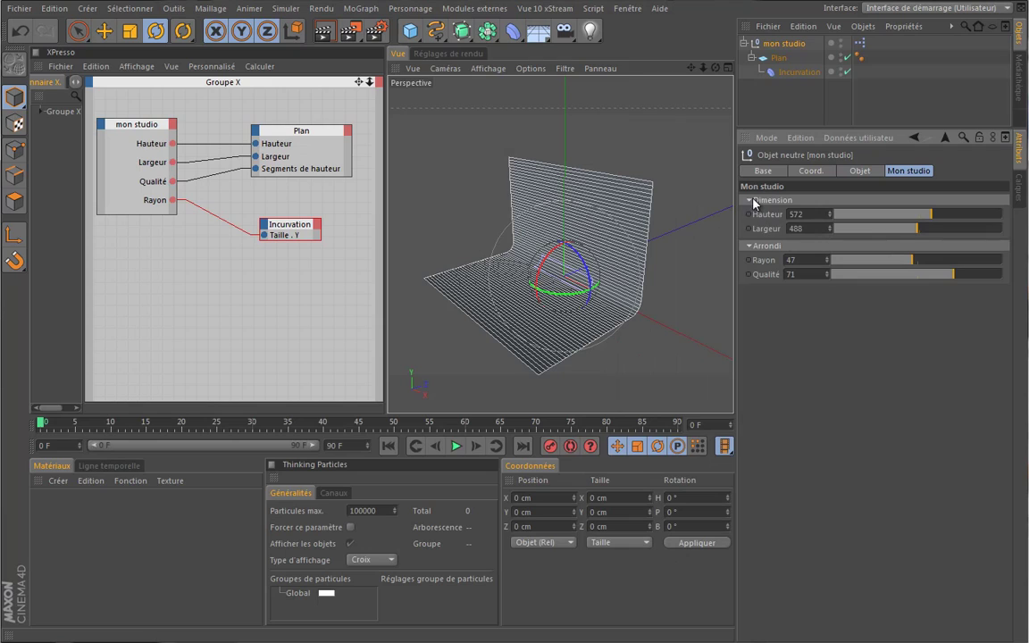
{"action": "left_click", "coordinate": [749, 249]}
{"action": "left_click", "coordinate": [748, 250]}
Move the Incurvation node up just beneath the Plan node and narrow the XPresso editor to enlarge the 3D view.
{"action": "left_click_drag", "start_coordinate": [717, 71], "coordinate": [624, 123]}
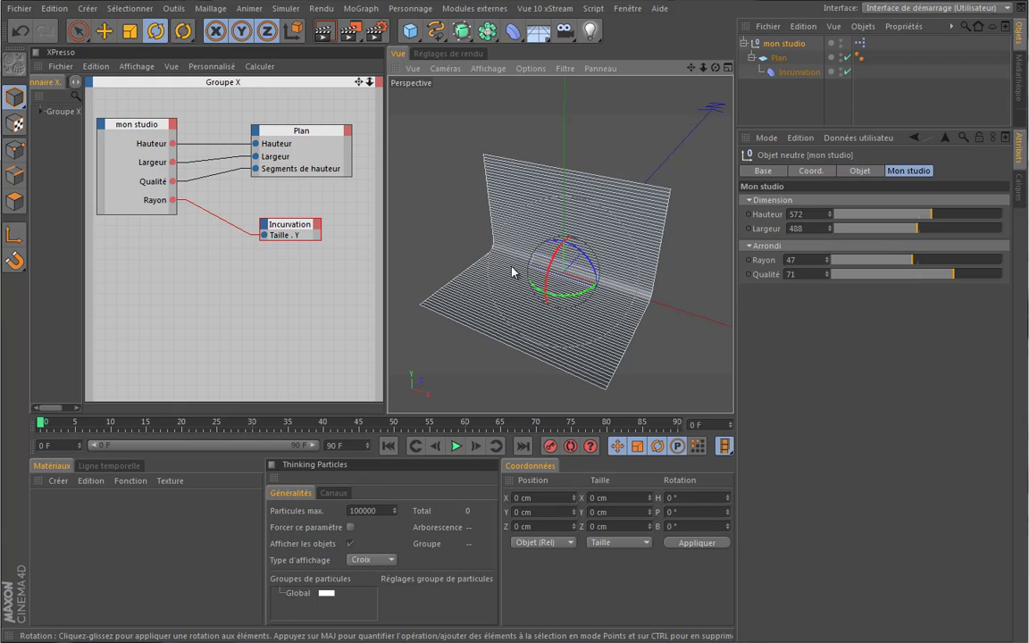
{"action": "left_click_drag", "start_coordinate": [295, 230], "coordinate": [284, 207]}
{"action": "left_click_drag", "start_coordinate": [383, 162], "coordinate": [347, 166]}
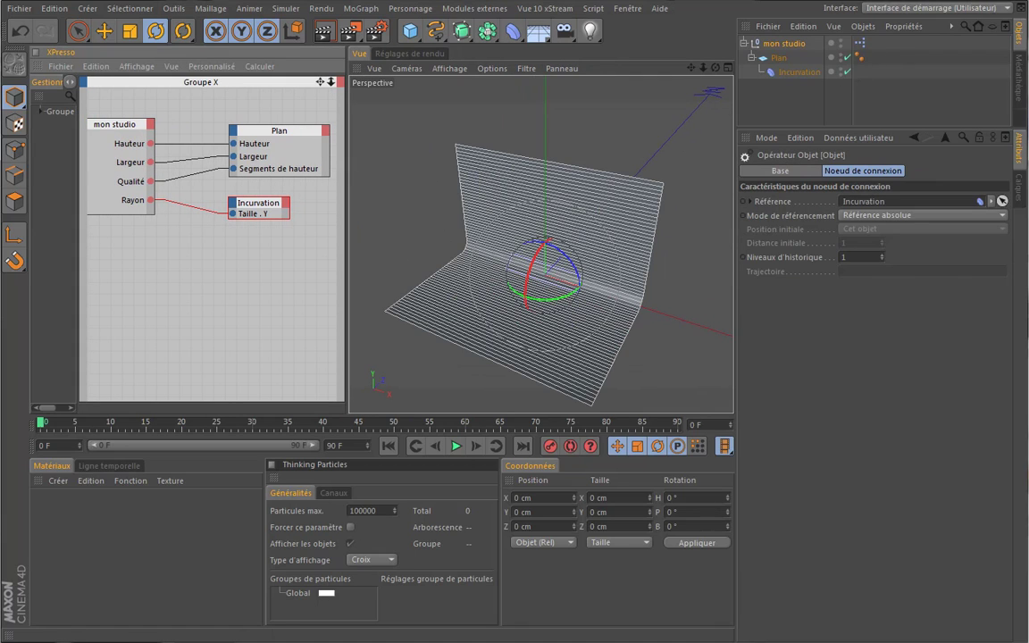
Add an area light (Eclairage de surface) to the scene.
{"action": "left_click", "coordinate": [590, 31]}
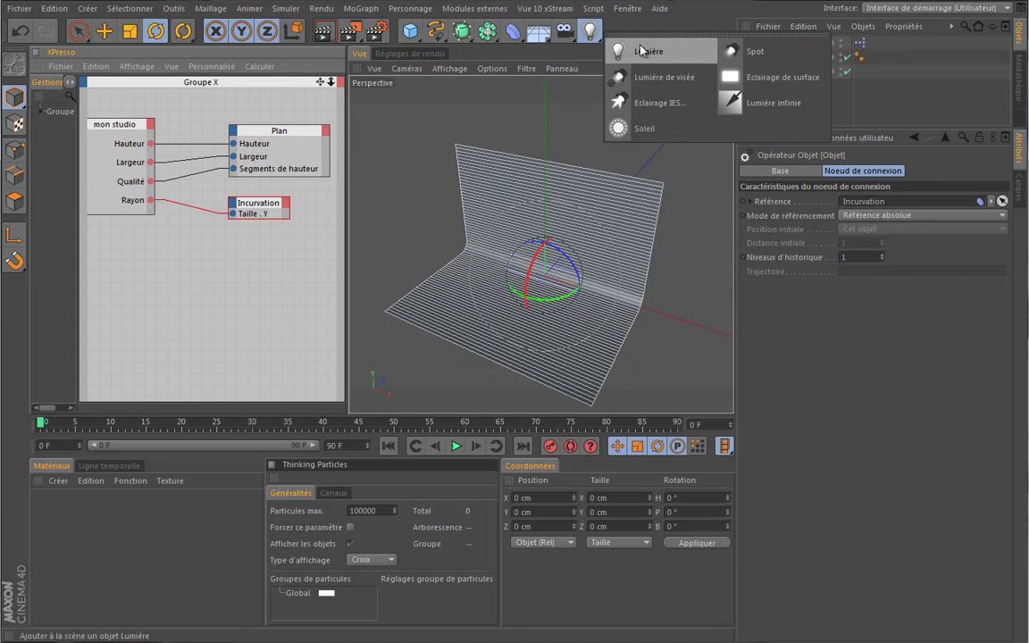
{"action": "left_click", "coordinate": [778, 77]}
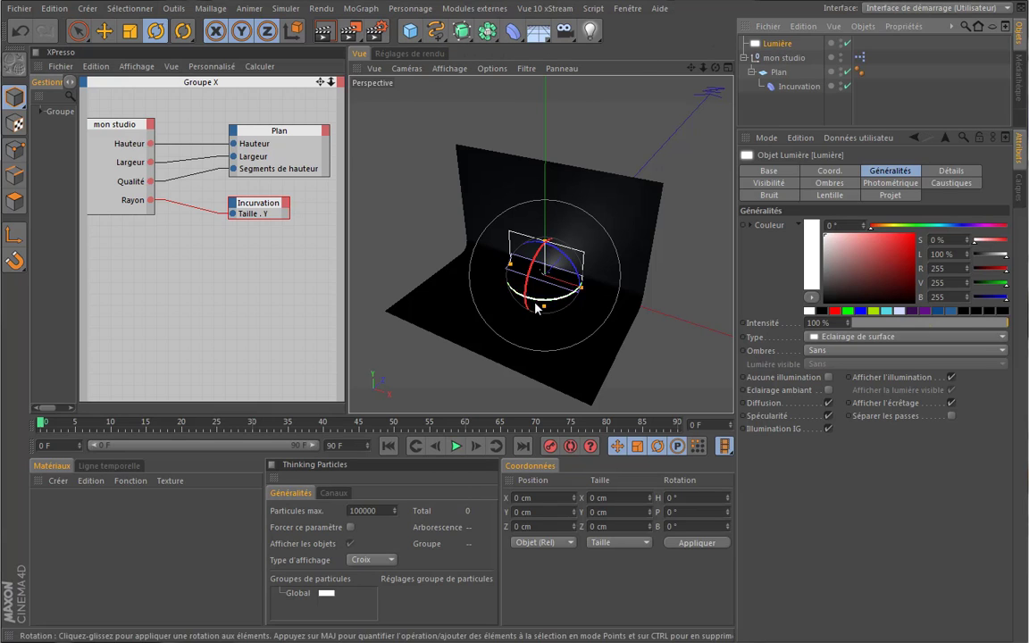
Rename the area light as Lumière gauche.
{"action": "double_click", "coordinate": [778, 42]}
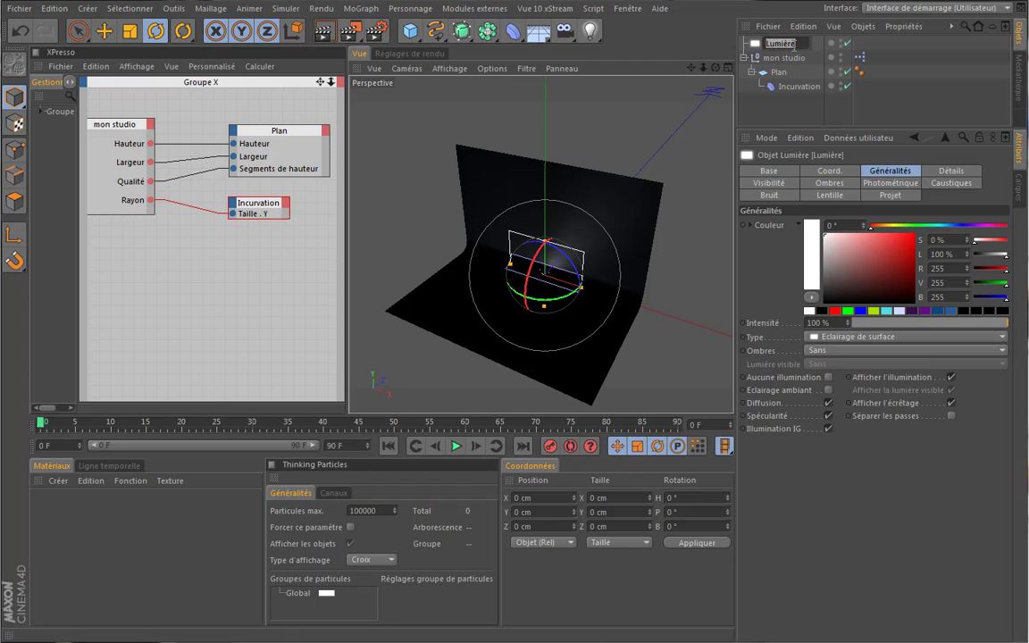
{"action": "left_click", "coordinate": [807, 43]}
{"action": "type", "text": "gauche"}
{"action": "key", "text": "Return"}
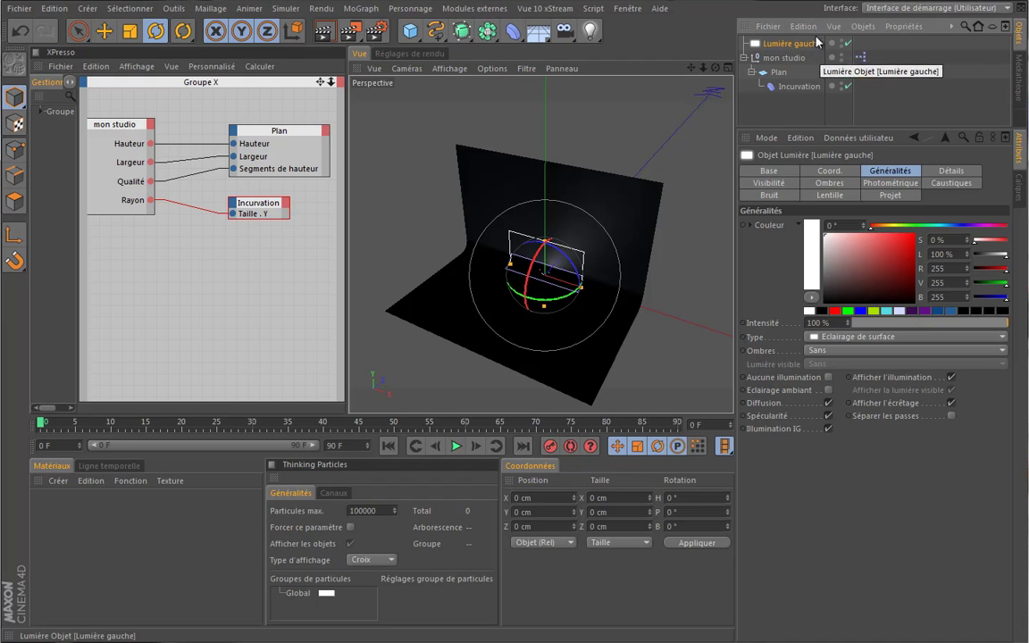
Rotate Lumière gauche to a heading of -90° and move it beside the backdrop to about X -334, Y 63, Z -45 cm.
{"action": "left_click", "coordinate": [155, 31]}
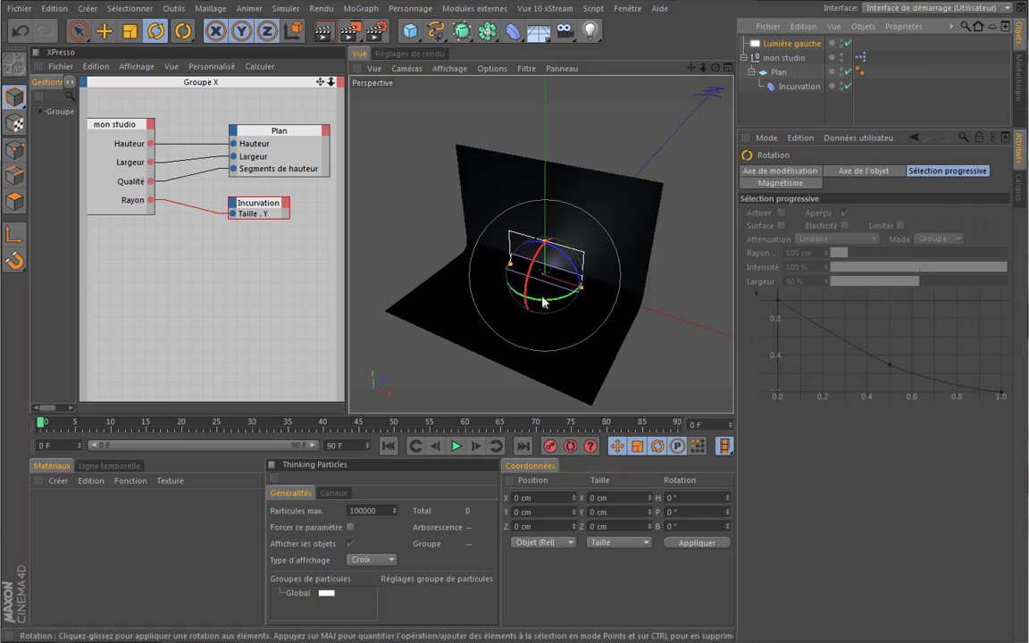
{"action": "left_click_drag", "start_coordinate": [529, 302], "coordinate": [491, 293]}
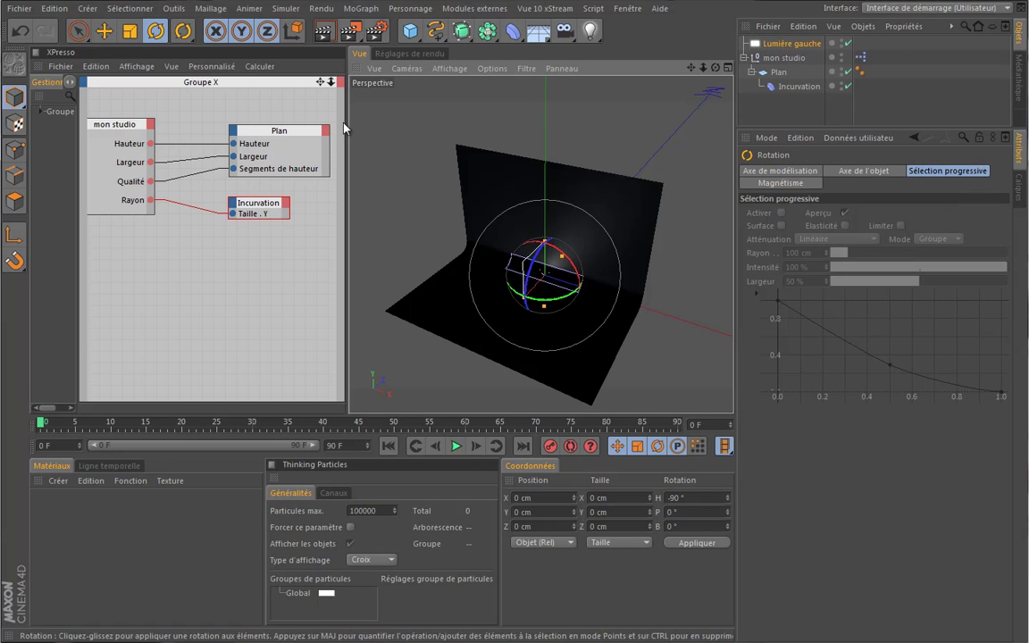
{"action": "left_click", "coordinate": [104, 32]}
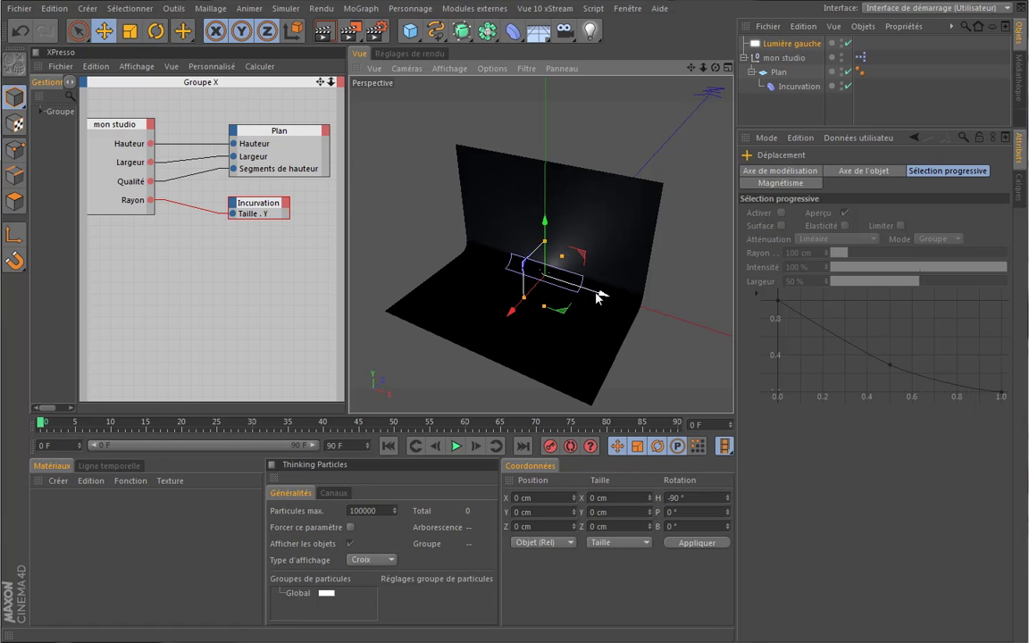
{"action": "left_click_drag", "start_coordinate": [589, 295], "coordinate": [480, 258]}
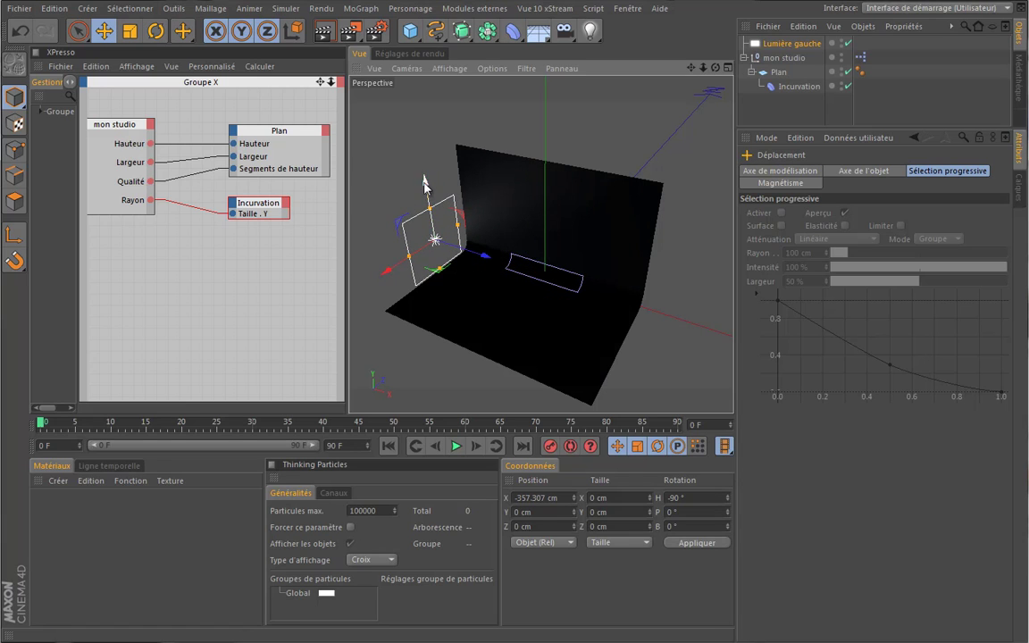
{"action": "left_click_drag", "start_coordinate": [423, 189], "coordinate": [420, 168]}
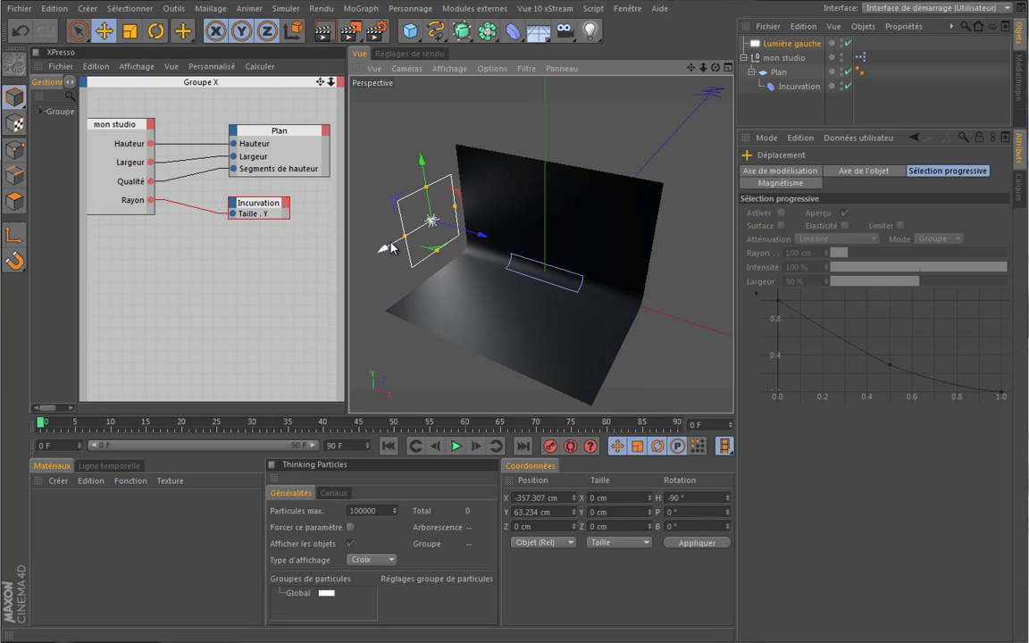
{"action": "left_click_drag", "start_coordinate": [384, 247], "coordinate": [446, 234]}
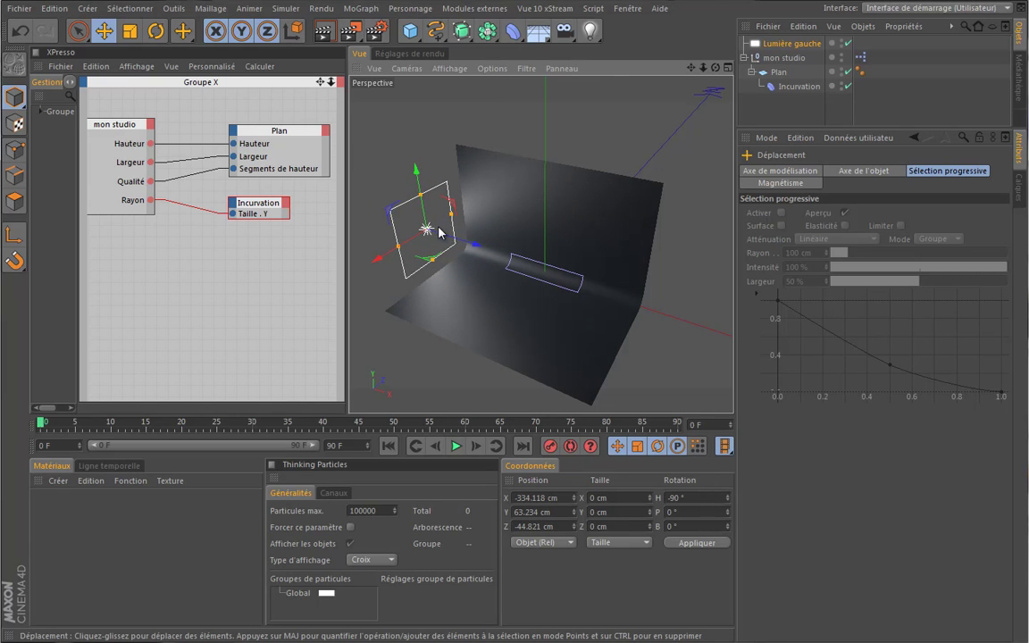
Raise Lumière gauche and shift it away from the backdrop's back wall, to about Y 136 cm and Z -140 cm.
{"action": "left_click_drag", "start_coordinate": [536, 268], "coordinate": [485, 302], "text": "alt"}
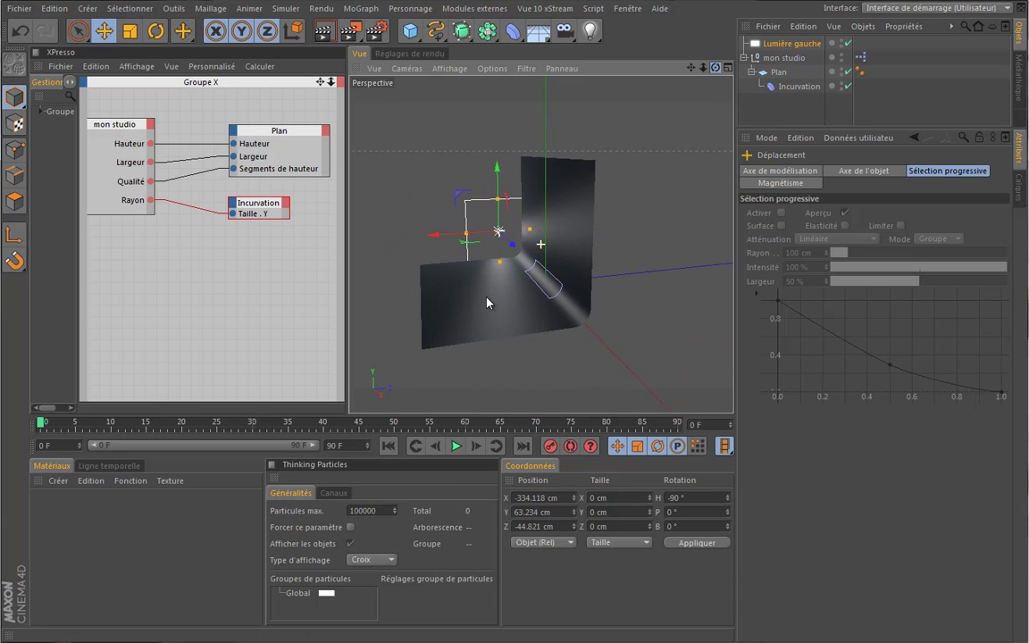
{"action": "left_click_drag", "start_coordinate": [497, 179], "coordinate": [497, 143]}
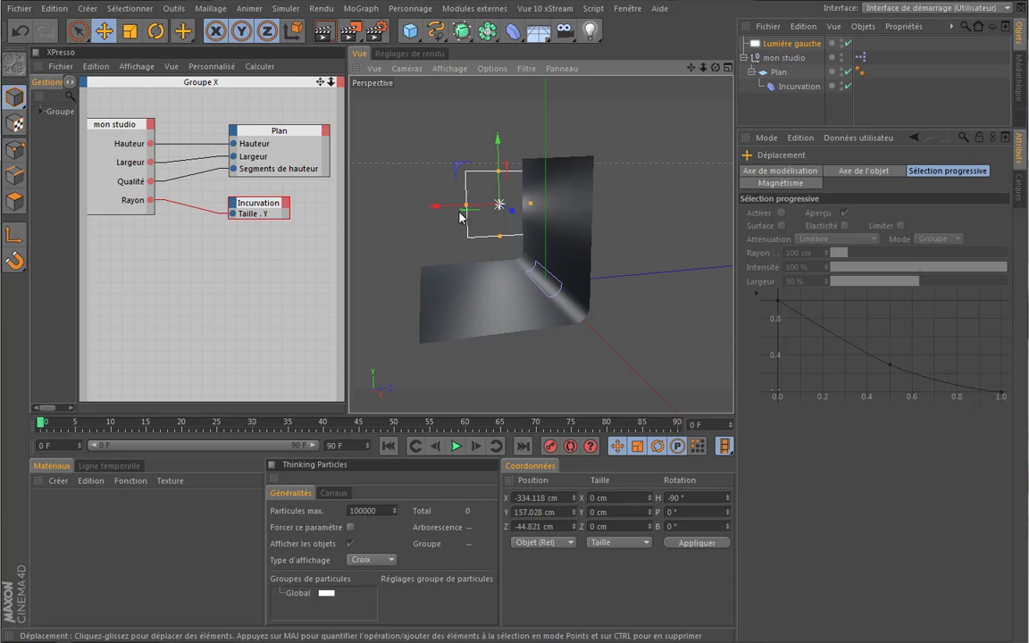
{"action": "middle_click", "coordinate": [538, 248]}
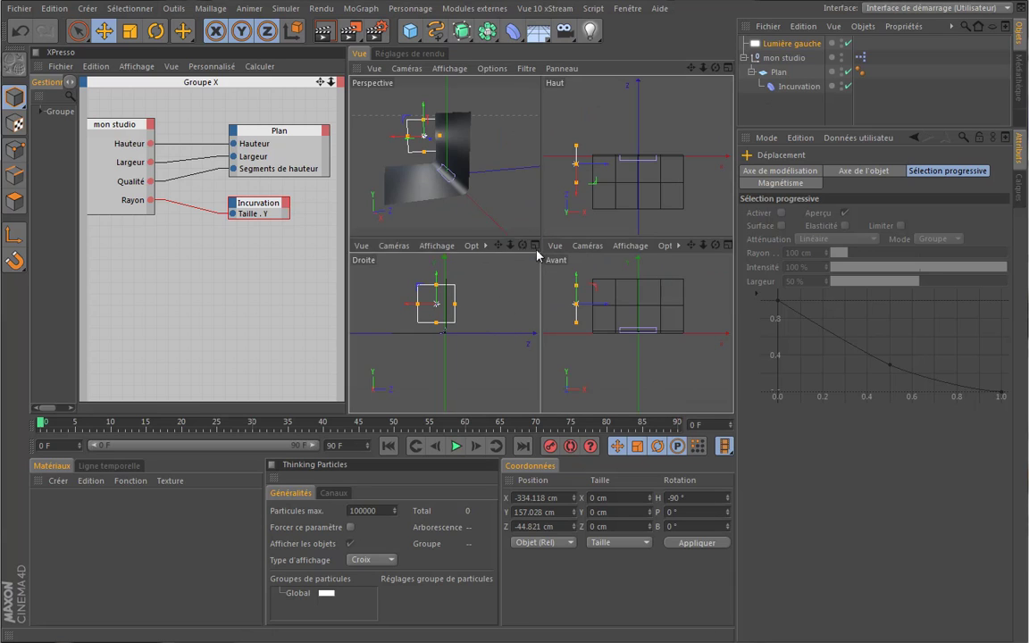
{"action": "middle_click", "coordinate": [529, 254]}
{"action": "left_click_drag", "start_coordinate": [478, 191], "coordinate": [443, 190]}
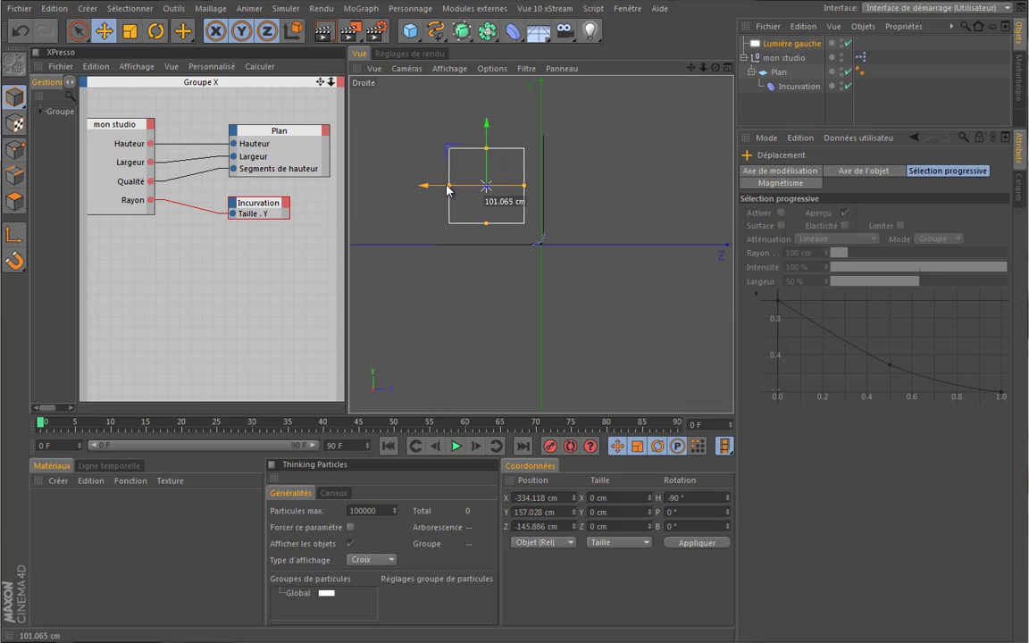
{"action": "left_click_drag", "start_coordinate": [489, 126], "coordinate": [488, 134]}
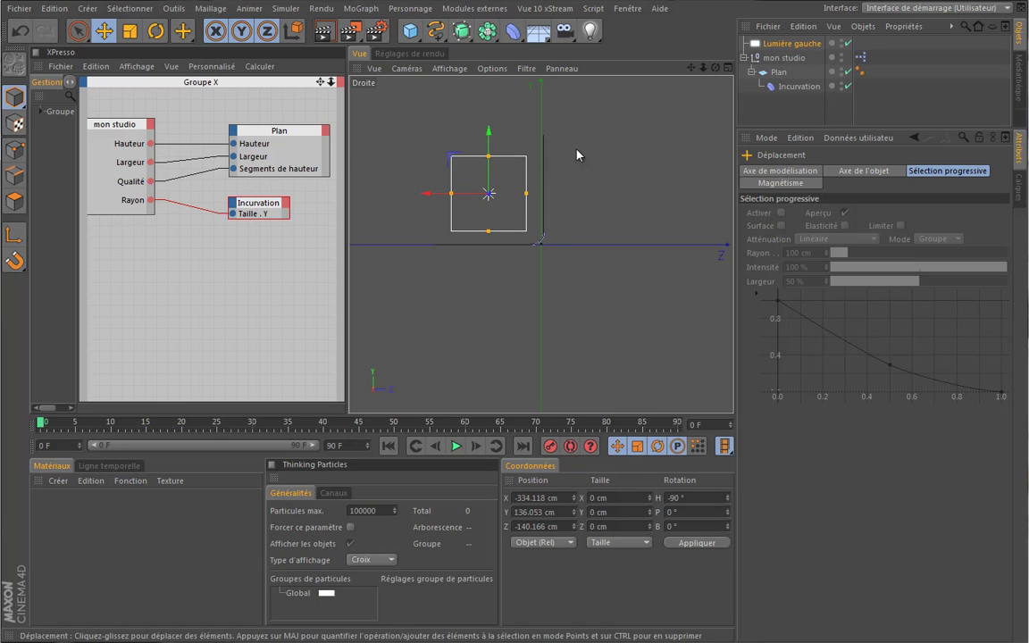
Restore the full perspective view and duplicate Lumière gauche just beneath the original in the object hierarchy.
{"action": "middle_click", "coordinate": [494, 81]}
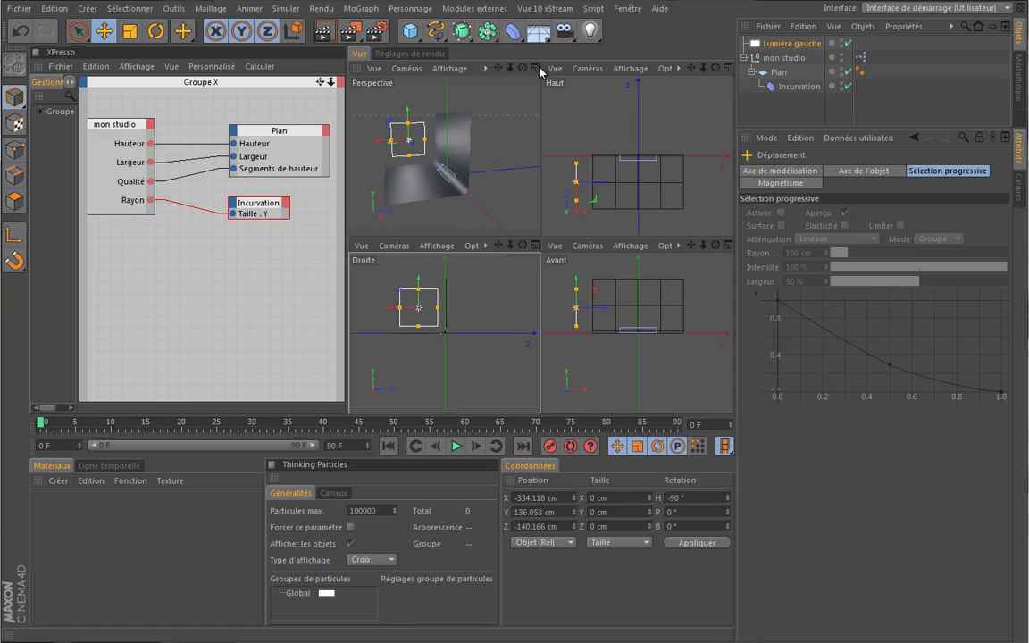
{"action": "left_click", "coordinate": [535, 68]}
{"action": "left_click_drag", "start_coordinate": [598, 190], "coordinate": [488, 304], "text": "alt"}
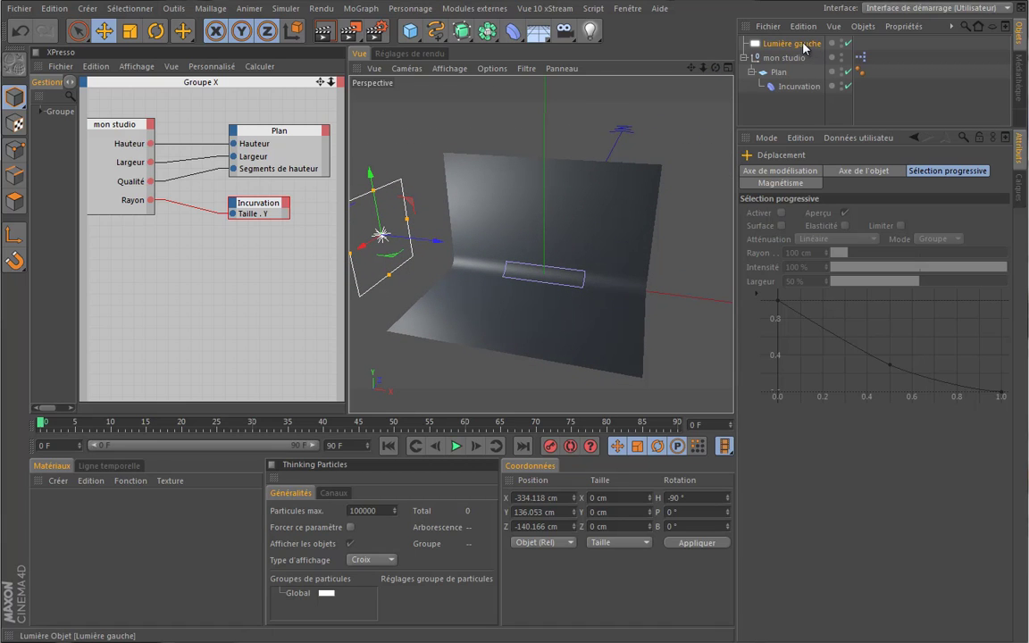
{"action": "left_click_drag", "start_coordinate": [809, 50], "coordinate": [808, 57]}
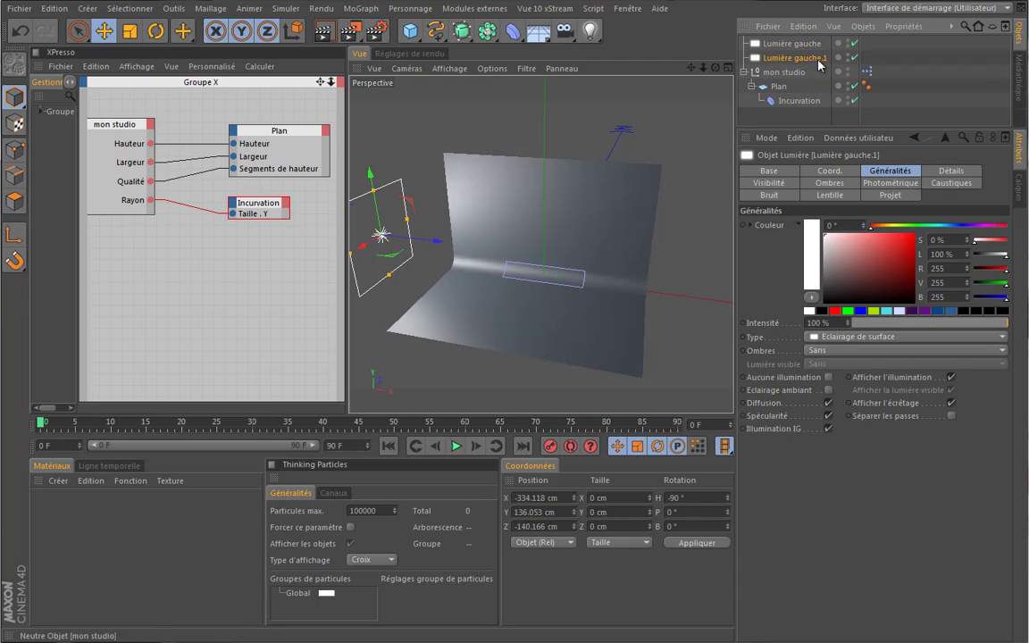
Rename the duplicated light as Lumière droite.
{"action": "double_click", "coordinate": [801, 57]}
{"action": "key", "text": "BackSpace"}
{"action": "key", "text": "BackSpace"}
{"action": "key", "text": "BackSpace"}
{"action": "key", "text": "BackSpace"}
{"action": "key", "text": "BackSpace"}
{"action": "key", "text": "BackSpace"}
{"action": "key", "text": "BackSpace"}
{"action": "key", "text": "BackSpace"}
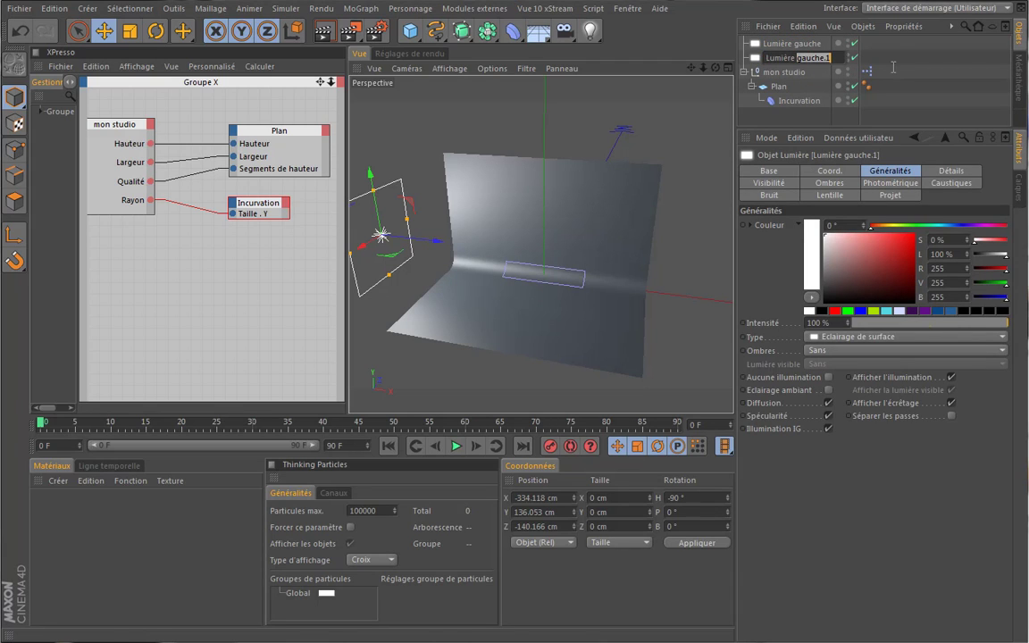
{"action": "type", "text": "droit"}
{"action": "type", "text": "e"}
{"action": "key", "text": "Return"}
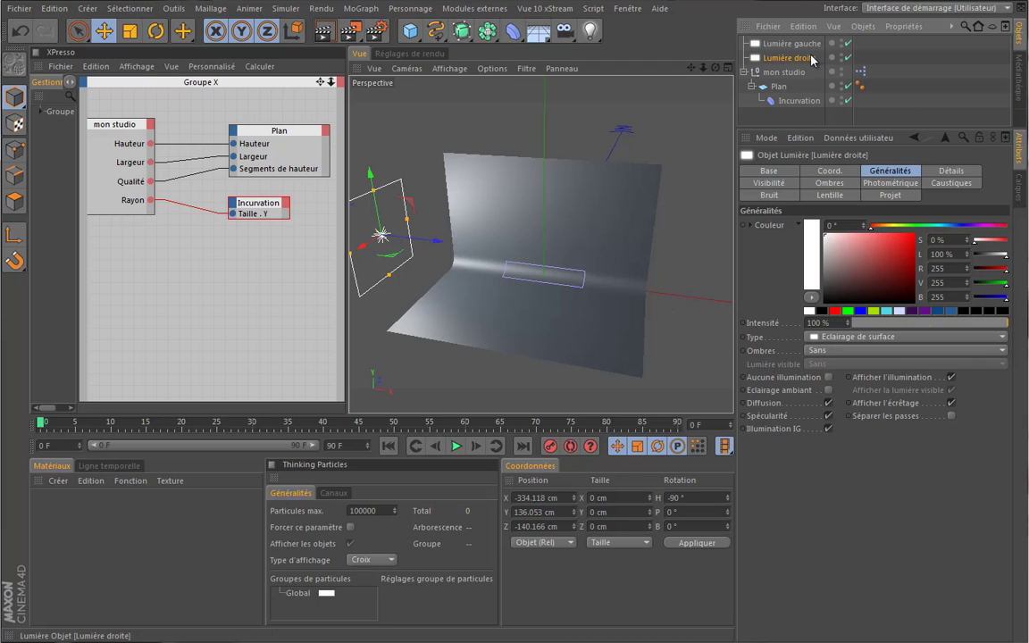
Mirror Lumière droite to the opposite side of the backdrop by setting its X position to 334.118 cm.
{"action": "left_click", "coordinate": [830, 172]}
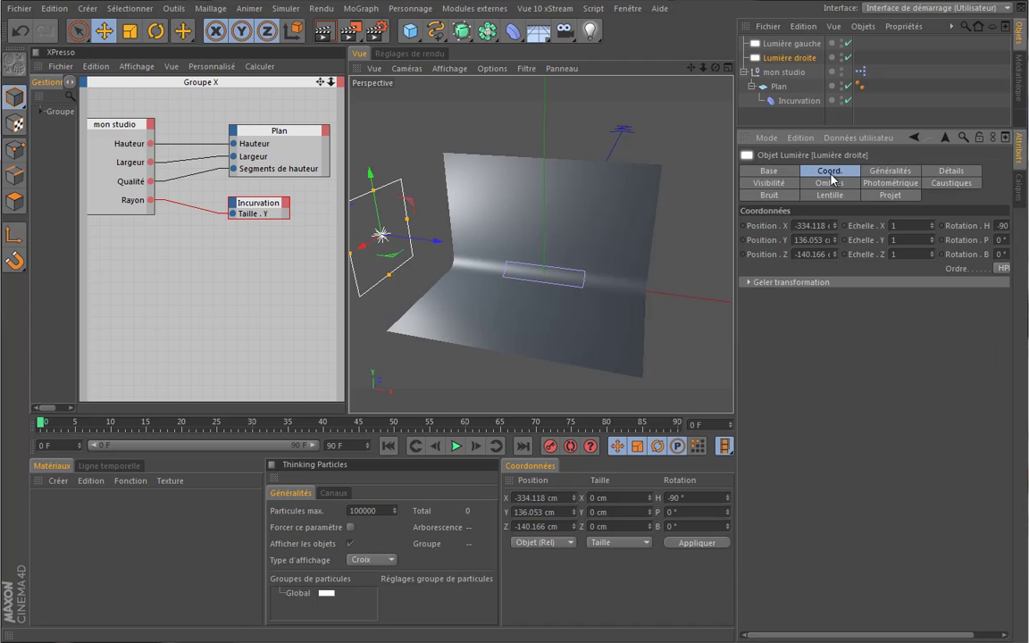
{"action": "left_click_drag", "start_coordinate": [836, 254], "coordinate": [833, 252]}
{"action": "key", "text": "ctrl+z"}
{"action": "key", "text": "Return"}
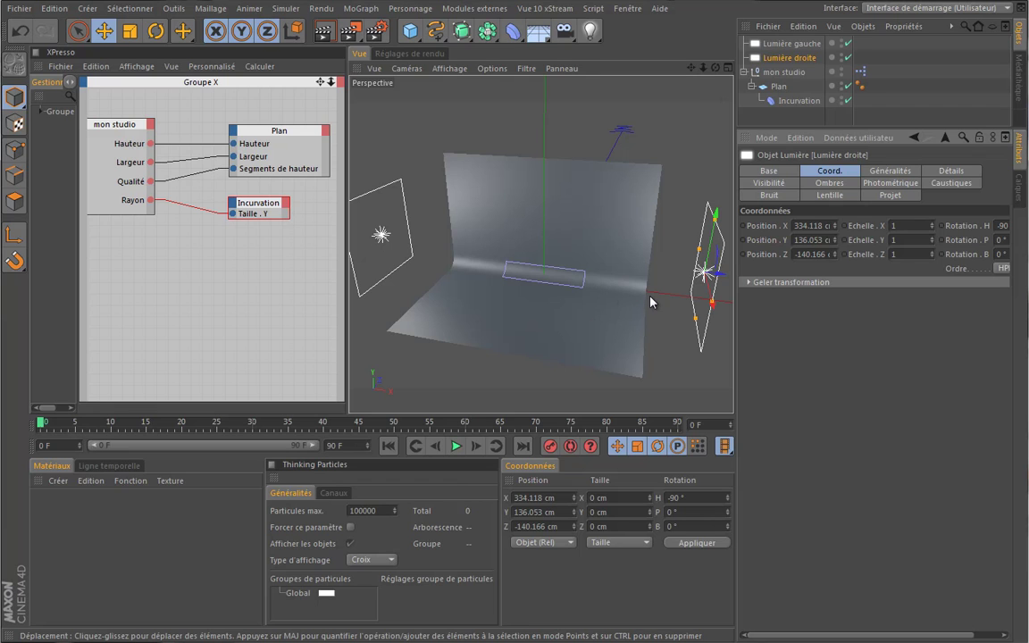
{"action": "left_click_drag", "start_coordinate": [650, 302], "coordinate": [488, 301], "text": "alt"}
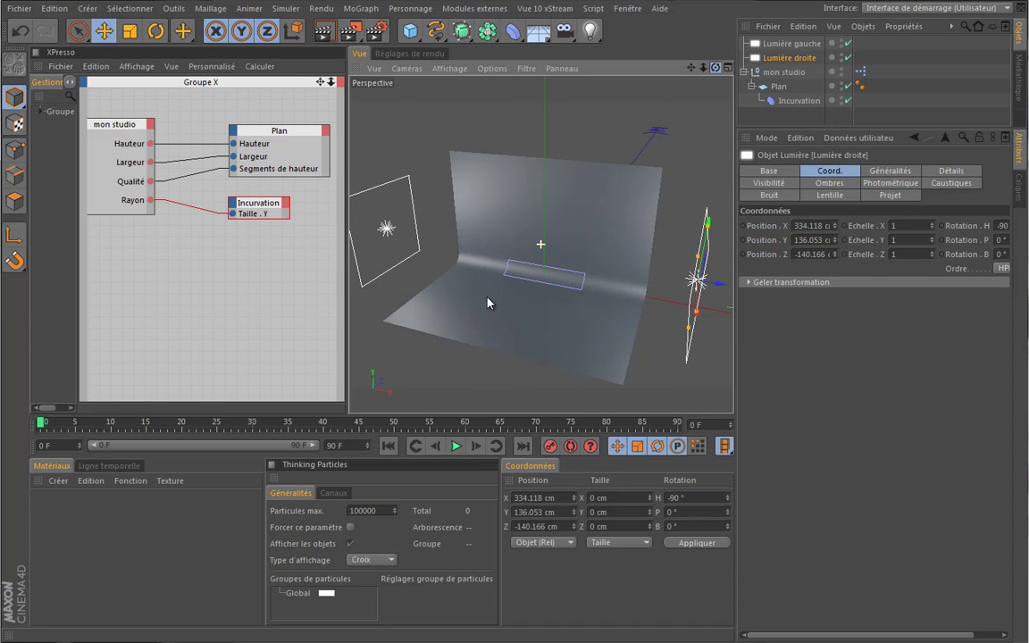
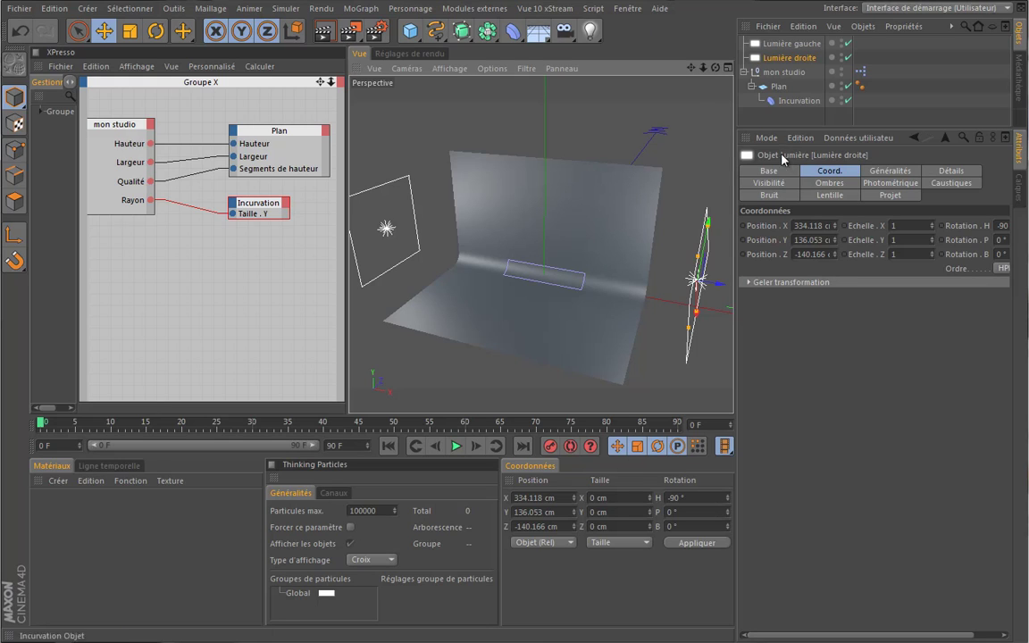
Collapse the Plan hierarchy and make both area lights children of the mon studio object.
{"action": "left_click", "coordinate": [788, 43]}
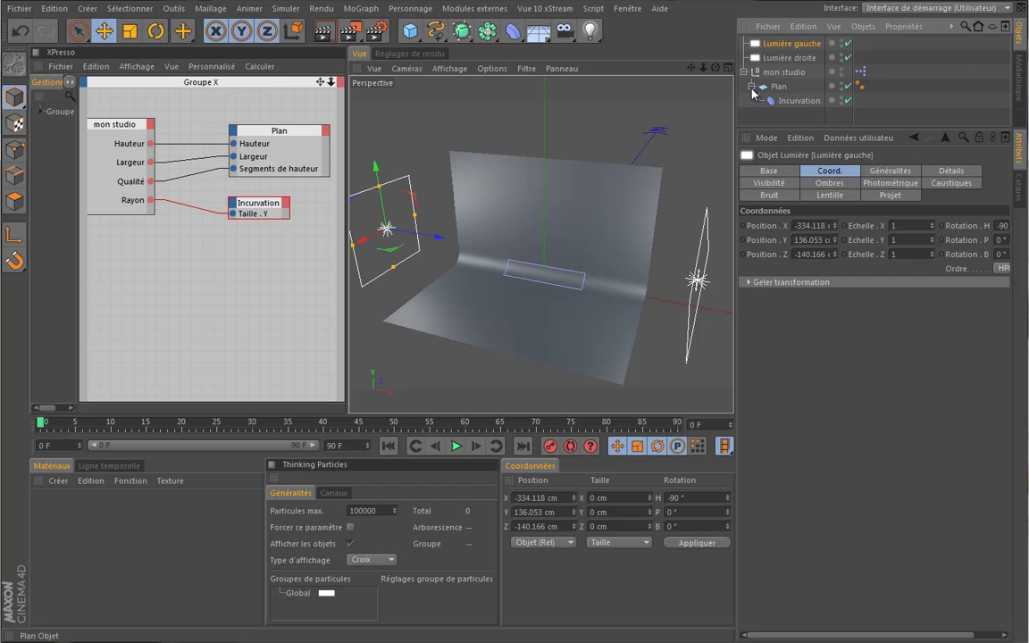
{"action": "left_click", "coordinate": [752, 86]}
{"action": "left_click", "coordinate": [789, 57], "text": "shift"}
{"action": "left_click_drag", "start_coordinate": [799, 46], "coordinate": [783, 72]}
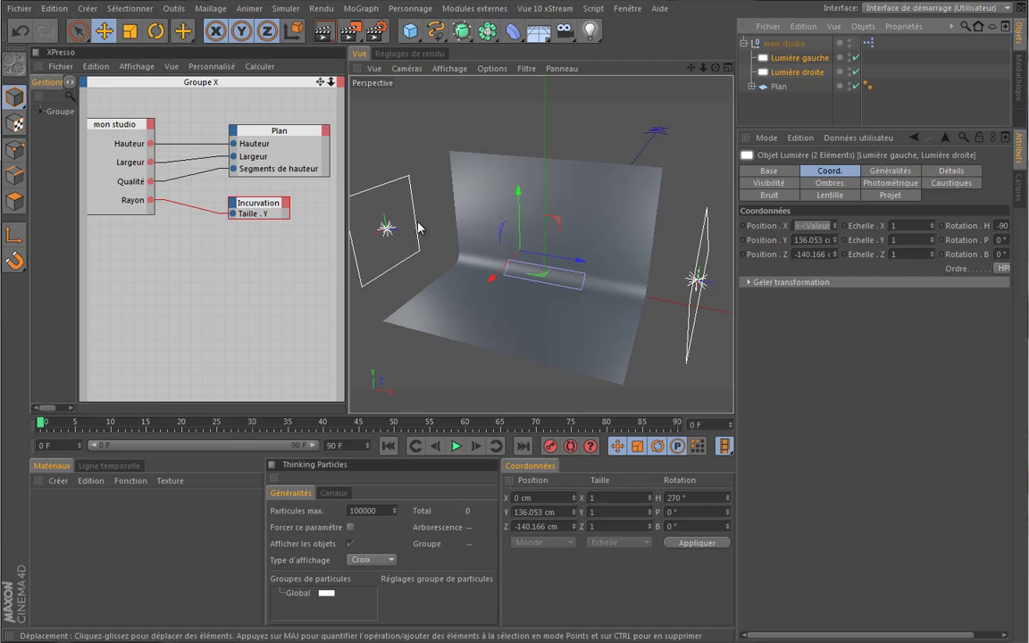
In the user data of the mon studio object, add a group named Lumières under Mon studio.
{"action": "left_click", "coordinate": [779, 43]}
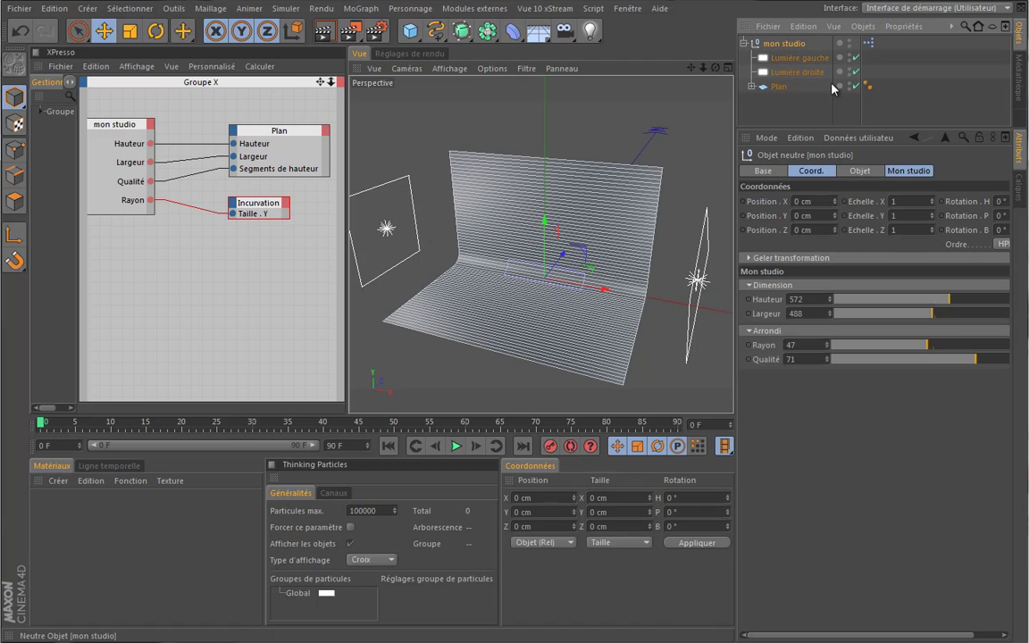
{"action": "left_click", "coordinate": [907, 170]}
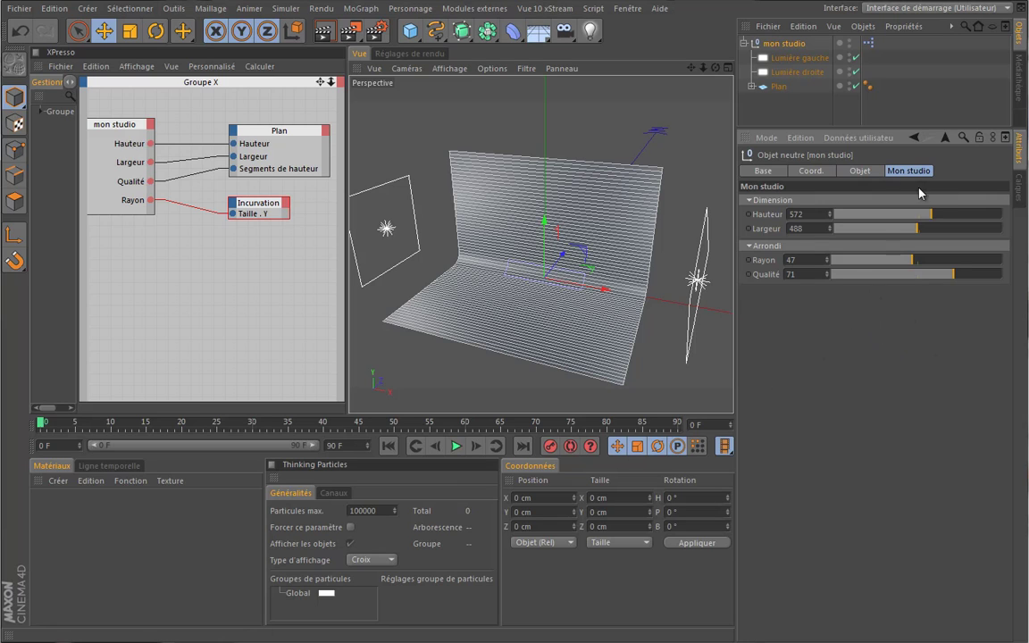
{"action": "left_click", "coordinate": [857, 138]}
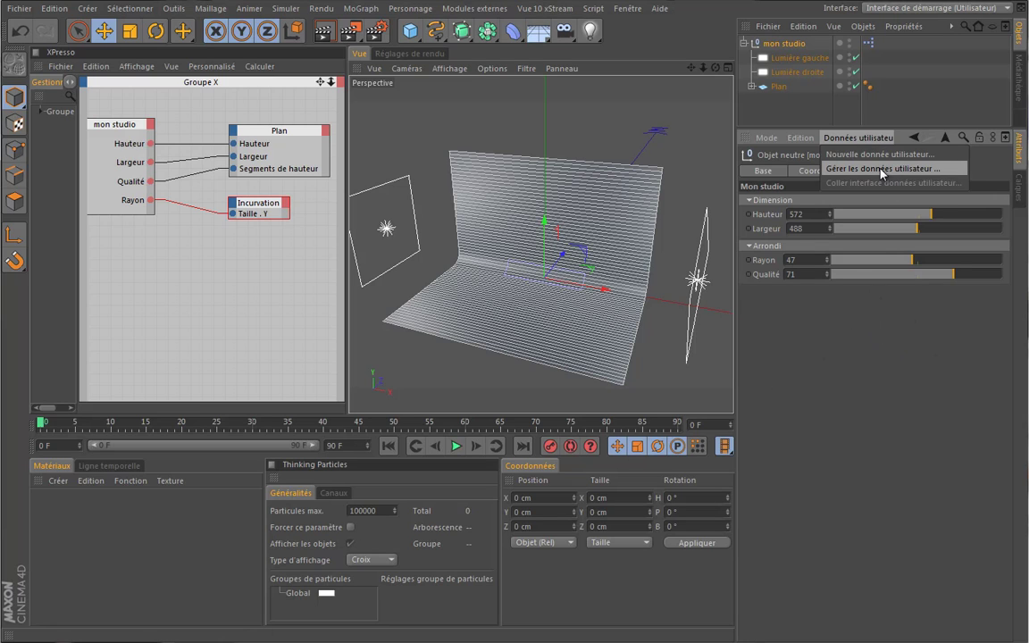
{"action": "left_click", "coordinate": [856, 166]}
{"action": "left_click_drag", "start_coordinate": [846, 1], "coordinate": [481, 184]}
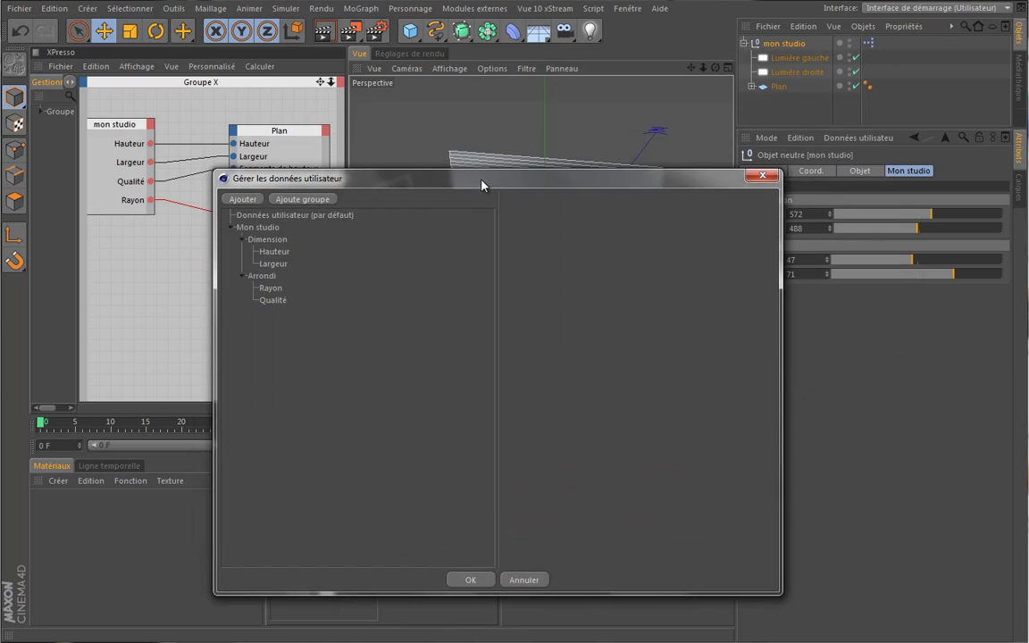
{"action": "left_click", "coordinate": [242, 239]}
{"action": "left_click", "coordinate": [257, 227]}
{"action": "left_click", "coordinate": [301, 199]}
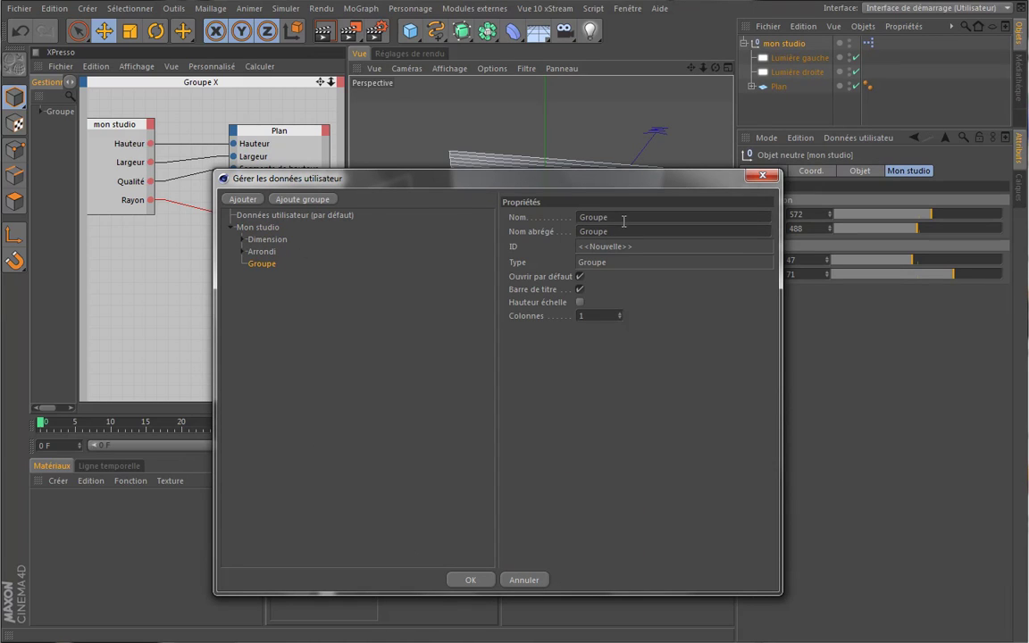
{"action": "double_click", "coordinate": [623, 221]}
{"action": "type", "text": "Lumières"}
{"action": "key", "text": "Tab"}
Add a new subgroup inside the Lumières user data group.
{"action": "left_click", "coordinate": [270, 265]}
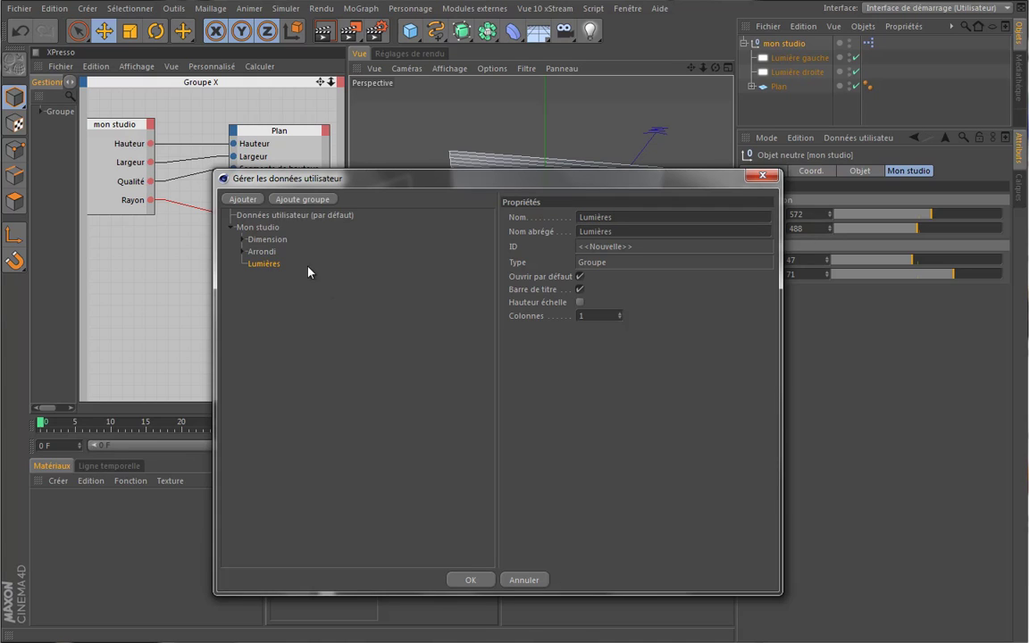
{"action": "left_click", "coordinate": [312, 202]}
{"action": "double_click", "coordinate": [614, 217]}
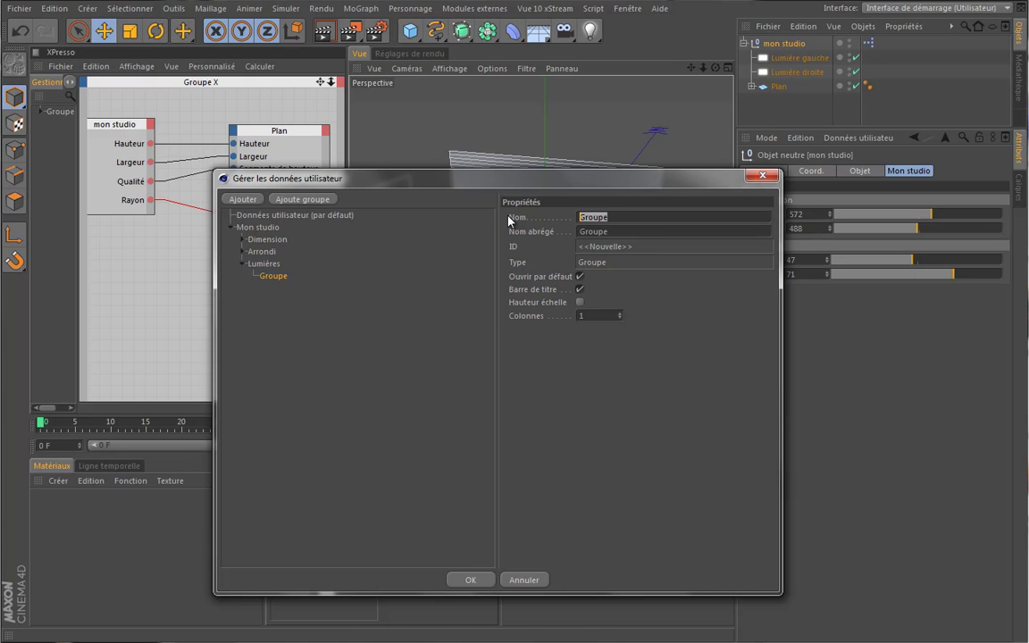
{"action": "type", "text": "LA"}
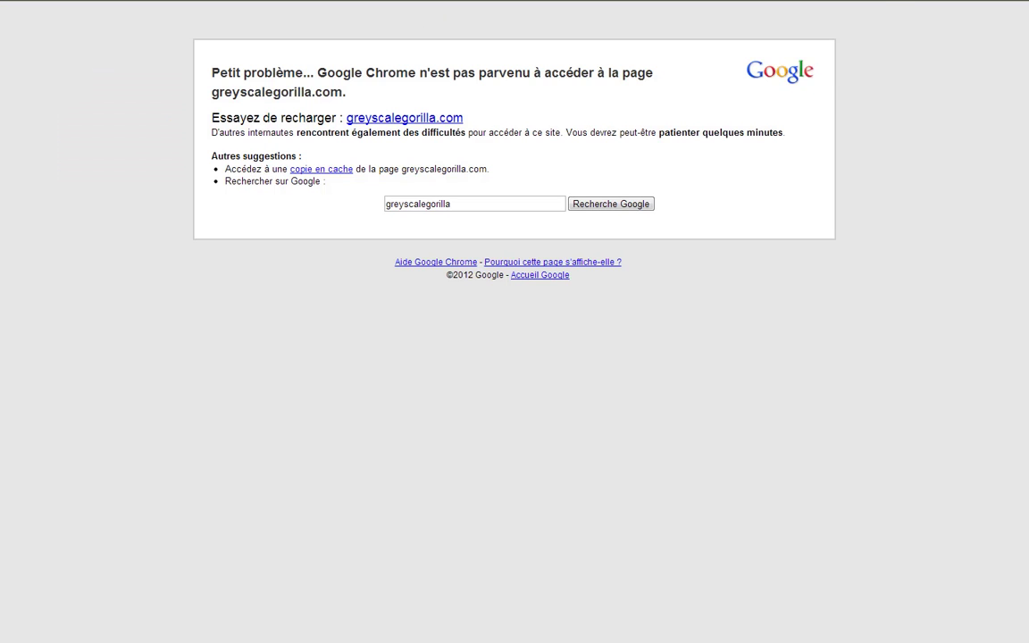
Switch to Google Chrome and search for the word latérales to check its spelling.
{"action": "key", "text": "ctrl+l"}
{"action": "type", "text": "latéral"}
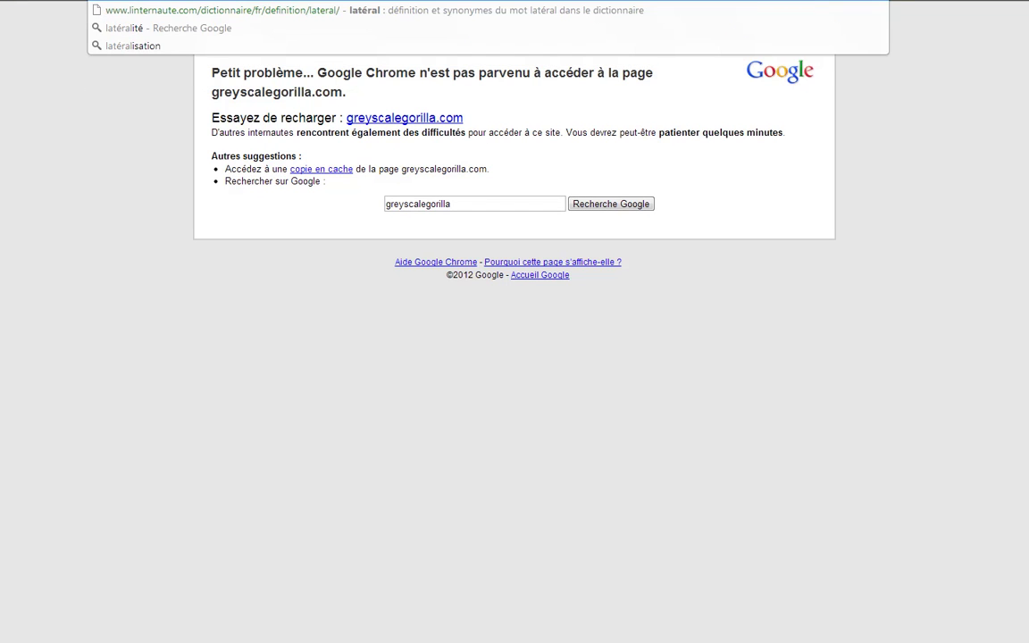
{"action": "type", "text": "es"}
{"action": "key", "text": "Return"}
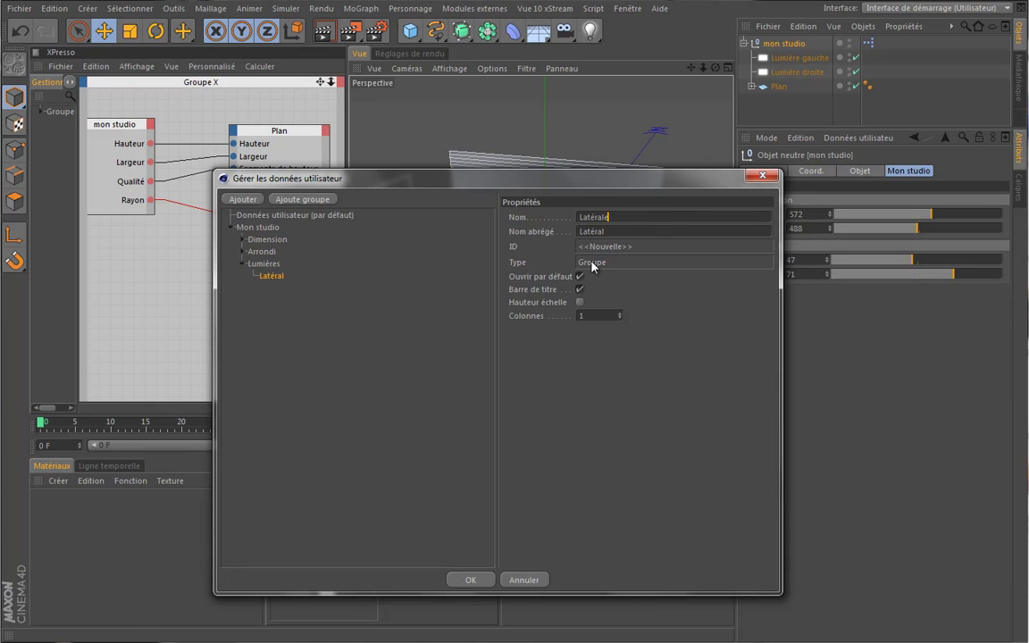
Back in CINEMA 4D, name the subgroup inside Lumières as Latérales.
{"action": "type", "text": "s"}
{"action": "key", "text": "Tab"}
{"action": "left_click", "coordinate": [291, 279]}
{"action": "left_click_drag", "start_coordinate": [594, 186], "coordinate": [569, 177]}
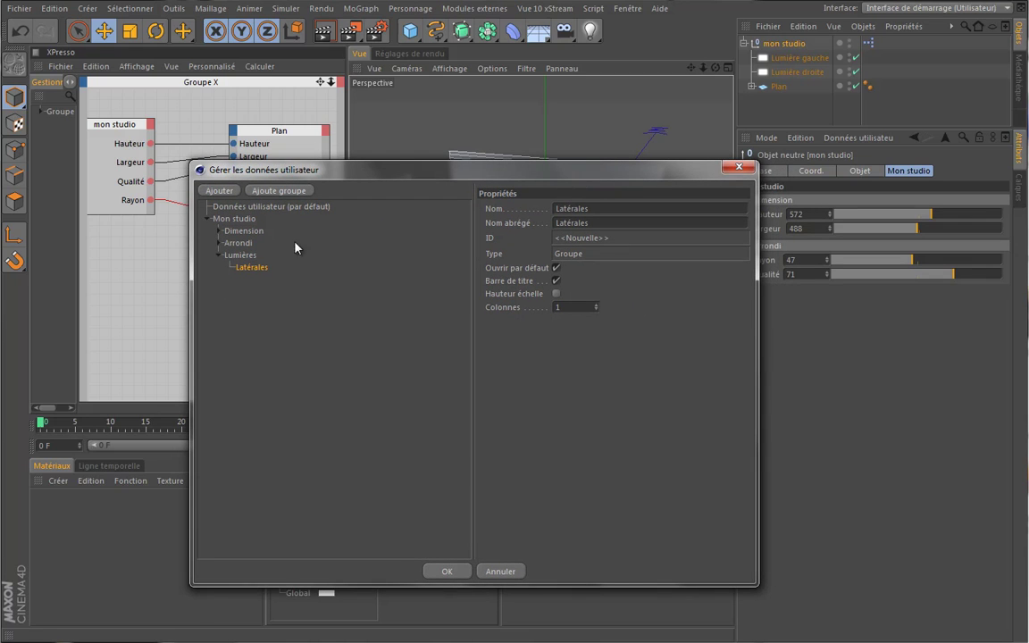
Add a data entry named Position to the Latérales group, using the Curseur et champ d'entrée (Flottants) interface.
{"action": "left_click_drag", "start_coordinate": [357, 170], "coordinate": [382, 195]}
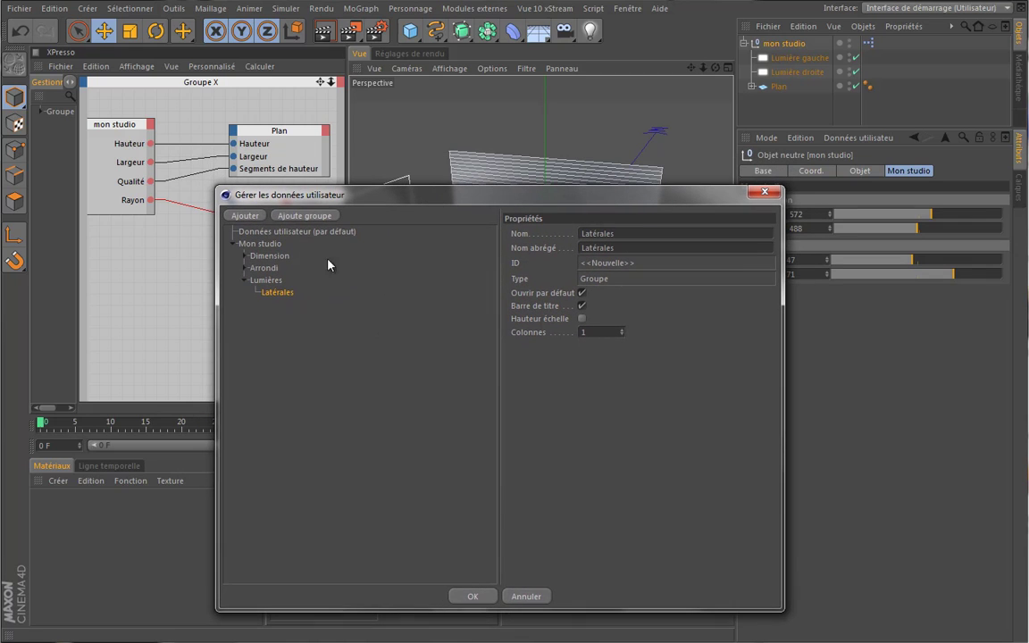
{"action": "left_click_drag", "start_coordinate": [515, 207], "coordinate": [509, 346]}
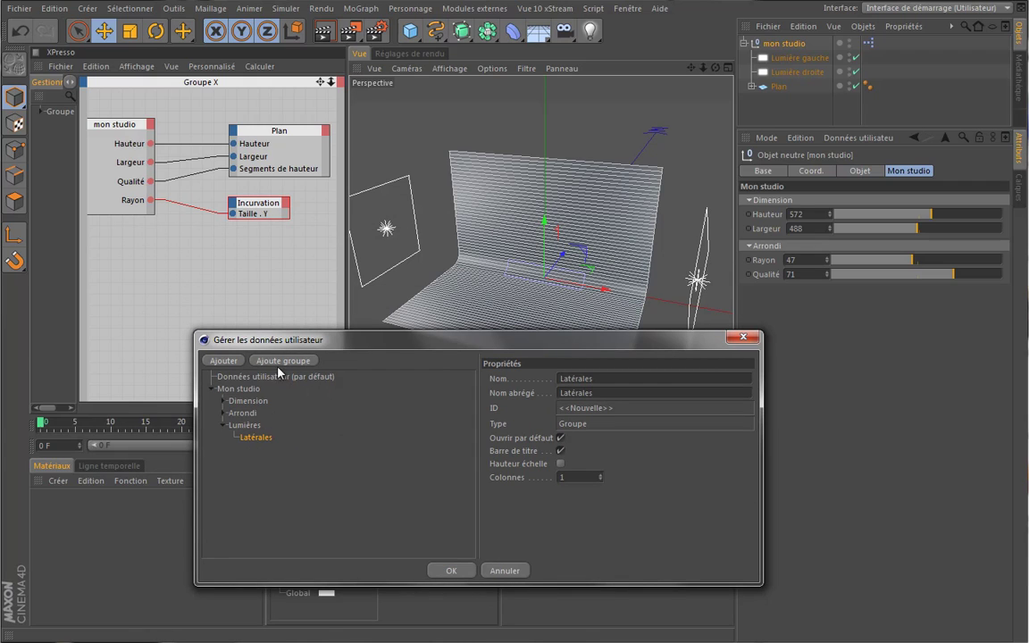
{"action": "left_click", "coordinate": [223, 360]}
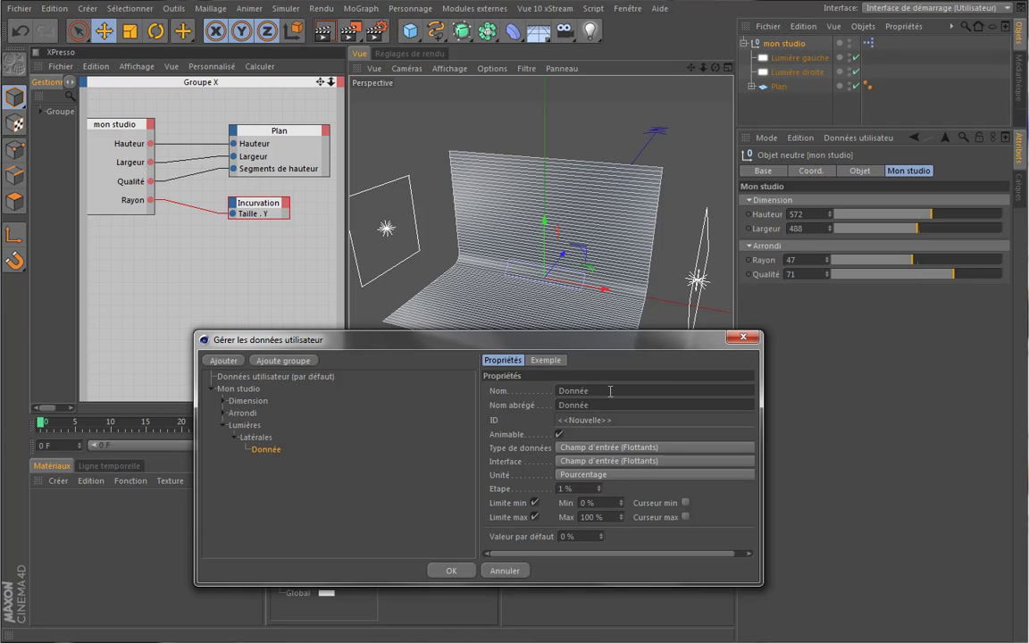
{"action": "left_click_drag", "start_coordinate": [610, 390], "coordinate": [491, 391]}
{"action": "type", "text": "Position"}
{"action": "key", "text": "Tab"}
{"action": "left_click", "coordinate": [652, 462]}
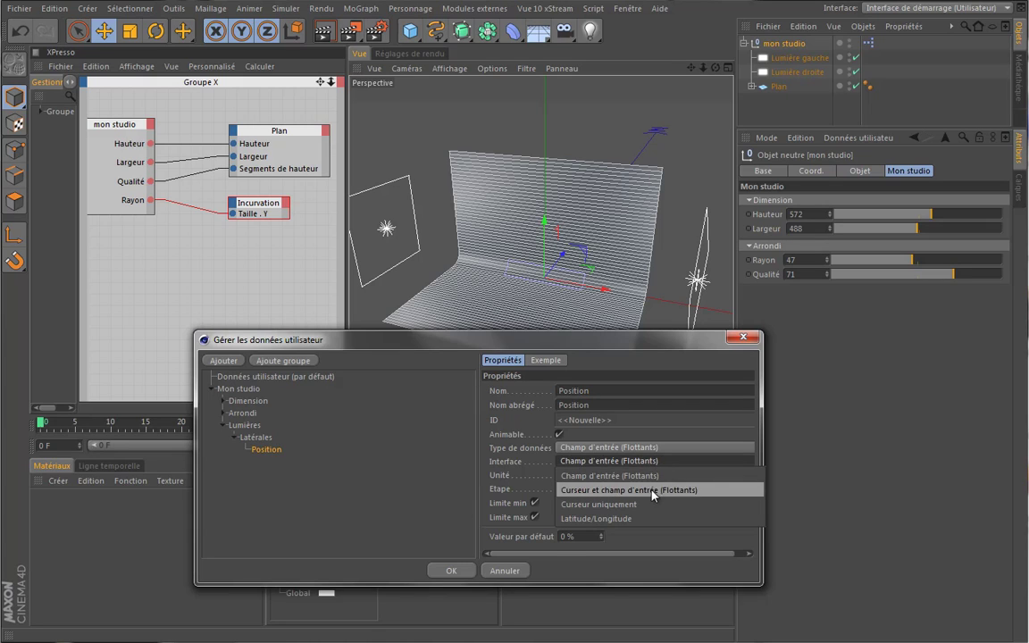
{"action": "left_click", "coordinate": [655, 490]}
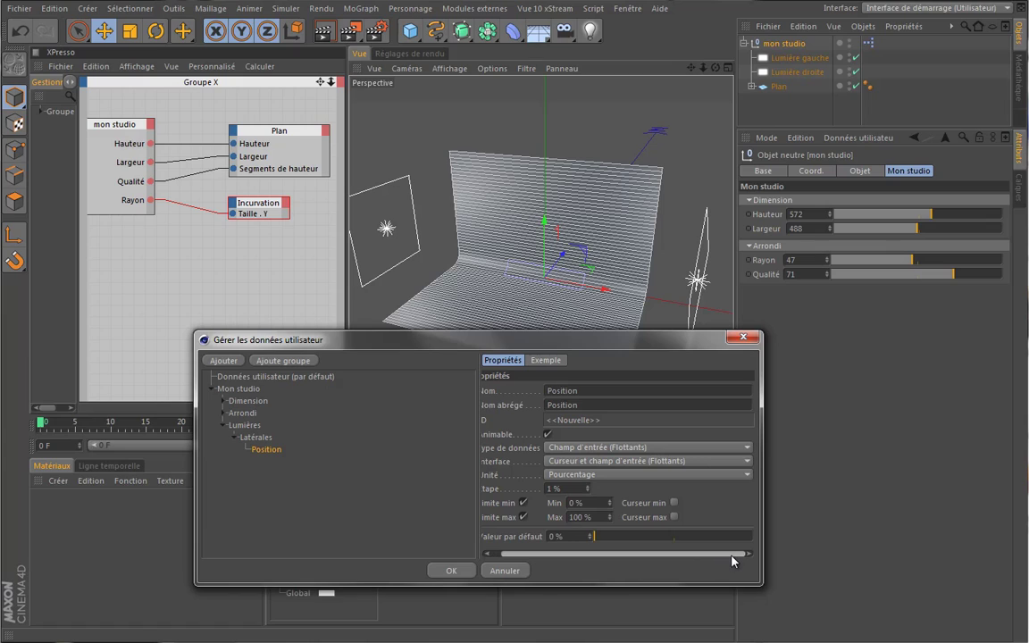
Enable a slider maximum of 1000 for the Position entry and set its unit to Réel.
{"action": "left_click_drag", "start_coordinate": [711, 560], "coordinate": [714, 546]}
{"action": "left_click", "coordinate": [674, 518]}
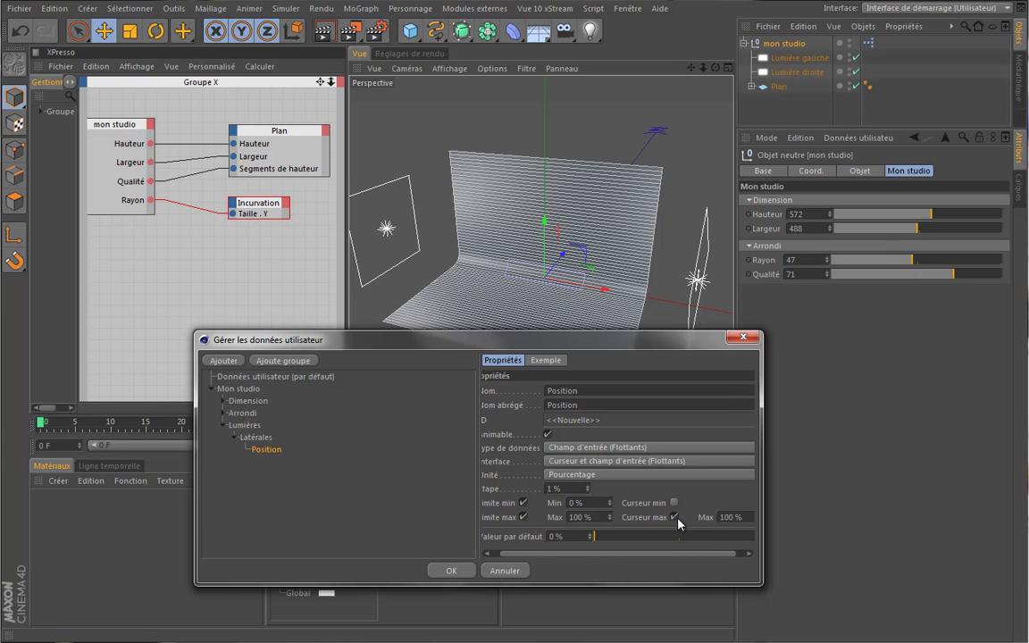
{"action": "double_click", "coordinate": [740, 517]}
{"action": "type", "text": "1000"}
{"action": "left_click", "coordinate": [616, 474]}
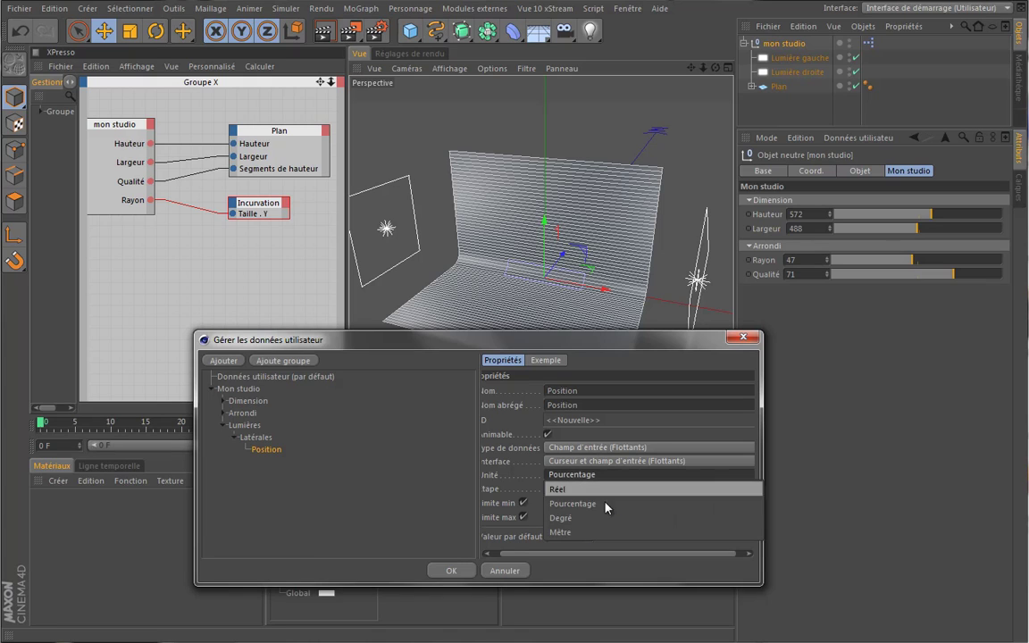
{"action": "left_click", "coordinate": [603, 488]}
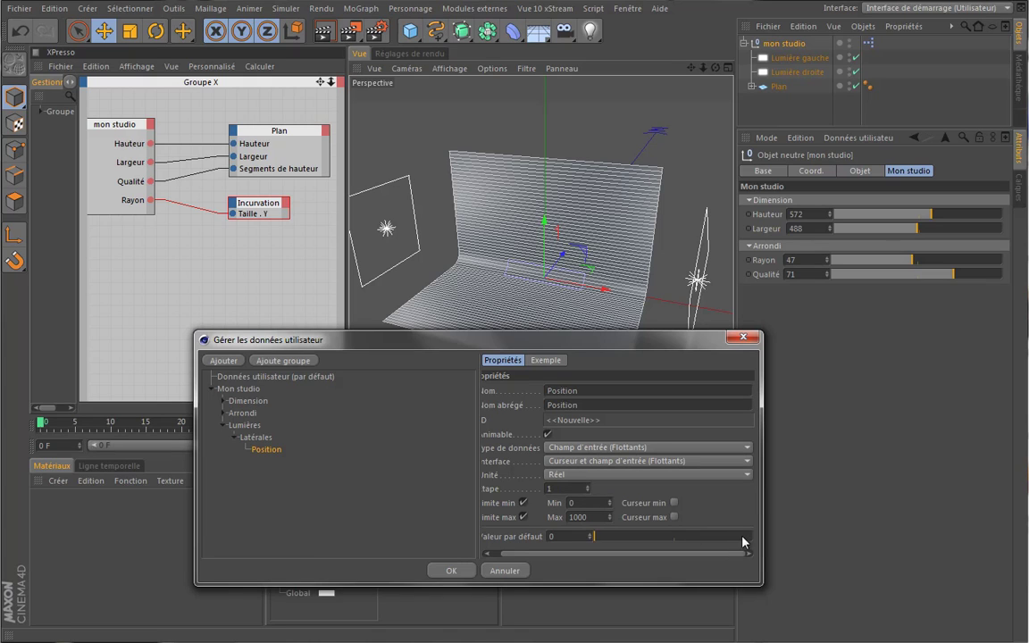
Re-enable Position's separate slider maximum, then set its maximum limit to 10000 and its default value to 500.
{"action": "left_click", "coordinate": [673, 516]}
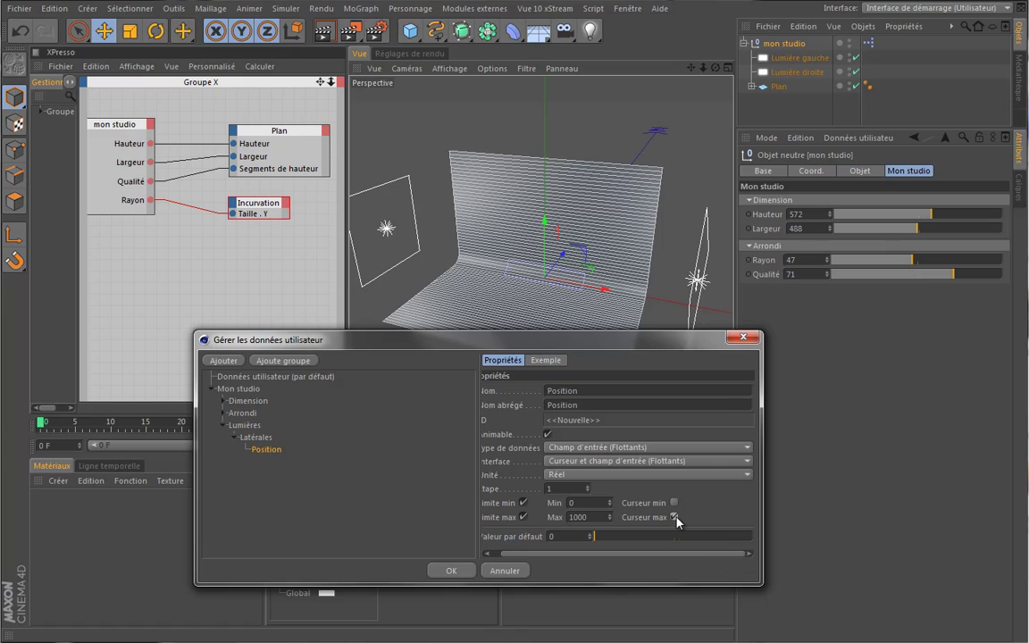
{"action": "double_click", "coordinate": [595, 516]}
{"action": "type", "text": "10000"}
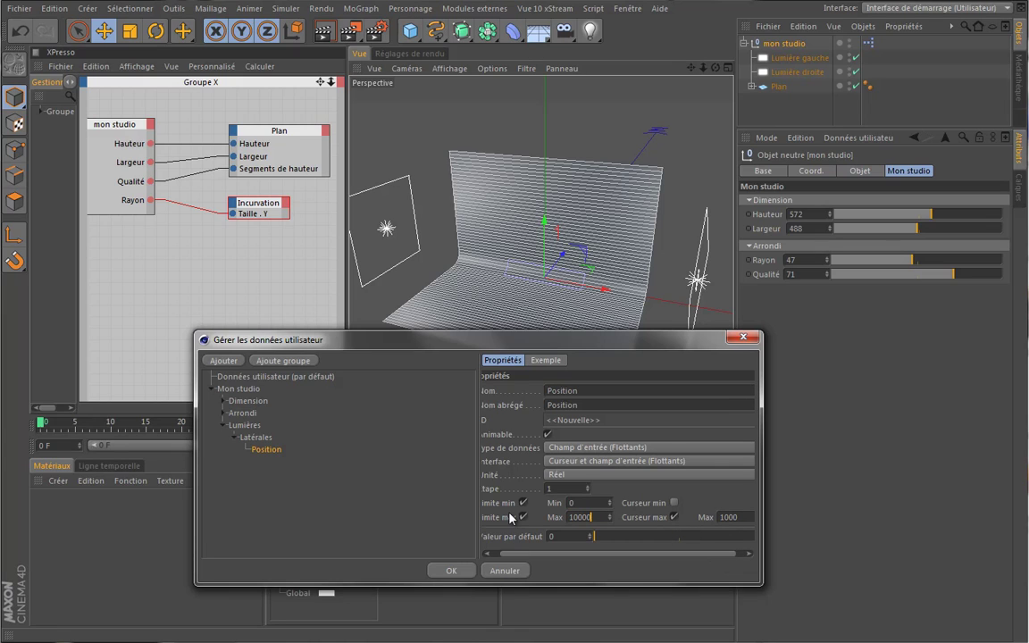
{"action": "left_click", "coordinate": [553, 536]}
{"action": "type", "text": "500"}
{"action": "key", "text": "Return"}
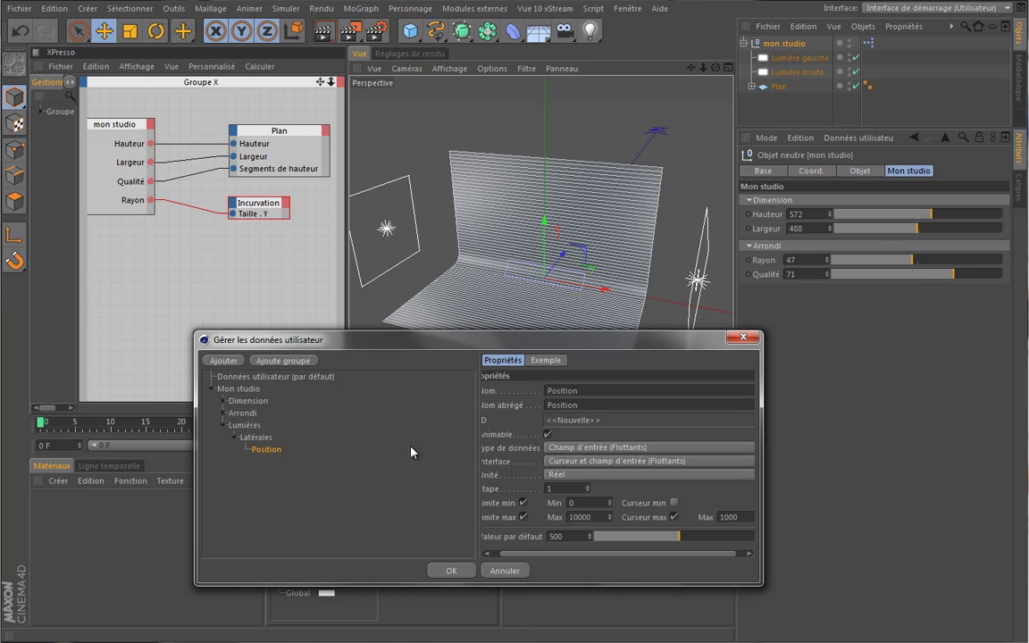
Add a second entry named Intensité to the Latérales group, using the Curseur et champ d'entrée (Flottants) interface.
{"action": "left_click", "coordinate": [265, 439]}
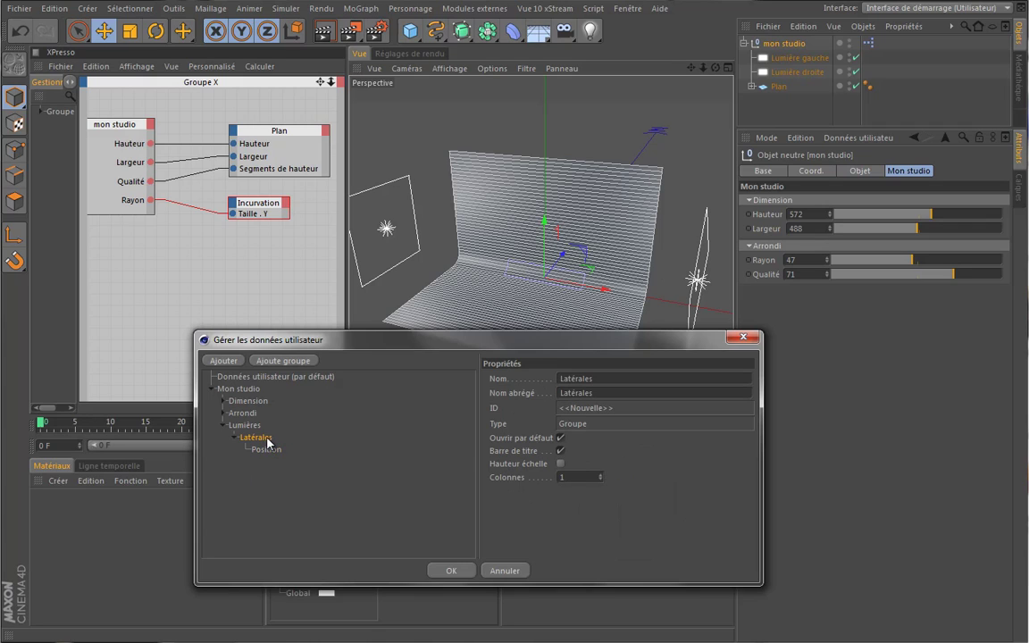
{"action": "left_click", "coordinate": [224, 361]}
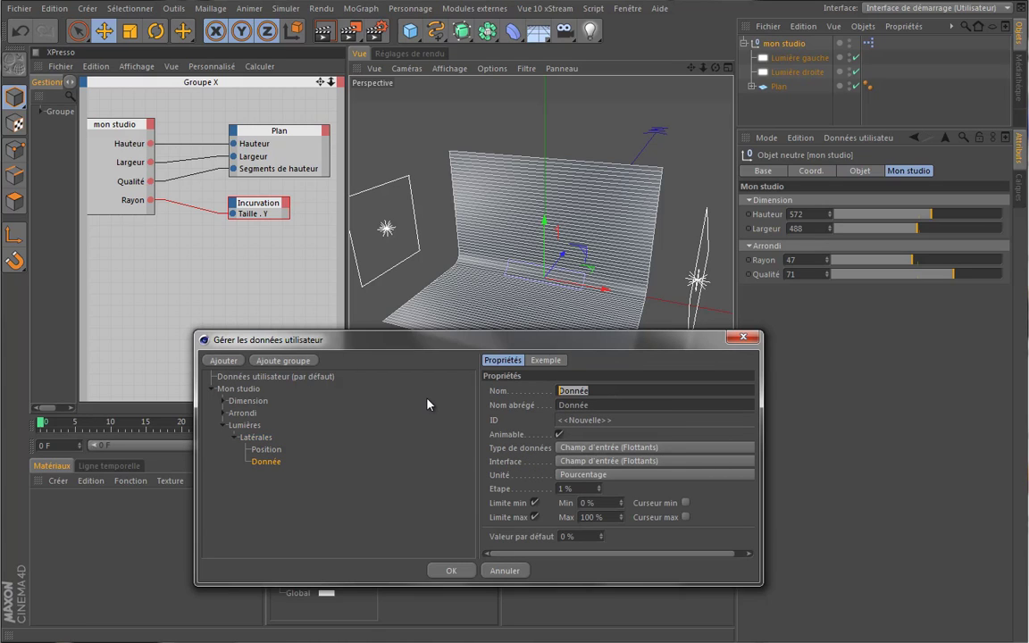
{"action": "type", "text": "Intensité"}
{"action": "key", "text": "Tab"}
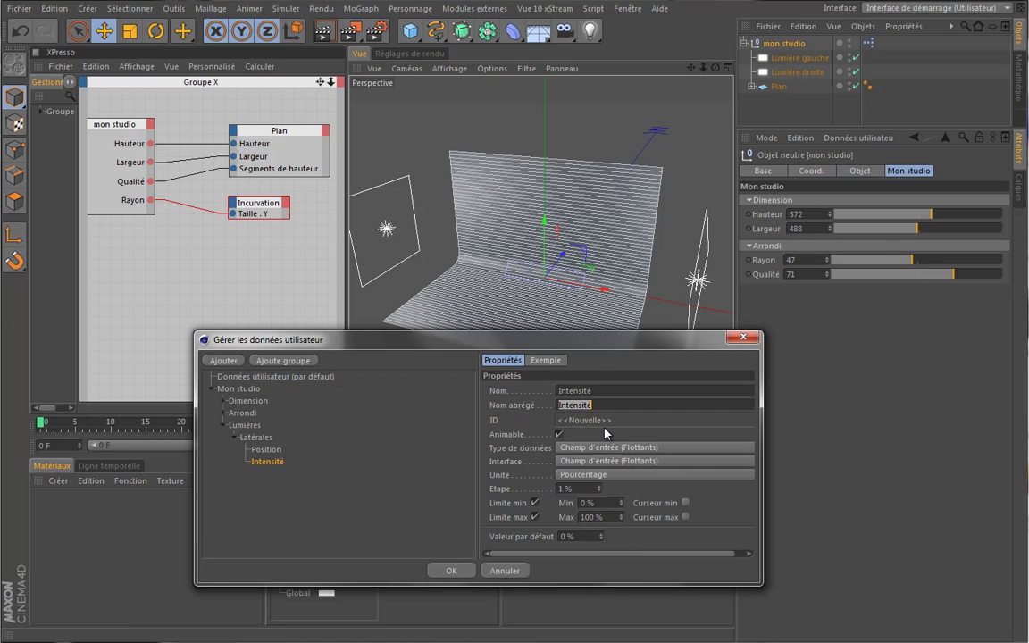
{"action": "left_click", "coordinate": [675, 462]}
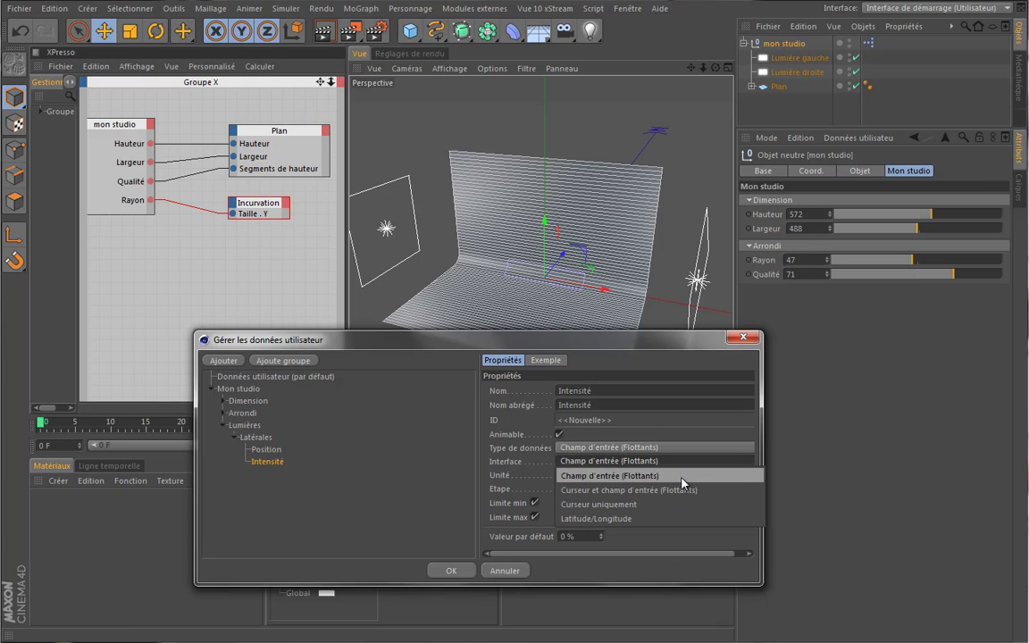
{"action": "left_click", "coordinate": [684, 493]}
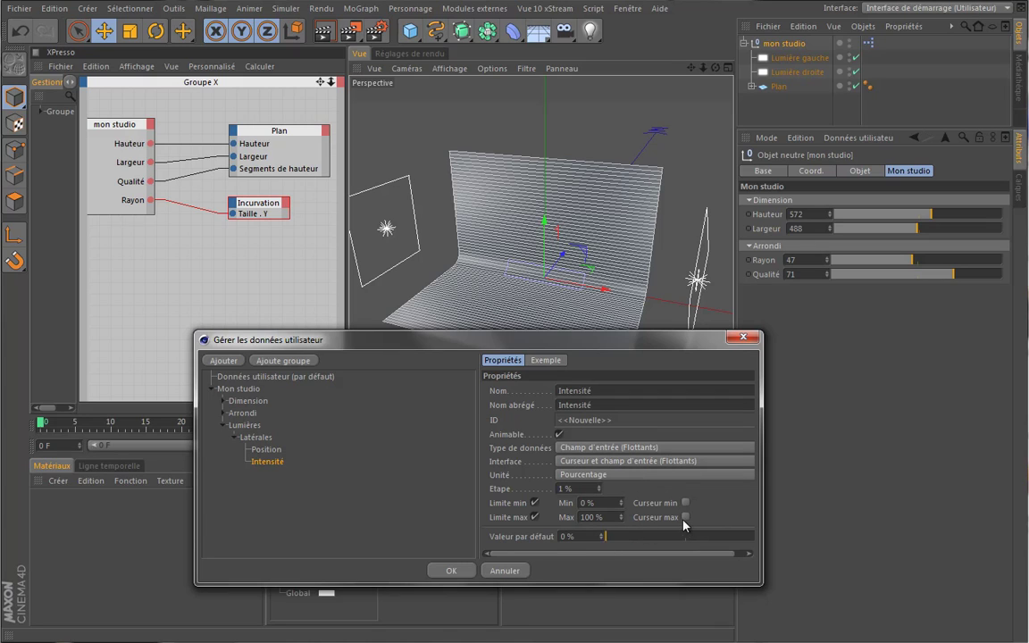
Enable Intensité's separate slider maximum, then set its maximum limit to 500 % and its default value to 60 %.
{"action": "left_click", "coordinate": [685, 517]}
{"action": "left_click_drag", "start_coordinate": [763, 534], "coordinate": [794, 533]}
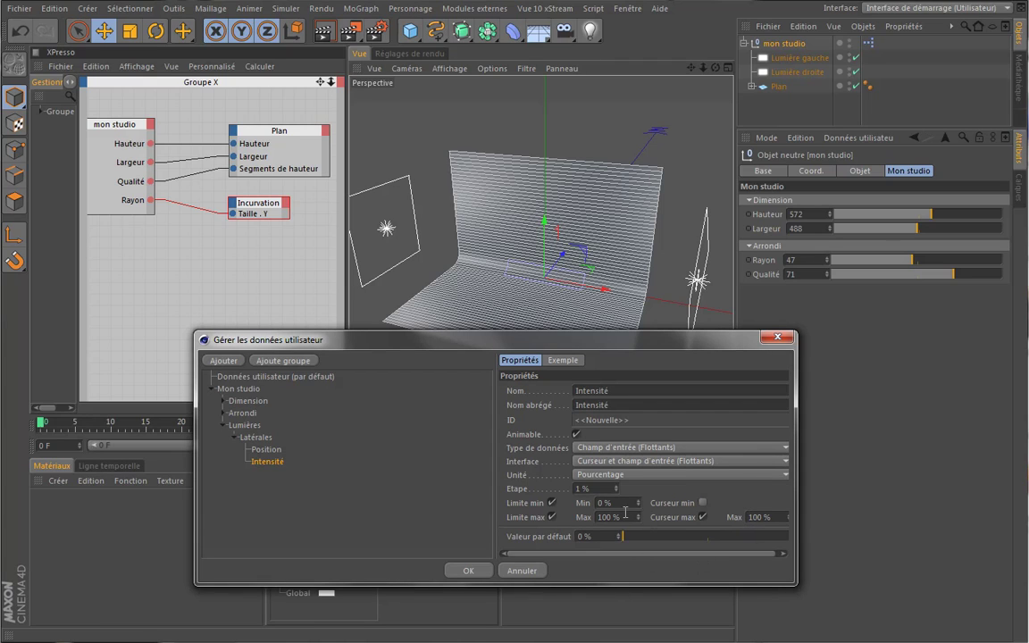
{"action": "left_click_drag", "start_coordinate": [622, 518], "coordinate": [572, 518]}
{"action": "type", "text": "500"}
{"action": "key", "text": "Return"}
{"action": "double_click", "coordinate": [608, 537]}
{"action": "type", "text": "60"}
{"action": "key", "text": "Return"}
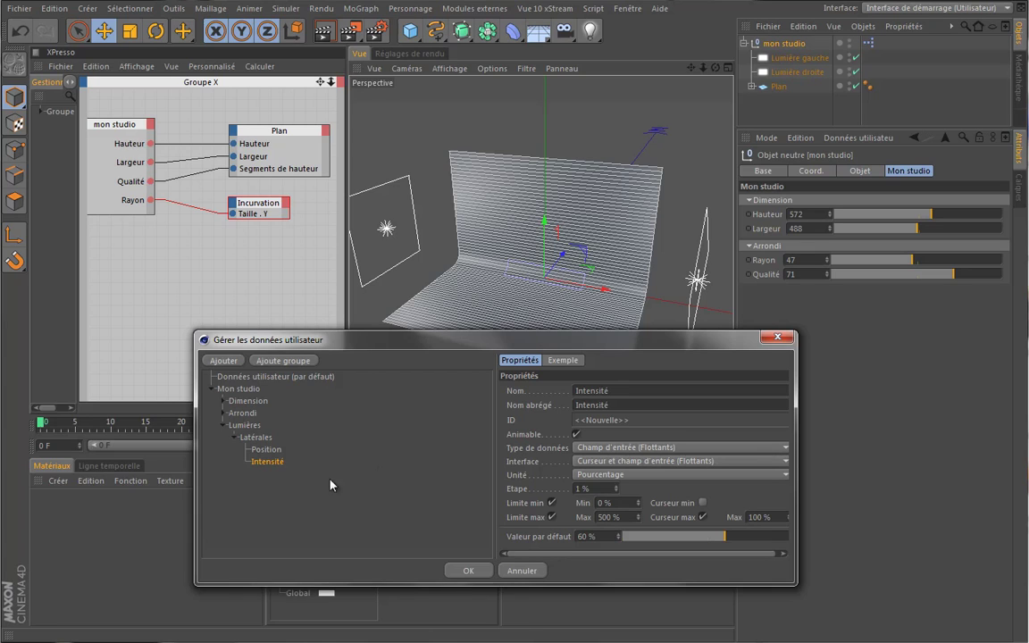
{"action": "left_click_drag", "start_coordinate": [636, 344], "coordinate": [594, 382]}
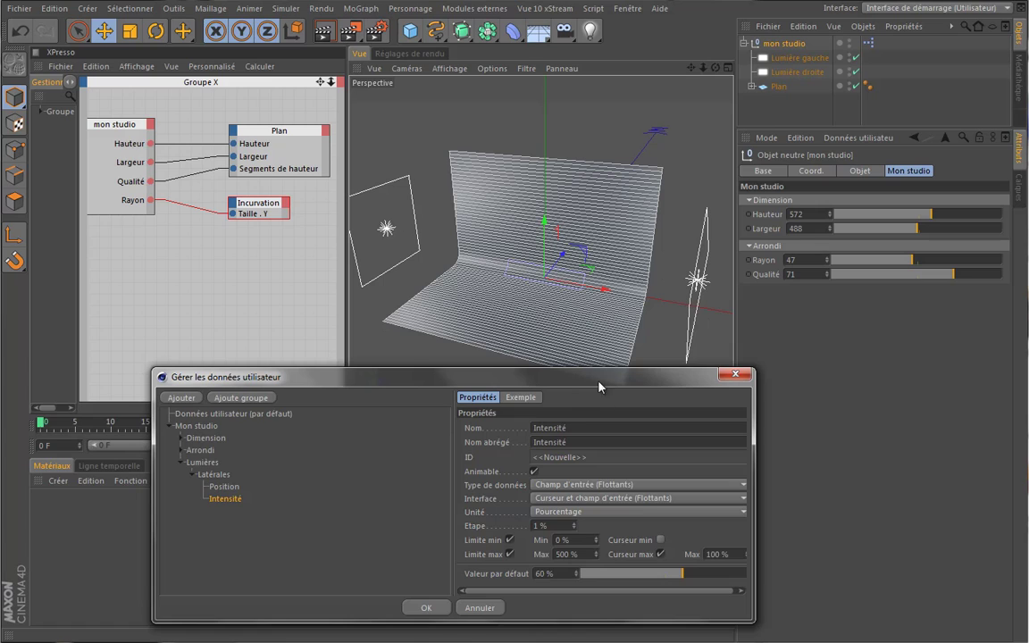
{"action": "left_click_drag", "start_coordinate": [598, 378], "coordinate": [556, 316]}
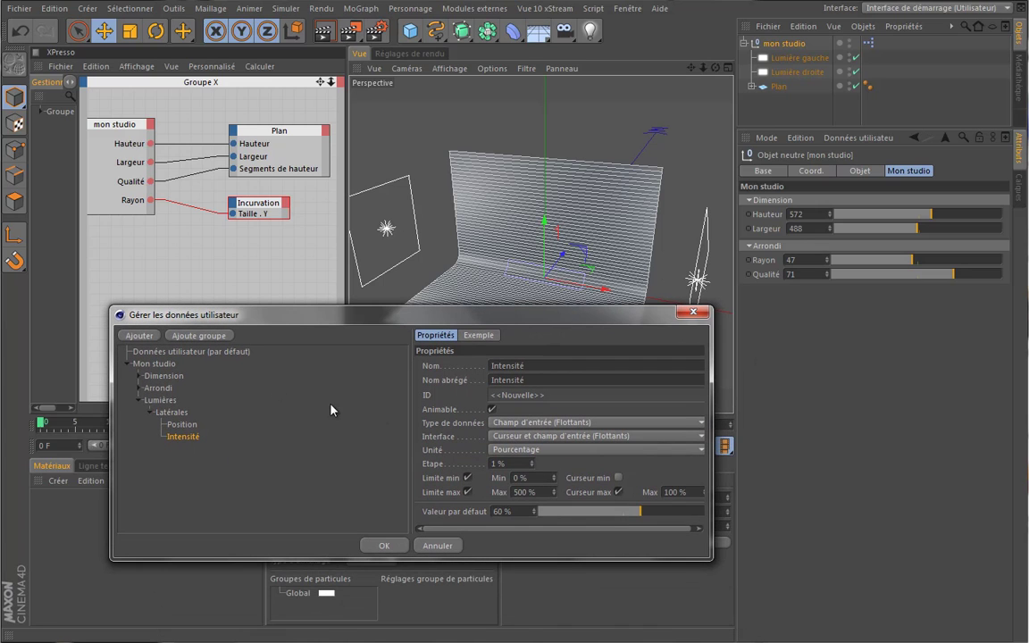
Add a user data field named Couleur Gauche to the Latérales group, with Couleur as its data type.
{"action": "left_click", "coordinate": [171, 411]}
{"action": "left_click", "coordinate": [138, 335]}
{"action": "left_click_drag", "start_coordinate": [535, 366], "coordinate": [401, 368]}
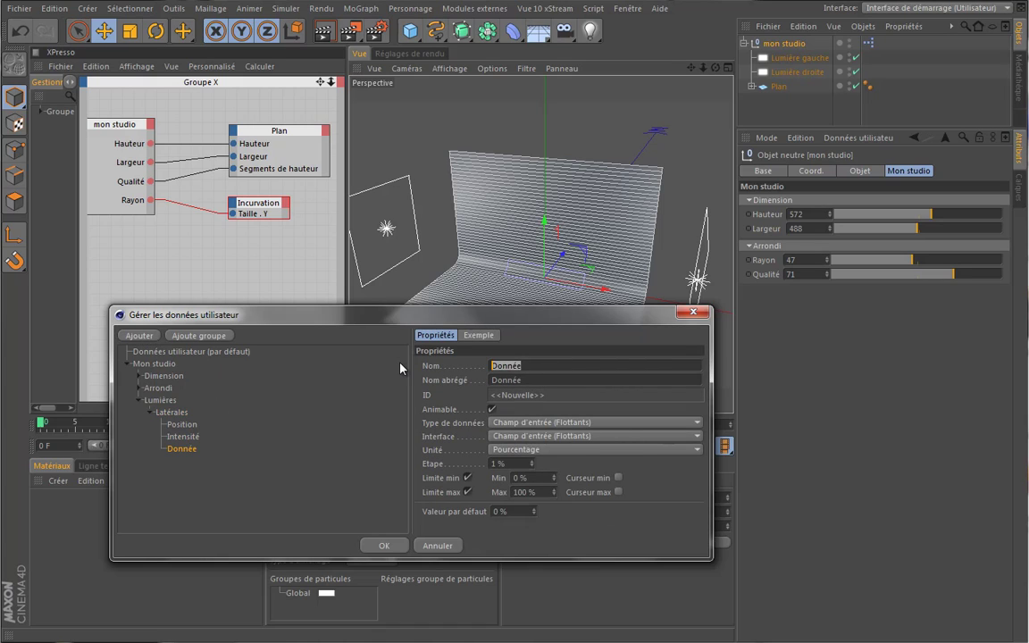
{"action": "type", "text": "Couleur Gauche"}
{"action": "key", "text": "Tab"}
{"action": "left_click", "coordinate": [607, 423]}
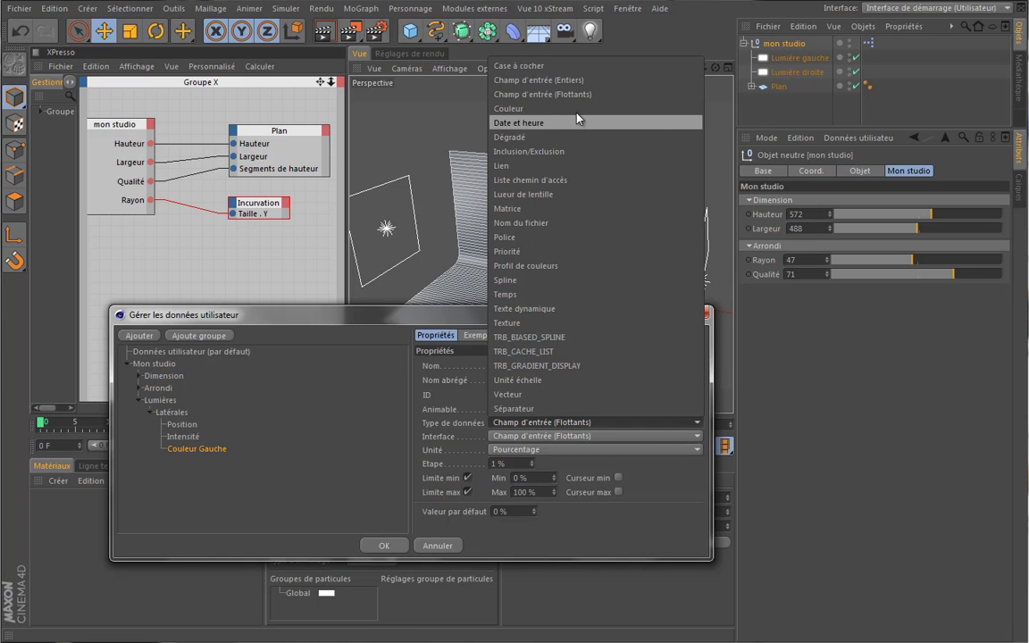
{"action": "left_click", "coordinate": [600, 108]}
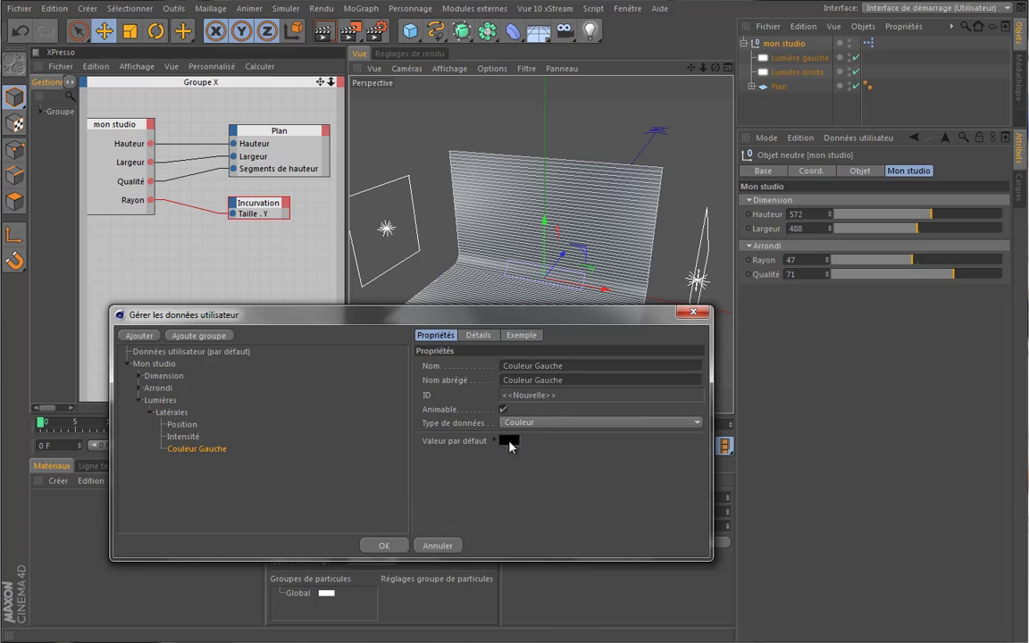
Set the default value of Couleur Gauche to a pale pink with RGB 255, 228, 228.
{"action": "left_click", "coordinate": [509, 440]}
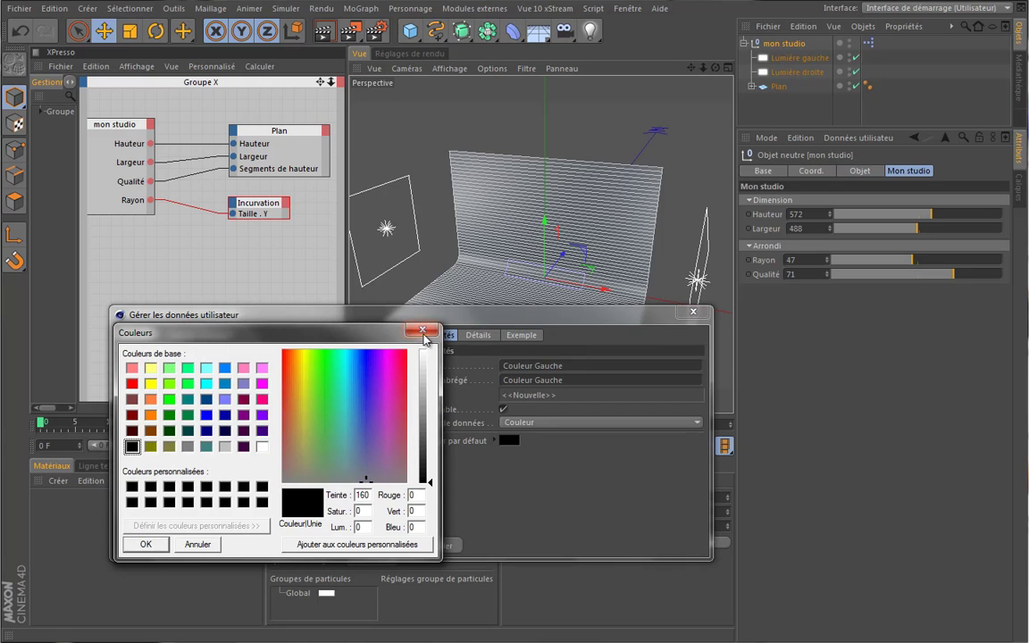
{"action": "left_click", "coordinate": [422, 329]}
{"action": "left_click", "coordinate": [494, 440]}
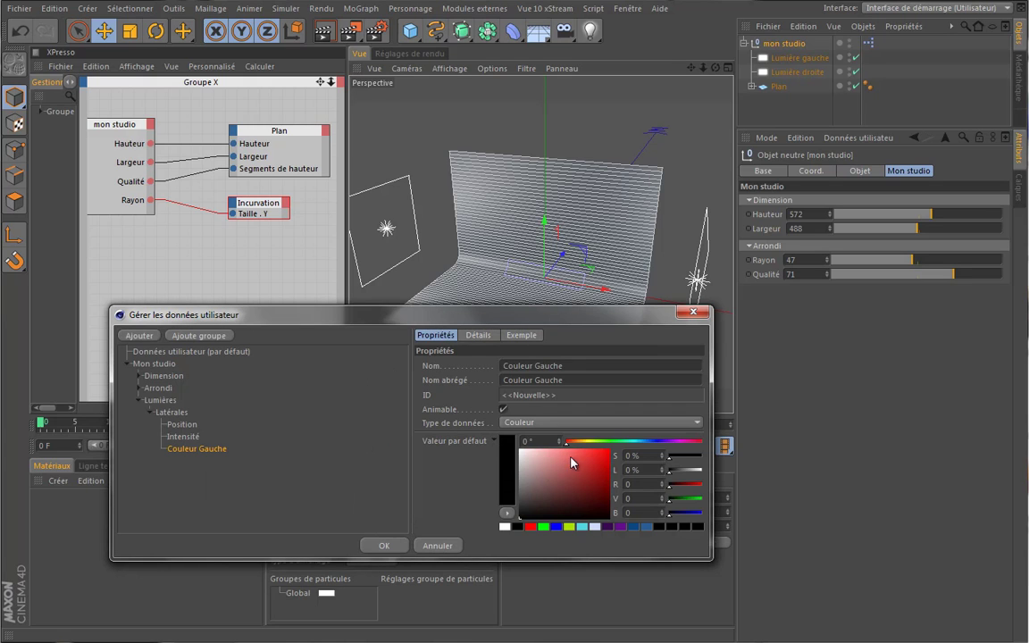
{"action": "left_click_drag", "start_coordinate": [535, 466], "coordinate": [528, 449]}
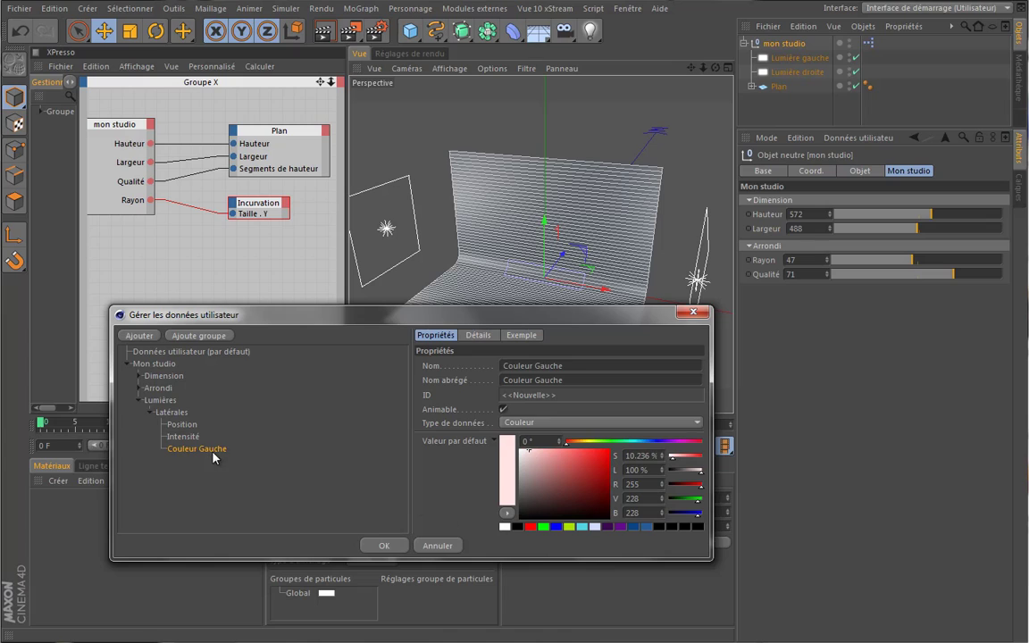
Duplicate the Couleur Gauche field within the Latérales group and rename the copy Couleur Droite.
{"action": "left_click_drag", "start_coordinate": [214, 453], "coordinate": [220, 465], "text": "ctrl"}
{"action": "left_click_drag", "start_coordinate": [537, 365], "coordinate": [596, 366]}
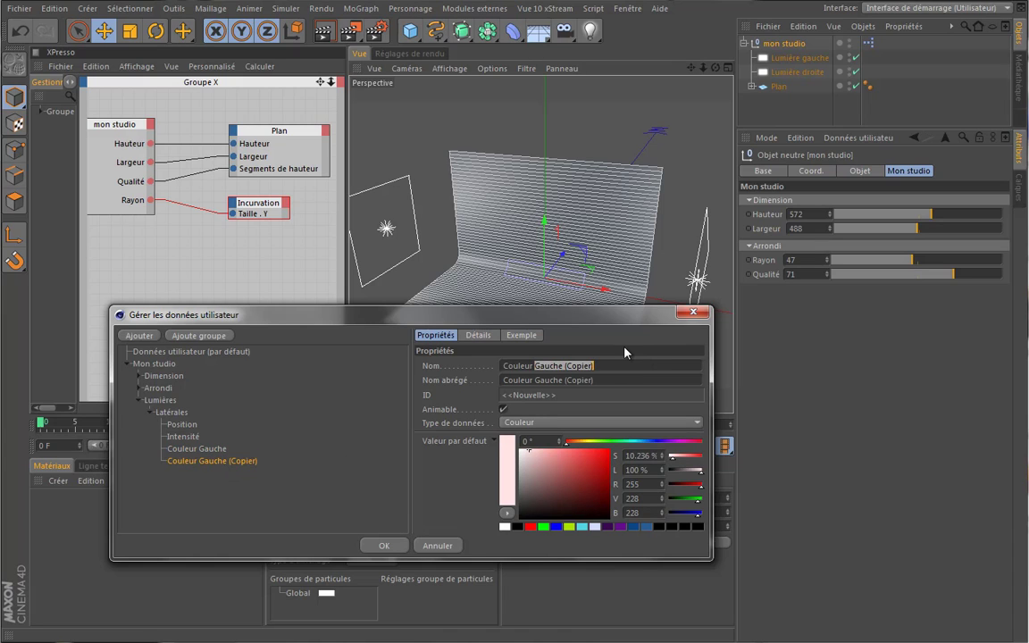
{"action": "type", "text": "Droite"}
{"action": "key", "text": "Tab"}
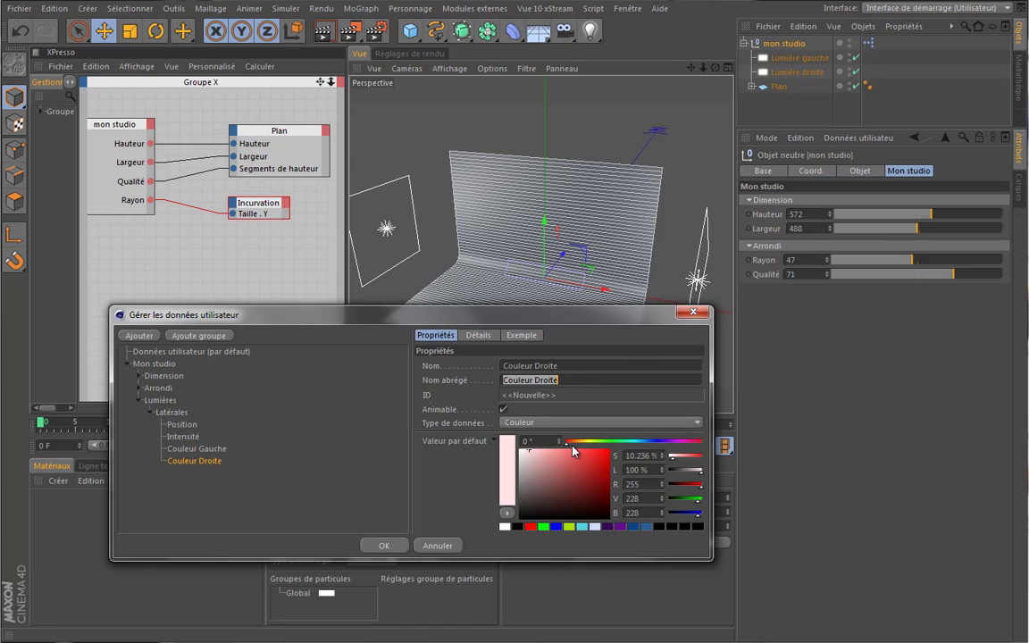
Set the default of Couleur Droite to a pale blue with RGB 214, 228, 255 and accept the user data.
{"action": "mouse_move", "coordinate": [573, 445]}
{"action": "left_mouse_down"}
{"action": "mouse_move", "coordinate": [637, 445]}
{"action": "mouse_move", "coordinate": [650, 457]}
{"action": "left_mouse_up"}
{"action": "left_click", "coordinate": [533, 449]}
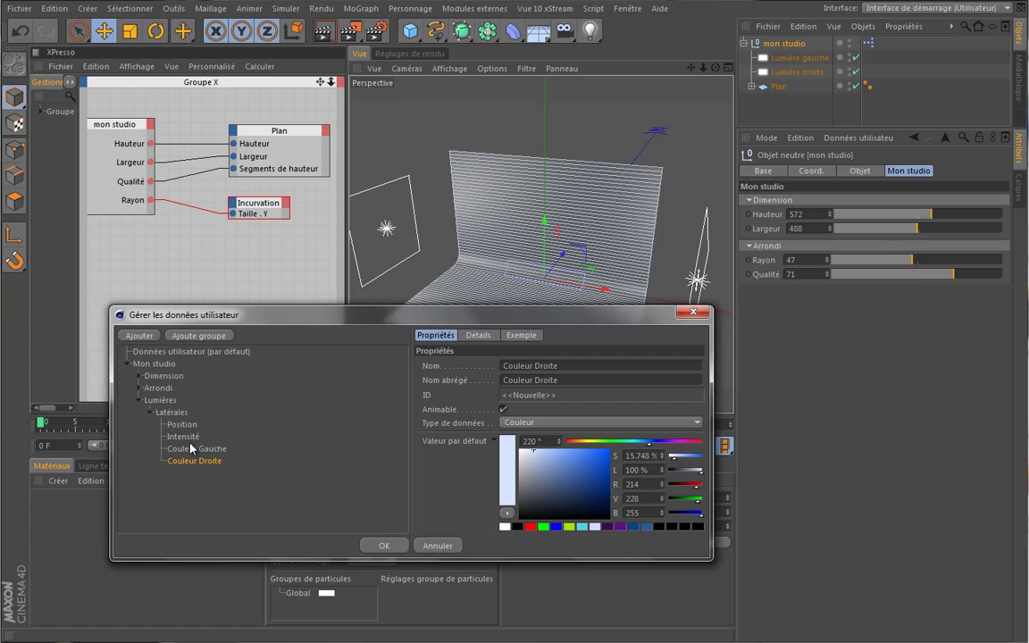
{"action": "left_click", "coordinate": [384, 545]}
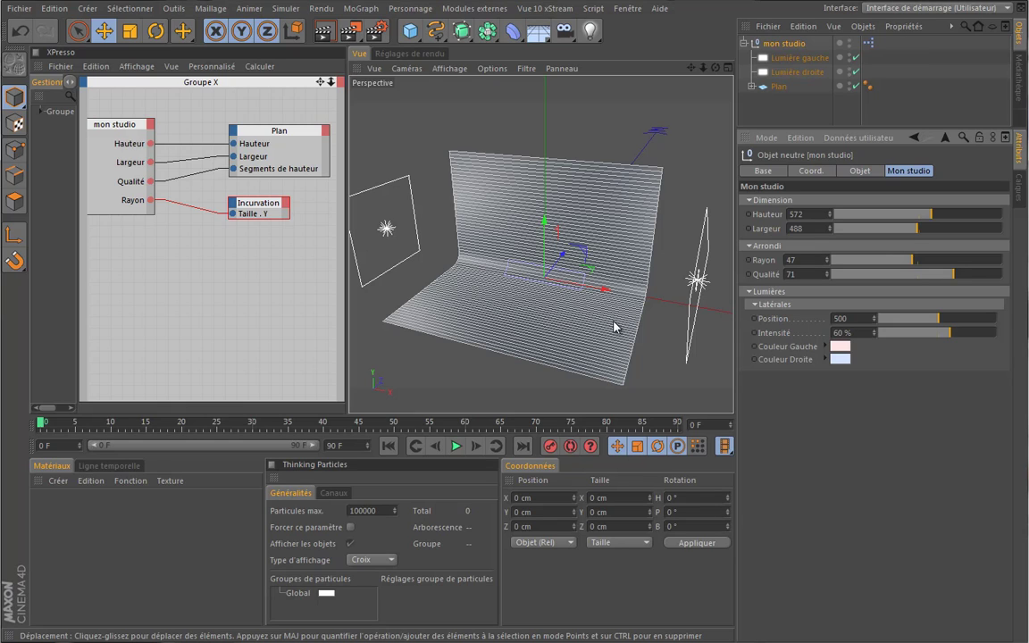
Set the Latérales parameters of mon studio to Position 440 and Intensité 48 %.
{"action": "left_click_drag", "start_coordinate": [938, 318], "coordinate": [955, 332]}
{"action": "left_click", "coordinate": [935, 334]}
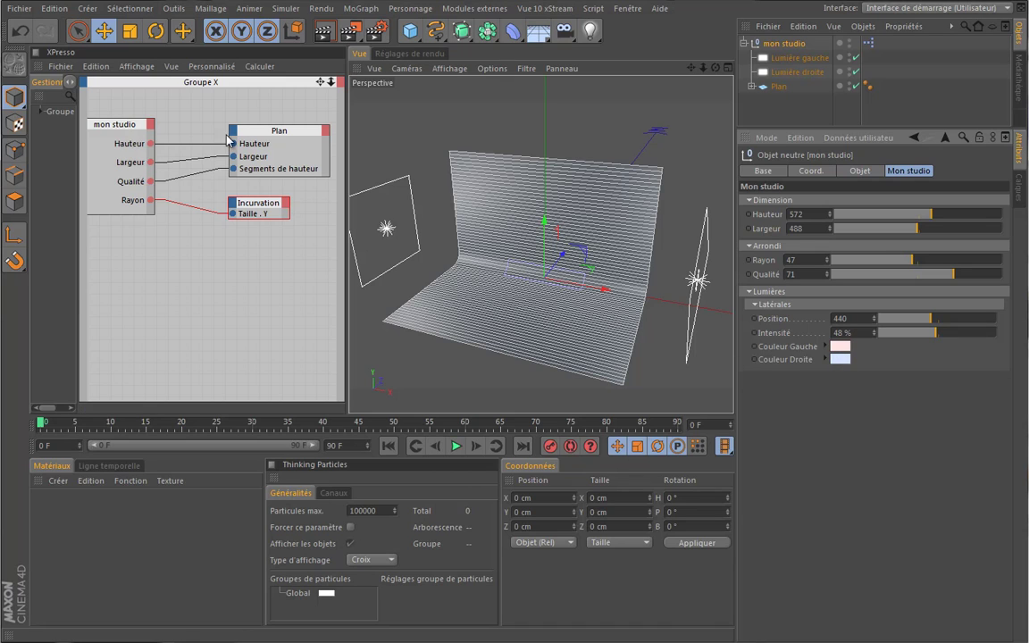
Move the existing XPresso nodes up together and add a second mon studio node below them.
{"action": "left_click_drag", "start_coordinate": [115, 101], "coordinate": [297, 256]}
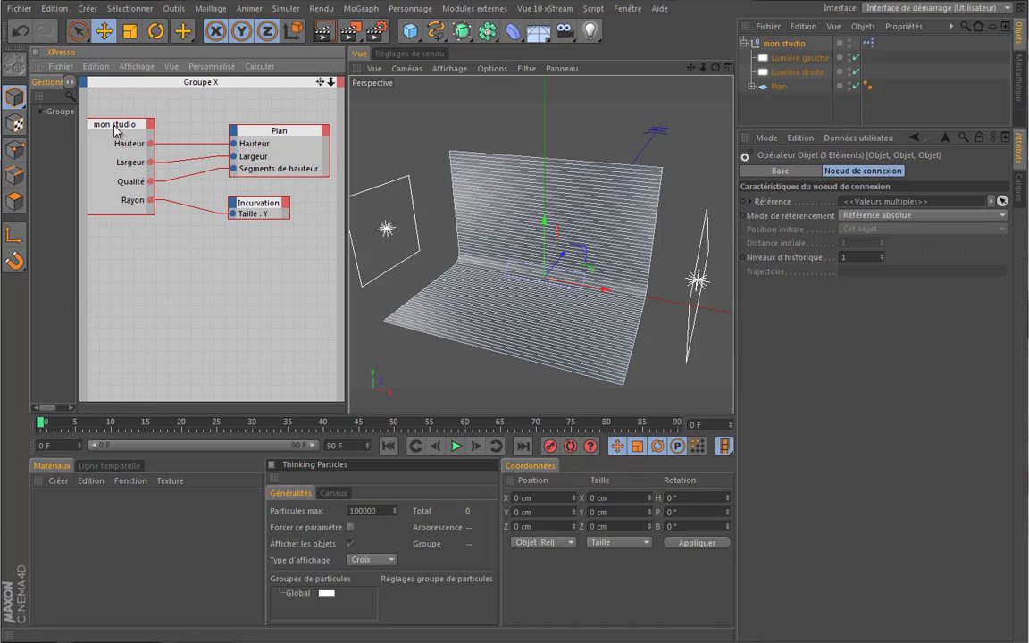
{"action": "left_click_drag", "start_coordinate": [113, 125], "coordinate": [128, 101]}
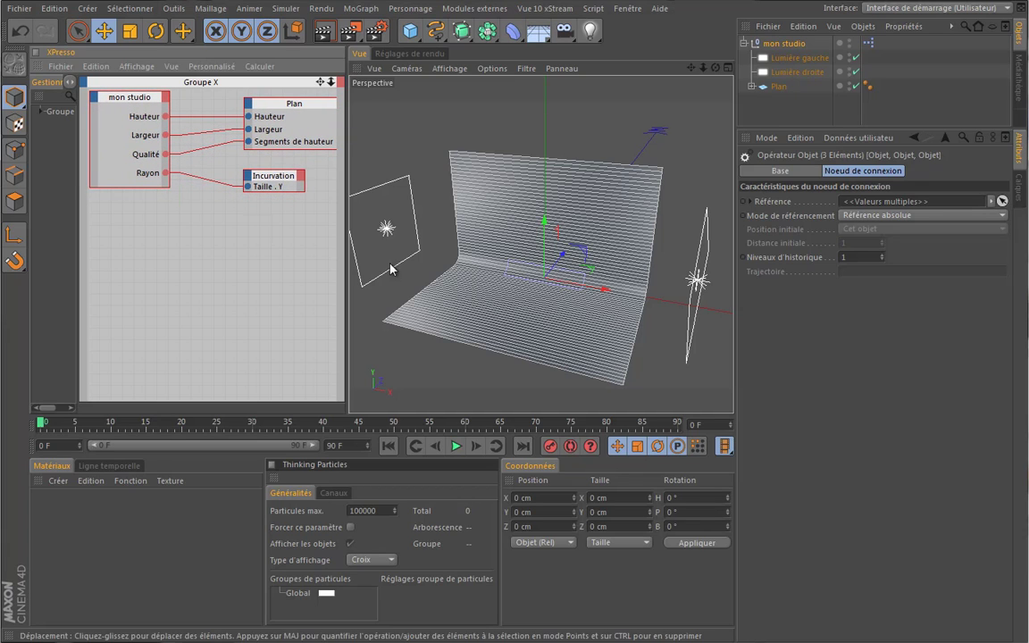
{"action": "left_click_drag", "start_coordinate": [777, 51], "coordinate": [131, 335]}
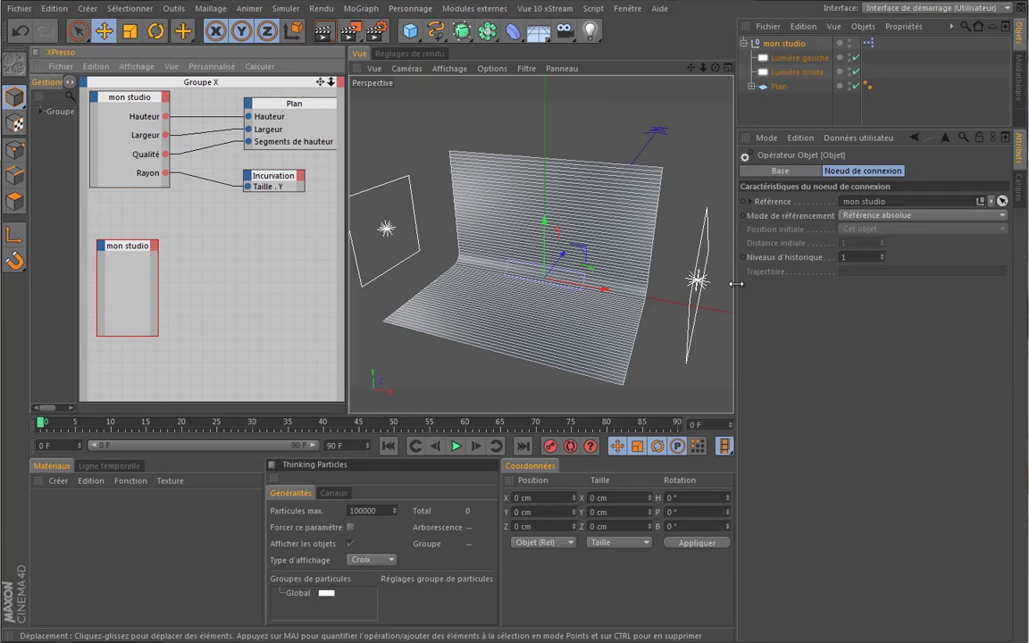
Add the lateral lights' Position and Intensité user data as output ports on the new mon studio node.
{"action": "left_click", "coordinate": [793, 47]}
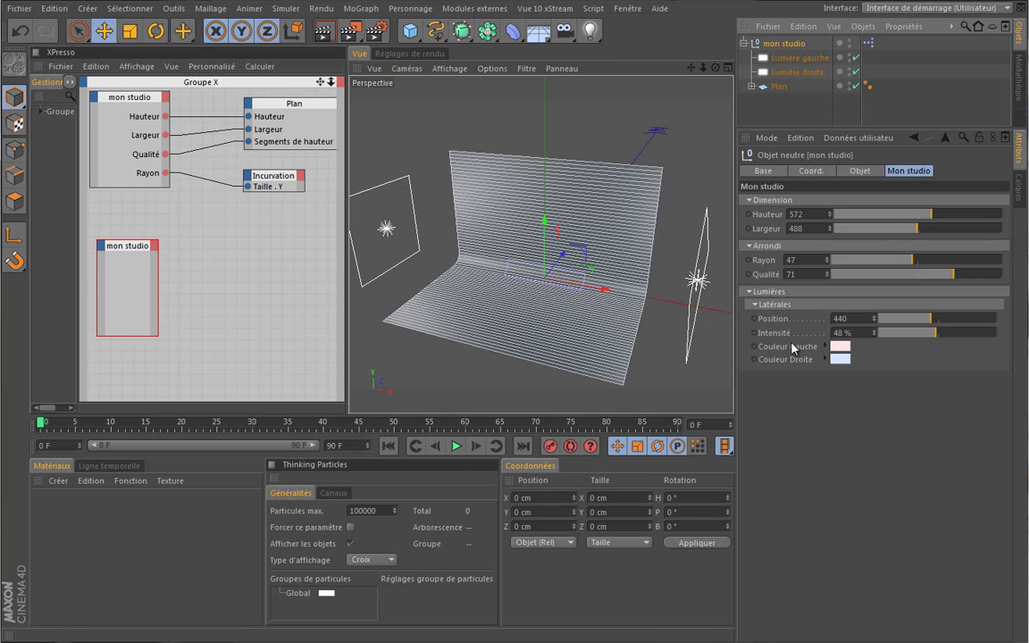
{"action": "left_click", "coordinate": [154, 245]}
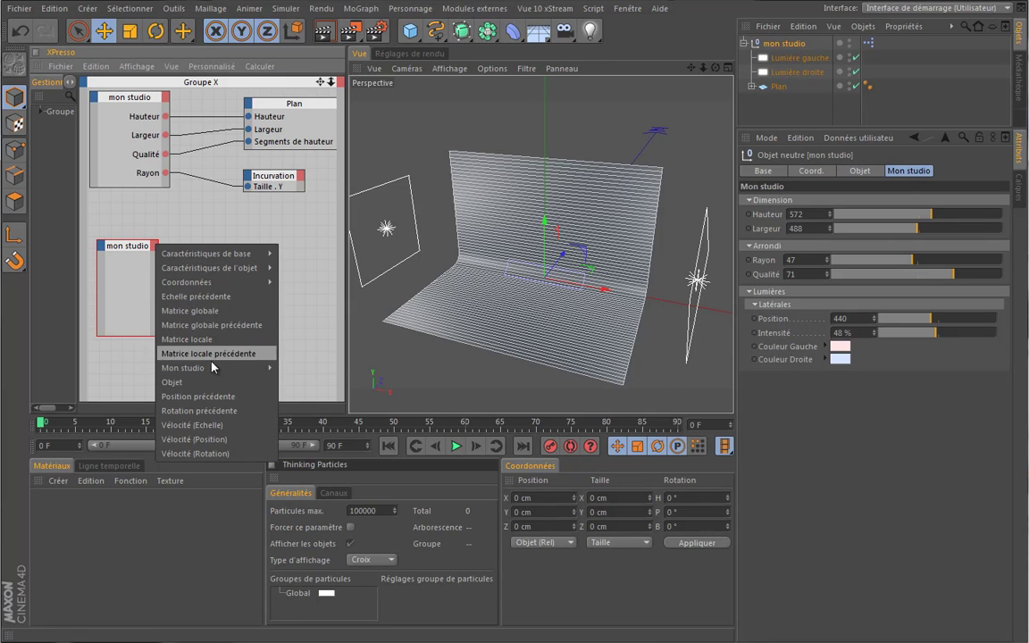
{"action": "mouse_move", "coordinate": [237, 368]}
{"action": "mouse_move", "coordinate": [296, 395]}
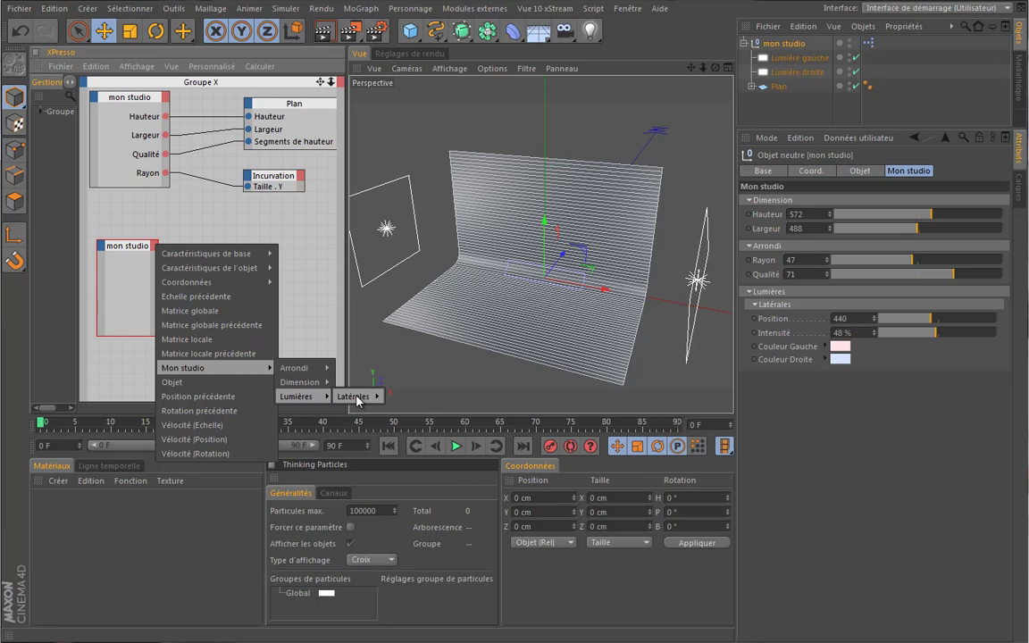
{"action": "mouse_move", "coordinate": [356, 399]}
{"action": "left_click", "coordinate": [420, 437]}
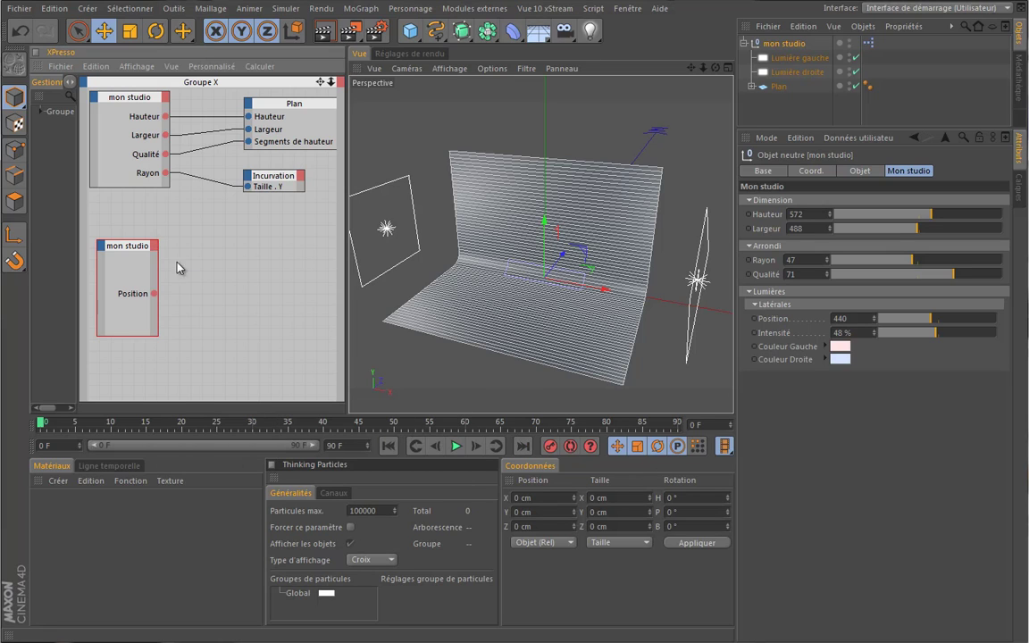
{"action": "left_click", "coordinate": [155, 249]}
{"action": "mouse_move", "coordinate": [236, 371]}
{"action": "mouse_move", "coordinate": [295, 399]}
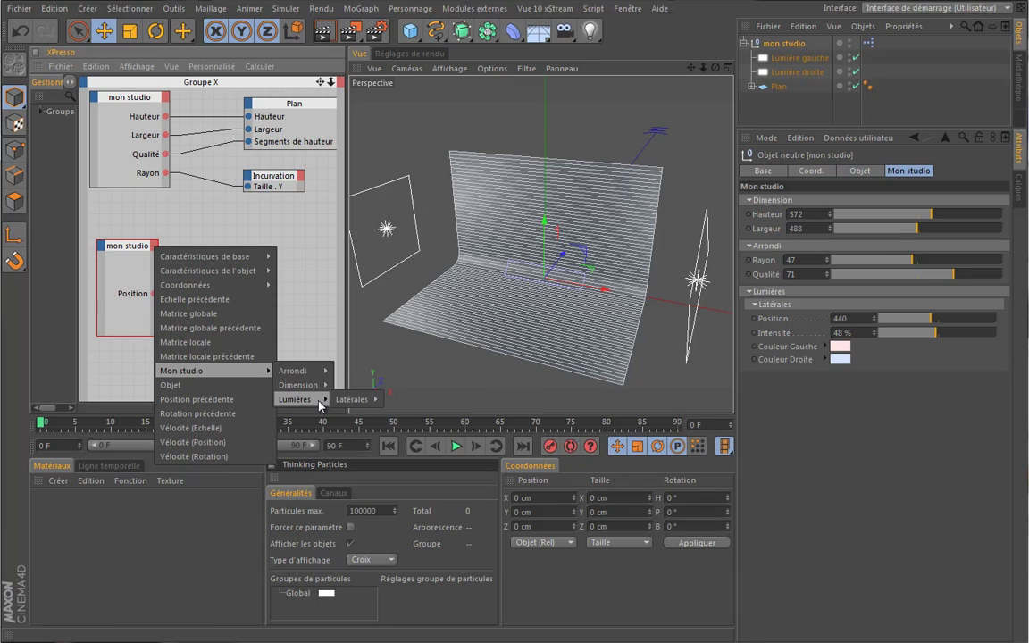
{"action": "mouse_move", "coordinate": [356, 399]}
{"action": "left_click", "coordinate": [401, 428]}
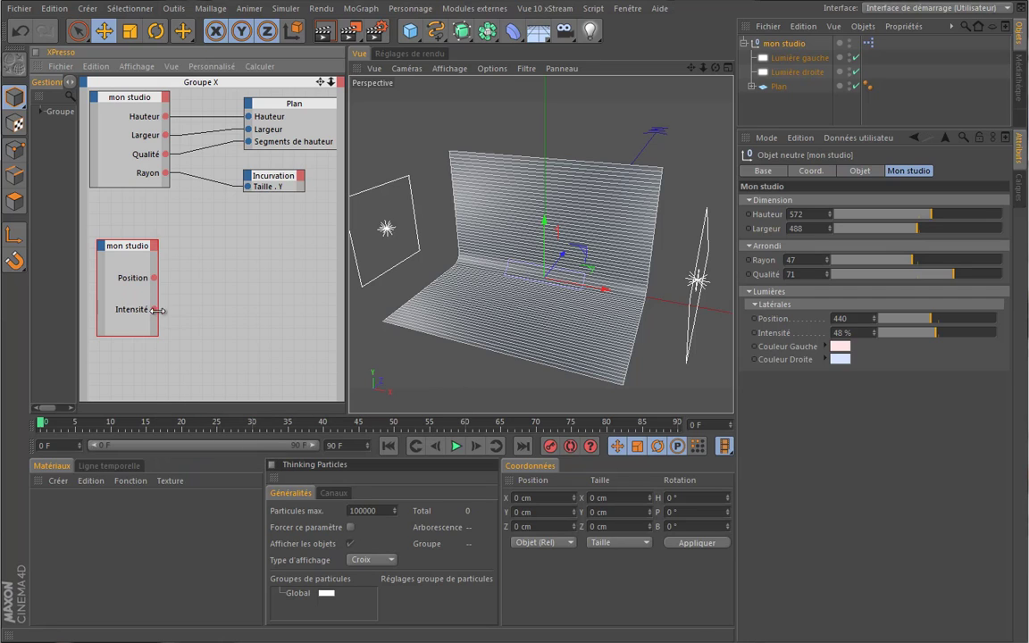
Add full-colour Couleur Gauche and Couleur Droite output ports to the lower mon studio node.
{"action": "left_click", "coordinate": [154, 247]}
{"action": "mouse_move", "coordinate": [259, 367]}
{"action": "mouse_move", "coordinate": [295, 396]}
{"action": "mouse_move", "coordinate": [353, 396]}
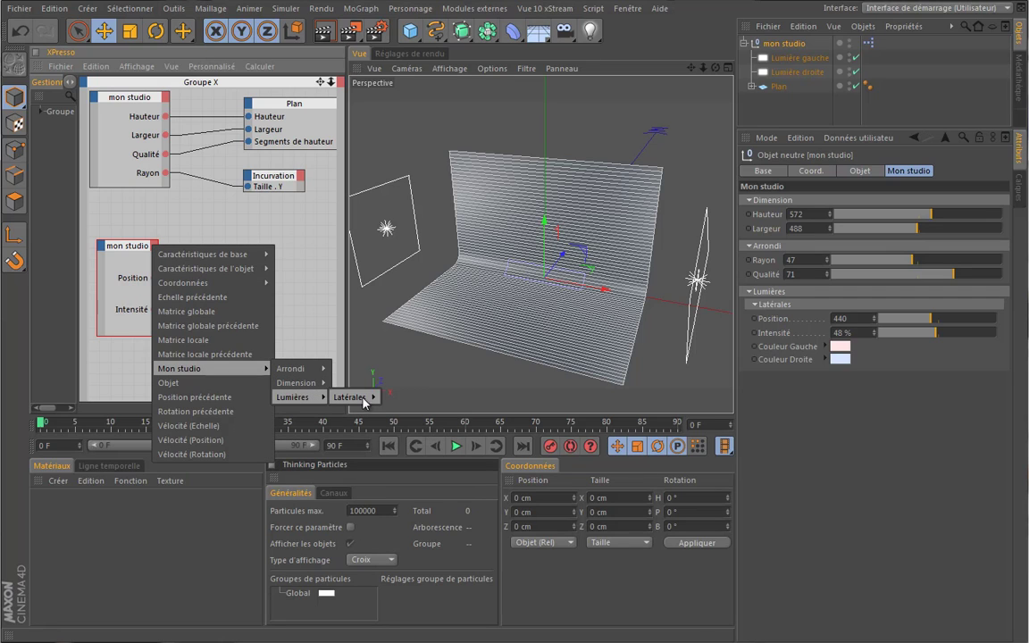
{"action": "mouse_move", "coordinate": [411, 412]}
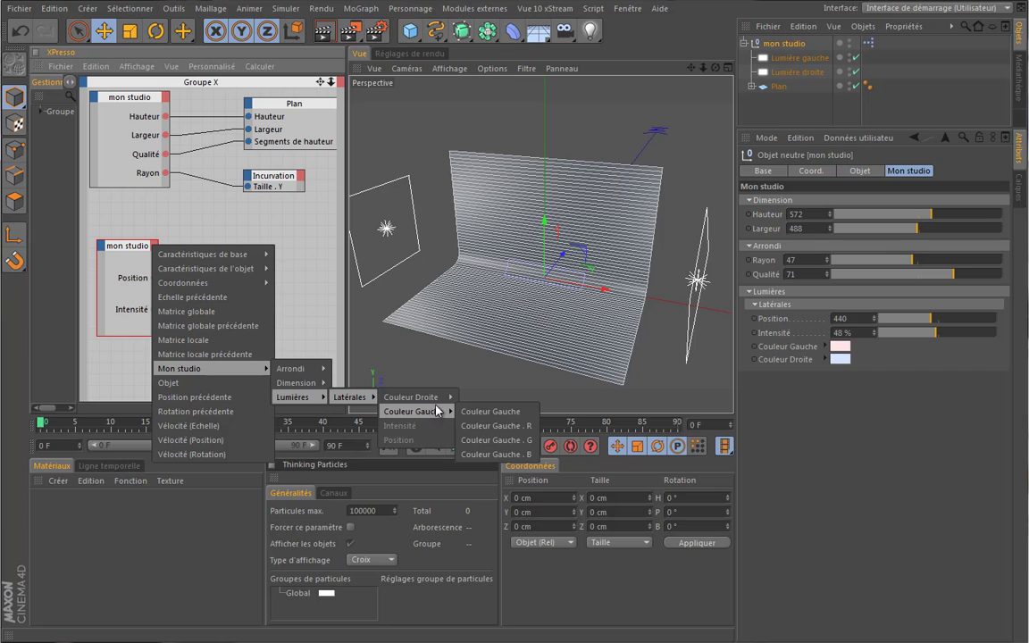
{"action": "left_click", "coordinate": [491, 412]}
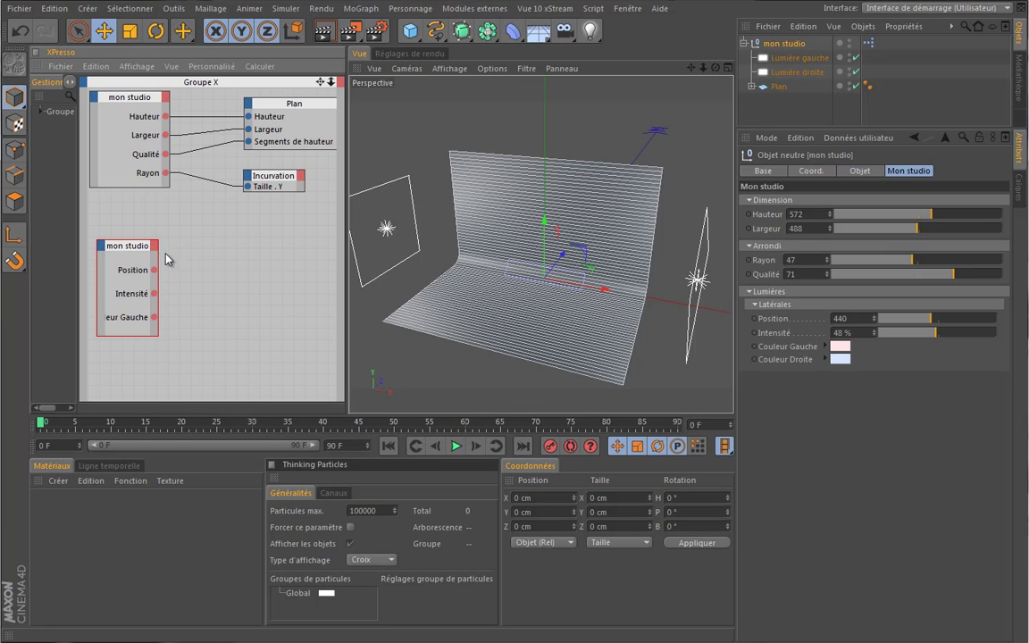
{"action": "left_click", "coordinate": [155, 245]}
{"action": "mouse_move", "coordinate": [227, 374]}
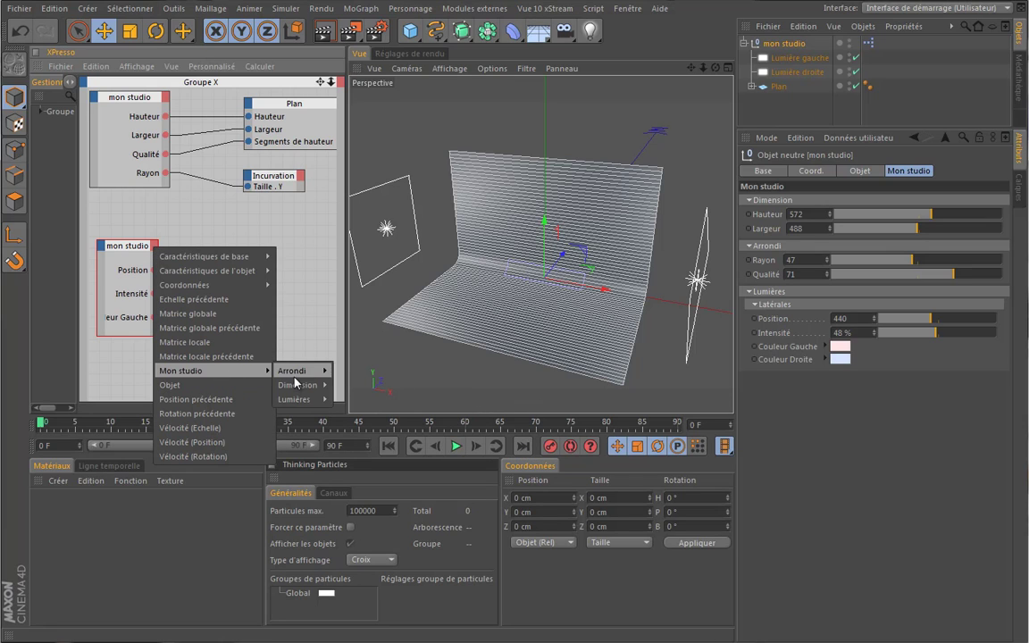
{"action": "mouse_move", "coordinate": [318, 399]}
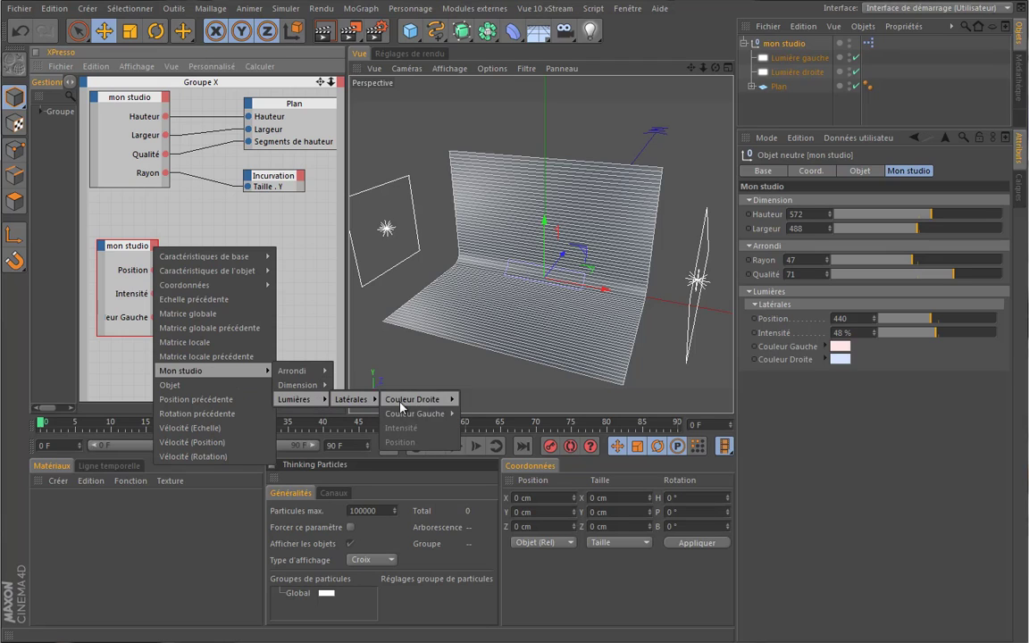
{"action": "left_click", "coordinate": [465, 426]}
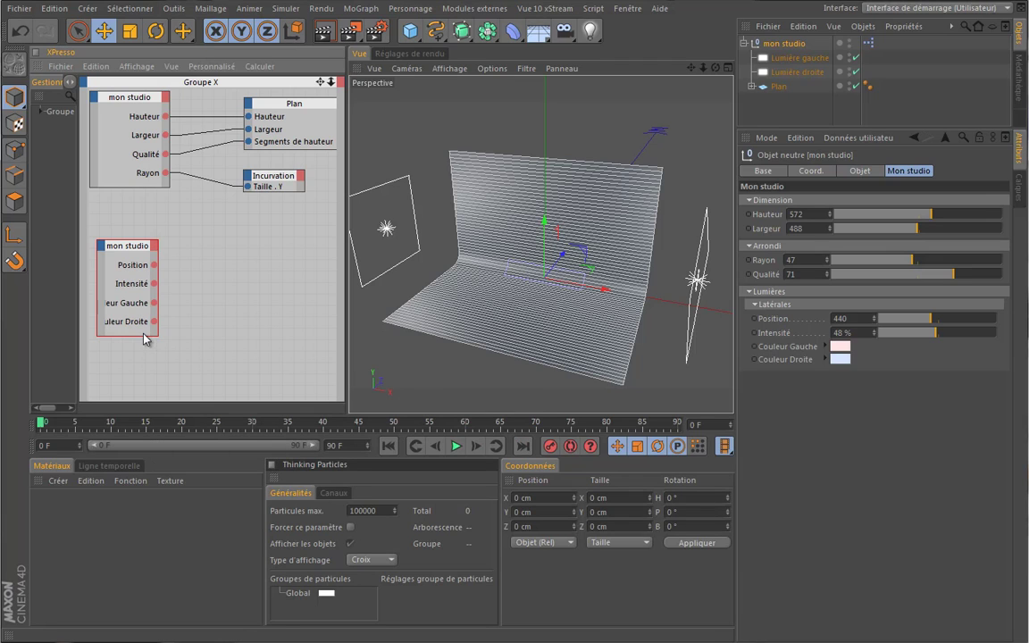
Fit both mon studio nodes to their ports and move them closer to the column of receiving nodes.
{"action": "left_click", "coordinate": [144, 334]}
{"action": "left_click", "coordinate": [129, 228]}
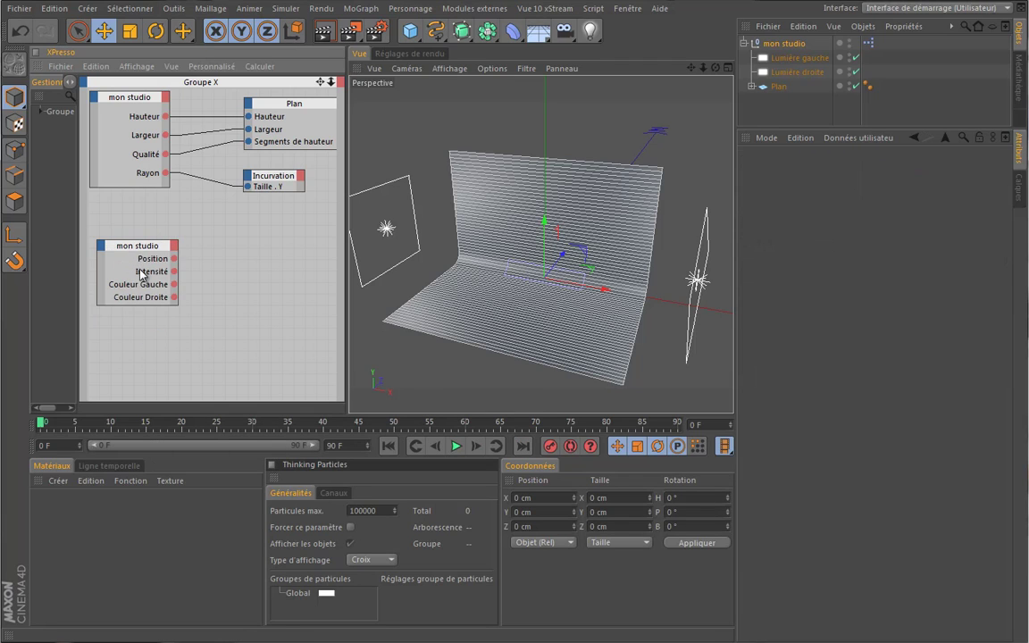
{"action": "left_click_drag", "start_coordinate": [157, 248], "coordinate": [149, 267]}
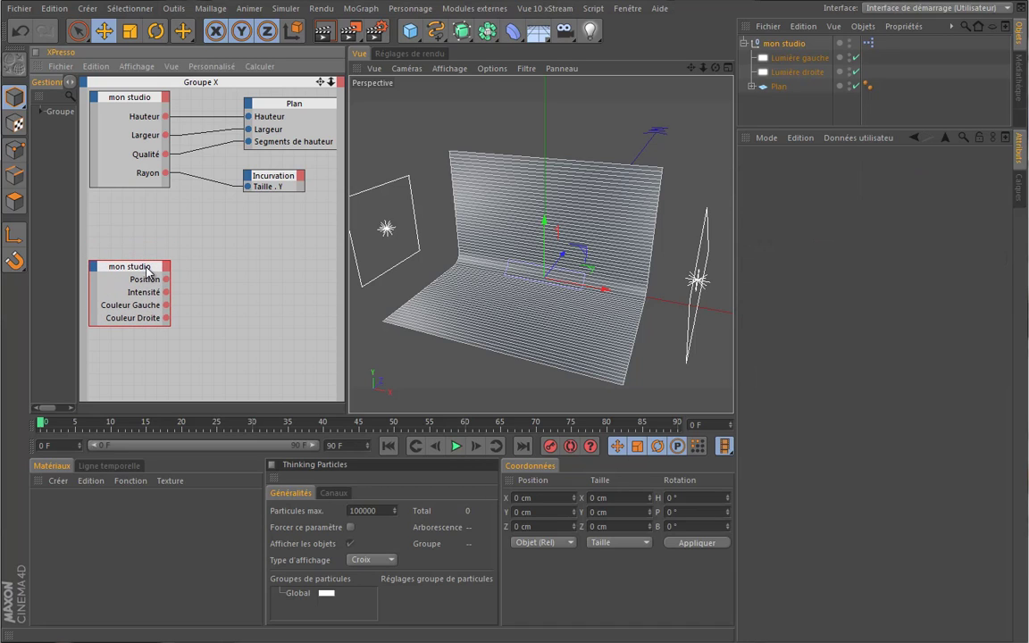
{"action": "left_click", "coordinate": [111, 112]}
{"action": "left_click", "coordinate": [128, 94]}
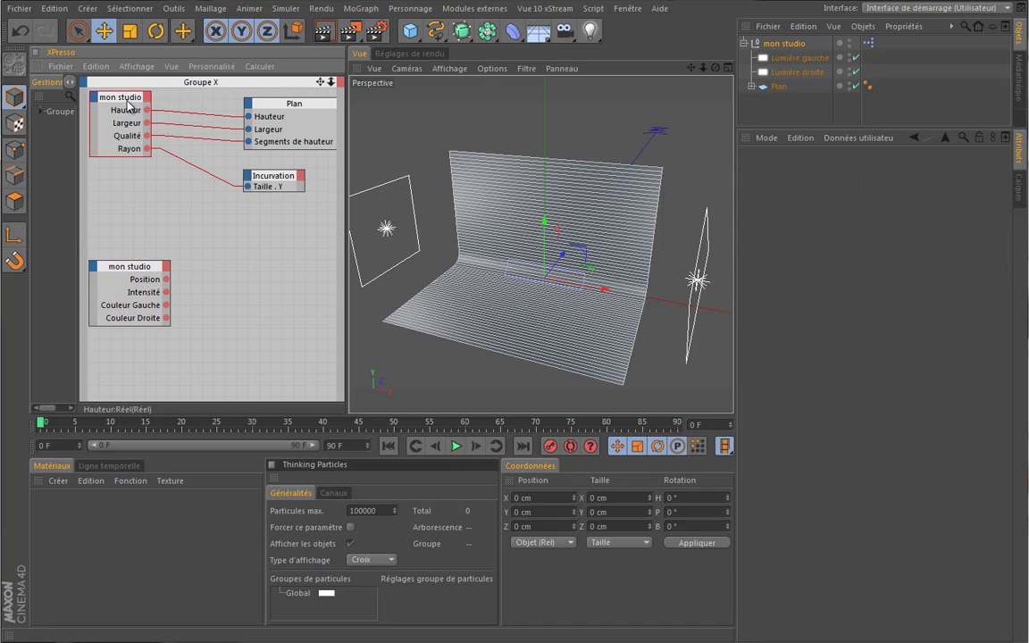
{"action": "left_click_drag", "start_coordinate": [128, 104], "coordinate": [168, 112]}
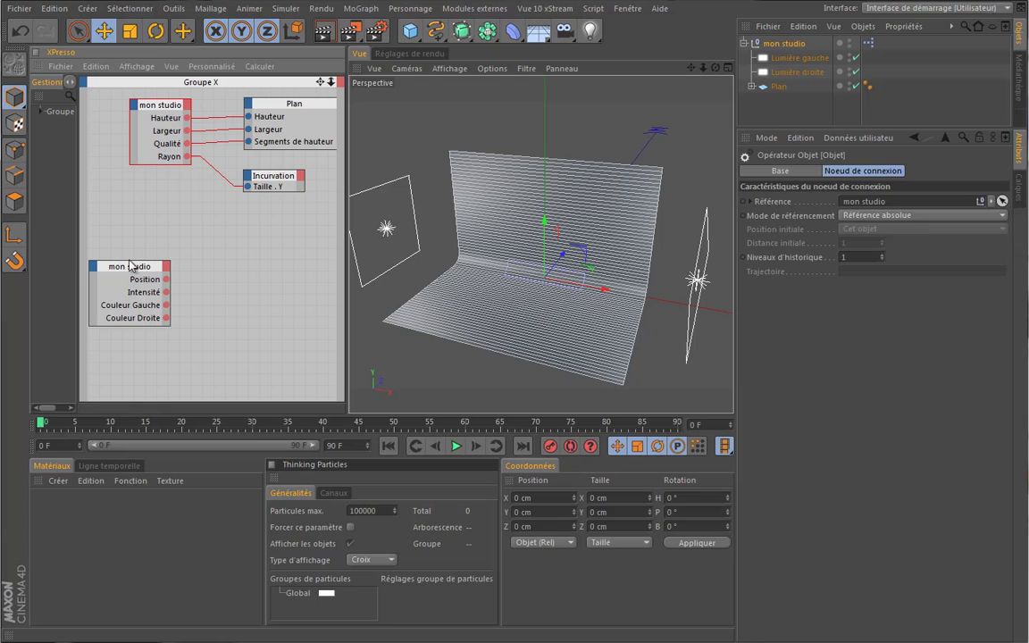
{"action": "left_click_drag", "start_coordinate": [130, 266], "coordinate": [151, 253]}
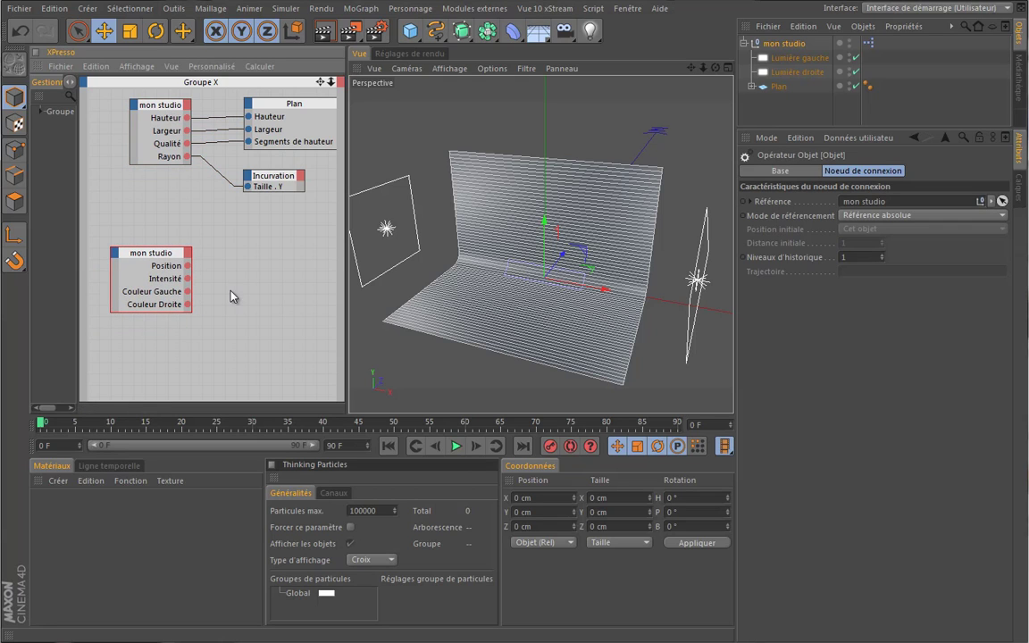
Add XPresso nodes for Lumière gauche and Lumière droite beside the lower mon studio node, with Lumière gauche above.
{"action": "left_click", "coordinate": [783, 43]}
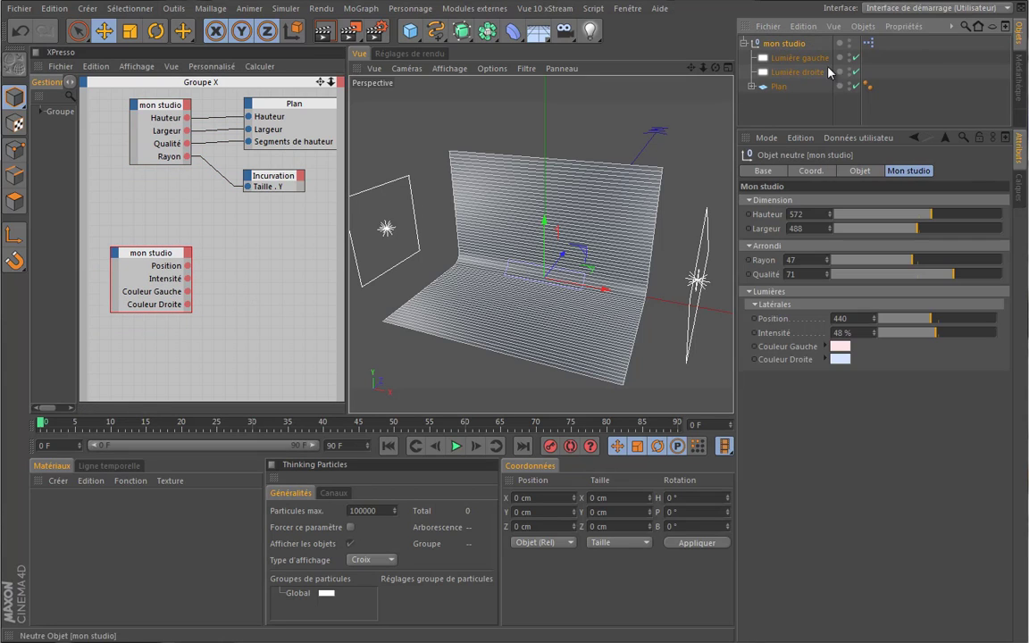
{"action": "left_click", "coordinate": [799, 57]}
{"action": "left_click", "coordinate": [797, 72], "text": "shift"}
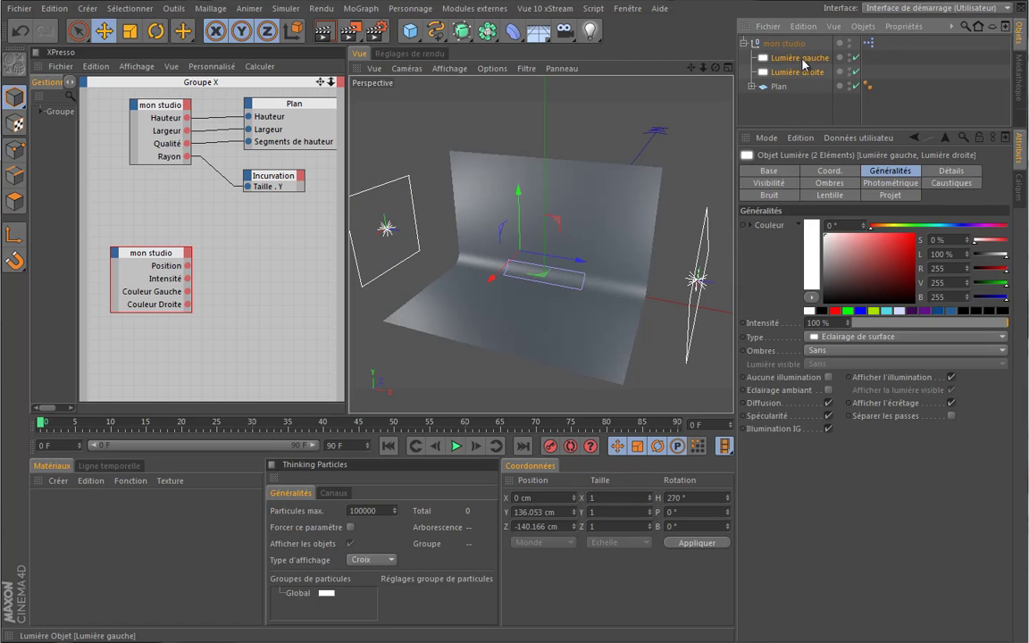
{"action": "left_click_drag", "start_coordinate": [394, 241], "coordinate": [264, 278]}
{"action": "left_click_drag", "start_coordinate": [273, 279], "coordinate": [277, 237]}
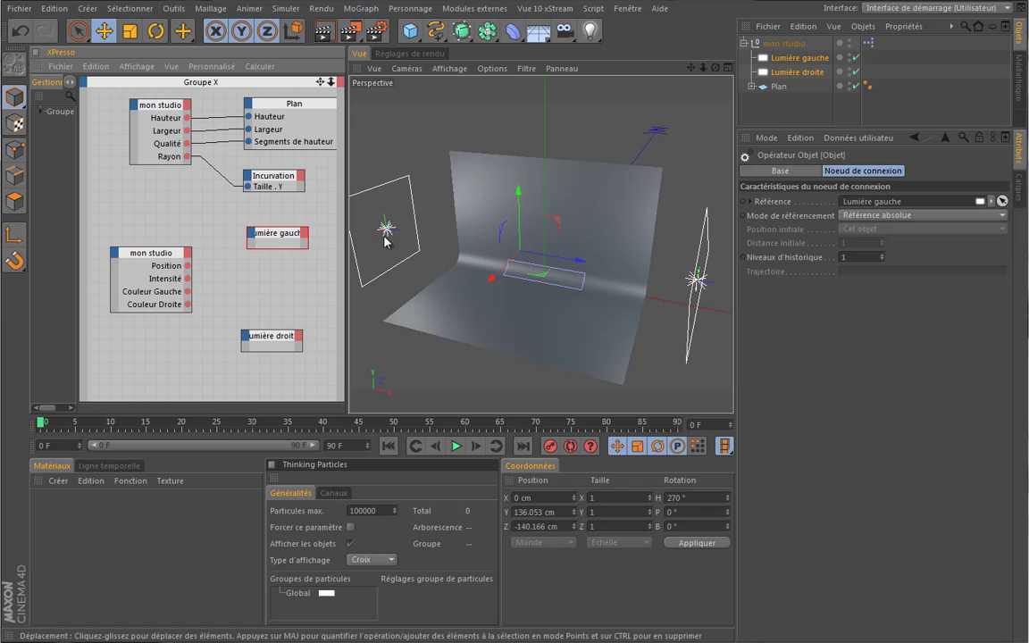
{"action": "left_click", "coordinate": [800, 58]}
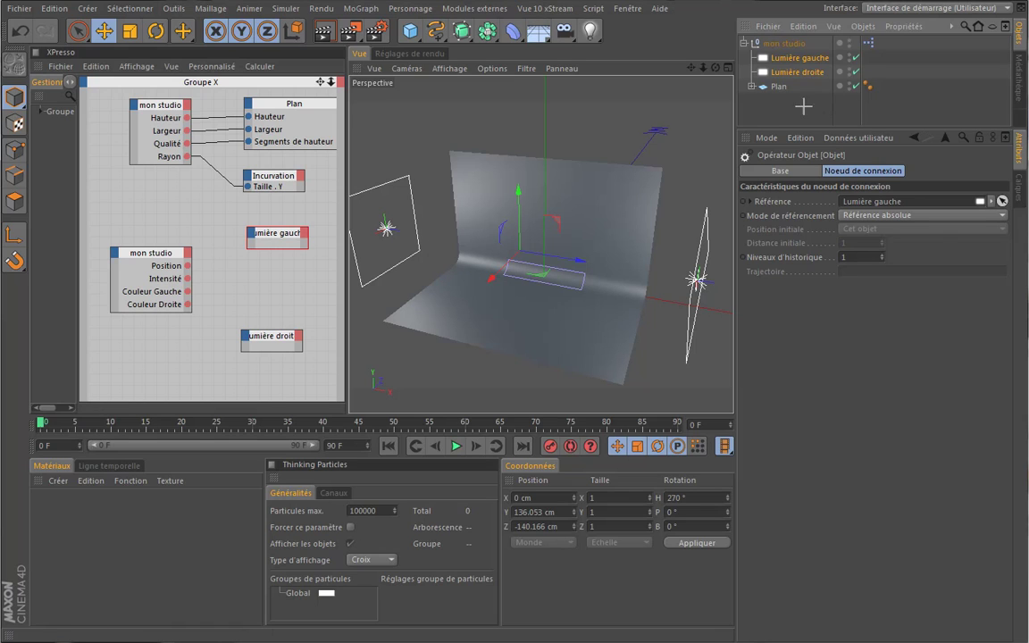
Try moving Lumière gauche along X to -231.118 cm using its Position X coordinate.
{"action": "left_click", "coordinate": [801, 59]}
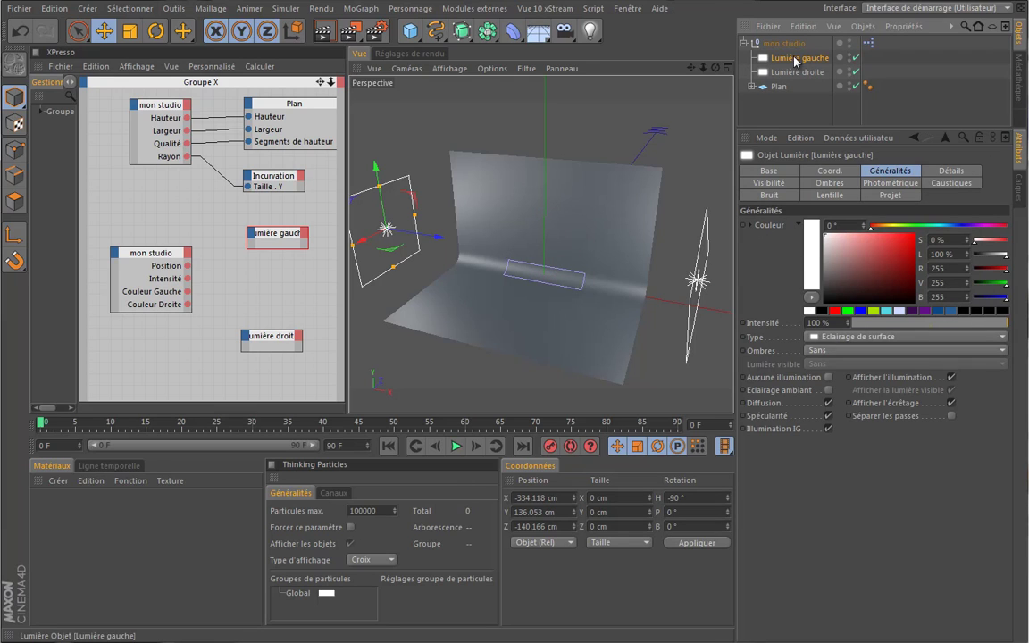
{"action": "left_click", "coordinate": [830, 171]}
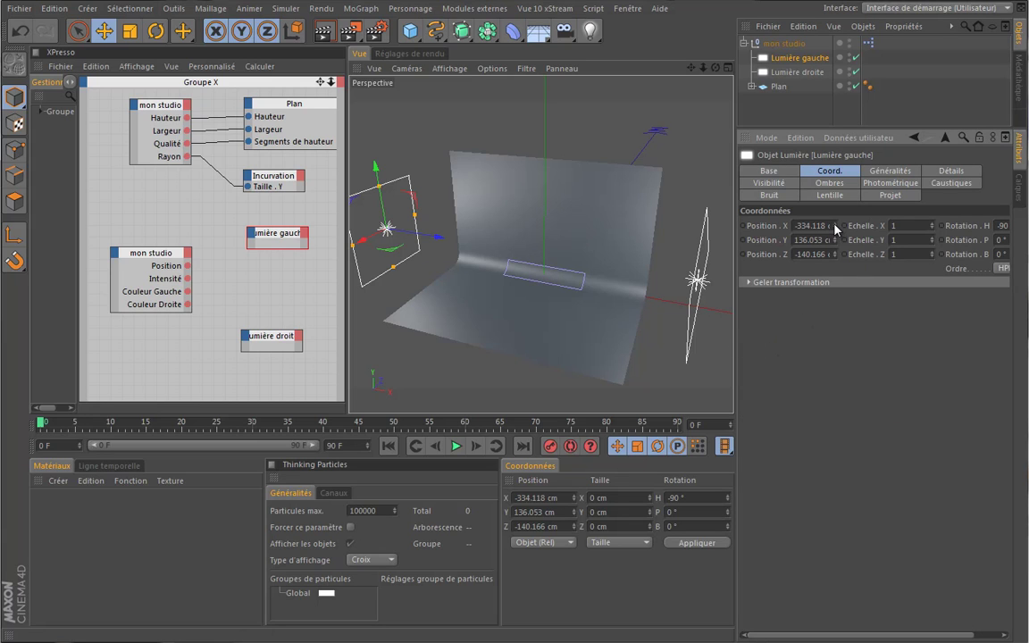
{"action": "mouse_move", "coordinate": [835, 229]}
{"action": "left_mouse_down"}
{"action": "mouse_move", "coordinate": [833, 216]}
{"action": "mouse_move", "coordinate": [848, 209]}
{"action": "mouse_move", "coordinate": [836, 229]}
{"action": "left_mouse_up"}
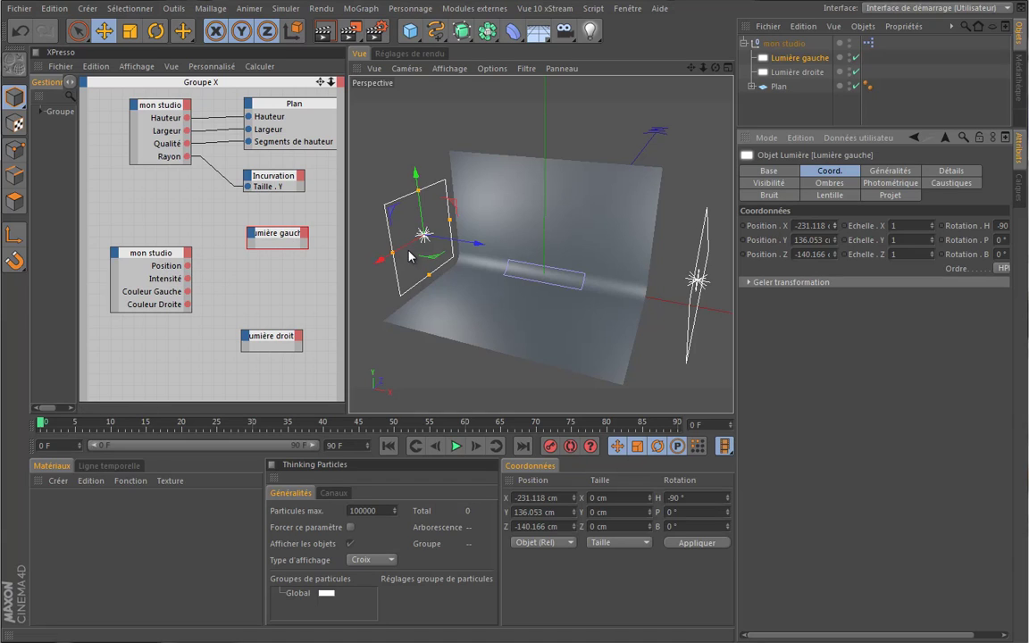
Shift the lower mon studio node slightly aside and add a Négation calculation node above it.
{"action": "left_click_drag", "start_coordinate": [147, 259], "coordinate": [131, 266]}
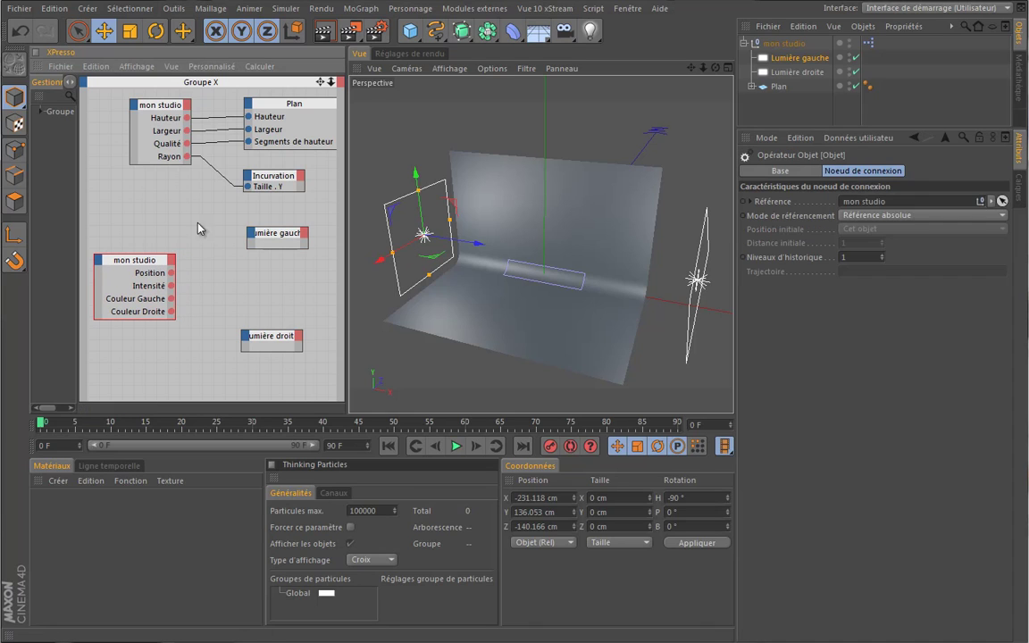
{"action": "right_click", "coordinate": [167, 230]}
{"action": "mouse_move", "coordinate": [223, 233]}
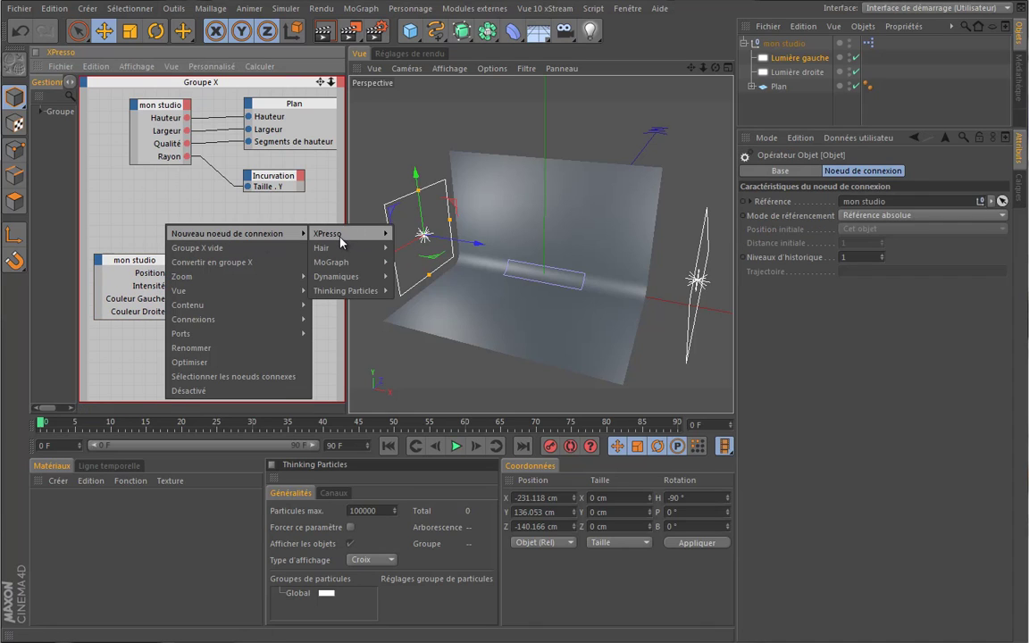
{"action": "mouse_move", "coordinate": [362, 235]}
{"action": "mouse_move", "coordinate": [412, 276]}
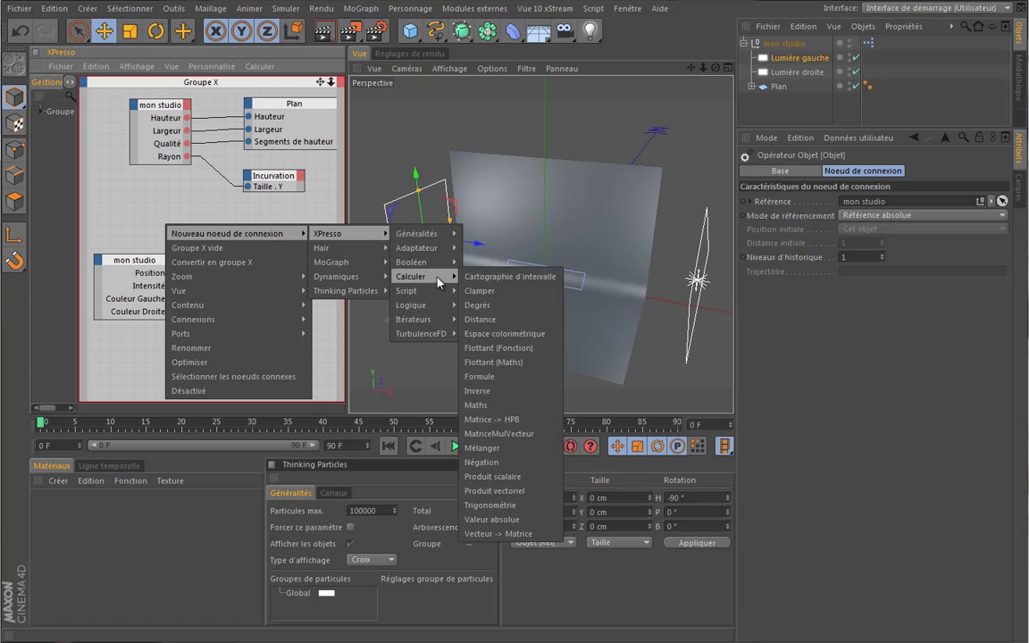
{"action": "left_click", "coordinate": [524, 463]}
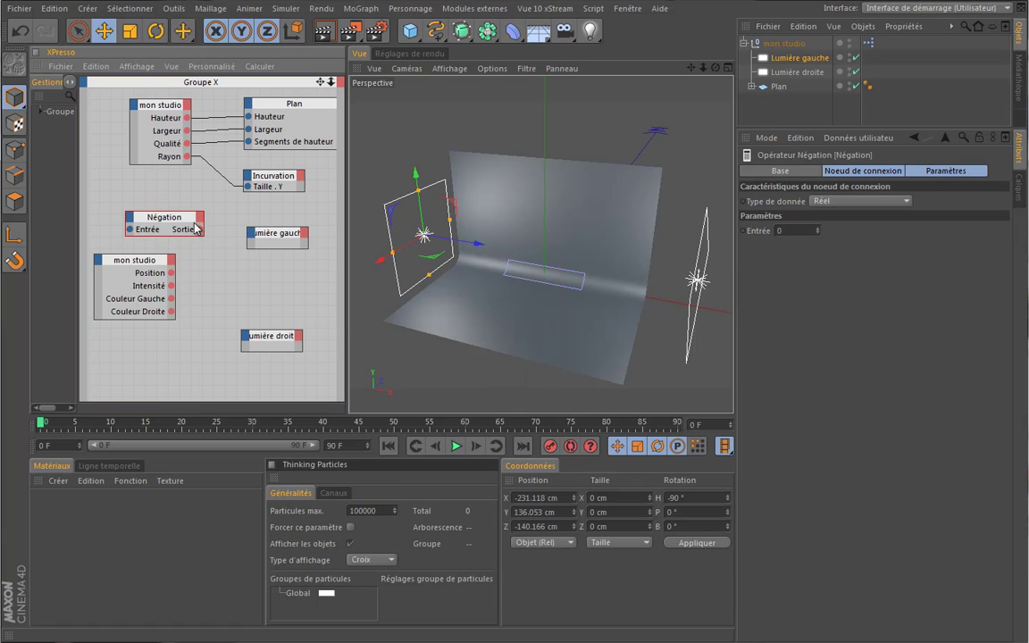
Space out the Négation and Lumière gauche nodes and connect mon studio's Position output to Négation's Entrée.
{"action": "left_click_drag", "start_coordinate": [263, 233], "coordinate": [287, 236]}
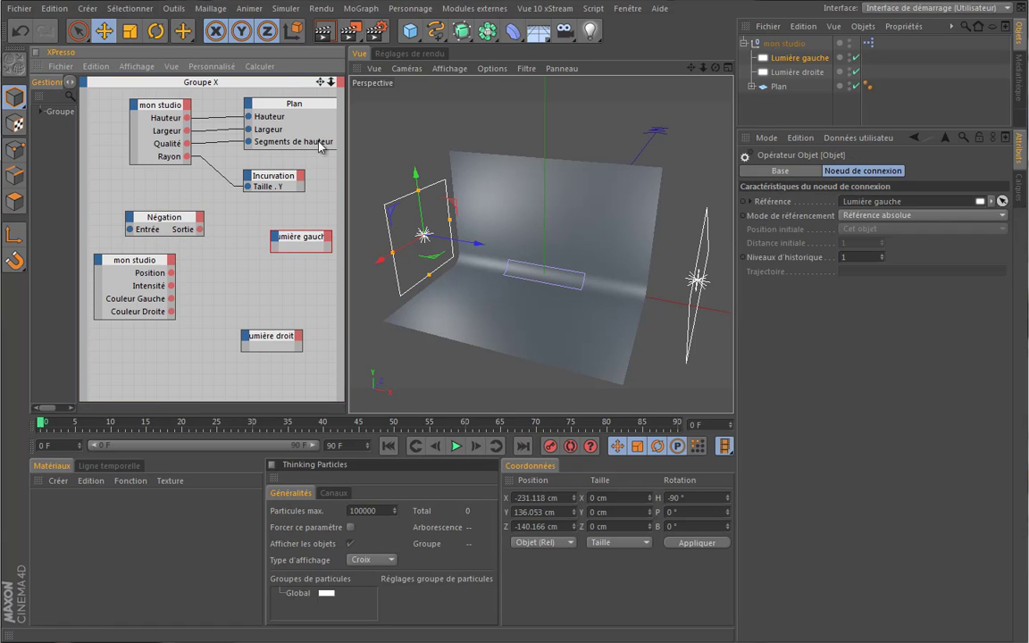
{"action": "left_click_drag", "start_coordinate": [319, 83], "coordinate": [290, 84]}
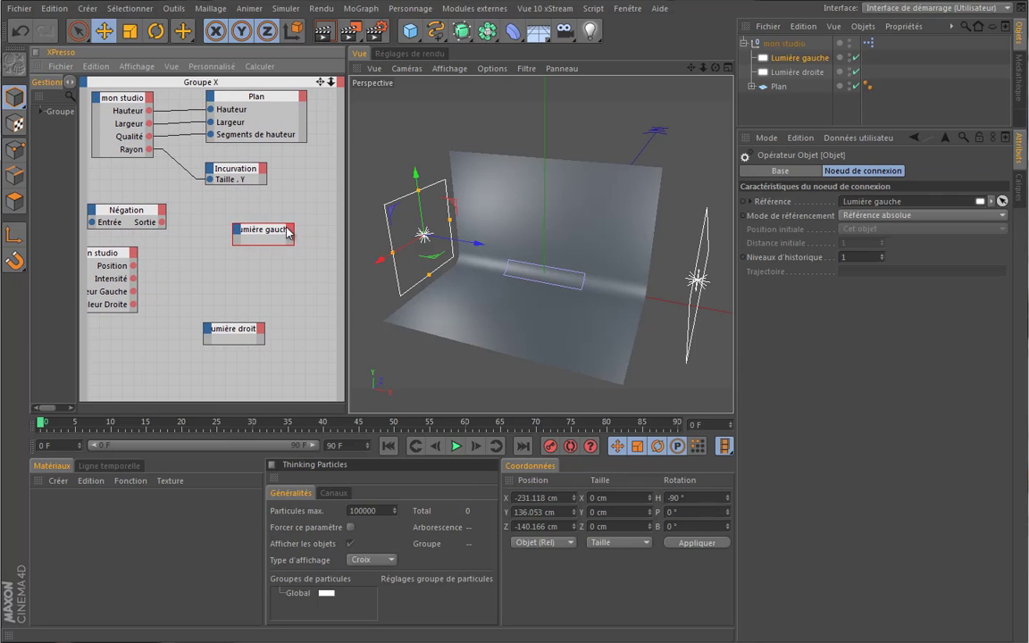
{"action": "left_click_drag", "start_coordinate": [266, 234], "coordinate": [302, 234]}
{"action": "left_click_drag", "start_coordinate": [116, 210], "coordinate": [163, 242]}
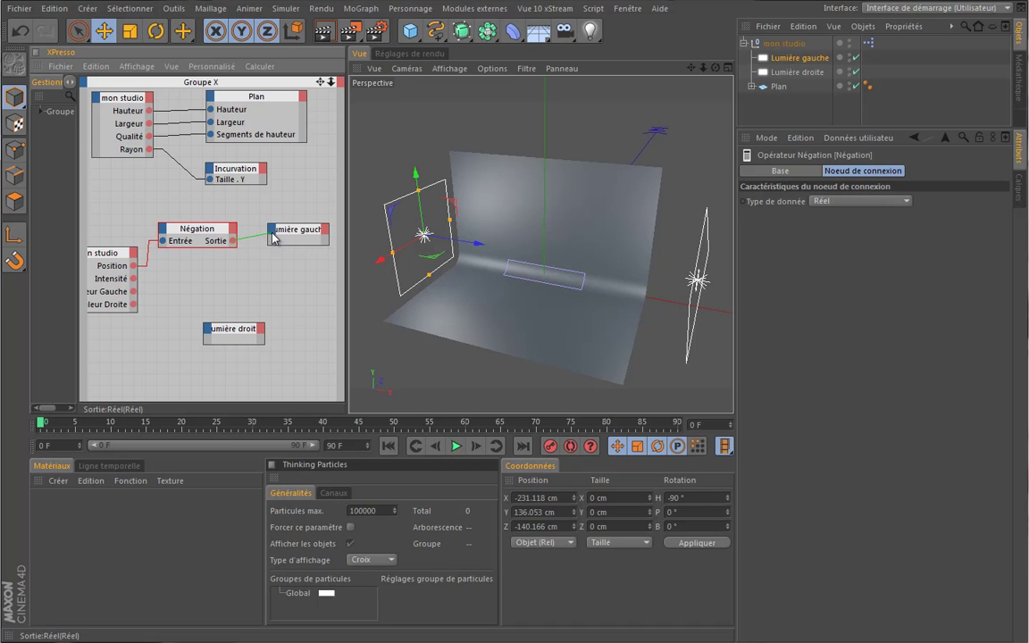
Connect Négation's Sortie to a new Position globale . X input on the Lumière gauche node.
{"action": "left_click_drag", "start_coordinate": [273, 236], "coordinate": [274, 234]}
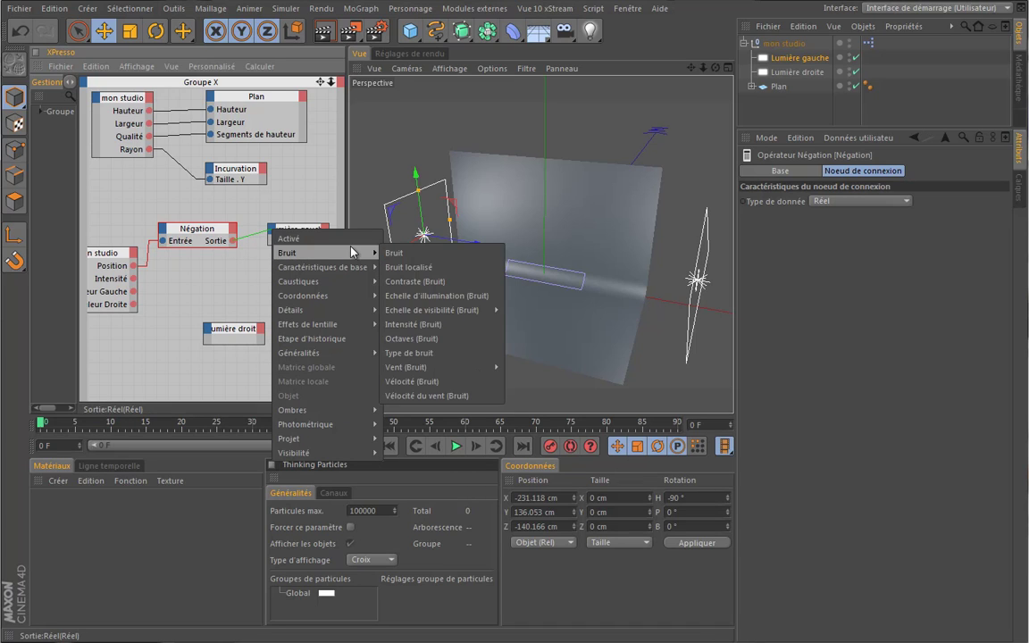
{"action": "mouse_move", "coordinate": [368, 275]}
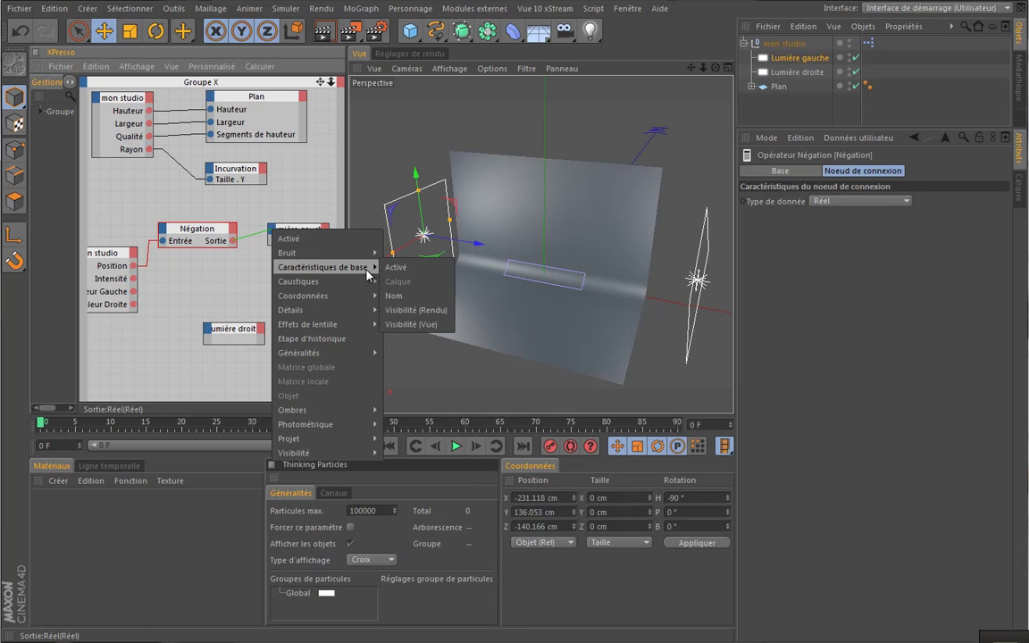
{"action": "mouse_move", "coordinate": [356, 296]}
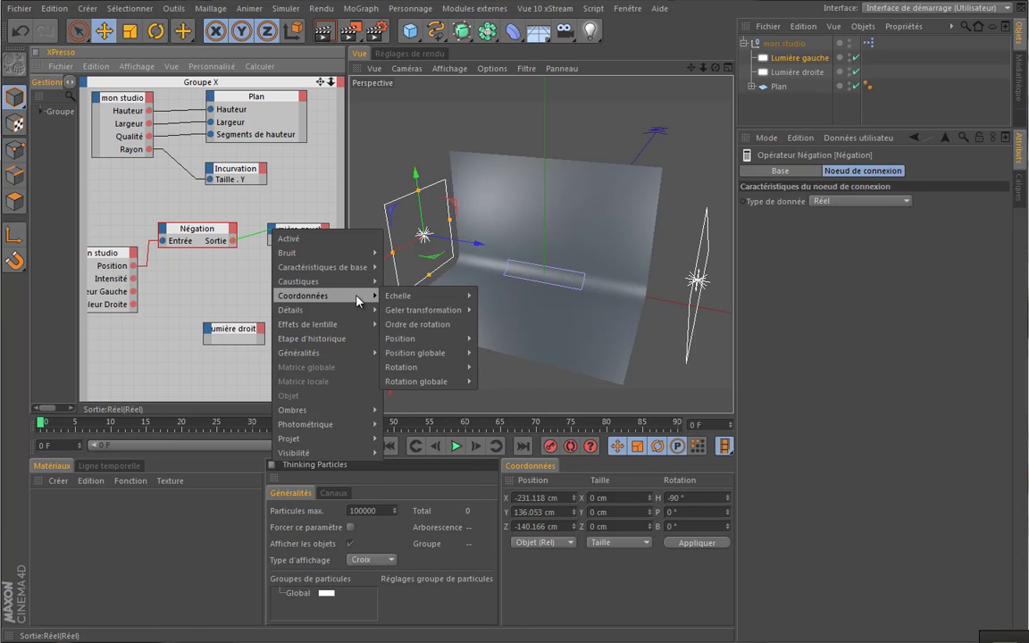
{"action": "mouse_move", "coordinate": [433, 341]}
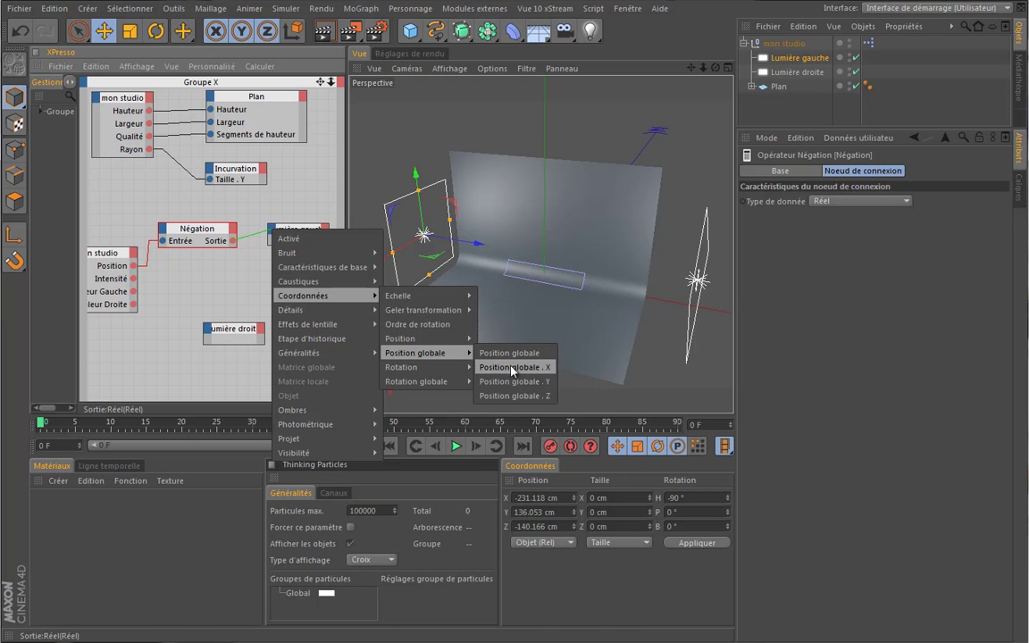
{"action": "left_click", "coordinate": [512, 368]}
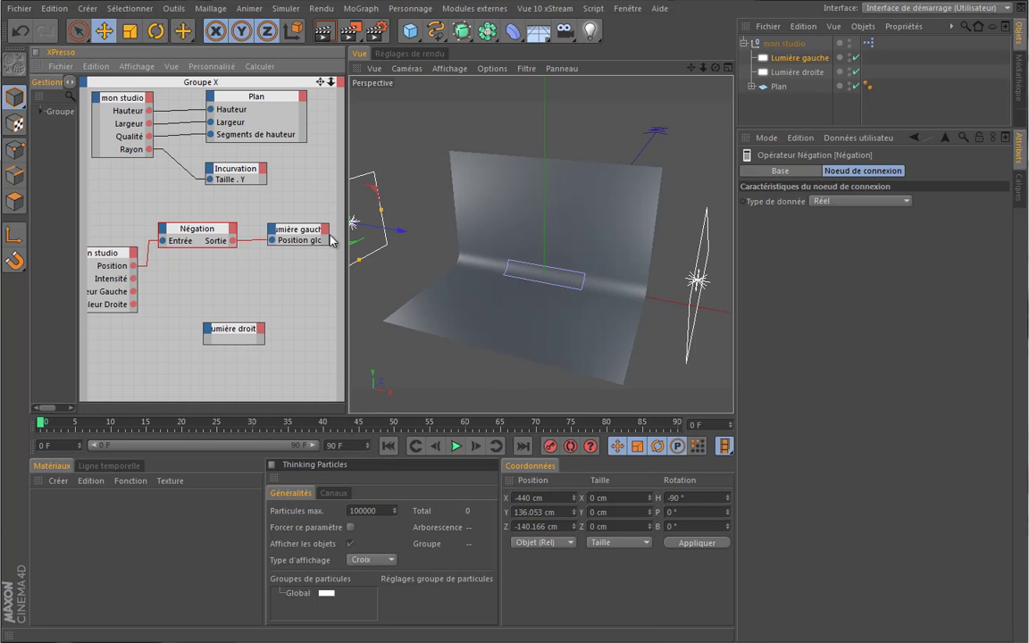
{"action": "left_click_drag", "start_coordinate": [133, 265], "coordinate": [162, 240]}
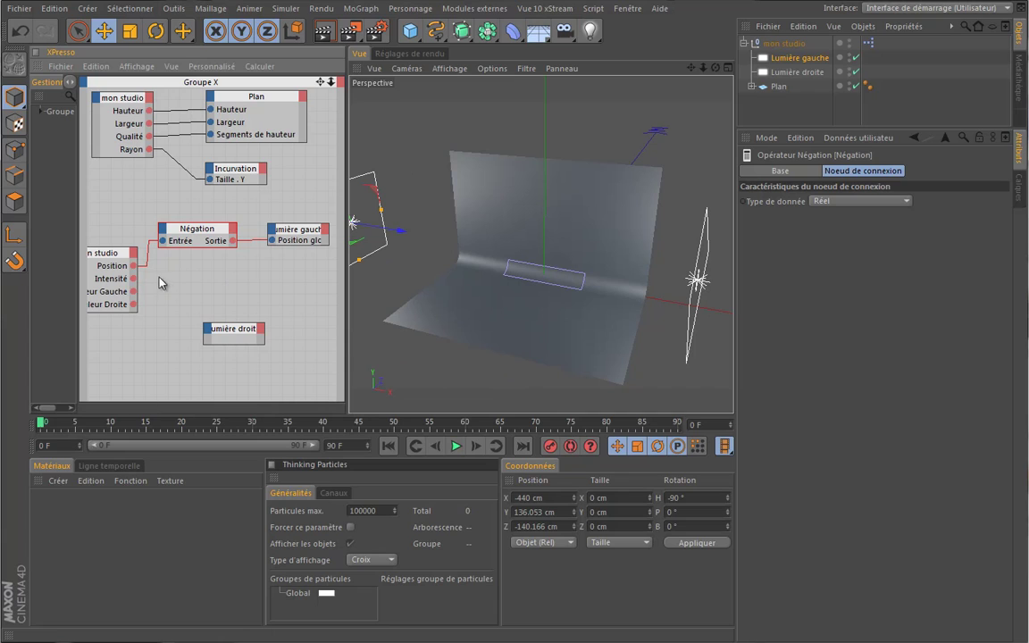
Connect mon studio's Intensité output to a new Intensité input on the Lumière gauche node.
{"action": "left_click", "coordinate": [795, 58]}
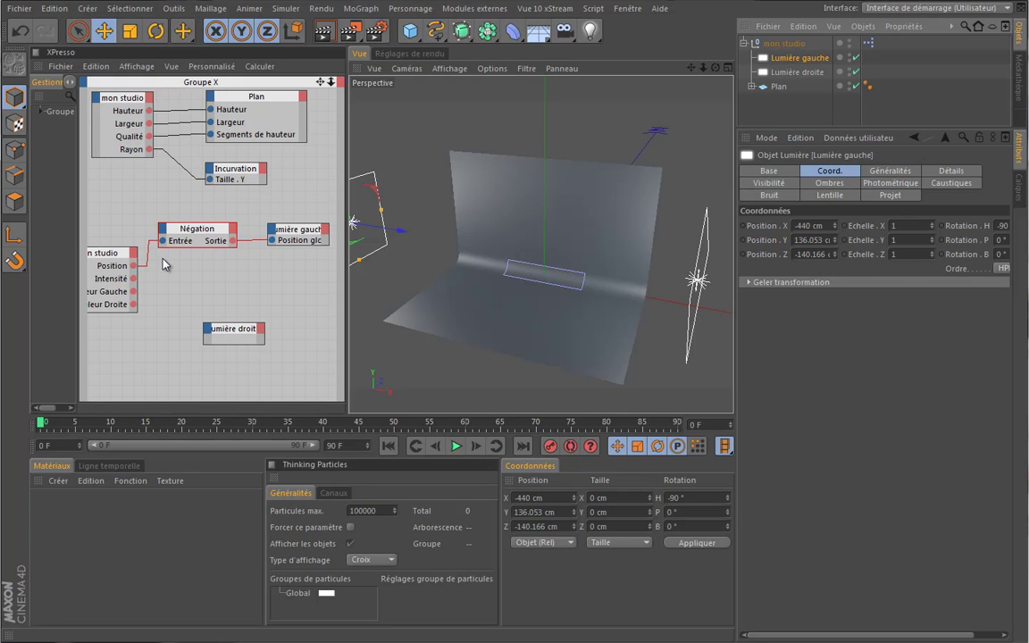
{"action": "left_click", "coordinate": [890, 170]}
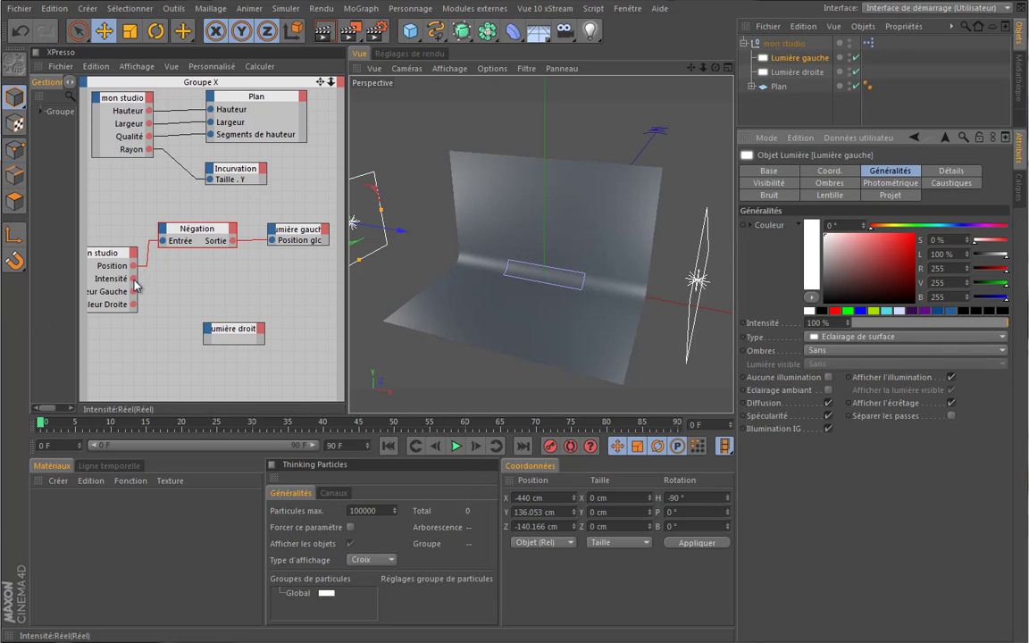
{"action": "left_click_drag", "start_coordinate": [133, 278], "coordinate": [273, 229]}
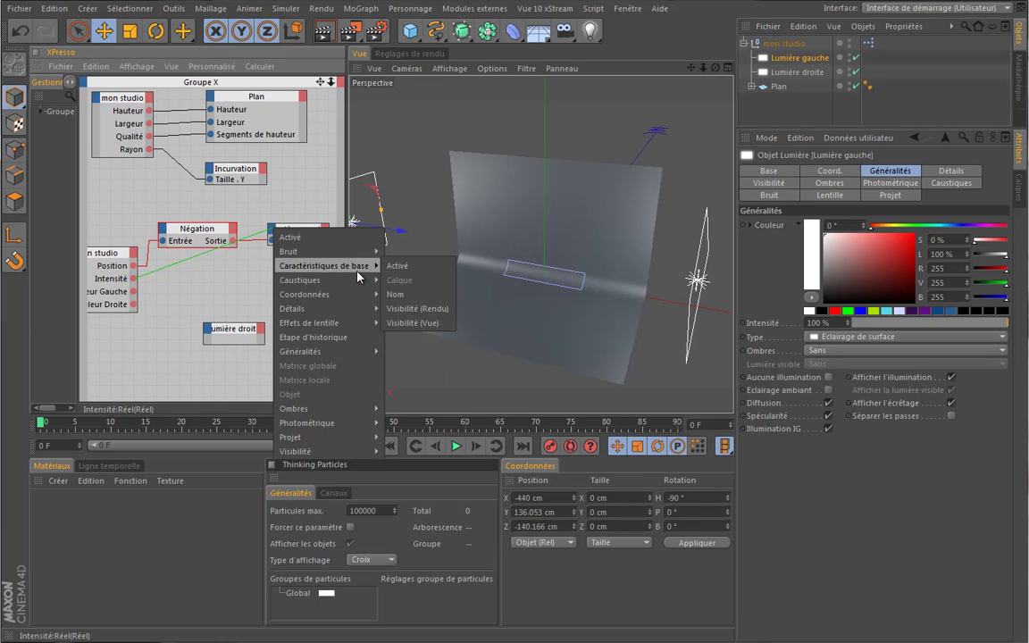
{"action": "mouse_move", "coordinate": [322, 351]}
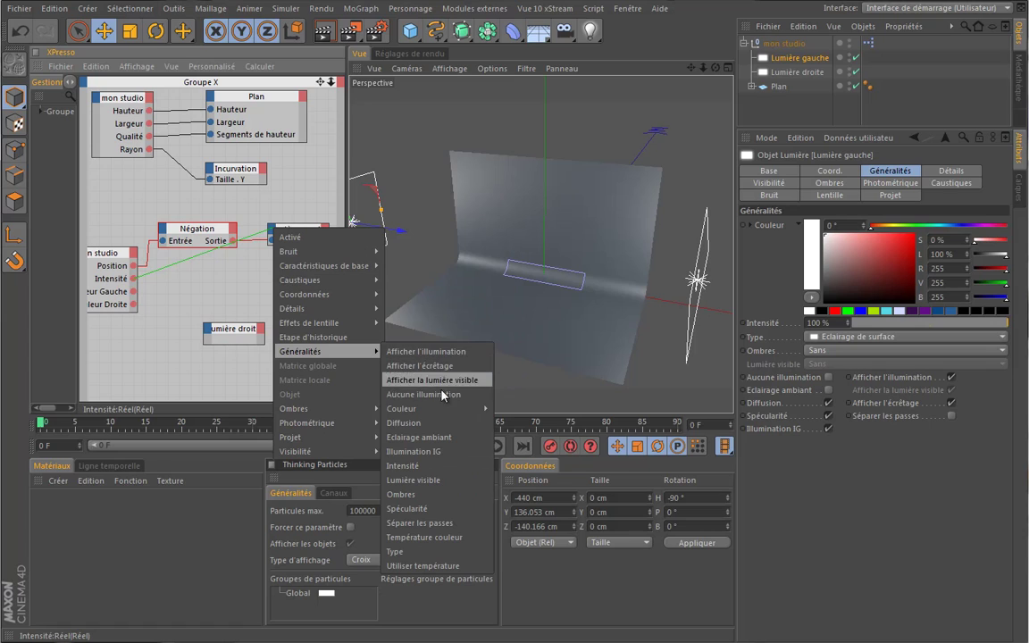
{"action": "left_click", "coordinate": [419, 465]}
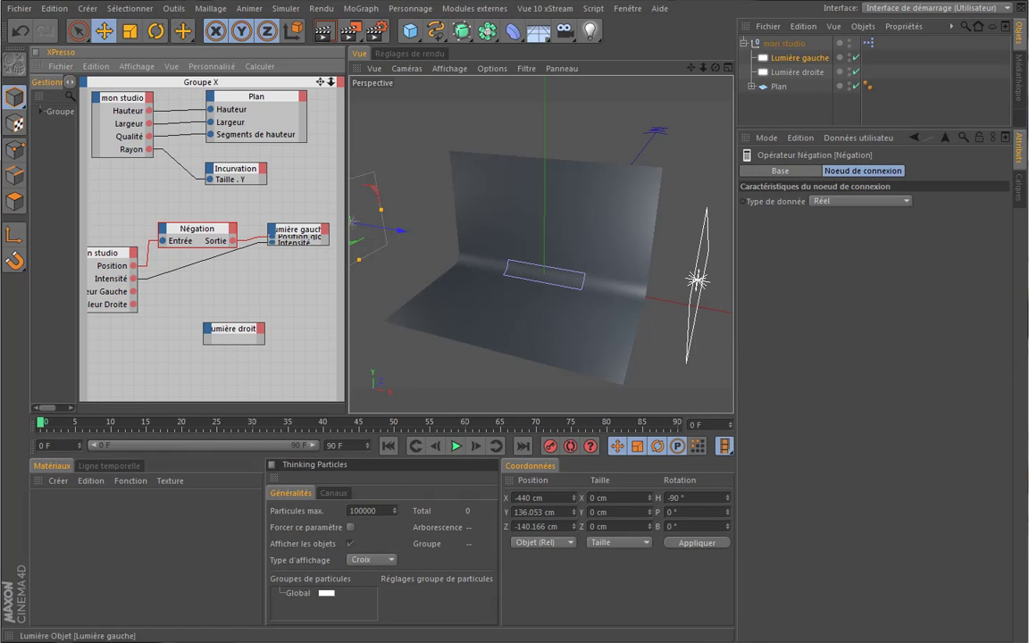
Connect Couleur Gauche to a full-colour Couleur input on the Lumière gauche node and enlarge the node to show its ports.
{"action": "left_click", "coordinate": [895, 360]}
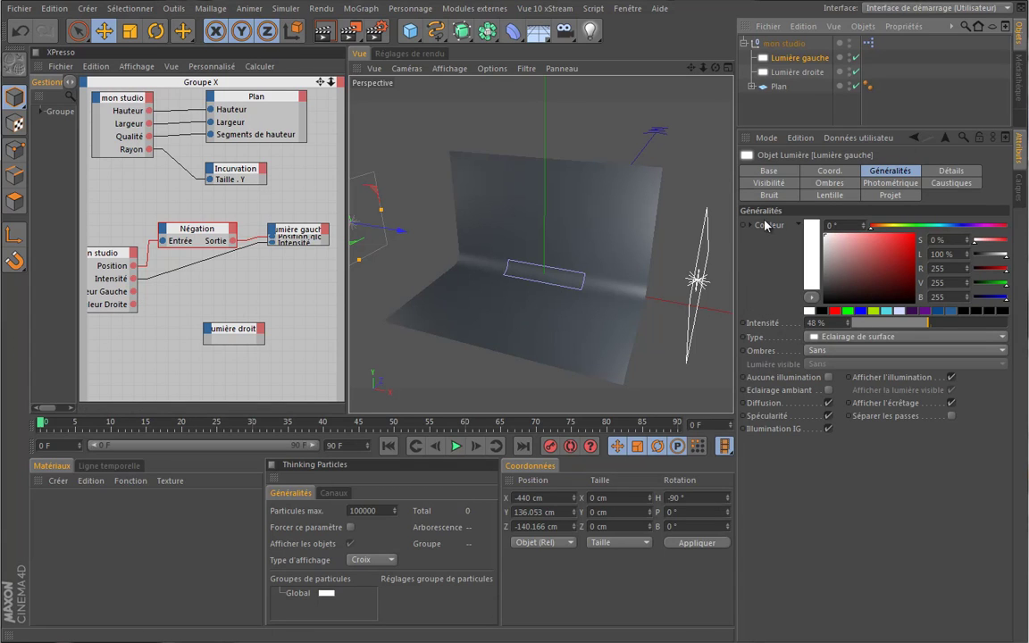
{"action": "left_click_drag", "start_coordinate": [134, 291], "coordinate": [269, 230]}
{"action": "mouse_move", "coordinate": [315, 254]}
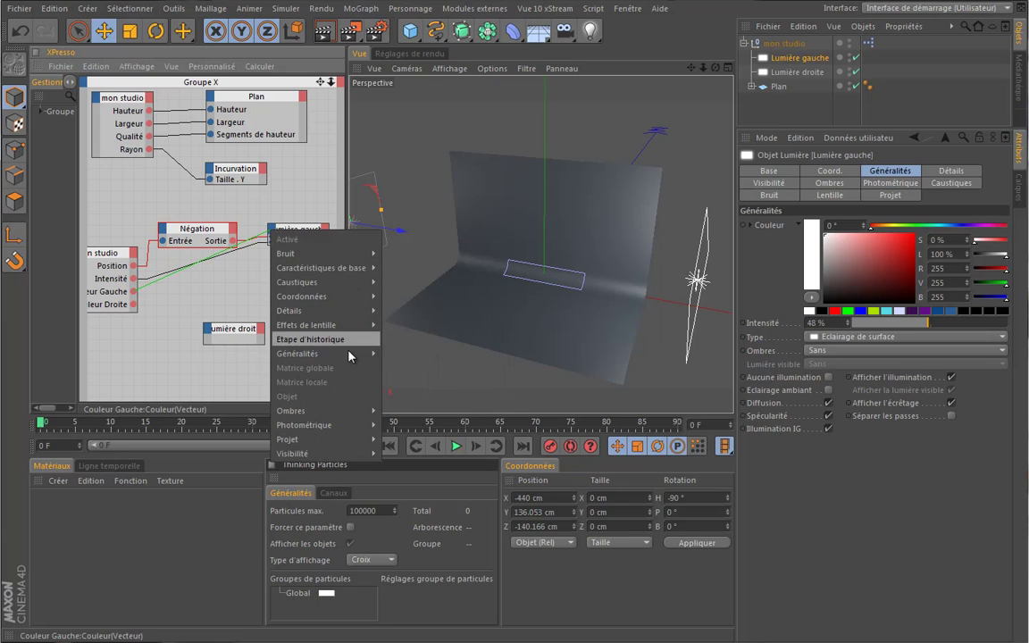
{"action": "mouse_move", "coordinate": [321, 354]}
{"action": "mouse_move", "coordinate": [442, 413]}
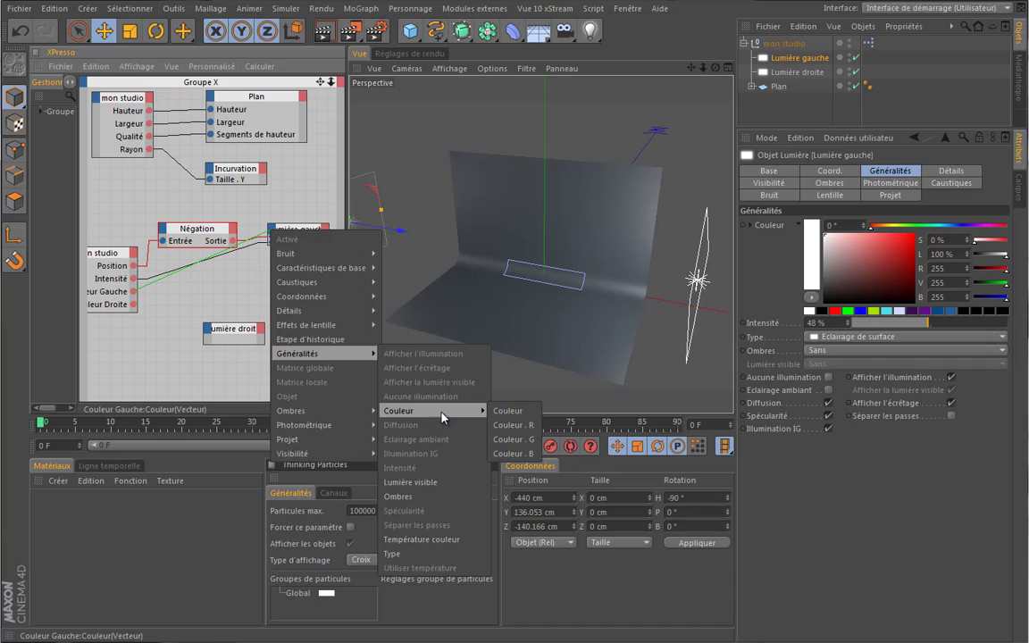
{"action": "left_click", "coordinate": [517, 413]}
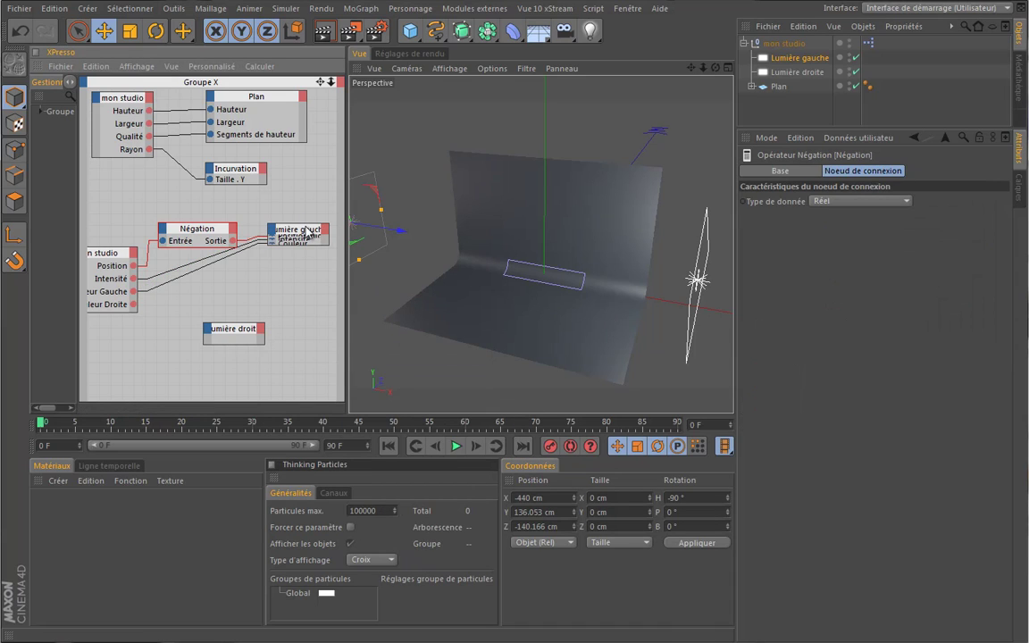
{"action": "left_click_drag", "start_coordinate": [306, 232], "coordinate": [305, 248]}
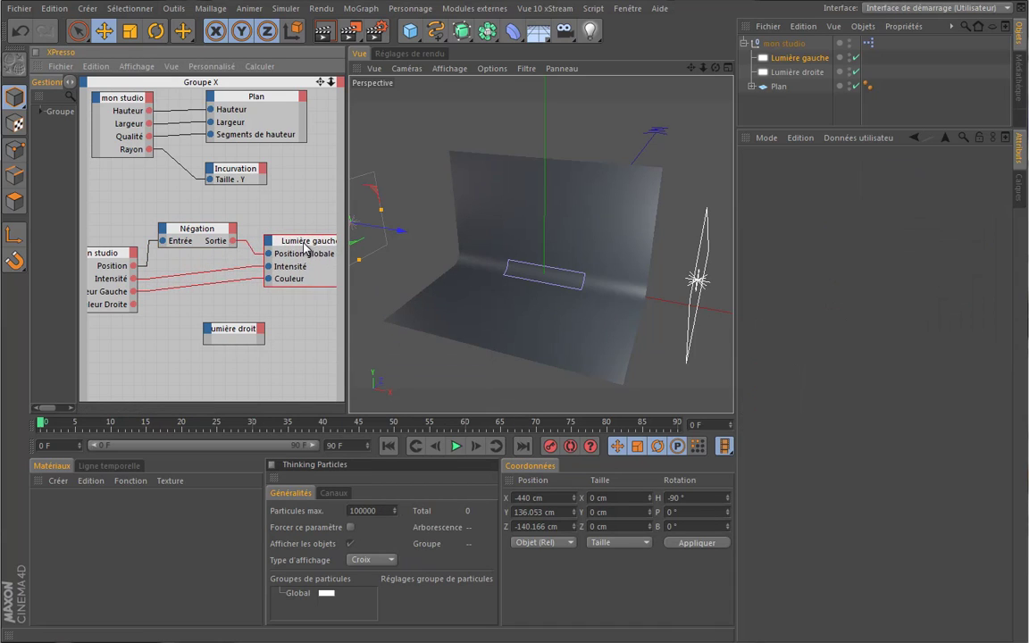
{"action": "left_click", "coordinate": [304, 248]}
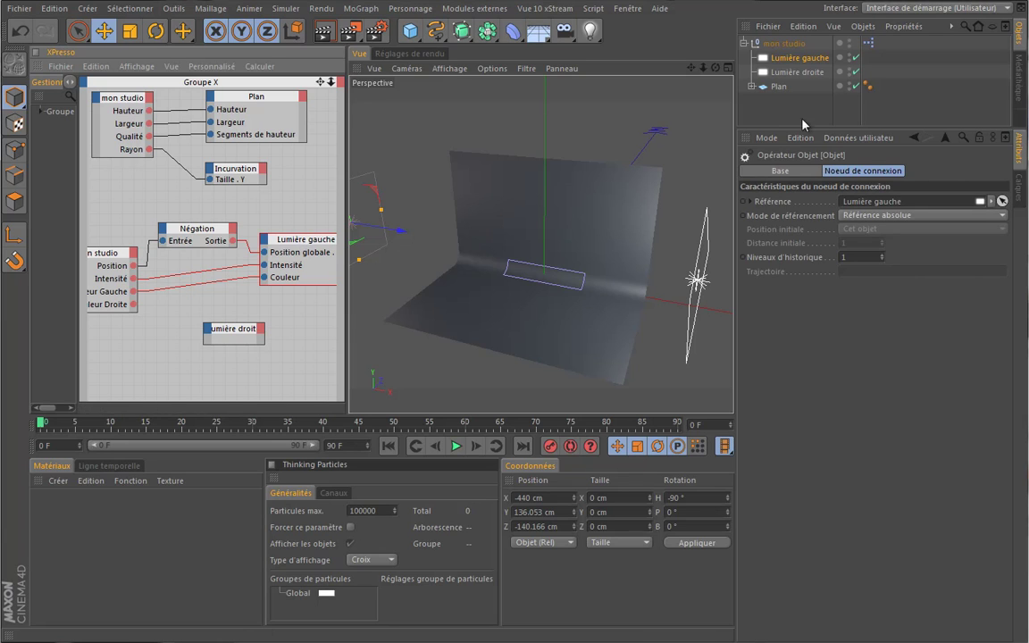
Test mon studio's lateral light controls with Position at 129 and Intensité at 83 %, and render the active view.
{"action": "left_click", "coordinate": [783, 43]}
{"action": "left_click_drag", "start_coordinate": [930, 318], "coordinate": [896, 327]}
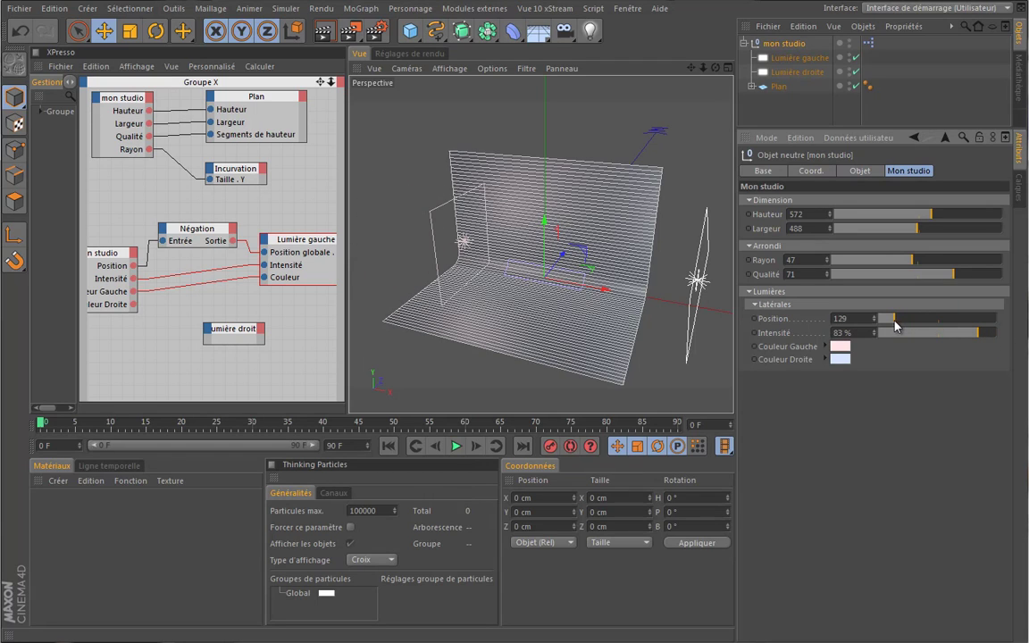
{"action": "left_click", "coordinate": [322, 32]}
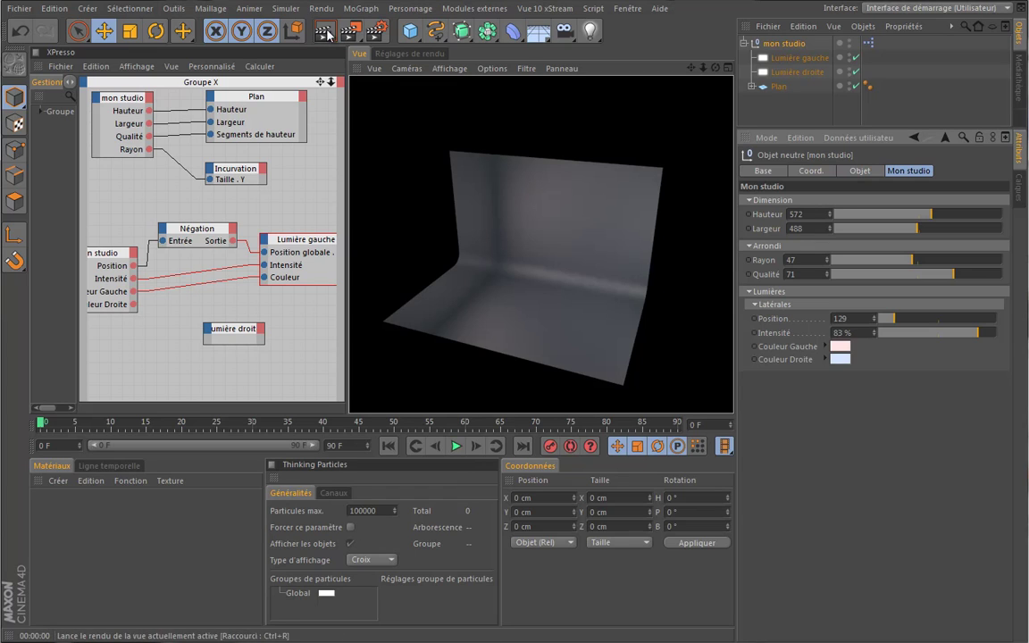
Set the lateral lights' Position to 219 and Intensité to 27 %, and render the active view.
{"action": "left_click_drag", "start_coordinate": [893, 321], "coordinate": [905, 327]}
{"action": "left_click_drag", "start_coordinate": [969, 337], "coordinate": [910, 333]}
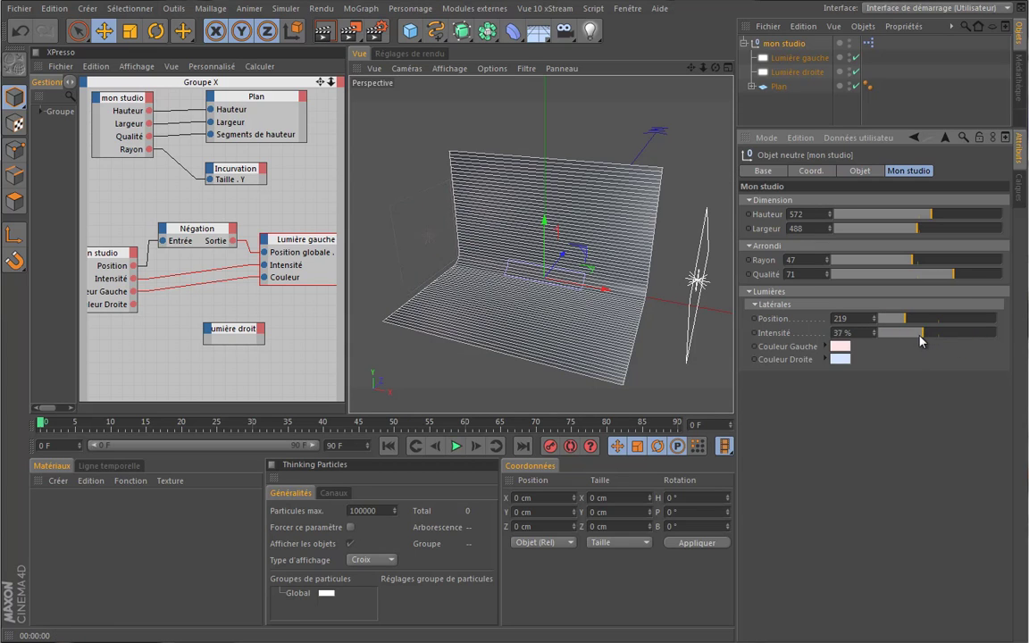
{"action": "left_click", "coordinate": [322, 33]}
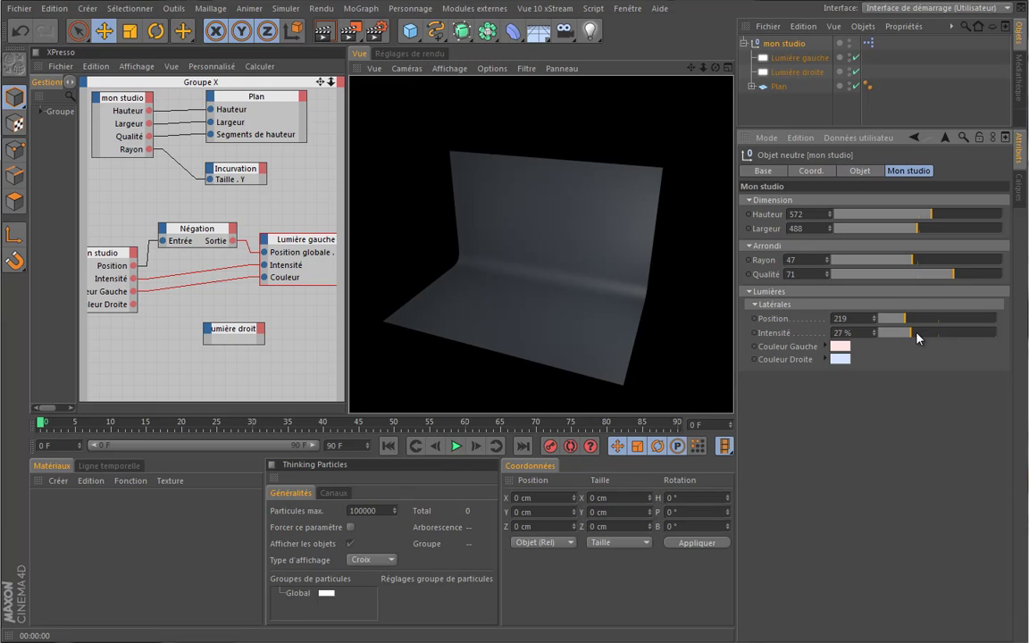
Check the Options section of the render settings and render the active view again.
{"action": "left_click", "coordinate": [411, 54]}
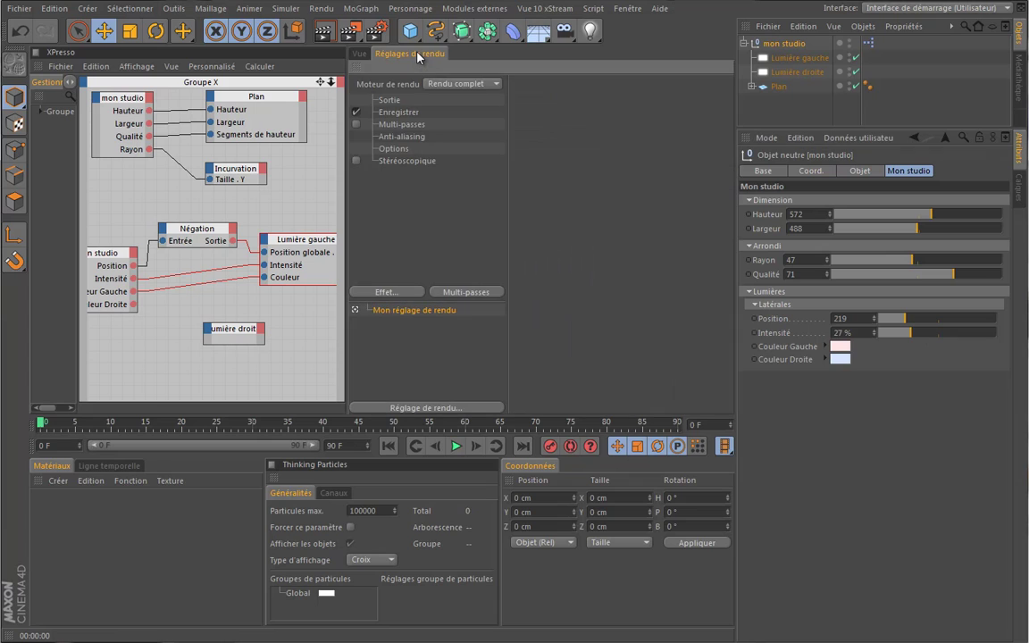
{"action": "left_click", "coordinate": [394, 148]}
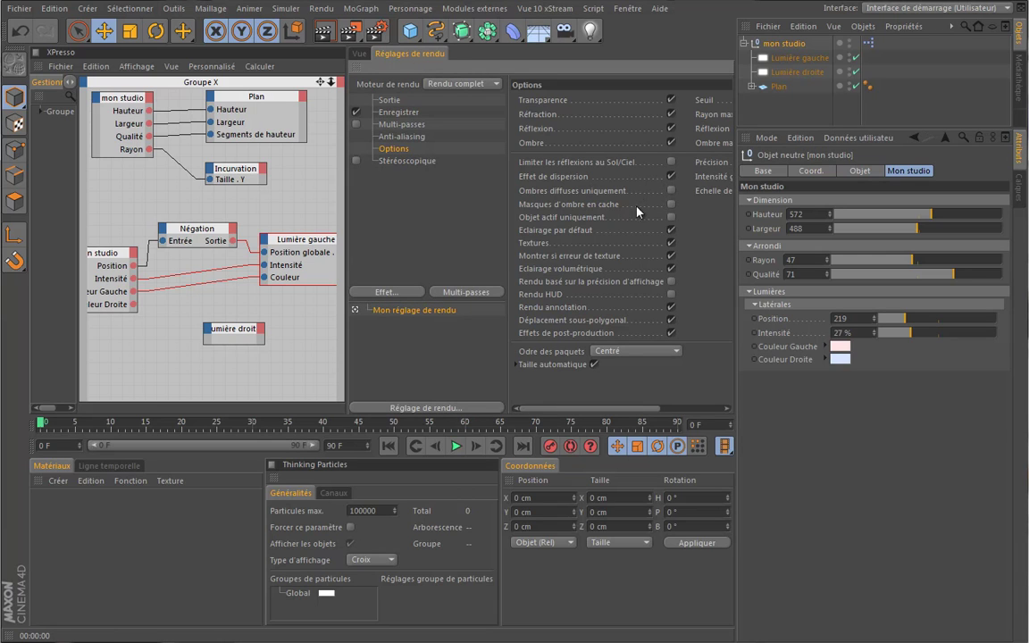
{"action": "left_click", "coordinate": [359, 54]}
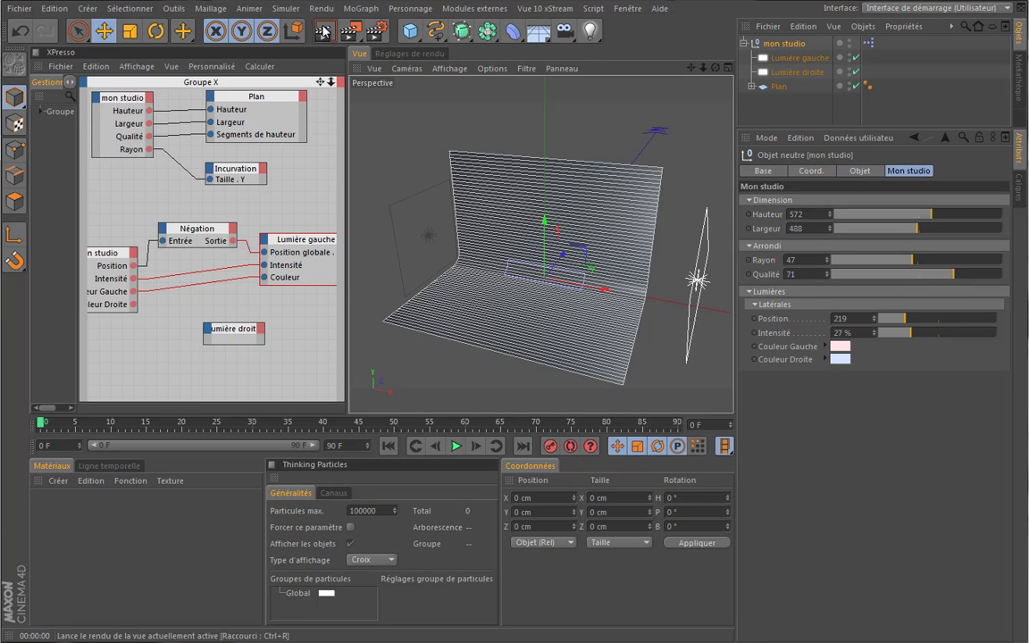
{"action": "left_click", "coordinate": [324, 33]}
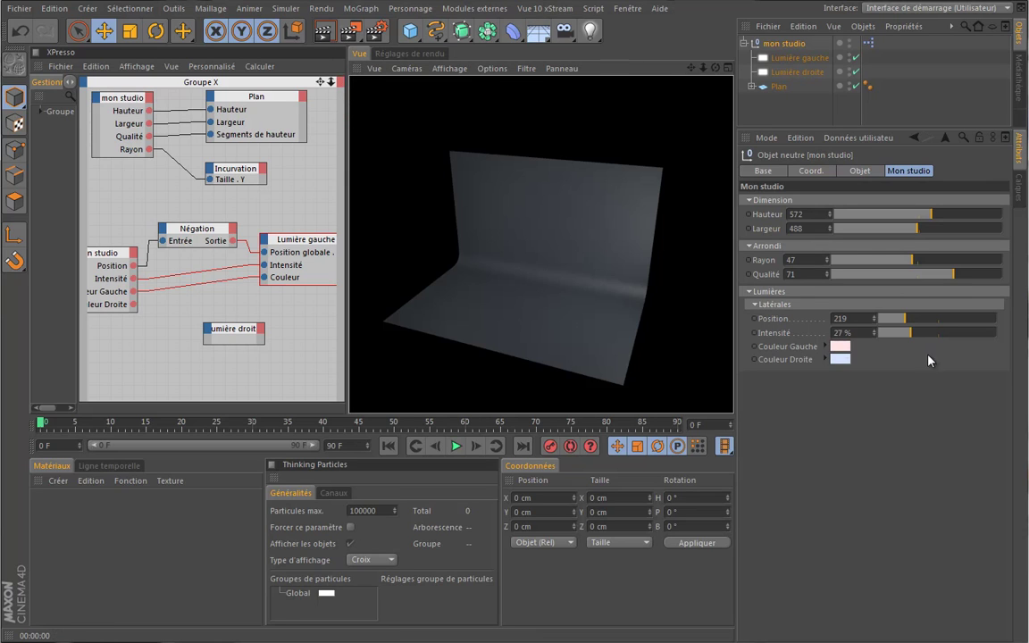
Set the lateral lights' Intensité to 97 % and render, then disable Lumière droite and render the active view again.
{"action": "left_click_drag", "start_coordinate": [911, 336], "coordinate": [993, 336]}
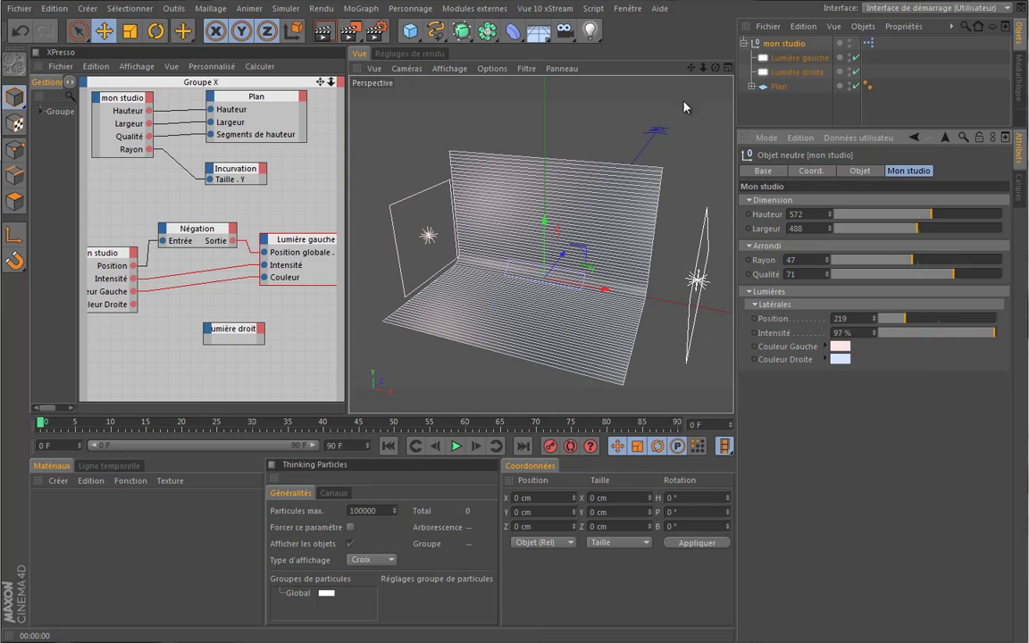
{"action": "left_click", "coordinate": [324, 32]}
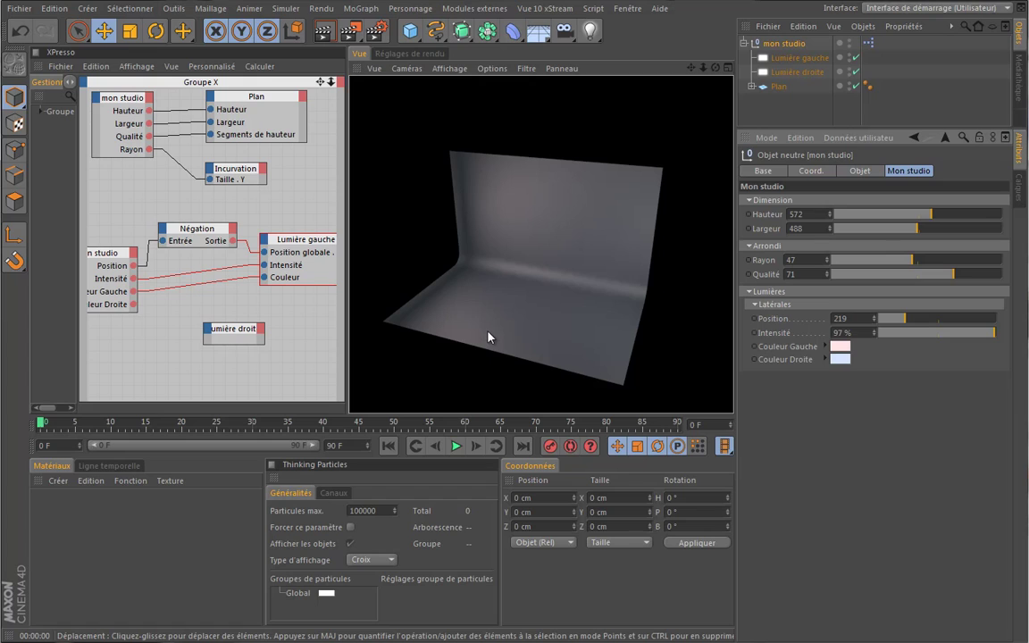
{"action": "left_click", "coordinate": [828, 71]}
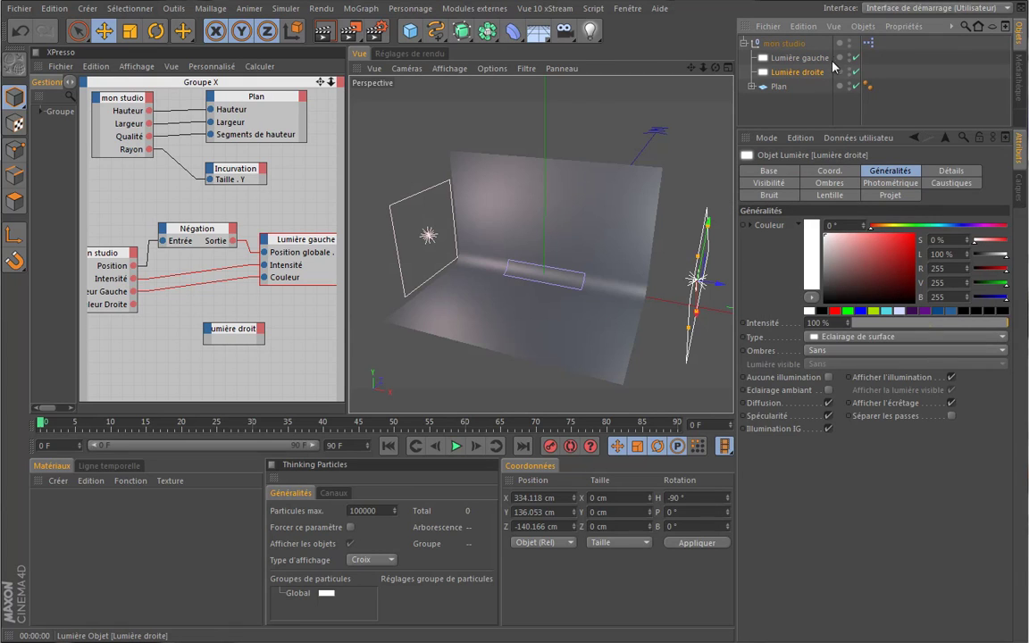
{"action": "left_click", "coordinate": [854, 72]}
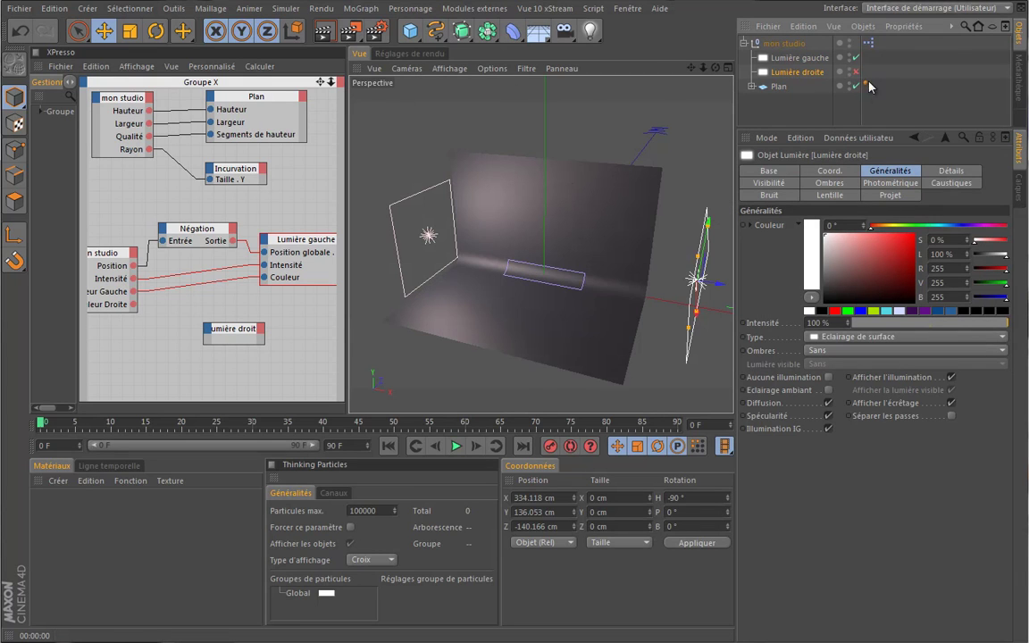
{"action": "left_click", "coordinate": [785, 43]}
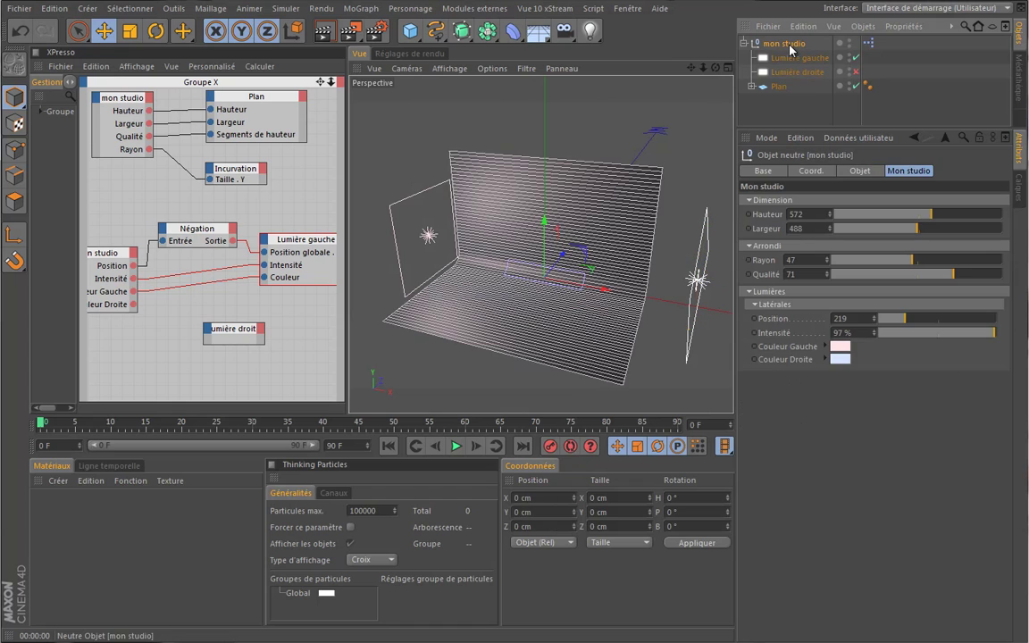
{"action": "left_click", "coordinate": [324, 32]}
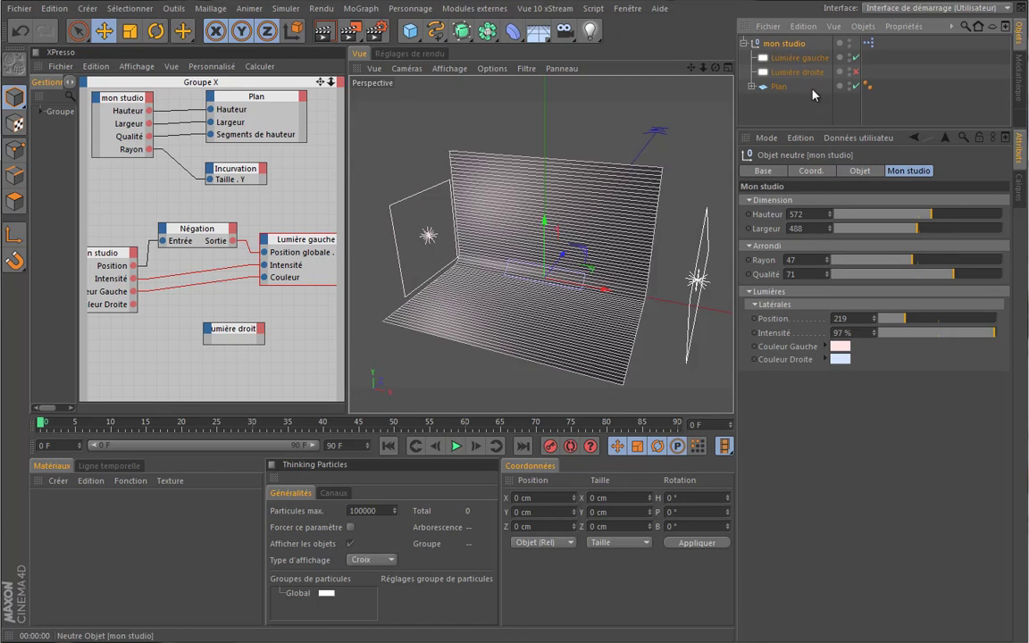
Render the active view with mon studio's Intensité lowered to 13 %, and raise the Intensité to 76 %.
{"action": "left_click_drag", "start_coordinate": [997, 344], "coordinate": [893, 332]}
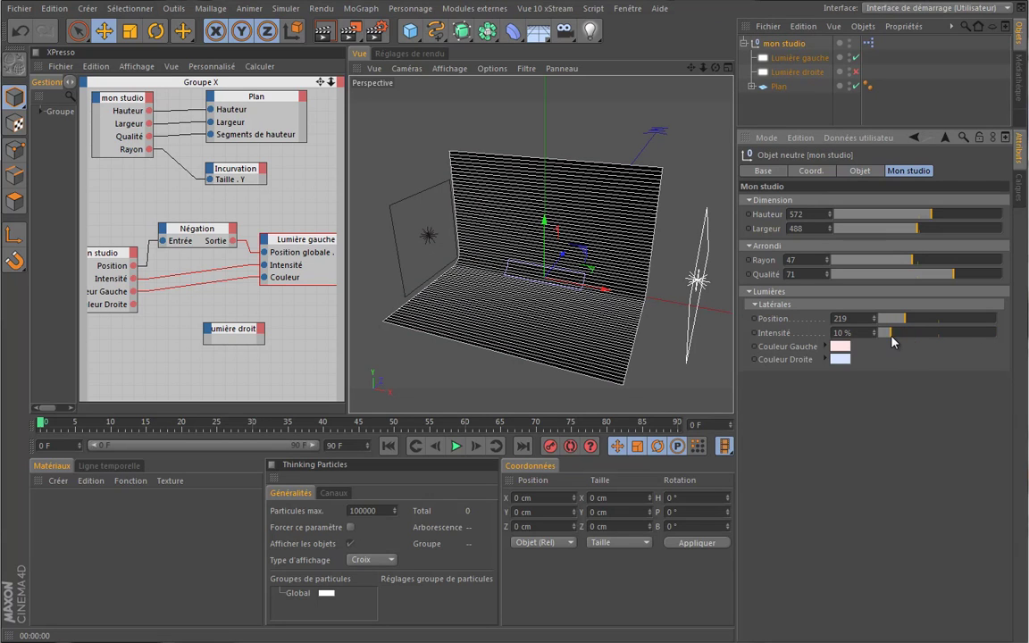
{"action": "left_click", "coordinate": [327, 34]}
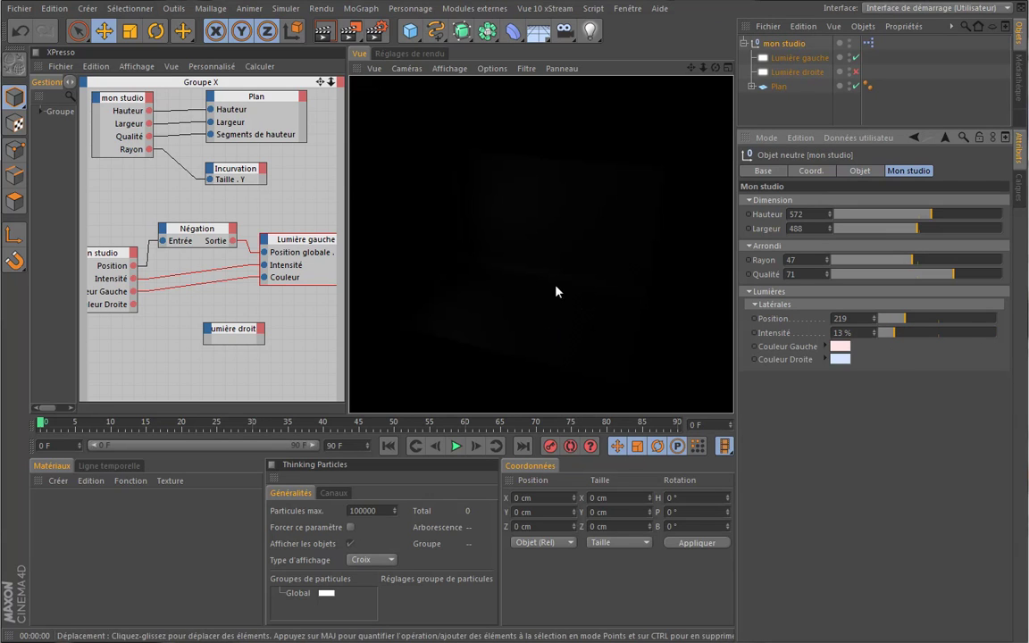
{"action": "left_click_drag", "start_coordinate": [895, 332], "coordinate": [971, 343]}
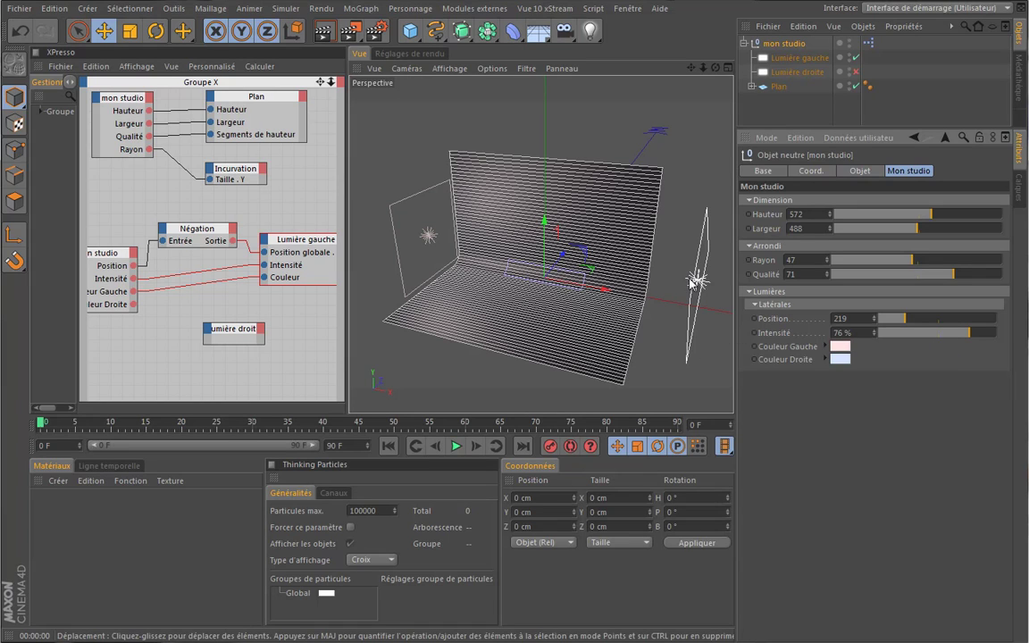
Place the Lumière droite node beneath the Lumière gauche node and compare the two lights' X position coordinates.
{"action": "left_click_drag", "start_coordinate": [244, 334], "coordinate": [299, 330]}
{"action": "left_click", "coordinate": [297, 328]}
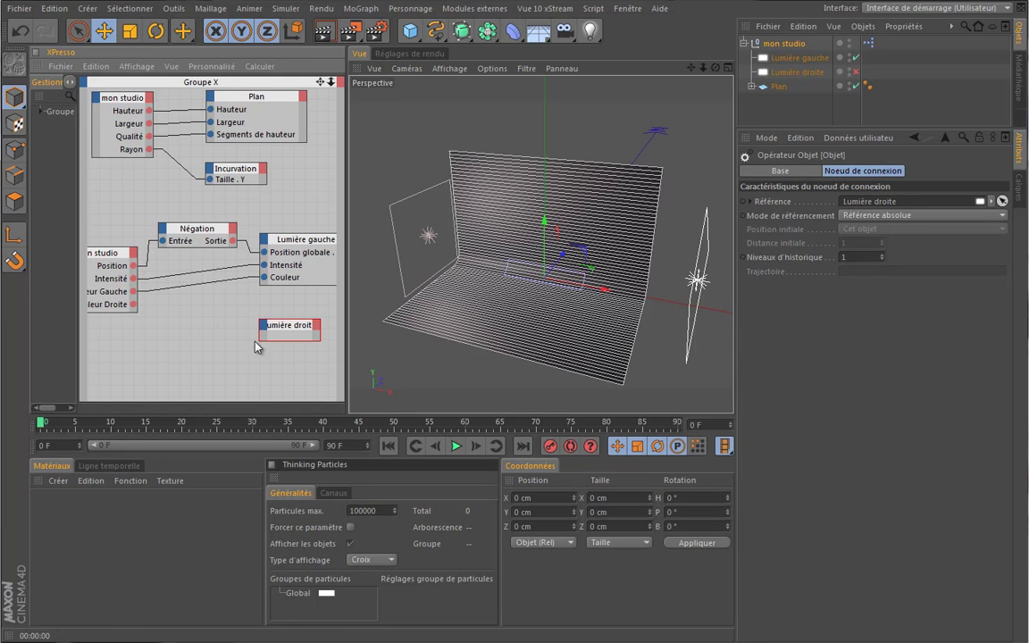
{"action": "left_click", "coordinate": [804, 72]}
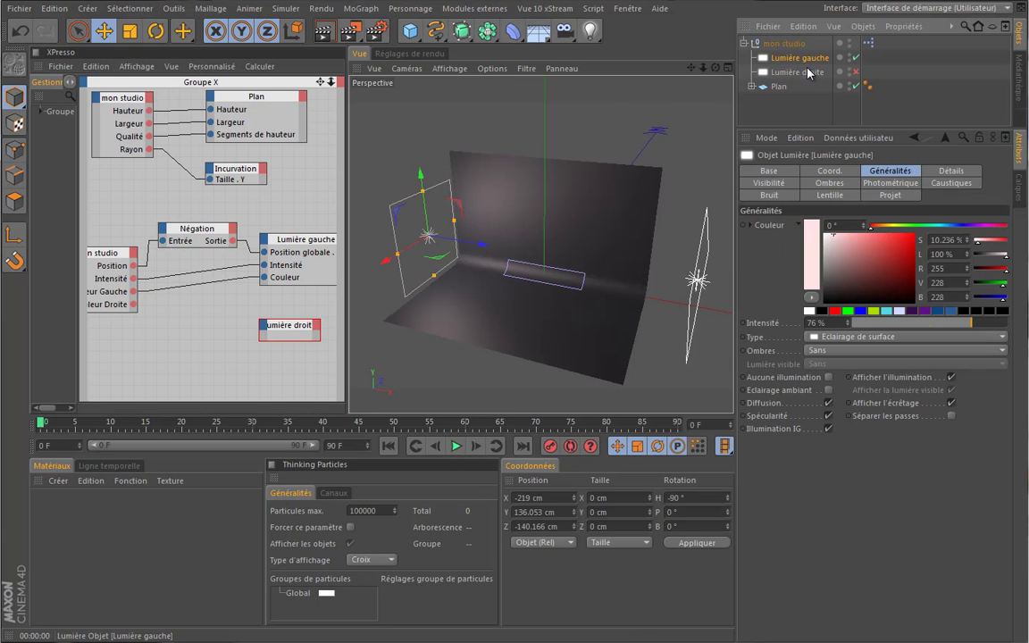
{"action": "left_click", "coordinate": [830, 171]}
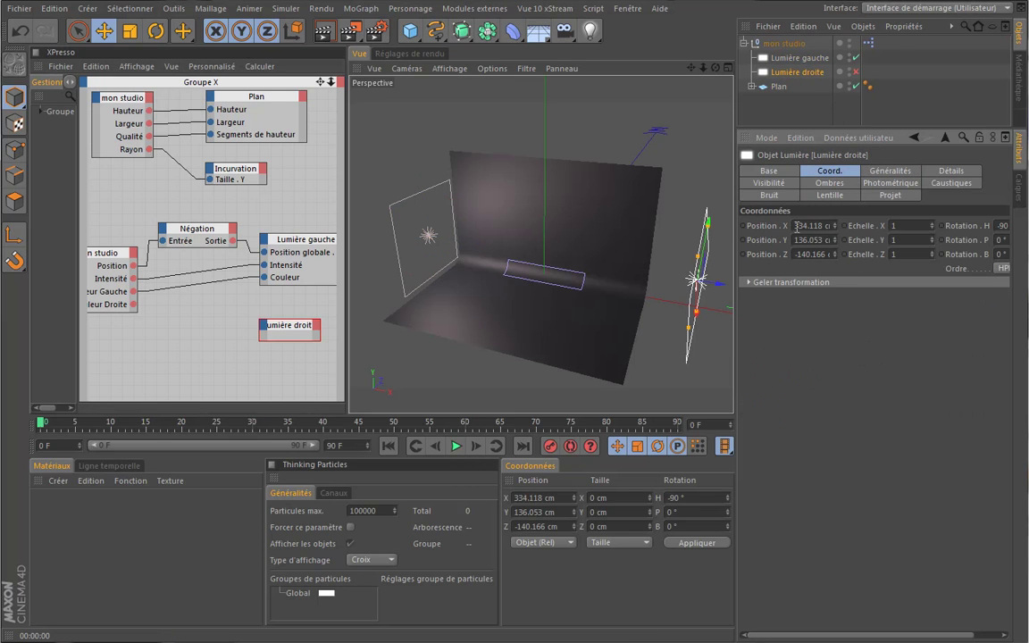
{"action": "left_click", "coordinate": [799, 57]}
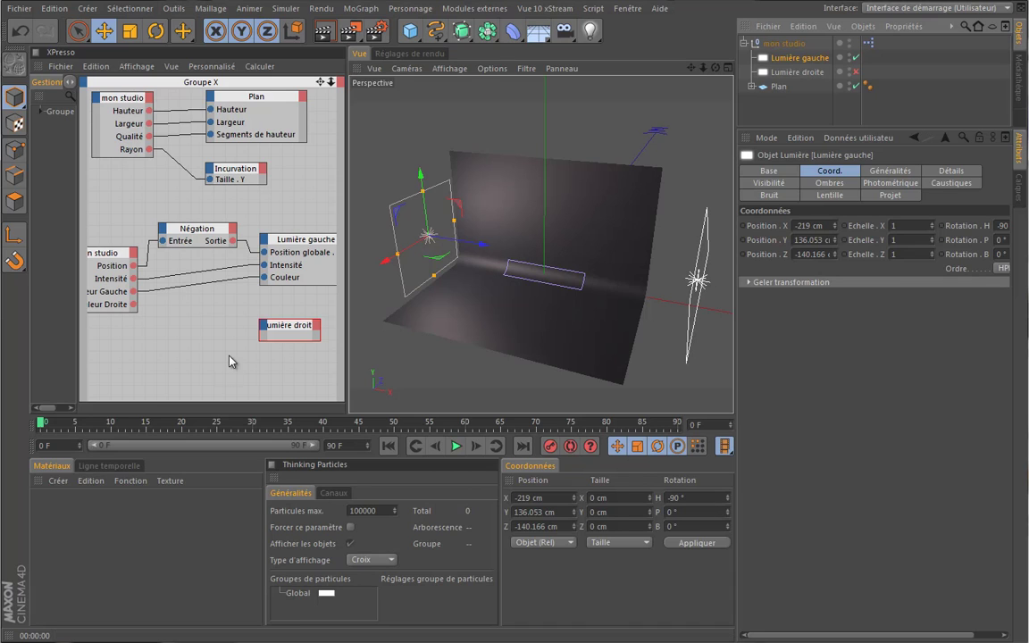
Connect mon studio's Position to a Position globale . X input and its Intensité to an Intensité input on the Lumière droite node.
{"action": "left_click_drag", "start_coordinate": [133, 265], "coordinate": [263, 332]}
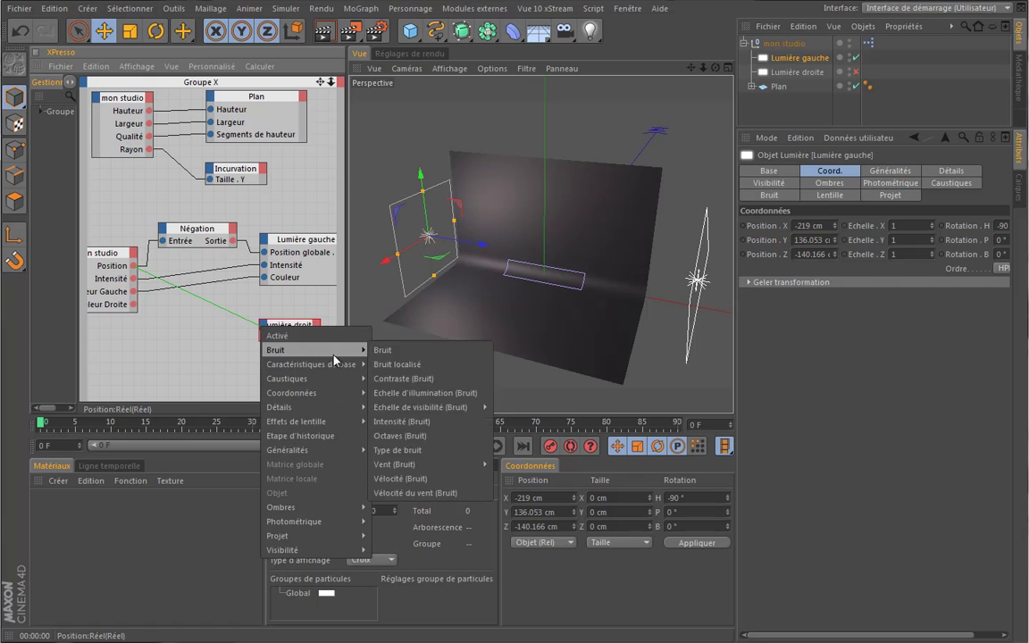
{"action": "mouse_move", "coordinate": [322, 393]}
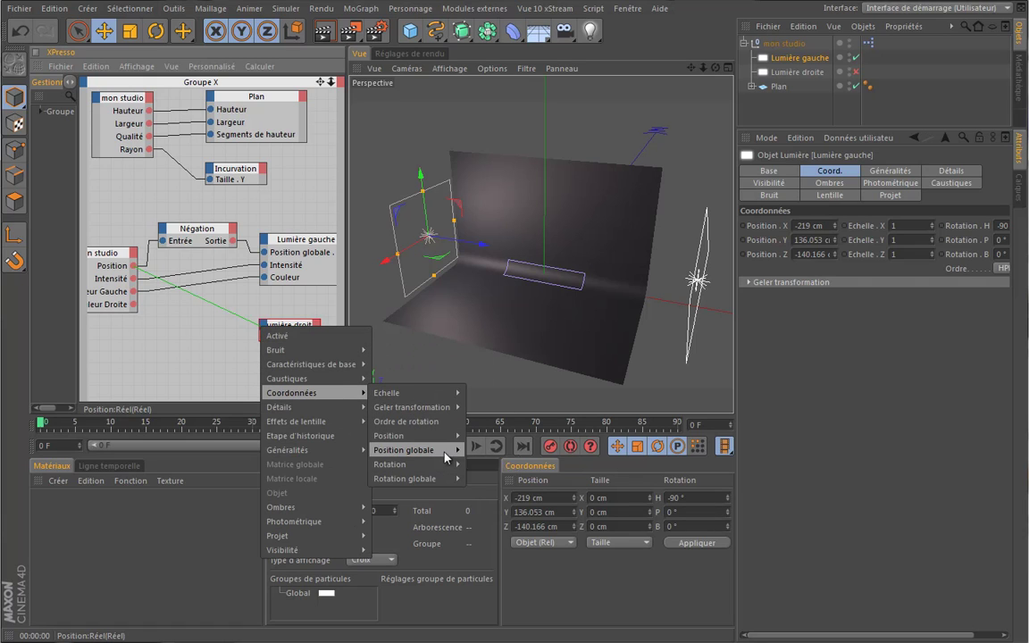
{"action": "mouse_move", "coordinate": [420, 450]}
{"action": "left_click", "coordinate": [482, 457]}
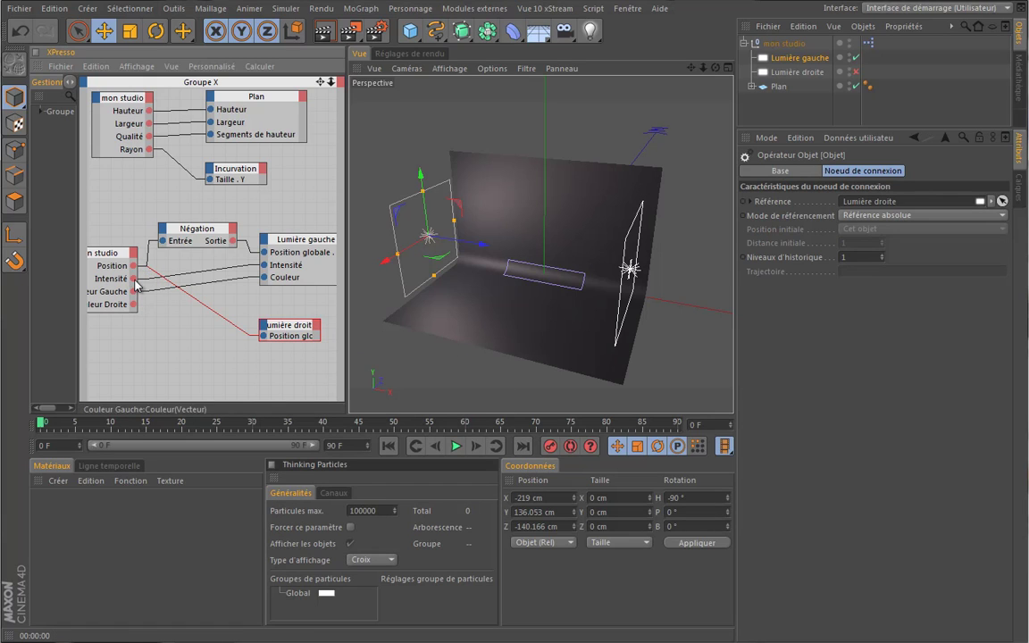
{"action": "left_click_drag", "start_coordinate": [133, 278], "coordinate": [269, 334]}
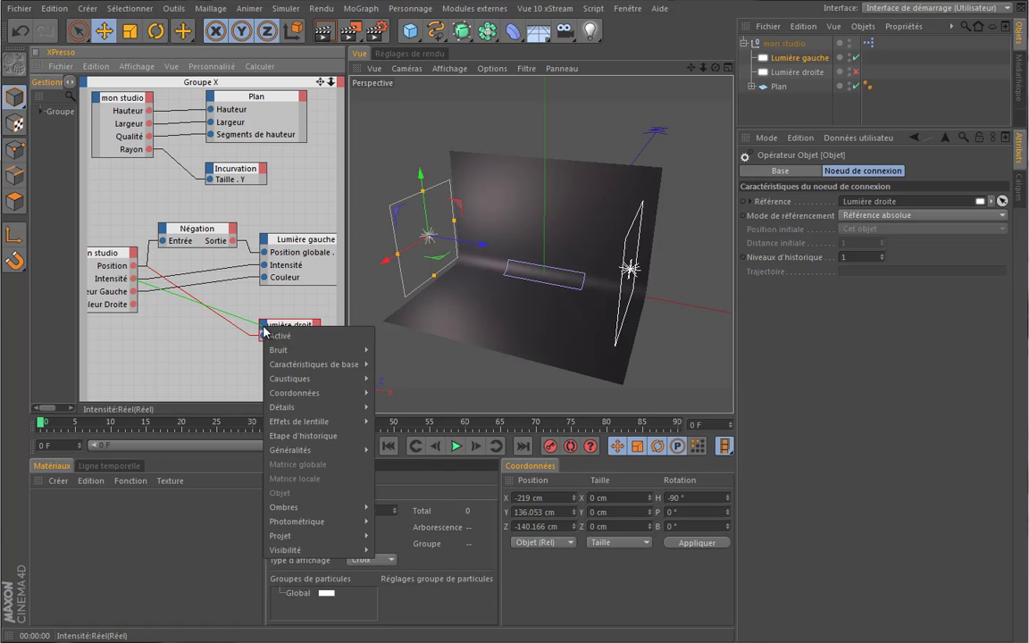
{"action": "mouse_move", "coordinate": [317, 450]}
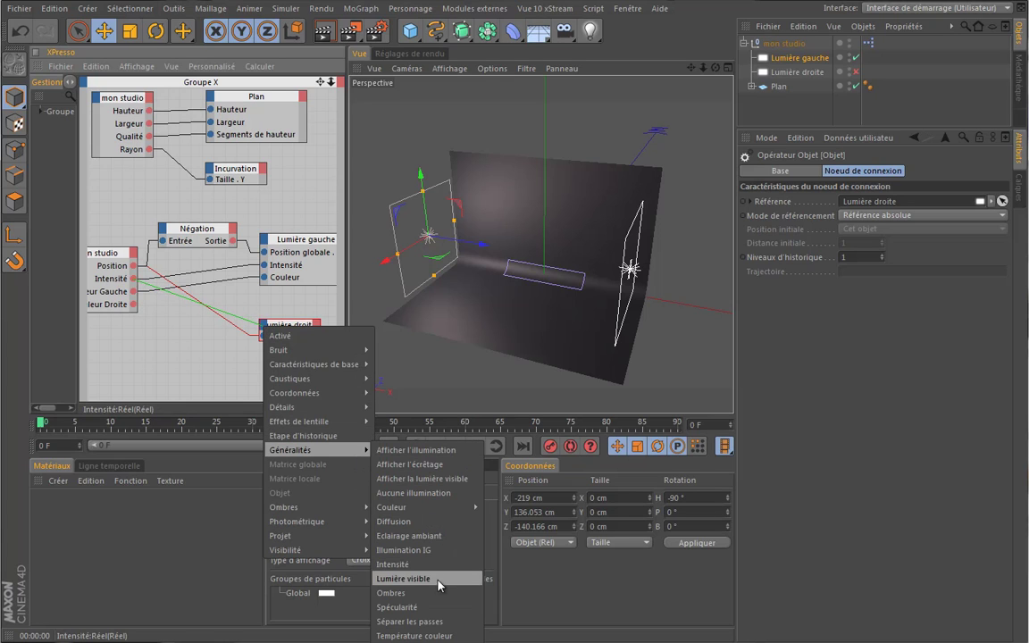
{"action": "left_click", "coordinate": [397, 565]}
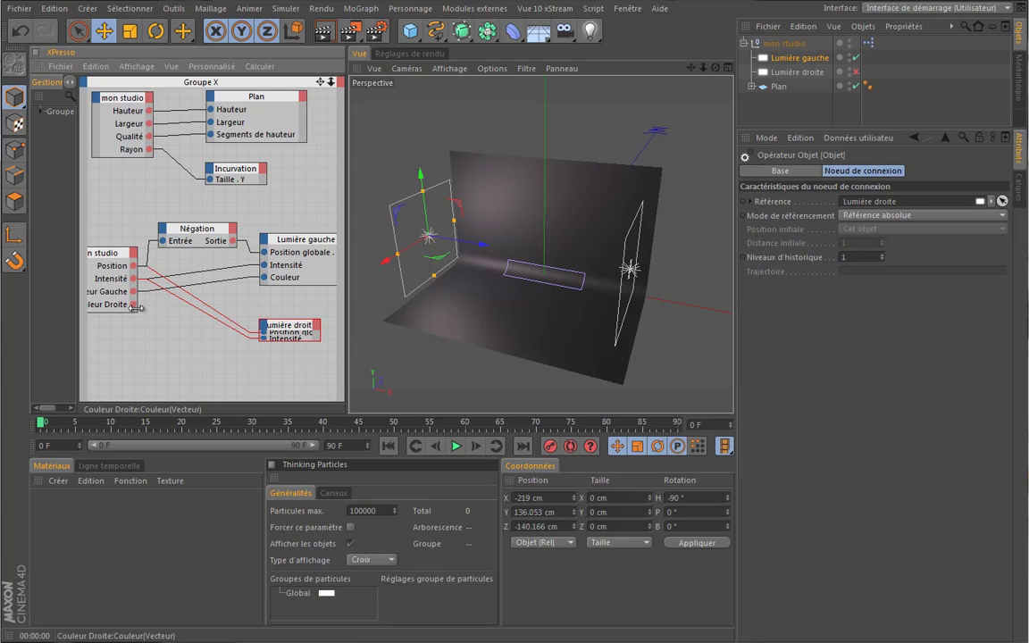
Connect Couleur Droite to a full-colour Couleur input on the Lumière droite node and enlarge the node to show its ports.
{"action": "left_click_drag", "start_coordinate": [175, 343], "coordinate": [265, 327]}
{"action": "mouse_move", "coordinate": [362, 449]}
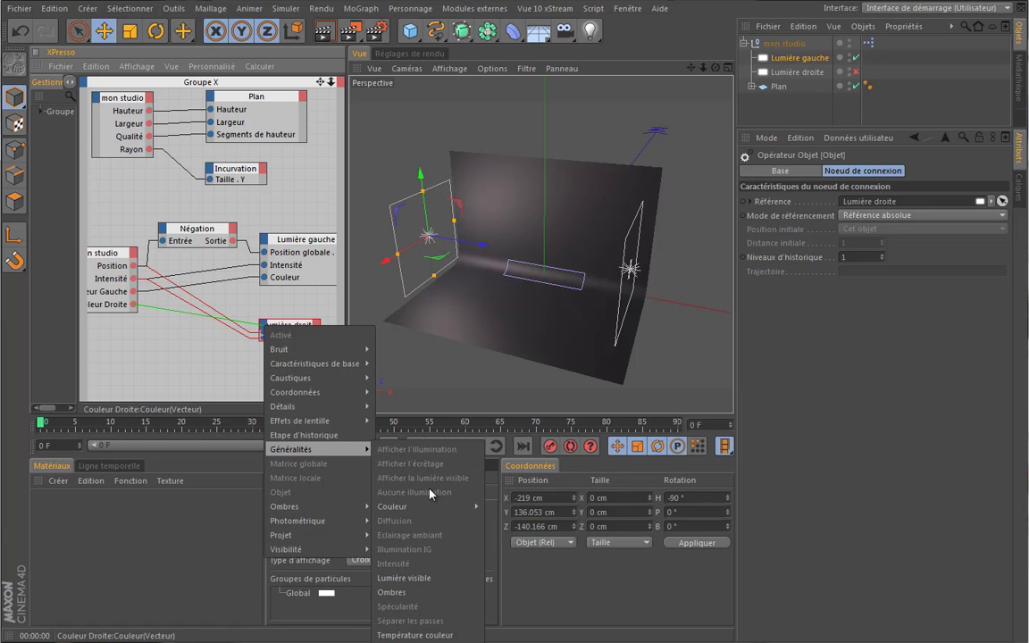
{"action": "left_click", "coordinate": [500, 506]}
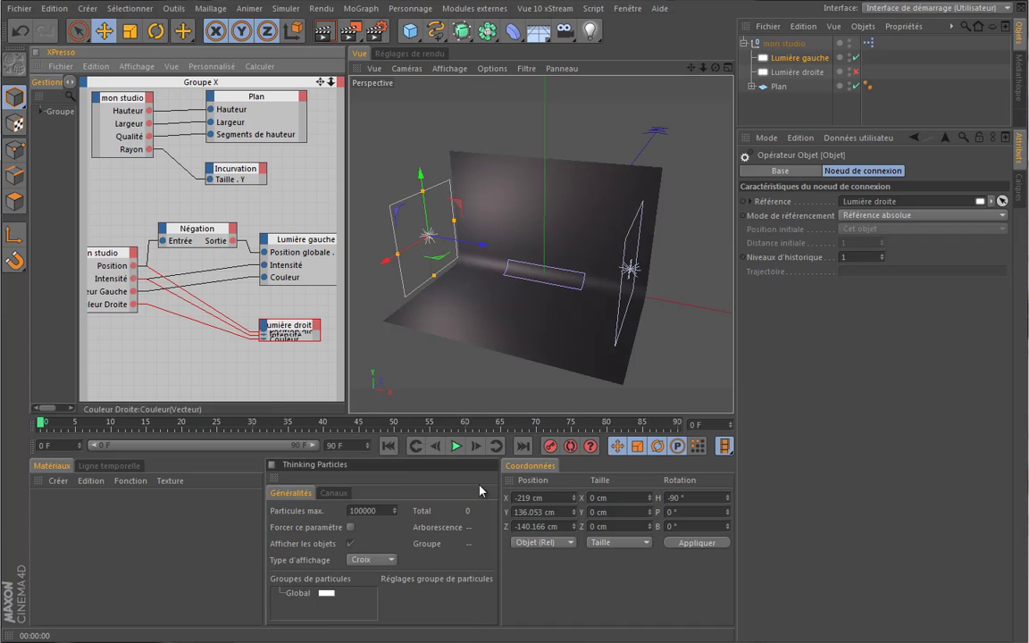
{"action": "left_click", "coordinate": [268, 304]}
{"action": "left_click_drag", "start_coordinate": [296, 329], "coordinate": [299, 323]}
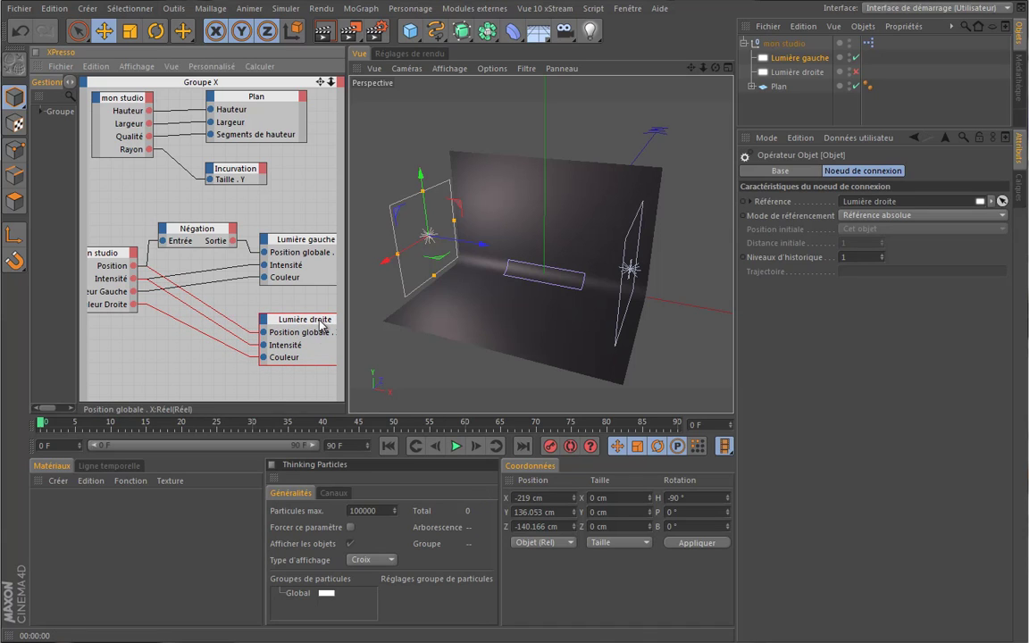
Re-enable Lumière droite and set mon studio's lateral light Position to 168 and Intensité to 72 %.
{"action": "left_click", "coordinate": [789, 43]}
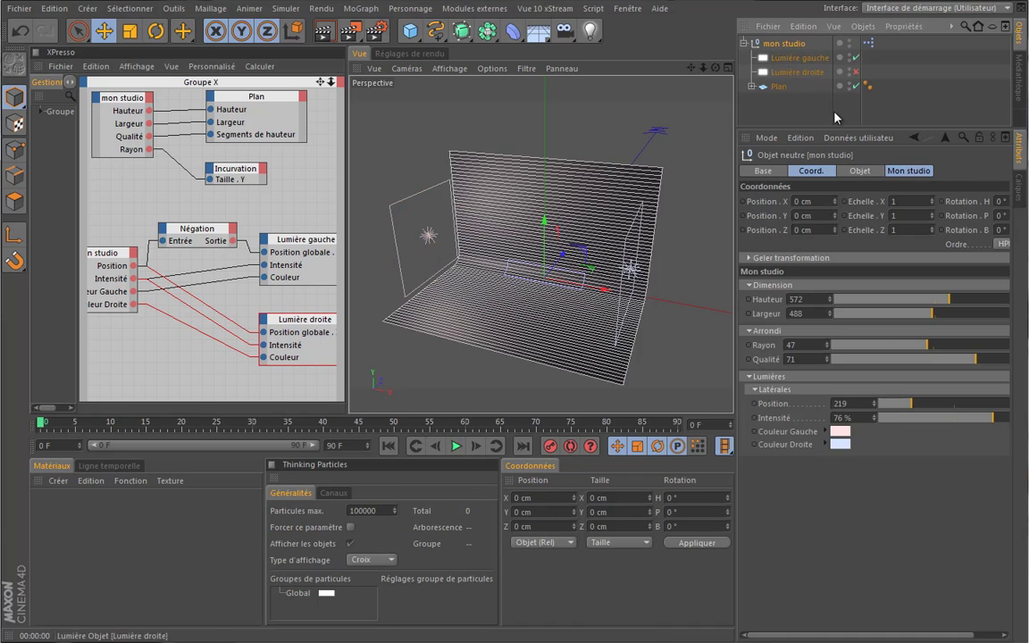
{"action": "left_click", "coordinate": [855, 72]}
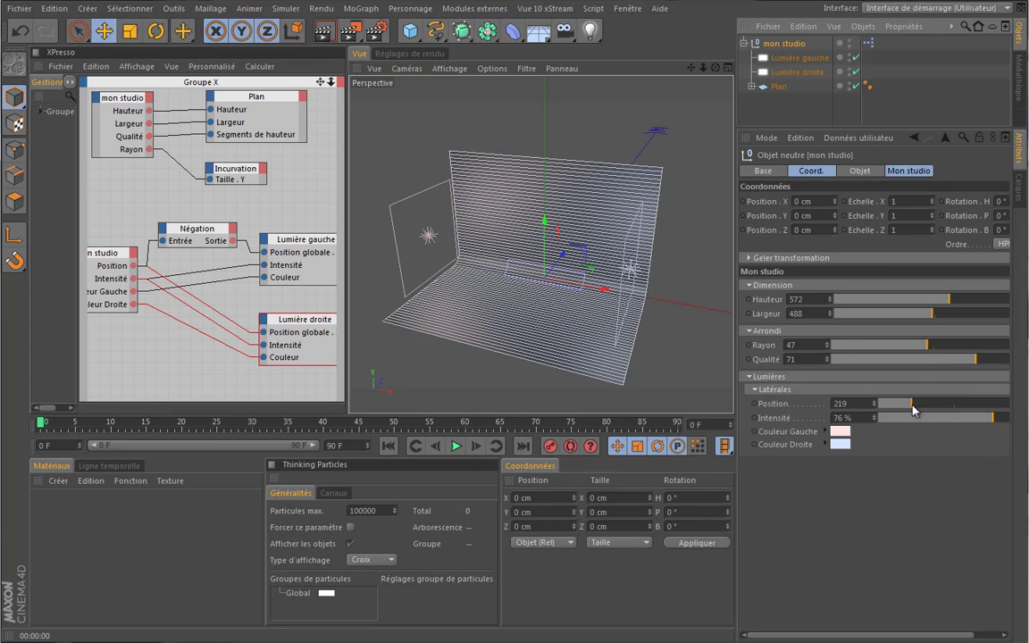
{"action": "left_click_drag", "start_coordinate": [913, 410], "coordinate": [989, 431]}
Set Couleur Gauche to a bright green with RGB 15, 218, 29.
{"action": "left_click", "coordinate": [839, 431]}
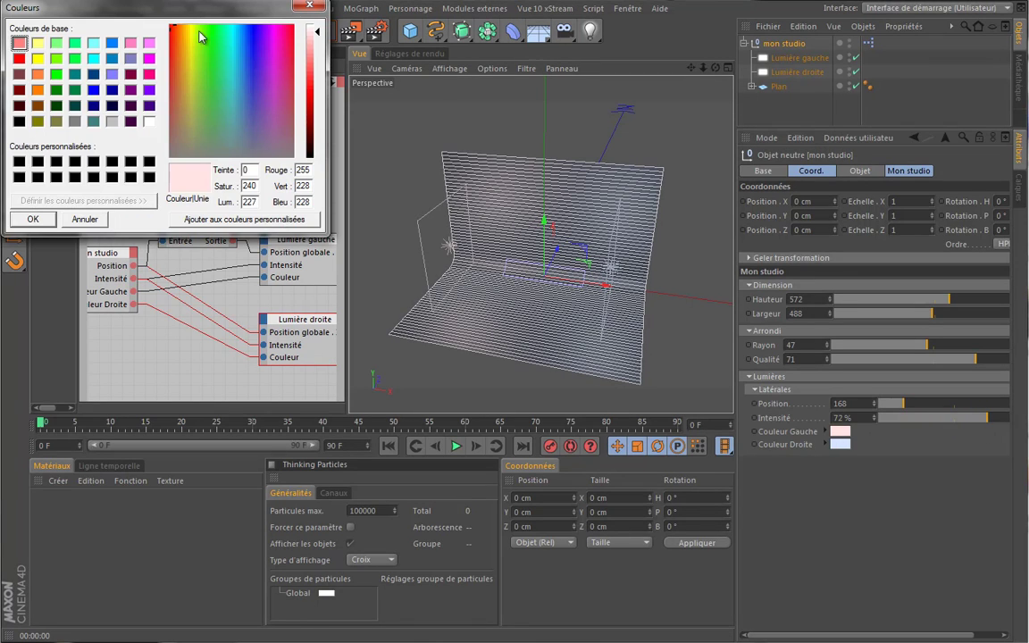
{"action": "left_click", "coordinate": [312, 7]}
{"action": "left_click", "coordinate": [755, 432]}
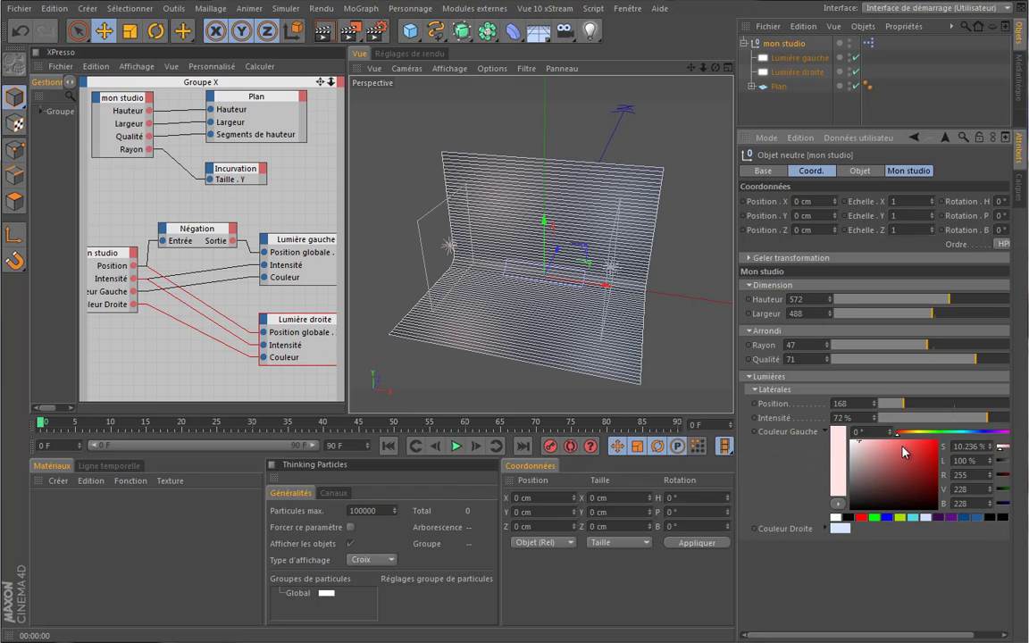
{"action": "left_click", "coordinate": [938, 433]}
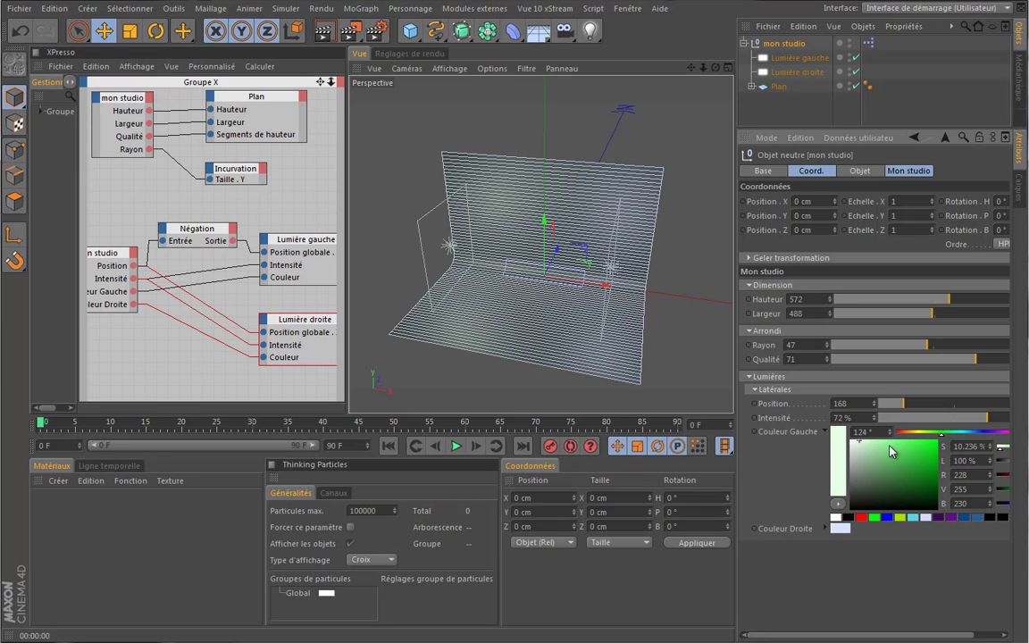
{"action": "left_click", "coordinate": [930, 448]}
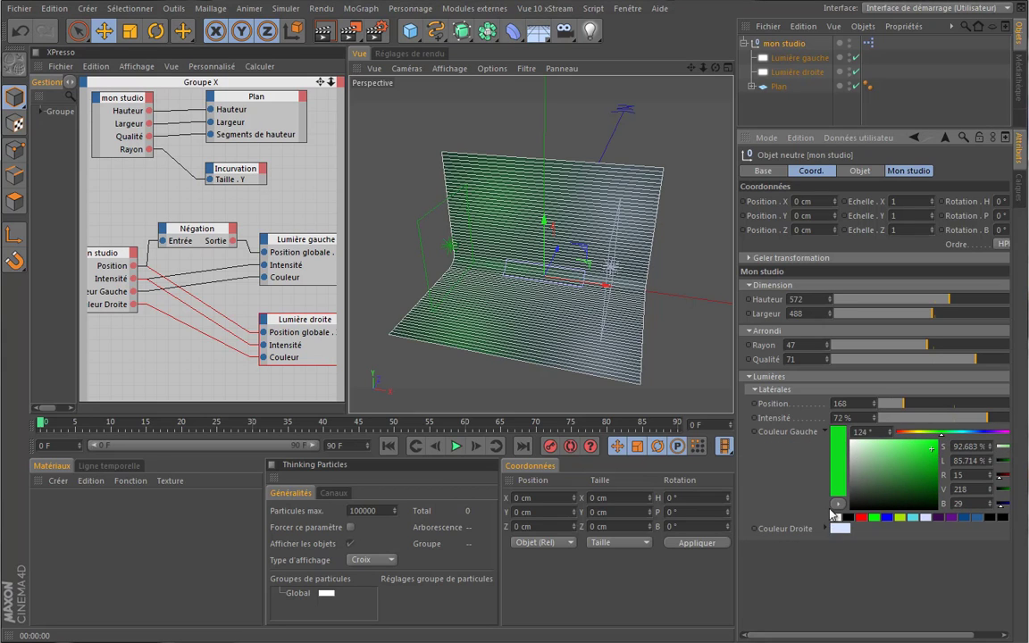
{"action": "left_click", "coordinate": [756, 431]}
Set Couleur Droite to a pink with RGB 255, 95, 193.
{"action": "left_click", "coordinate": [755, 444]}
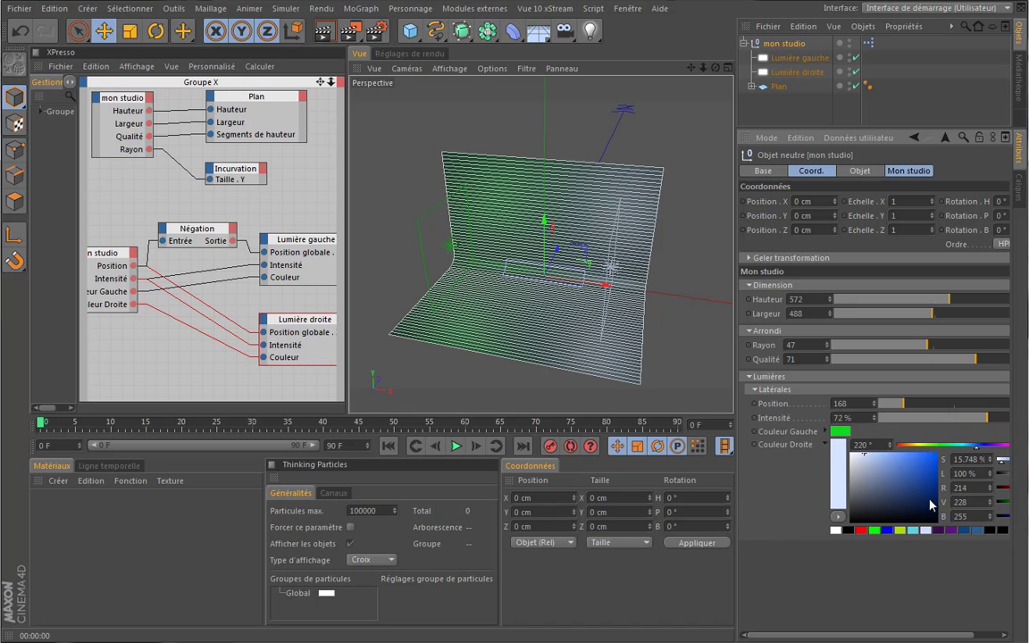
{"action": "left_click", "coordinate": [977, 446]}
{"action": "left_click", "coordinate": [995, 444]}
{"action": "left_click", "coordinate": [904, 455]}
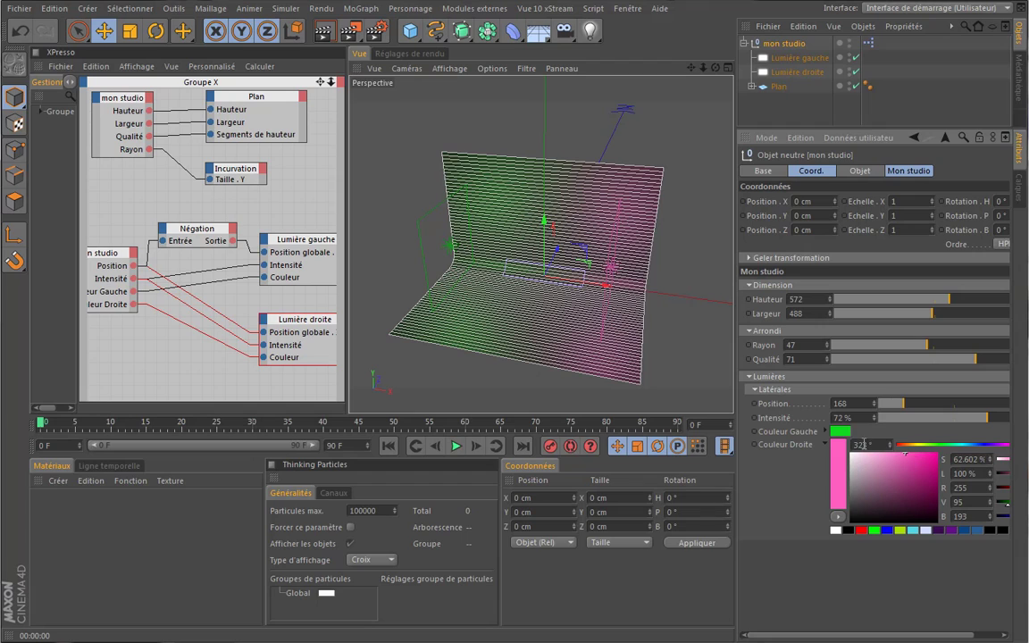
{"action": "left_click", "coordinate": [755, 443]}
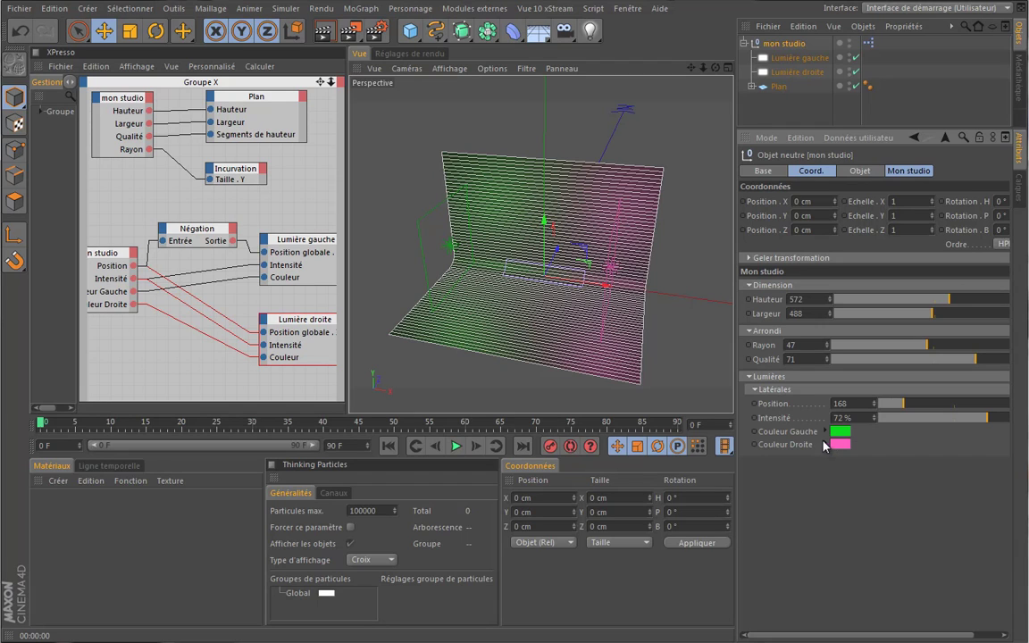
Render the active view, set the lateral lights' Position to 268 and render again.
{"action": "left_click", "coordinate": [330, 34]}
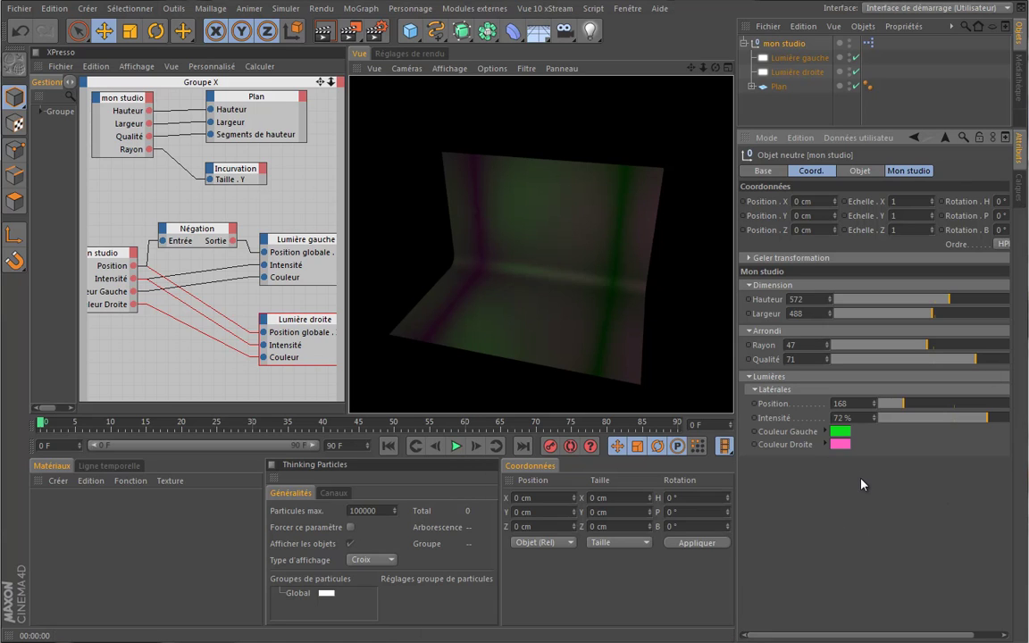
{"action": "mouse_move", "coordinate": [903, 403]}
{"action": "left_mouse_down"}
{"action": "mouse_move", "coordinate": [928, 406]}
{"action": "mouse_move", "coordinate": [919, 406]}
{"action": "left_mouse_up"}
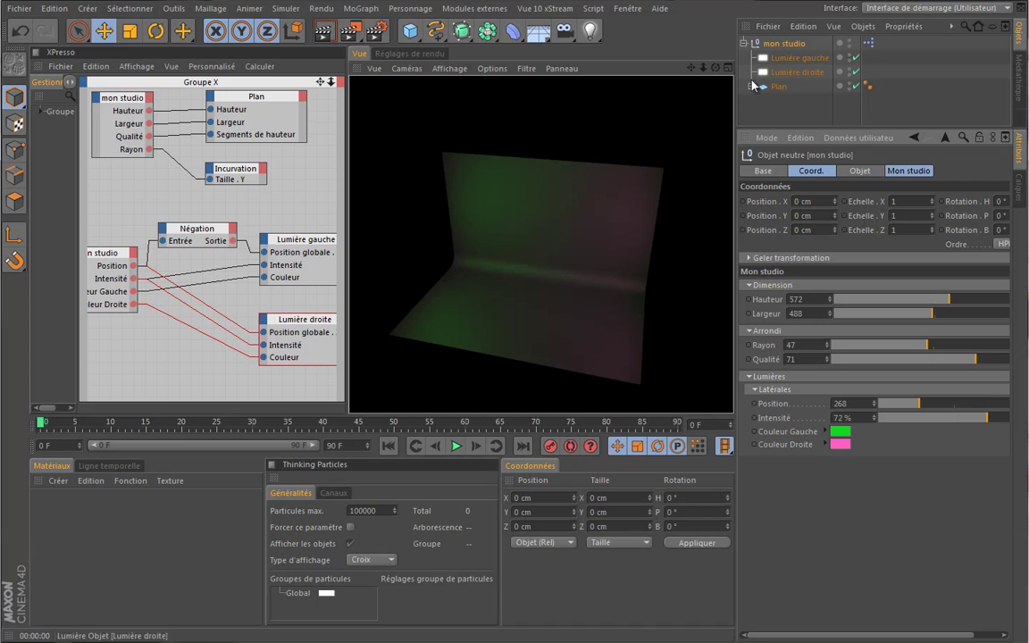
Set Couleur Gauche to a very pale red with a 5° hue and 5.691 % saturation.
{"action": "left_click", "coordinate": [826, 431]}
{"action": "left_click_drag", "start_coordinate": [906, 449], "coordinate": [779, 395]}
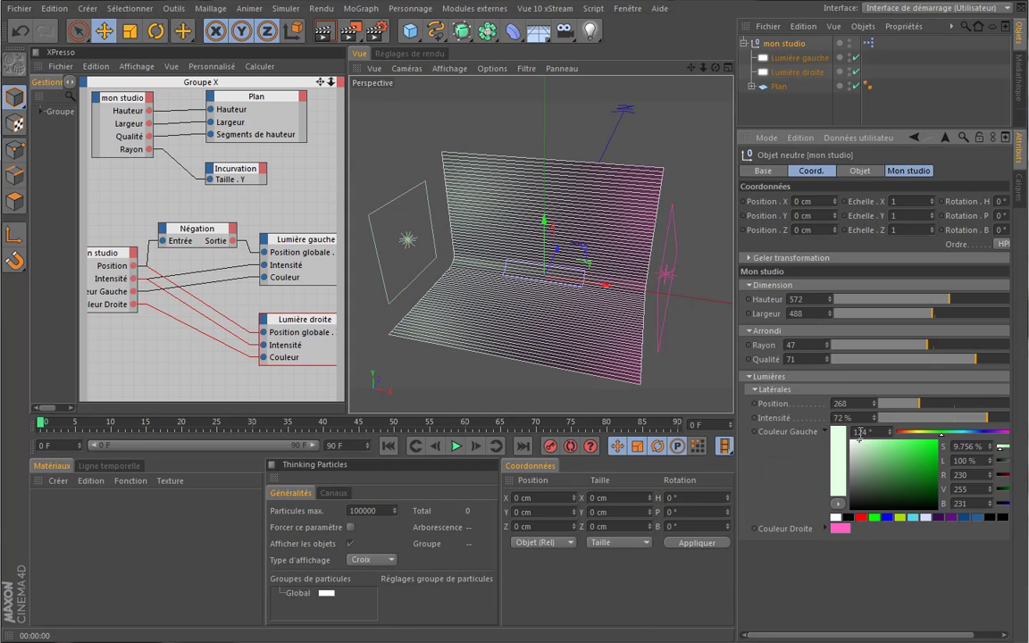
{"action": "left_click_drag", "start_coordinate": [938, 436], "coordinate": [853, 442]}
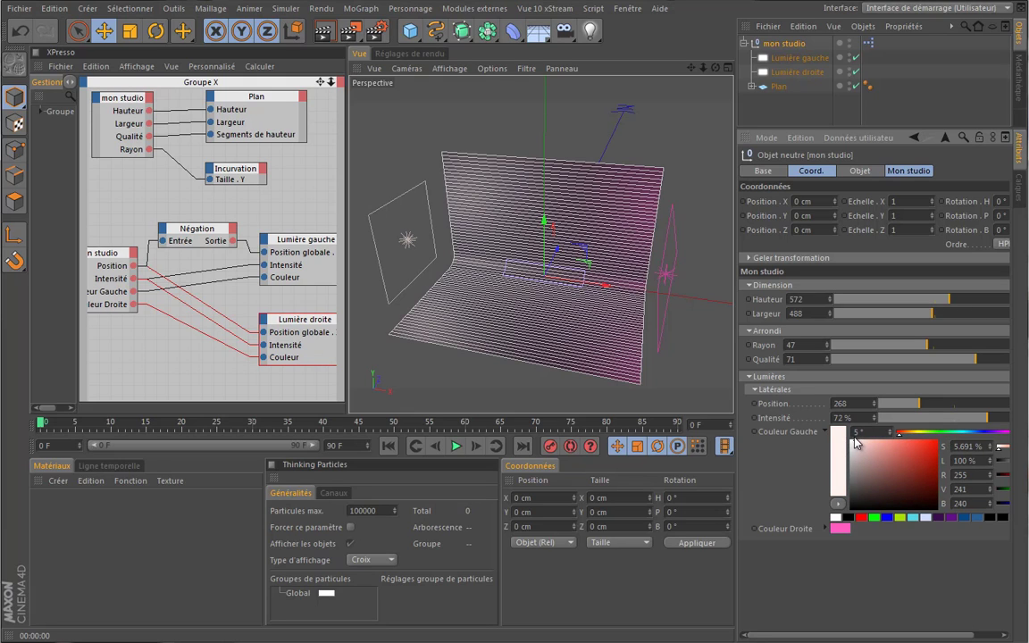
Set Couleur Droite to a very pale blue with a 202° hue.
{"action": "left_click", "coordinate": [827, 432]}
{"action": "left_click", "coordinate": [825, 447]}
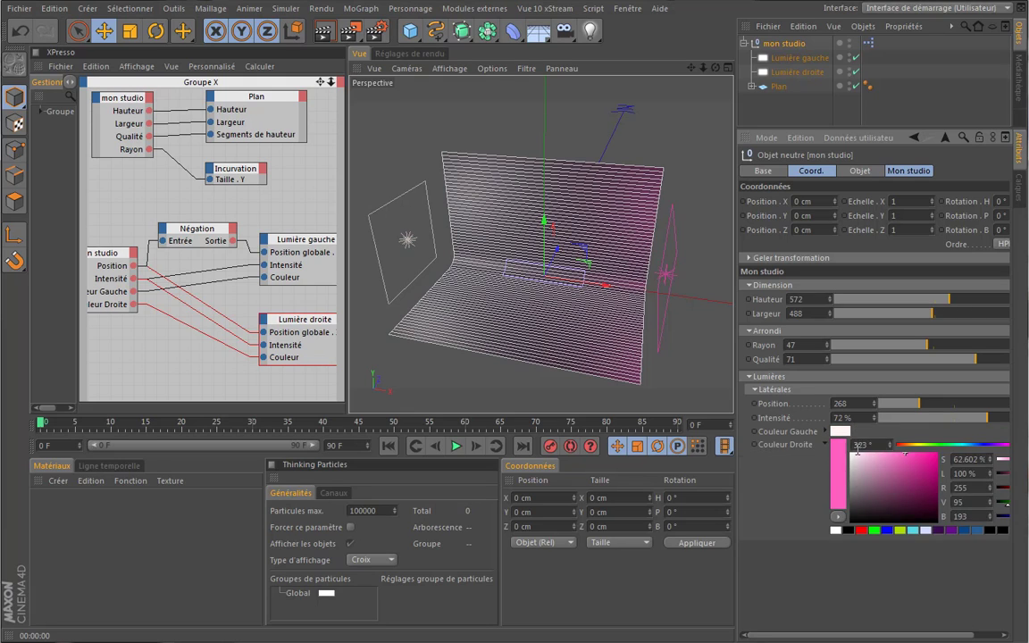
{"action": "left_click_drag", "start_coordinate": [996, 444], "coordinate": [971, 451]}
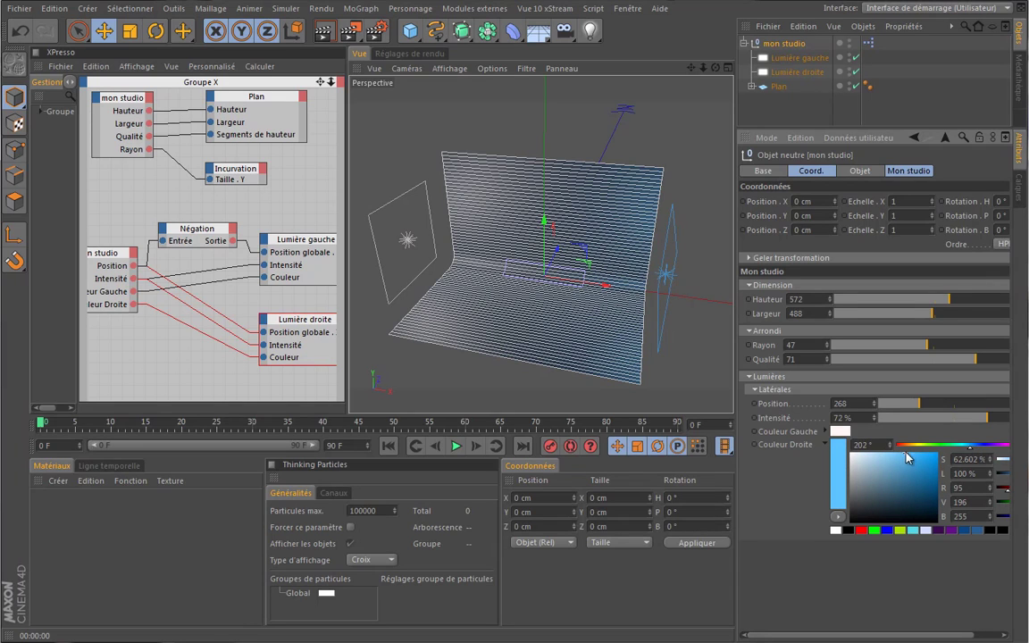
{"action": "left_click_drag", "start_coordinate": [904, 460], "coordinate": [861, 454]}
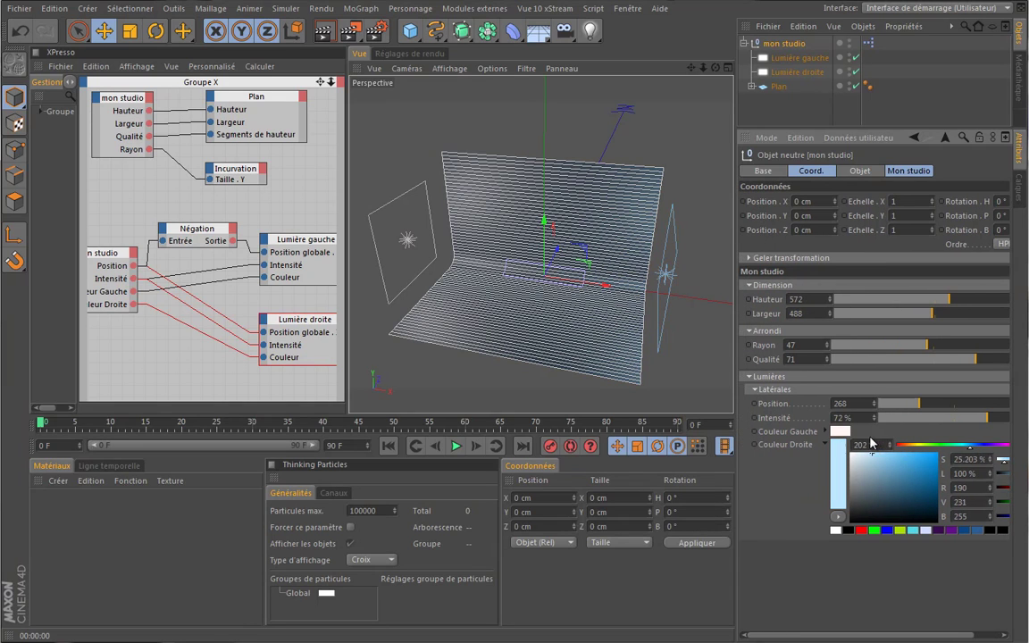
{"action": "left_click", "coordinate": [827, 444]}
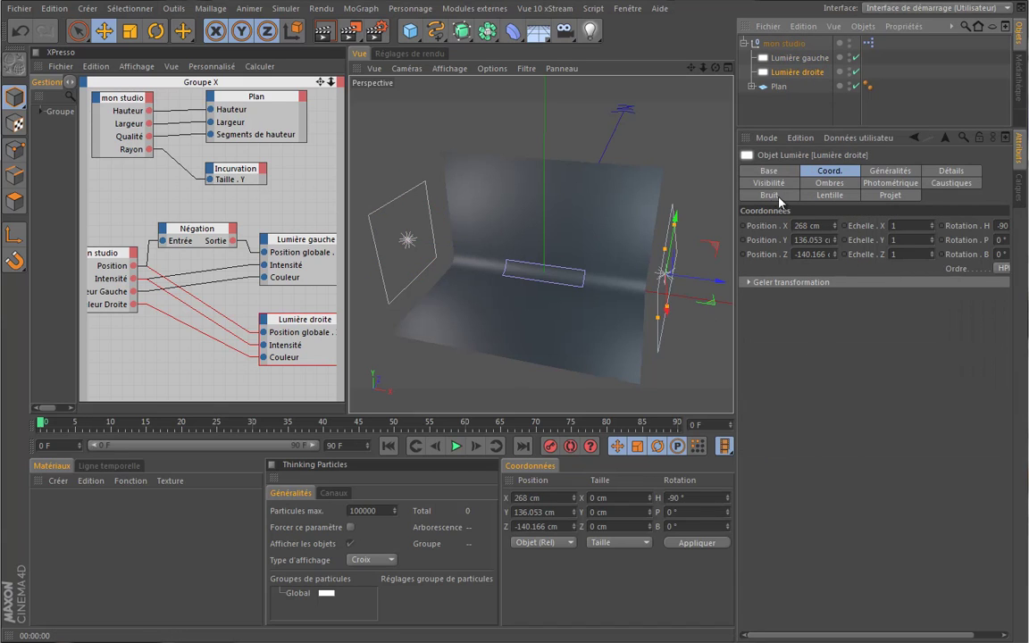
Examine the shadow settings of both lateral lights and the shadow types offered for Lumière gauche.
{"action": "left_click", "coordinate": [829, 183]}
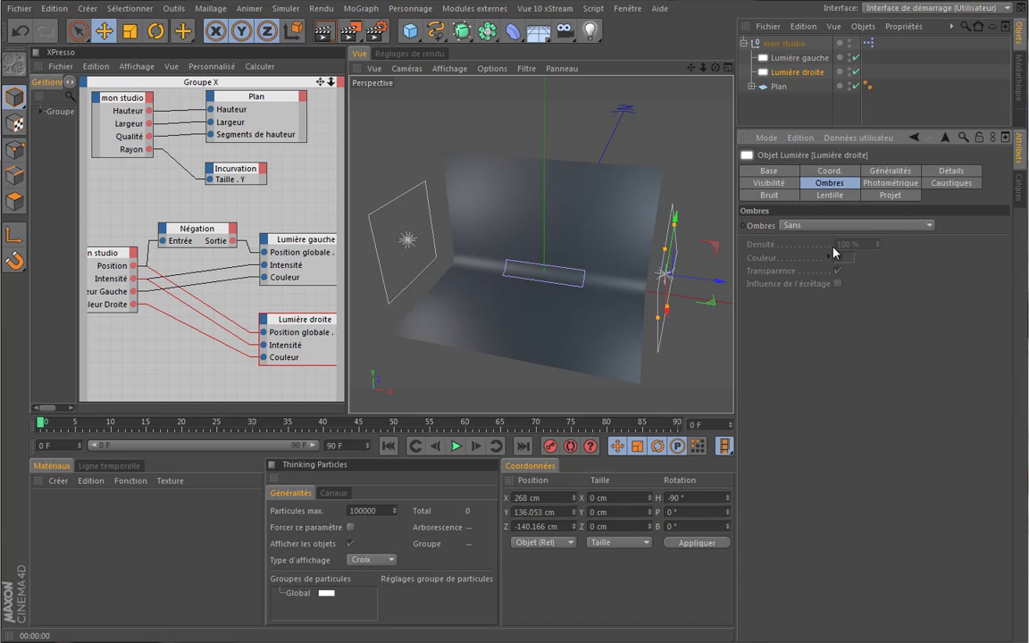
{"action": "left_click", "coordinate": [799, 57]}
{"action": "left_click", "coordinate": [783, 42]}
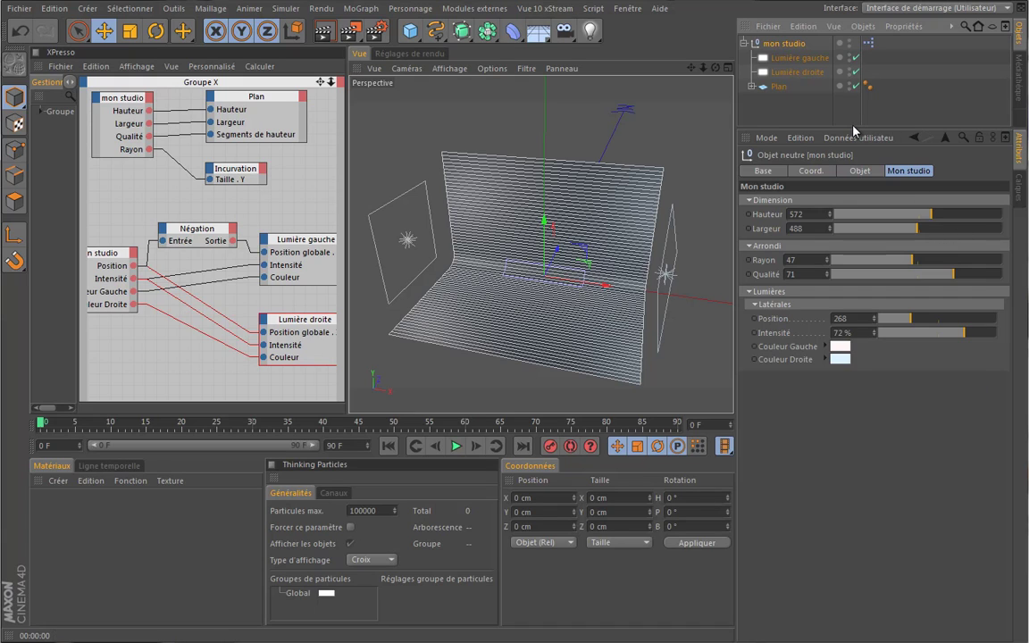
{"action": "left_click", "coordinate": [799, 57]}
{"action": "left_click", "coordinate": [829, 183]}
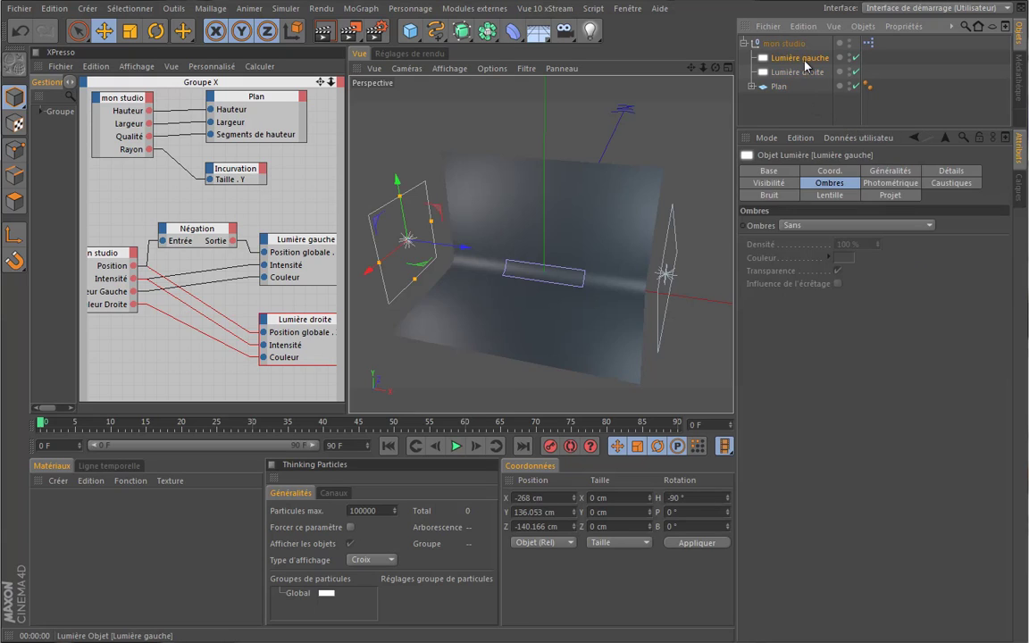
{"action": "left_click", "coordinate": [821, 227]}
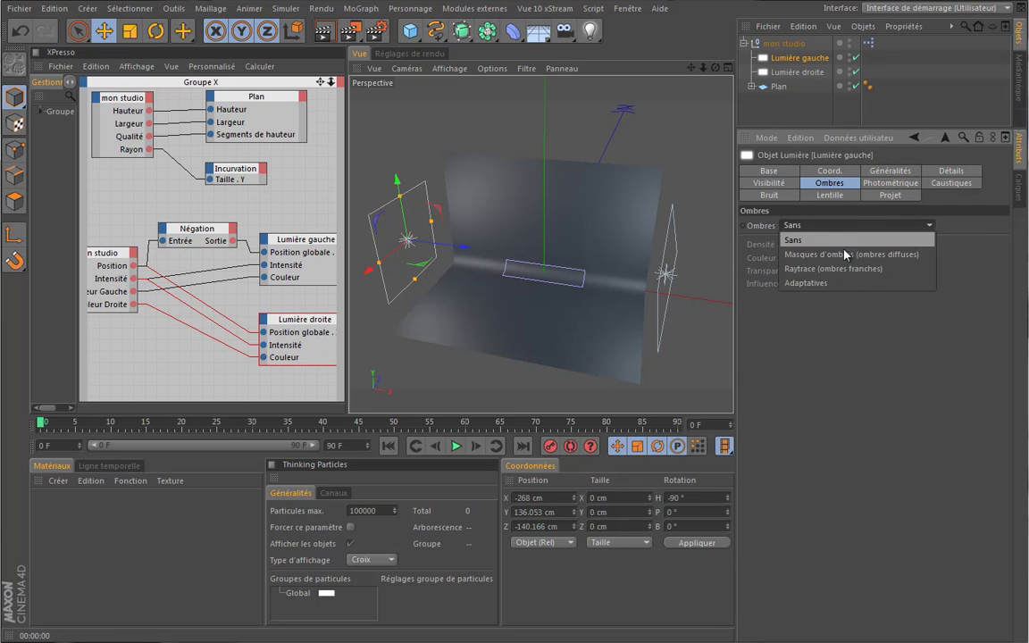
{"action": "left_click", "coordinate": [861, 337]}
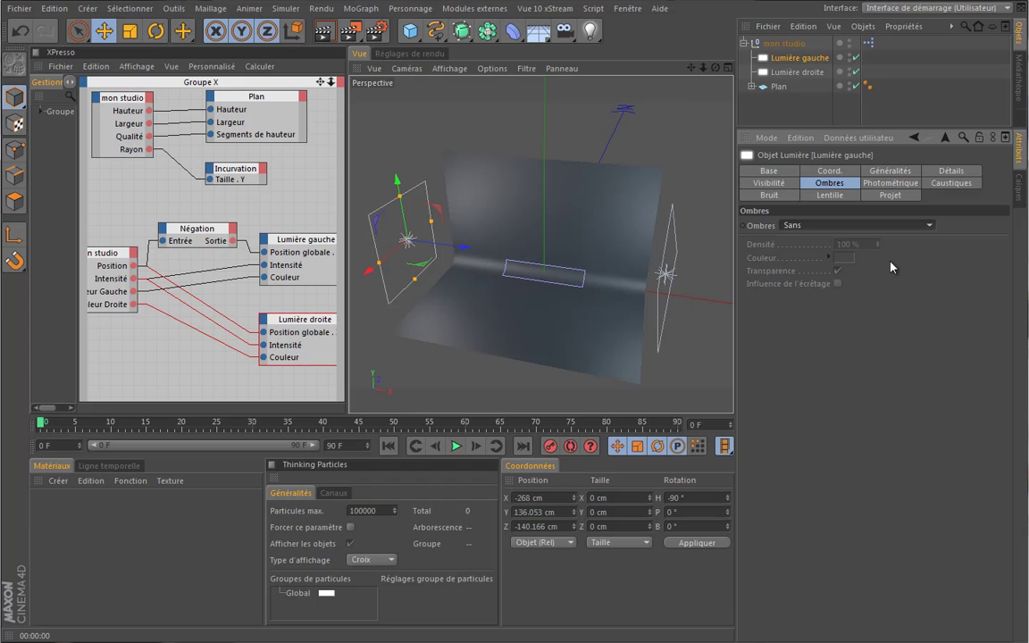
Try the Adaptatives shadow type on Lumière gauche, adjust its density slightly, and return the shadow type to Sans.
{"action": "left_click", "coordinate": [804, 225]}
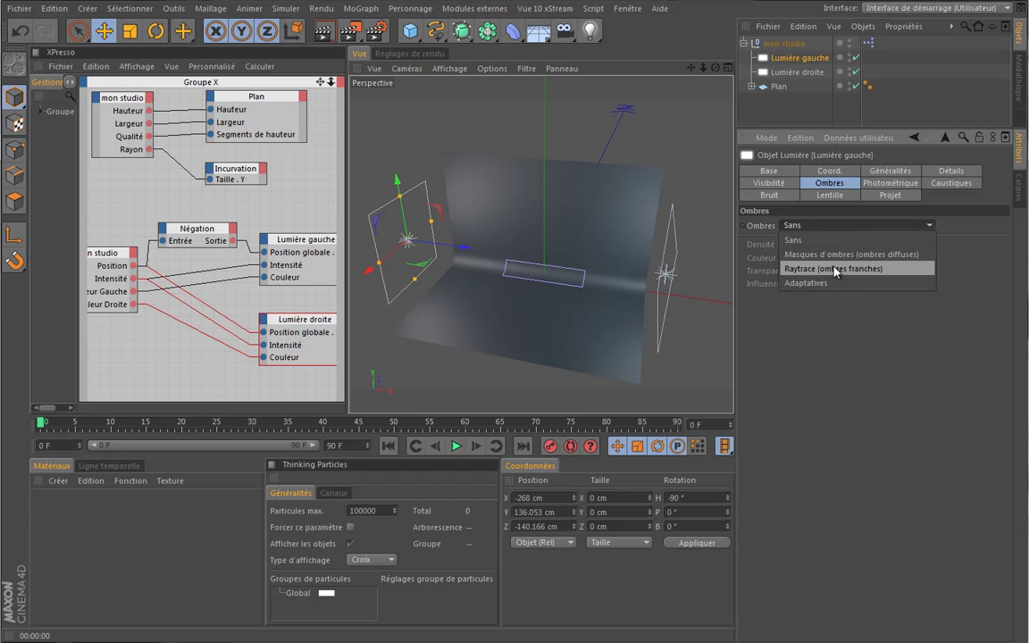
{"action": "left_click", "coordinate": [831, 282]}
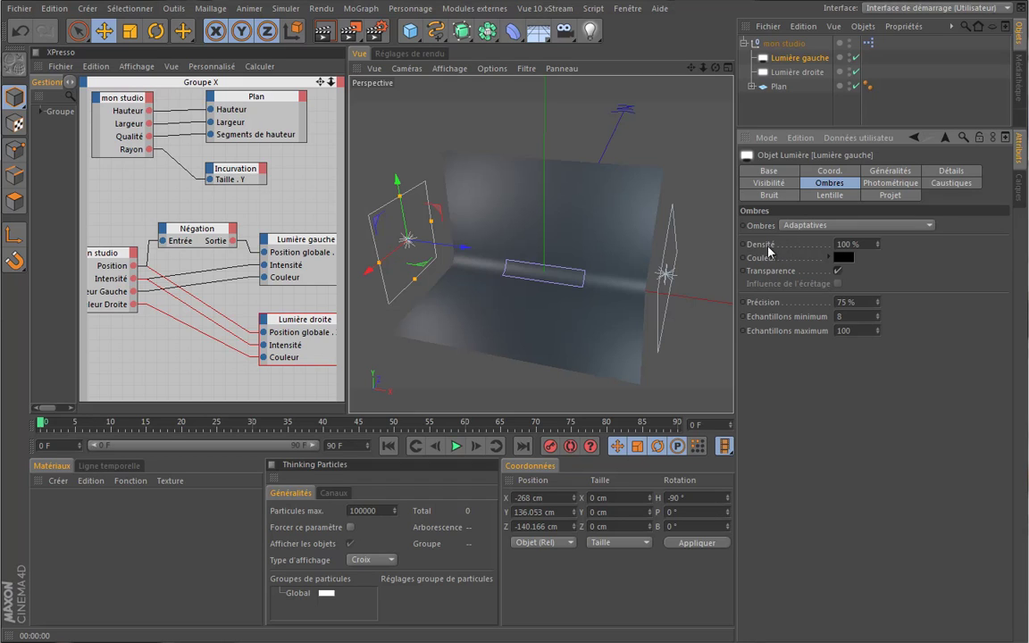
{"action": "left_click", "coordinate": [876, 247]}
{"action": "left_click", "coordinate": [877, 247]}
{"action": "left_click", "coordinate": [877, 242]}
{"action": "left_click", "coordinate": [877, 242]}
{"action": "left_click", "coordinate": [877, 241]}
{"action": "left_click", "coordinate": [876, 242]}
{"action": "left_click", "coordinate": [883, 225]}
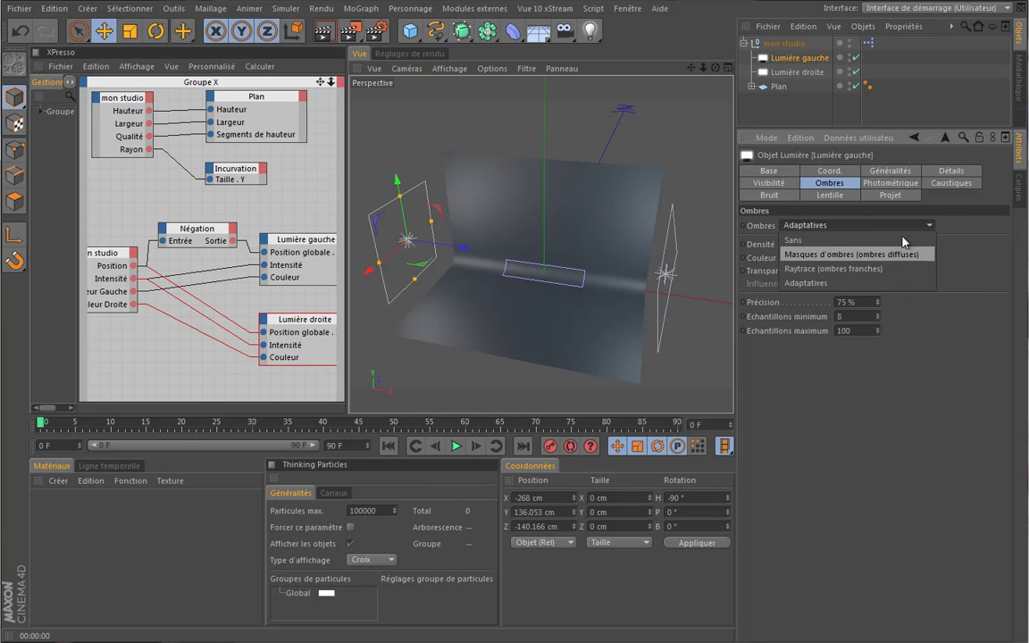
{"action": "left_click", "coordinate": [897, 240]}
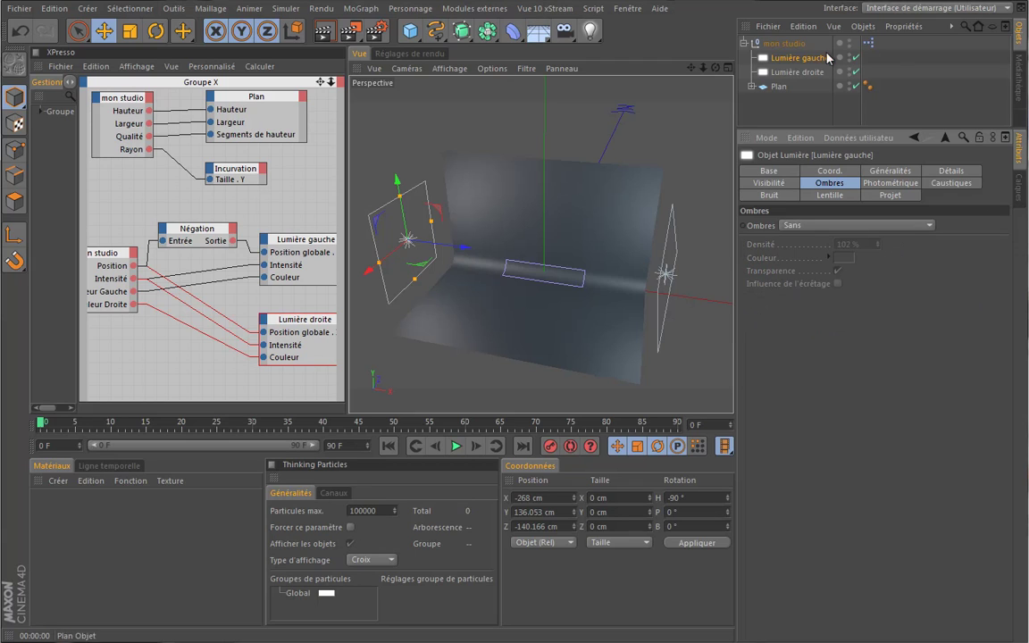
Open the user data manager for the mon studio object.
{"action": "left_click", "coordinate": [782, 44]}
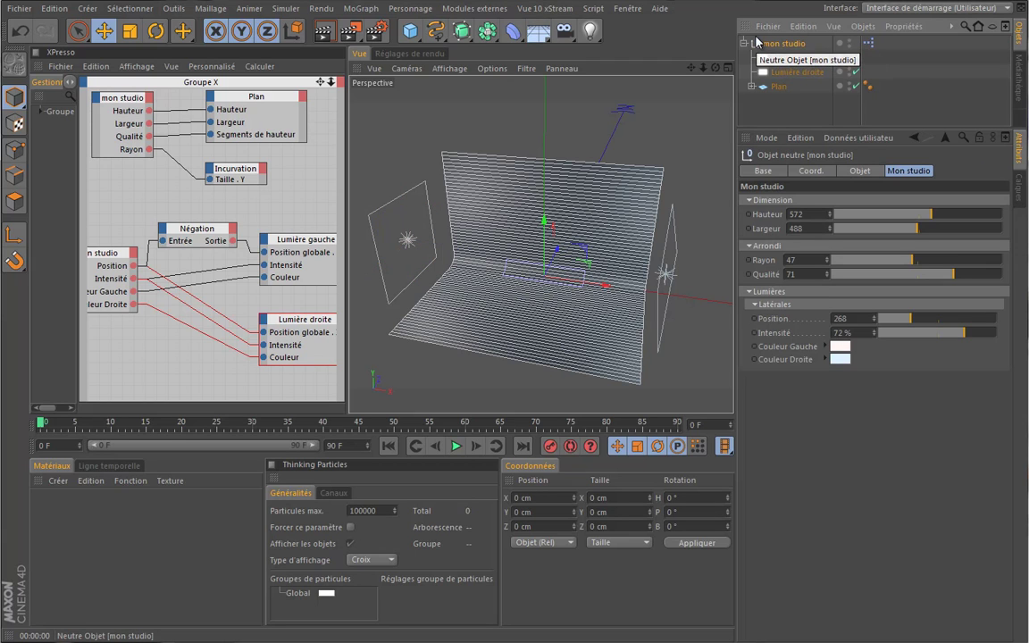
{"action": "left_click", "coordinate": [871, 139]}
{"action": "left_click", "coordinate": [853, 168]}
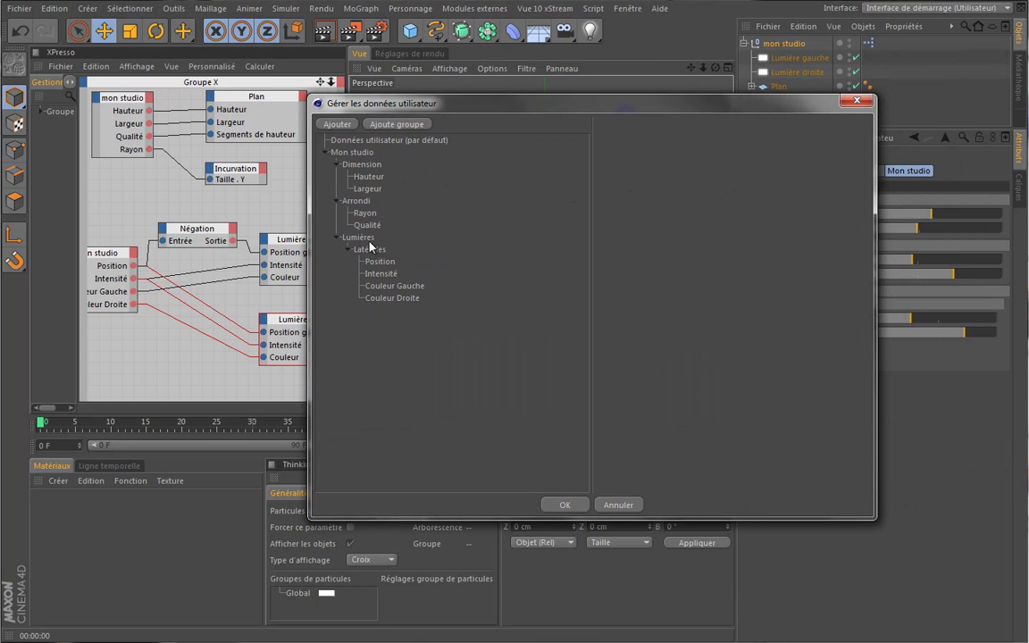
{"action": "left_click", "coordinate": [375, 252]}
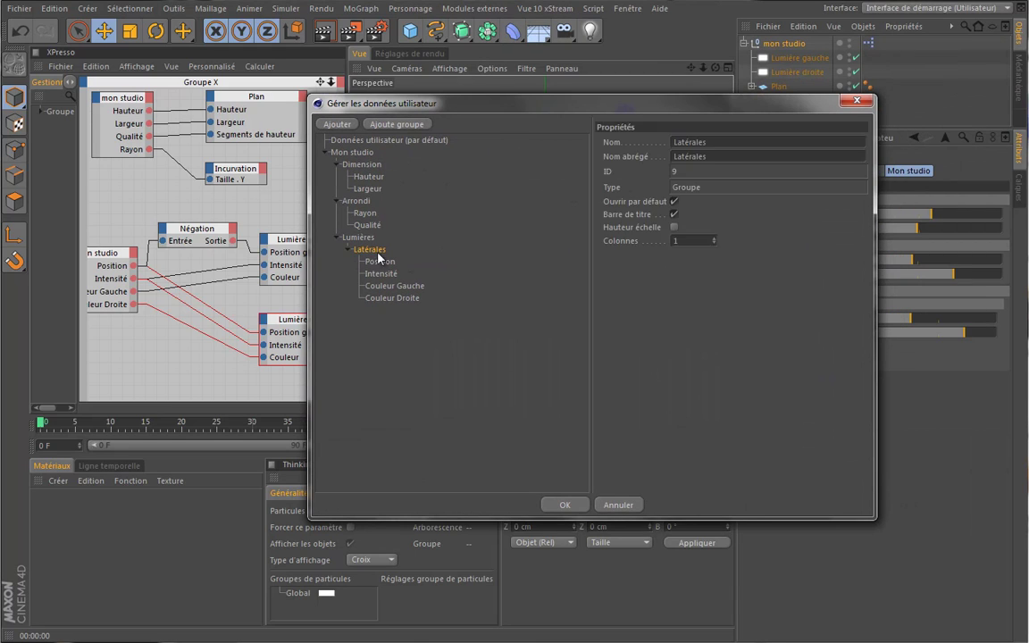
{"action": "left_click", "coordinate": [337, 123]}
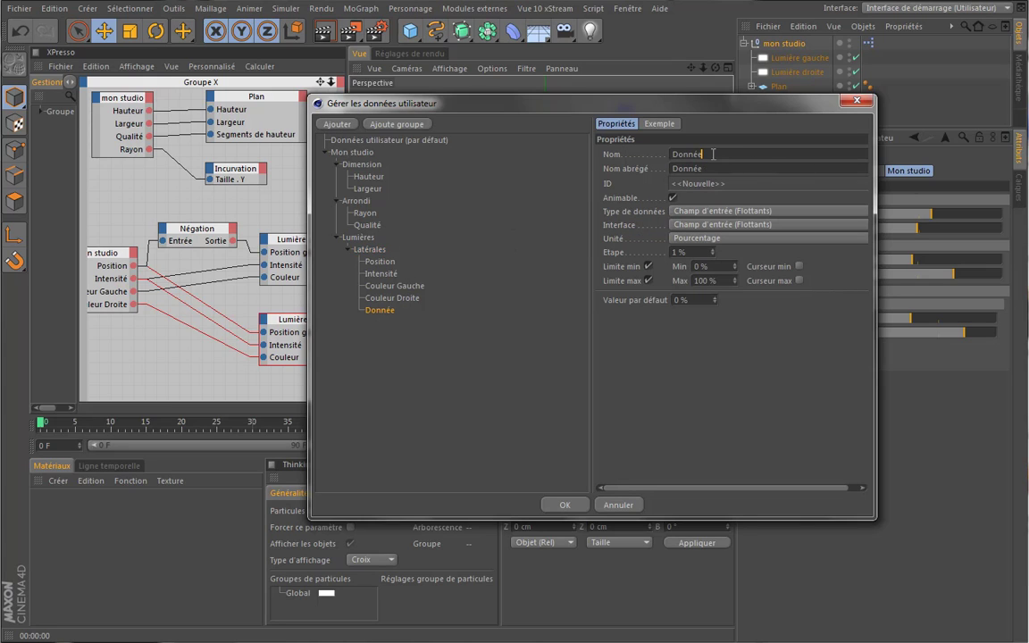
{"action": "left_click_drag", "start_coordinate": [712, 154], "coordinate": [623, 157]}
{"action": "type", "text": "Ombres"}
{"action": "key", "text": "Tab"}
{"action": "left_click", "coordinate": [715, 153]}
{"action": "type", "text": "Type"}
{"action": "key", "text": "Tab"}
{"action": "left_click", "coordinate": [755, 213]}
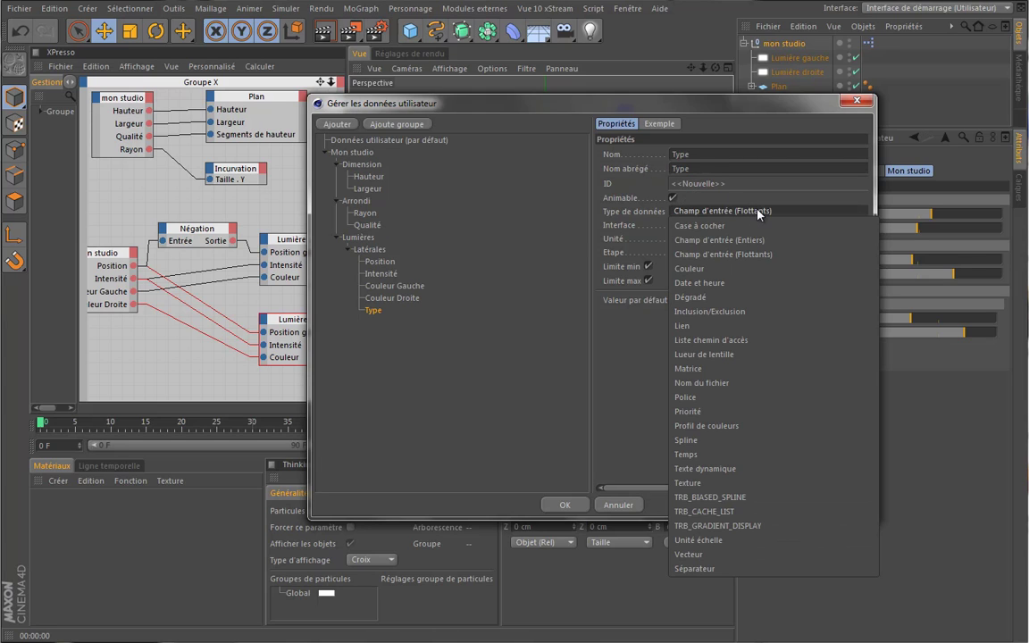
{"action": "left_click", "coordinate": [758, 214]}
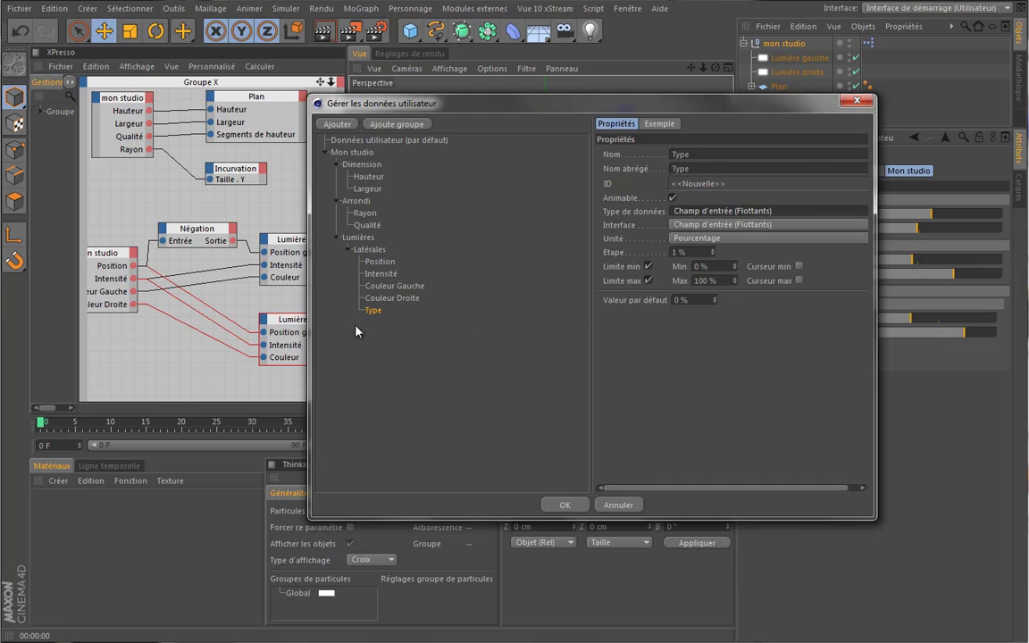
{"action": "key", "text": "Delete"}
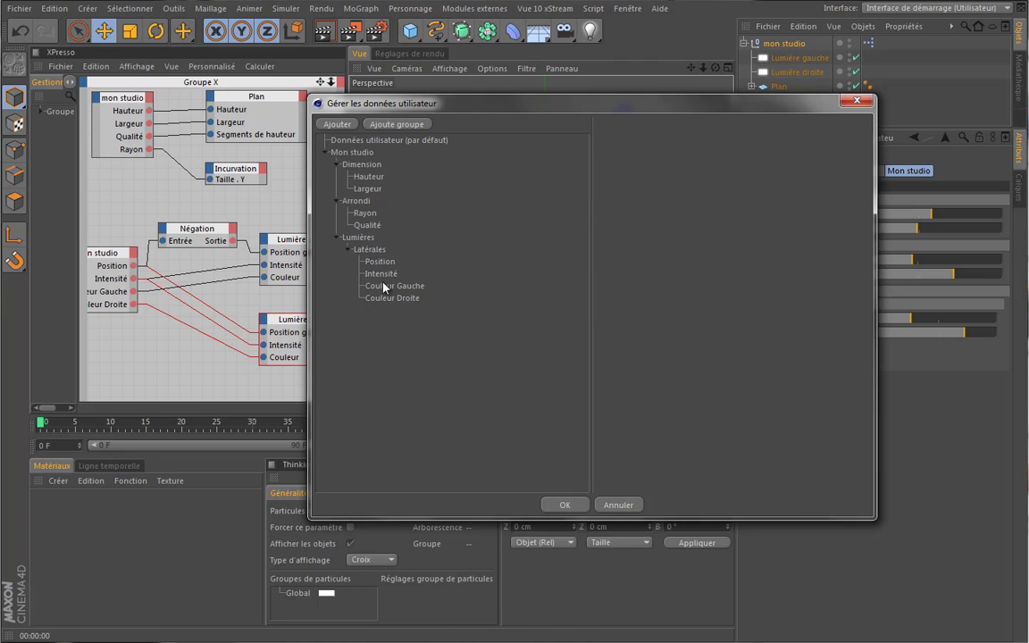
Add a subgroup named Ombre inside the Latérales user data group.
{"action": "left_click", "coordinate": [371, 250]}
{"action": "left_click", "coordinate": [393, 125]}
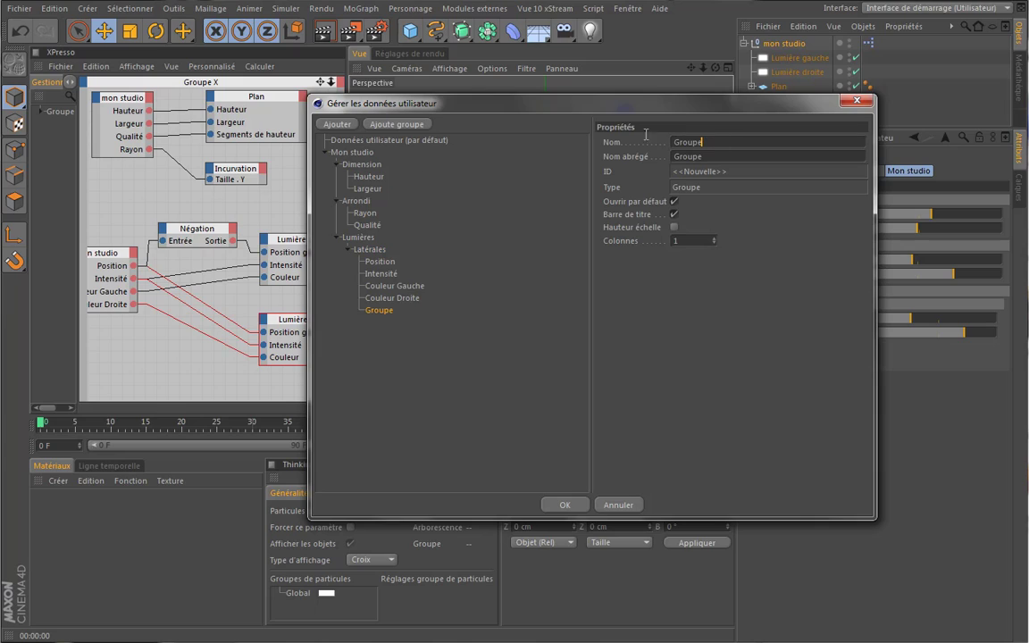
{"action": "type", "text": "Ombre"}
{"action": "key", "text": "Tab"}
{"action": "key", "text": "Return"}
Add a user data entry named Type inside the Ombre group, keep the data type Champ d'entrée (Flottants), and apply the changes.
{"action": "left_click", "coordinate": [336, 125]}
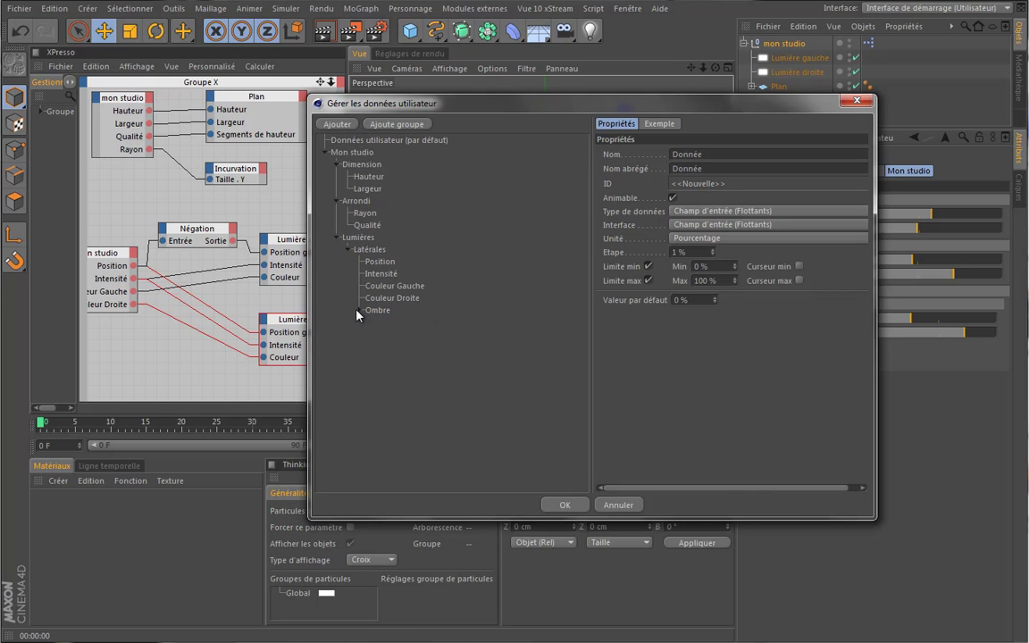
{"action": "double_click", "coordinate": [729, 157]}
{"action": "type", "text": "Type"}
{"action": "key", "text": "Tab"}
{"action": "left_click", "coordinate": [764, 212]}
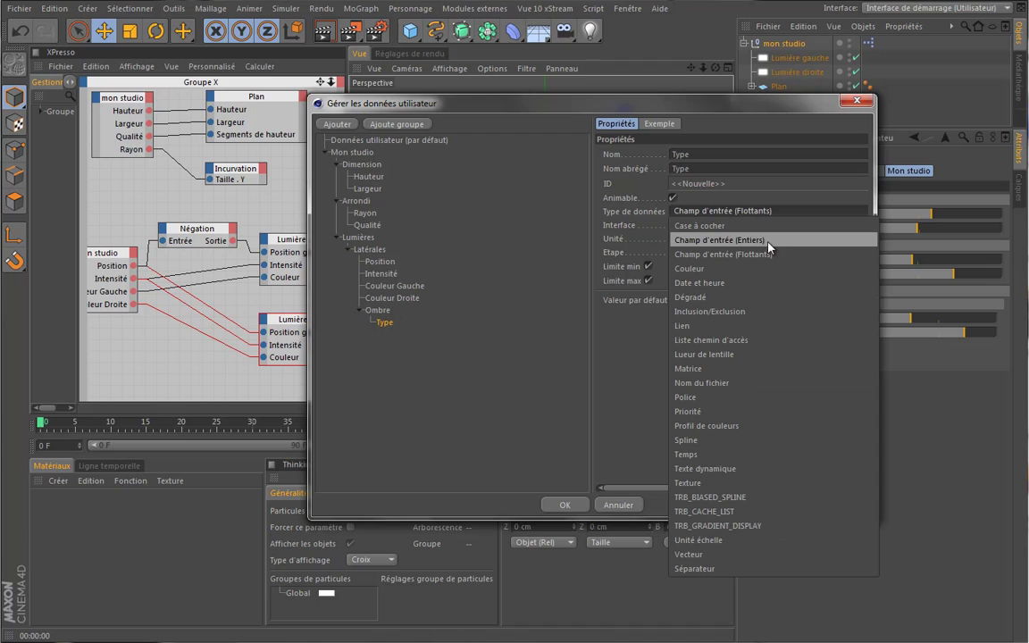
{"action": "left_click", "coordinate": [768, 253]}
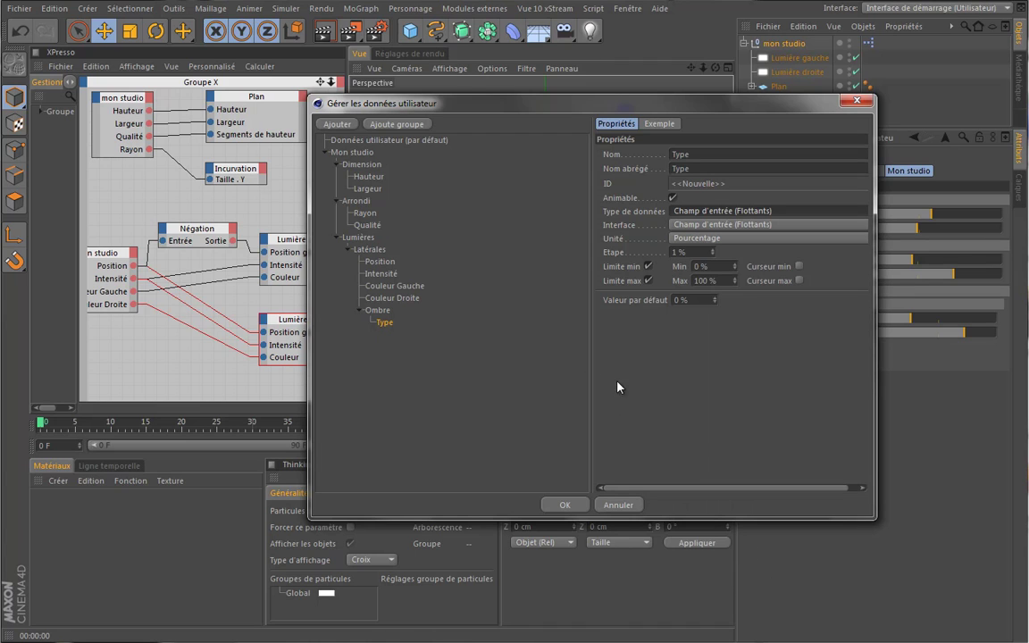
{"action": "left_click", "coordinate": [564, 505]}
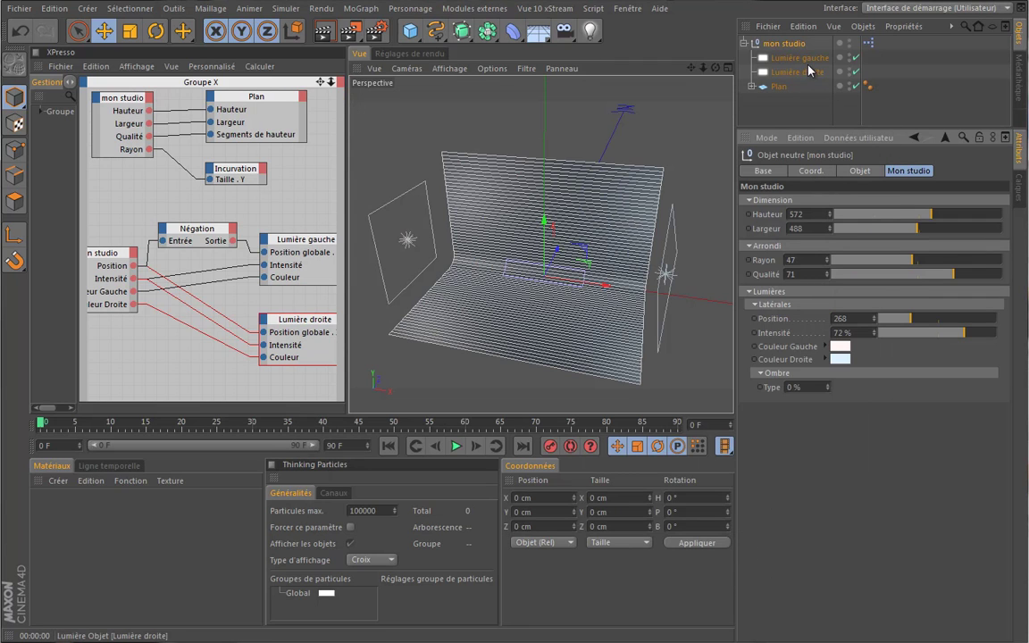
Compare the Type field in mon studio's Ombre group with the shadow type options of Lumière gauche.
{"action": "left_click", "coordinate": [797, 57]}
{"action": "left_click", "coordinate": [829, 183]}
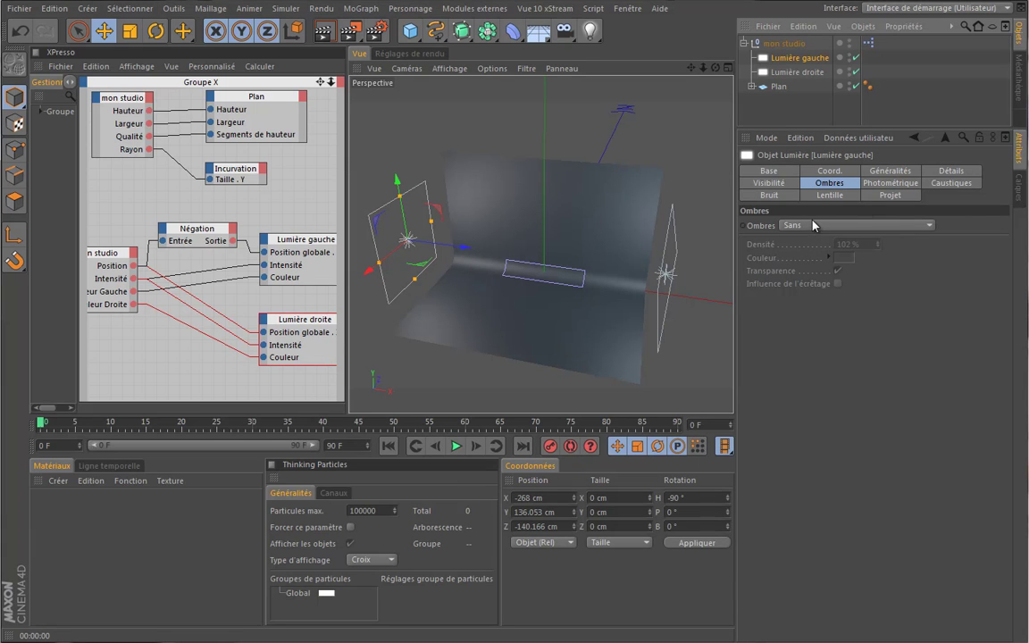
{"action": "left_click", "coordinate": [783, 42]}
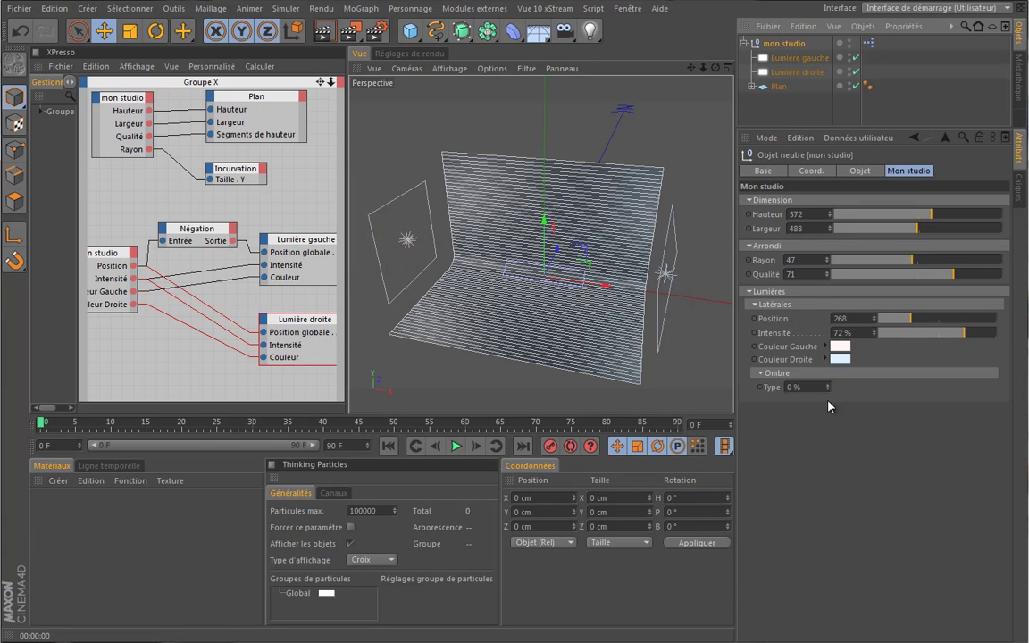
{"action": "left_click", "coordinate": [798, 57]}
{"action": "left_click", "coordinate": [841, 227]}
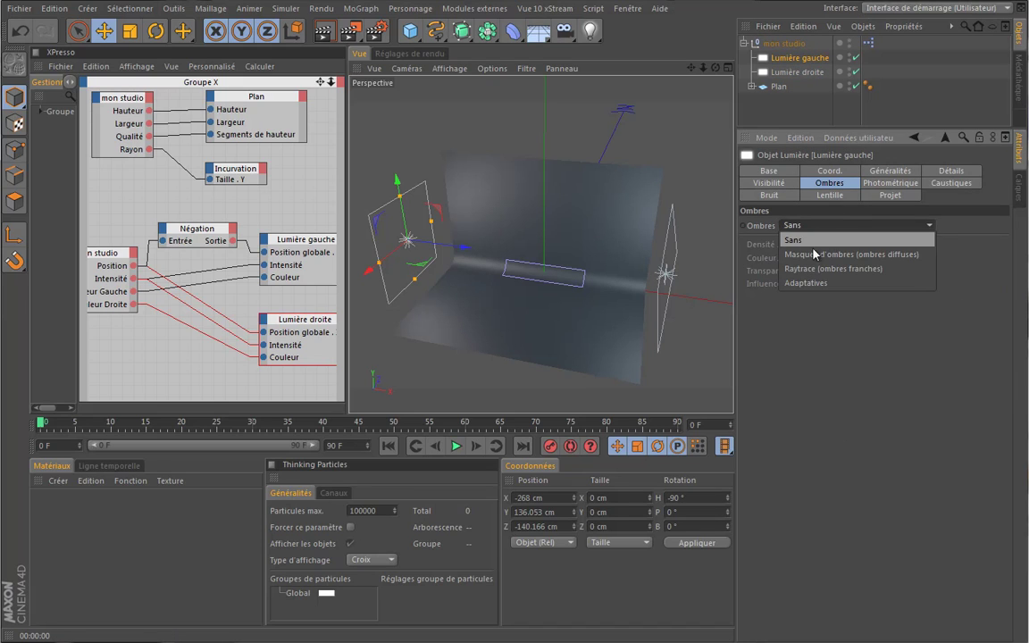
{"action": "left_click", "coordinate": [891, 300]}
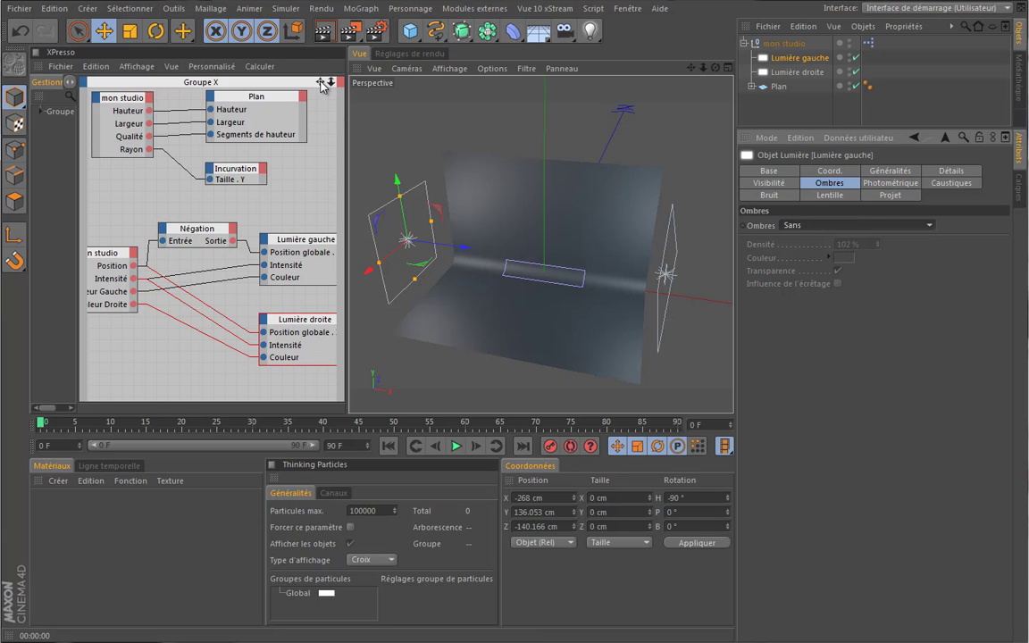
Add an Ombres output port to the Lumière gauche node in XPresso, leaving the light's shadow type at Sans.
{"action": "left_click_drag", "start_coordinate": [321, 82], "coordinate": [347, 304]}
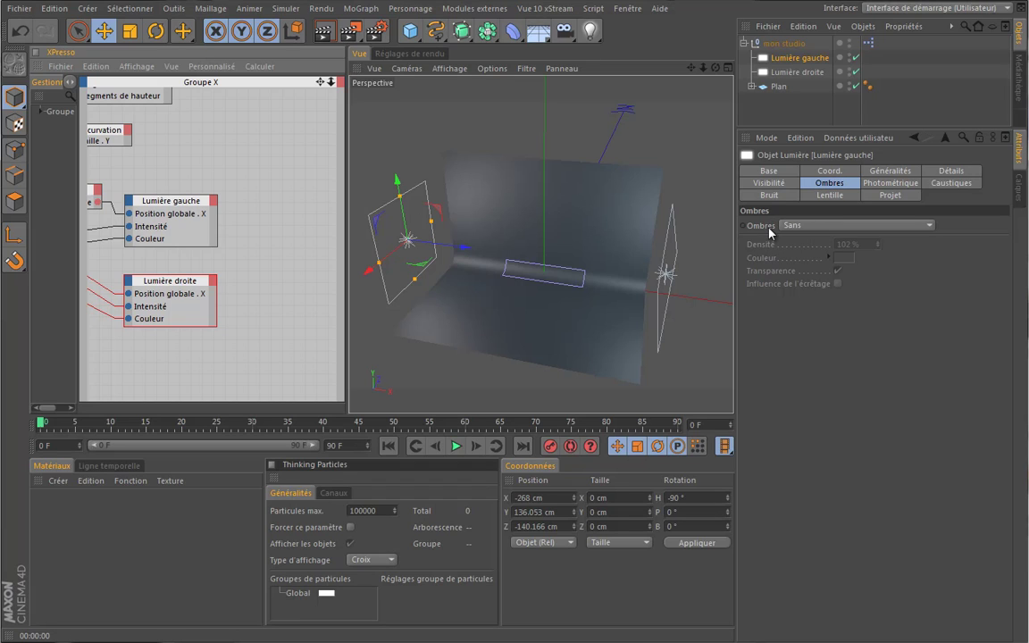
{"action": "left_click", "coordinate": [213, 201]}
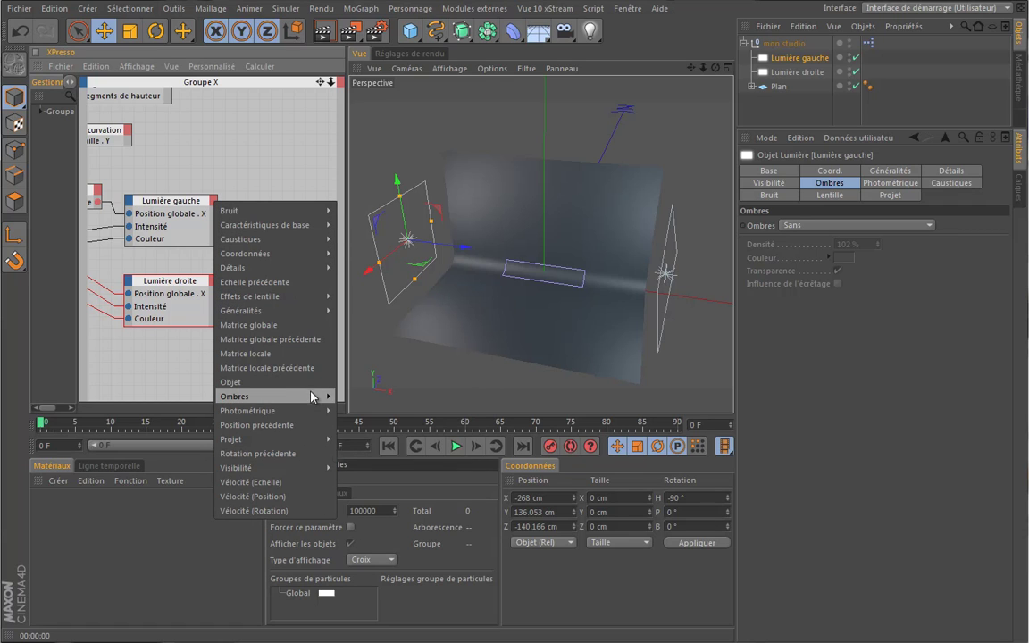
{"action": "mouse_move", "coordinate": [305, 398]}
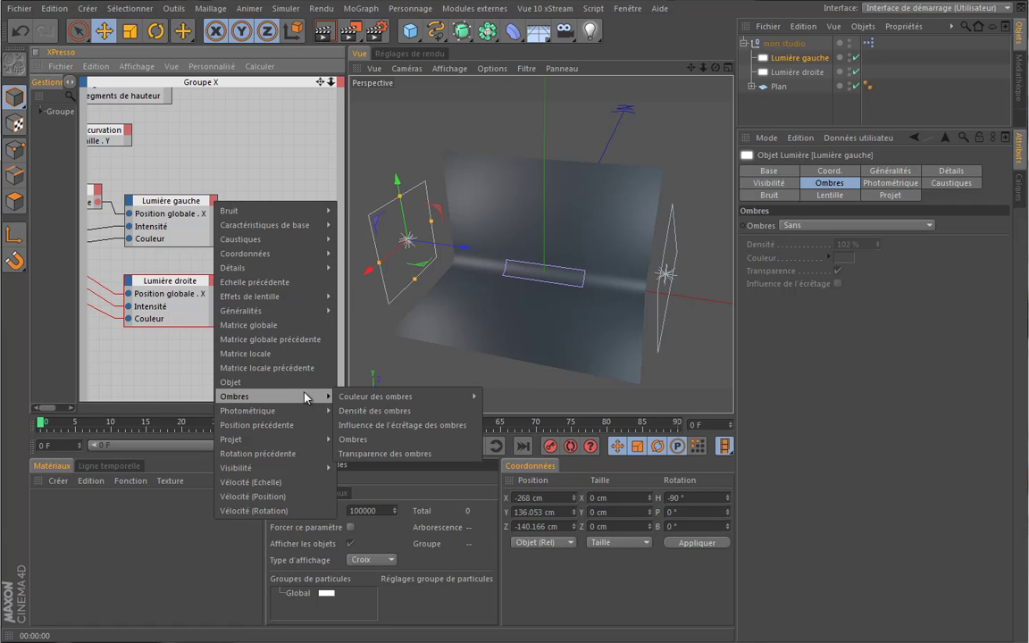
{"action": "left_click", "coordinate": [396, 444]}
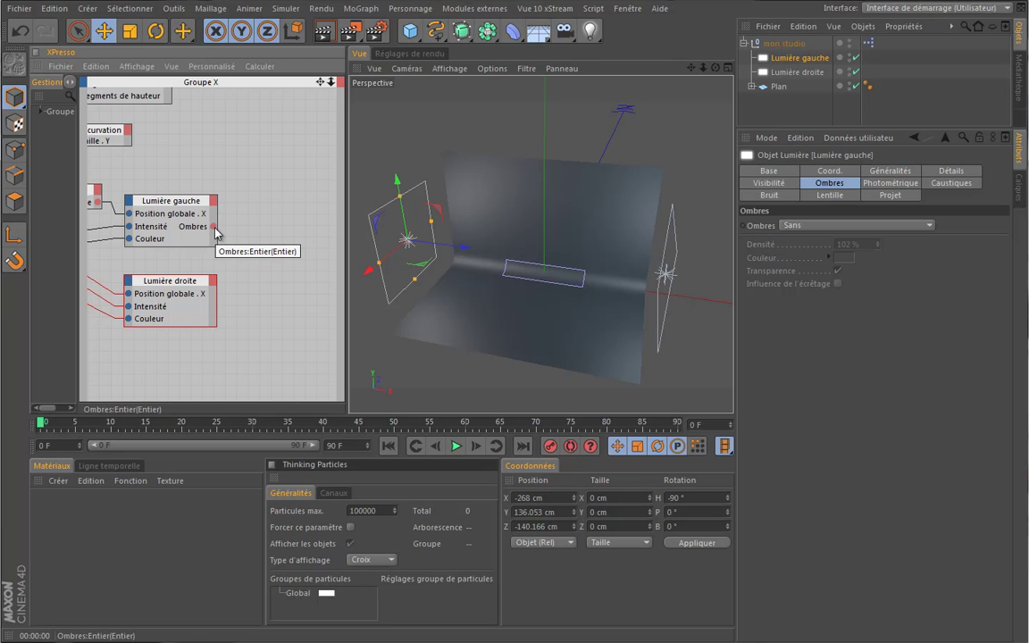
{"action": "left_click", "coordinate": [820, 225]}
{"action": "left_click", "coordinate": [808, 237]}
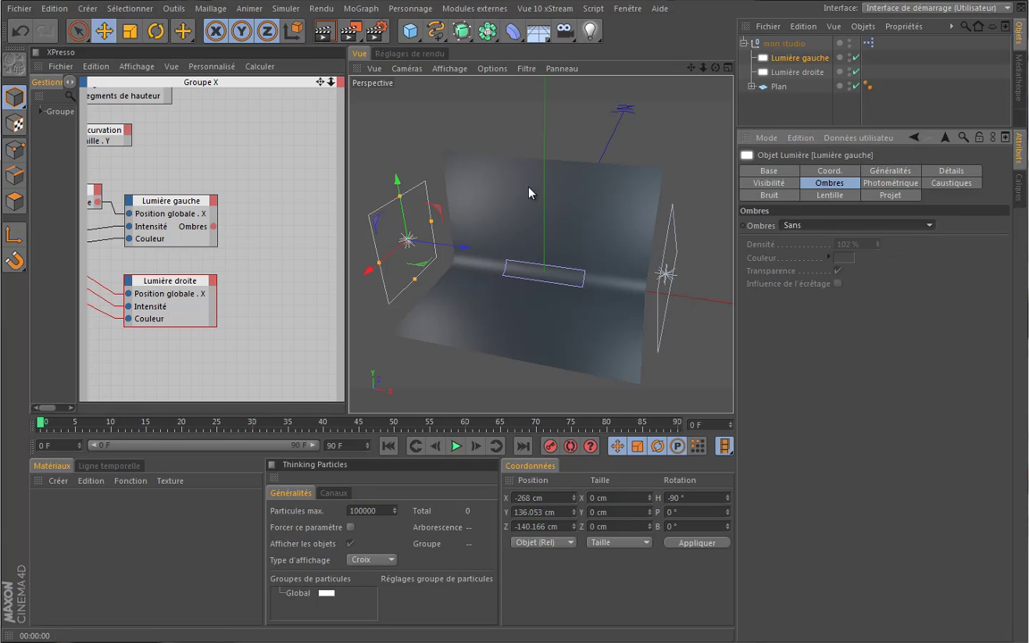
Add a Résultat node beside Lumière gauche in XPresso and connect the light's Ombres output to its input.
{"action": "right_click", "coordinate": [191, 149]}
{"action": "mouse_move", "coordinate": [242, 153]}
{"action": "mouse_move", "coordinate": [375, 154]}
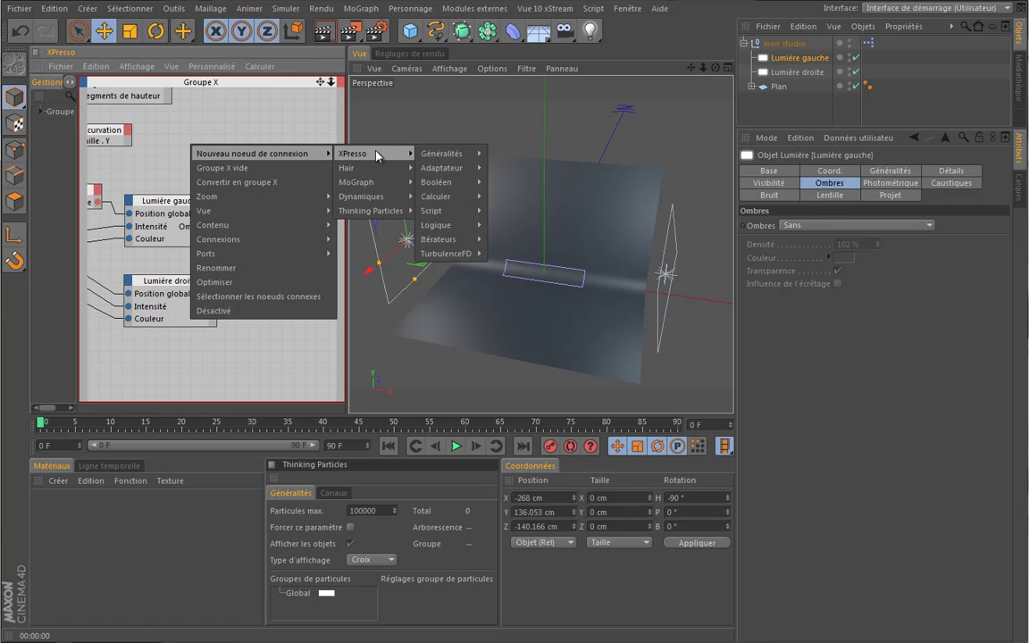
{"action": "mouse_move", "coordinate": [442, 153]}
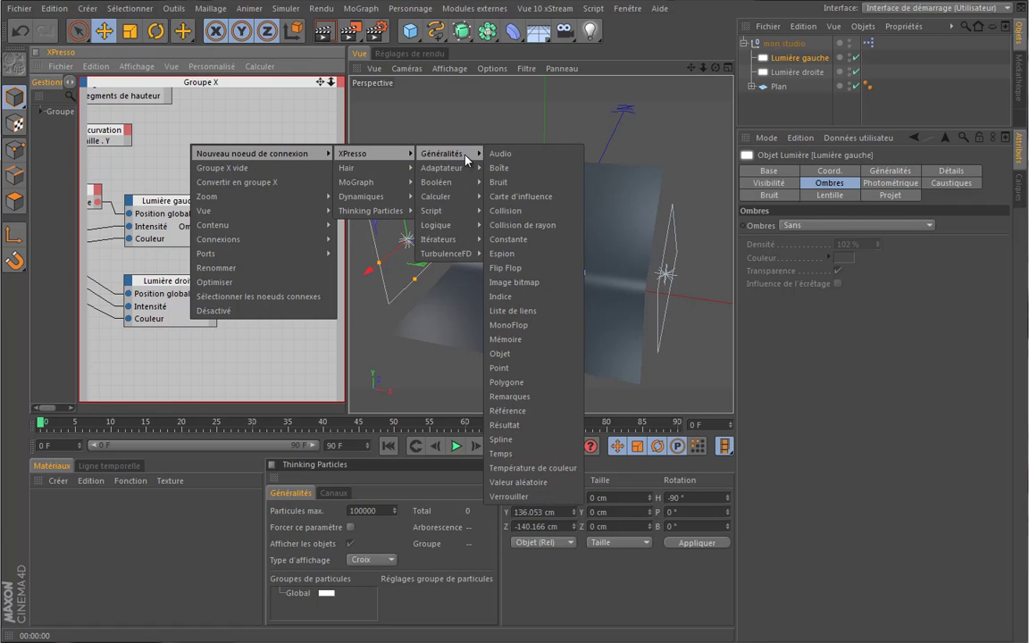
{"action": "left_click", "coordinate": [536, 433]}
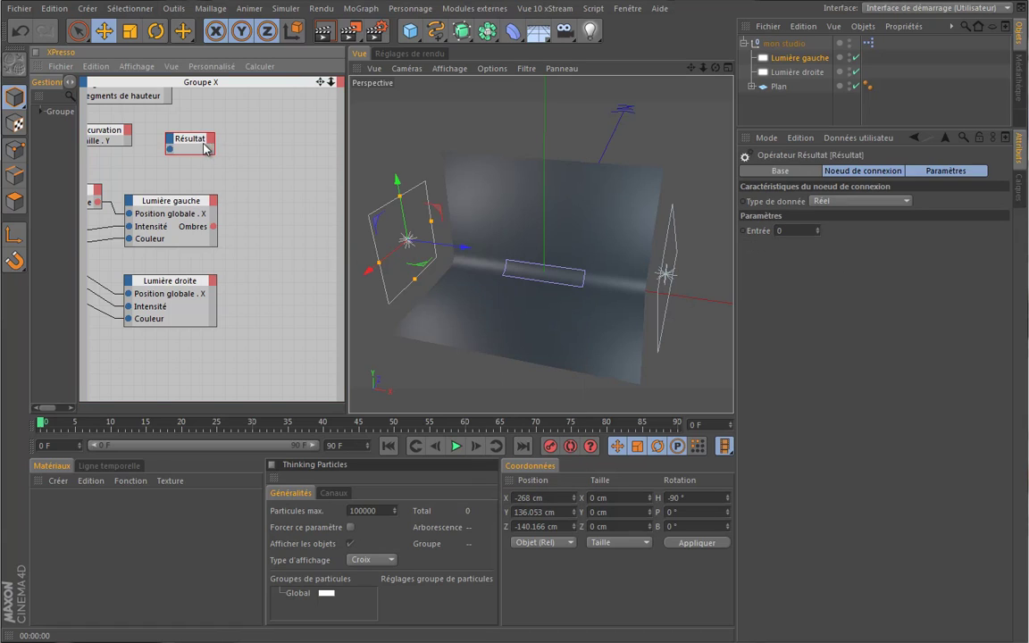
{"action": "left_click_drag", "start_coordinate": [184, 130], "coordinate": [303, 214]}
{"action": "left_click_drag", "start_coordinate": [212, 226], "coordinate": [270, 218]}
Switch Lumière gauche's shadow type through Masques d'ombres, Raytrace, Adaptatives and back to Sans, reading each option's number in the Résultat node.
{"action": "left_click", "coordinate": [799, 57]}
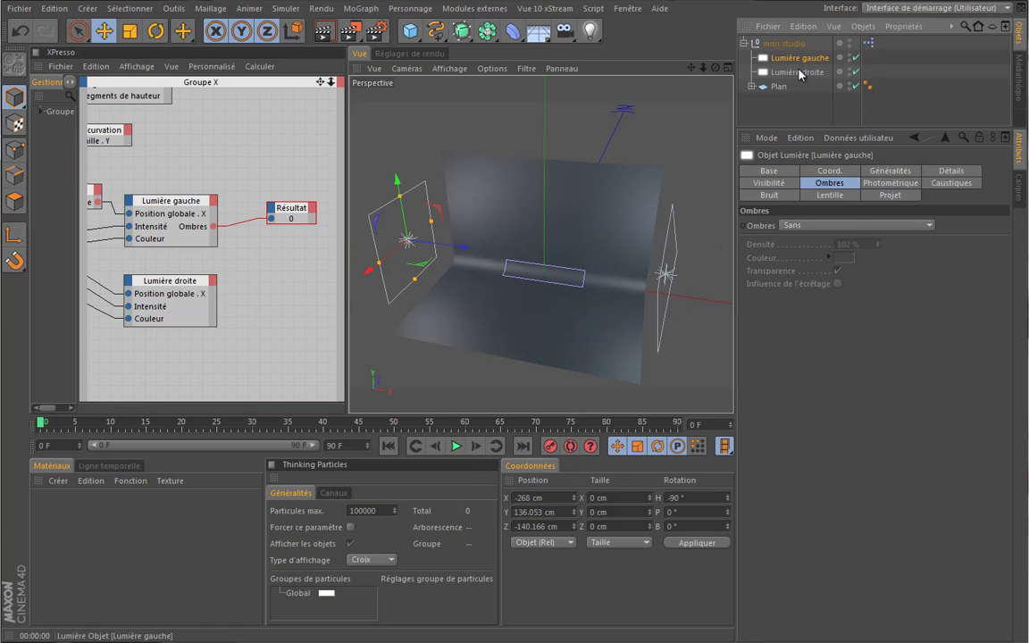
{"action": "left_click", "coordinate": [889, 225]}
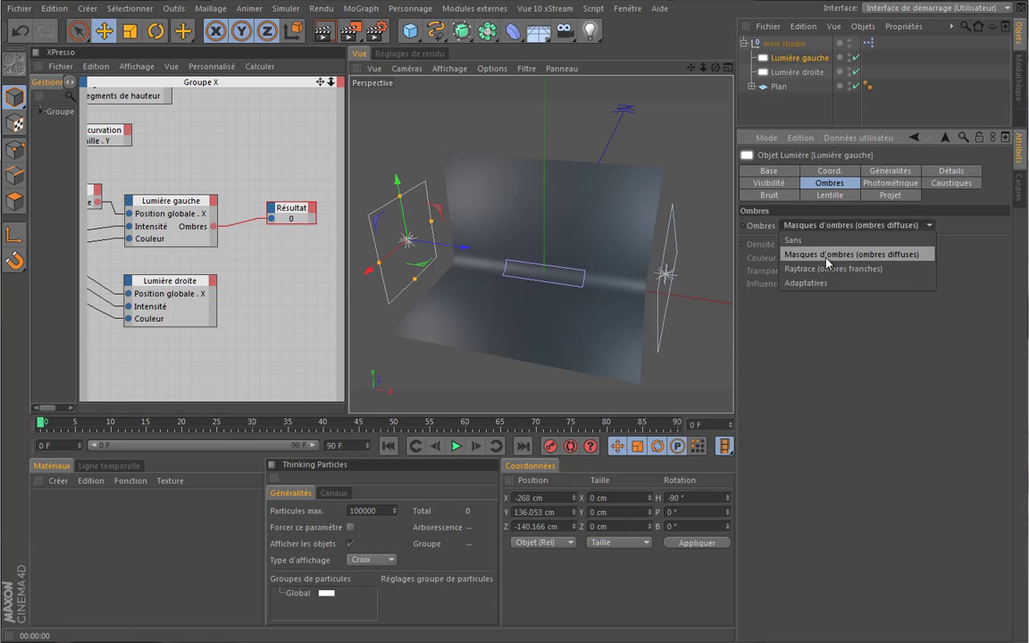
{"action": "left_click", "coordinate": [848, 253]}
{"action": "left_click", "coordinate": [846, 228]}
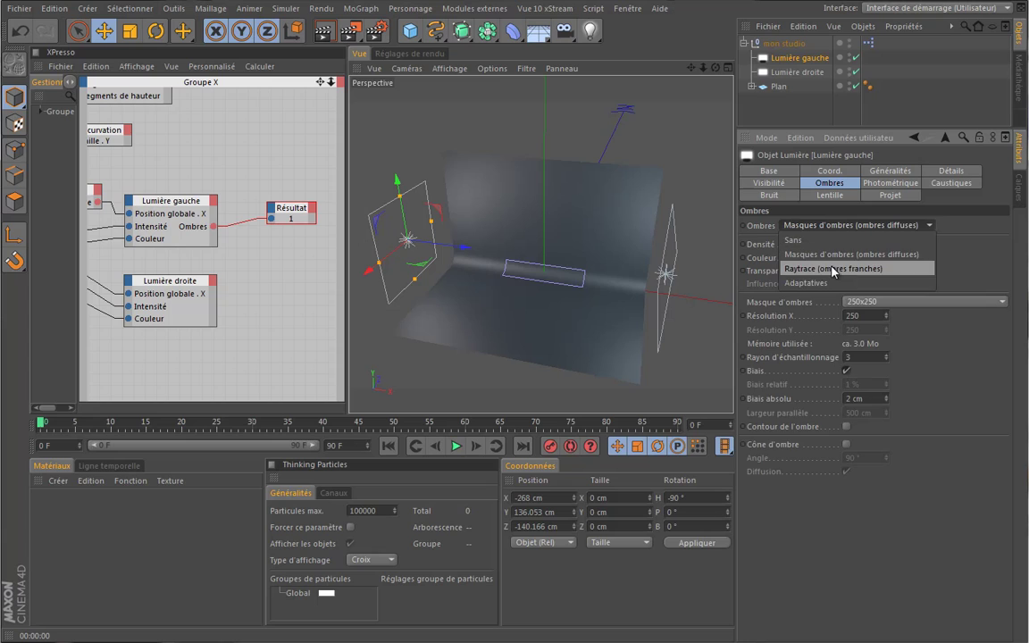
{"action": "left_click", "coordinate": [830, 267]}
{"action": "left_click", "coordinate": [833, 226]}
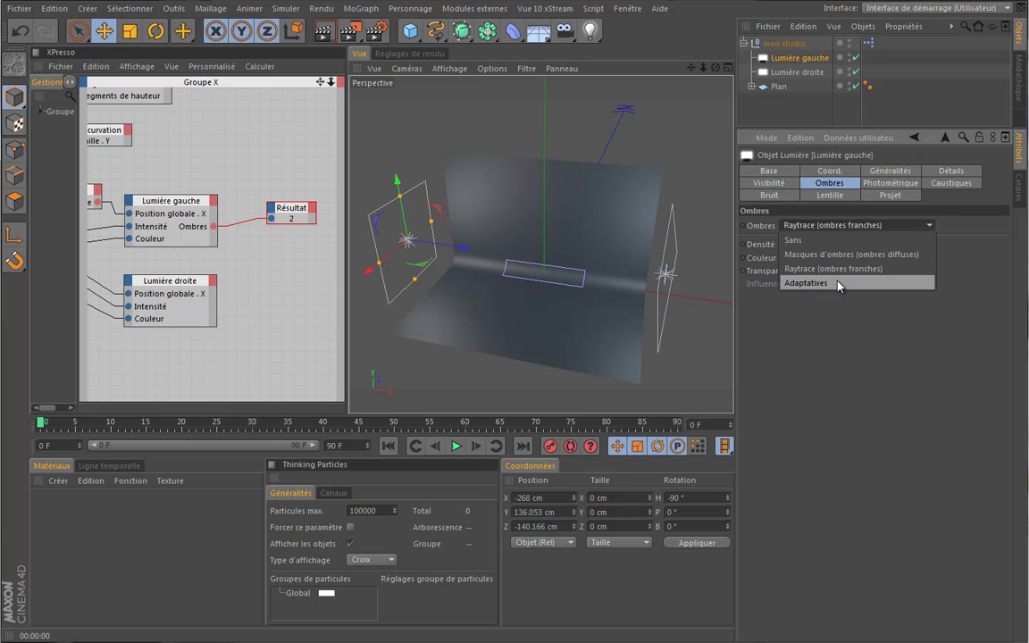
{"action": "left_click", "coordinate": [805, 283]}
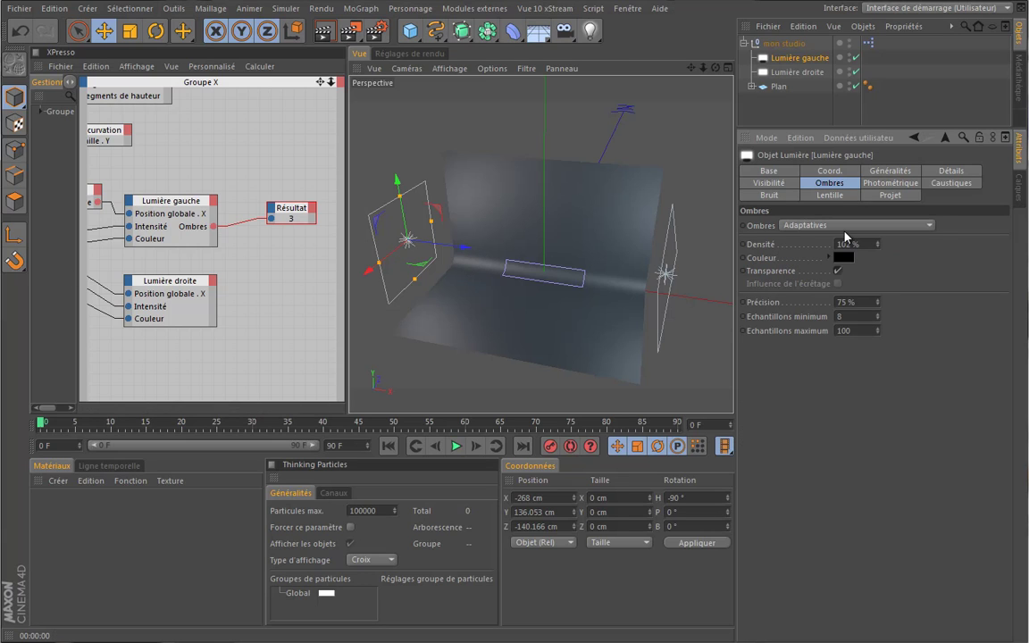
{"action": "left_click", "coordinate": [843, 227]}
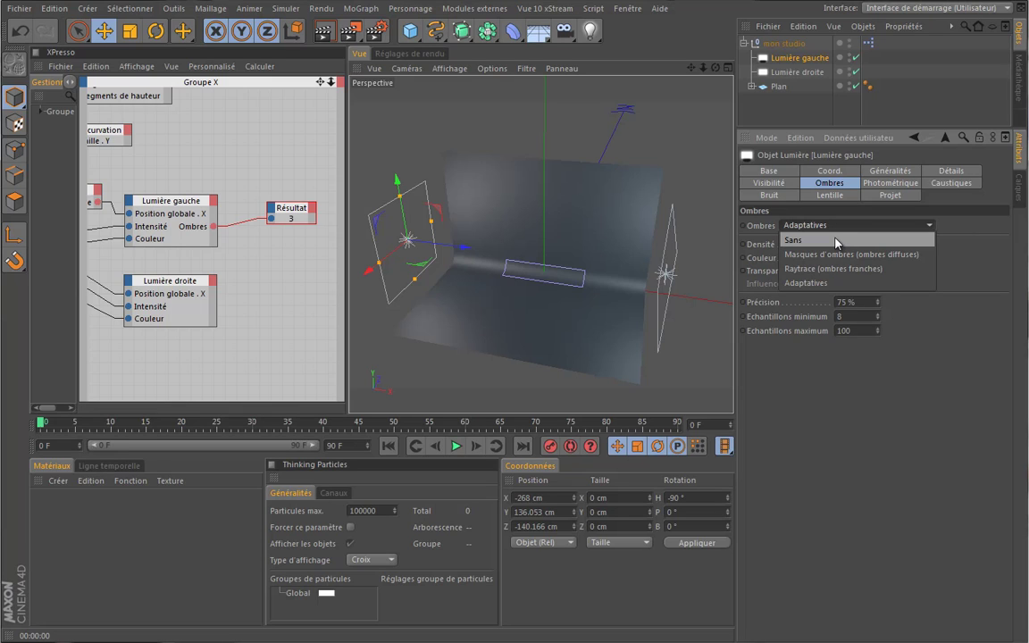
{"action": "left_click", "coordinate": [836, 242]}
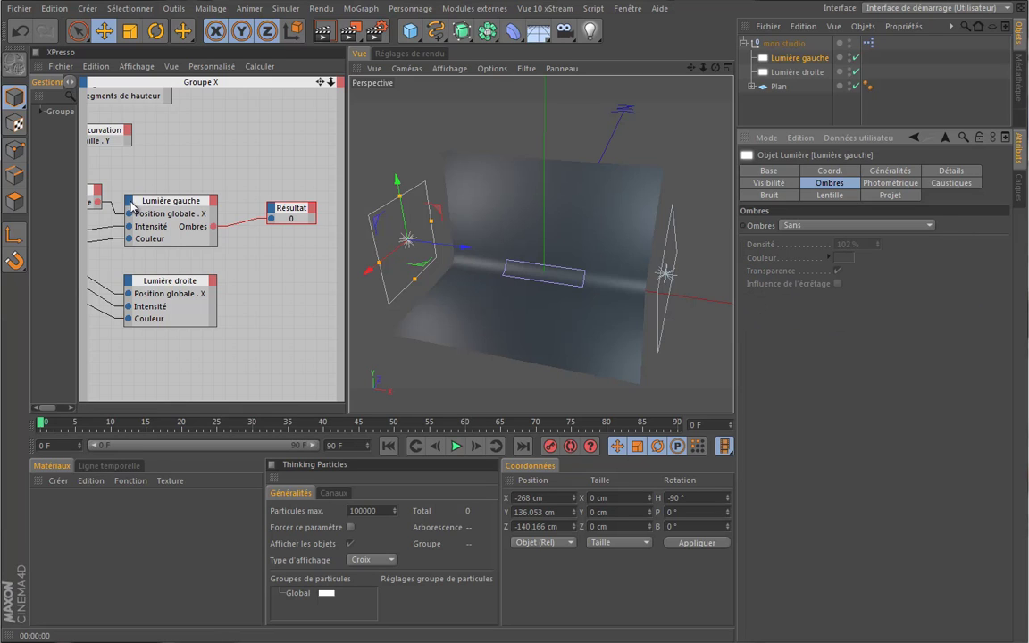
{"action": "left_click", "coordinate": [129, 201]}
{"action": "left_click", "coordinate": [161, 183]}
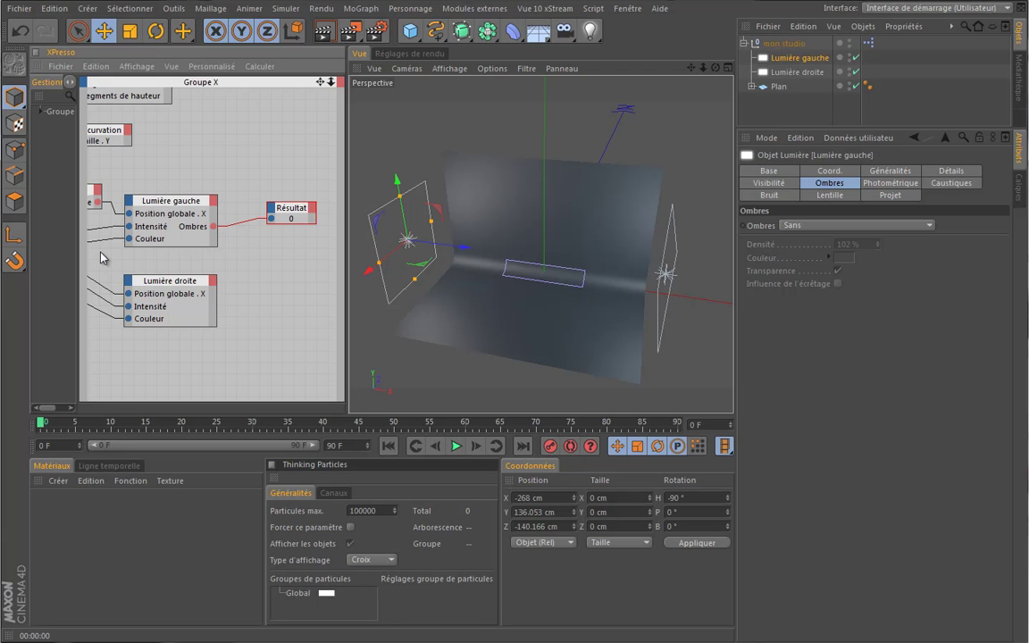
Recheck the Résultat node's numbers for Lumière gauche's Masques d'ombres and Raytrace shadows, and return the shadow type to Sans.
{"action": "left_click", "coordinate": [826, 225]}
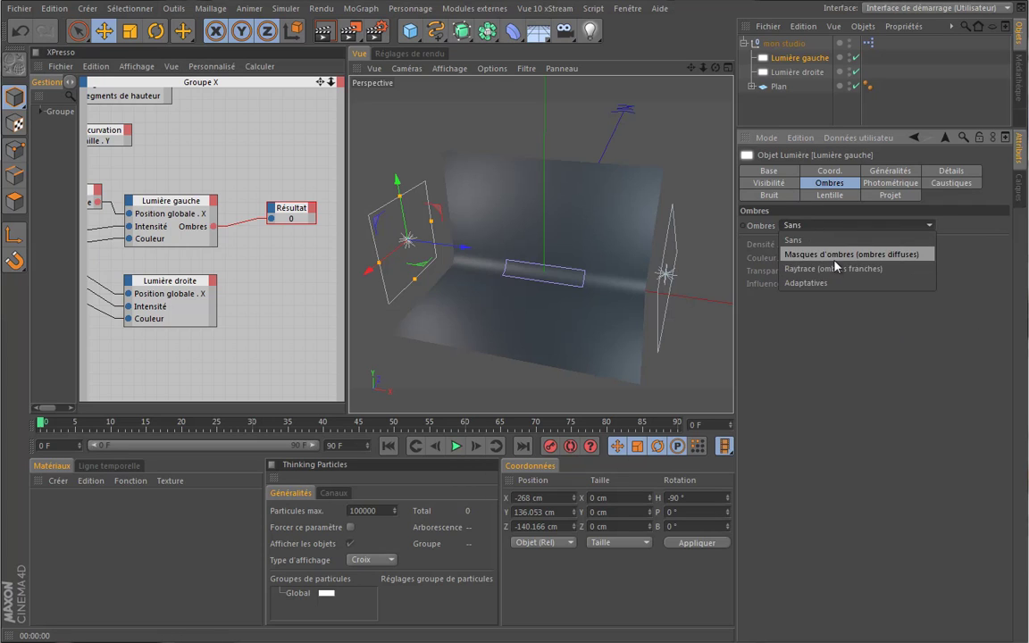
{"action": "left_click", "coordinate": [839, 253]}
{"action": "left_click", "coordinate": [792, 64]}
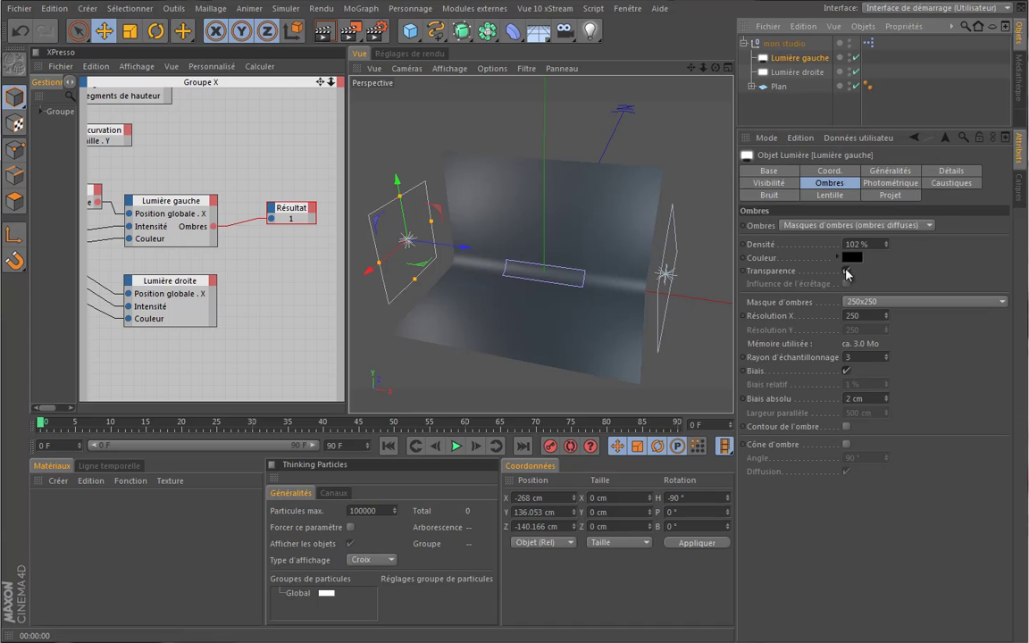
{"action": "left_click", "coordinate": [826, 225]}
{"action": "left_click", "coordinate": [839, 268]}
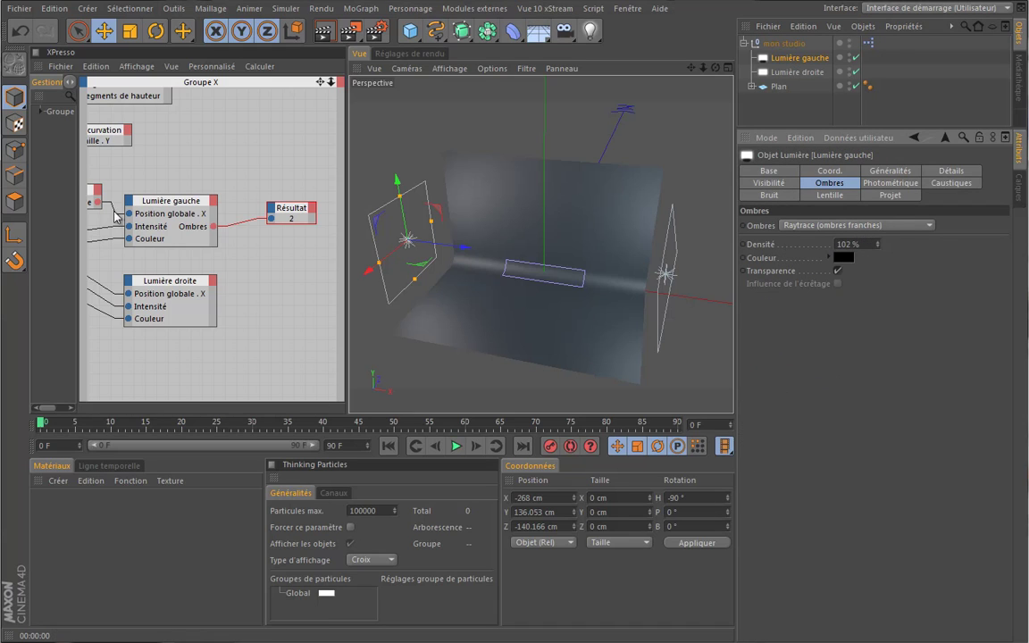
{"action": "left_click", "coordinate": [906, 225]}
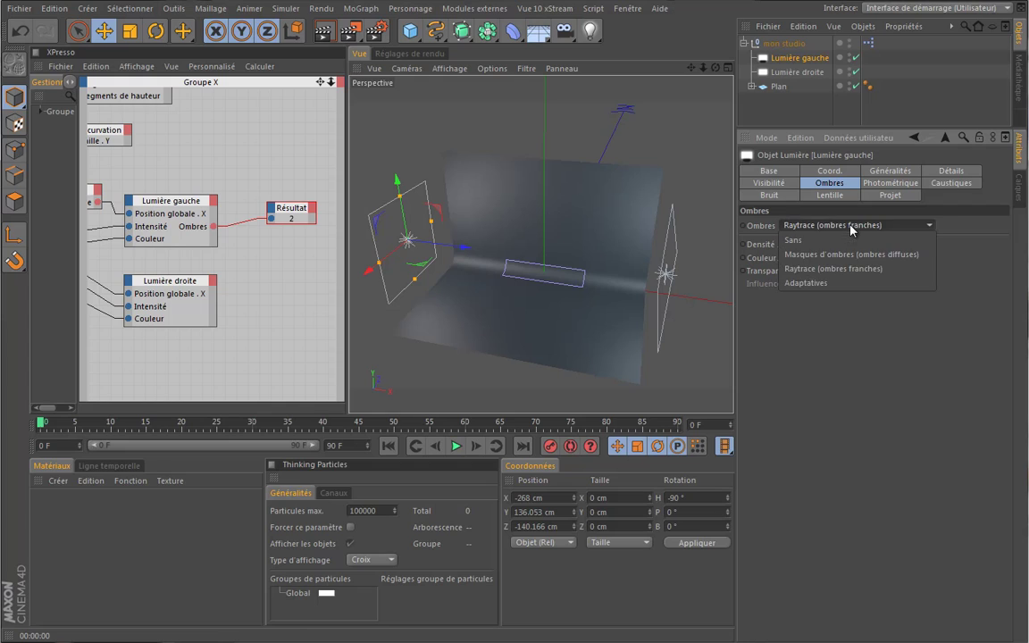
{"action": "left_click", "coordinate": [845, 268]}
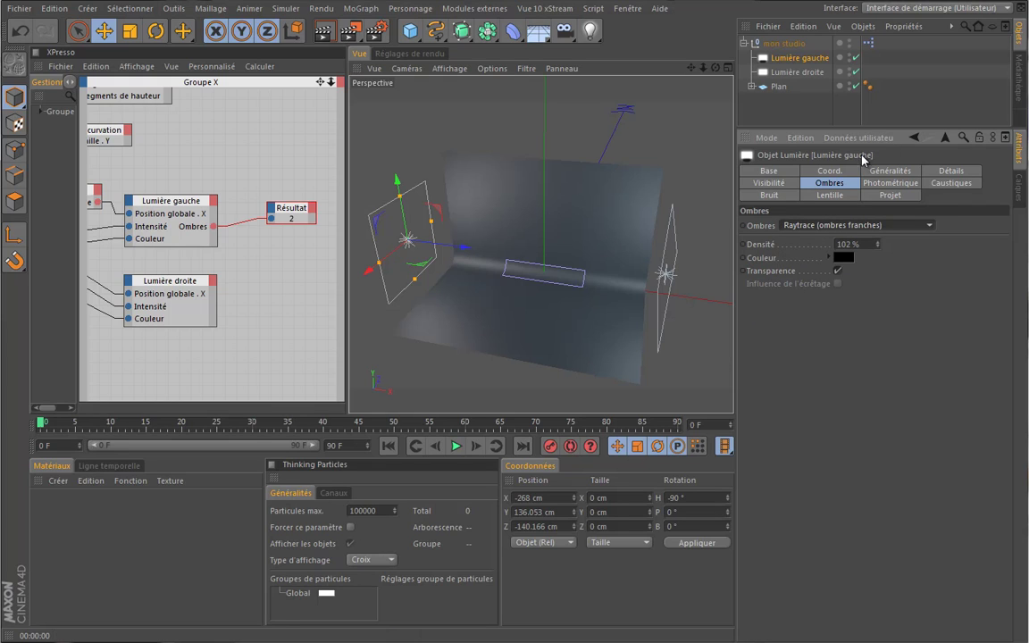
{"action": "left_click", "coordinate": [857, 225]}
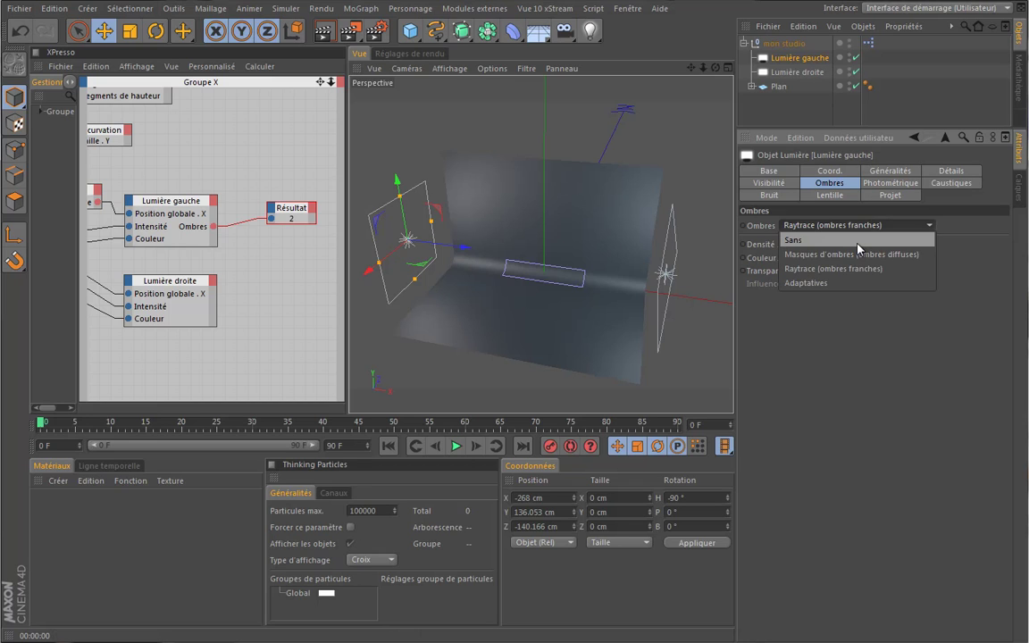
{"action": "left_click", "coordinate": [777, 238]}
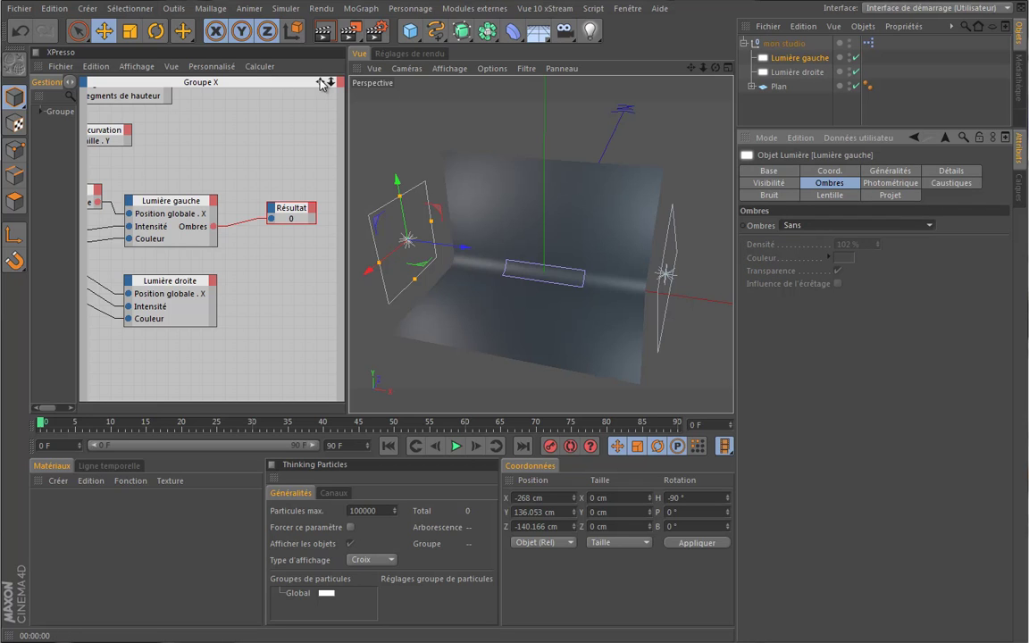
{"action": "middle_click_drag", "start_coordinate": [303, 289], "coordinate": [506, 303]}
{"action": "middle_click_drag", "start_coordinate": [346, 303], "coordinate": [366, 304]}
{"action": "left_click", "coordinate": [870, 226]}
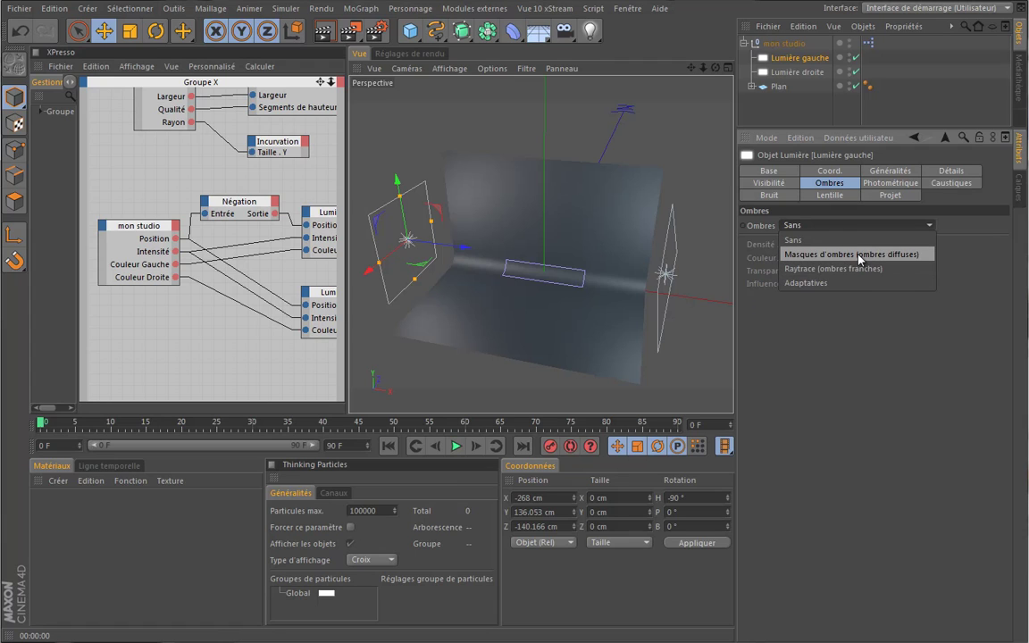
{"action": "left_click", "coordinate": [853, 239]}
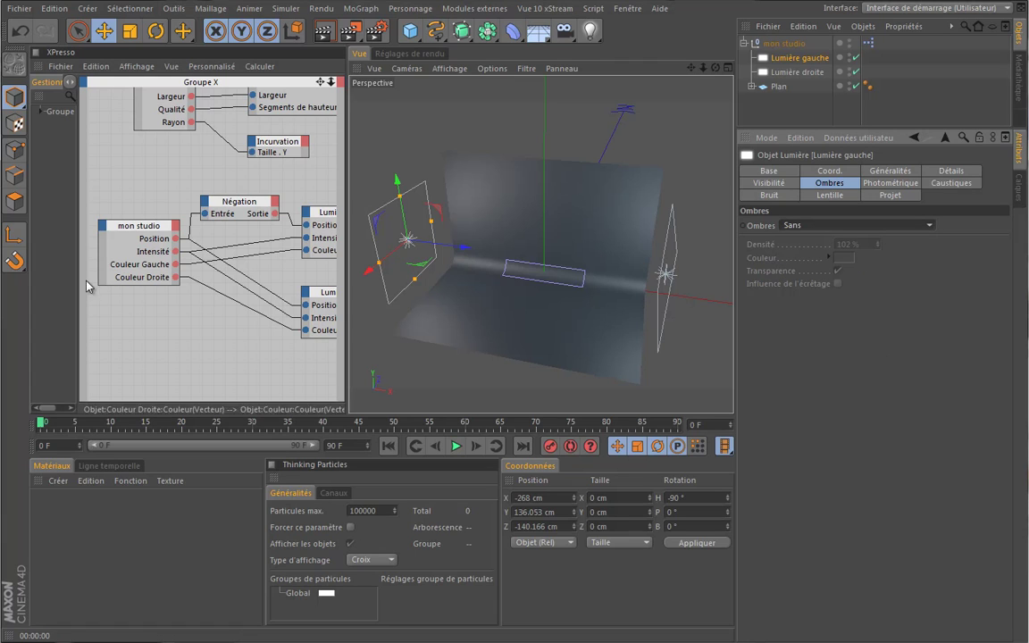
Open mon studio's user data management and delete the Type entry from the Ombre group.
{"action": "left_click", "coordinate": [783, 43]}
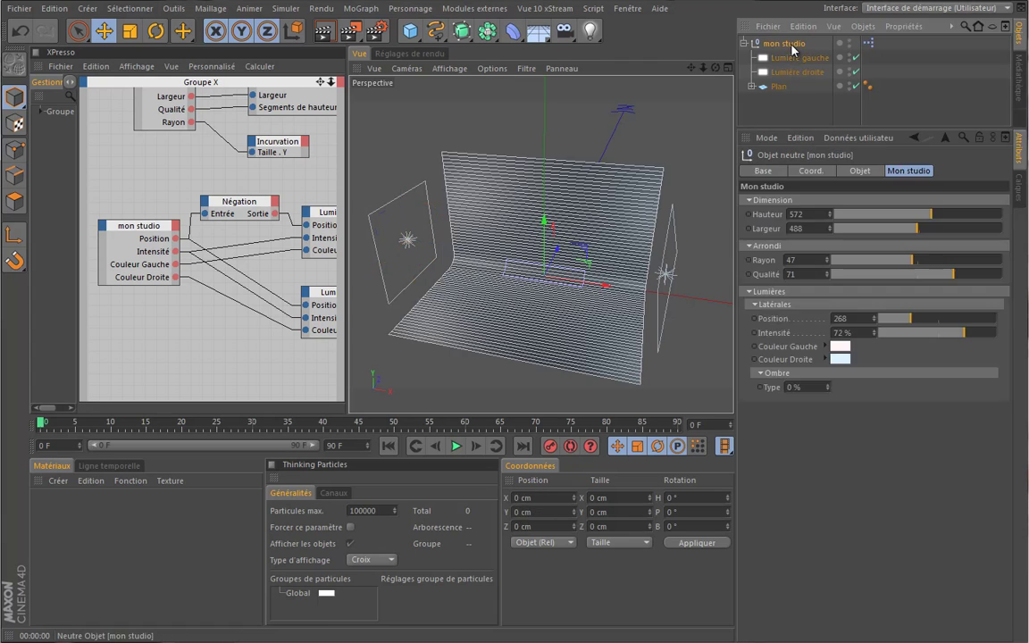
{"action": "left_click", "coordinate": [861, 139]}
{"action": "left_click", "coordinate": [799, 168]}
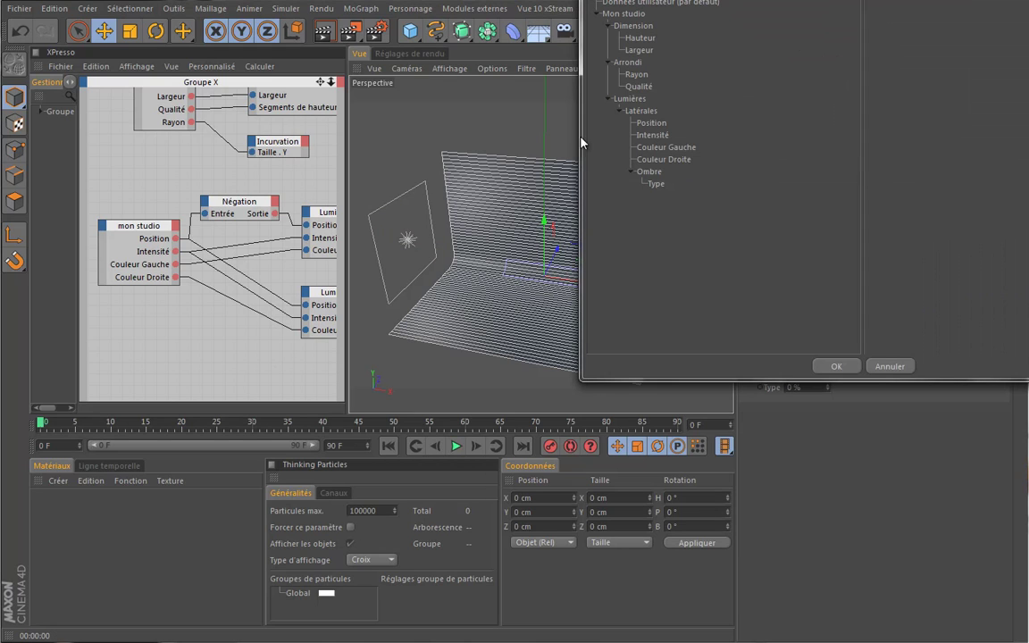
{"action": "left_click", "coordinate": [313, 333]}
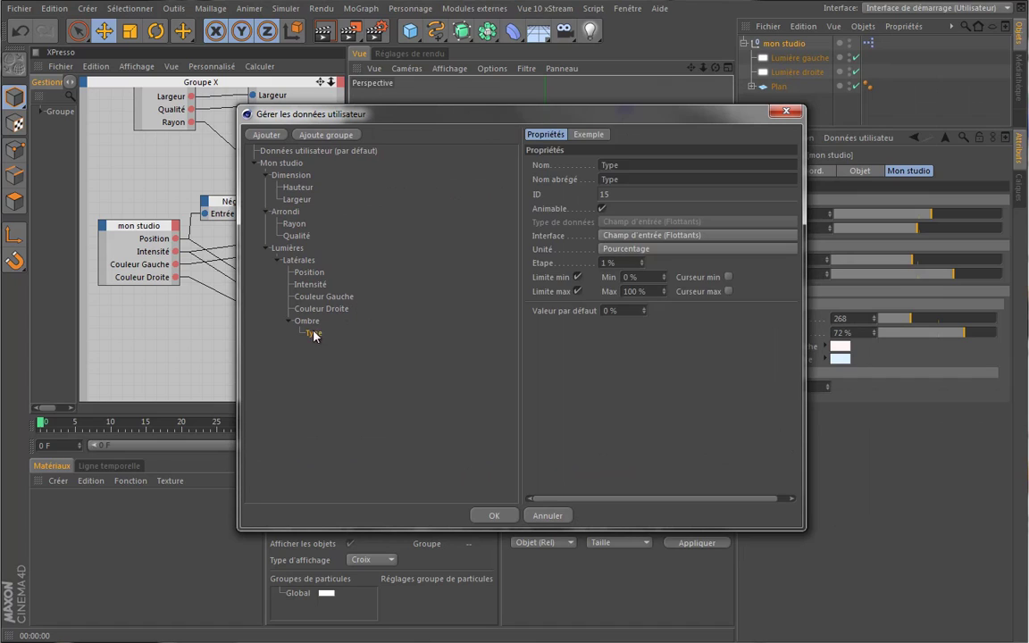
{"action": "key", "text": "Delete"}
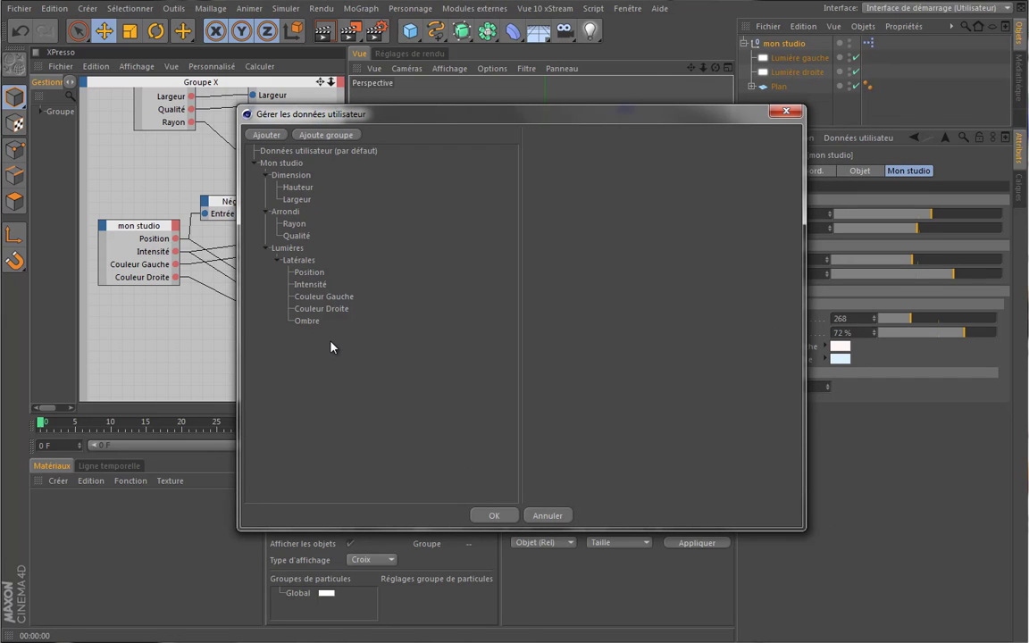
Add a new user data entry named Type inside the Ombre group.
{"action": "left_click", "coordinate": [307, 321]}
{"action": "left_click", "coordinate": [266, 135]}
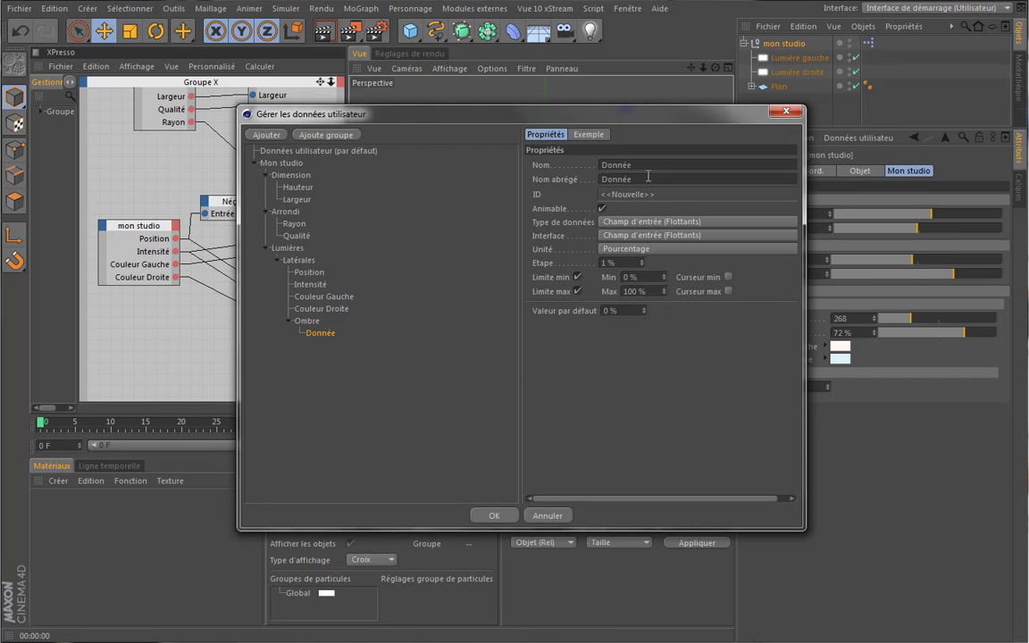
{"action": "double_click", "coordinate": [616, 165]}
{"action": "type", "text": "Type"}
{"action": "key", "text": "Tab"}
Set the Type entry's data type to Champ d'entrée (Entiers) and its interface to Bouton cycle.
{"action": "left_click", "coordinate": [654, 221]}
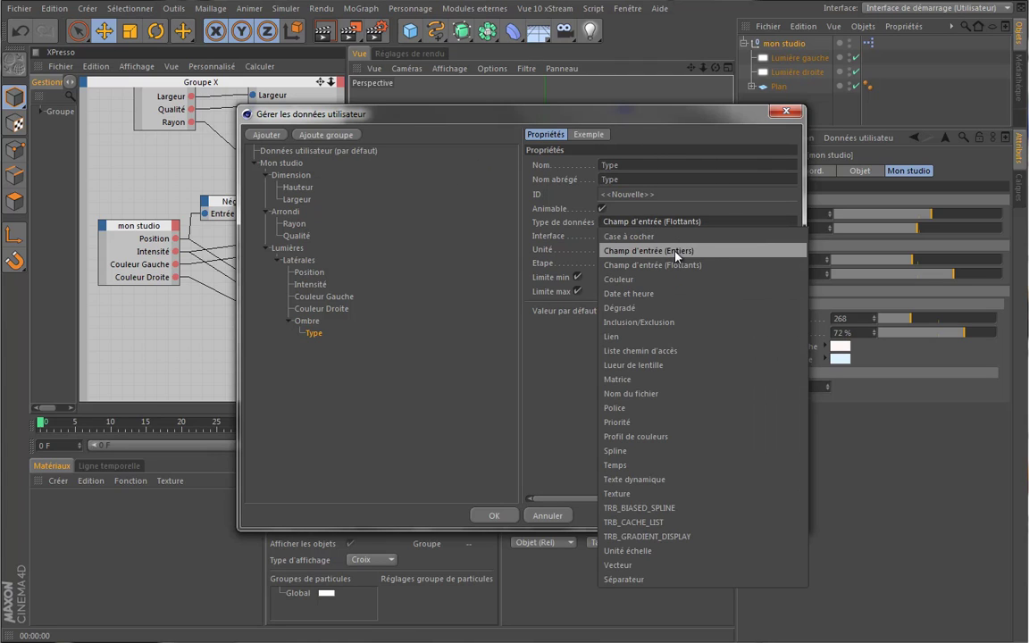
{"action": "left_click", "coordinate": [678, 251]}
{"action": "left_click", "coordinate": [652, 235]}
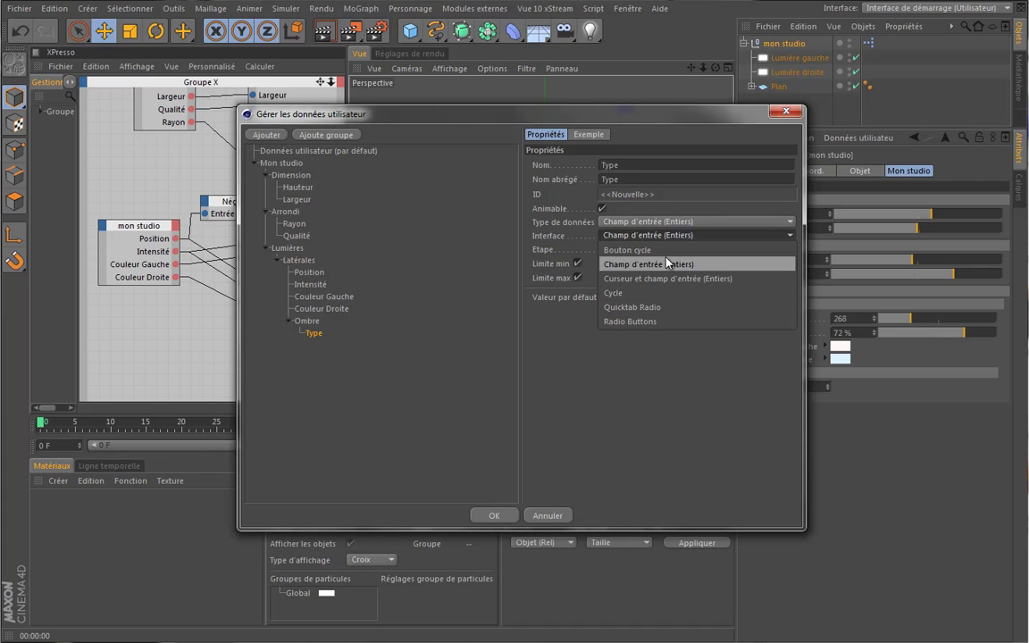
{"action": "left_click", "coordinate": [581, 326]}
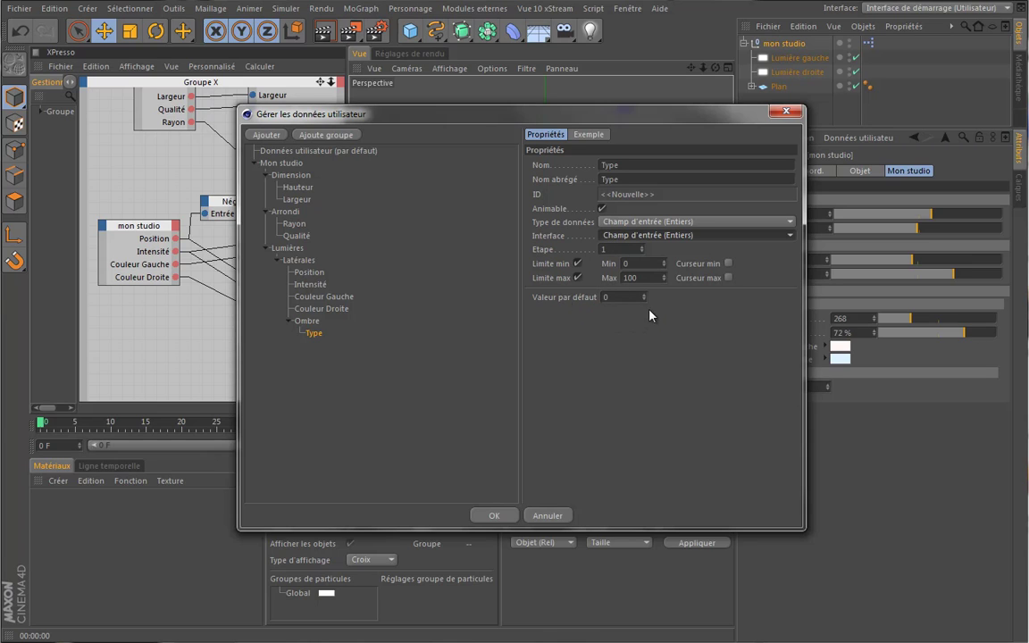
{"action": "left_click_drag", "start_coordinate": [606, 113], "coordinate": [483, 127]}
{"action": "left_click", "coordinate": [594, 250]}
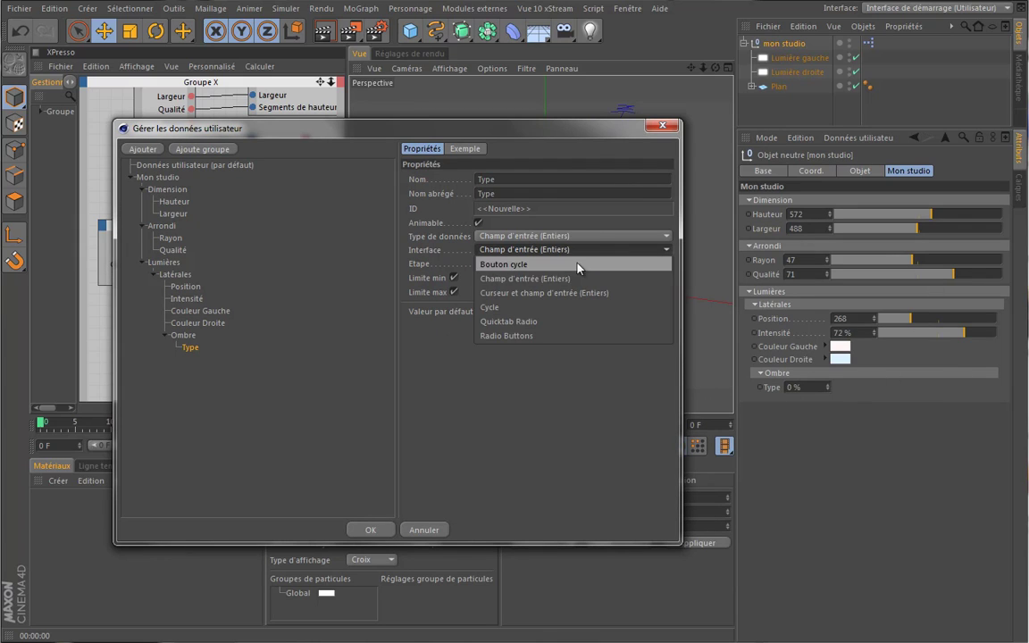
{"action": "left_click", "coordinate": [576, 266]}
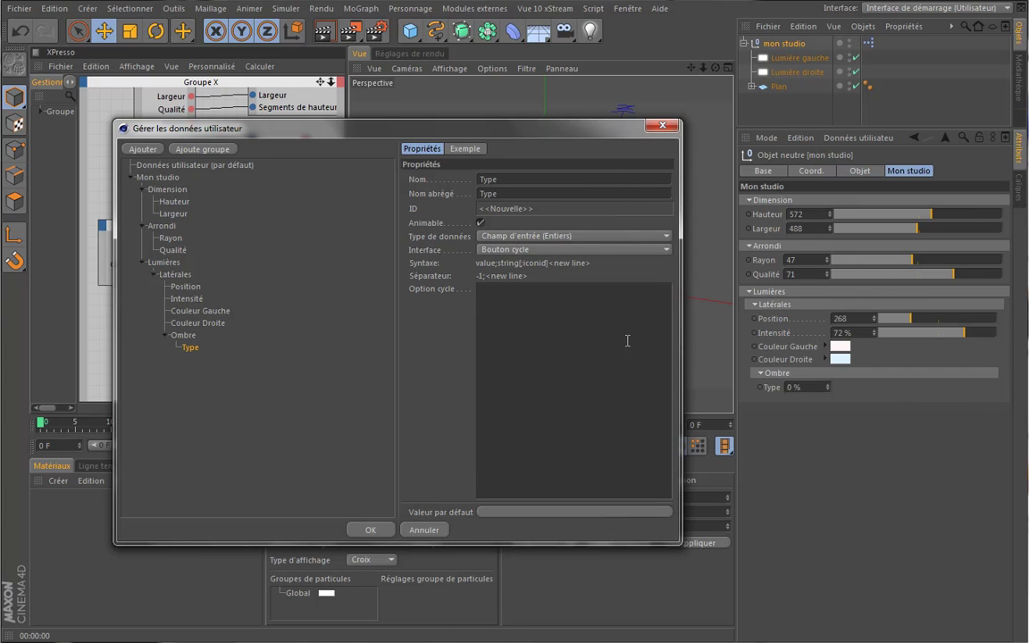
Enter the Type entry's first two cycle options on separate lines: 0;Aucune and 1;Masque d'ombre.
{"action": "left_click", "coordinate": [521, 298]}
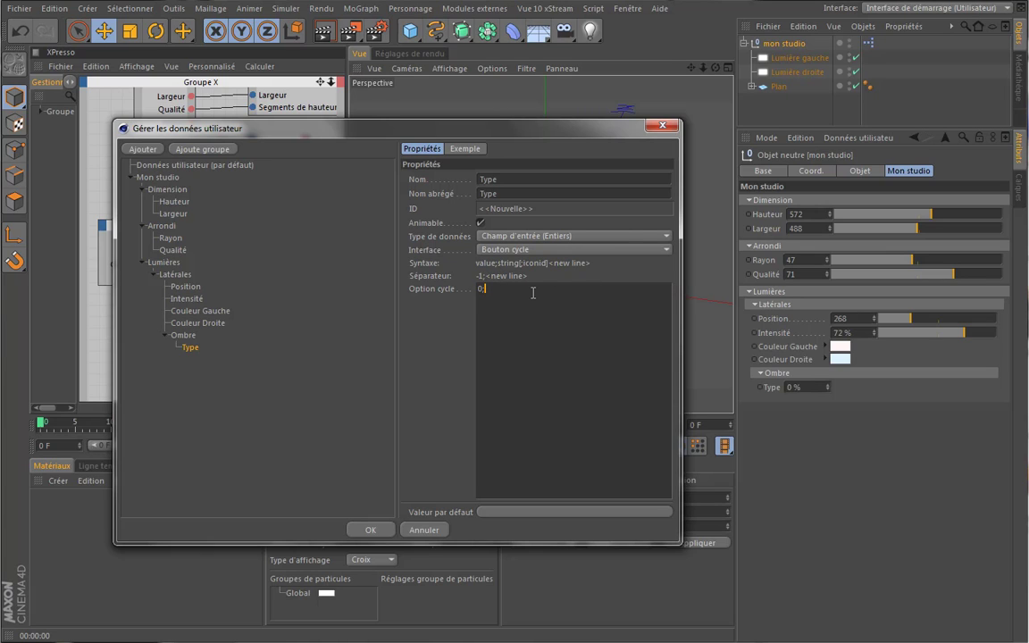
{"action": "type", "text": "cune"}
{"action": "left_click", "coordinate": [589, 511]}
{"action": "left_click", "coordinate": [531, 289]}
{"action": "key", "text": "Return"}
{"action": "type", "text": "1;Masque d'ombre"}
Try Masque d'ombre as the Type entry's default value, and set the default back to Aucune.
{"action": "left_click", "coordinate": [669, 512]}
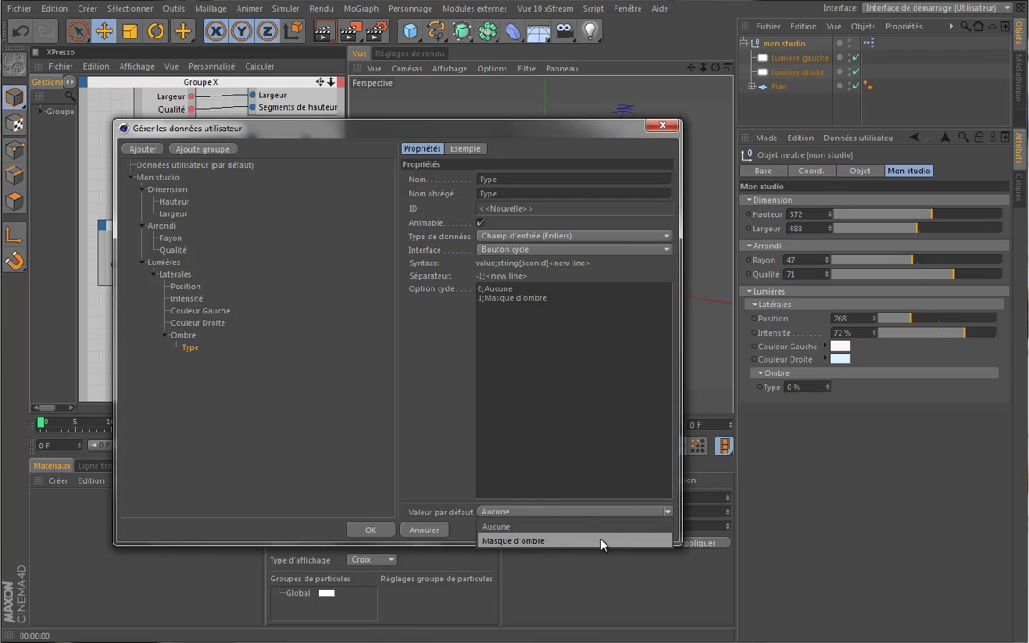
{"action": "left_click", "coordinate": [601, 541]}
{"action": "left_click", "coordinate": [665, 511]}
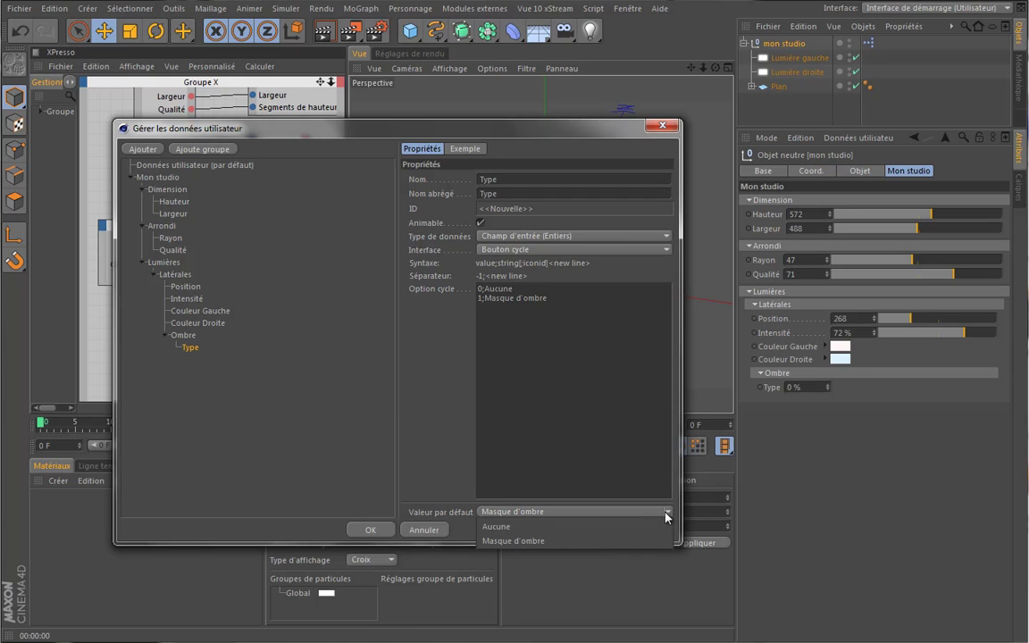
{"action": "left_click", "coordinate": [616, 526]}
Add the cycle options 2;Raytrace and 3;Adaptative on new lines and check the list of default values.
{"action": "left_click", "coordinate": [561, 300]}
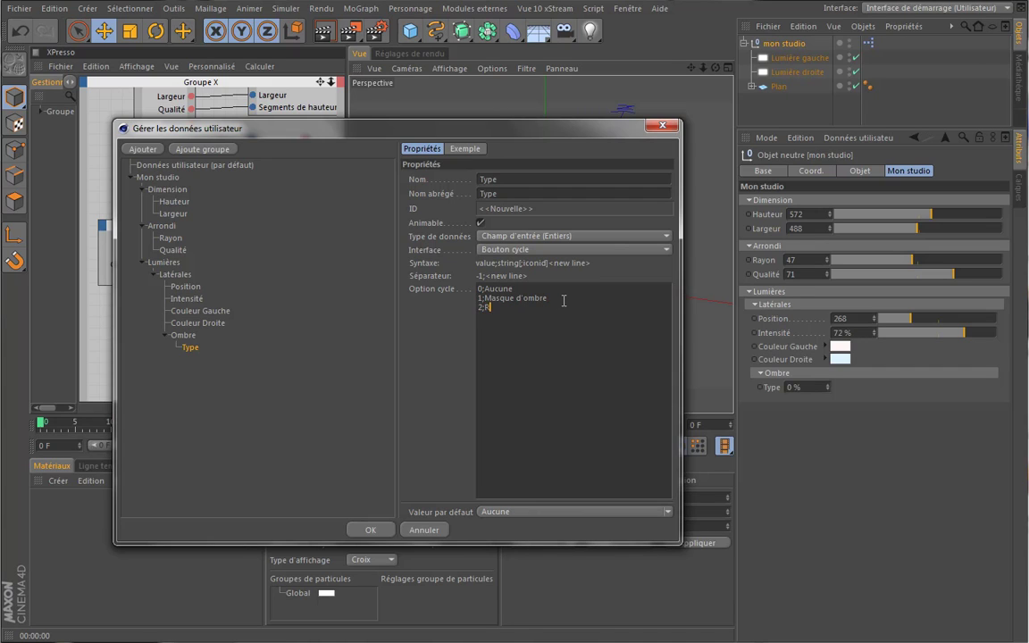
{"action": "type", "text": "2;Raytra"}
{"action": "type", "text": "ce 3;Adaptative"}
{"action": "left_click", "coordinate": [665, 513]}
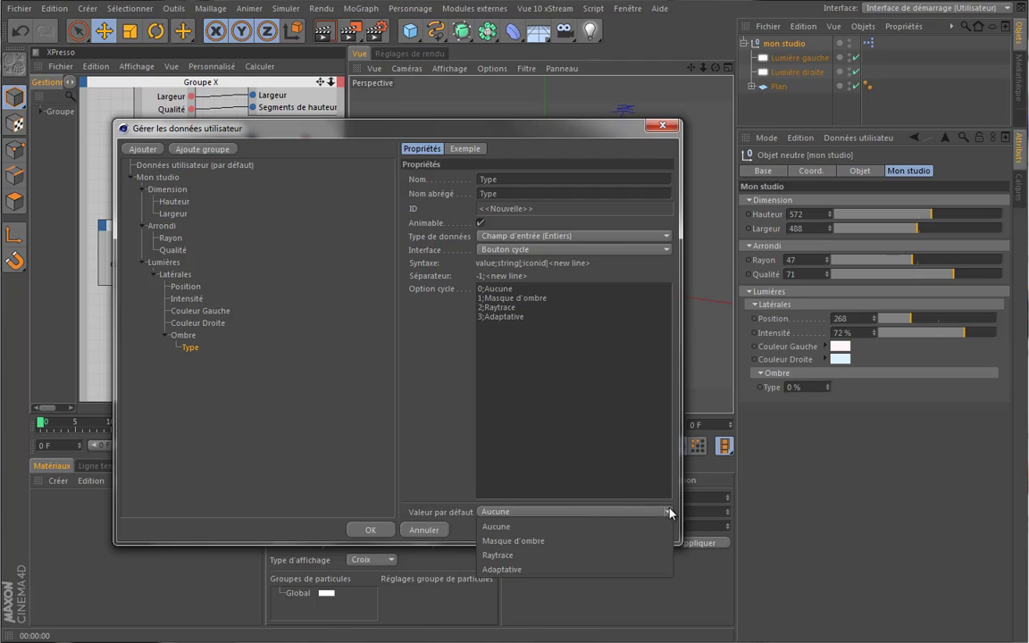
Try the Cycle interface for the Type entry and check how its default values are listed.
{"action": "left_click", "coordinate": [567, 526]}
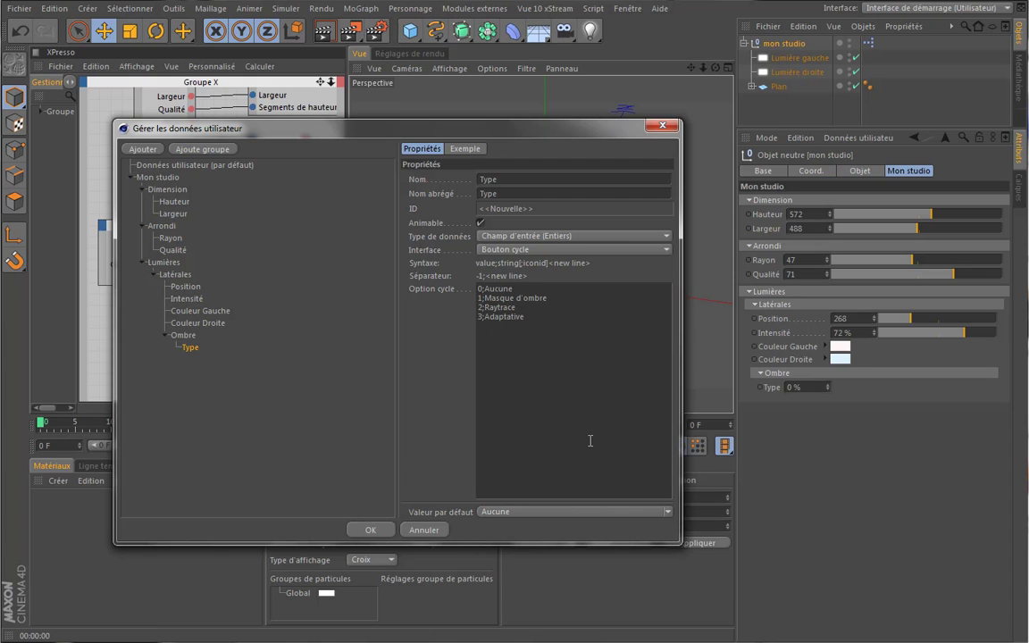
{"action": "left_click", "coordinate": [597, 252]}
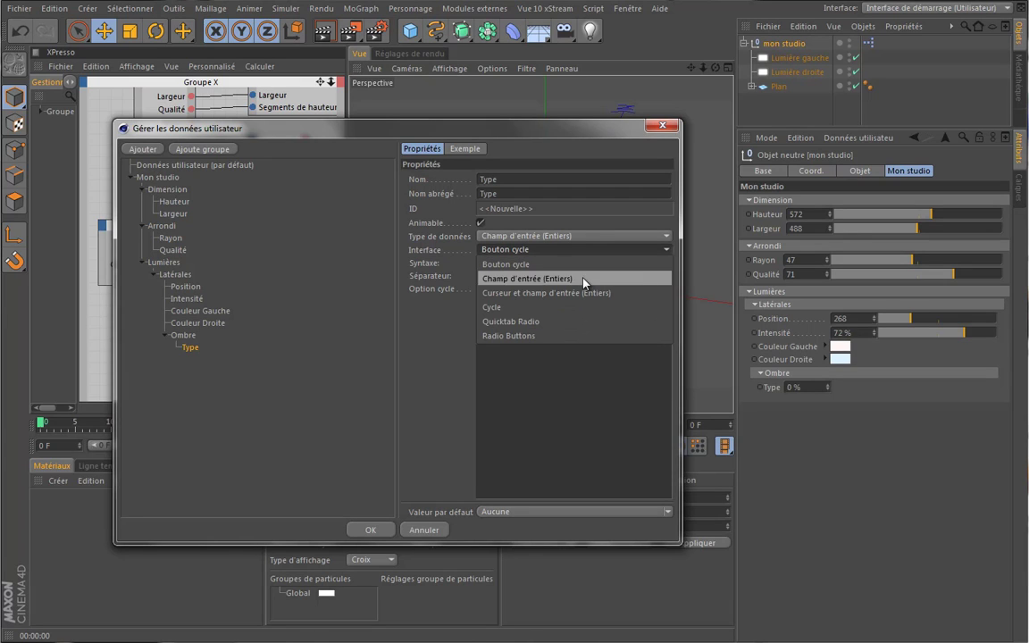
{"action": "left_click", "coordinate": [573, 307]}
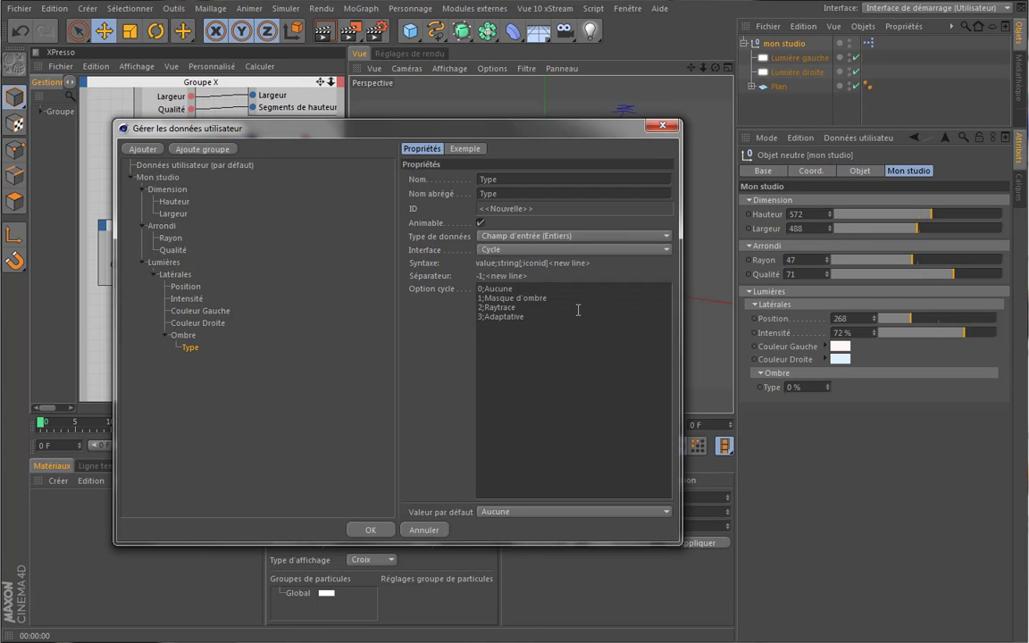
{"action": "left_click", "coordinate": [655, 513]}
{"action": "left_click", "coordinate": [648, 517]}
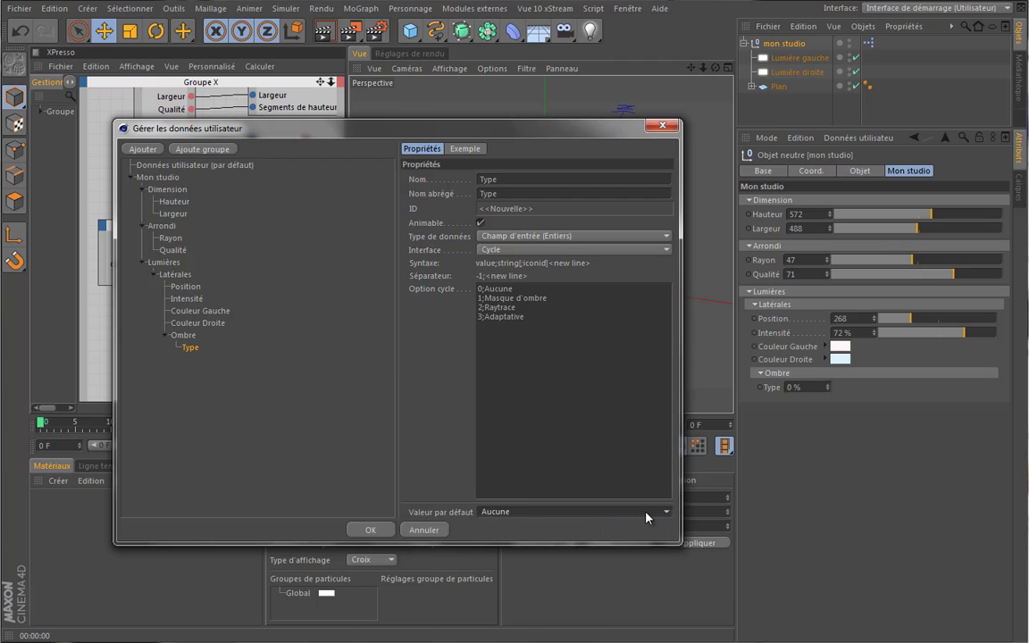
{"action": "left_click", "coordinate": [579, 516]}
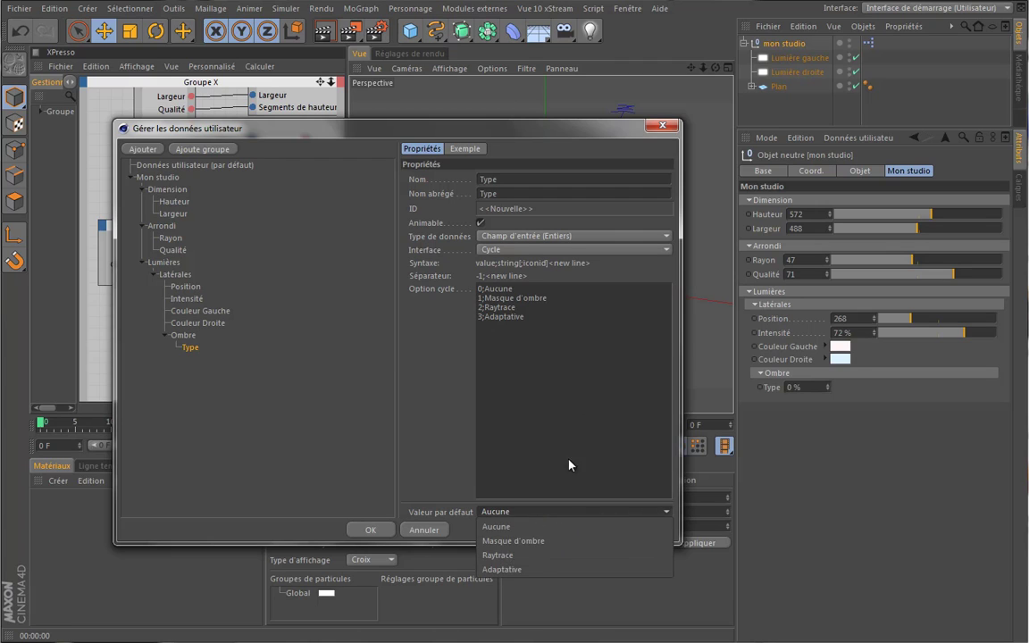
{"action": "left_click", "coordinate": [570, 468]}
Switch the Type entry's interface back to Bouton cycle and check its default value control for comparison.
{"action": "left_click", "coordinate": [539, 248]}
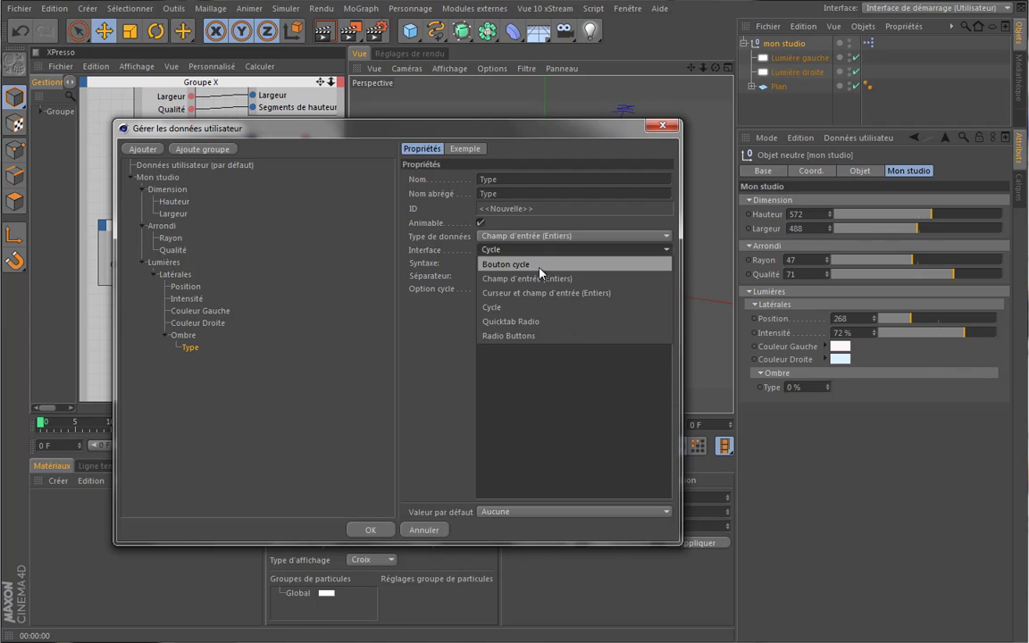
{"action": "left_click", "coordinate": [497, 265]}
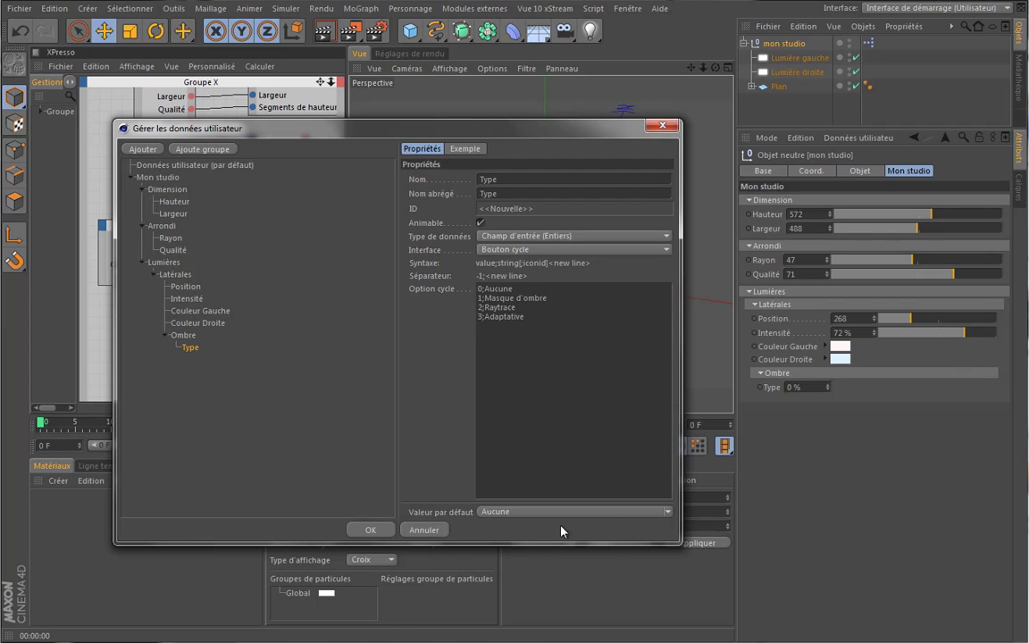
{"action": "left_click", "coordinate": [666, 514]}
{"action": "left_click", "coordinate": [639, 515]}
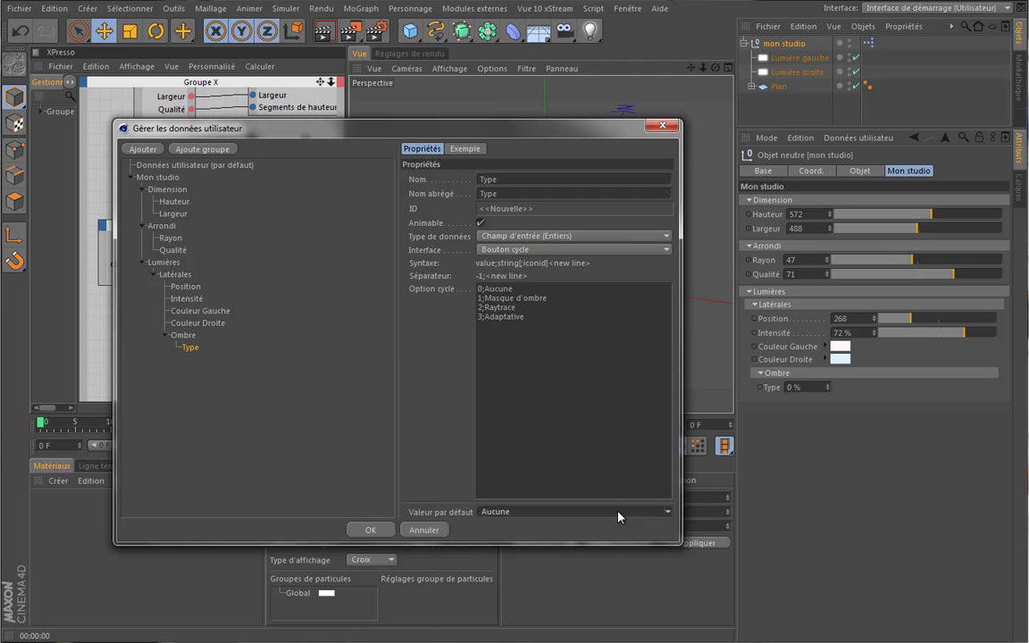
{"action": "left_click", "coordinate": [669, 514]}
{"action": "left_click", "coordinate": [668, 514]}
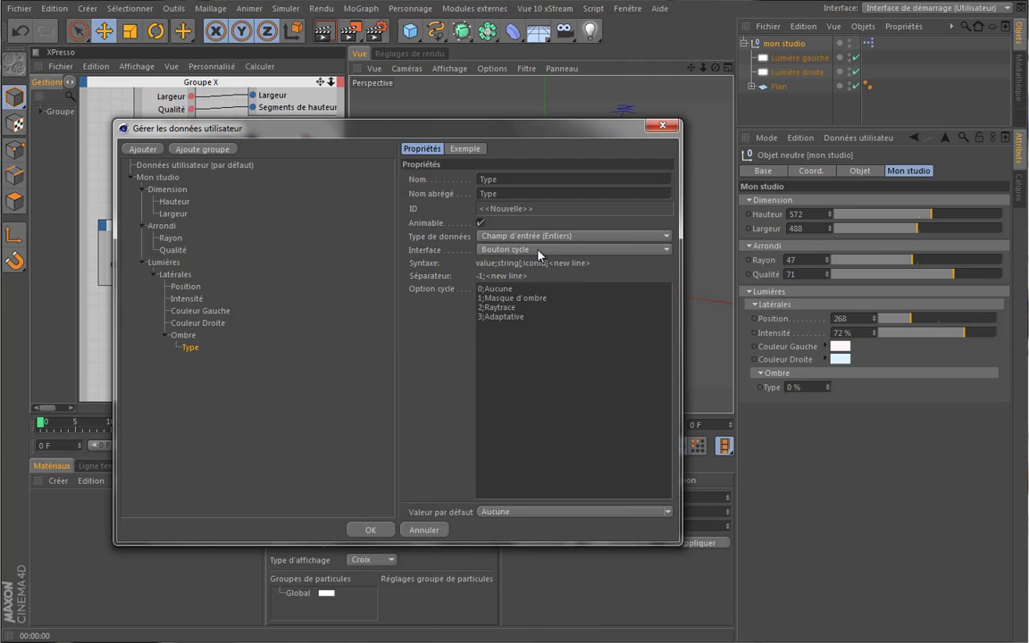
Try the Quicktab Radio interface for the Type entry, choosing Masque d'ombre, Raytrace and Adaptative in turn as default value.
{"action": "left_click", "coordinate": [487, 249]}
{"action": "left_click", "coordinate": [482, 288]}
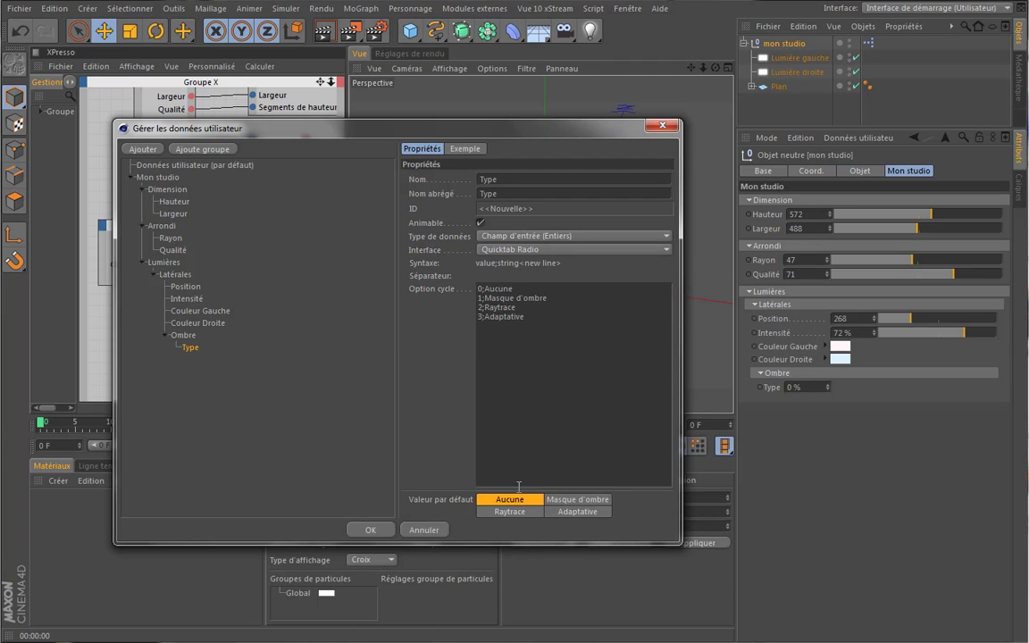
{"action": "left_click", "coordinate": [576, 500]}
{"action": "left_click", "coordinate": [577, 512]}
{"action": "left_click", "coordinate": [527, 512]}
{"action": "left_click", "coordinate": [572, 512]}
{"action": "left_click", "coordinate": [577, 500]}
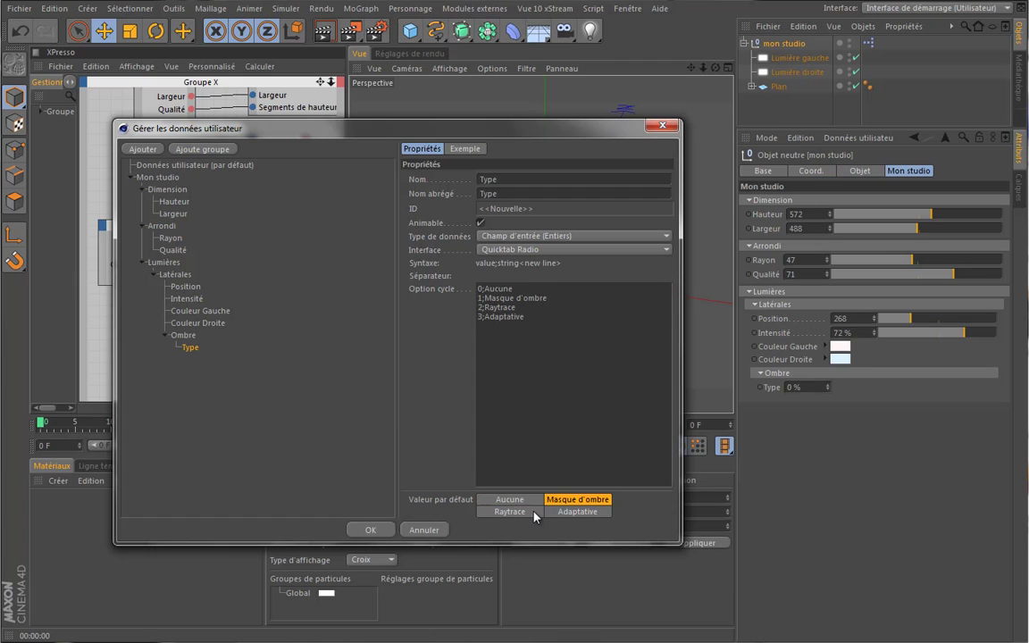
{"action": "left_click", "coordinate": [572, 513]}
{"action": "left_click", "coordinate": [518, 511]}
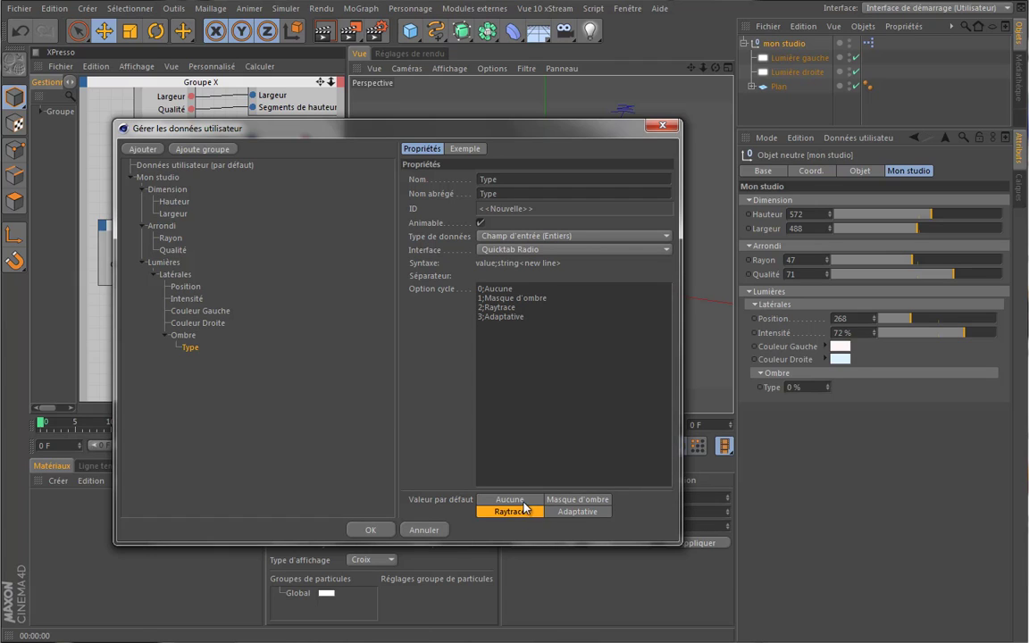
{"action": "left_click", "coordinate": [577, 499]}
{"action": "left_click", "coordinate": [573, 511]}
Try the Radio Buttons interface for the Type entry with Aucune as the default value.
{"action": "left_click", "coordinate": [541, 250]}
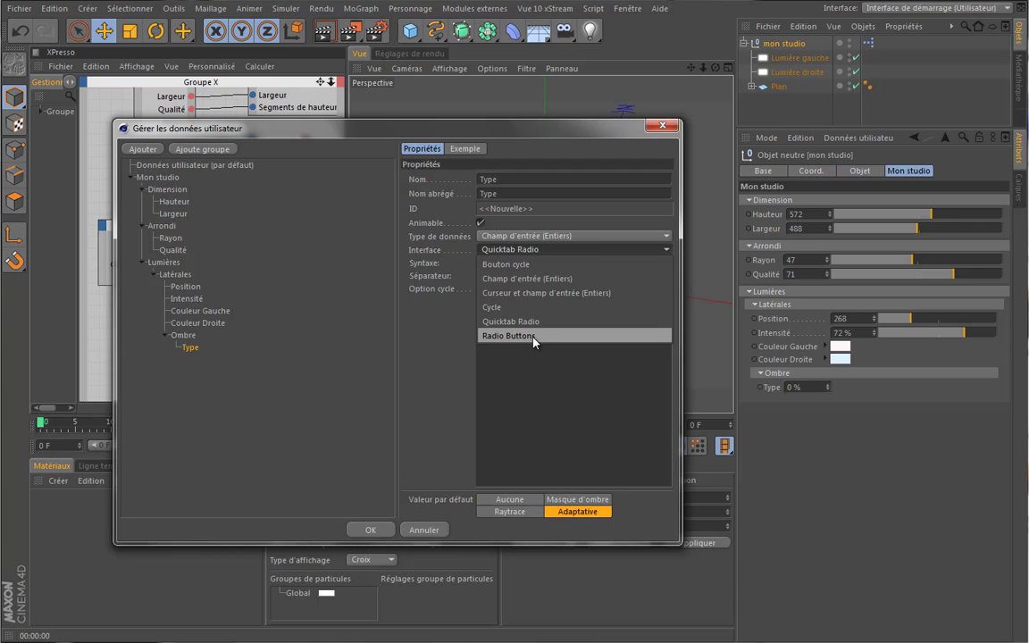
{"action": "left_click", "coordinate": [509, 335]}
{"action": "left_click", "coordinate": [482, 486]}
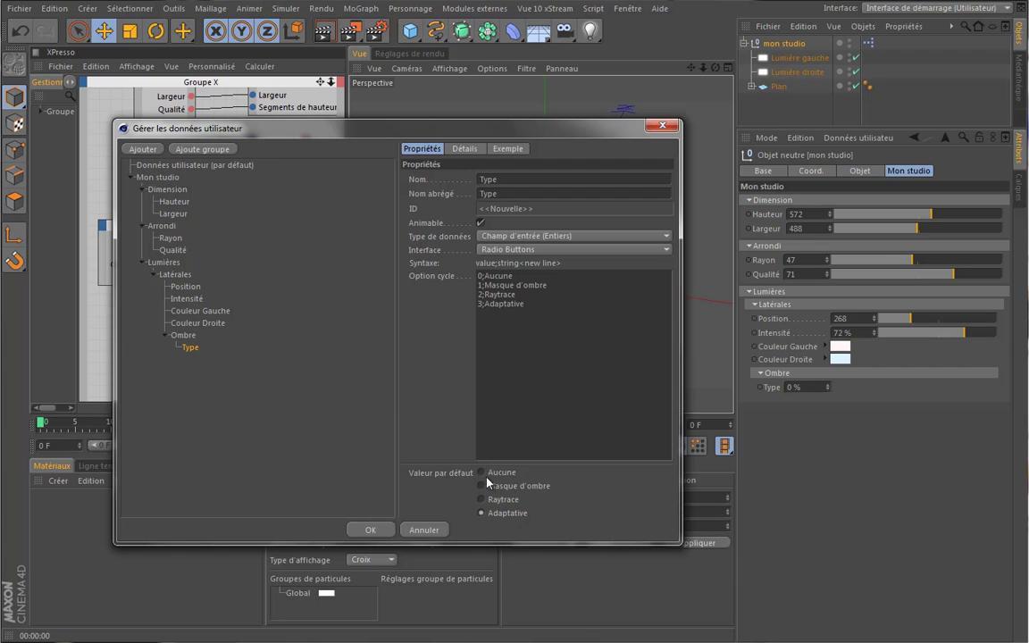
{"action": "left_click", "coordinate": [487, 474]}
Set the Type entry's interface to Cycle, keeping the four shadow options with Aucune as default value.
{"action": "left_click", "coordinate": [576, 250]}
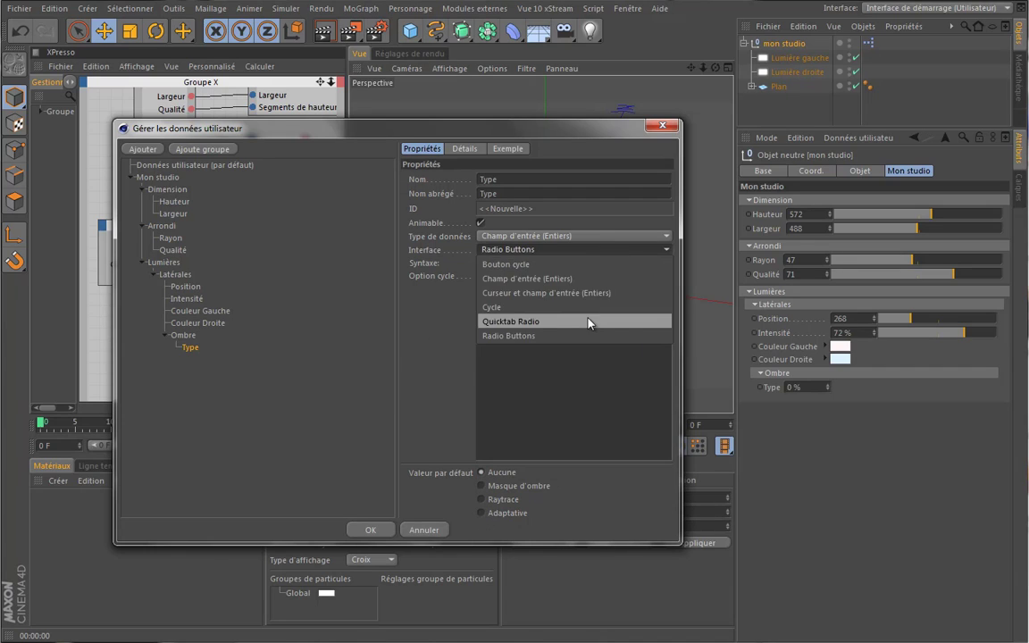
{"action": "left_click", "coordinate": [540, 307]}
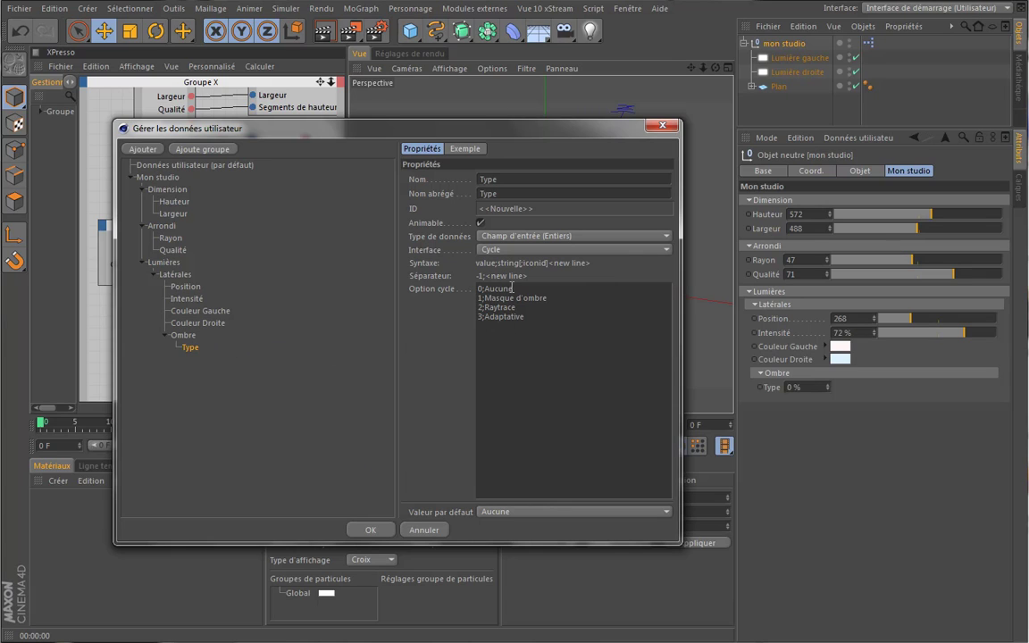
{"action": "double_click", "coordinate": [498, 289]}
{"action": "left_click", "coordinate": [572, 511]}
{"action": "left_click", "coordinate": [576, 511]}
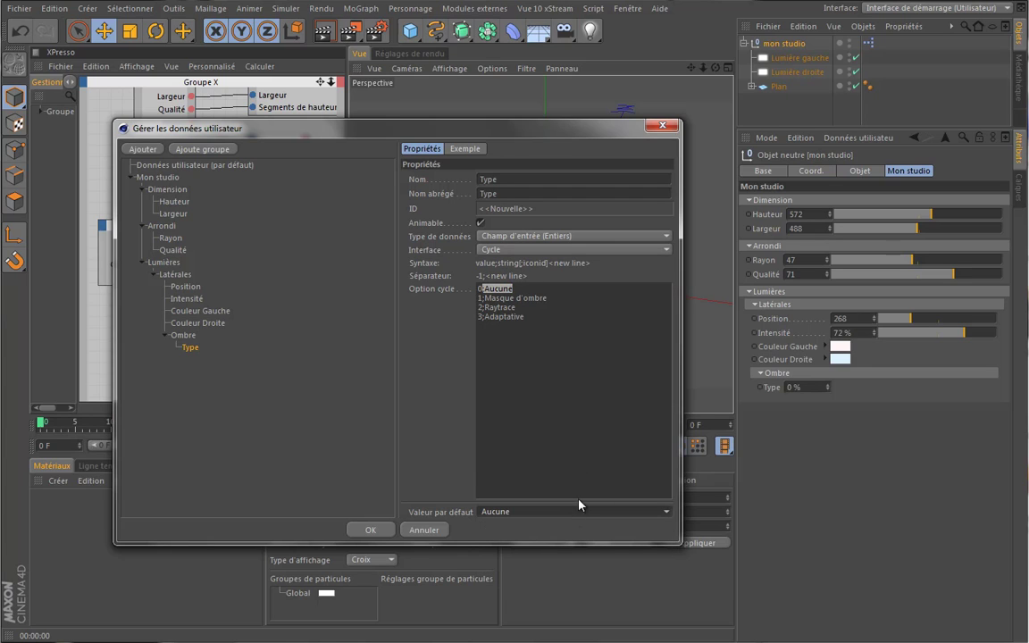
{"action": "left_click", "coordinate": [563, 415]}
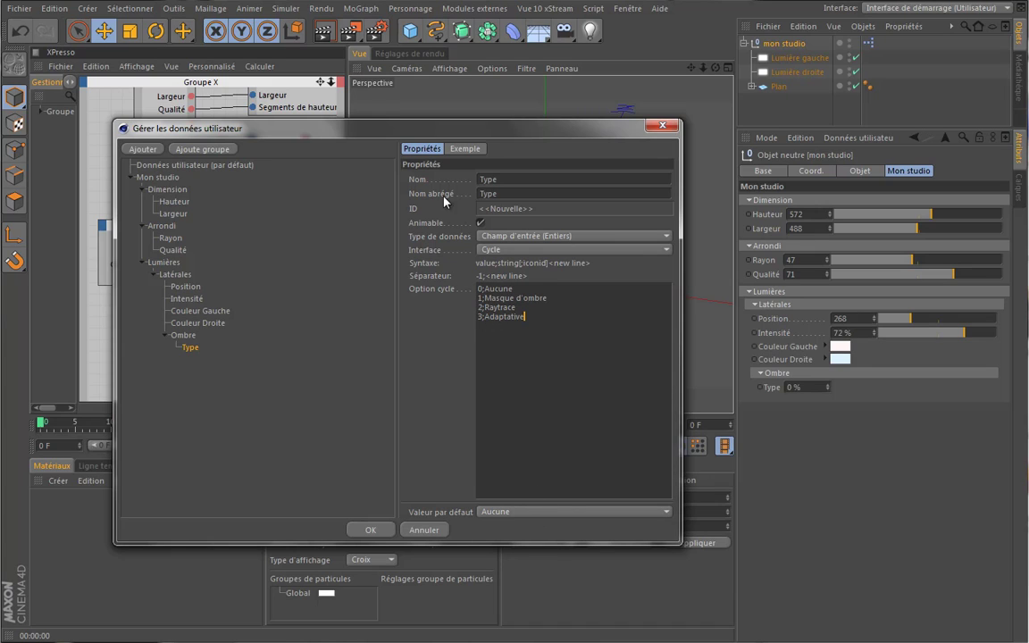
Validate the user data with the new Type entry and check its list under Ombre in mon studio's attributes.
{"action": "left_click_drag", "start_coordinate": [427, 134], "coordinate": [720, 118]}
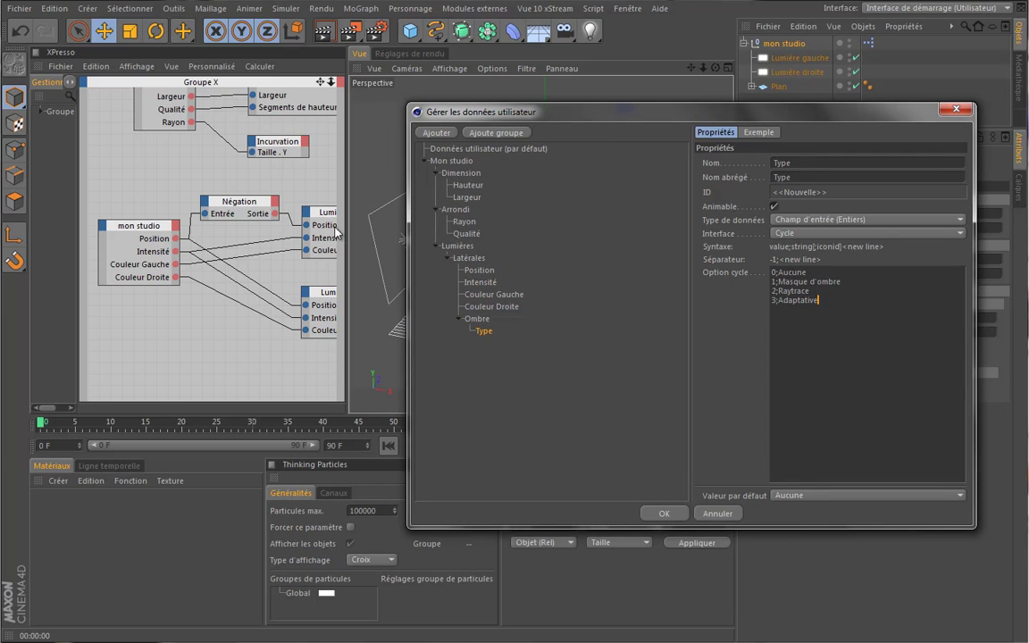
{"action": "left_click_drag", "start_coordinate": [823, 116], "coordinate": [624, 126]}
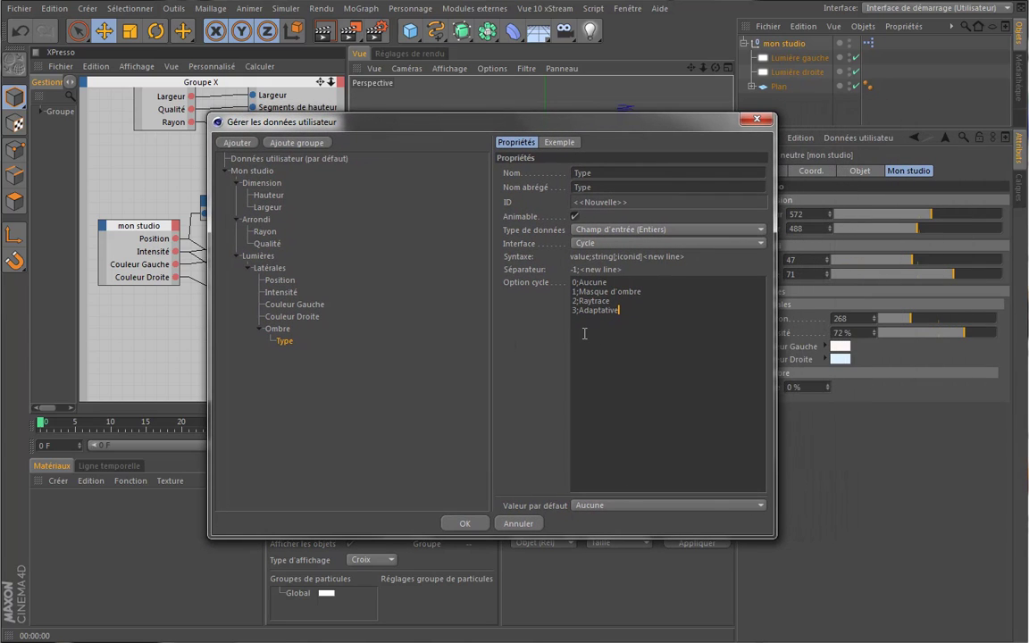
{"action": "left_click", "coordinate": [466, 524]}
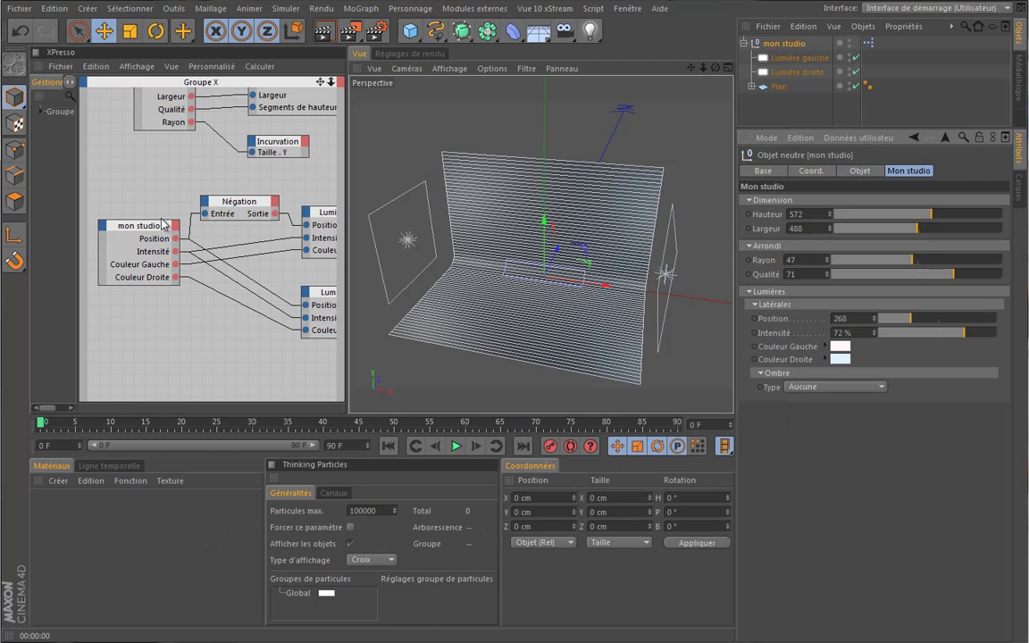
{"action": "left_click", "coordinate": [827, 386]}
{"action": "left_click", "coordinate": [878, 388]}
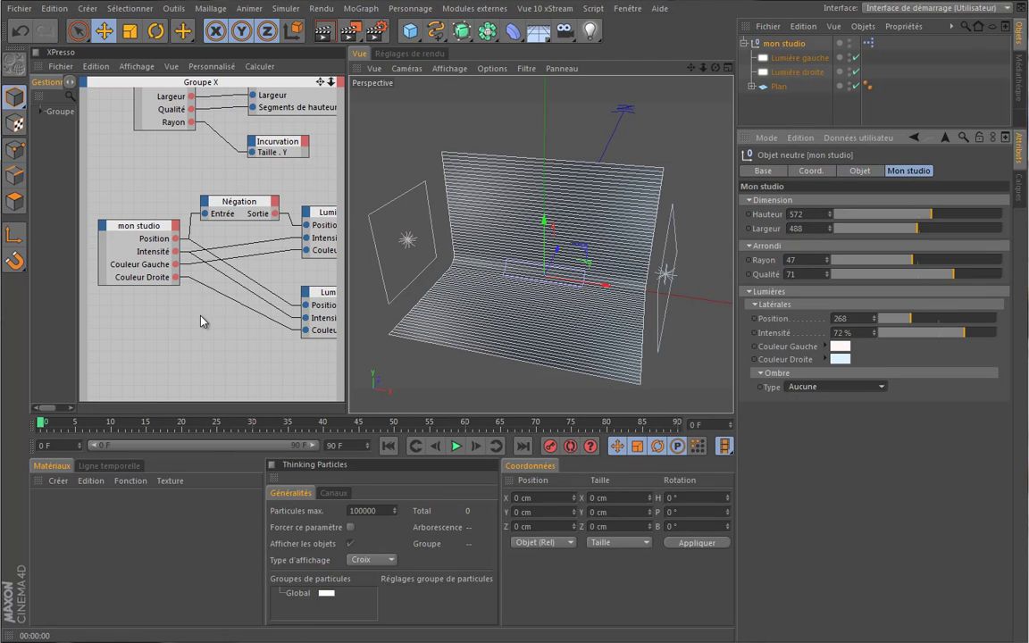
Add the lateral lights' Ombre Type output to the mon studio node and connect it to the Résultat node, moved beneath the light nodes.
{"action": "left_click", "coordinate": [175, 225]}
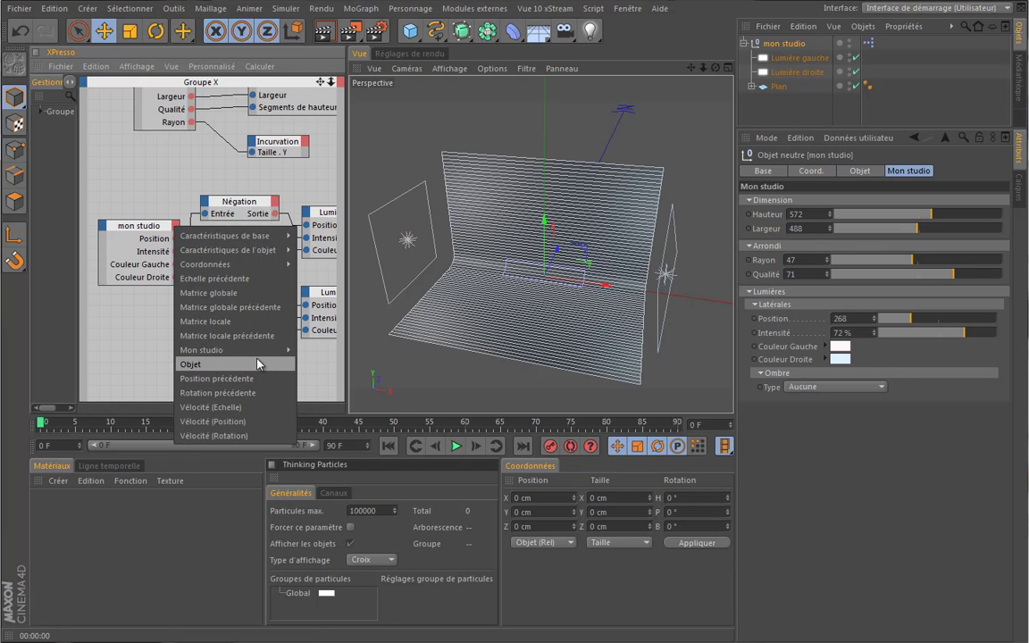
{"action": "mouse_move", "coordinate": [267, 350]}
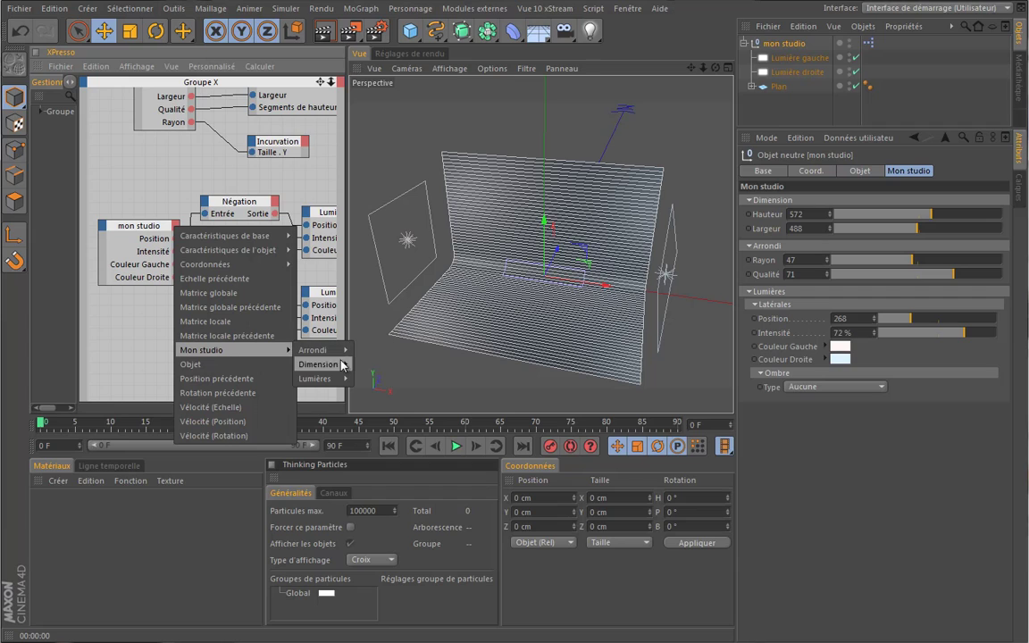
{"action": "mouse_move", "coordinate": [317, 378]}
{"action": "mouse_move", "coordinate": [371, 379]}
{"action": "mouse_move", "coordinate": [451, 427]}
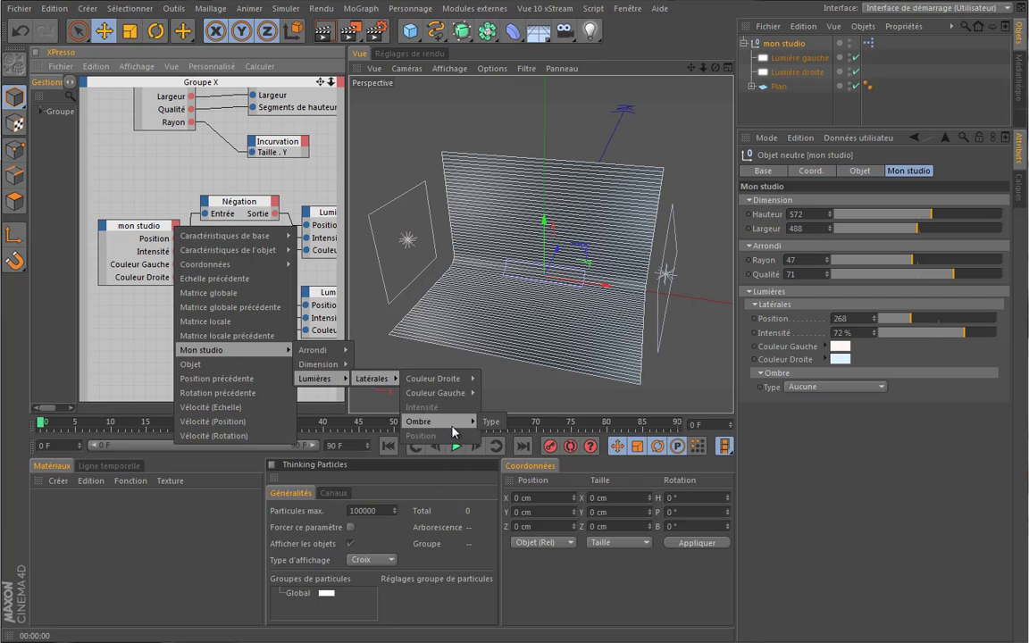
{"action": "left_click", "coordinate": [491, 421]}
{"action": "left_click", "coordinate": [143, 282]}
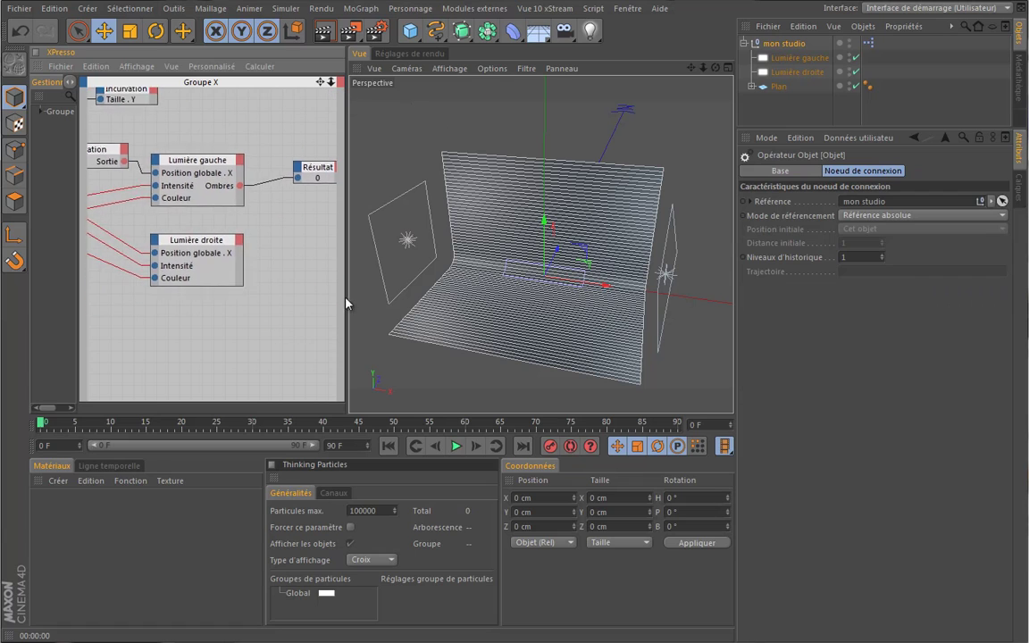
{"action": "left_click_drag", "start_coordinate": [322, 176], "coordinate": [102, 325]}
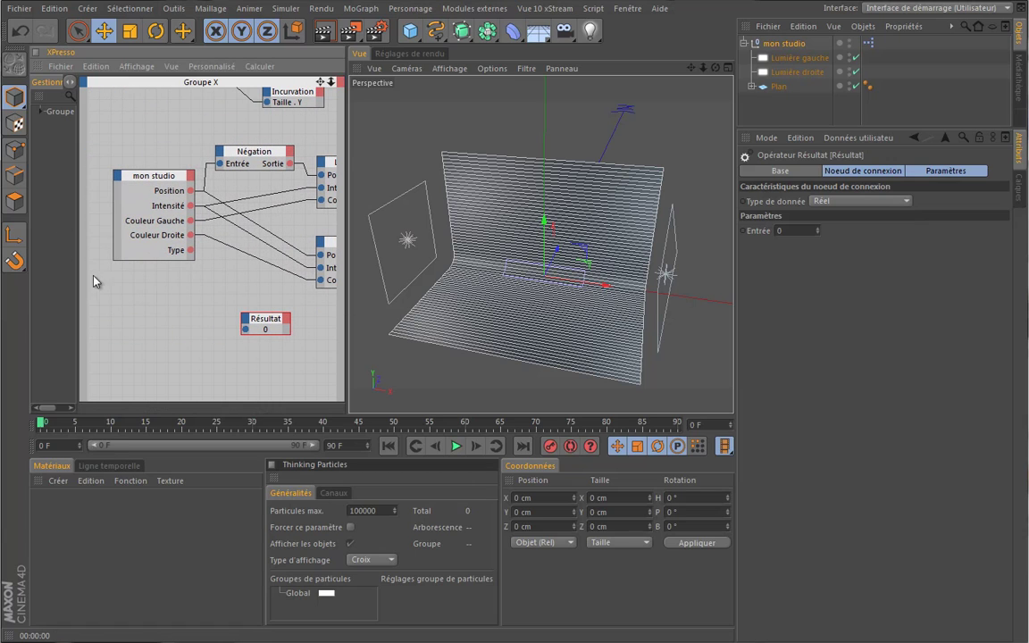
{"action": "left_click_drag", "start_coordinate": [190, 250], "coordinate": [246, 330]}
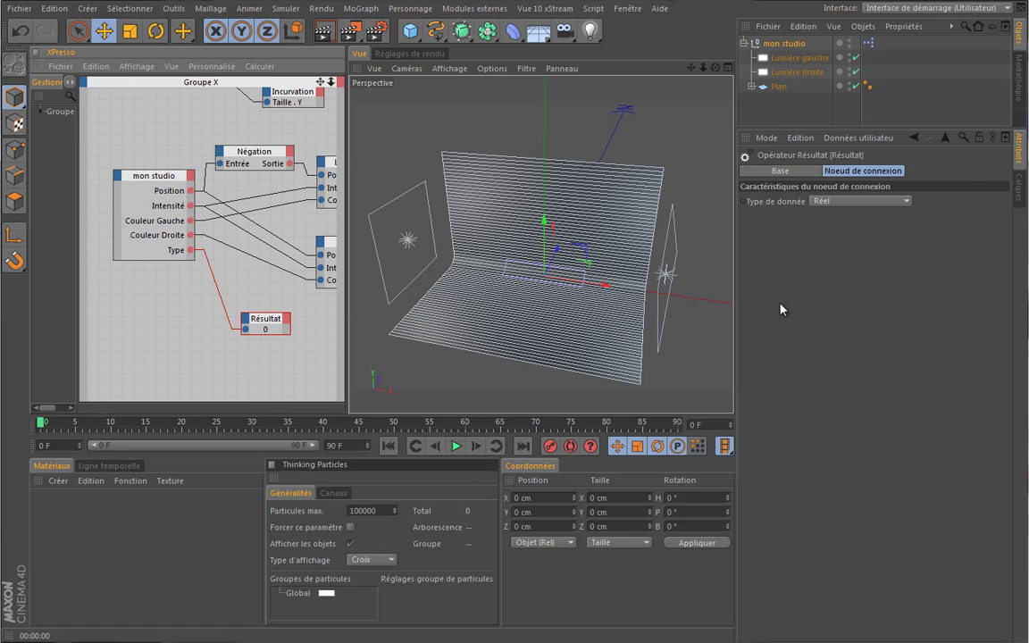
Test mon studio's shadow Type with Masque d'ombre, Raytrace, Adaptative and Aucune while watching the Résultat node.
{"action": "left_click", "coordinate": [784, 43]}
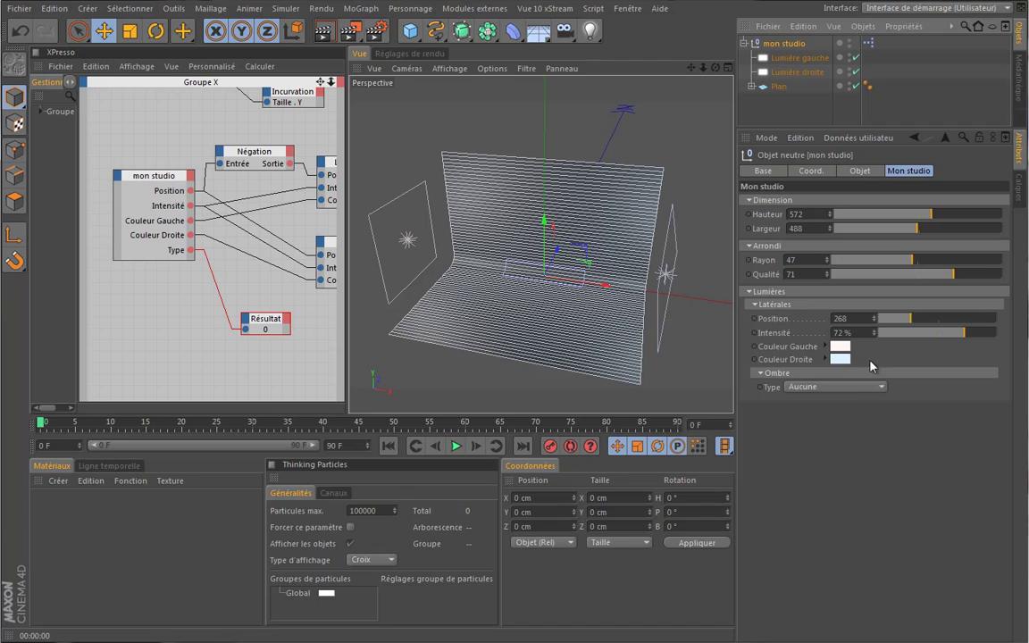
{"action": "left_click", "coordinate": [831, 385]}
{"action": "left_click", "coordinate": [820, 415]}
{"action": "left_click", "coordinate": [831, 385]}
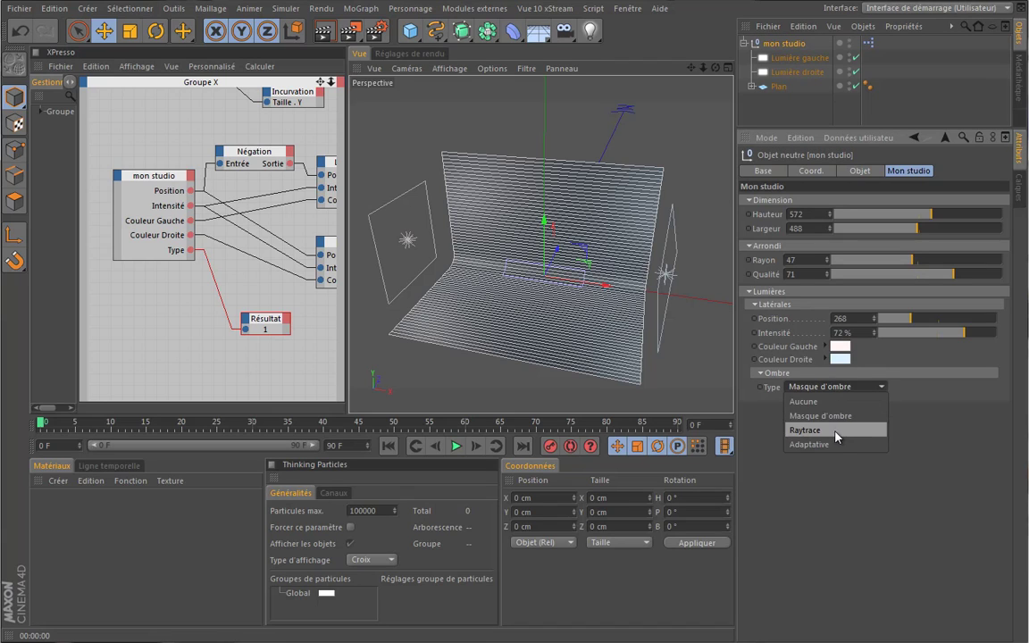
{"action": "left_click", "coordinate": [808, 429]}
{"action": "left_click", "coordinate": [834, 386]}
{"action": "left_click", "coordinate": [831, 443]}
{"action": "left_click", "coordinate": [835, 386]}
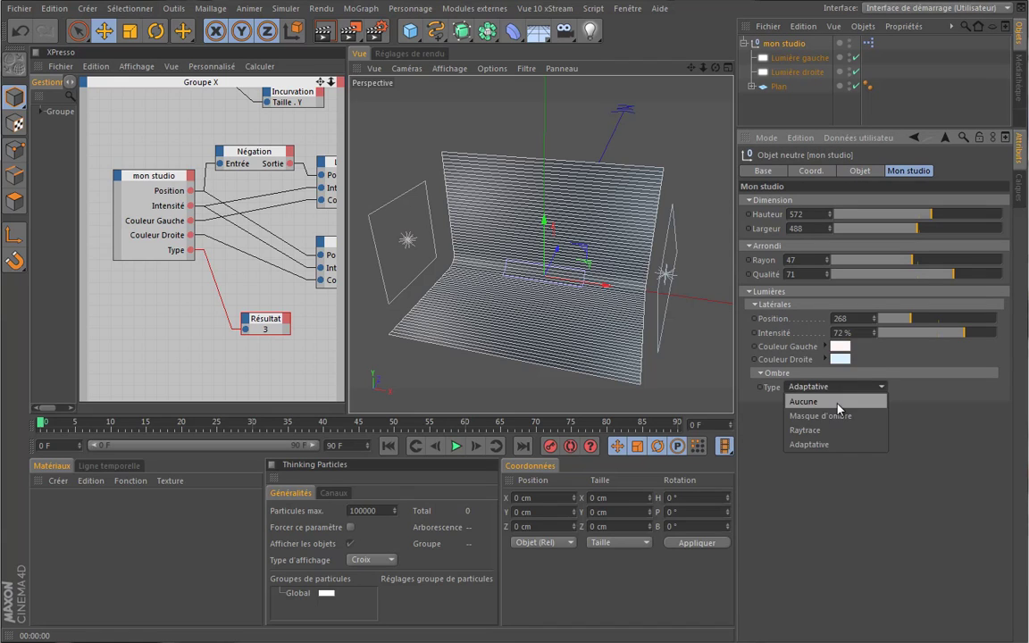
{"action": "left_click", "coordinate": [832, 398]}
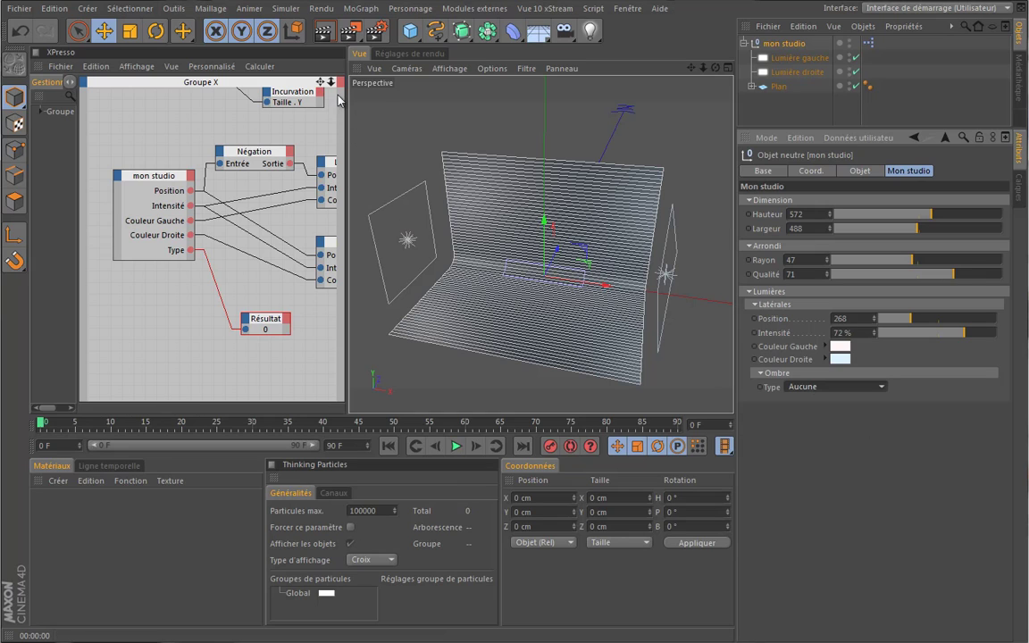
Connect mon studio's Type output to a new Ombres input on Lumière gauche and move the Résultat node above that light's node.
{"action": "middle_click_drag", "start_coordinate": [269, 171], "coordinate": [215, 165]}
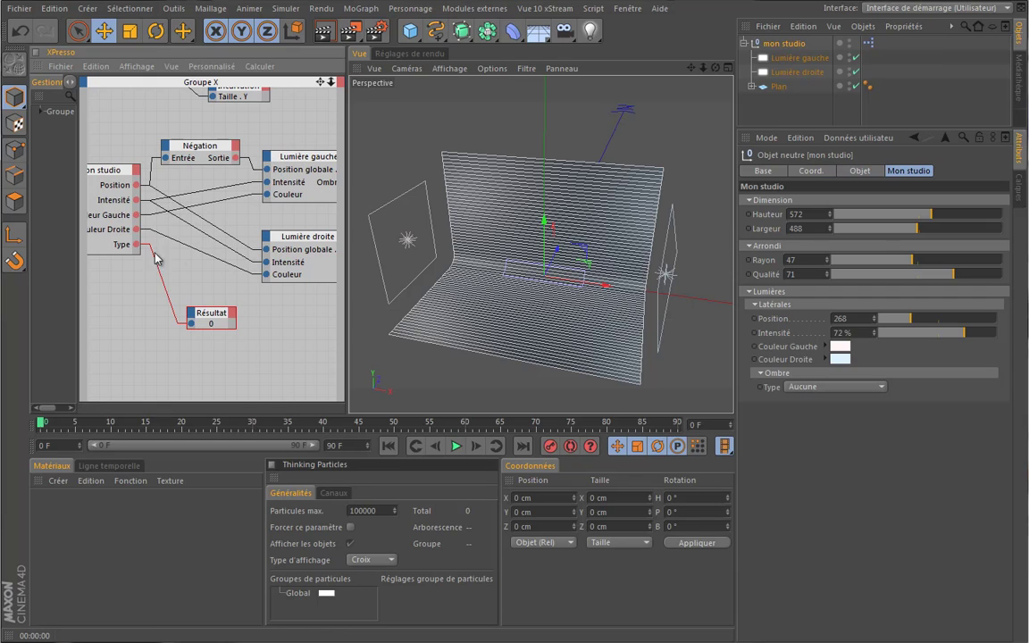
{"action": "left_click_drag", "start_coordinate": [135, 244], "coordinate": [423, 384]}
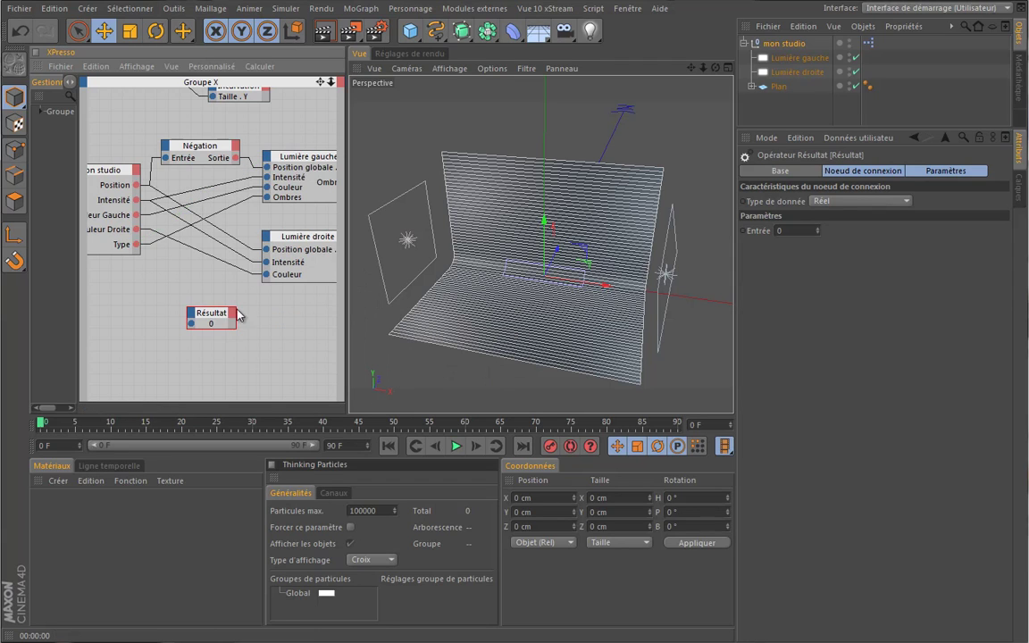
{"action": "left_click_drag", "start_coordinate": [217, 314], "coordinate": [304, 125]}
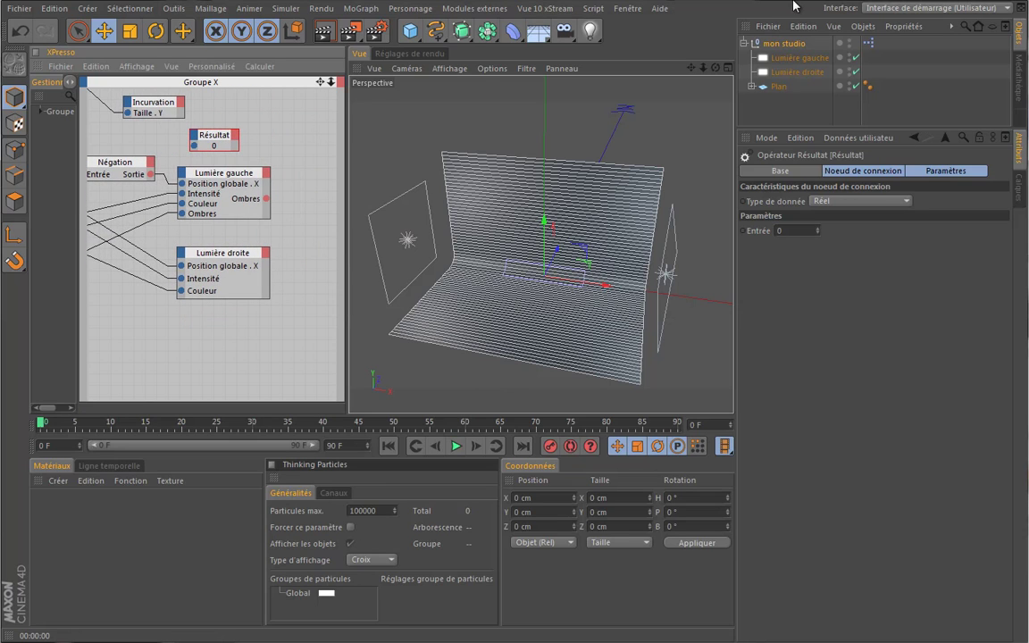
Test mon studio's shadow Type with Masque d'ombre and Adaptative, checking Lumière gauche's Ombres setting after each choice.
{"action": "left_click", "coordinate": [784, 43]}
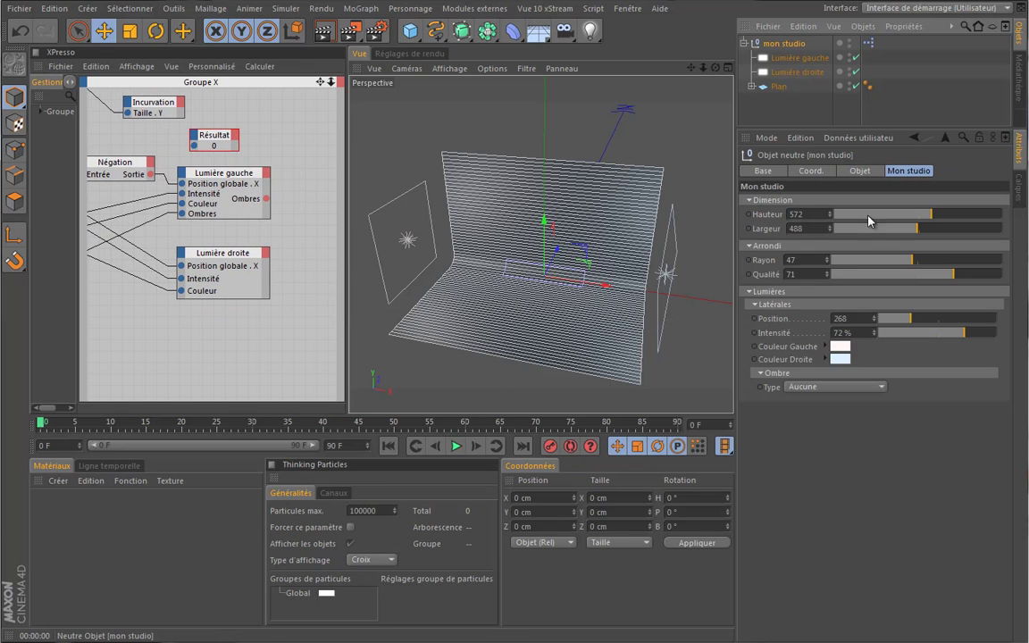
{"action": "left_click", "coordinate": [840, 387]}
{"action": "left_click", "coordinate": [849, 421]}
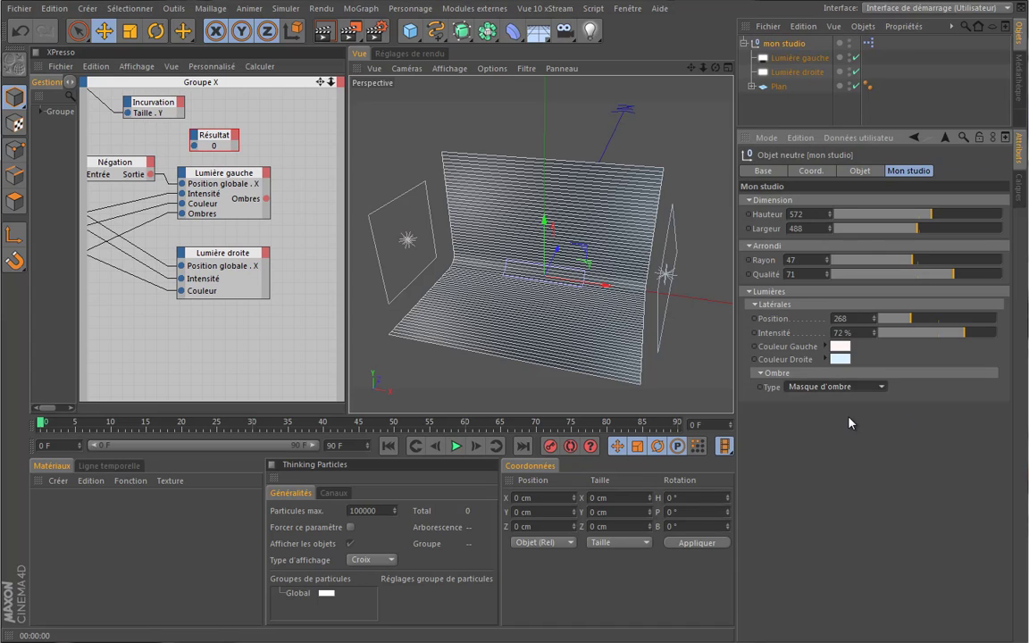
{"action": "left_click", "coordinate": [791, 59]}
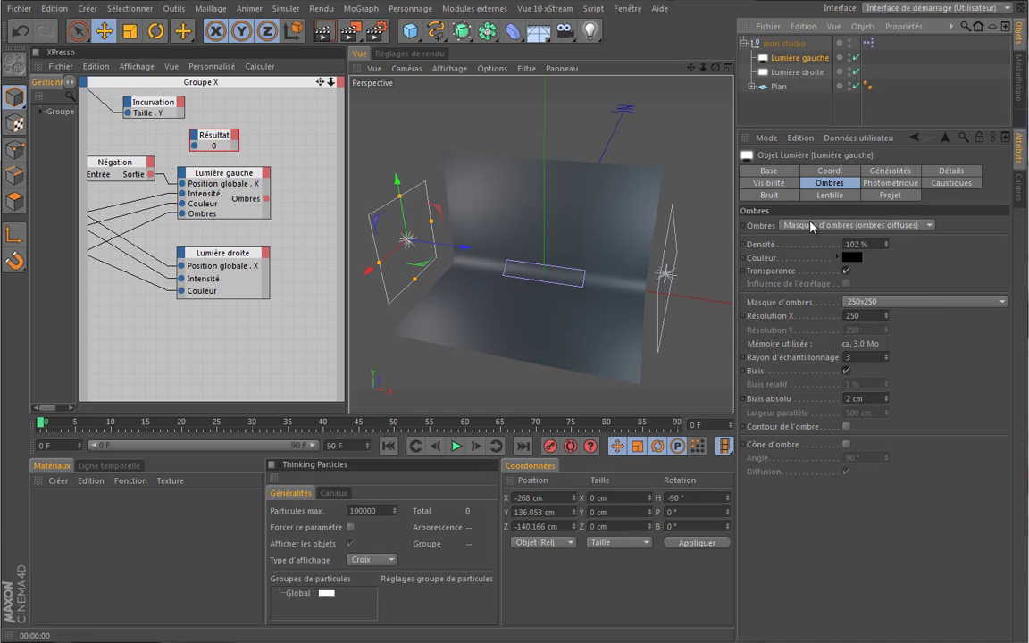
{"action": "left_click", "coordinate": [783, 43]}
{"action": "left_click", "coordinate": [855, 386]}
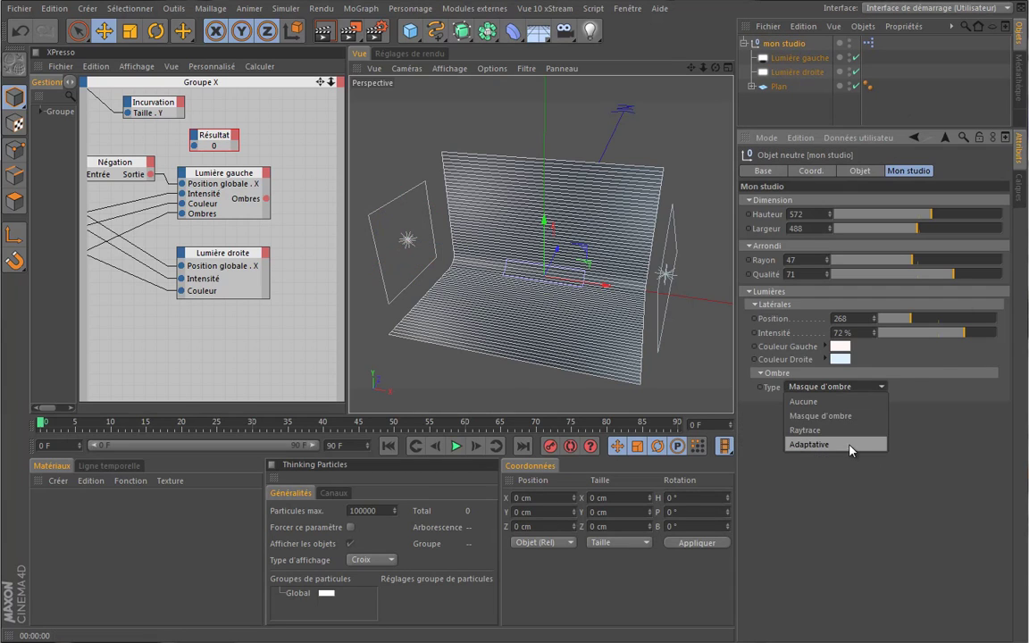
{"action": "left_click", "coordinate": [849, 442]}
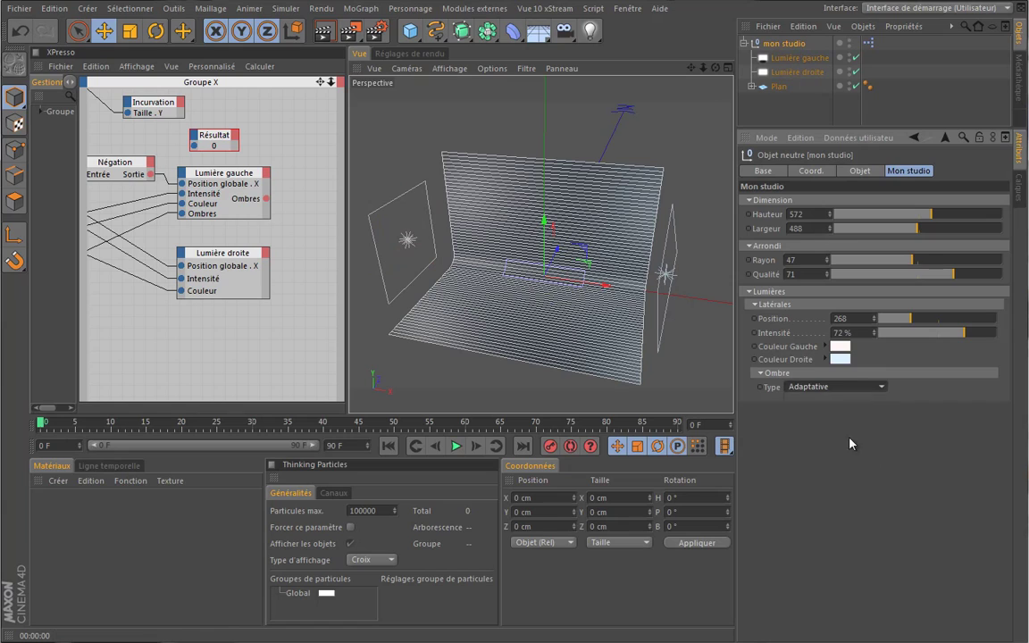
{"action": "left_click", "coordinate": [791, 57]}
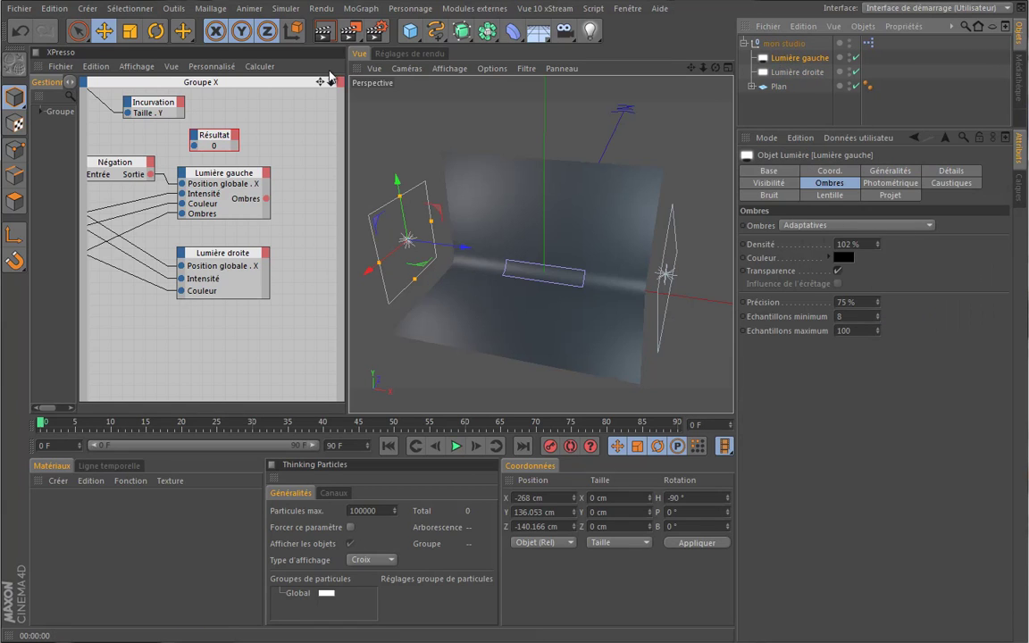
Connect mon studio's Type output to a new Ombres input on the Lumière droite node.
{"action": "middle_click_drag", "start_coordinate": [292, 82], "coordinate": [350, 84]}
{"action": "middle_click_drag", "start_coordinate": [349, 304], "coordinate": [360, 303]}
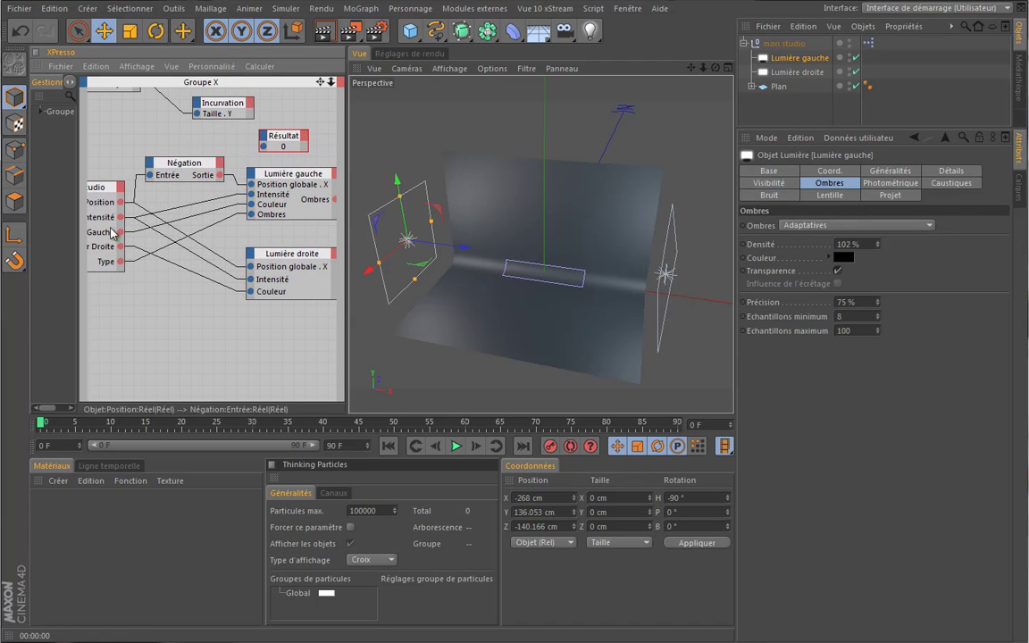
{"action": "left_click_drag", "start_coordinate": [121, 262], "coordinate": [417, 483]}
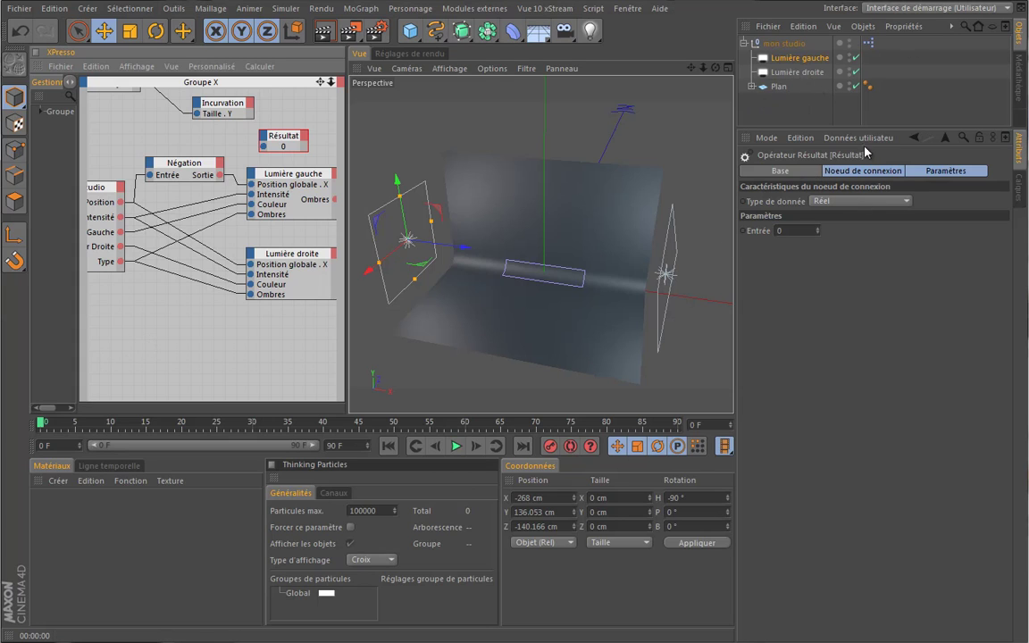
Open mon studio's user data manager and copy the Intensité entry into the Ombre group below Type.
{"action": "left_click", "coordinate": [799, 57]}
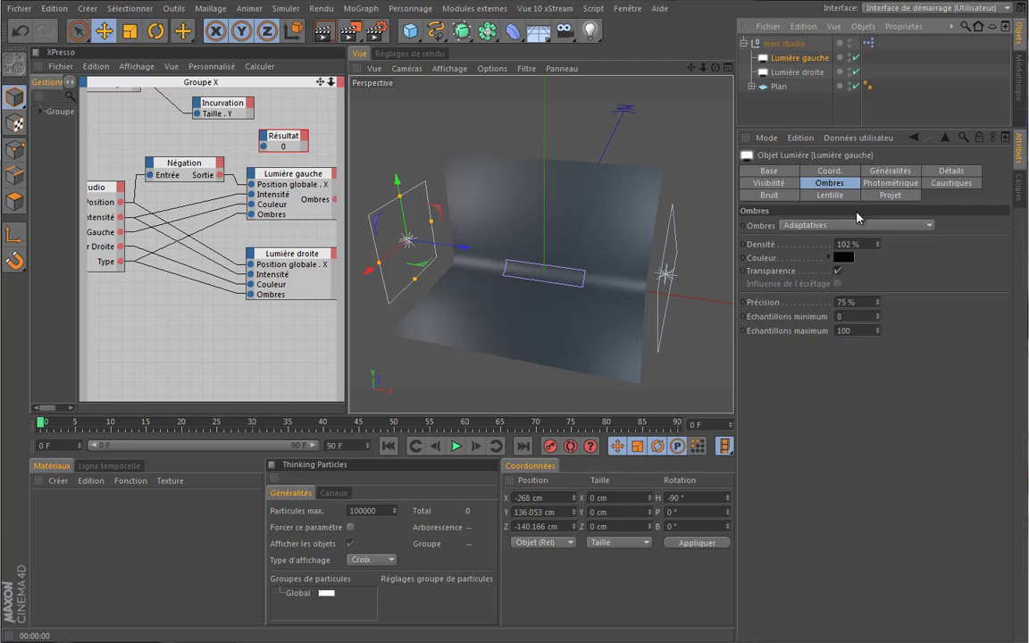
{"action": "left_click", "coordinate": [783, 42]}
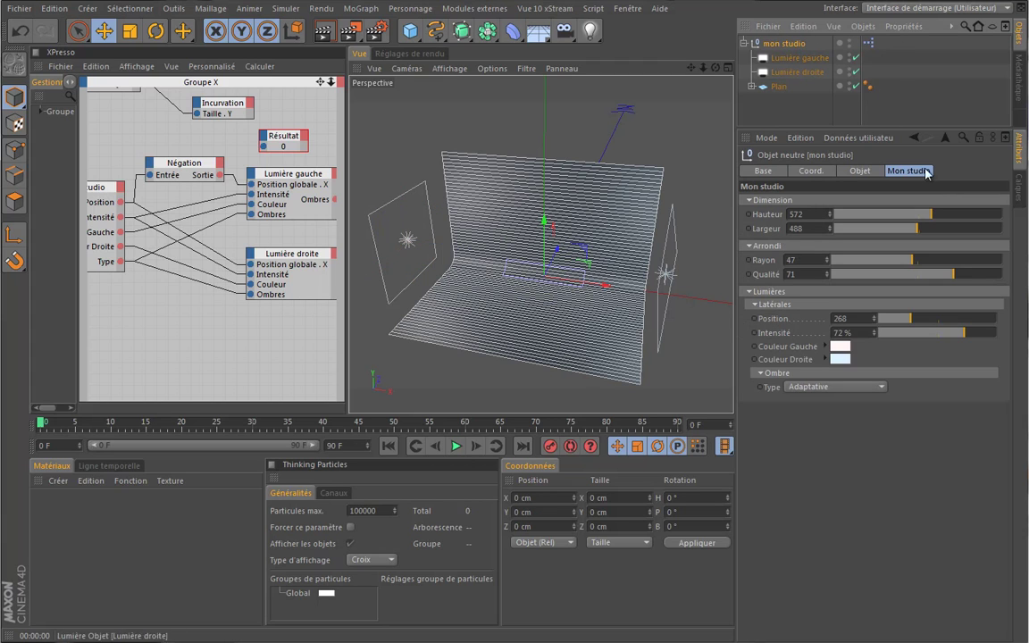
{"action": "left_click", "coordinate": [859, 138]}
{"action": "left_click", "coordinate": [873, 168]}
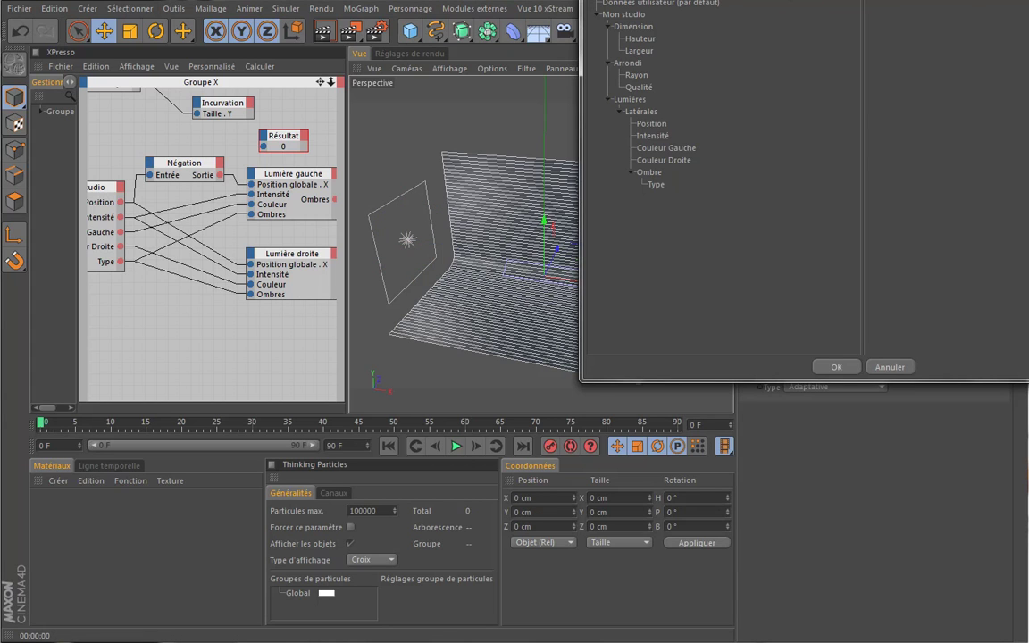
{"action": "left_click", "coordinate": [286, 271]}
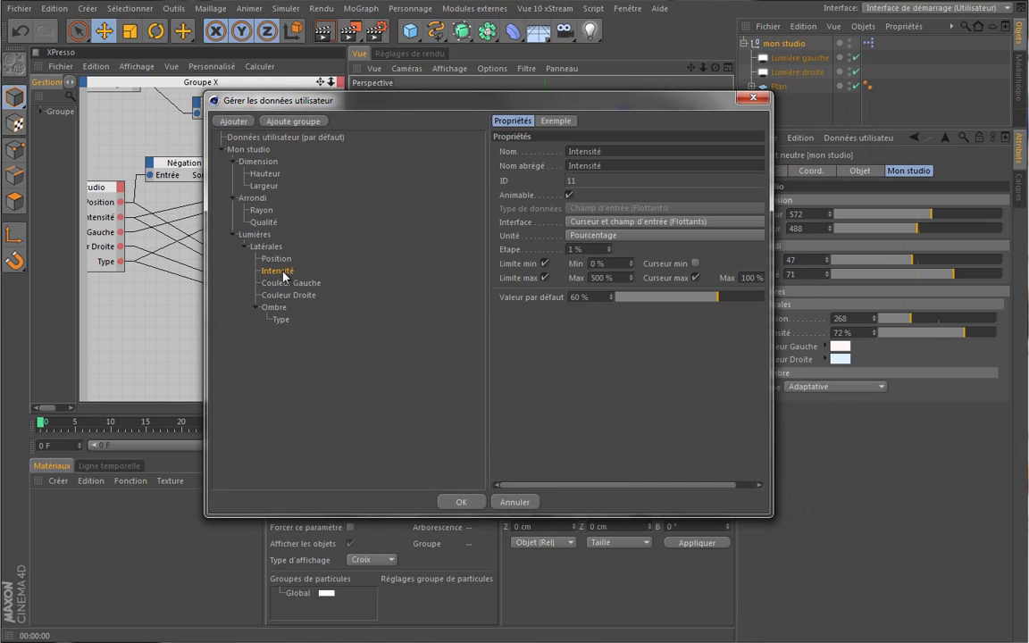
{"action": "left_click_drag", "start_coordinate": [294, 276], "coordinate": [298, 334], "text": "ctrl"}
Rename the copied Intensité entry in the Ombre group as Densité.
{"action": "left_click", "coordinate": [579, 151]}
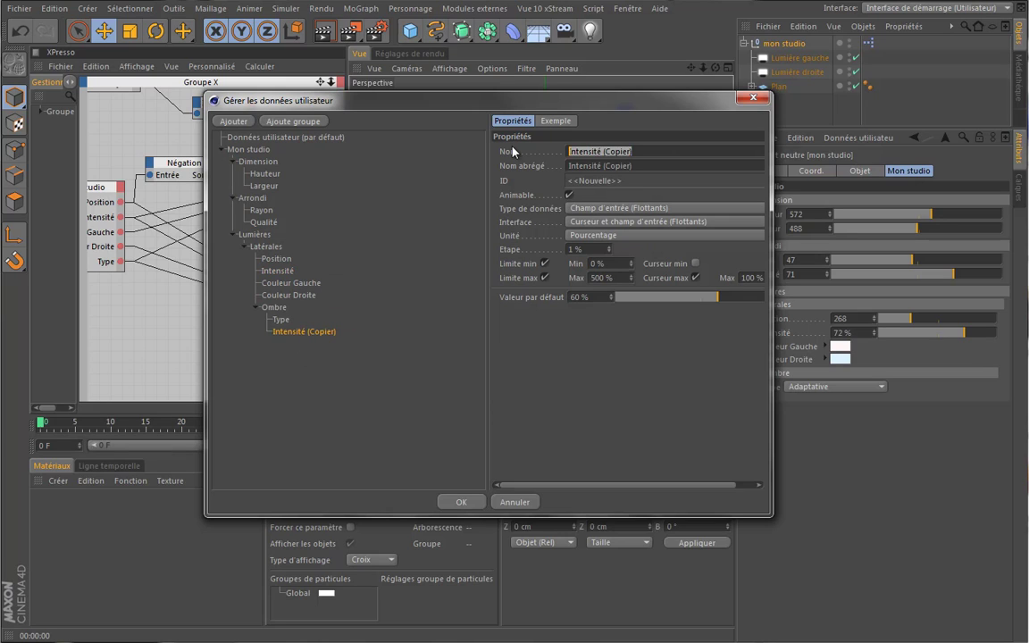
{"action": "type", "text": "DEnsité"}
{"action": "key", "text": "Tab"}
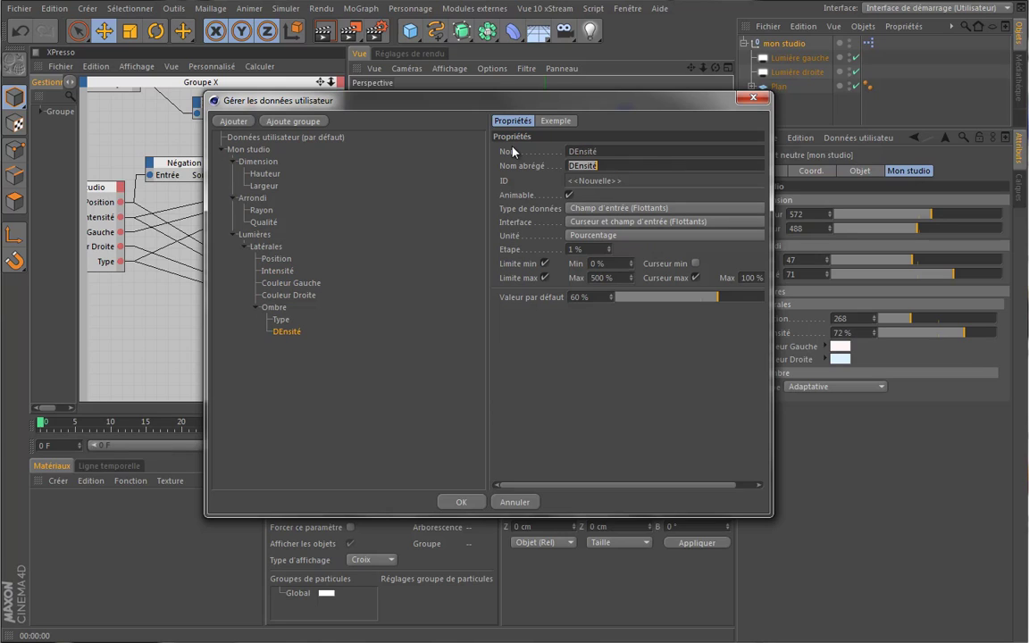
{"action": "left_click", "coordinate": [578, 151]}
{"action": "type", "text": "Densité"}
{"action": "key", "text": "Tab"}
Set Densité's default value to 80 % and validate the user data.
{"action": "double_click", "coordinate": [578, 297]}
{"action": "type", "text": "80"}
{"action": "key", "text": "Return"}
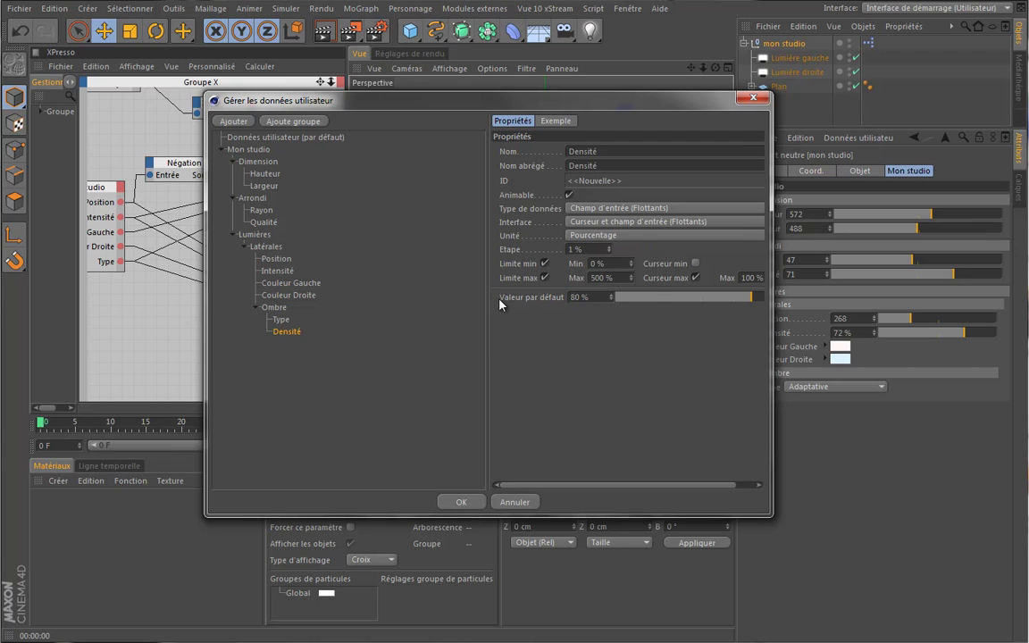
{"action": "left_click", "coordinate": [460, 502]}
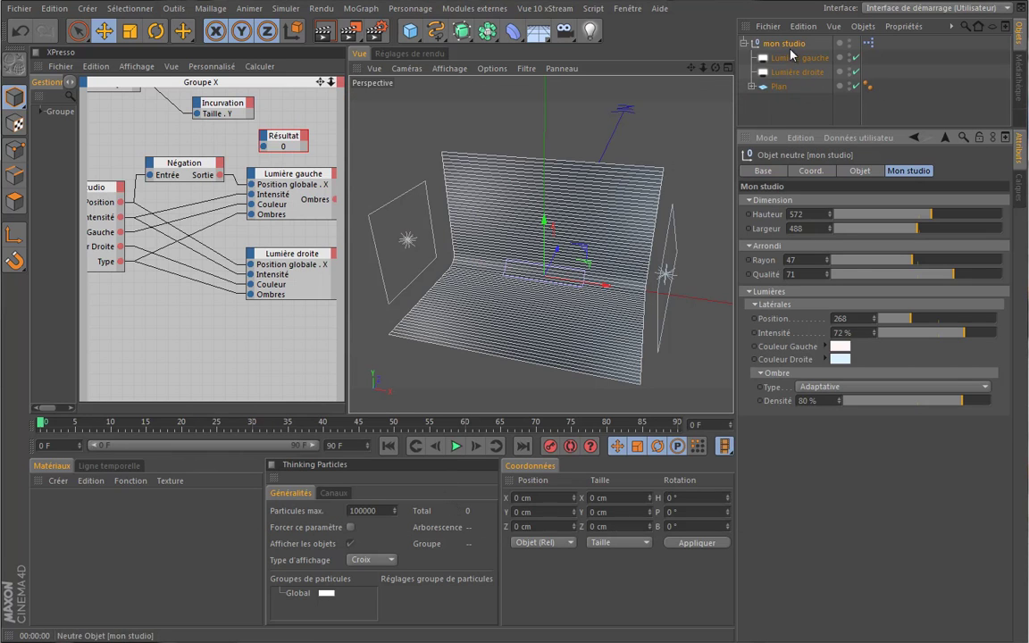
Set mon studio's shadow Densité to about 53 % and the lateral lights' Position to about 290.
{"action": "left_click_drag", "start_coordinate": [955, 406], "coordinate": [879, 408]}
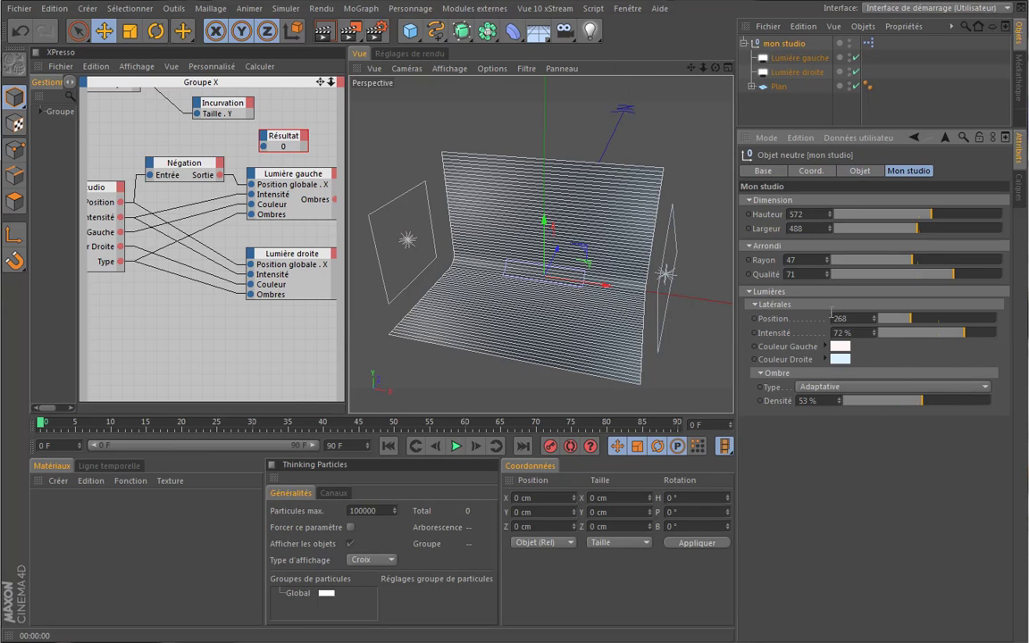
{"action": "mouse_move", "coordinate": [906, 316]}
{"action": "left_mouse_down"}
{"action": "mouse_move", "coordinate": [891, 321]}
{"action": "mouse_move", "coordinate": [916, 325]}
{"action": "left_mouse_up"}
Add a sphere with a 50 cm radius and place it on the studio floor at about Y 48 cm, Z -103 cm.
{"action": "left_click", "coordinate": [410, 30]}
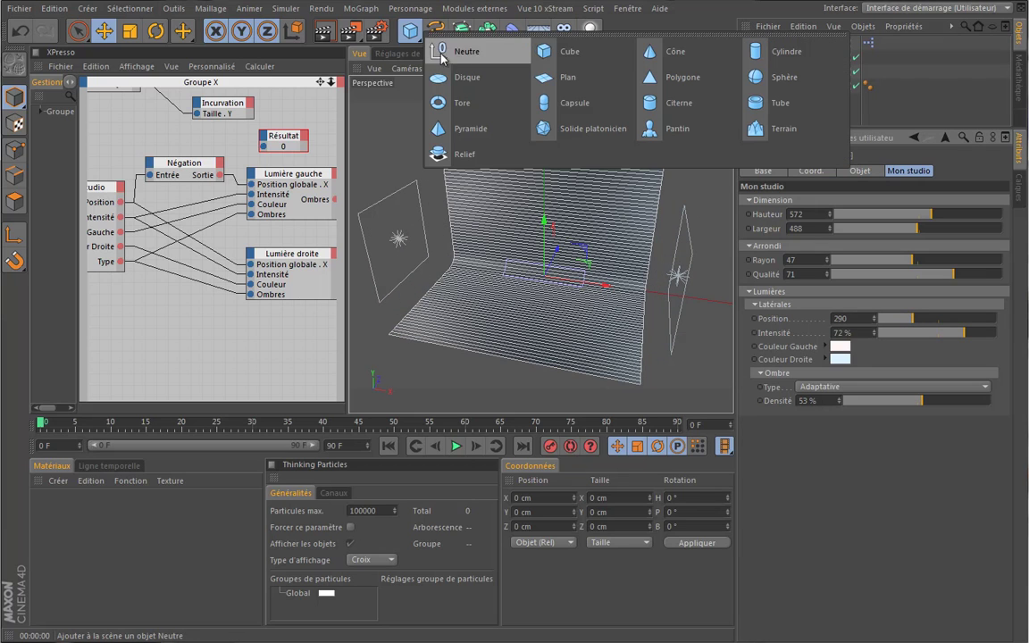
{"action": "left_click", "coordinate": [782, 77]}
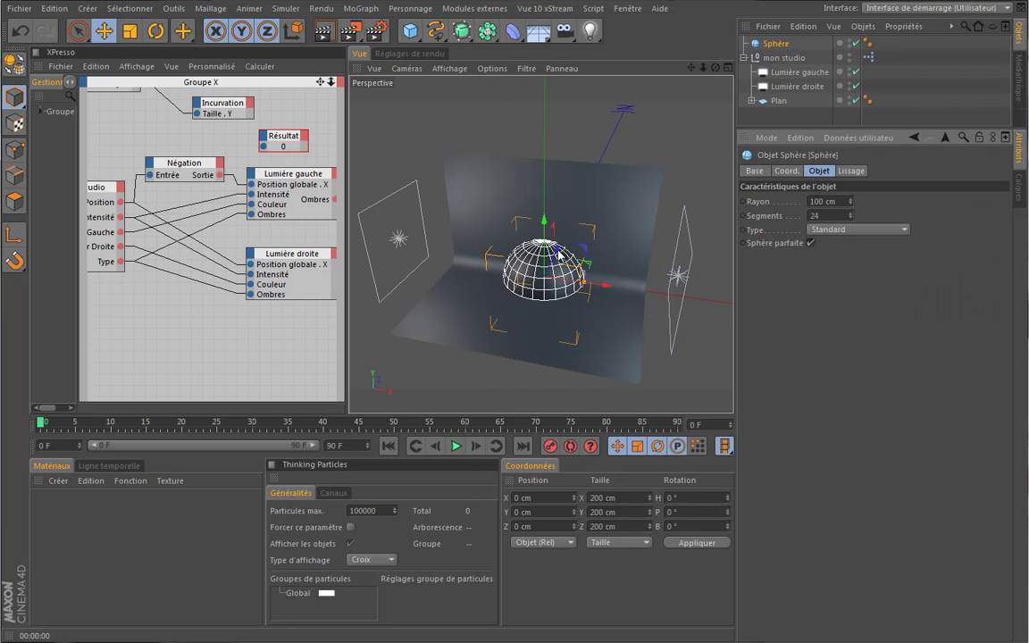
{"action": "left_click_drag", "start_coordinate": [559, 255], "coordinate": [525, 225]}
{"action": "double_click", "coordinate": [839, 201]}
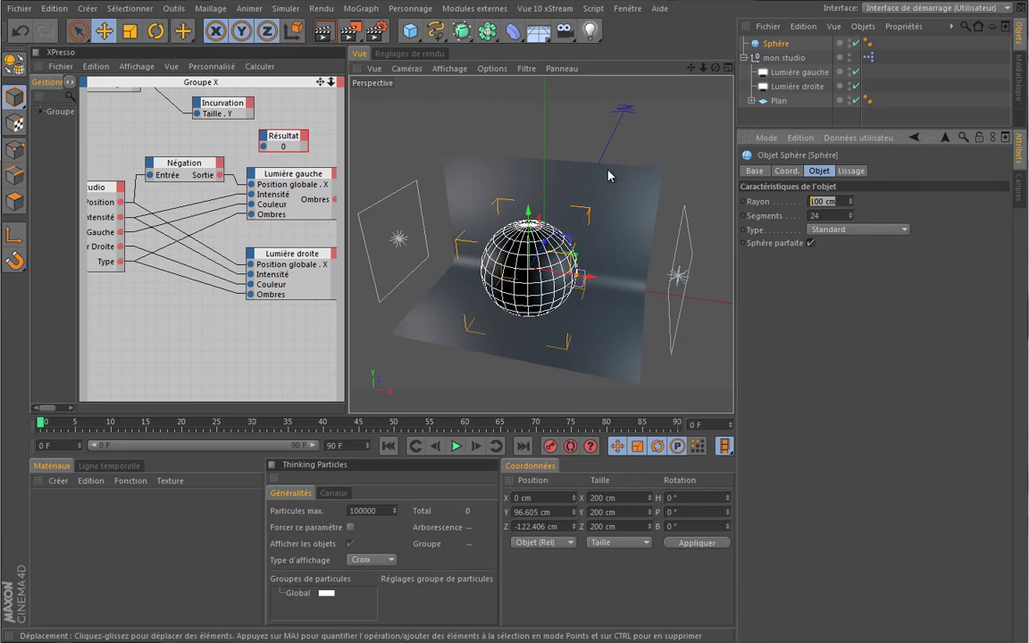
{"action": "type", "text": "50"}
{"action": "key", "text": "Tab"}
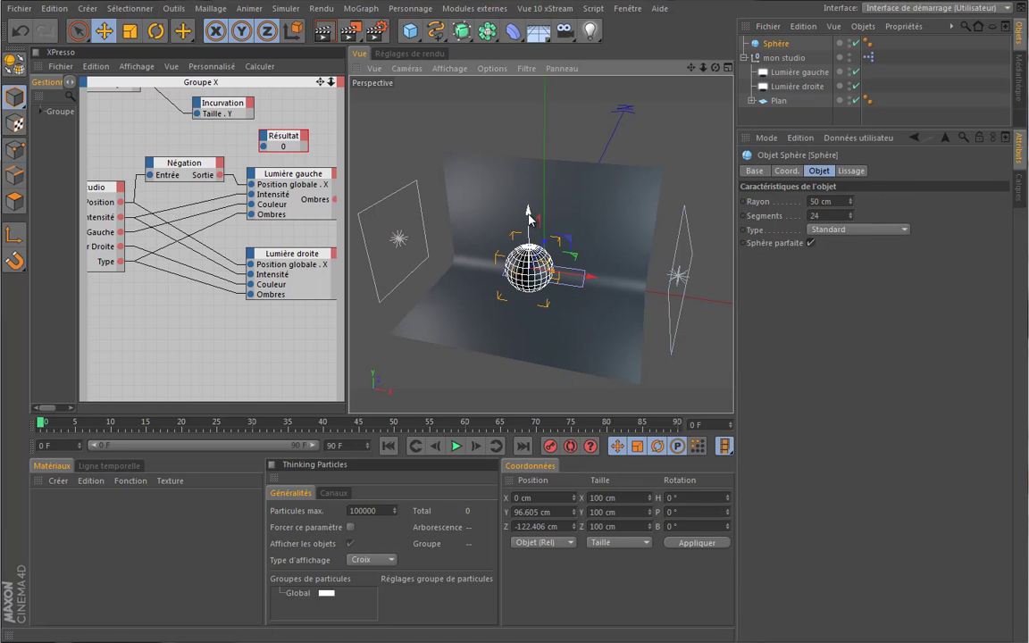
{"action": "mouse_move", "coordinate": [530, 217]}
{"action": "left_mouse_down"}
{"action": "mouse_move", "coordinate": [531, 239]}
{"action": "mouse_move", "coordinate": [543, 234]}
{"action": "left_mouse_up"}
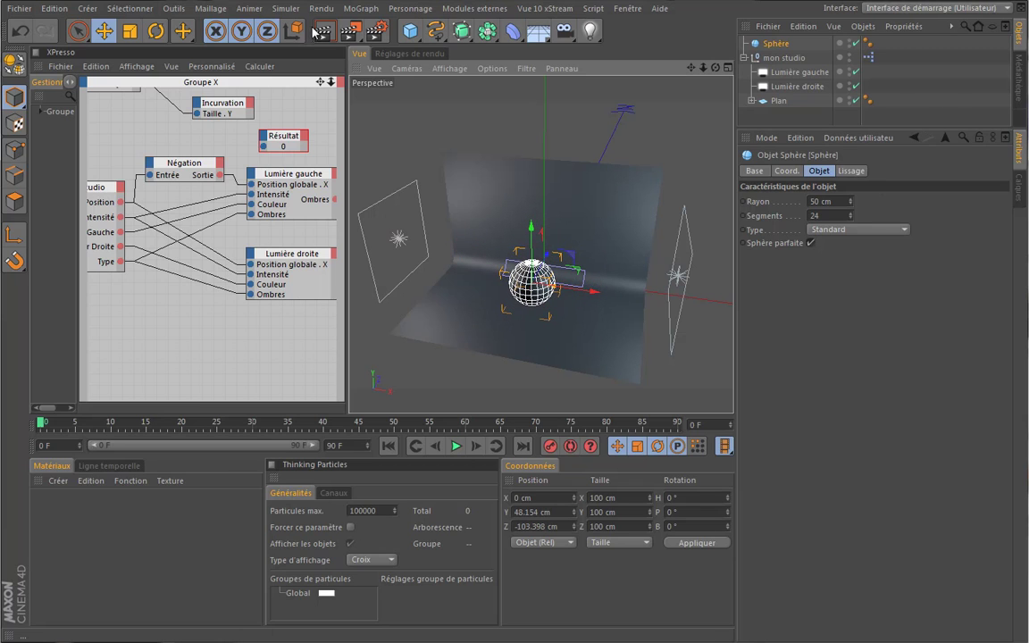
Render the view, raise mon studio's shadow Densité to about 93 % and render again to compare.
{"action": "key", "text": "ctrl+r"}
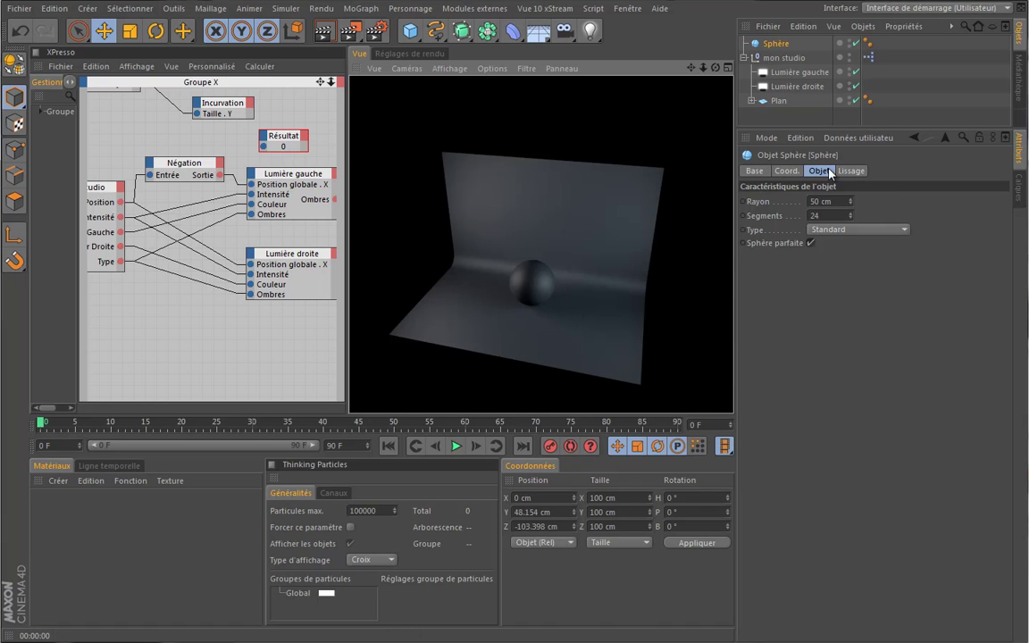
{"action": "left_click", "coordinate": [784, 57]}
{"action": "left_click_drag", "start_coordinate": [920, 403], "coordinate": [982, 402]}
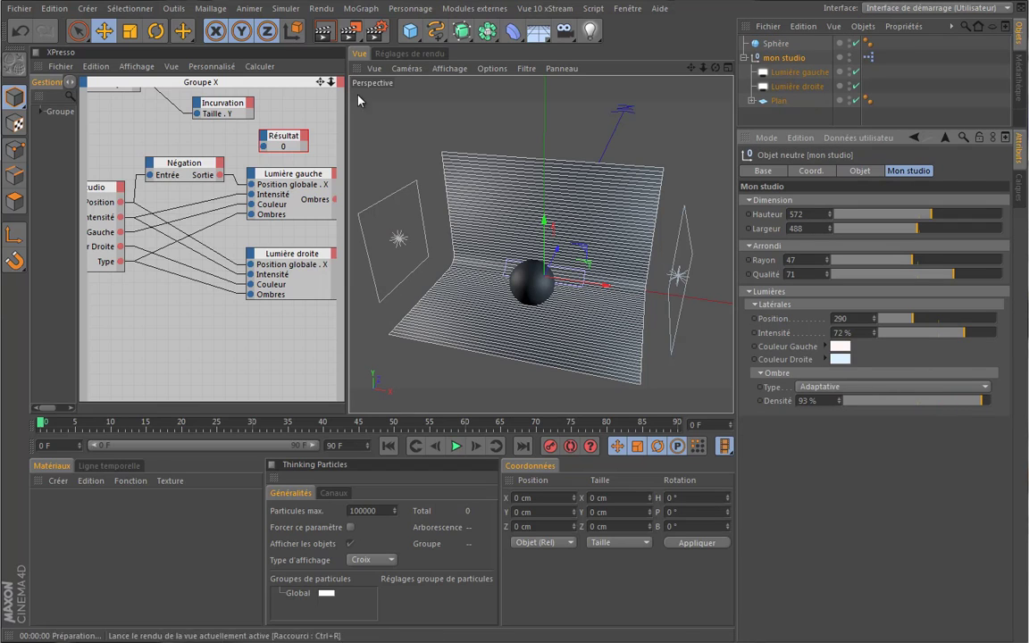
{"action": "left_click", "coordinate": [324, 30]}
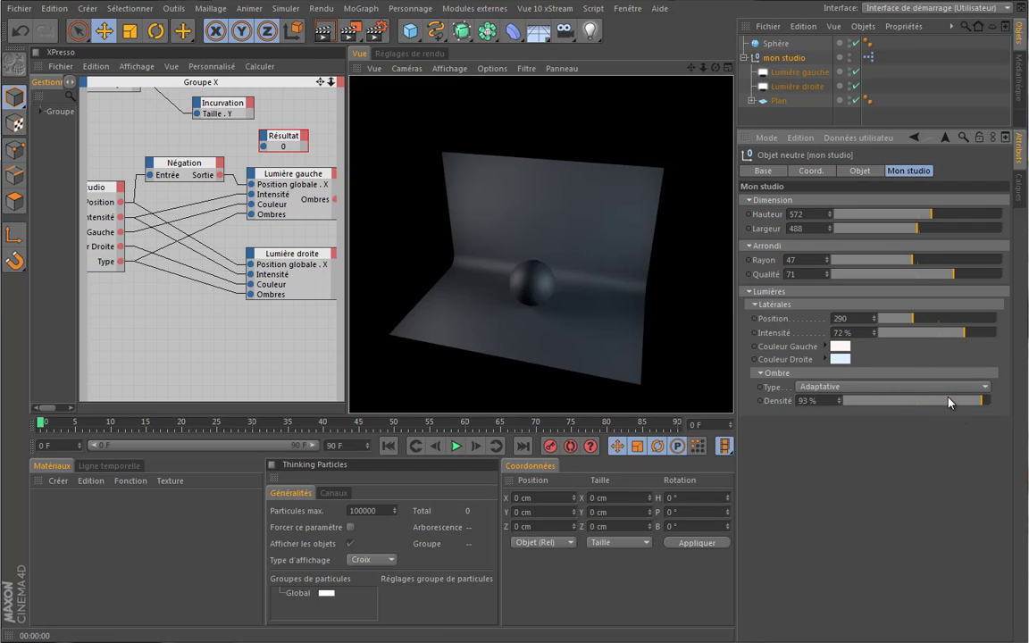
Set the lateral Intensité to about 94 %, Densité to about 96 % and shadow Type to Raytrace, and render the view.
{"action": "left_click_drag", "start_coordinate": [959, 334], "coordinate": [989, 334]}
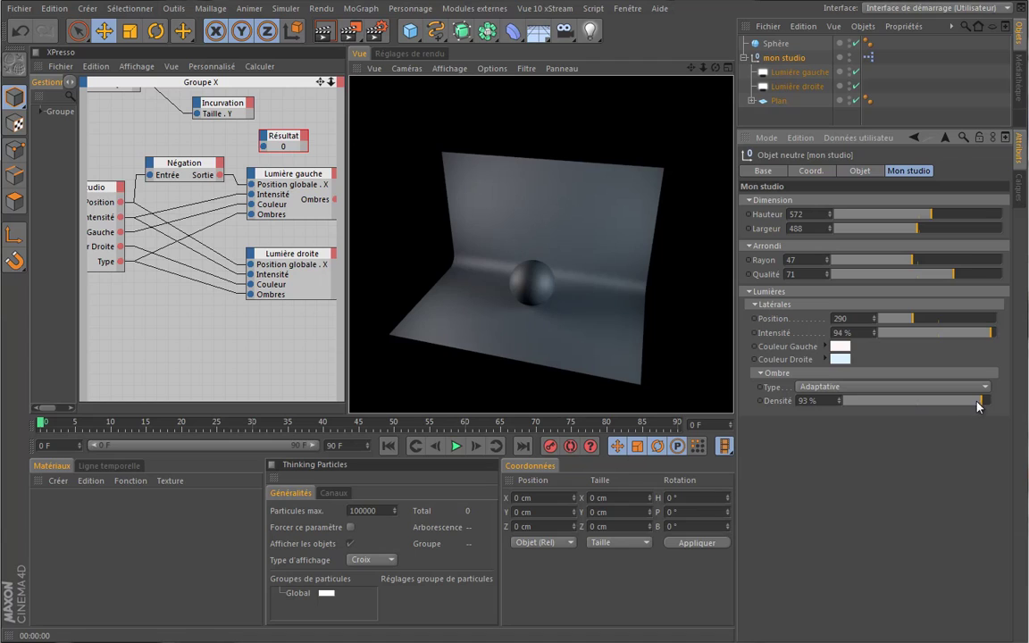
{"action": "left_click_drag", "start_coordinate": [982, 400], "coordinate": [989, 401]}
{"action": "left_click", "coordinate": [861, 386]}
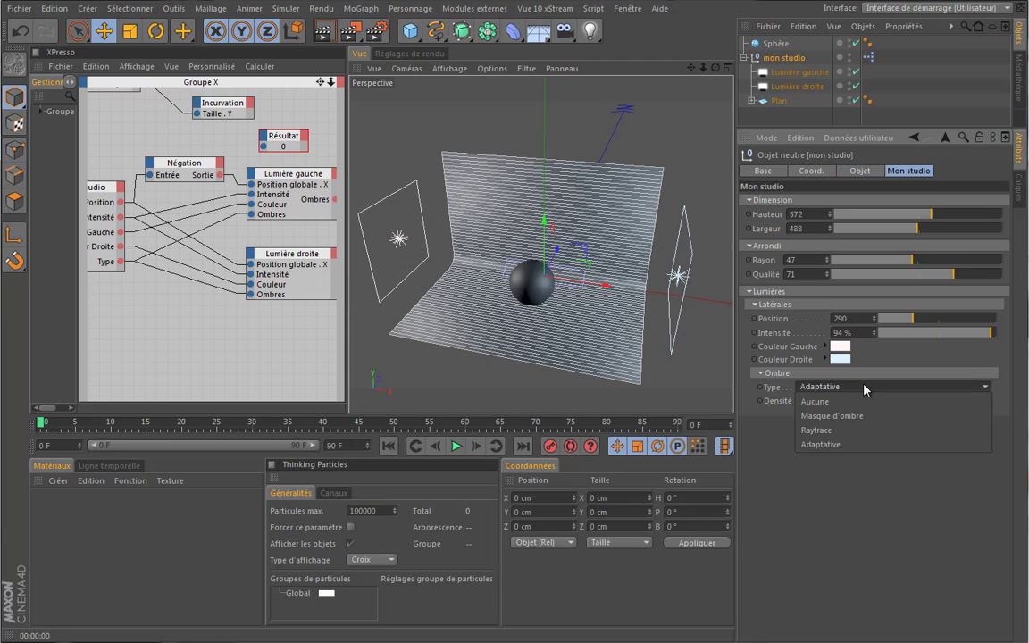
{"action": "left_click", "coordinate": [855, 431]}
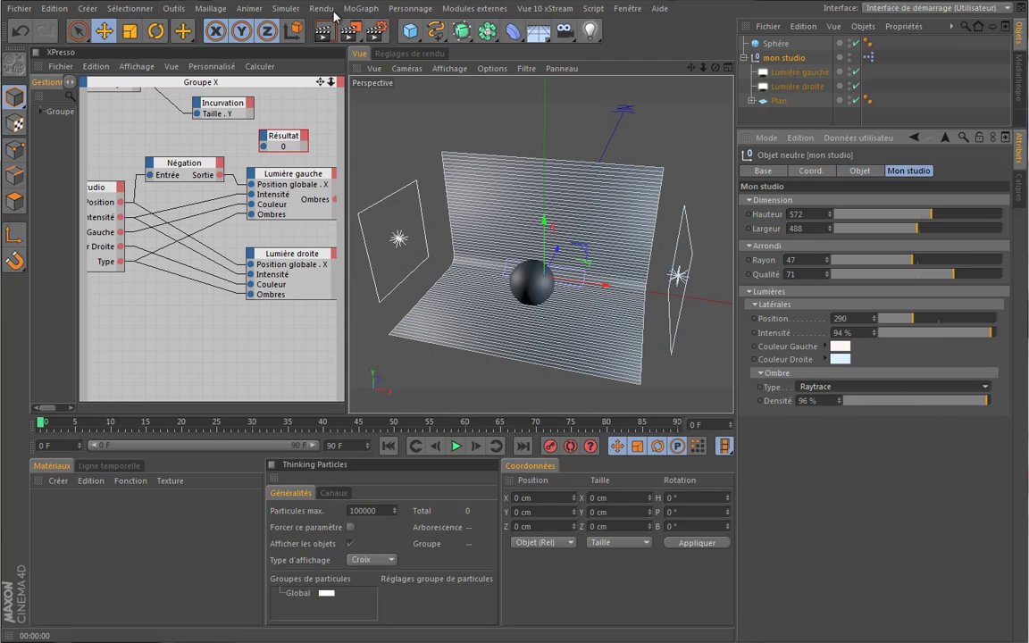
{"action": "left_click", "coordinate": [323, 31]}
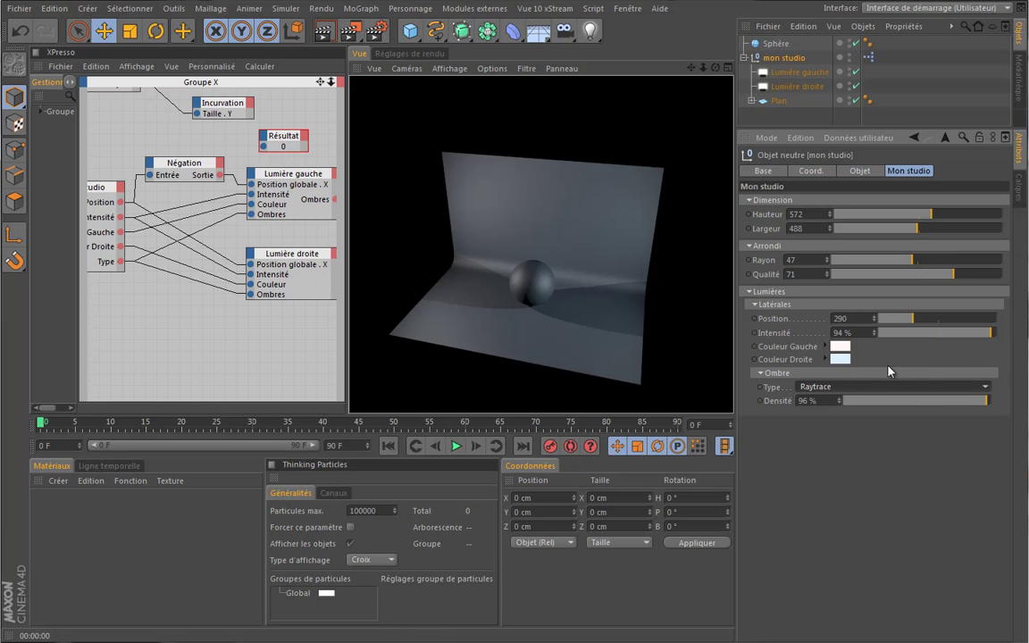
Switch the shadow Type to Masque d'ombre and render the view, including a closer one of the sphere.
{"action": "left_click", "coordinate": [938, 389]}
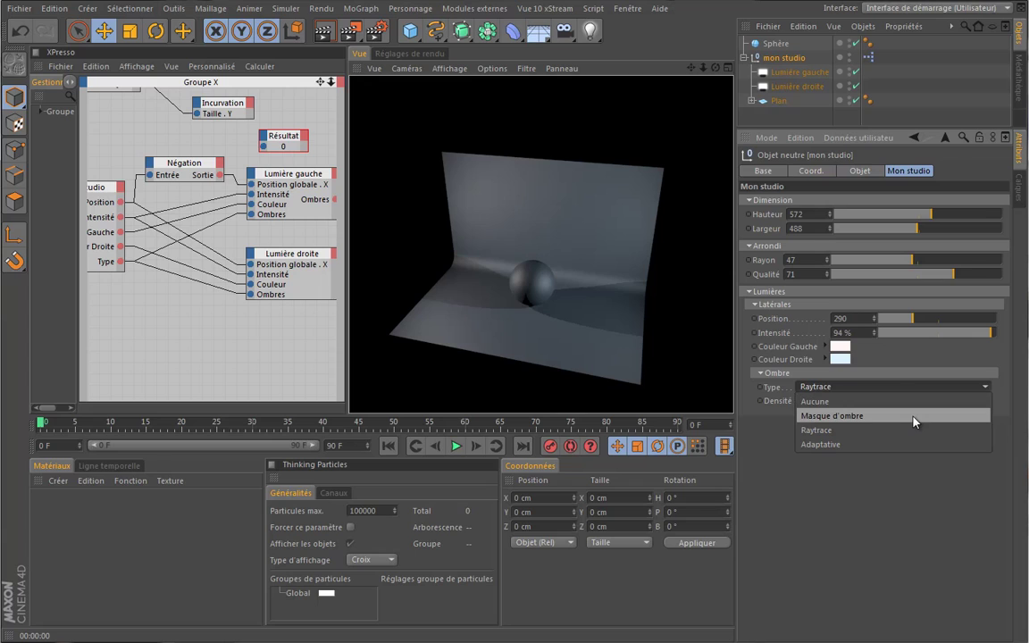
{"action": "left_click", "coordinate": [913, 416]}
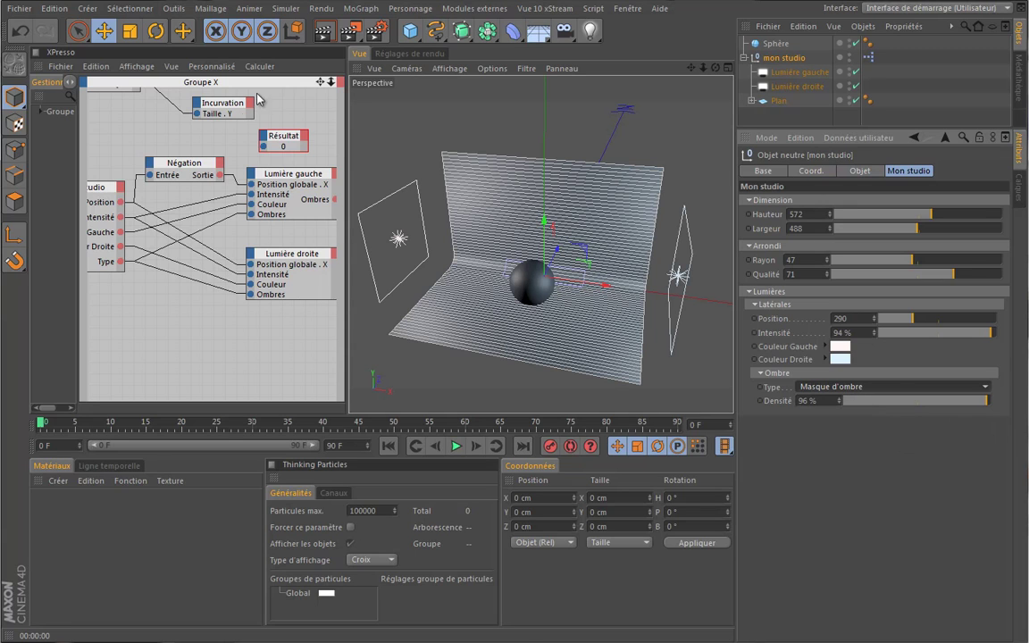
{"action": "left_click", "coordinate": [322, 39]}
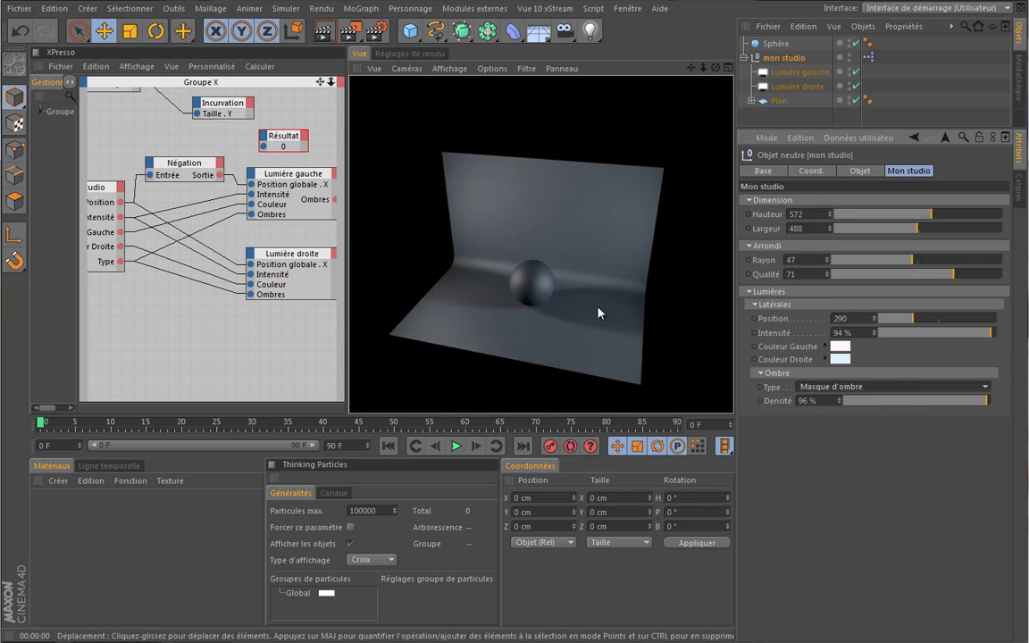
{"action": "scroll", "coordinate": [554, 315], "scroll_direction": "up", "scroll_amount": 5}
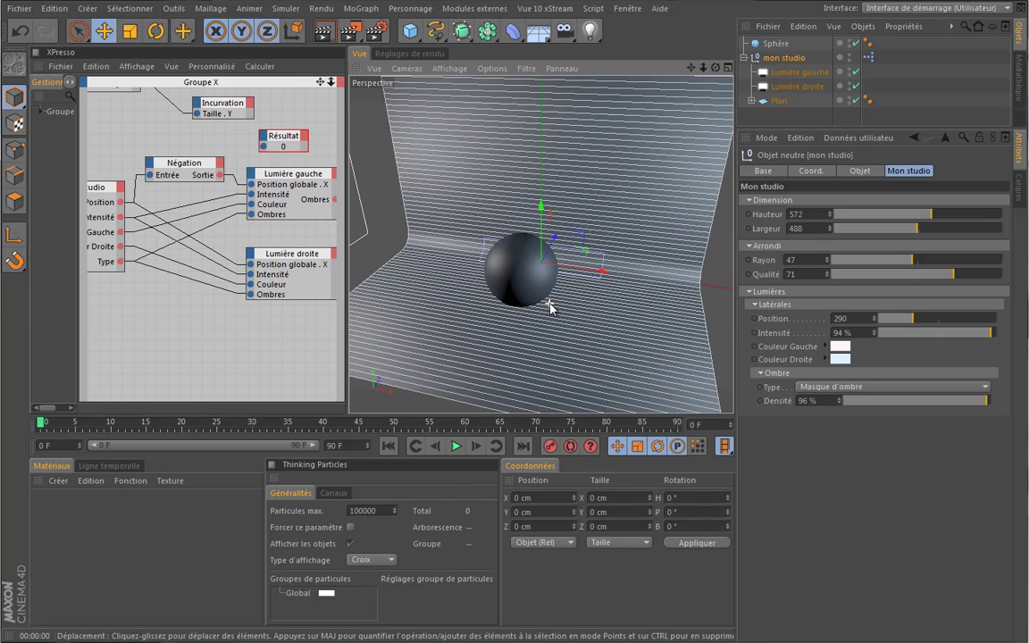
{"action": "left_click", "coordinate": [324, 34]}
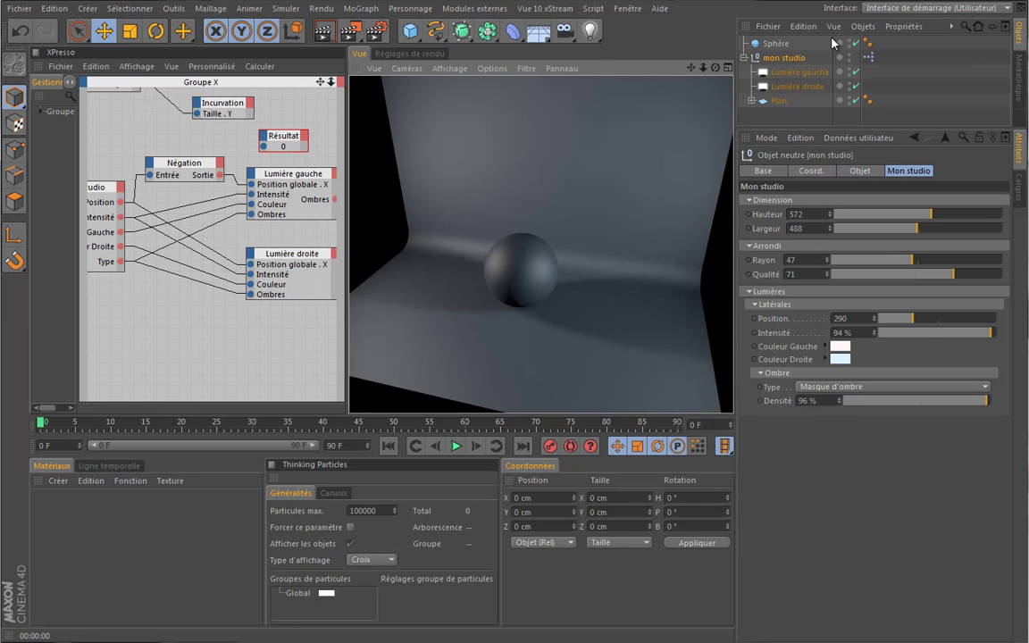
Examine the Masque d'ombres resolution choices in Lumière gauche's shadow settings.
{"action": "left_click", "coordinate": [799, 72]}
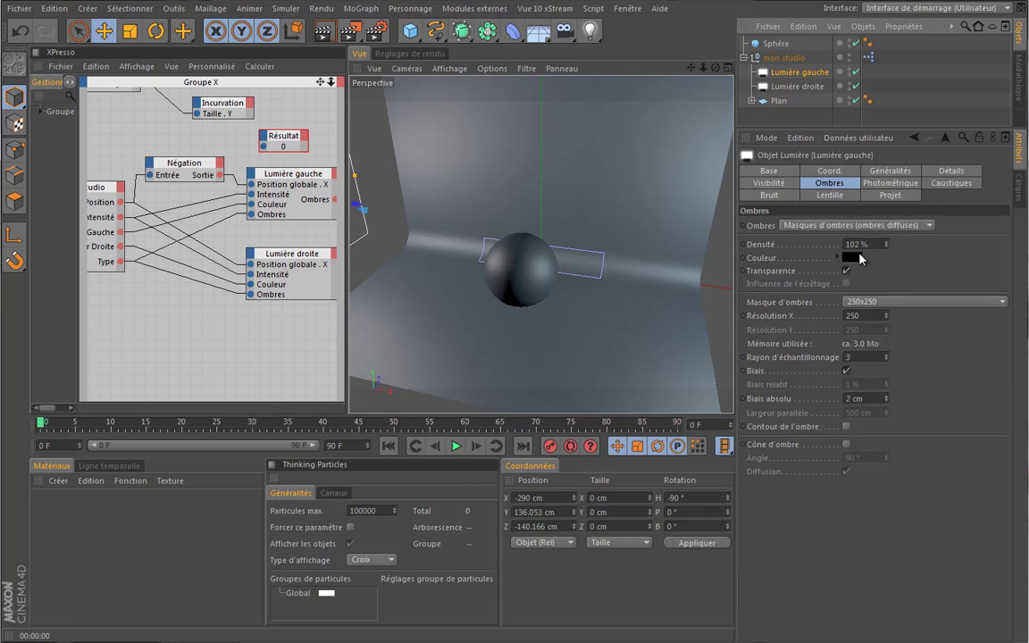
{"action": "left_click", "coordinate": [904, 304]}
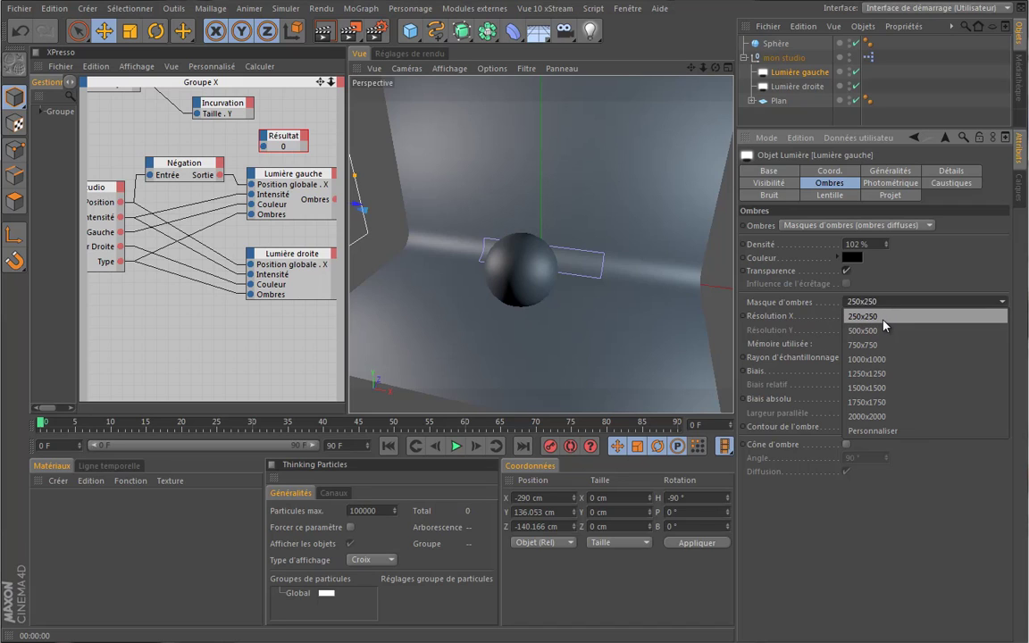
{"action": "left_click", "coordinate": [882, 318]}
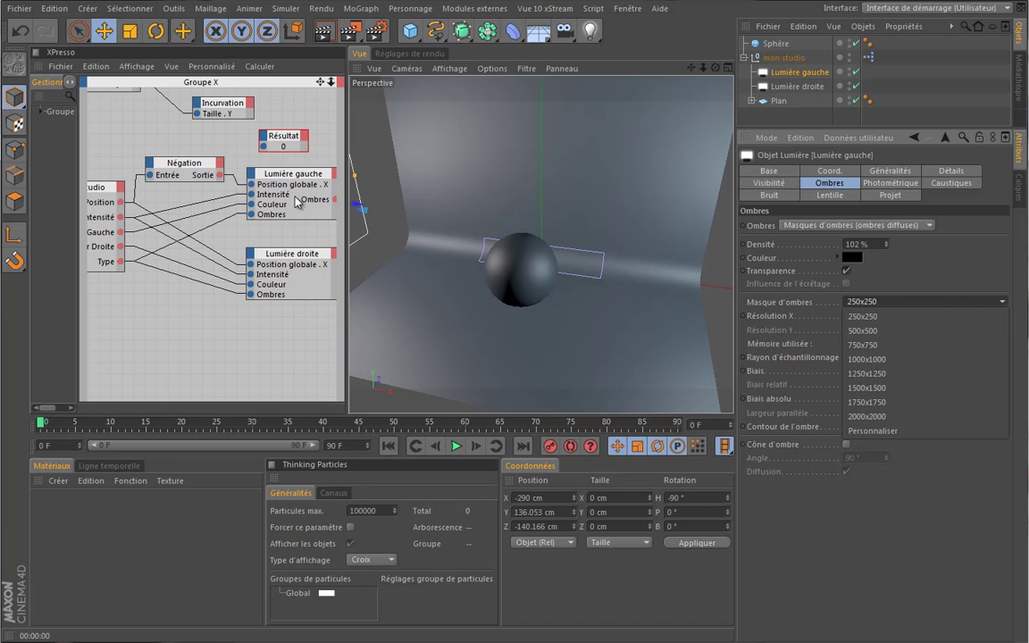
Try a Masque d'ombres input port on the Lumière gauche node in XPresso, then delete that port.
{"action": "left_click", "coordinate": [251, 176]}
{"action": "mouse_move", "coordinate": [356, 352]}
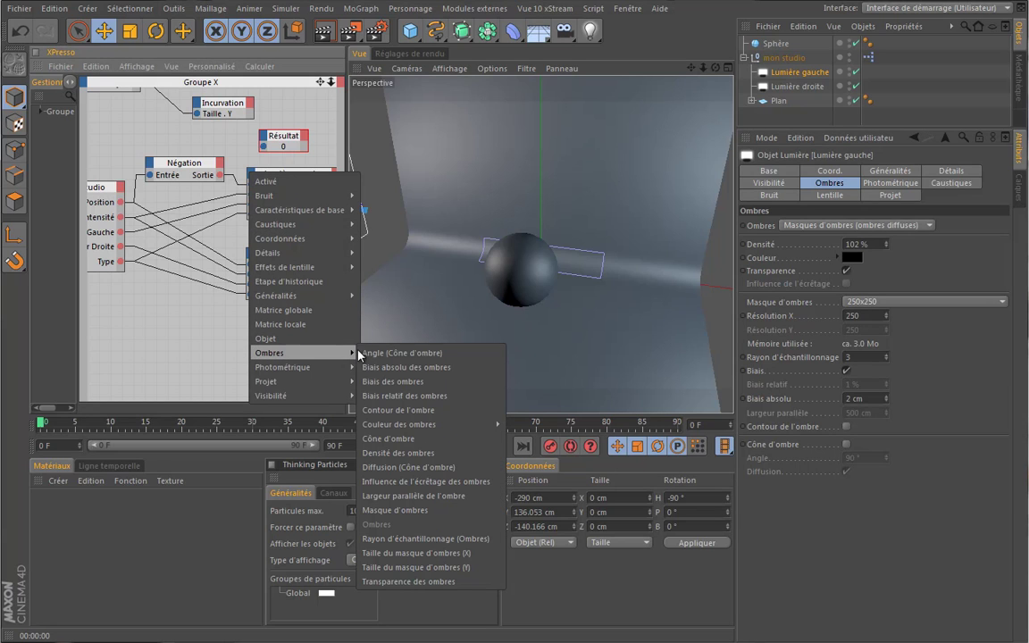
{"action": "mouse_move", "coordinate": [453, 428]}
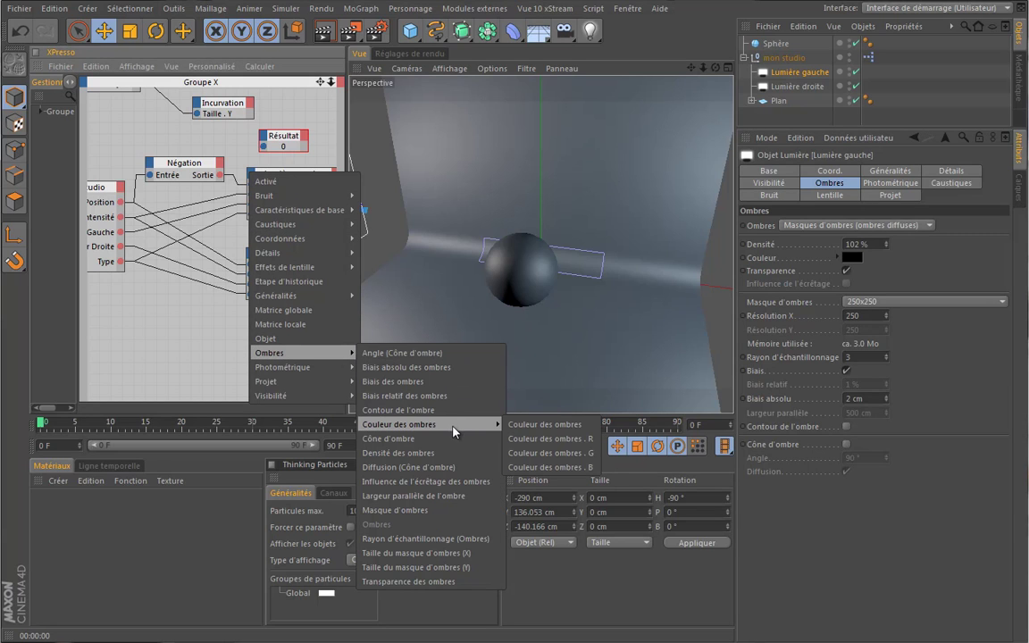
{"action": "left_click", "coordinate": [454, 513]}
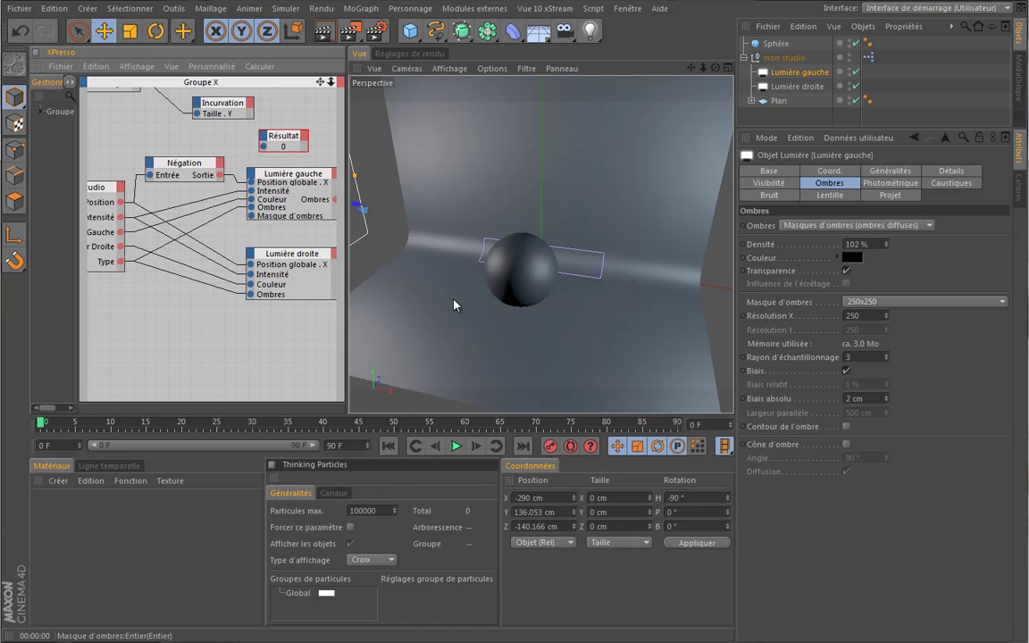
{"action": "left_click", "coordinate": [886, 303]}
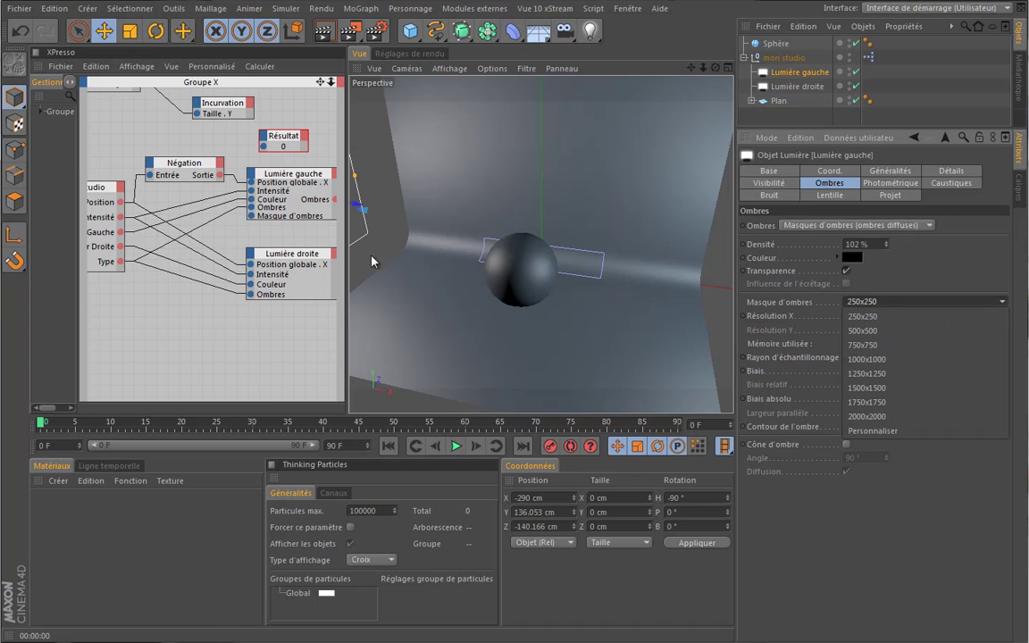
{"action": "right_click", "coordinate": [292, 219]}
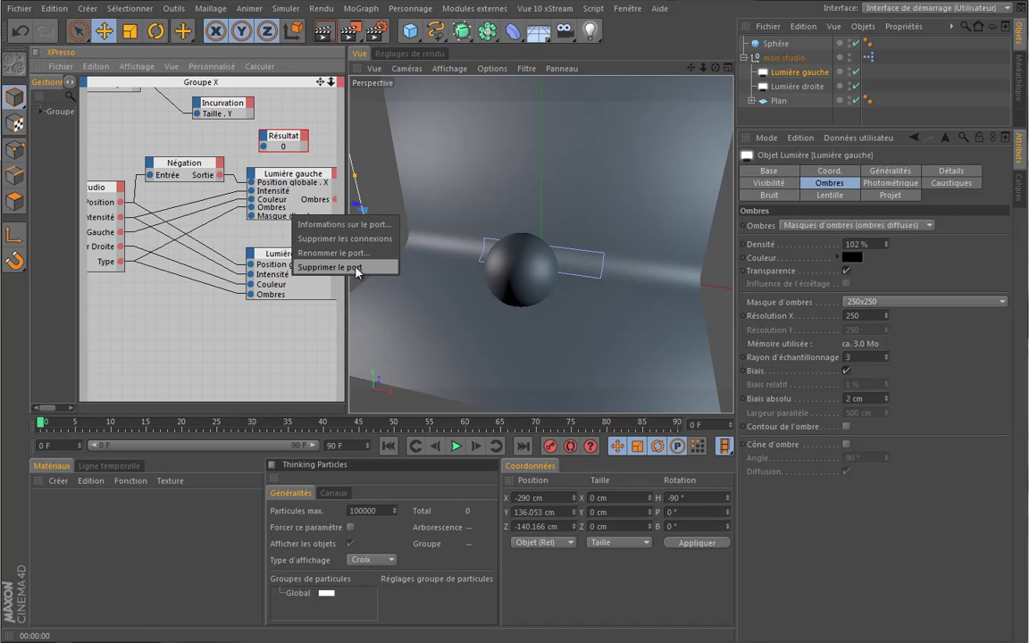
{"action": "left_click", "coordinate": [322, 247]}
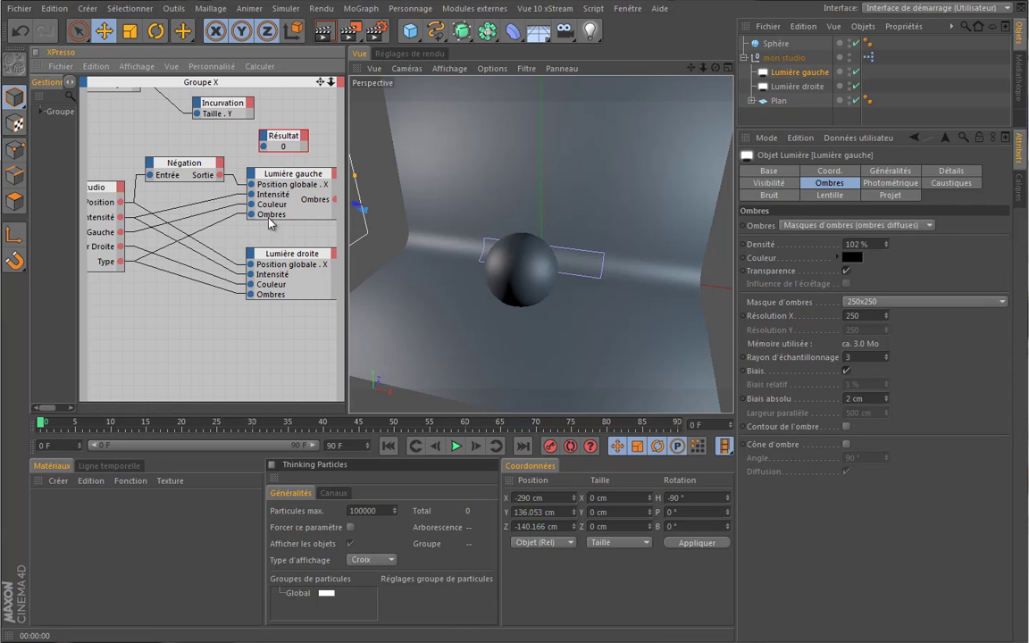
Set mon studio's lateral light Intensité to about 81 % and its shadow Densité to about 80 %.
{"action": "left_click", "coordinate": [484, 303]}
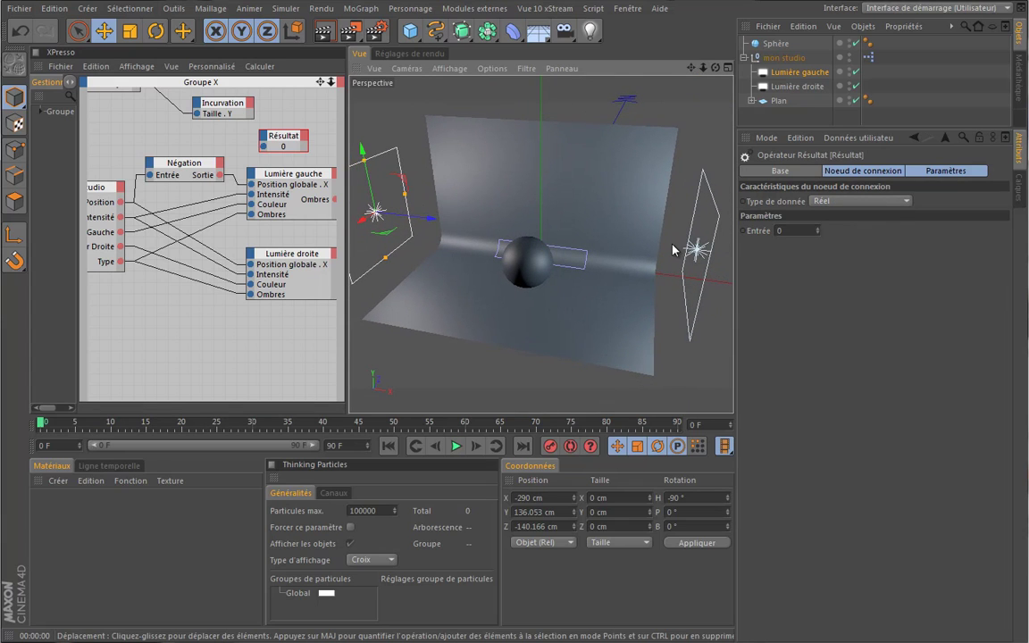
{"action": "left_click", "coordinate": [782, 74]}
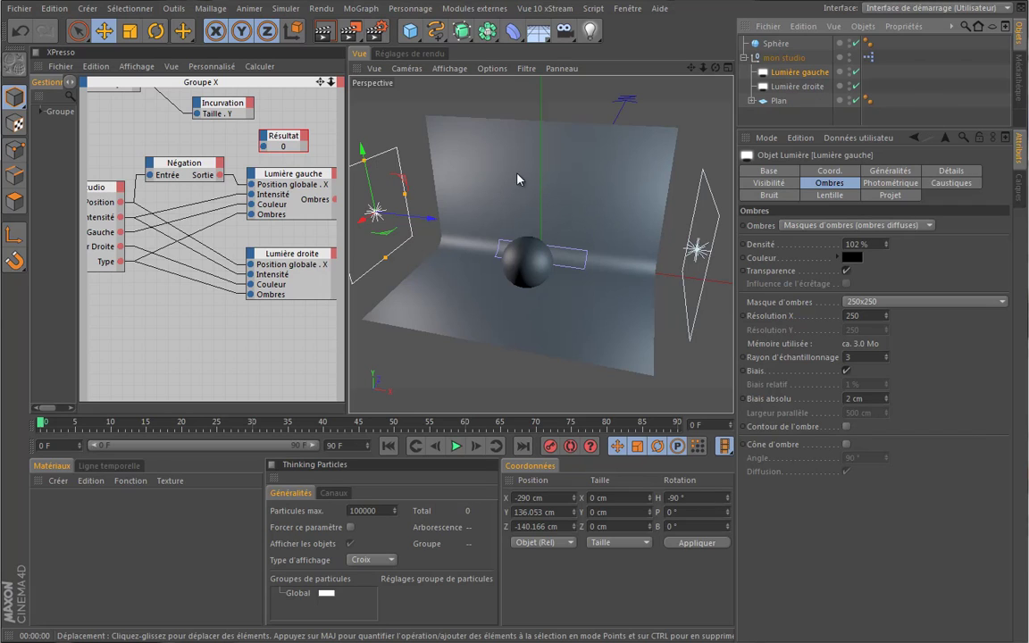
{"action": "left_click", "coordinate": [783, 57]}
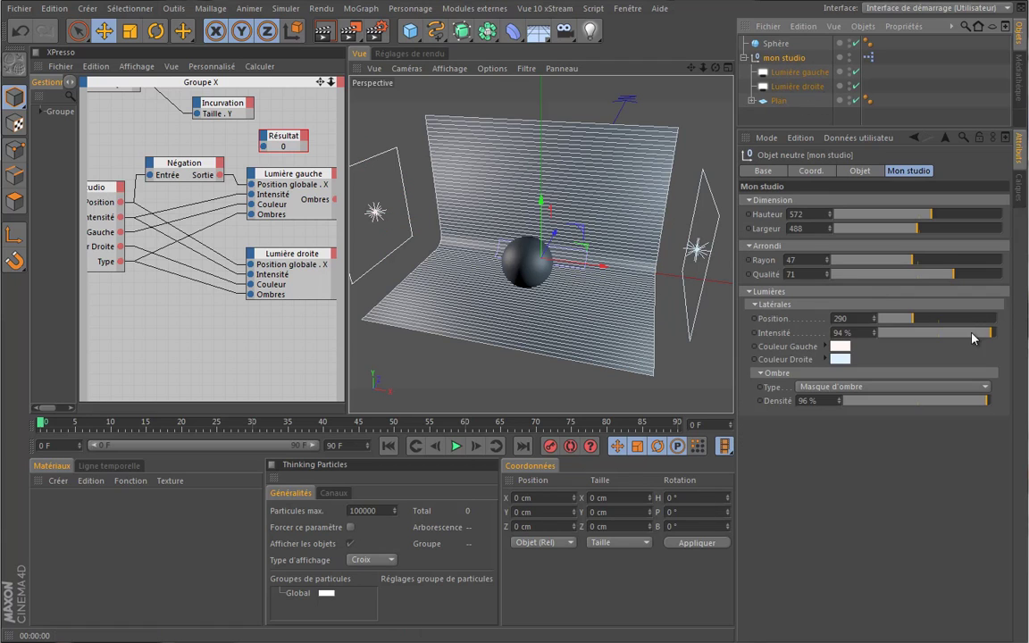
{"action": "left_click_drag", "start_coordinate": [988, 335], "coordinate": [951, 339]}
{"action": "left_click_drag", "start_coordinate": [968, 340], "coordinate": [975, 336]}
{"action": "left_click_drag", "start_coordinate": [984, 400], "coordinate": [962, 400]}
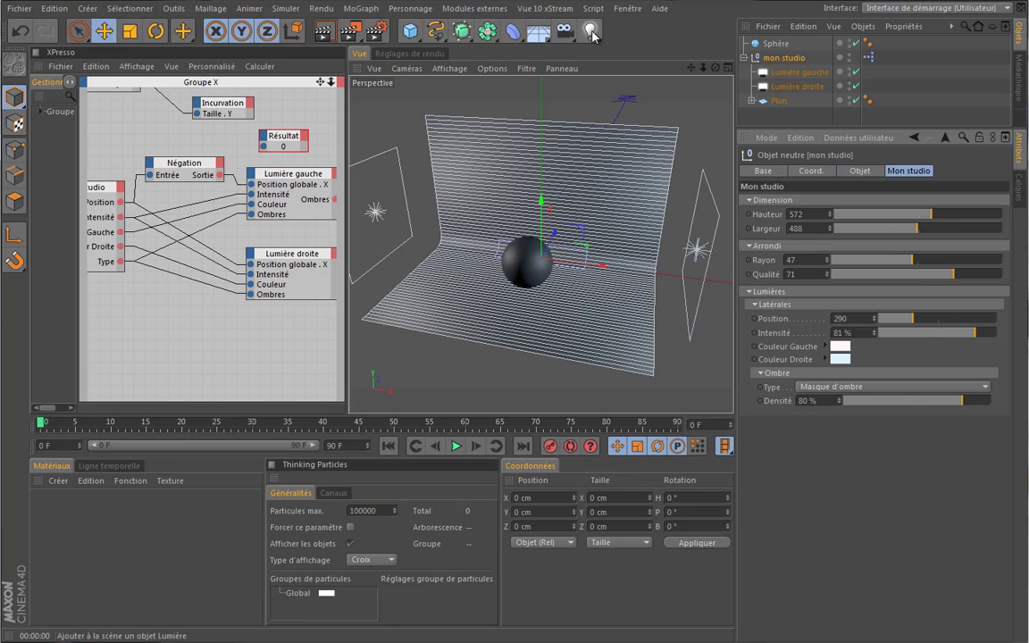
Add an area light to the scene and place it in front of the studio at about Y 240 cm, Z -396 cm.
{"action": "left_click_drag", "start_coordinate": [589, 30], "coordinate": [706, 81]}
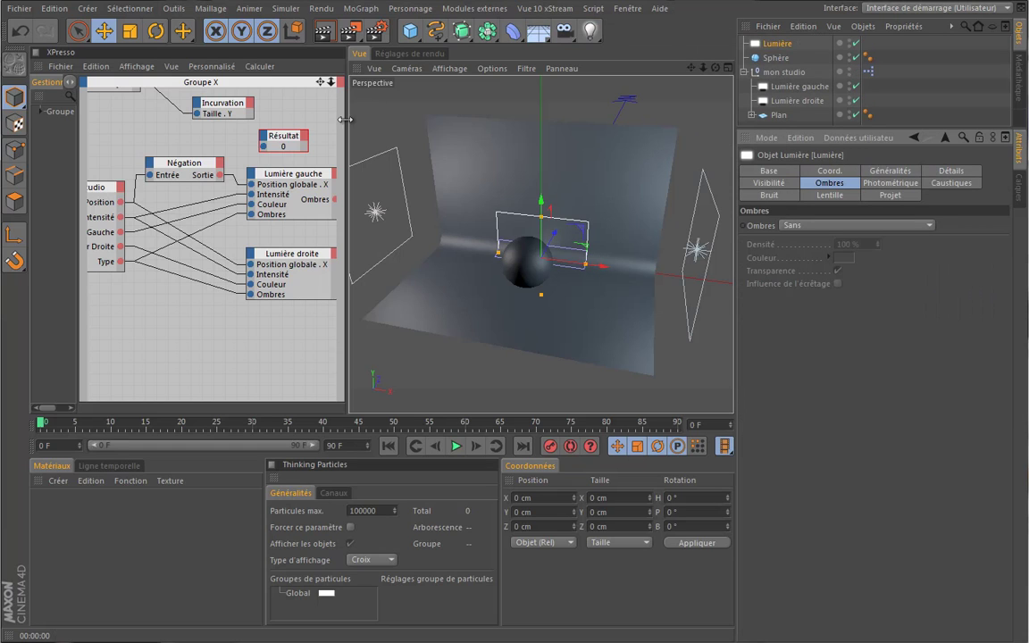
{"action": "left_click_drag", "start_coordinate": [347, 124], "coordinate": [319, 125]}
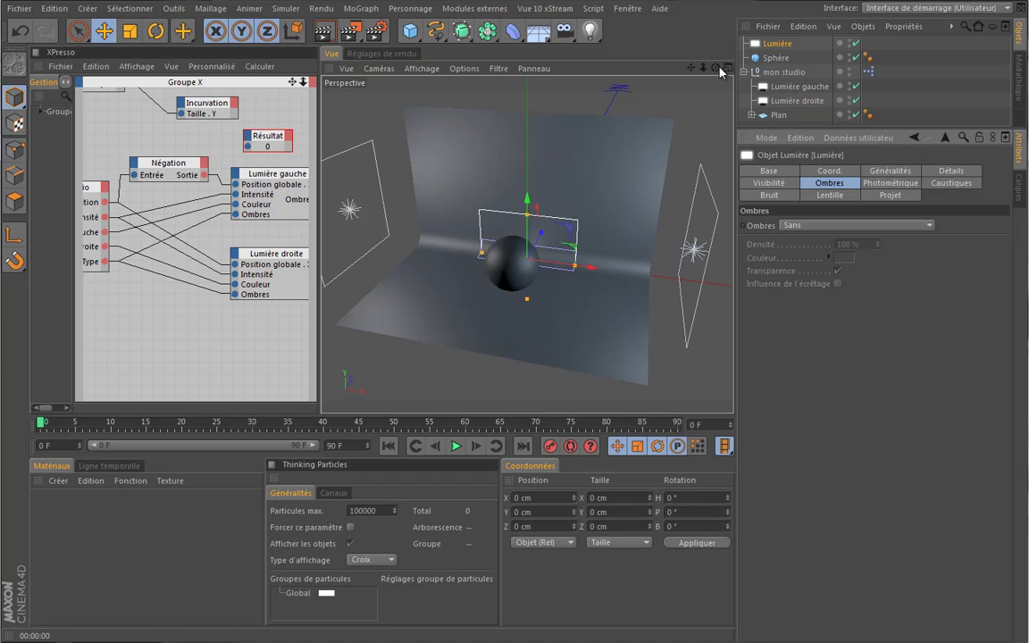
{"action": "left_click_drag", "start_coordinate": [715, 67], "coordinate": [403, 286]}
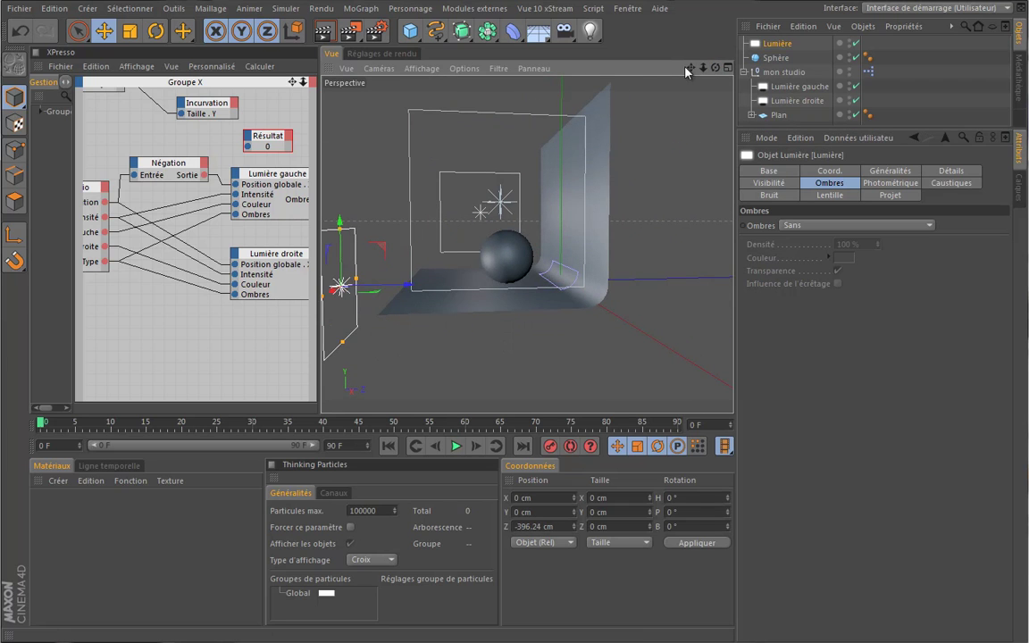
{"action": "left_click_drag", "start_coordinate": [688, 69], "coordinate": [493, 306]}
{"action": "left_click_drag", "start_coordinate": [408, 290], "coordinate": [406, 99]}
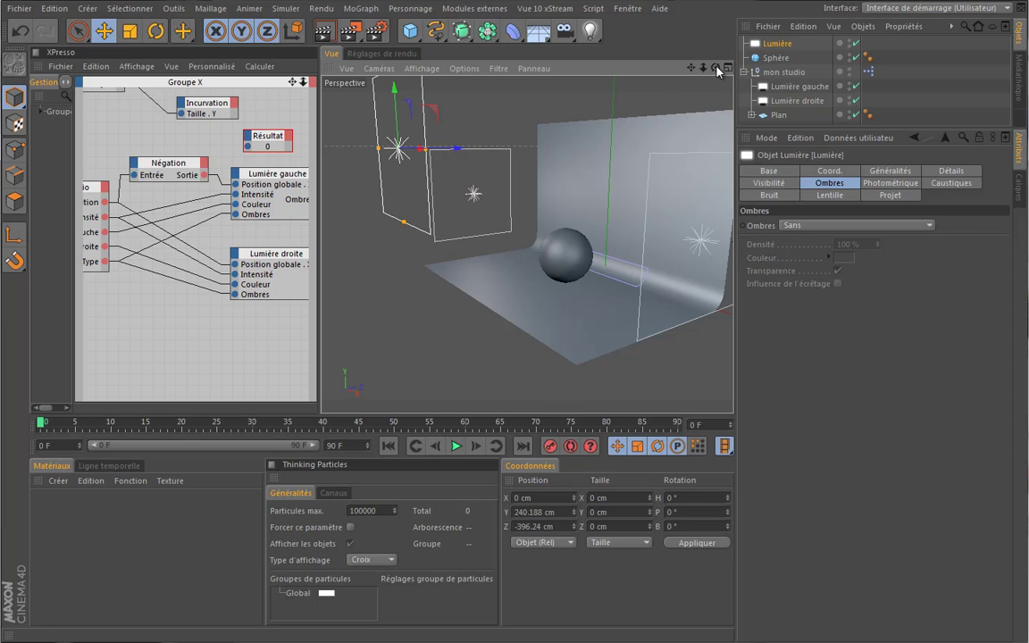
{"action": "left_click_drag", "start_coordinate": [500, 286], "coordinate": [487, 301], "text": "alt"}
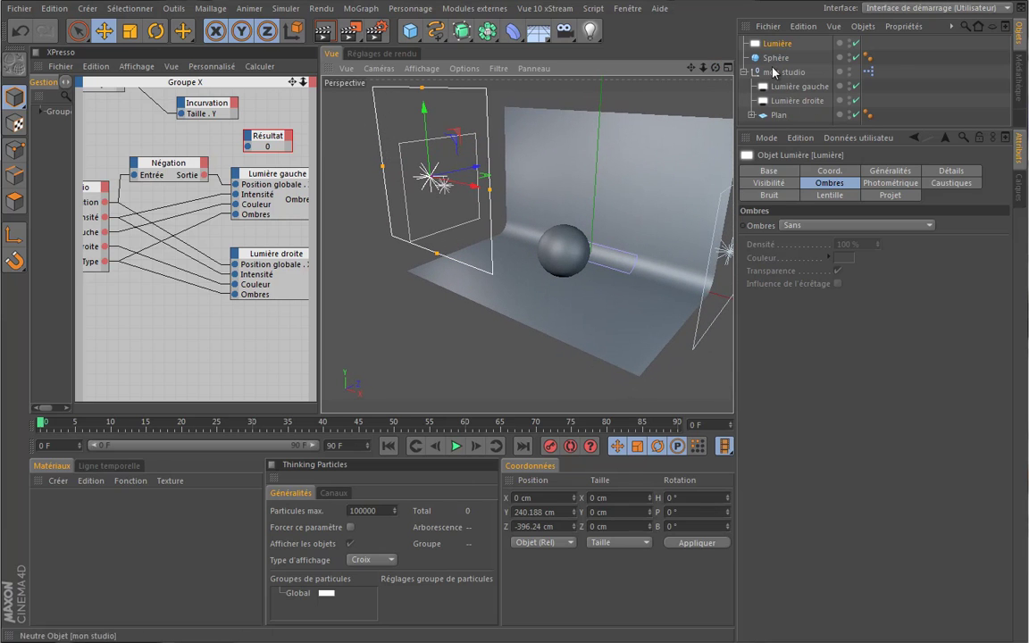
Add another mon studio node to the XPresso graph below the existing nodes and widen it.
{"action": "left_click", "coordinate": [867, 71]}
{"action": "left_click", "coordinate": [830, 75]}
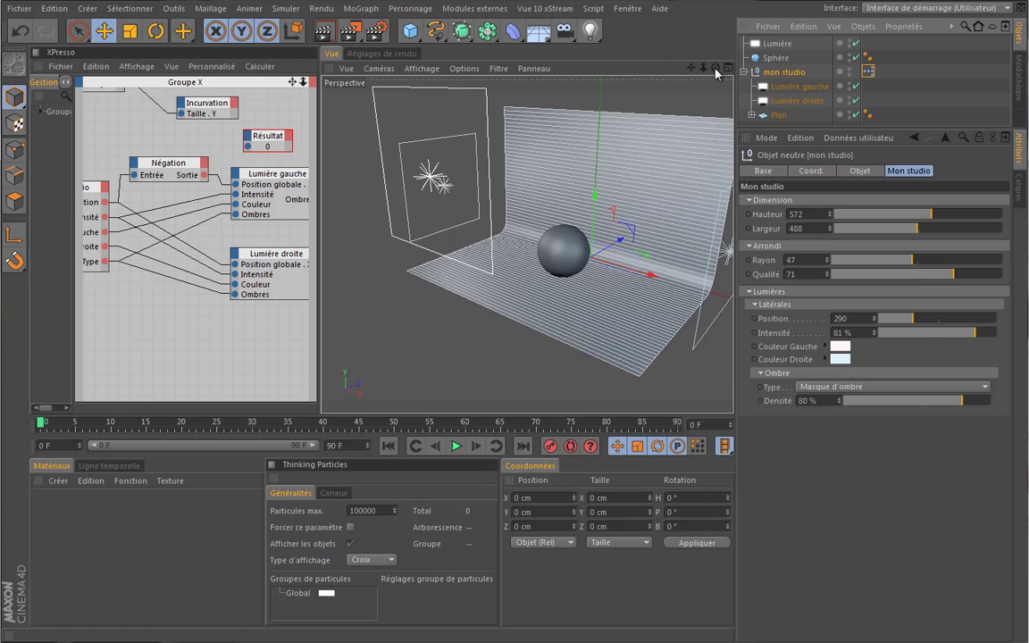
{"action": "mouse_move", "coordinate": [494, 285]}
{"action": "left_mouse_down", "text": "alt"}
{"action": "mouse_move", "coordinate": [487, 304]}
{"action": "mouse_move", "coordinate": [500, 294]}
{"action": "left_mouse_up", "text": "alt"}
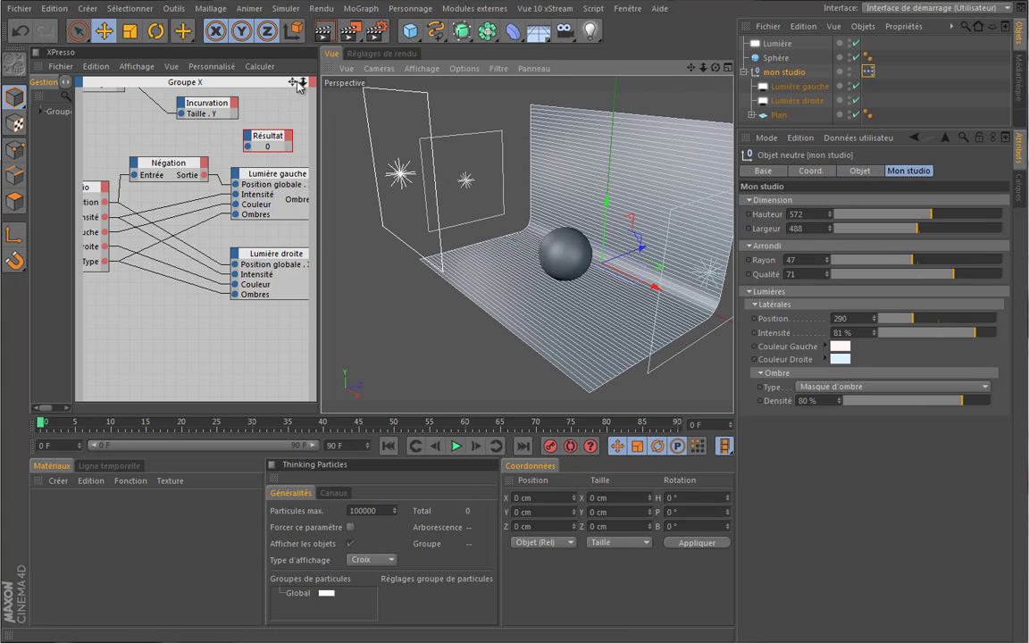
{"action": "left_click_drag", "start_coordinate": [319, 98], "coordinate": [419, 108]}
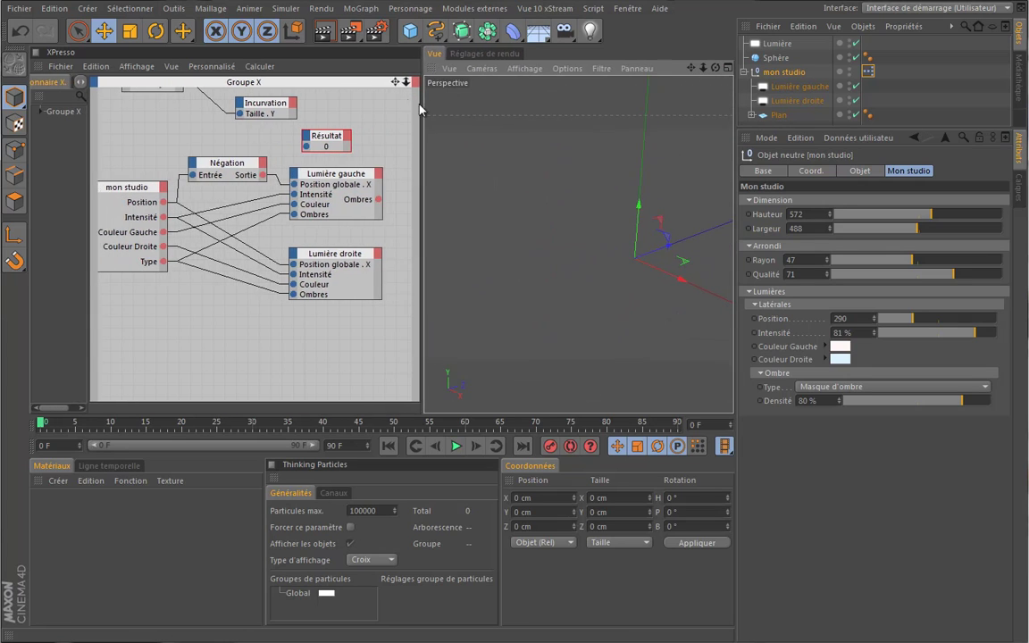
{"action": "scroll", "coordinate": [379, 266], "scroll_direction": "down", "scroll_amount": 5}
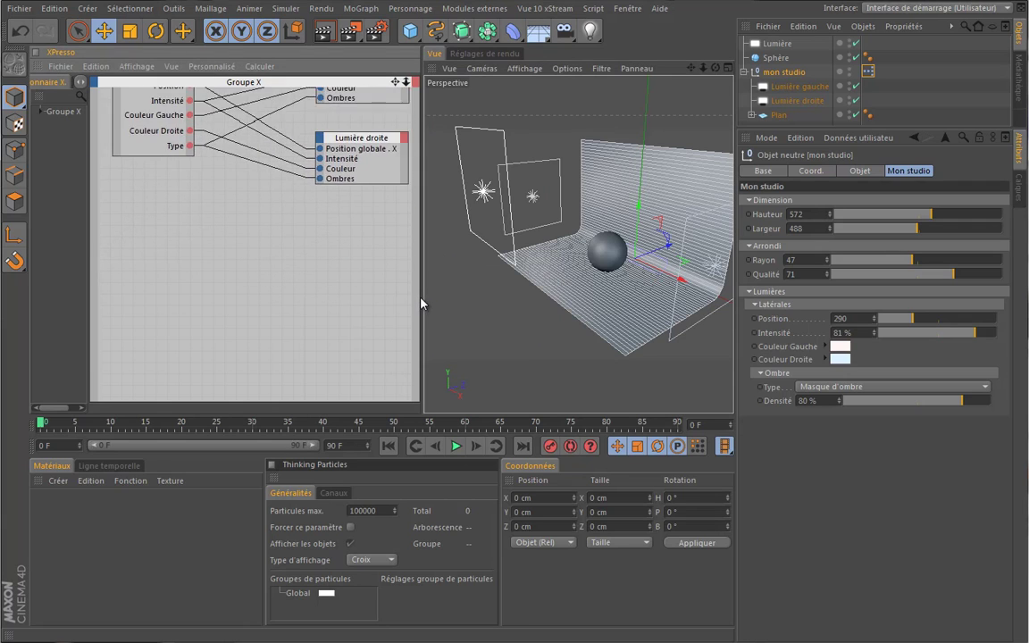
{"action": "scroll", "coordinate": [421, 303], "scroll_direction": "down", "scroll_amount": 3}
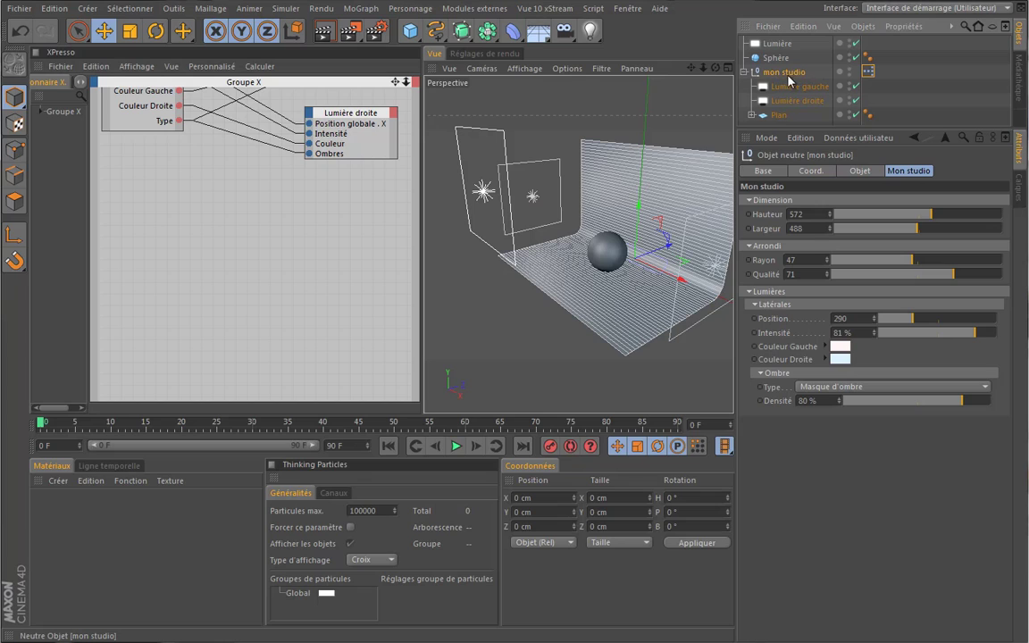
{"action": "left_click_drag", "start_coordinate": [789, 81], "coordinate": [141, 325]}
{"action": "left_click_drag", "start_coordinate": [153, 276], "coordinate": [196, 275]}
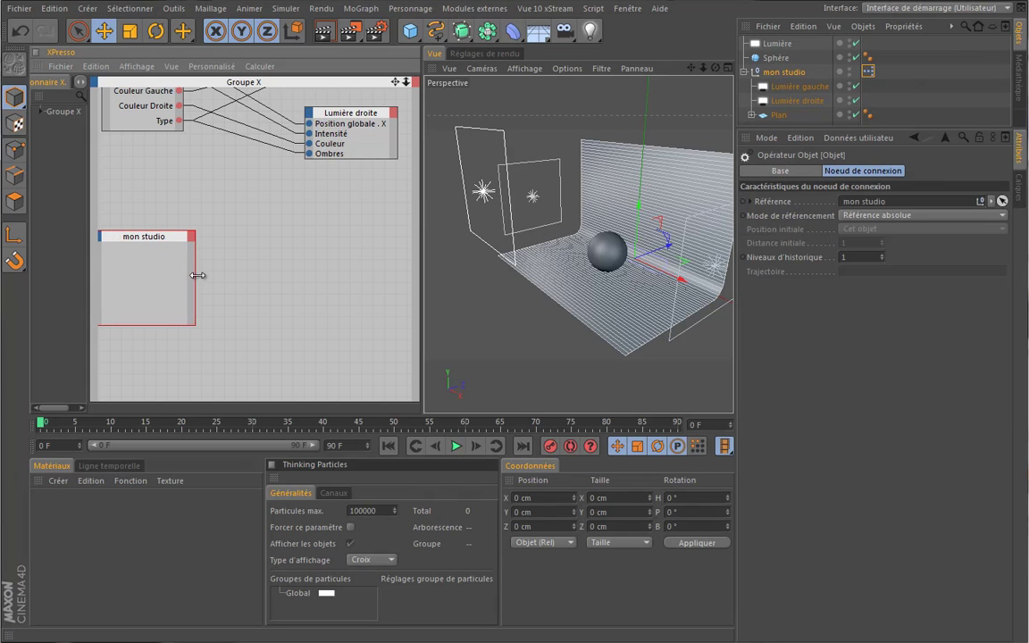
{"action": "left_click_drag", "start_coordinate": [165, 237], "coordinate": [178, 214]}
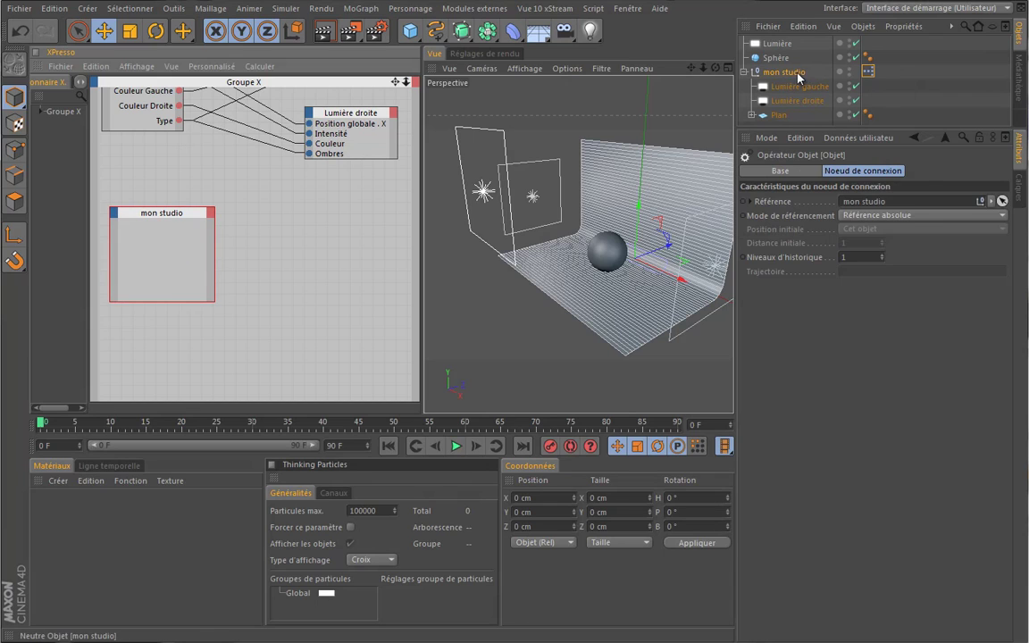
In mon studio's user data manager, add a group named Principale under Lumières.
{"action": "left_click", "coordinate": [797, 74]}
{"action": "left_click", "coordinate": [857, 137]}
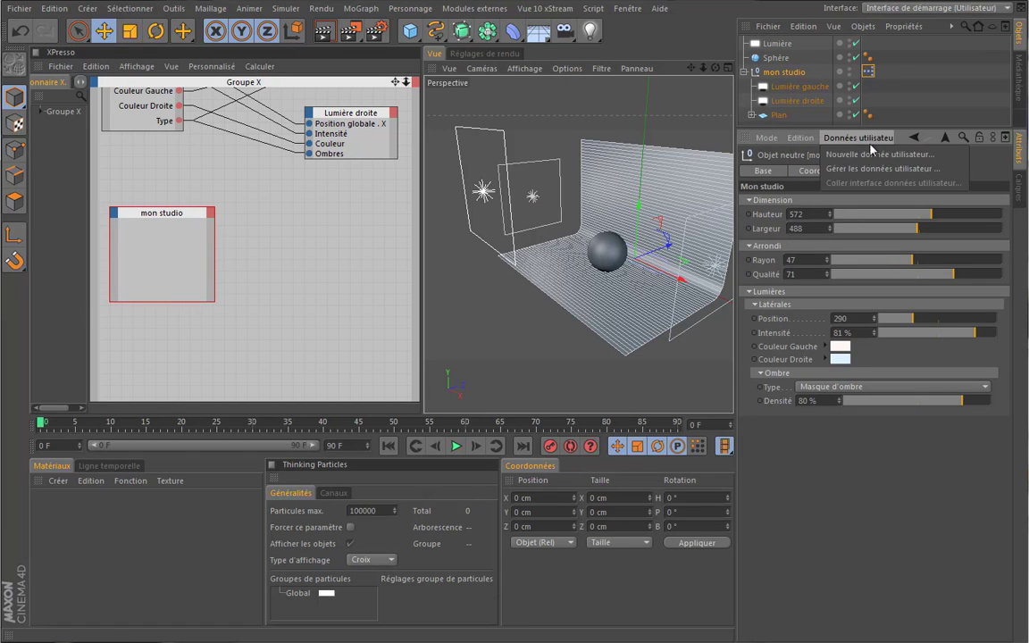
{"action": "left_click", "coordinate": [882, 168]}
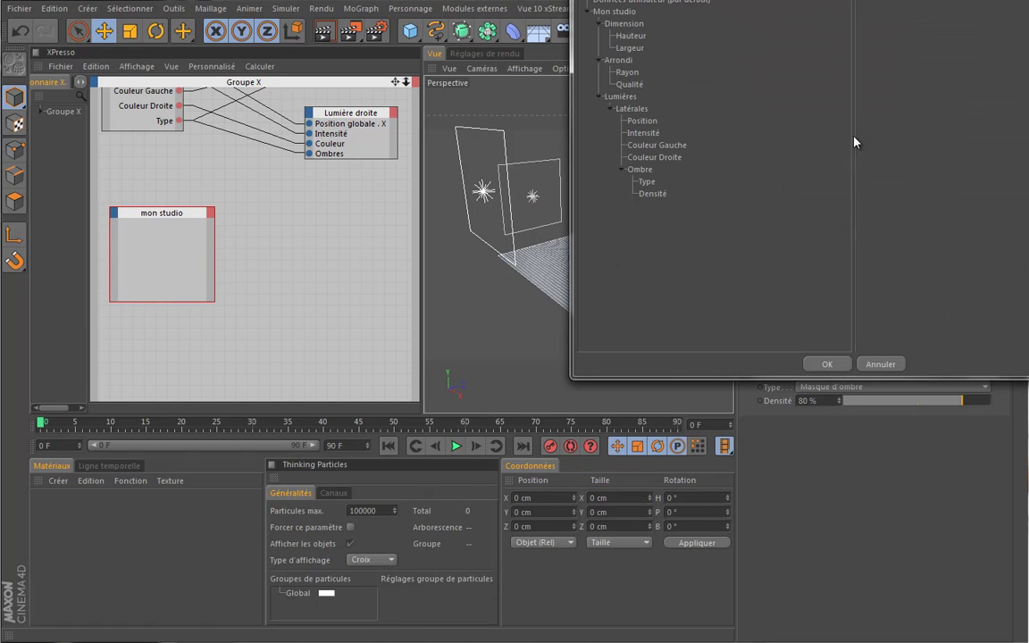
{"action": "left_click", "coordinate": [623, 168]}
{"action": "left_click", "coordinate": [620, 98]}
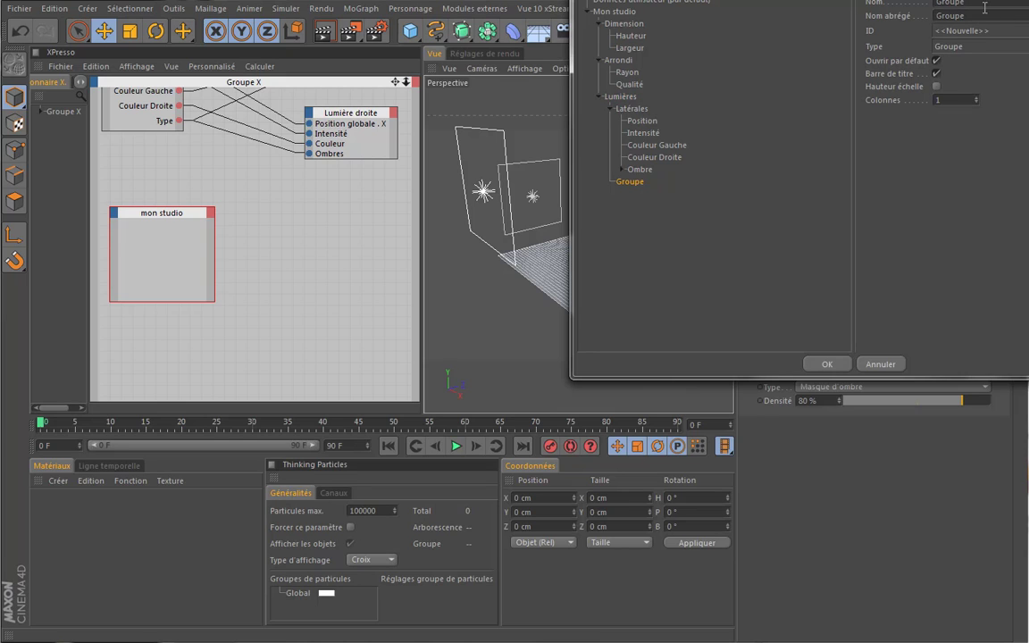
{"action": "left_click_drag", "start_coordinate": [984, 8], "coordinate": [867, 5]}
{"action": "type", "text": "Principal"}
{"action": "key", "text": "Tab"}
Copy the lateral Intensité and Couleur Gauche parameters and the Ombre group into Principale, and expand the copied group.
{"action": "left_click", "coordinate": [644, 133]}
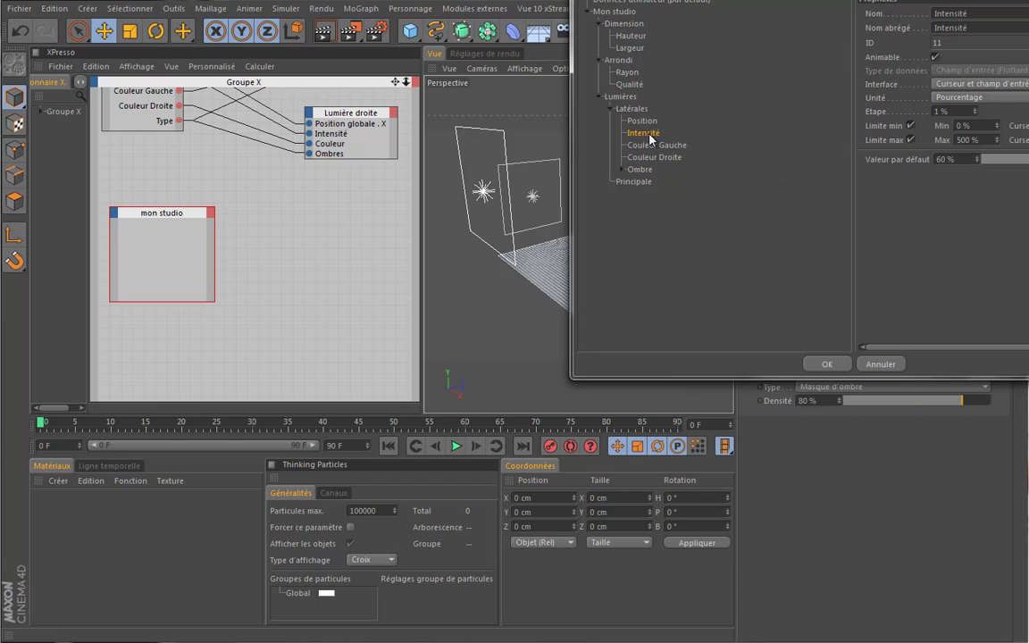
{"action": "left_click_drag", "start_coordinate": [662, 181], "coordinate": [666, 215], "text": "ctrl"}
{"action": "left_click", "coordinate": [674, 146]}
{"action": "left_click", "coordinate": [663, 174]}
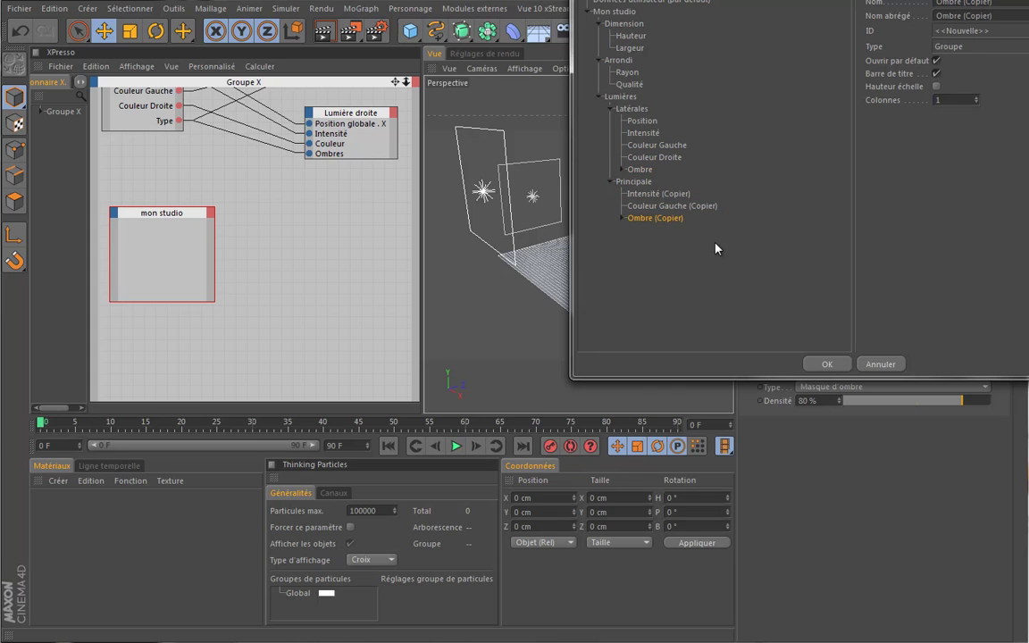
{"action": "left_click", "coordinate": [623, 219]}
Rename the Intensité (Copier) parameter in Principale to Intensité.
{"action": "left_click", "coordinate": [659, 194]}
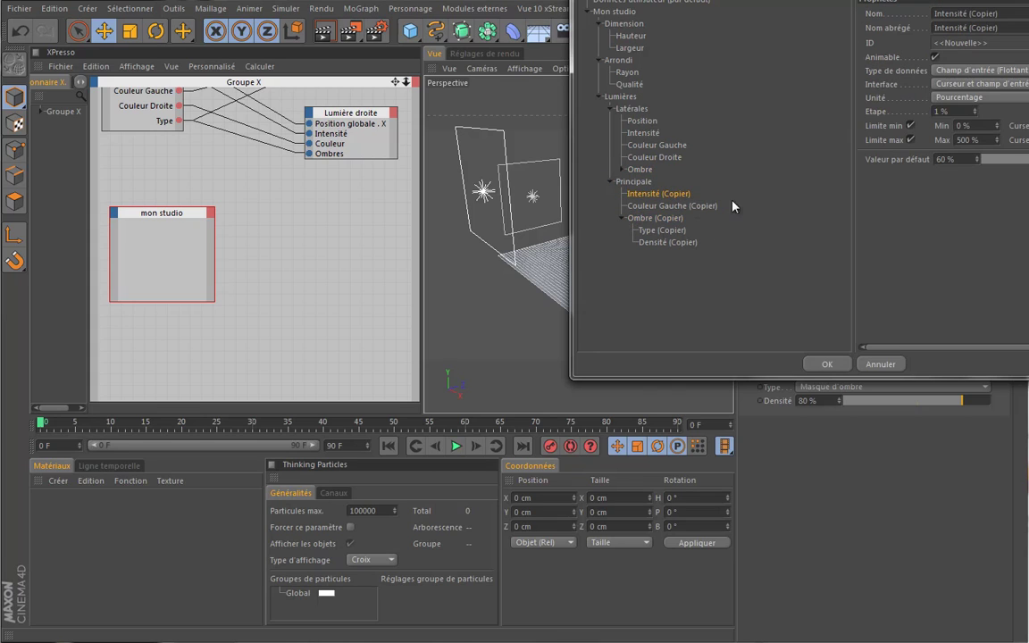
{"action": "left_click", "coordinate": [968, 12]}
{"action": "key", "text": "Delete"}
{"action": "key", "text": "Delete"}
{"action": "key", "text": "Delete"}
{"action": "key", "text": "Delete"}
{"action": "key", "text": "Delete"}
{"action": "key", "text": "Delete"}
{"action": "key", "text": "Delete"}
{"action": "key", "text": "Delete"}
{"action": "key", "text": "Delete"}
{"action": "key", "text": "Tab"}
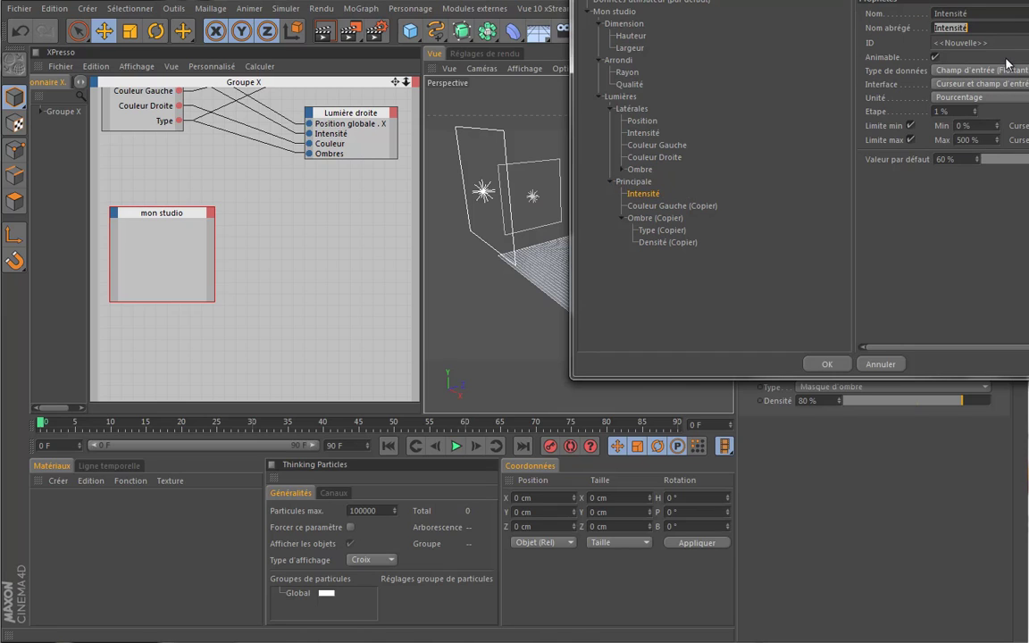
Rename the Couleur Gauche (Copier) parameter in Principale to Couleur.
{"action": "left_click", "coordinate": [661, 206]}
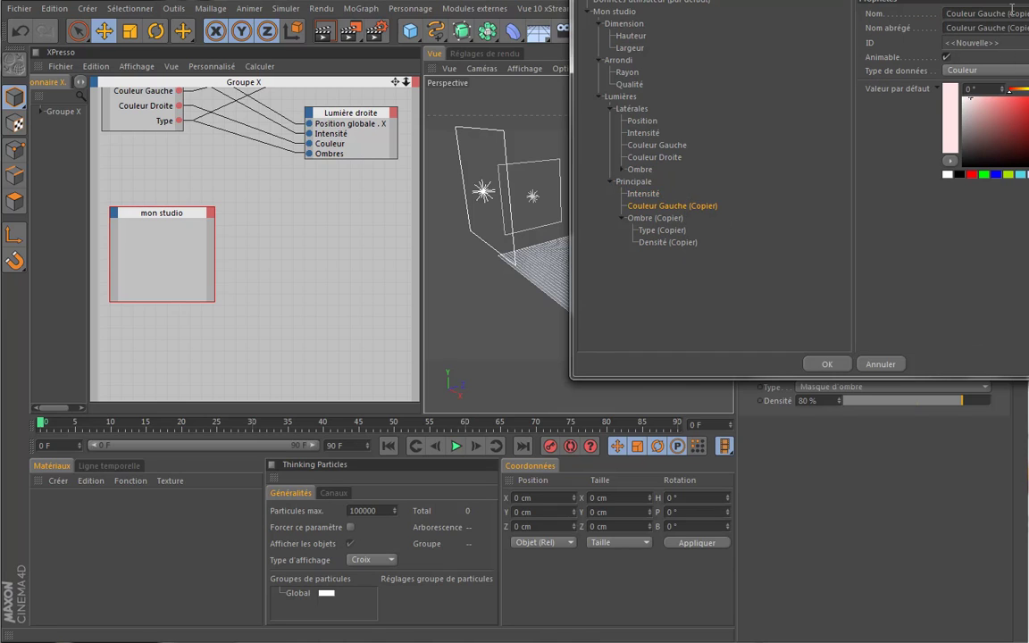
{"action": "left_click", "coordinate": [976, 14]}
{"action": "key", "text": "Delete"}
{"action": "key", "text": "Delete"}
{"action": "key", "text": "Delete"}
{"action": "key", "text": "Delete"}
{"action": "key", "text": "Delete"}
{"action": "key", "text": "Delete"}
{"action": "key", "text": "Delete"}
{"action": "key", "text": "Delete"}
{"action": "key", "text": "Delete"}
{"action": "key", "text": "Delete"}
{"action": "key", "text": "Delete"}
{"action": "key", "text": "Delete"}
{"action": "key", "text": "Delete"}
{"action": "key", "text": "Delete"}
{"action": "key", "text": "Delete"}
{"action": "key", "text": "Delete"}
Rename the Ombre (Copier) group in Principale to Ombre.
{"action": "left_click", "coordinate": [659, 218]}
{"action": "left_click", "coordinate": [961, 2]}
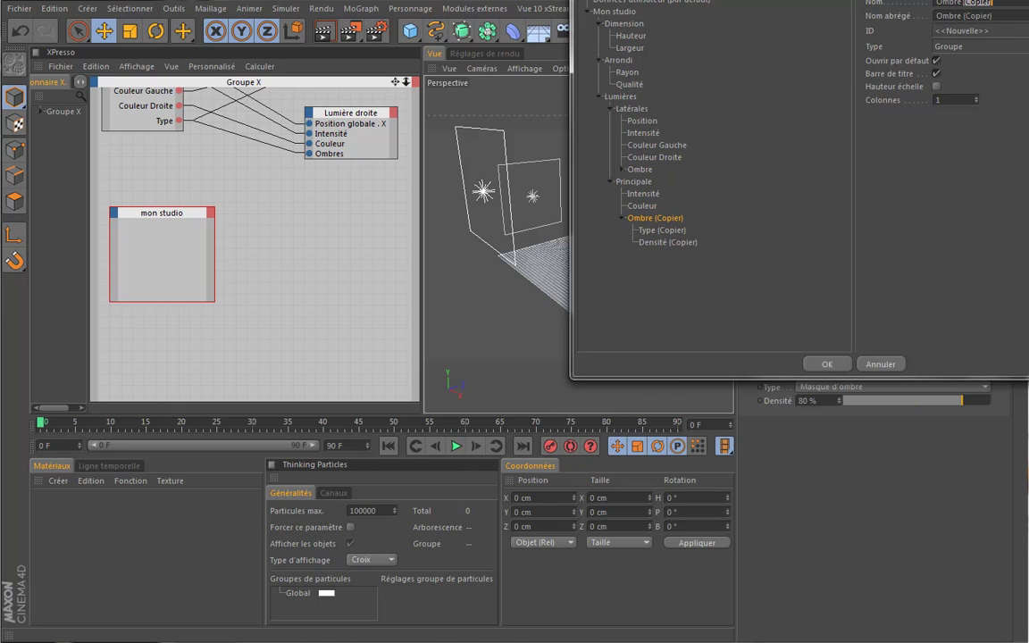
{"action": "key", "text": "Delete"}
{"action": "key", "text": "Delete"}
{"action": "key", "text": "Delete"}
{"action": "key", "text": "Delete"}
{"action": "key", "text": "Delete"}
{"action": "key", "text": "Delete"}
{"action": "key", "text": "Delete"}
{"action": "key", "text": "Delete"}
{"action": "key", "text": "Delete"}
Rename the Type (Copier) parameter in the Principale Ombre group to Type.
{"action": "left_click", "coordinate": [663, 231]}
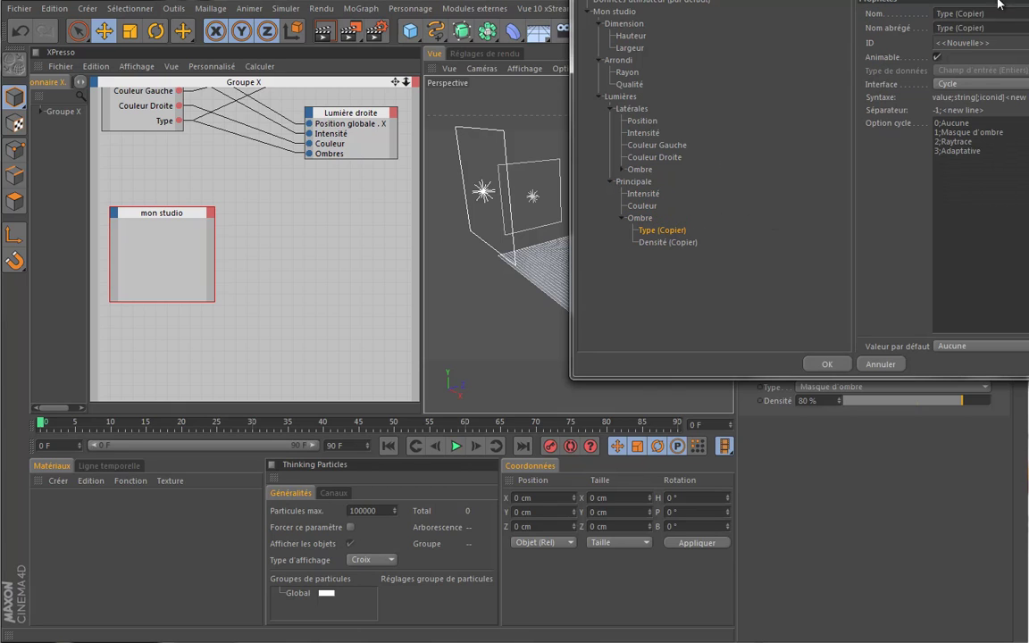
{"action": "left_click", "coordinate": [954, 12]}
{"action": "key", "text": "Delete"}
{"action": "key", "text": "Delete"}
{"action": "key", "text": "Delete"}
{"action": "key", "text": "Delete"}
{"action": "key", "text": "Delete"}
{"action": "key", "text": "Delete"}
{"action": "key", "text": "Delete"}
{"action": "key", "text": "Delete"}
{"action": "key", "text": "Delete"}
Rename the Densité (Copier) parameter in the Principale Ombre group to Densitée.
{"action": "left_click", "coordinate": [672, 242]}
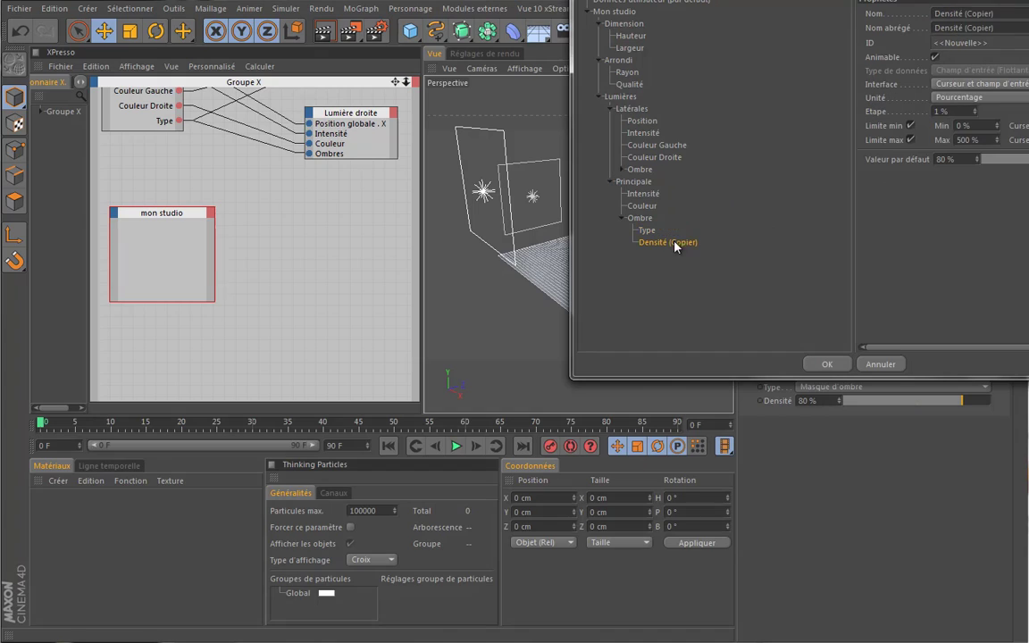
{"action": "left_click", "coordinate": [962, 13]}
{"action": "key", "text": "Delete"}
{"action": "key", "text": "Delete"}
{"action": "key", "text": "Delete"}
{"action": "key", "text": "Delete"}
{"action": "key", "text": "Delete"}
{"action": "key", "text": "Delete"}
{"action": "key", "text": "Delete"}
{"action": "key", "text": "Delete"}
{"action": "key", "text": "Delete"}
{"action": "type", "text": "e"}
{"action": "key", "text": "Tab"}
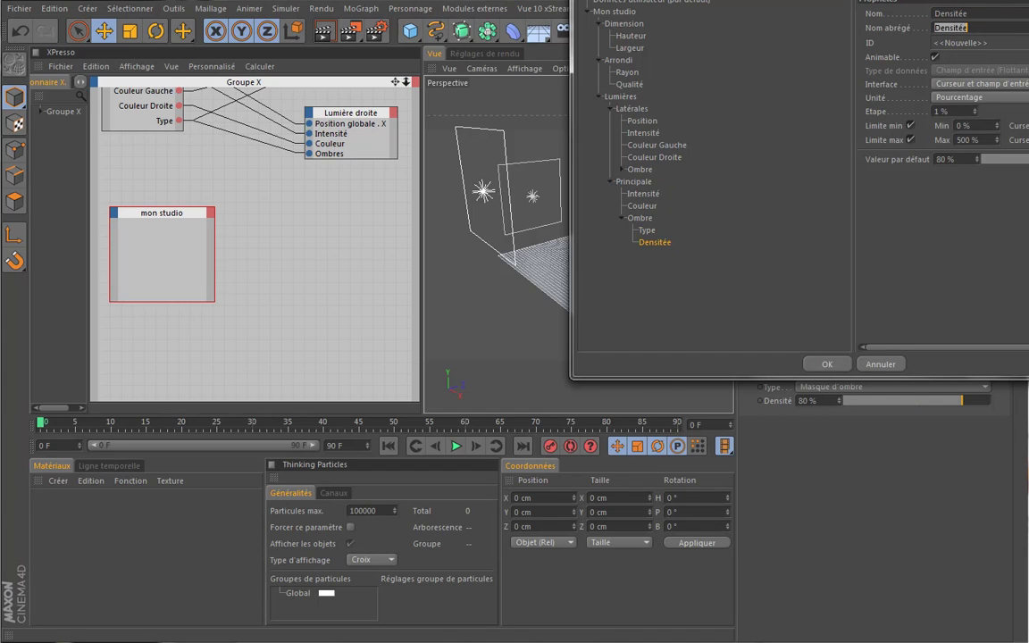
Rename the Principale Intensité parameter to Intensitée and apply the user data changes to mon studio.
{"action": "left_click", "coordinate": [650, 194]}
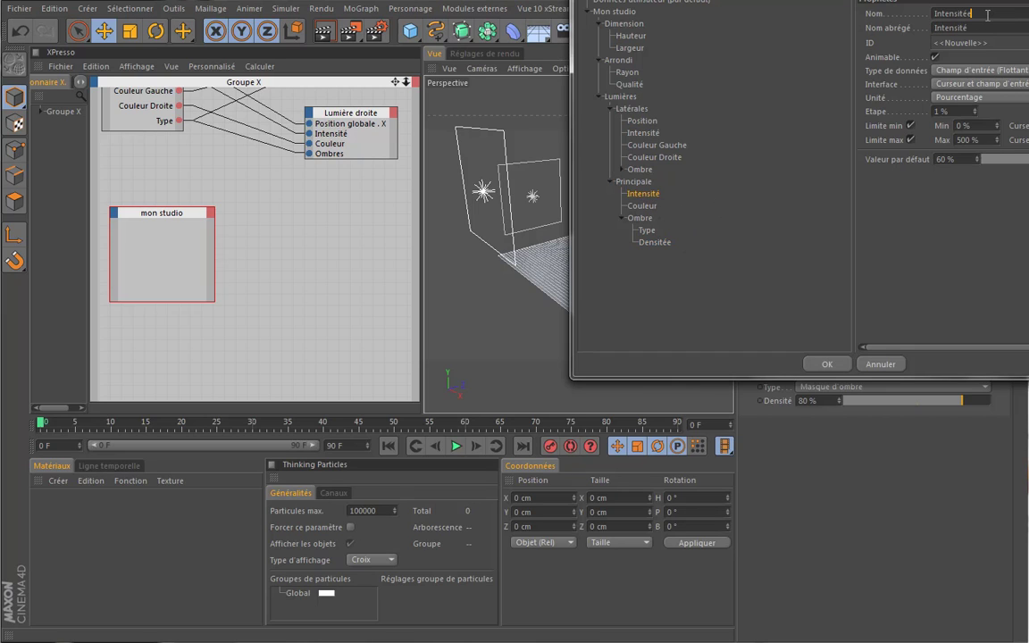
{"action": "type", "text": "e"}
{"action": "key", "text": "Tab"}
{"action": "left_click_drag", "start_coordinate": [897, 2], "coordinate": [722, 142]}
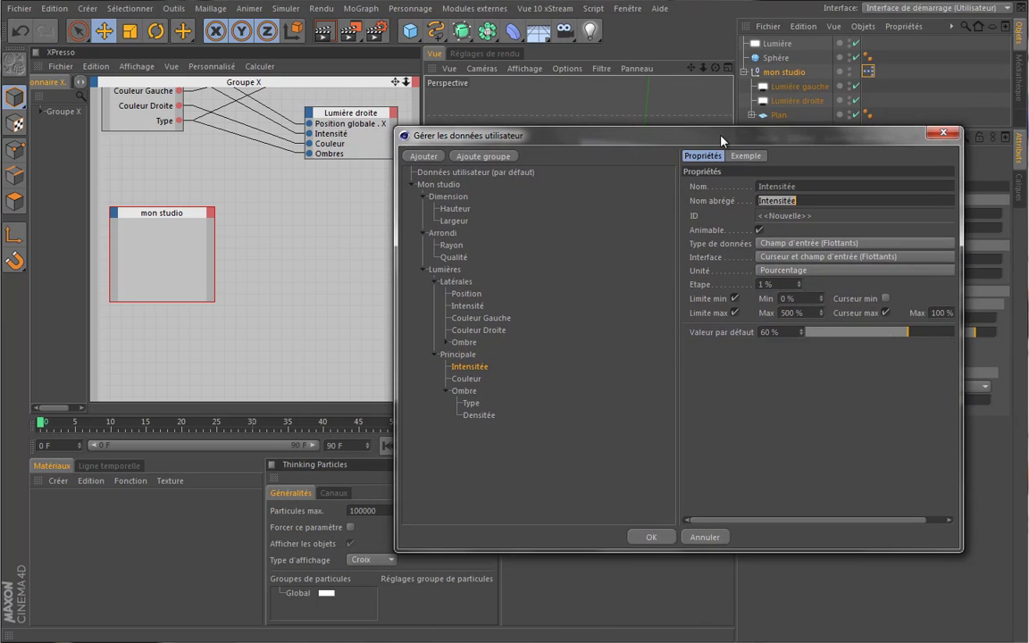
{"action": "left_click", "coordinate": [468, 378]}
{"action": "left_click", "coordinate": [465, 391]}
{"action": "left_click", "coordinate": [471, 367]}
{"action": "left_click", "coordinate": [651, 536]}
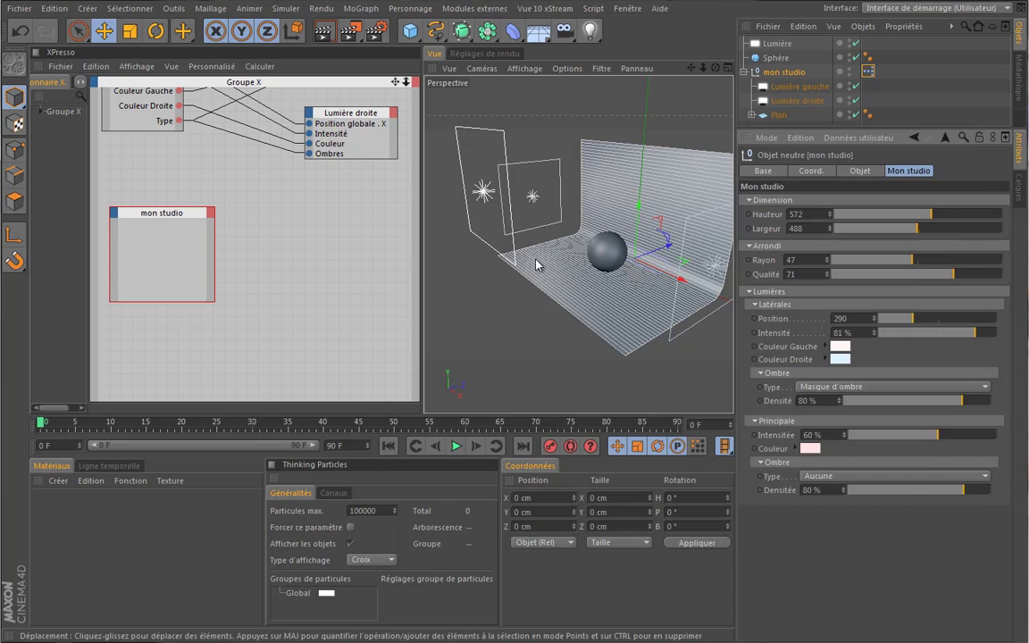
Collapse the Latérales controls and set the default value of mon studio's Principale Intensitée parameter to 100 % in the user data manager.
{"action": "left_click", "coordinate": [755, 303]}
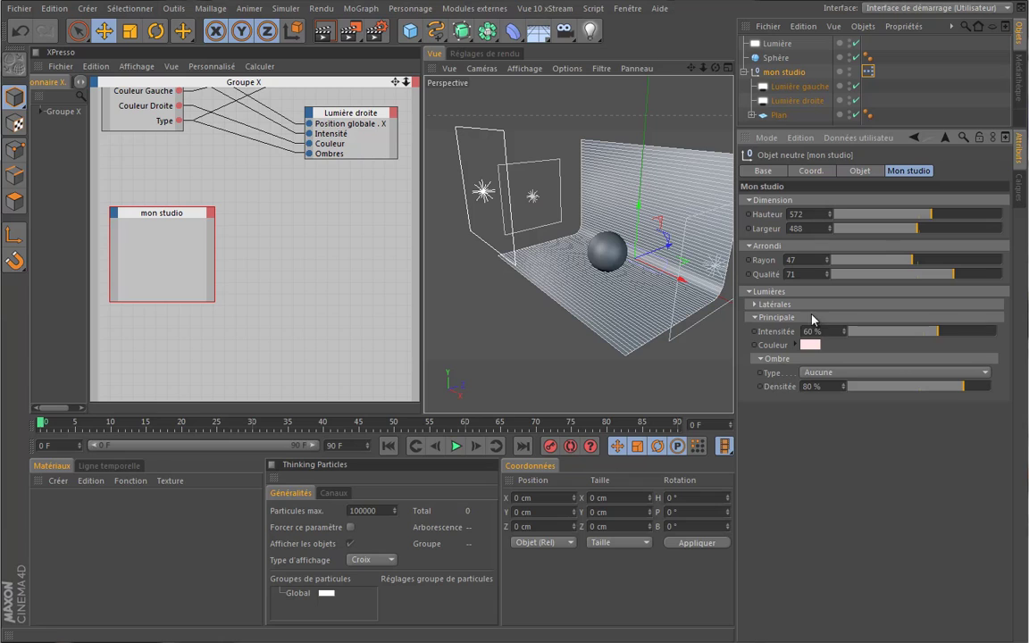
{"action": "left_click", "coordinate": [183, 216]}
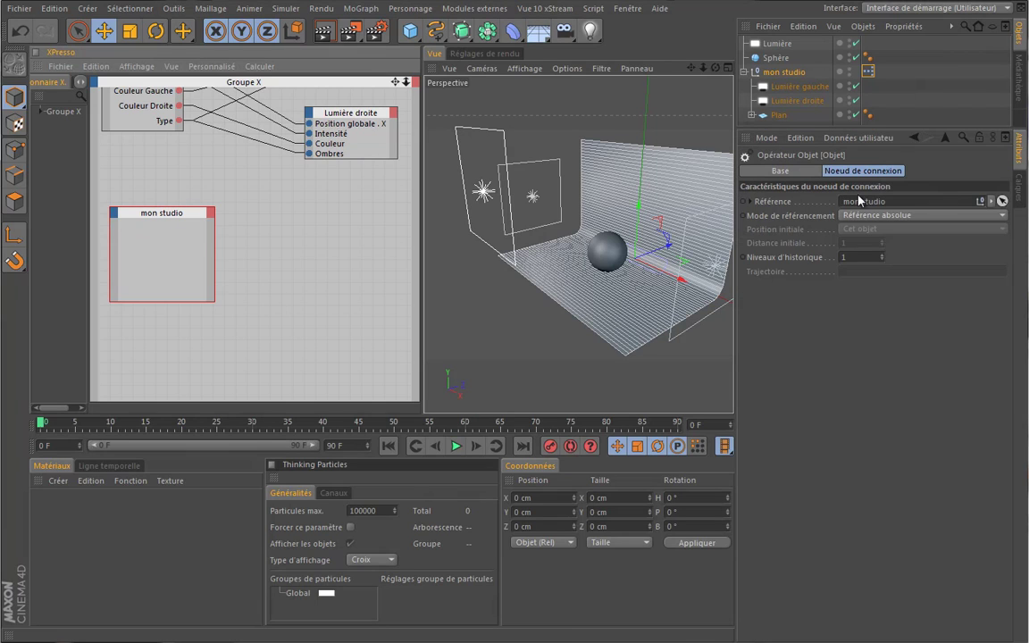
{"action": "left_click", "coordinate": [783, 72]}
{"action": "left_click", "coordinate": [857, 137]}
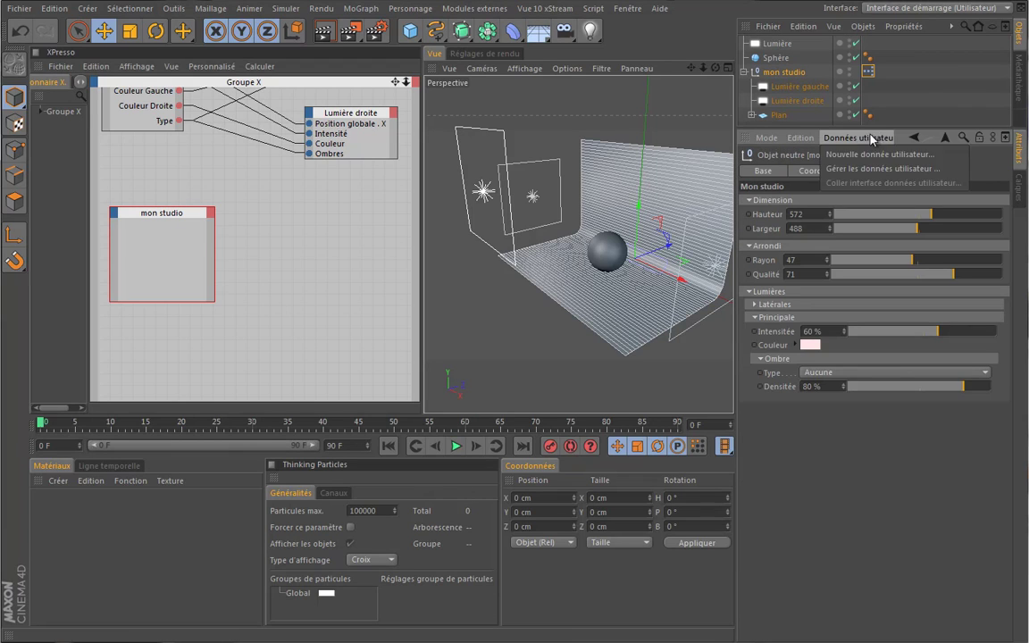
{"action": "left_click", "coordinate": [879, 167]}
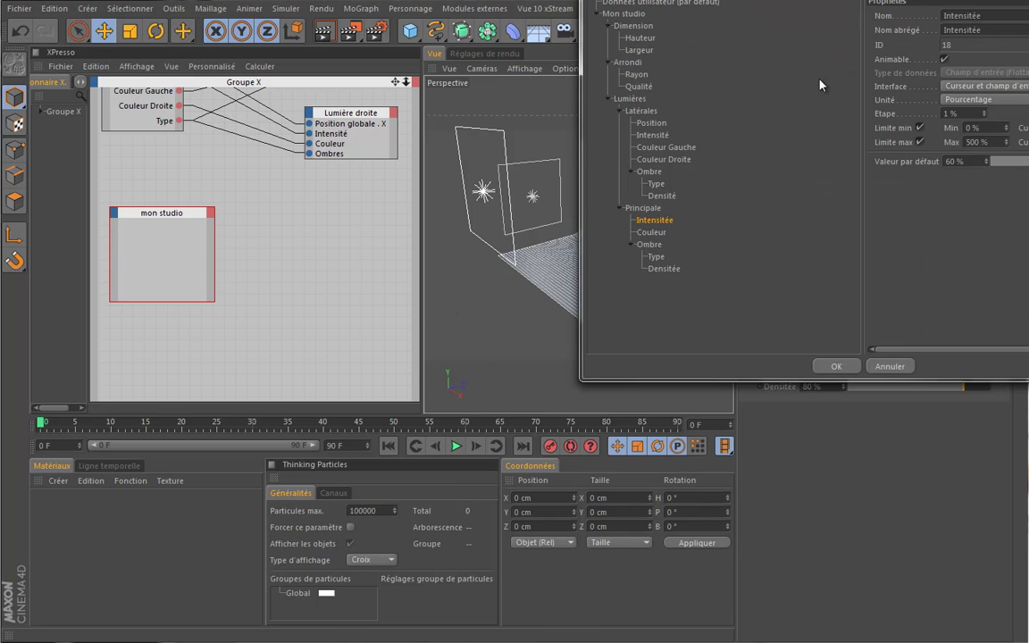
{"action": "double_click", "coordinate": [737, 261]}
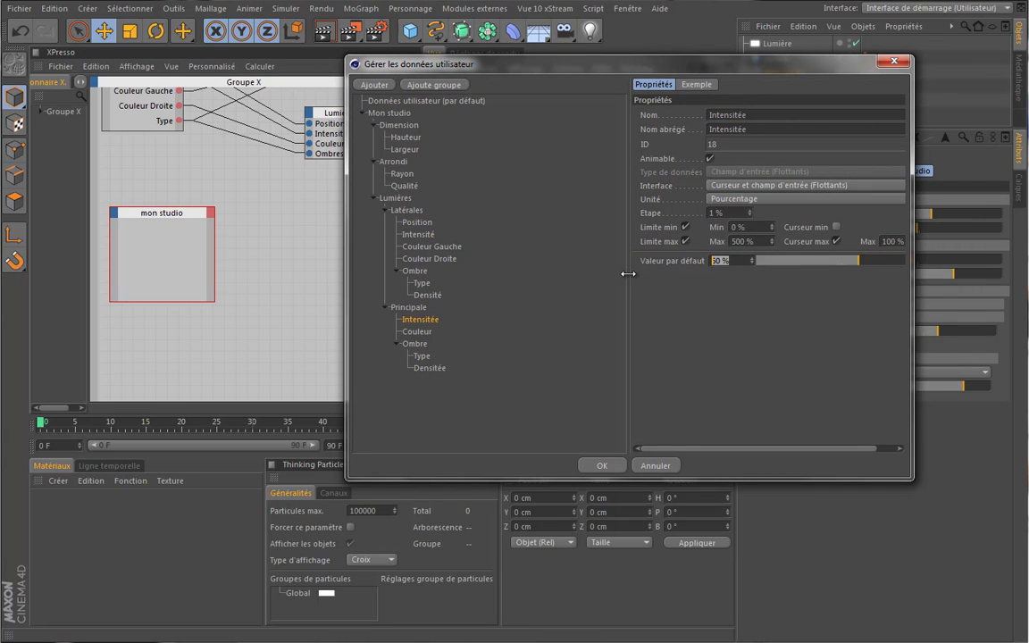
{"action": "type", "text": "100"}
{"action": "key", "text": "Return"}
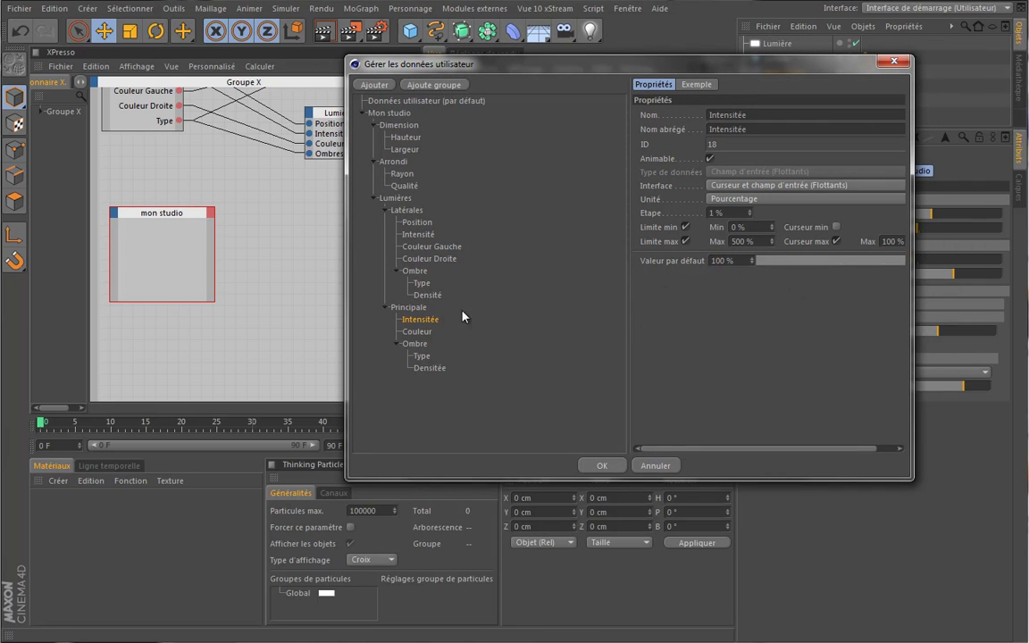
Set the default value of the Principale shadow Type to Masque d'ombre and apply the user data changes.
{"action": "left_click", "coordinate": [425, 333]}
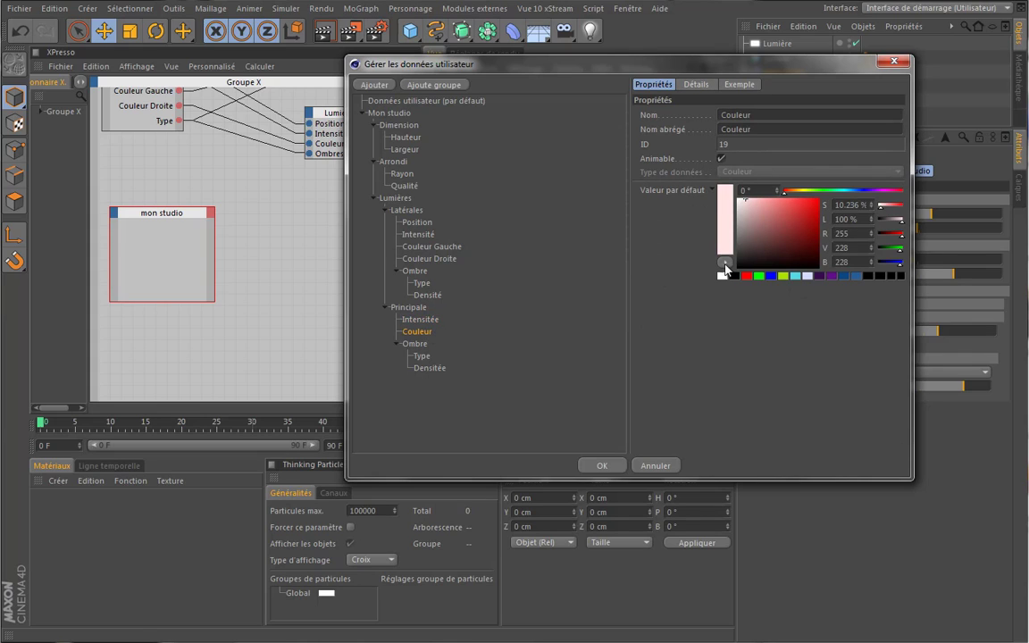
{"action": "left_click", "coordinate": [422, 357]}
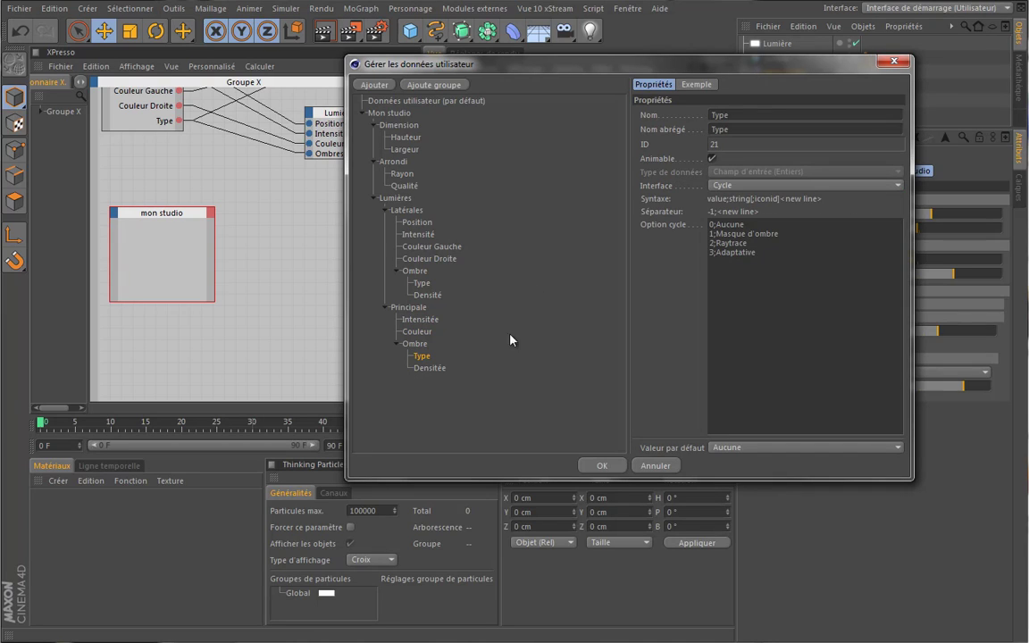
{"action": "left_click", "coordinate": [767, 447]}
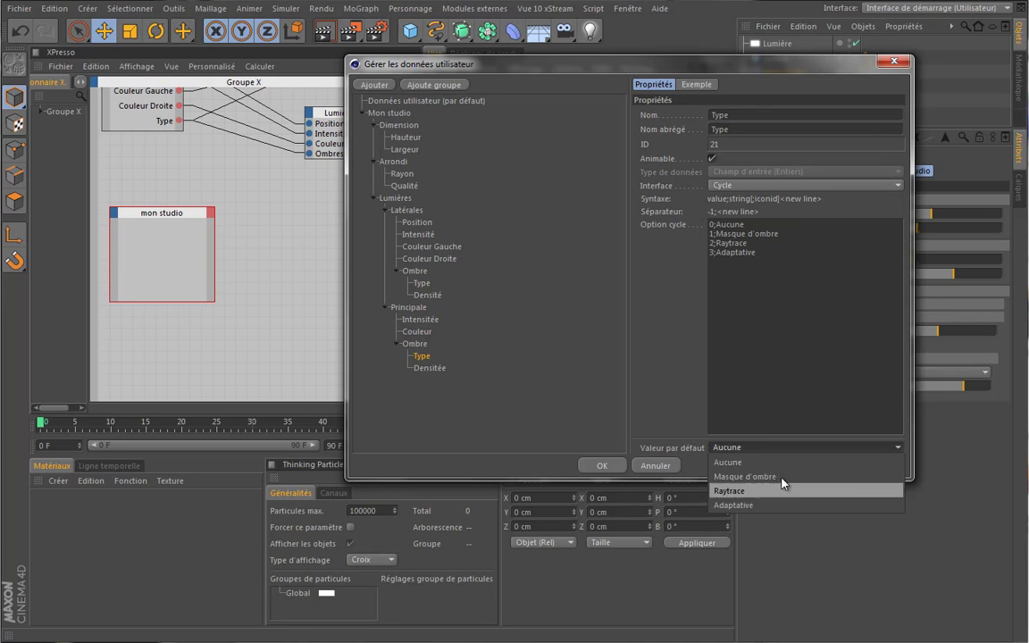
{"action": "left_click", "coordinate": [790, 476]}
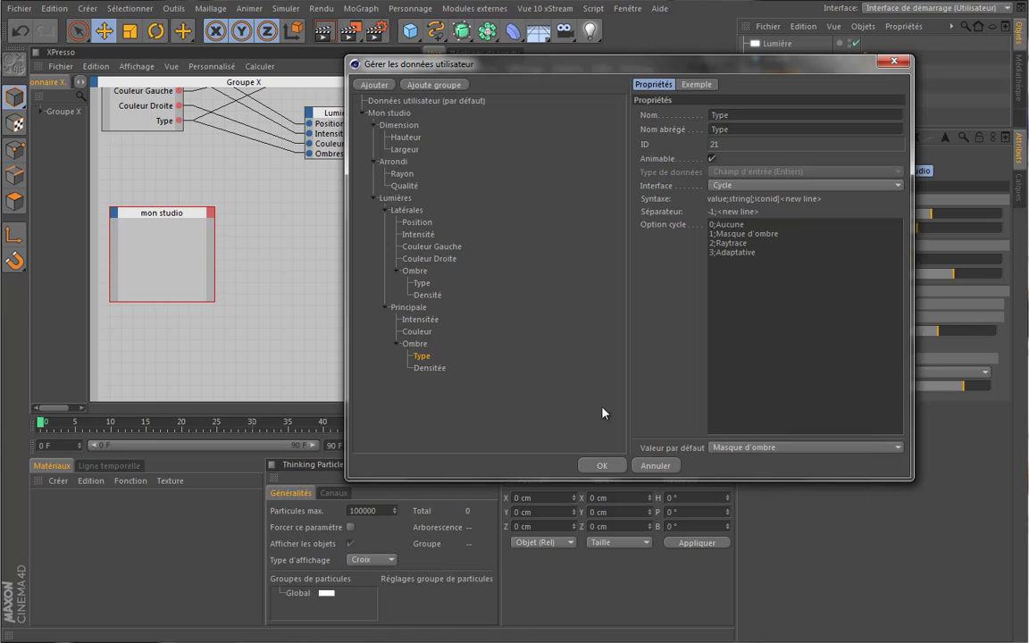
{"action": "left_click", "coordinate": [431, 369]}
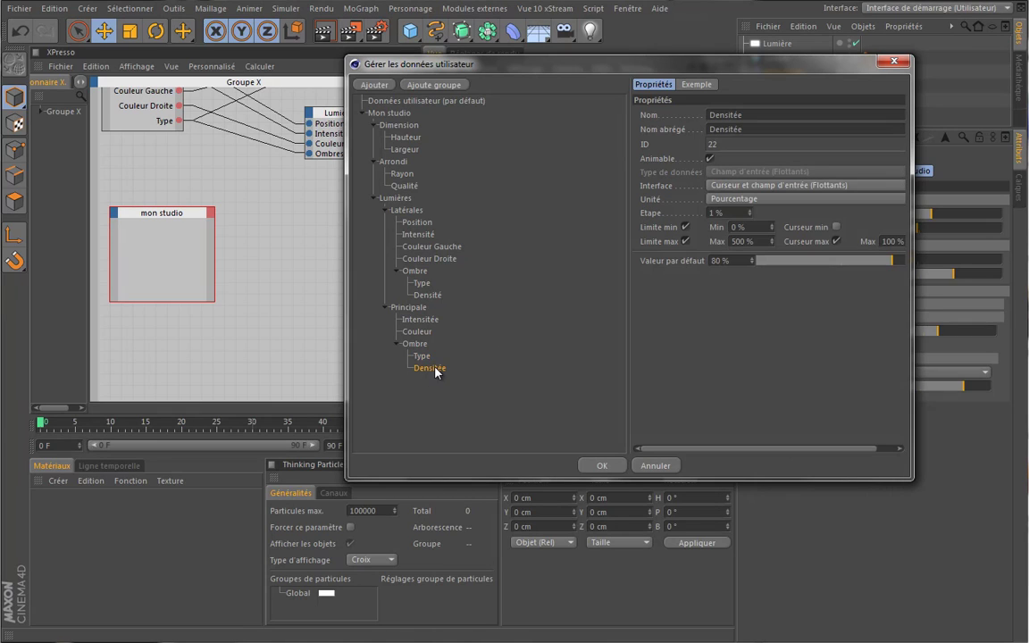
{"action": "left_click", "coordinate": [602, 466]}
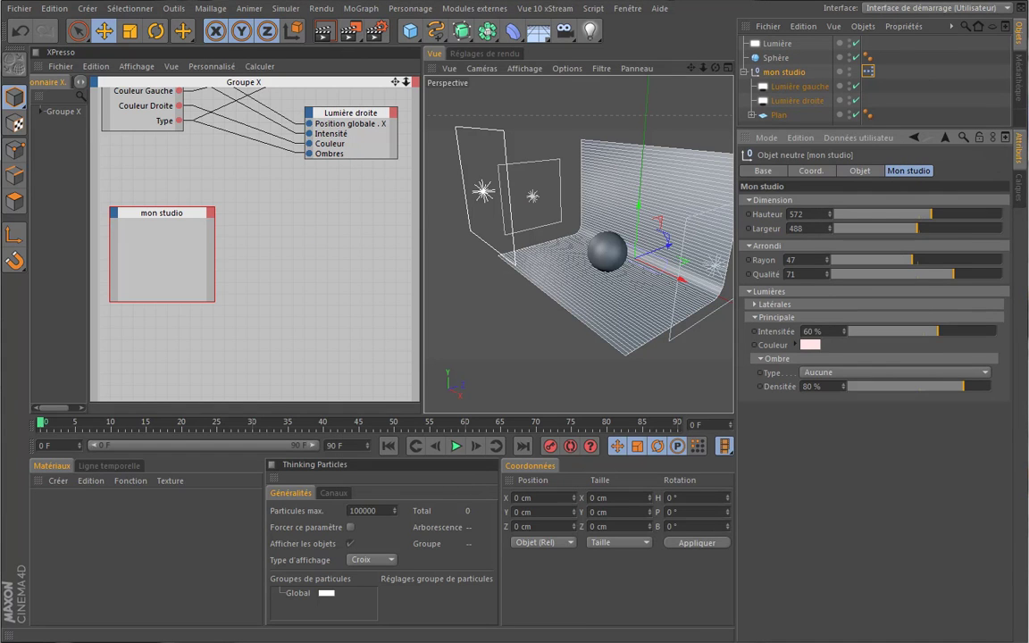
Move the Lumière object into the mon studio hierarchy.
{"action": "left_click", "coordinate": [777, 43]}
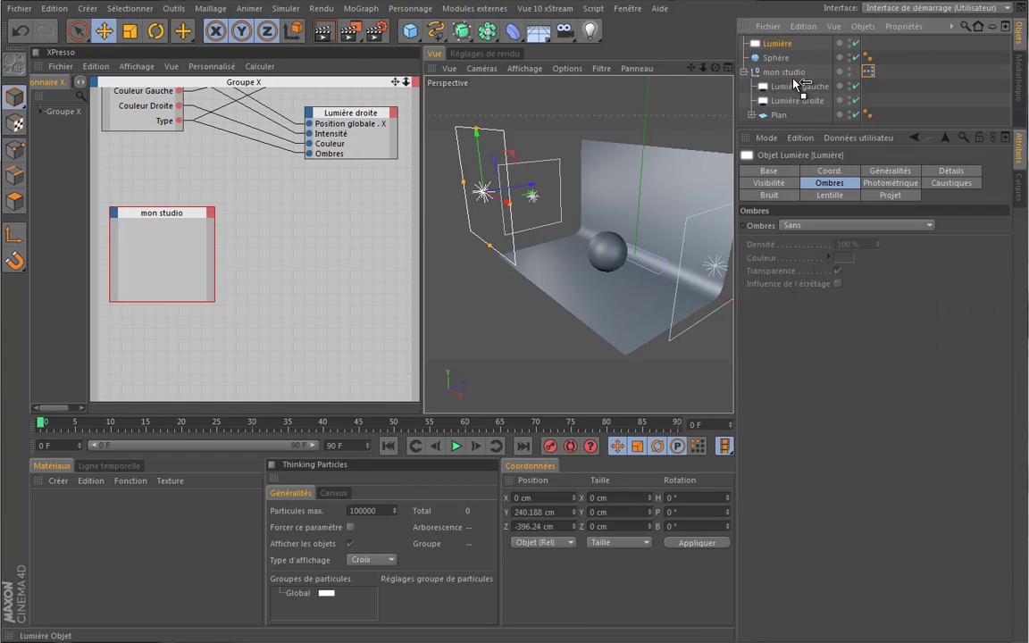
Nest the new light under the mon studio null and rename it Lumière Principale.
{"action": "left_click_drag", "start_coordinate": [797, 81], "coordinate": [790, 71]}
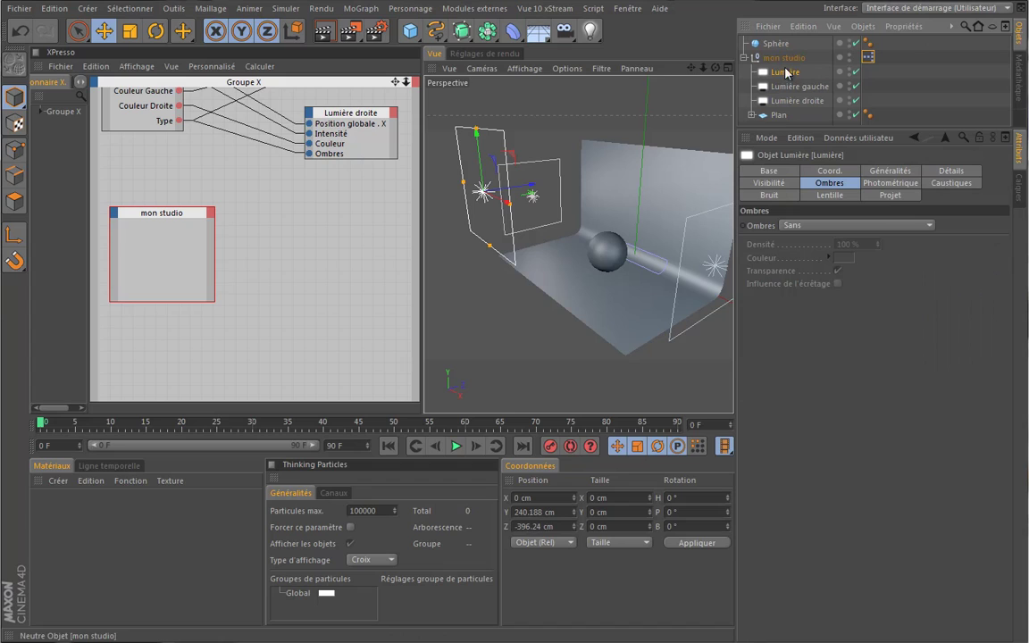
{"action": "double_click", "coordinate": [787, 72]}
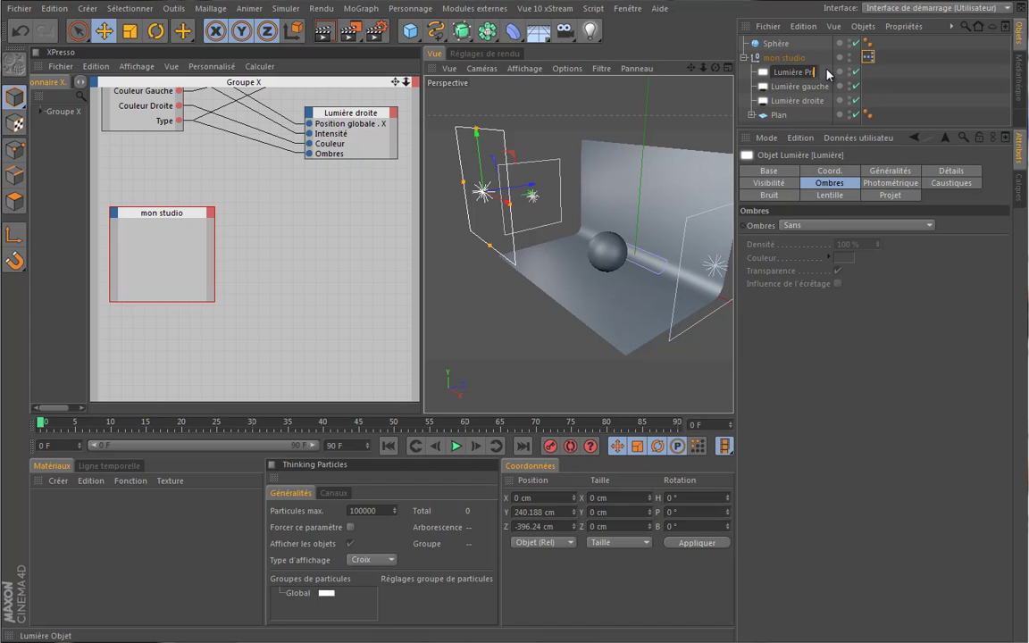
{"action": "type", "text": "Principale"}
{"action": "key", "text": "Return"}
Add Lumière Principale as a node in the XPresso graph and expose the main light's Intensitée output on the lower mon studio node.
{"action": "left_click_drag", "start_coordinate": [763, 87], "coordinate": [364, 262]}
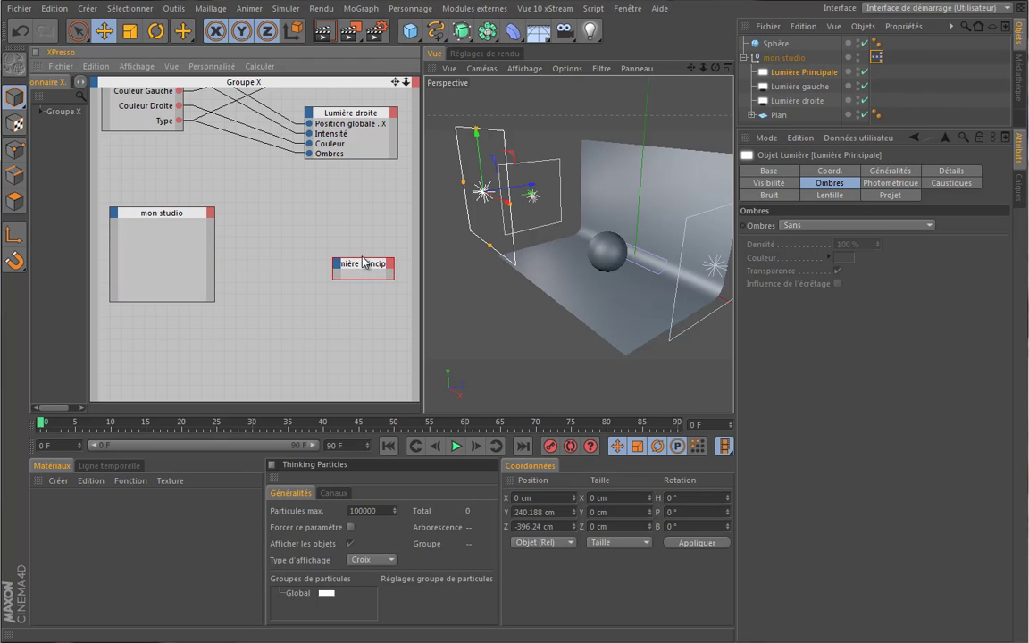
{"action": "left_click", "coordinate": [210, 214]}
{"action": "mouse_move", "coordinate": [268, 333]}
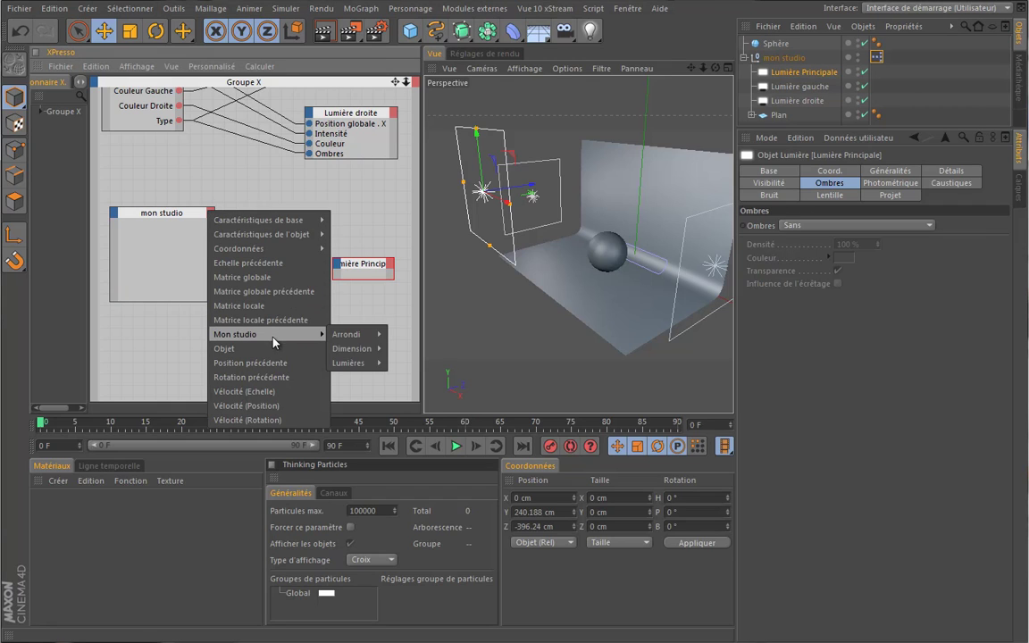
{"action": "mouse_move", "coordinate": [348, 363]}
{"action": "mouse_move", "coordinate": [407, 377]}
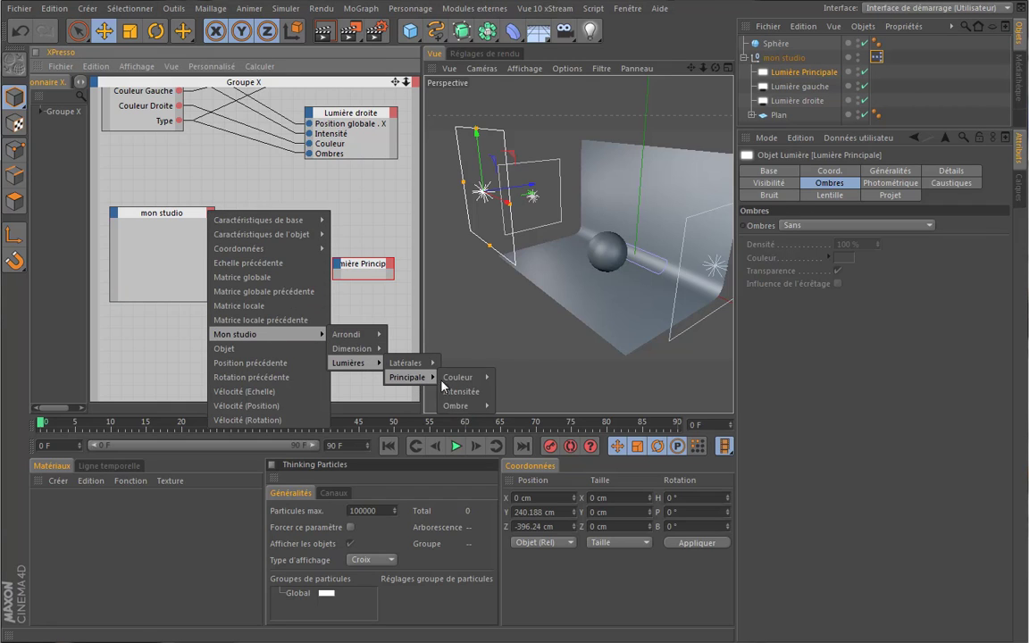
{"action": "left_click", "coordinate": [474, 401]}
Add the main light's Couleur user data as an output on the lower mon studio node.
{"action": "left_click", "coordinate": [211, 213]}
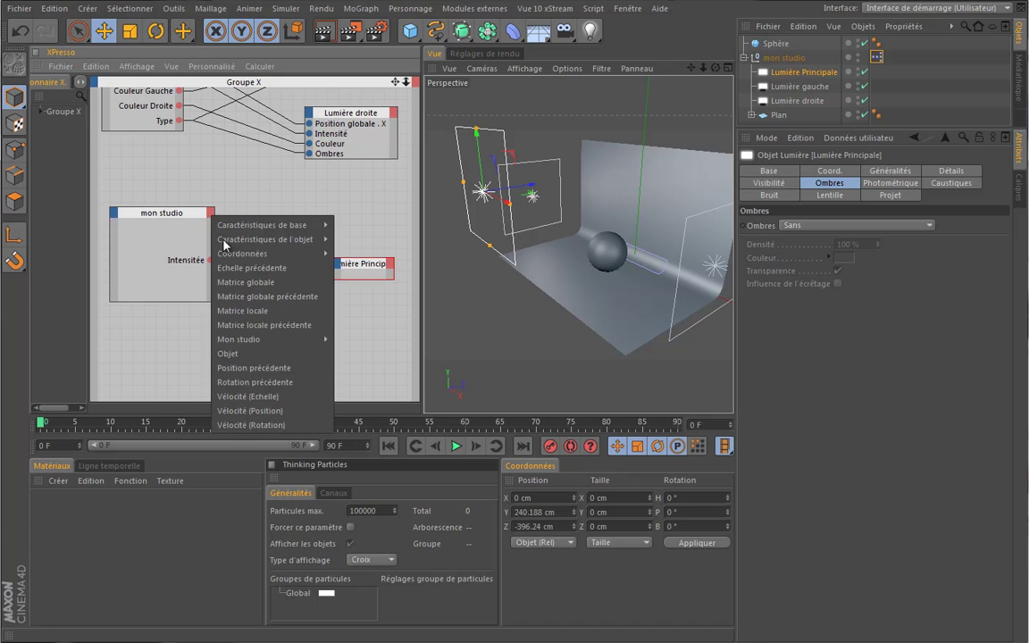
{"action": "mouse_move", "coordinate": [295, 339]}
{"action": "mouse_move", "coordinate": [352, 367]}
{"action": "mouse_move", "coordinate": [412, 382]}
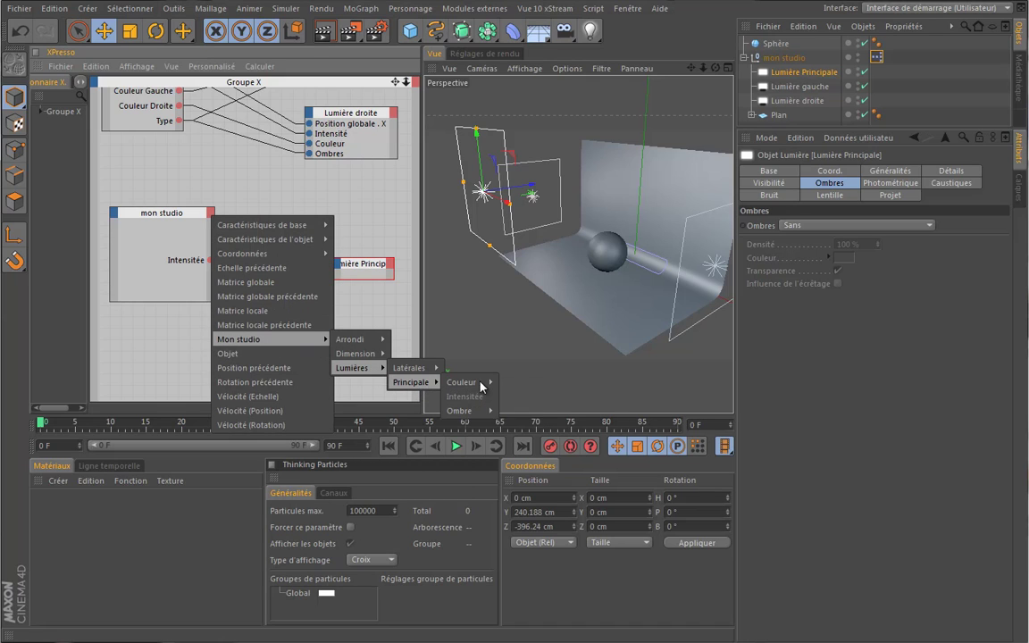
{"action": "mouse_move", "coordinate": [461, 383]}
{"action": "left_click", "coordinate": [513, 382]}
Add the main light's shadow Type user data as an output on the lower mon studio node.
{"action": "left_click", "coordinate": [210, 214]}
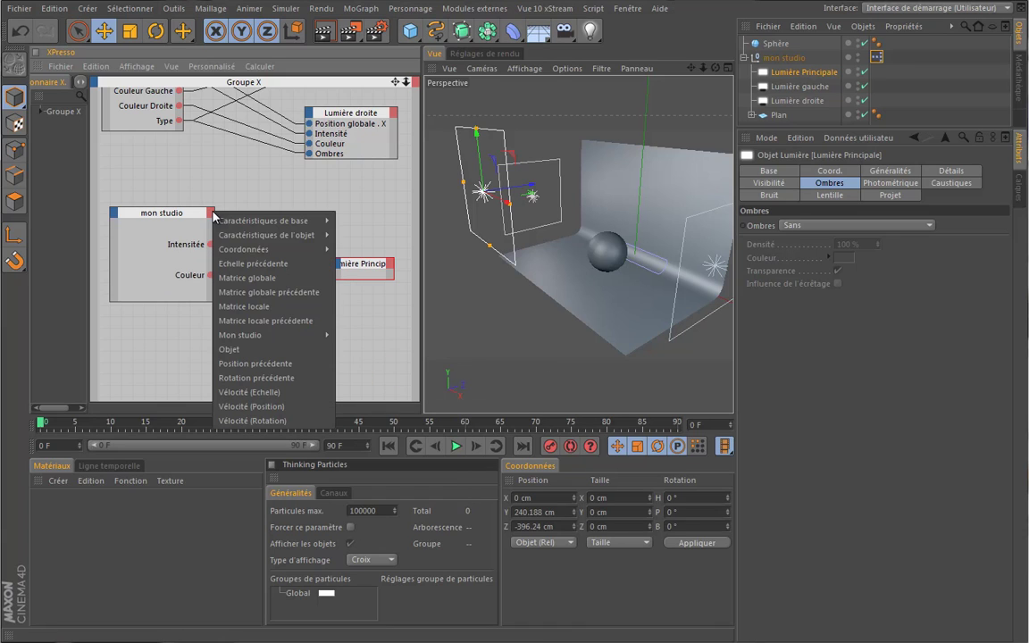
{"action": "mouse_move", "coordinate": [267, 335]}
{"action": "mouse_move", "coordinate": [353, 363]}
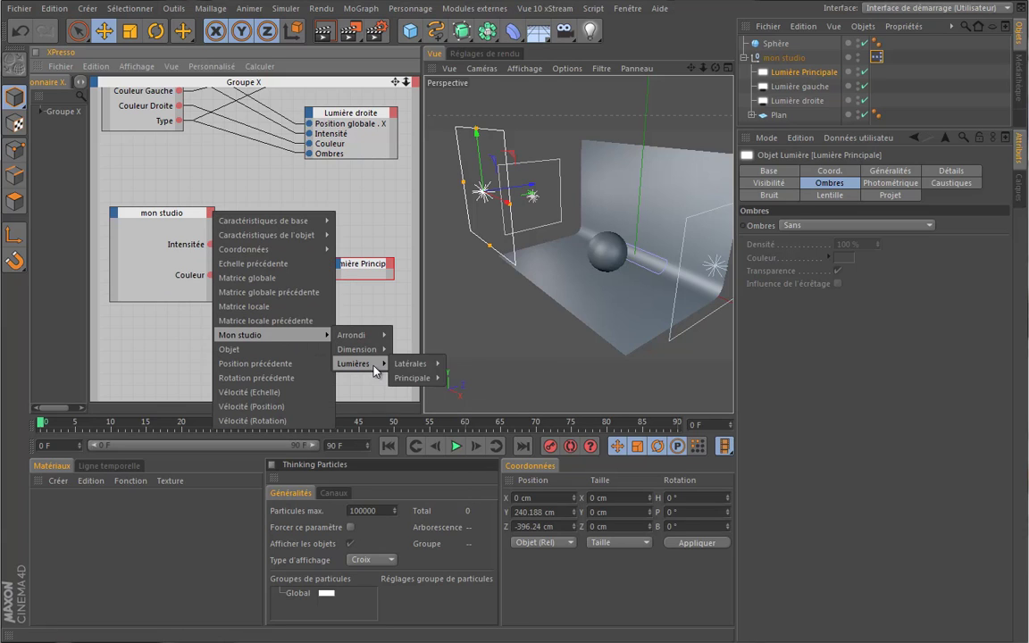
{"action": "mouse_move", "coordinate": [412, 378]}
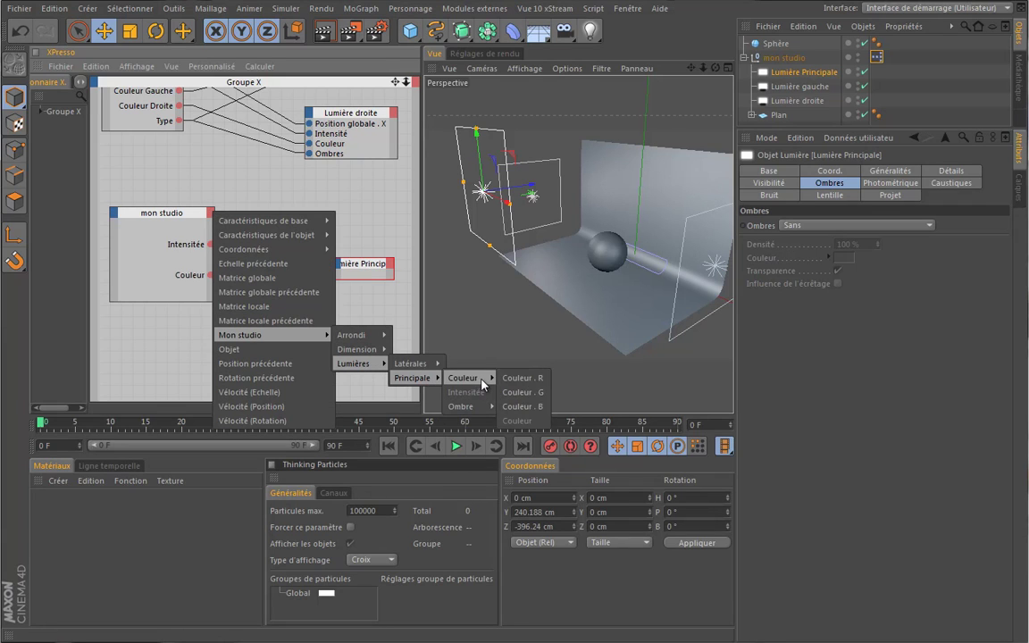
{"action": "mouse_move", "coordinate": [486, 409]}
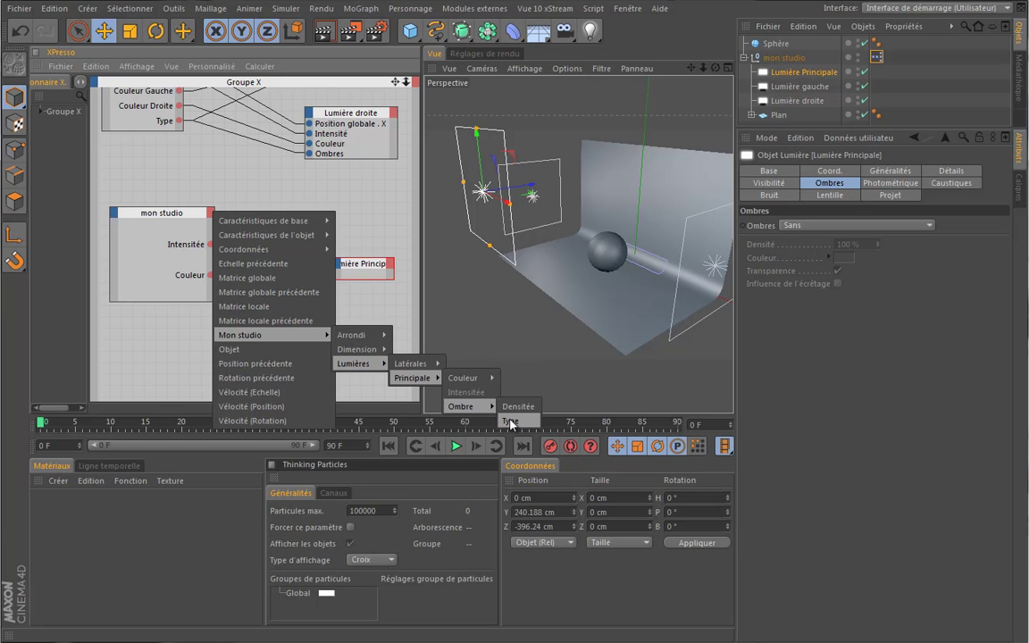
{"action": "left_click", "coordinate": [510, 421]}
Add the main light's shadow Densitée user data as an output on the lower mon studio node.
{"action": "left_click", "coordinate": [210, 212]}
{"action": "mouse_move", "coordinate": [249, 253]}
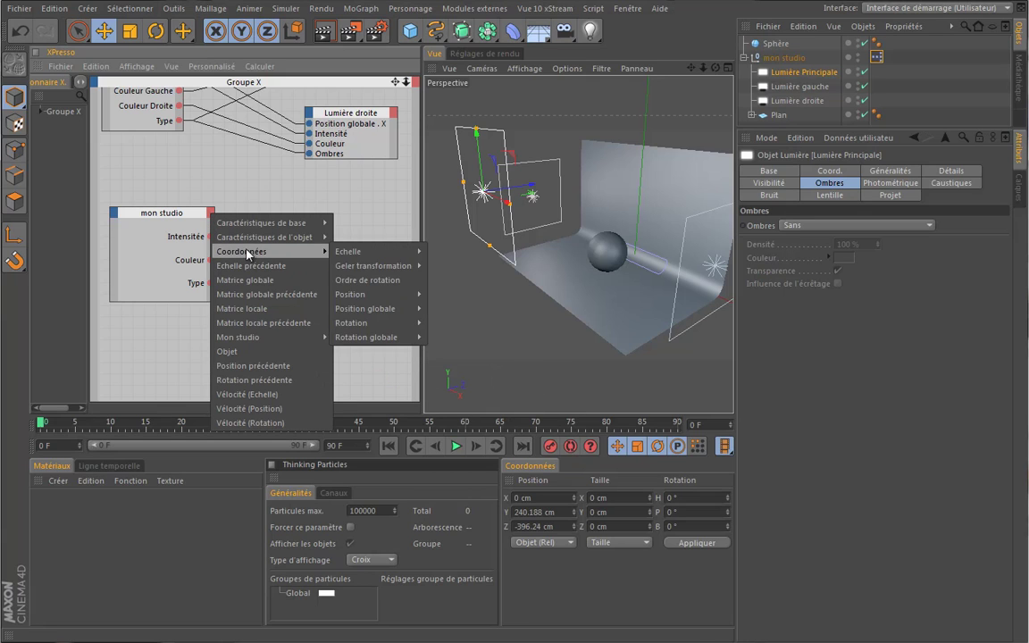
{"action": "mouse_move", "coordinate": [268, 337]}
{"action": "mouse_move", "coordinate": [351, 365]}
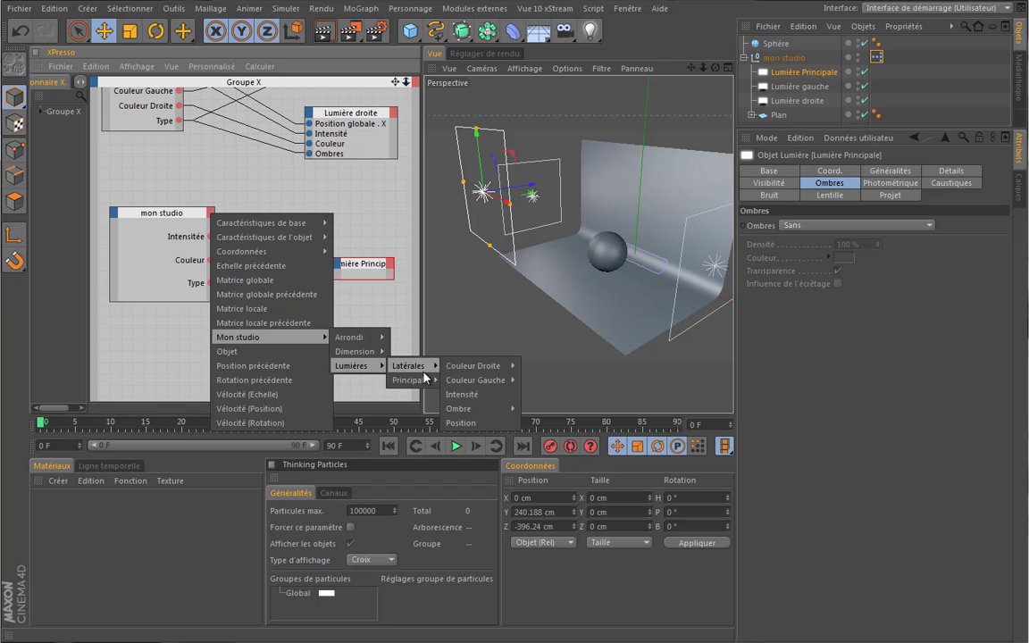
{"action": "mouse_move", "coordinate": [420, 379]}
{"action": "mouse_move", "coordinate": [459, 408]}
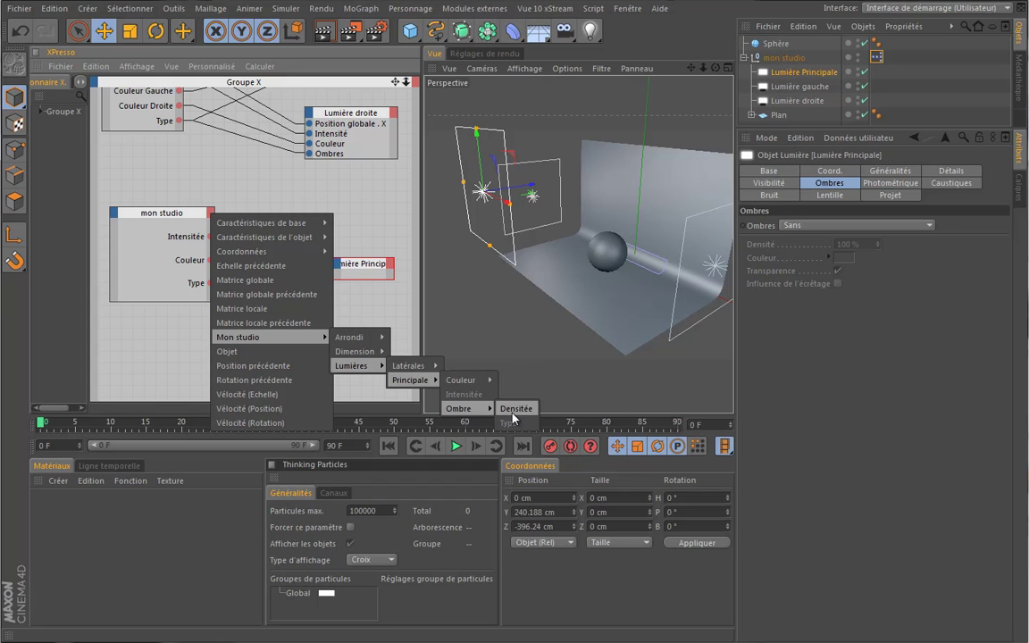
{"action": "left_click", "coordinate": [513, 413]}
Move the Lumière Principale node closer and connect the Intensitée output to its Intensité input.
{"action": "left_click_drag", "start_coordinate": [371, 269], "coordinate": [347, 233]}
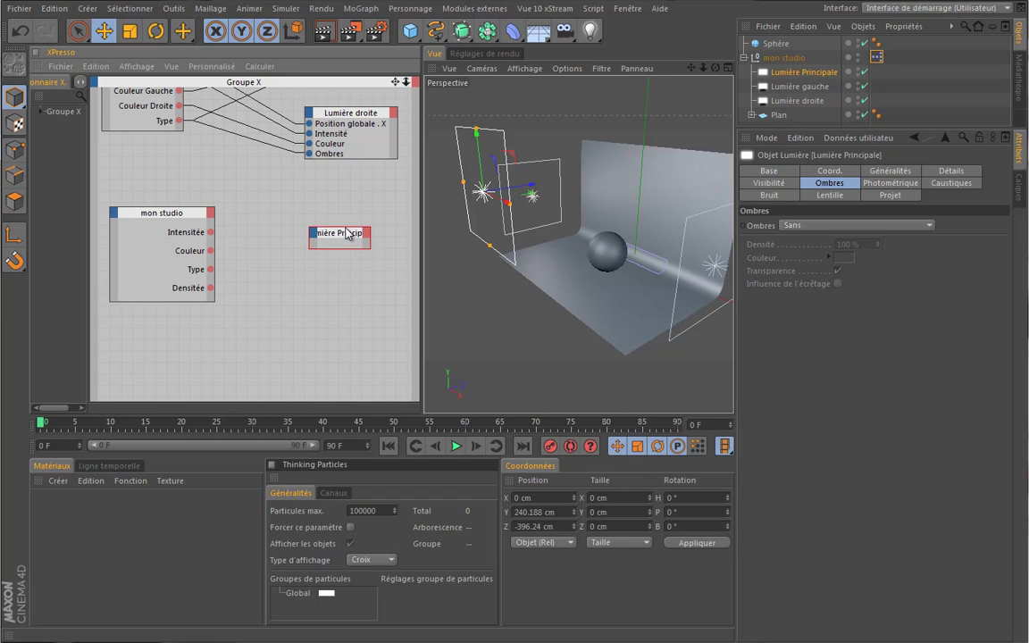
{"action": "left_click_drag", "start_coordinate": [211, 232], "coordinate": [312, 234]}
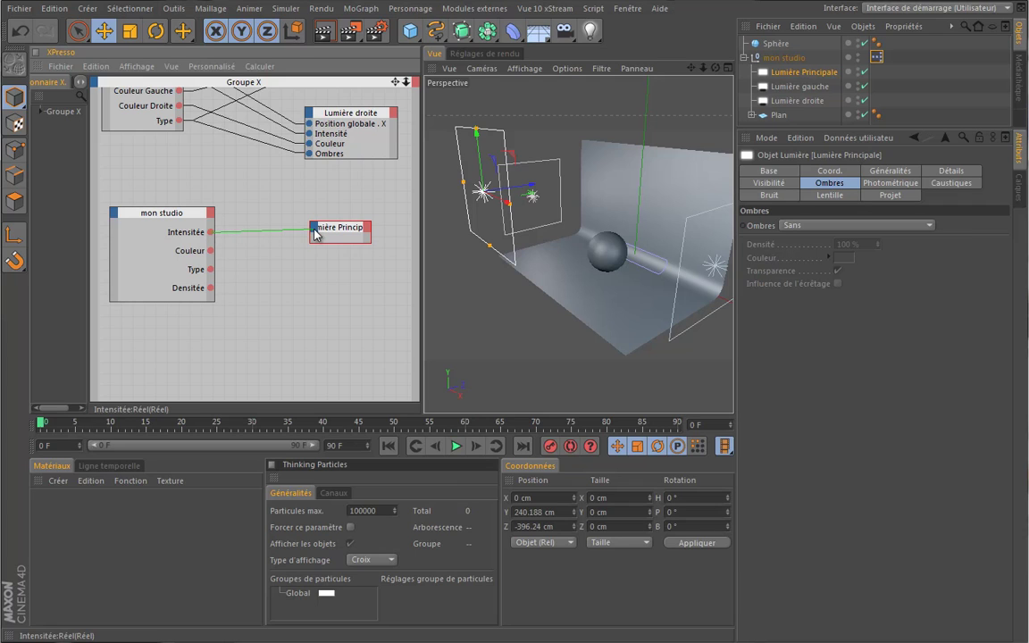
{"action": "left_click", "coordinate": [313, 229]}
{"action": "mouse_move", "coordinate": [384, 360]}
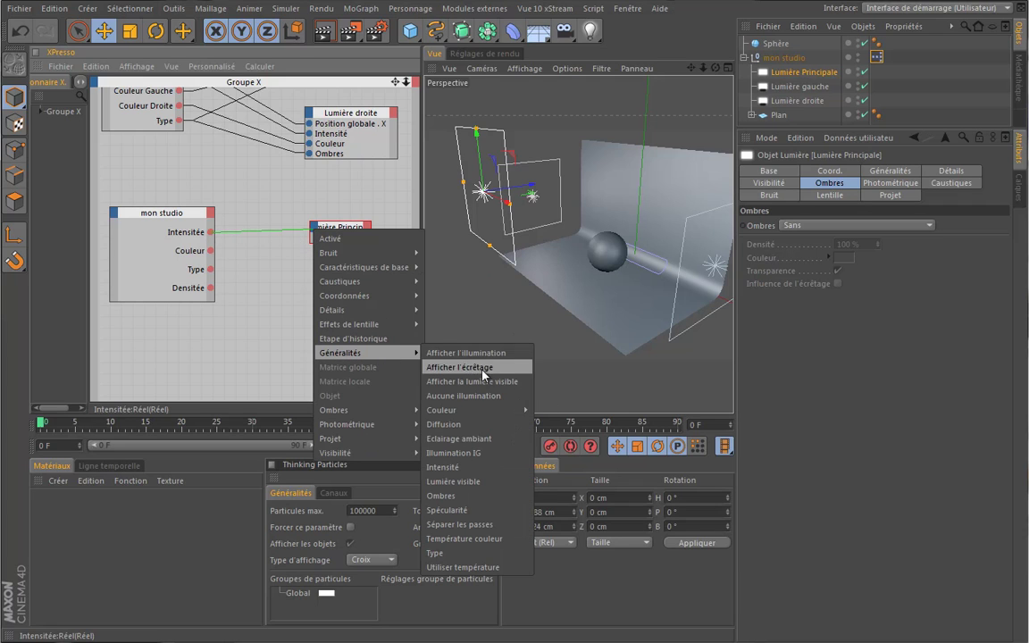
{"action": "left_click", "coordinate": [442, 467]}
Connect the mon studio Couleur output to the Couleur input of Lumière Principale.
{"action": "left_click_drag", "start_coordinate": [212, 252], "coordinate": [313, 235]}
{"action": "mouse_move", "coordinate": [400, 360]}
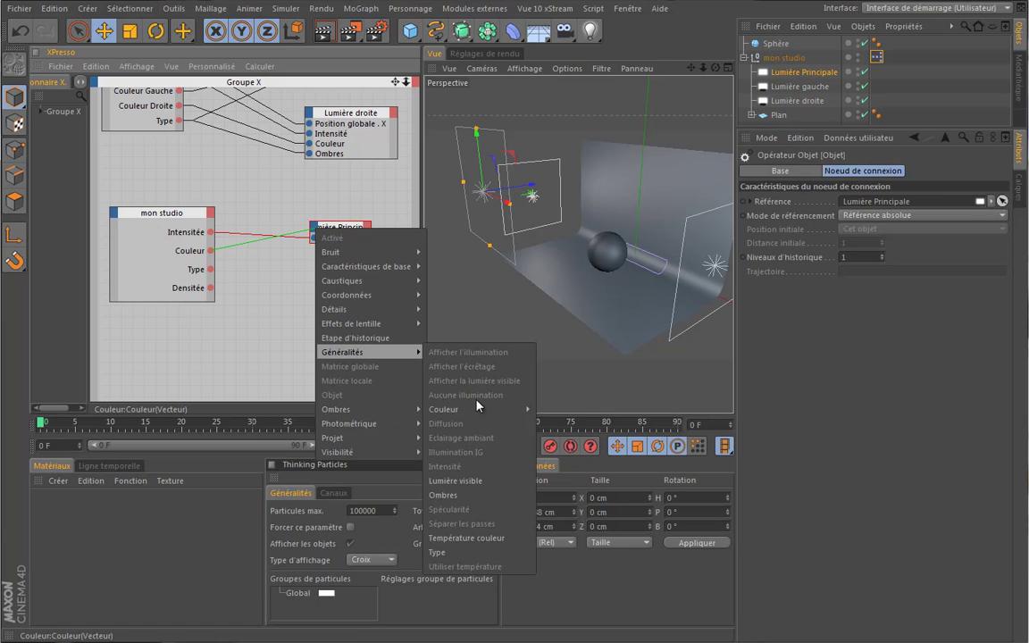
{"action": "mouse_move", "coordinate": [477, 407]}
{"action": "left_click", "coordinate": [549, 409]}
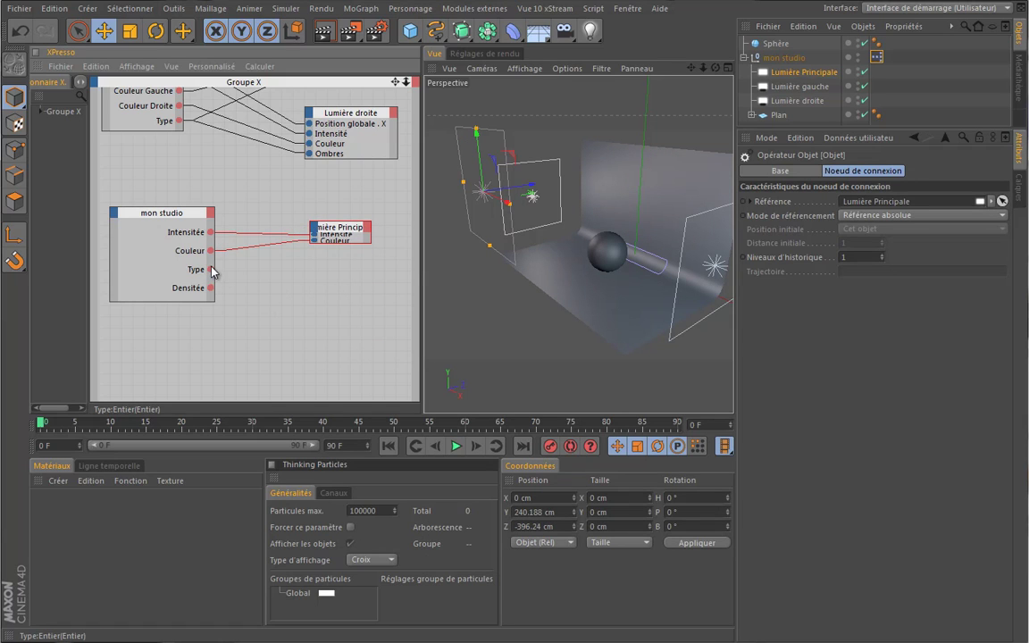
Connect Type to the Ombres input and Densitée to the Densité des ombres input of Lumière Principale.
{"action": "left_click_drag", "start_coordinate": [212, 271], "coordinate": [314, 233]}
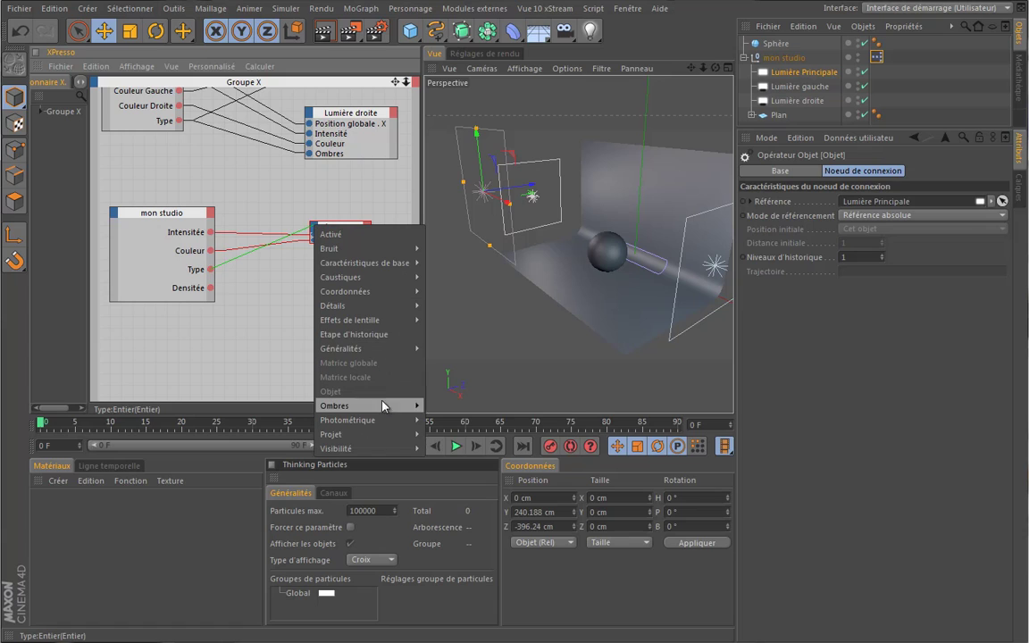
{"action": "mouse_move", "coordinate": [382, 406]}
{"action": "left_click", "coordinate": [464, 406]}
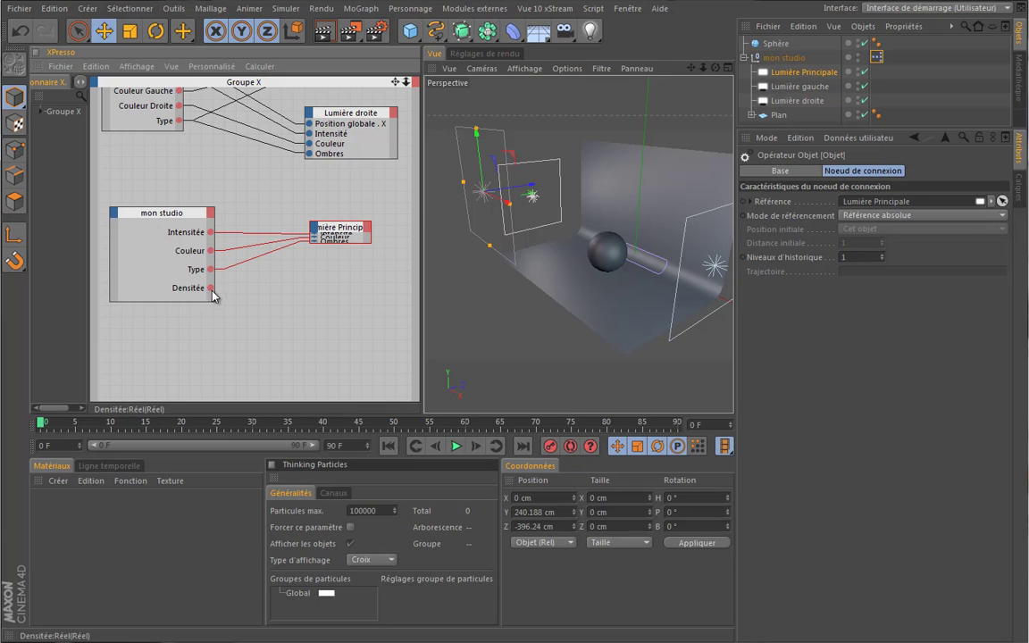
{"action": "left_click_drag", "start_coordinate": [211, 289], "coordinate": [313, 230]}
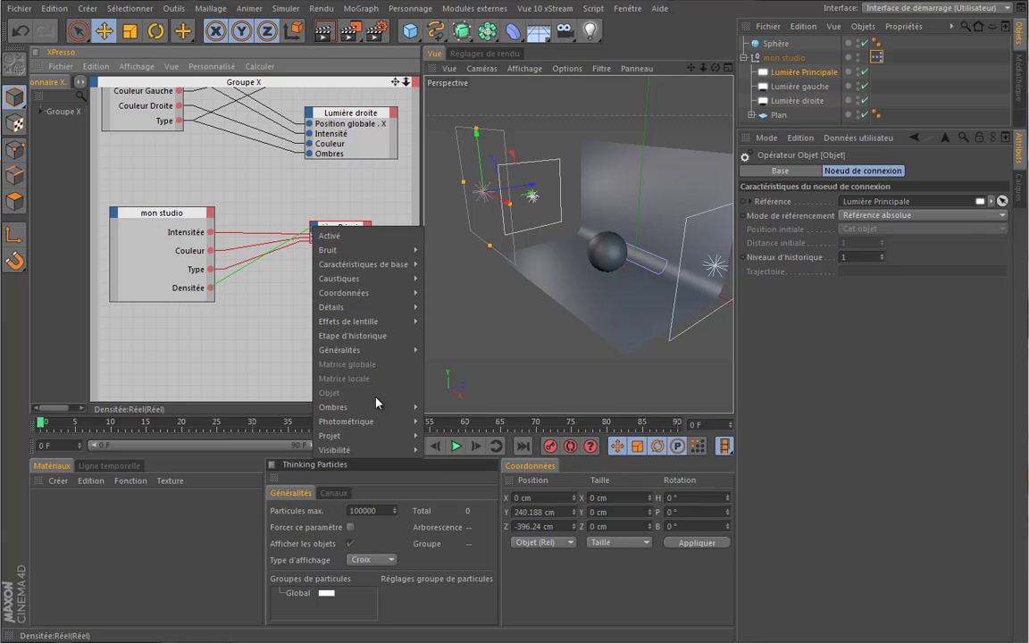
{"action": "mouse_move", "coordinate": [376, 404]}
{"action": "left_click", "coordinate": [468, 420]}
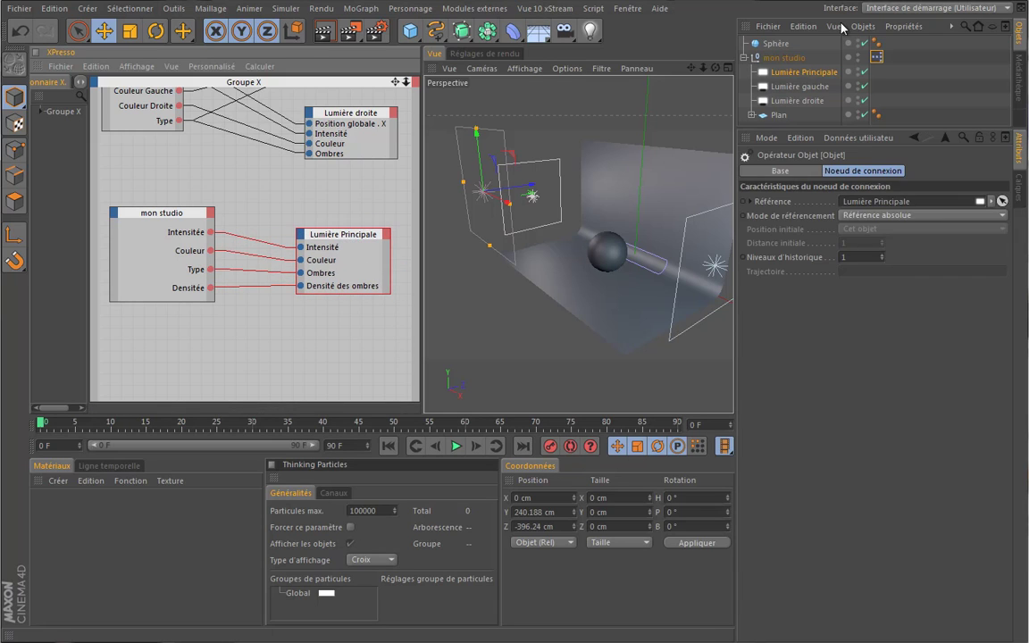
Select the mon studio null and set the main light's Intensitée to 78 %.
{"action": "left_click", "coordinate": [783, 58]}
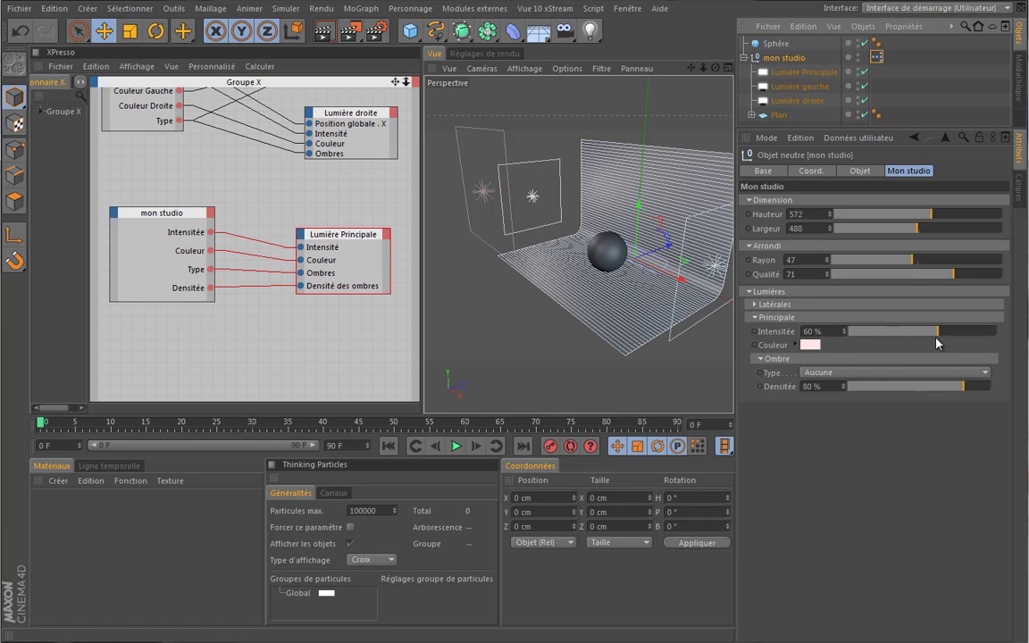
{"action": "left_click_drag", "start_coordinate": [933, 335], "coordinate": [965, 332]}
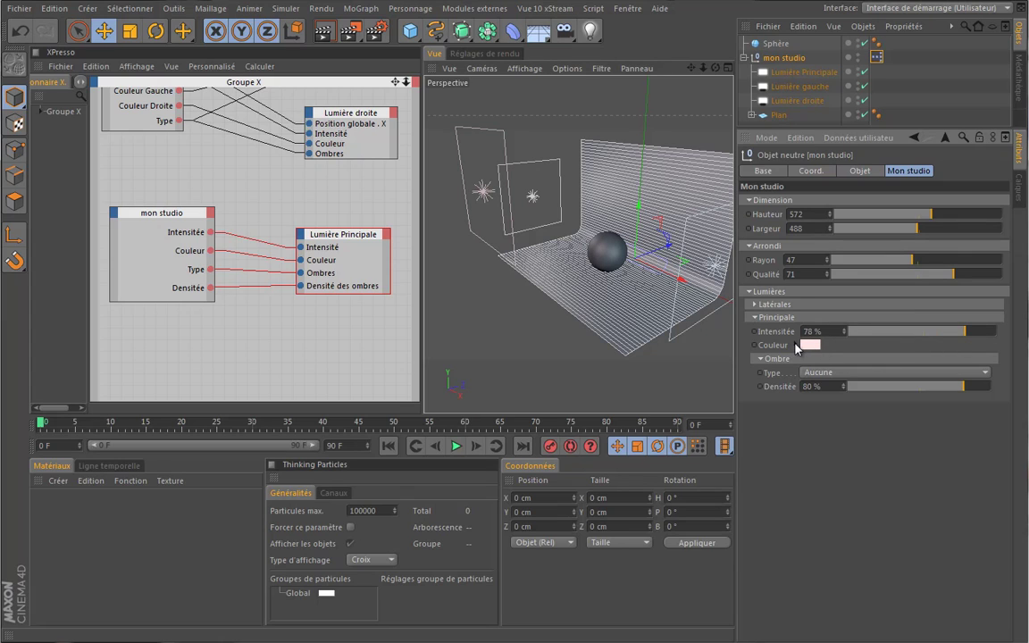
Check the default value of the Principale Couleur parameter in the user data manager and close it.
{"action": "left_click", "coordinate": [826, 137]}
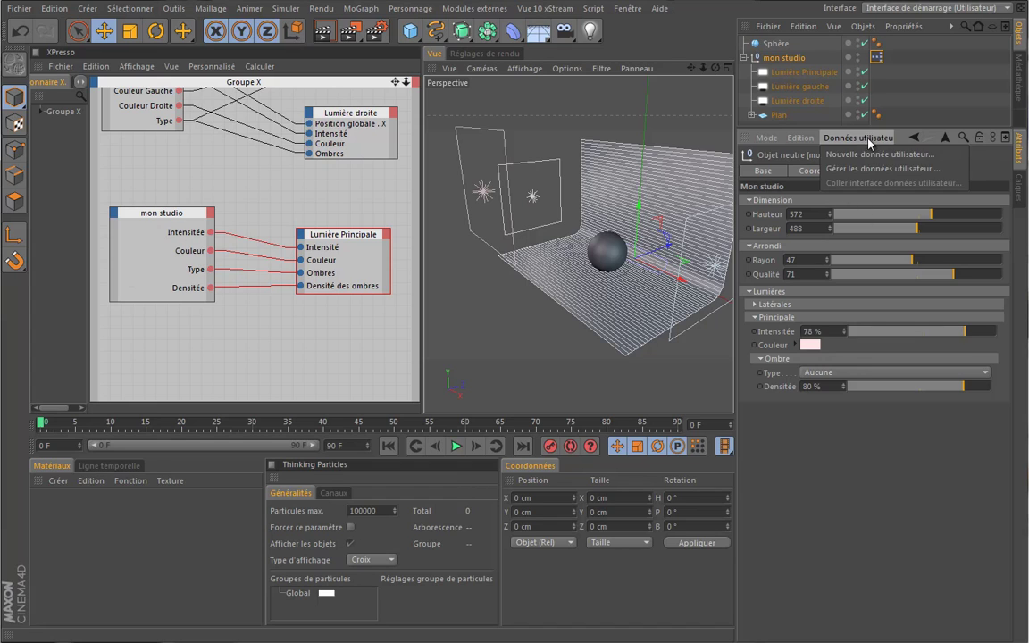
{"action": "left_click", "coordinate": [803, 165]}
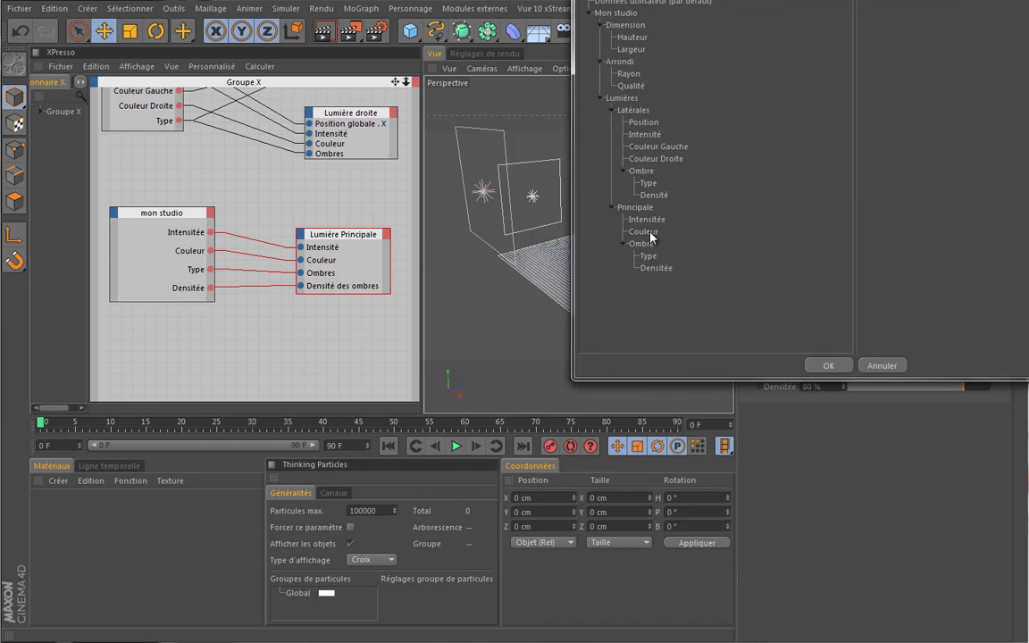
{"action": "left_click", "coordinate": [645, 233]}
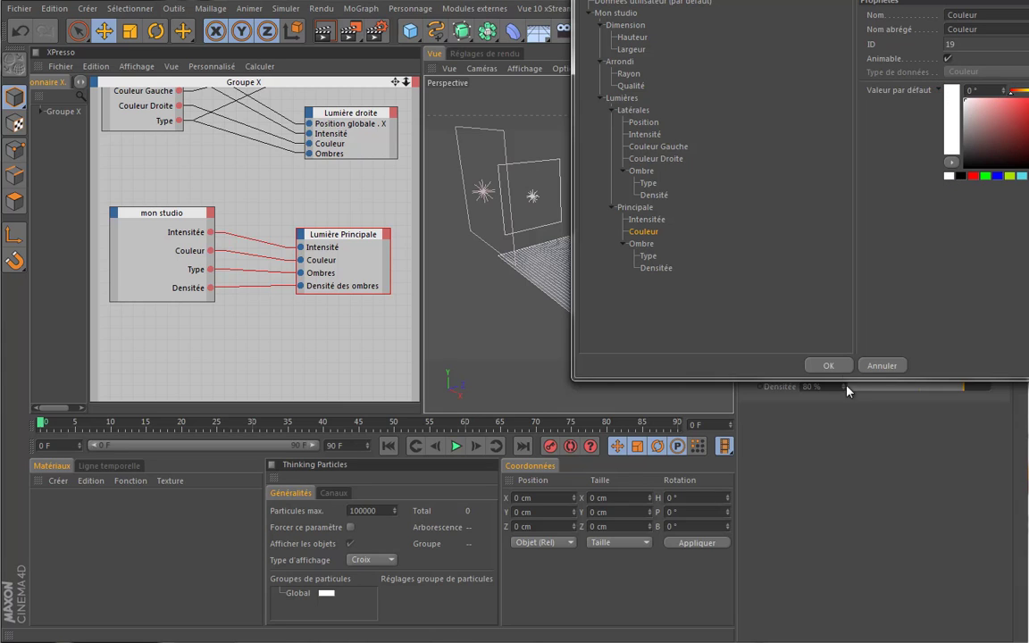
{"action": "key", "text": "Return"}
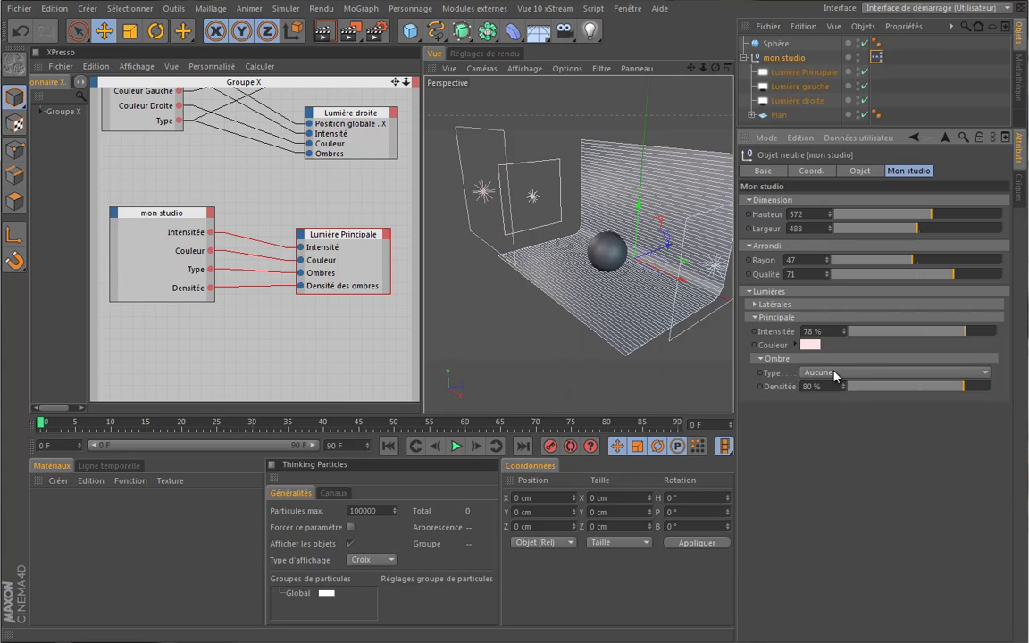
Set the main light's Couleur to white and its shadow Type to Adaptative.
{"action": "left_click", "coordinate": [794, 345]}
{"action": "left_click", "coordinate": [807, 432]}
{"action": "left_click", "coordinate": [796, 345]}
{"action": "left_click", "coordinate": [842, 374]}
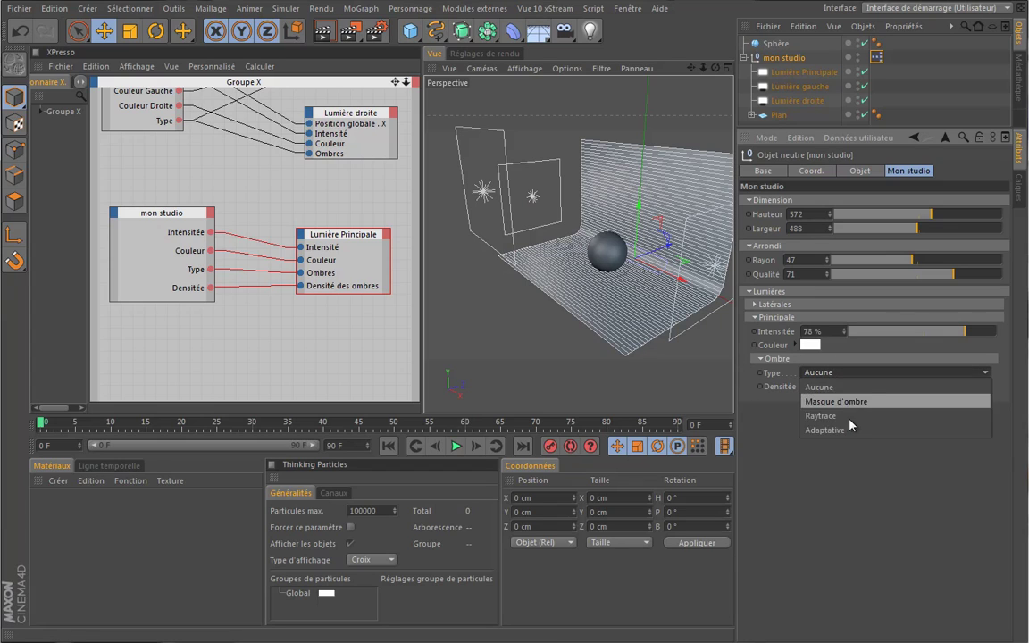
{"action": "left_click", "coordinate": [848, 428]}
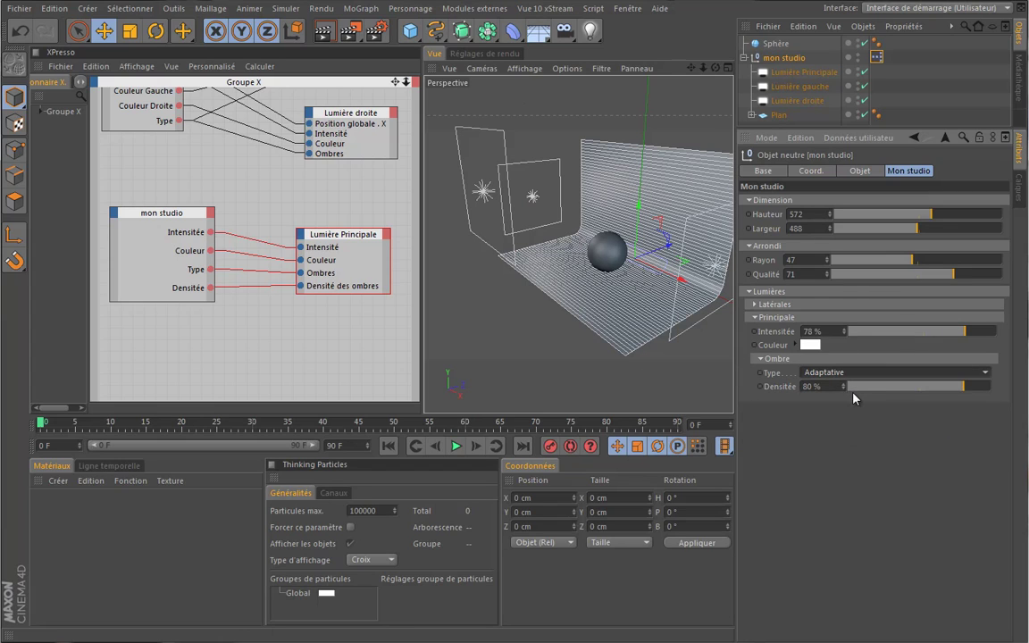
Widen the perspective viewport beside the XPresso graph and collapse the Dimension parameter group of mon studio.
{"action": "left_click_drag", "start_coordinate": [690, 67], "coordinate": [473, 267]}
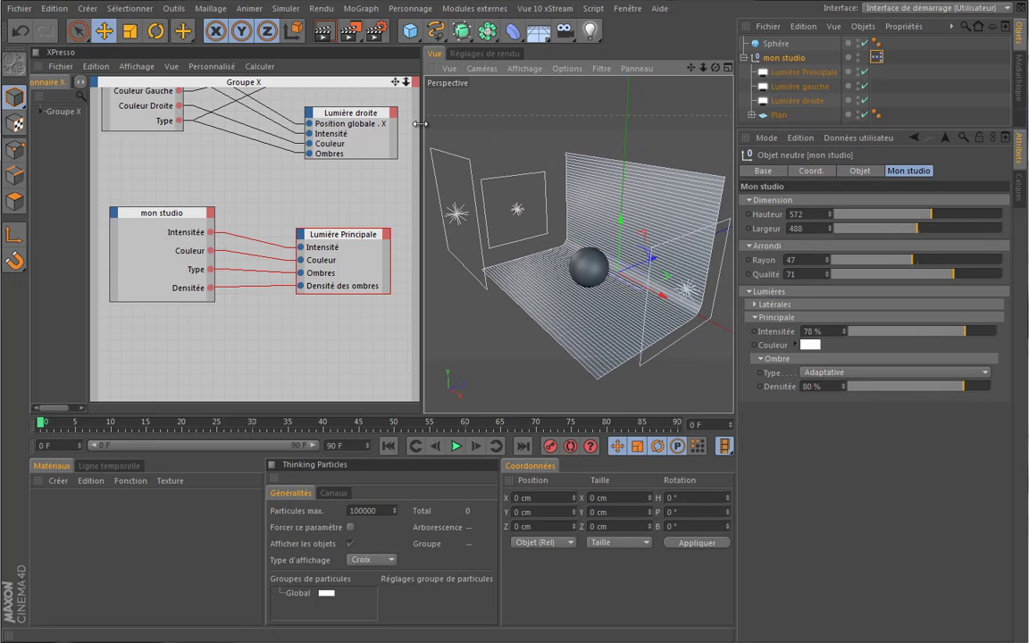
{"action": "left_click_drag", "start_coordinate": [420, 124], "coordinate": [355, 136]}
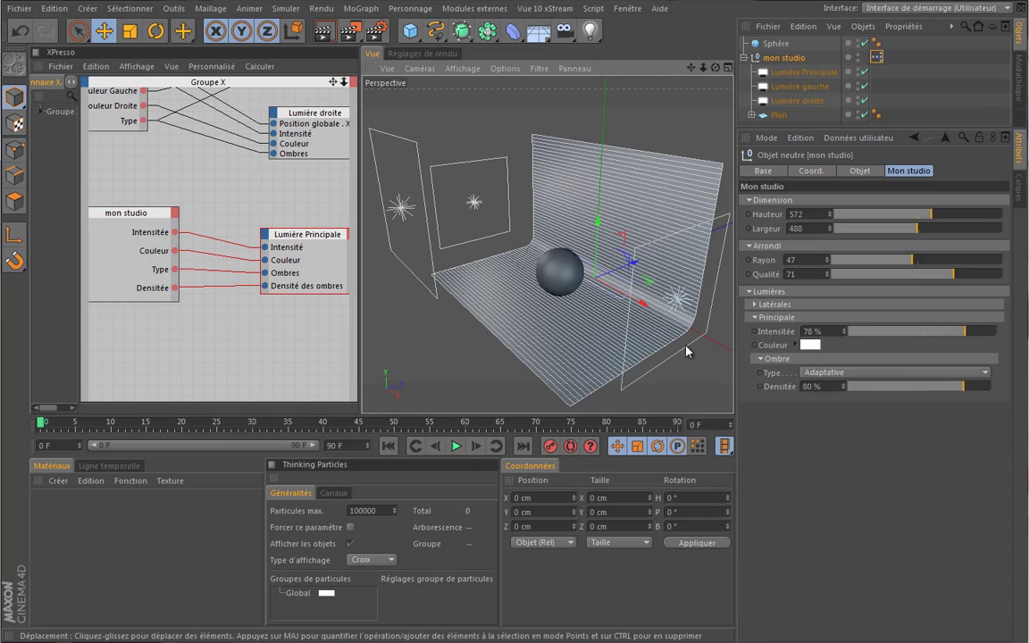
{"action": "mouse_move", "coordinate": [491, 295]}
{"action": "left_mouse_down", "text": "alt"}
{"action": "mouse_move", "coordinate": [482, 298]}
{"action": "mouse_move", "coordinate": [490, 301]}
{"action": "left_mouse_up", "text": "alt"}
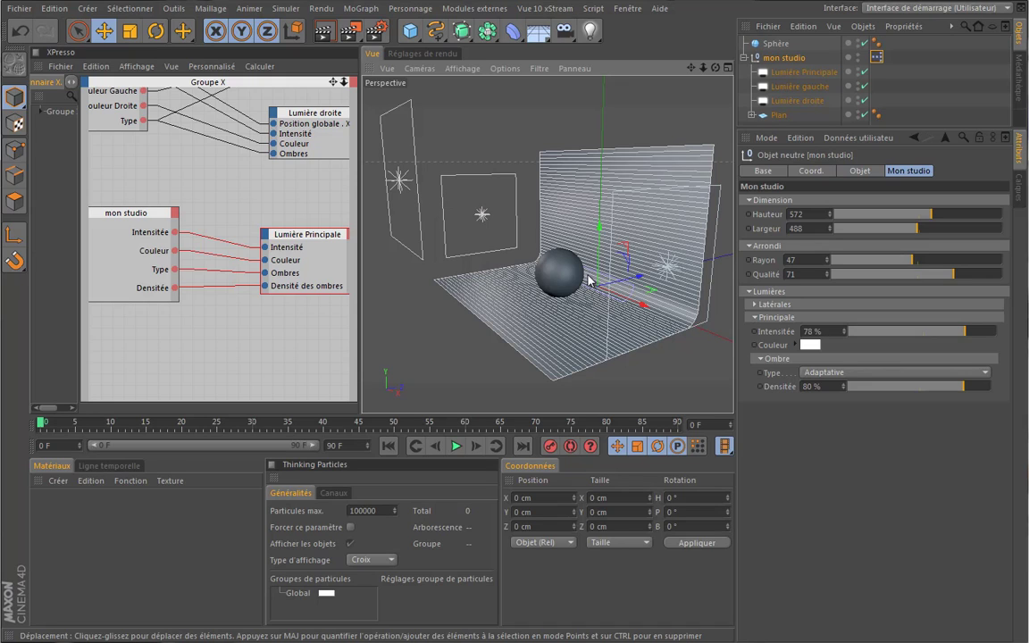
{"action": "left_click", "coordinate": [750, 200]}
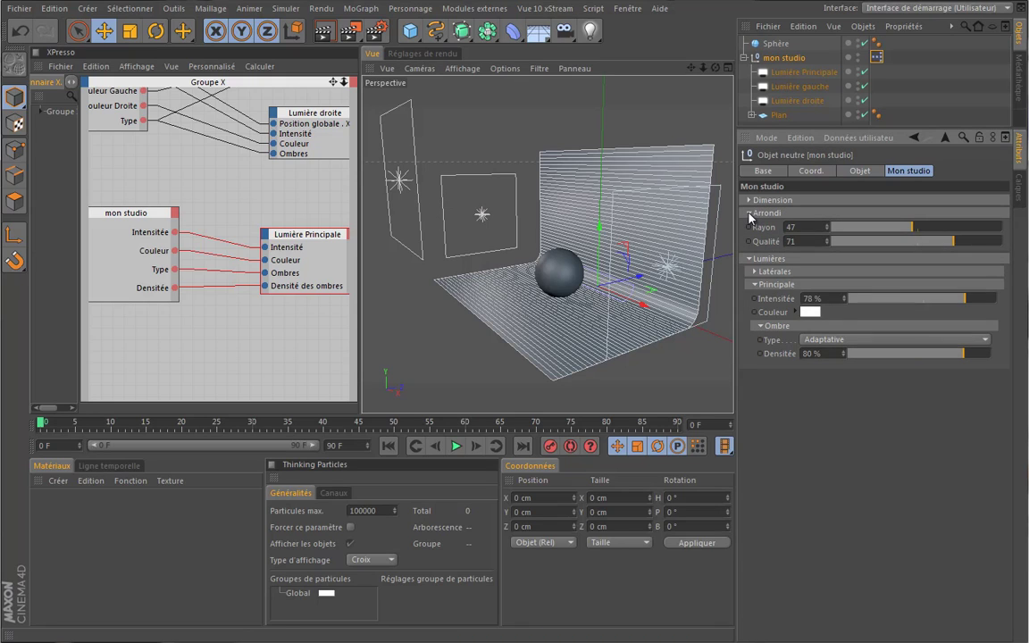
Collapse the Arrondi group and add a Cible tag to Lumière Principale with Sphère as its target.
{"action": "left_click", "coordinate": [749, 213]}
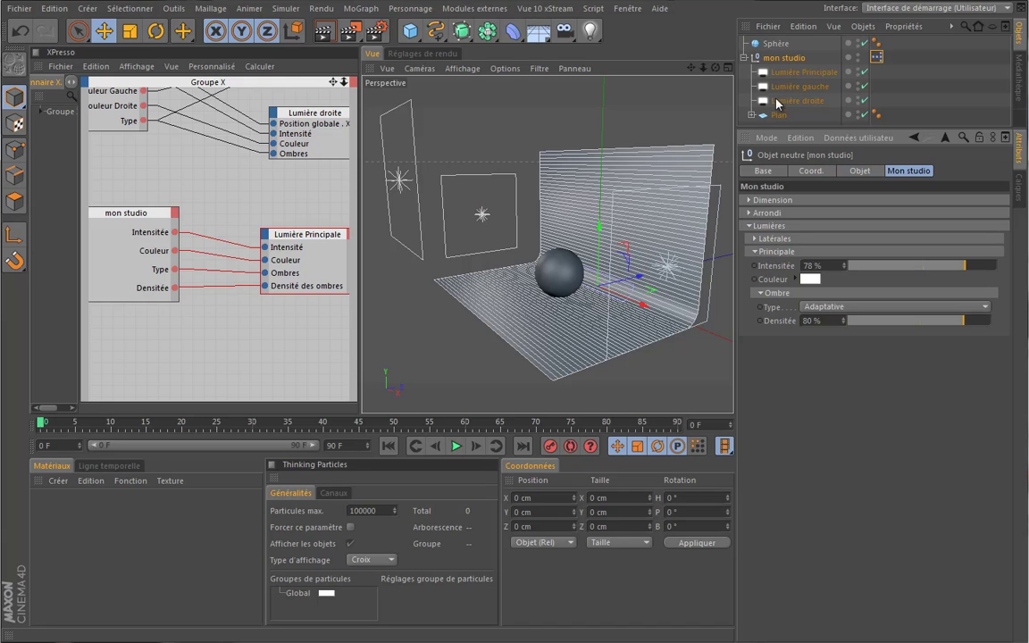
{"action": "left_click", "coordinate": [826, 75]}
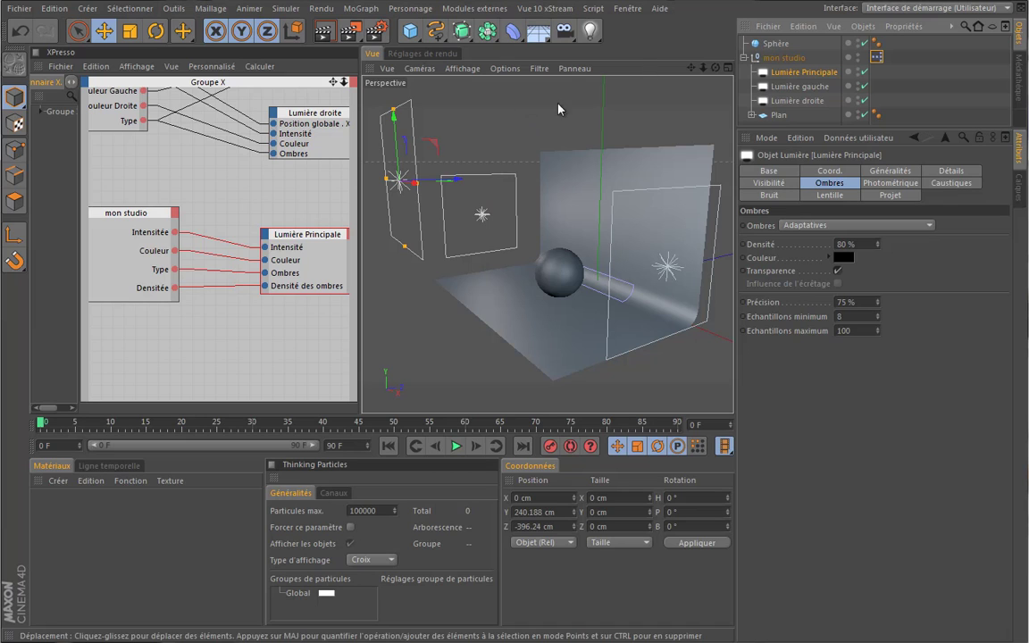
{"action": "right_click", "coordinate": [787, 76]}
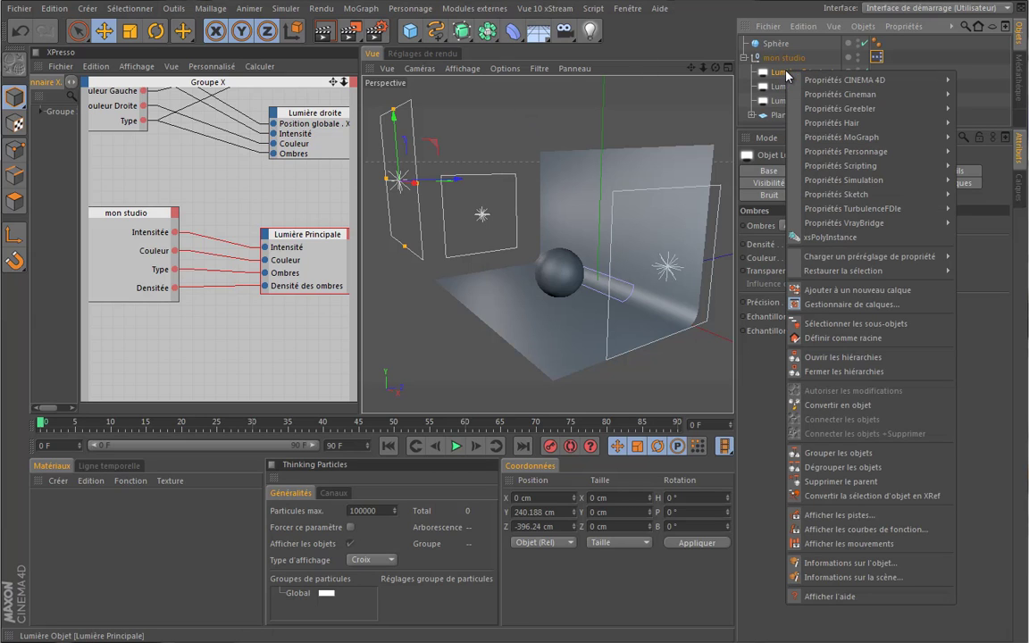
{"action": "mouse_move", "coordinate": [892, 80]}
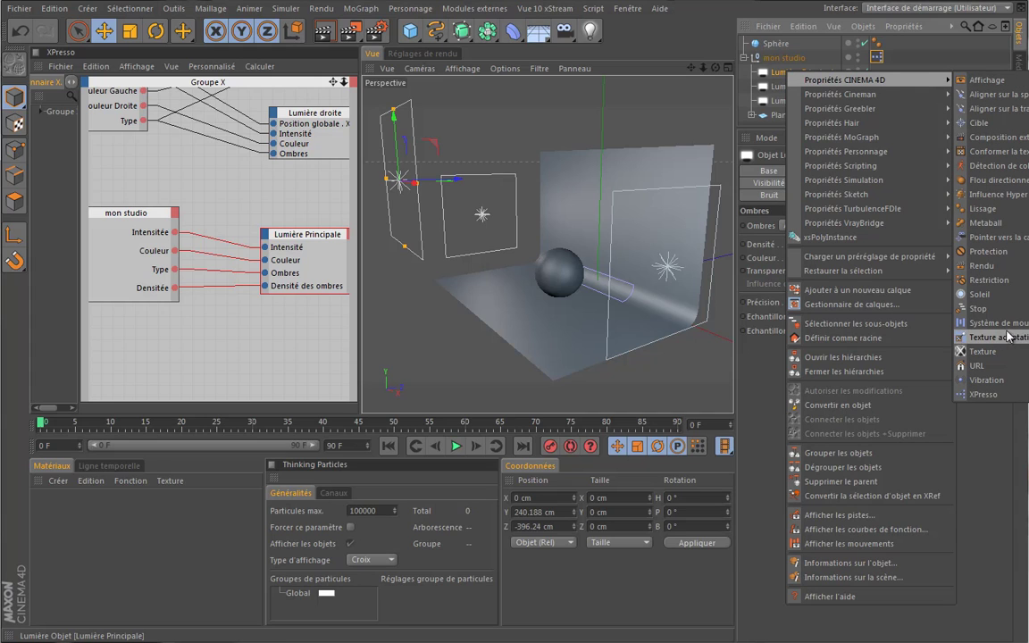
{"action": "left_click", "coordinate": [1004, 122]}
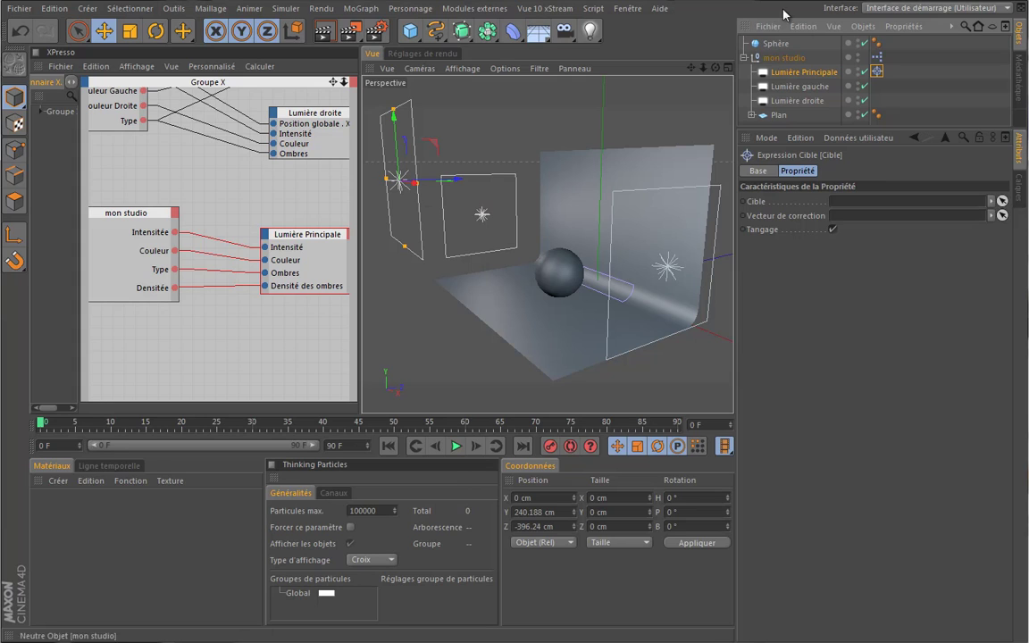
{"action": "left_click_drag", "start_coordinate": [773, 43], "coordinate": [871, 207]}
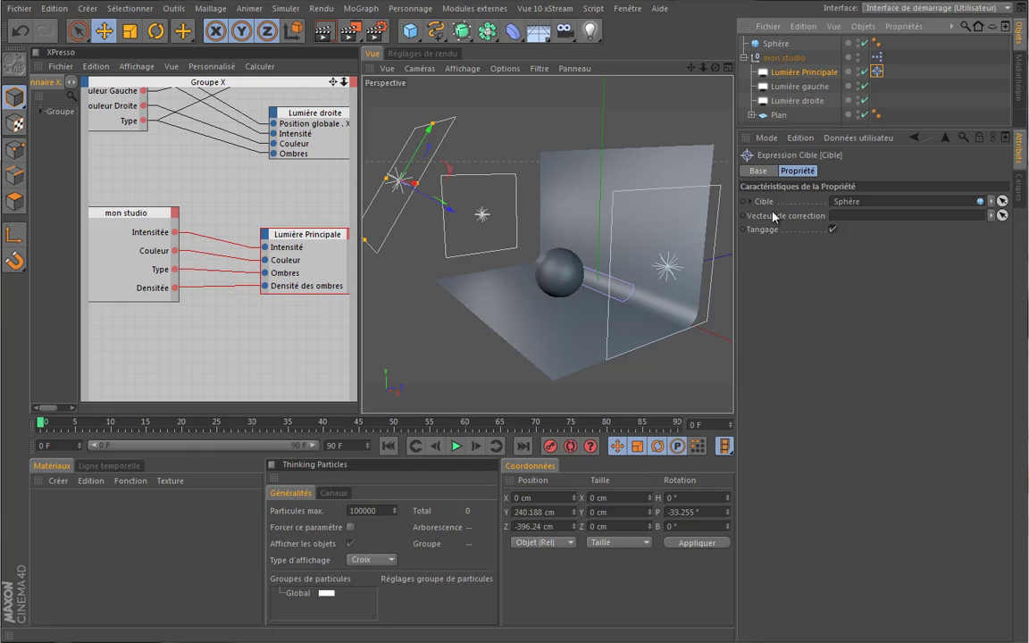
Move Lumière Principale higher and nearer the sphere, to about Y 290 cm and Z -361 cm.
{"action": "left_click_drag", "start_coordinate": [421, 158], "coordinate": [665, 246]}
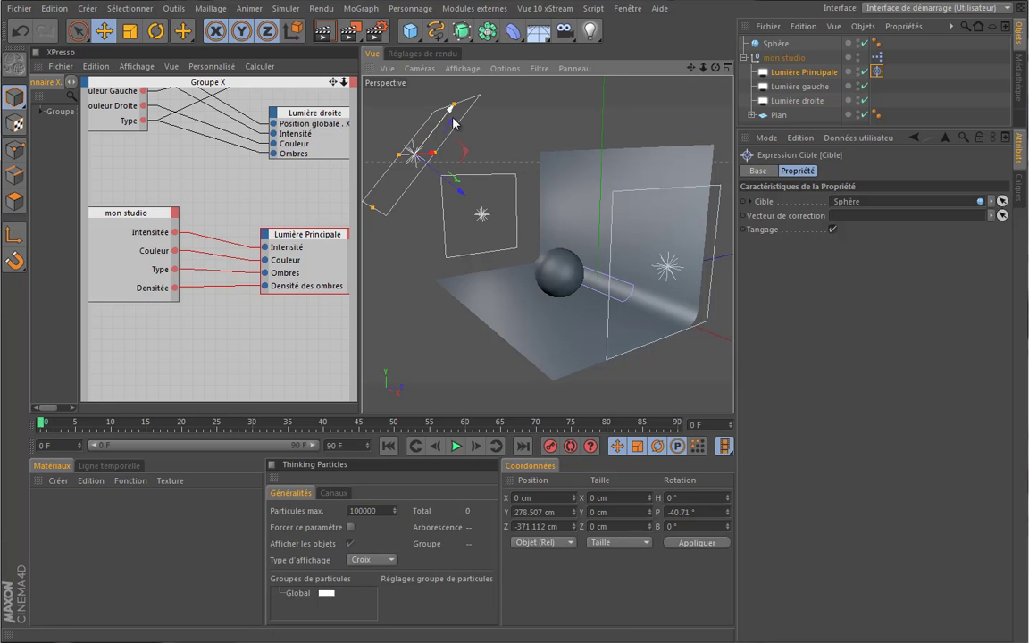
{"action": "left_click_drag", "start_coordinate": [452, 100], "coordinate": [597, 156]}
{"action": "left_click_drag", "start_coordinate": [582, 226], "coordinate": [630, 270]}
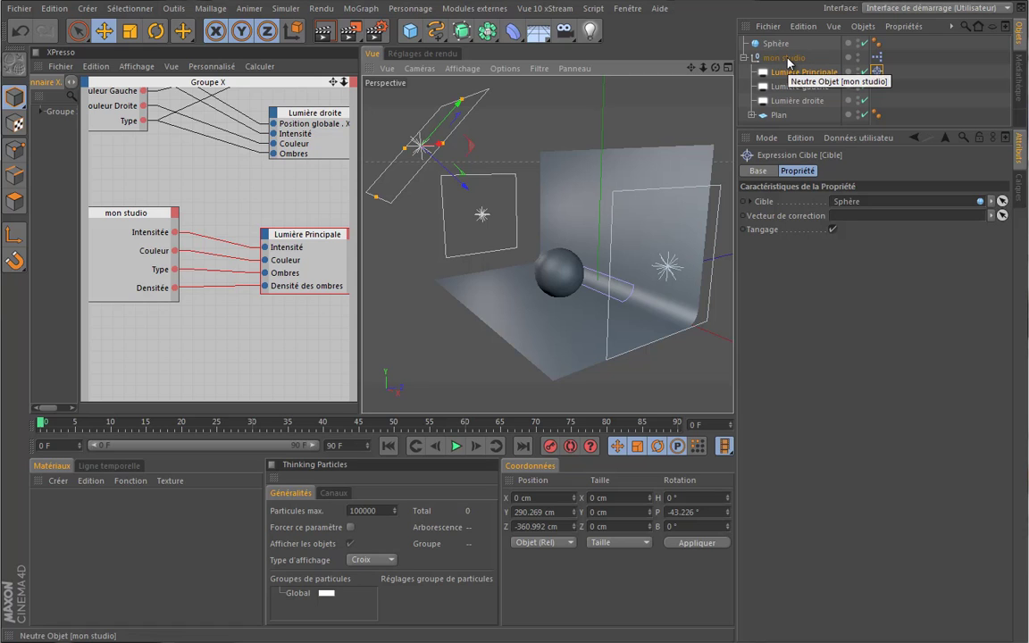
Widen the perspective viewport and set Lumière Principale's position to X 0 cm, Y about 243 cm and Z about -367 cm.
{"action": "left_click", "coordinate": [763, 58]}
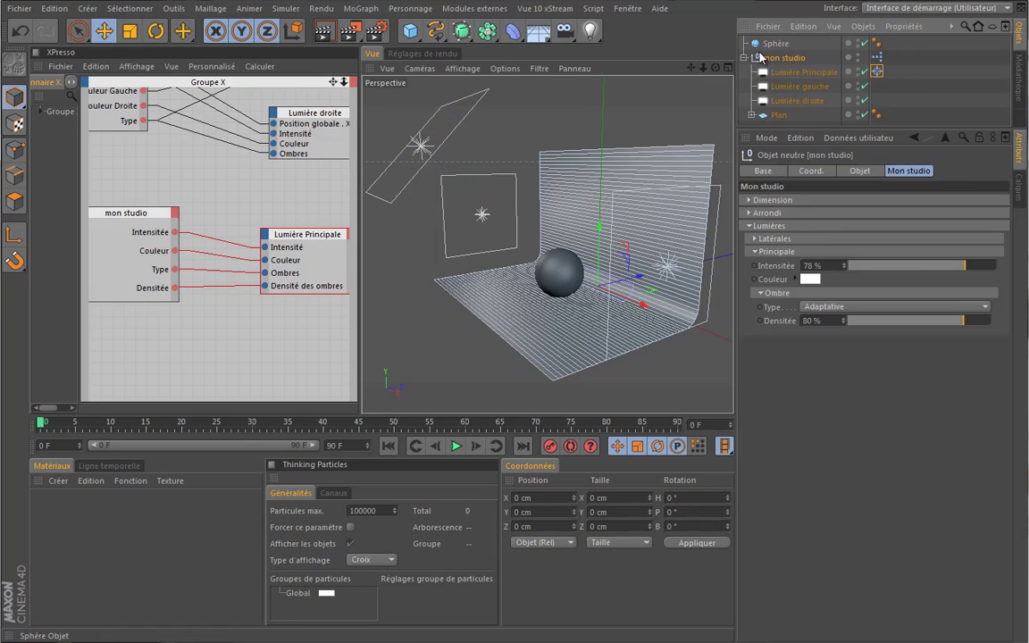
{"action": "left_click", "coordinate": [808, 72]}
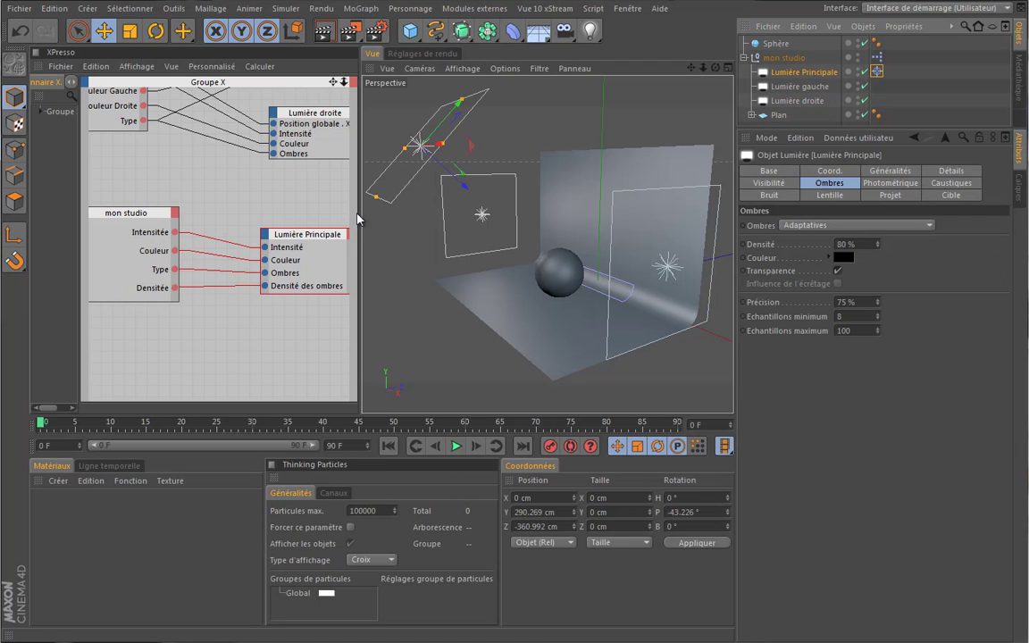
{"action": "left_click_drag", "start_coordinate": [360, 207], "coordinate": [254, 218]}
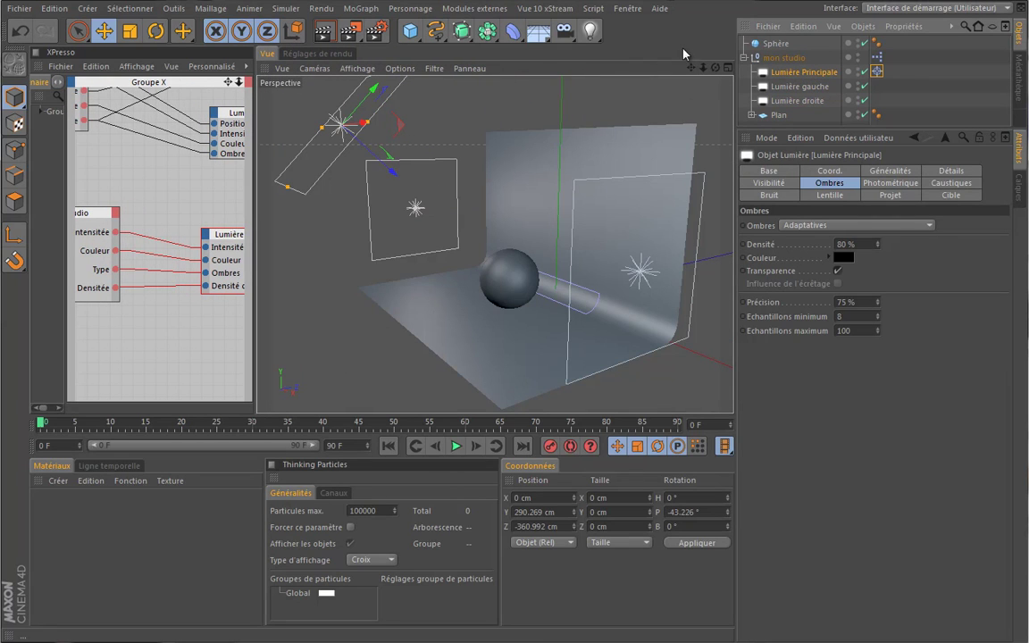
{"action": "middle_click_drag", "start_coordinate": [489, 298], "coordinate": [542, 163]}
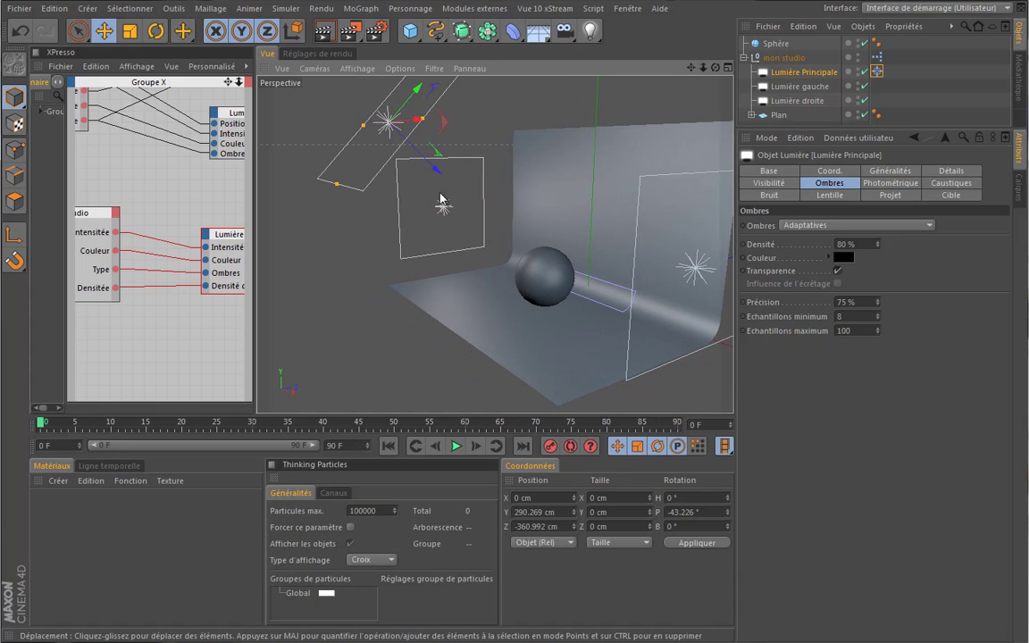
{"action": "left_click", "coordinate": [831, 171]}
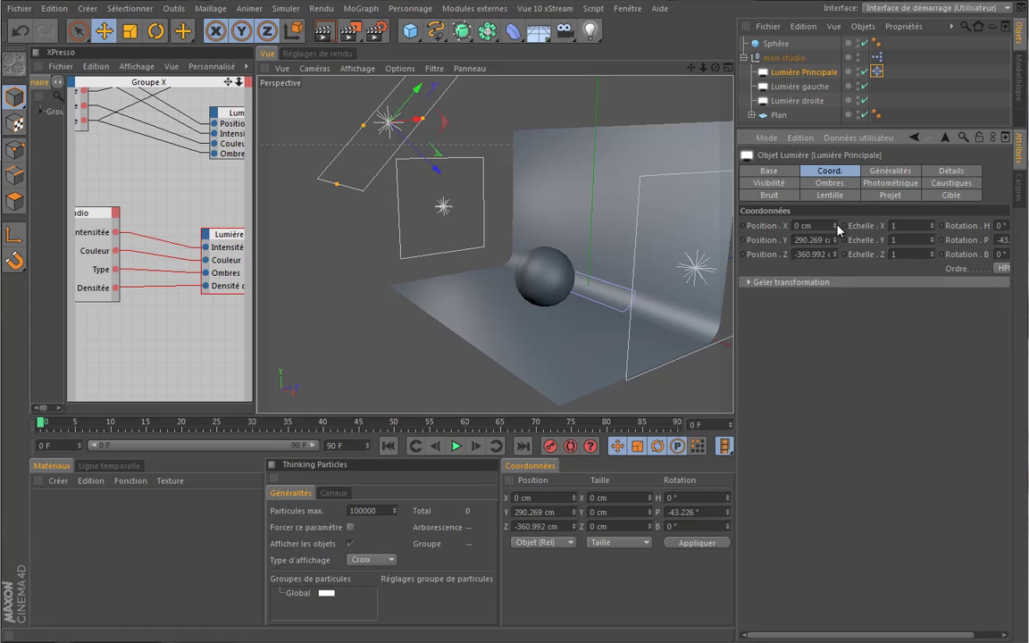
{"action": "mouse_move", "coordinate": [838, 229]}
{"action": "left_mouse_down"}
{"action": "mouse_move", "coordinate": [837, 241]}
{"action": "mouse_move", "coordinate": [836, 231]}
{"action": "left_mouse_up"}
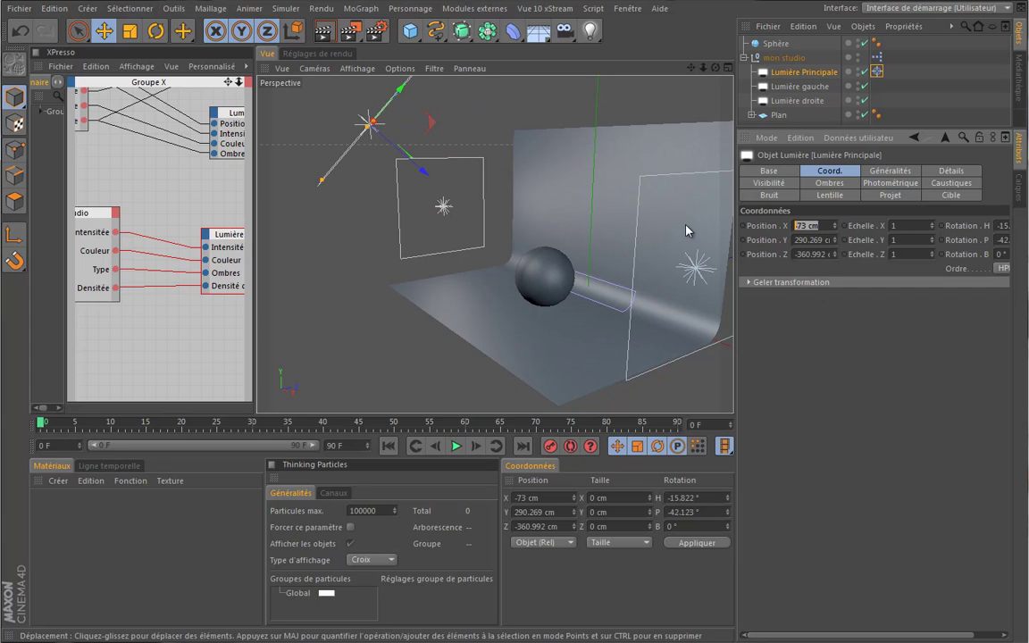
{"action": "type", "text": "0"}
{"action": "key", "text": "Tab"}
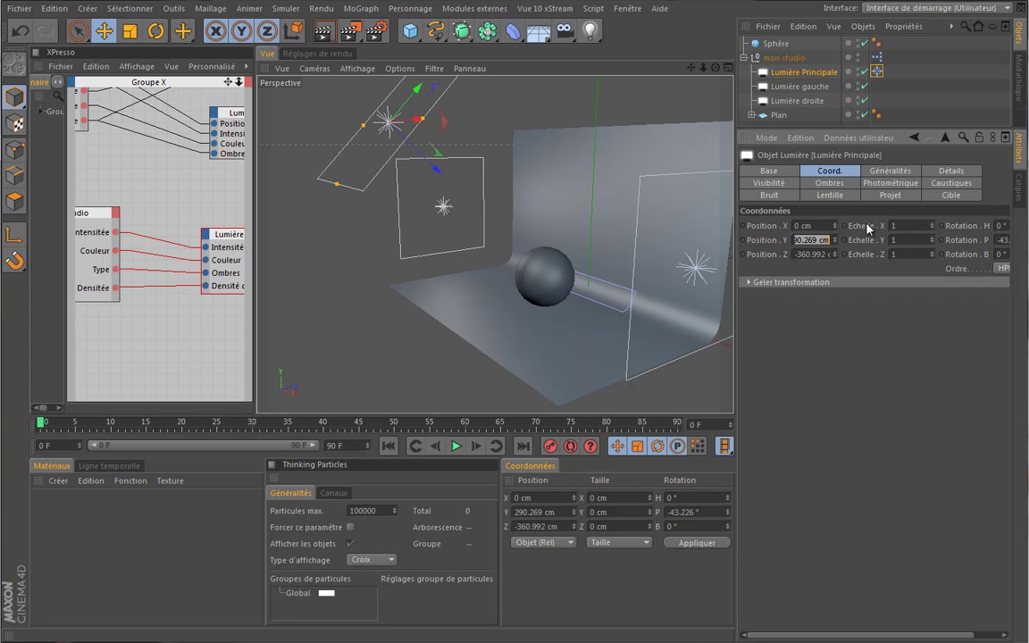
{"action": "mouse_move", "coordinate": [840, 244]}
{"action": "left_mouse_down"}
{"action": "mouse_move", "coordinate": [836, 284]}
{"action": "mouse_move", "coordinate": [836, 262]}
{"action": "left_mouse_up"}
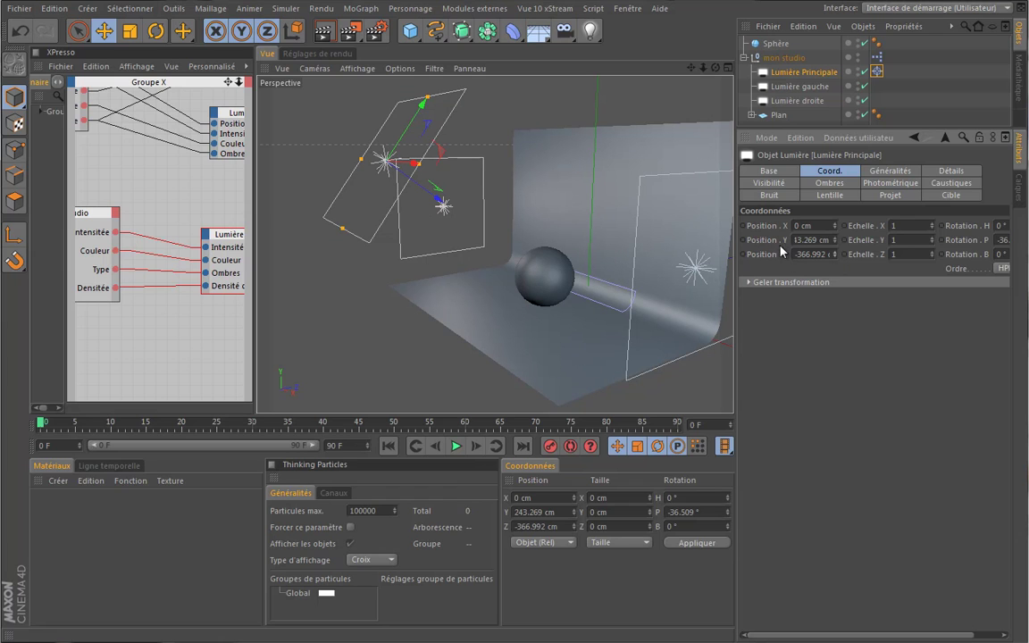
Widen the XPresso graph and open the user data manager of the mon studio null.
{"action": "left_click_drag", "start_coordinate": [254, 188], "coordinate": [490, 200]}
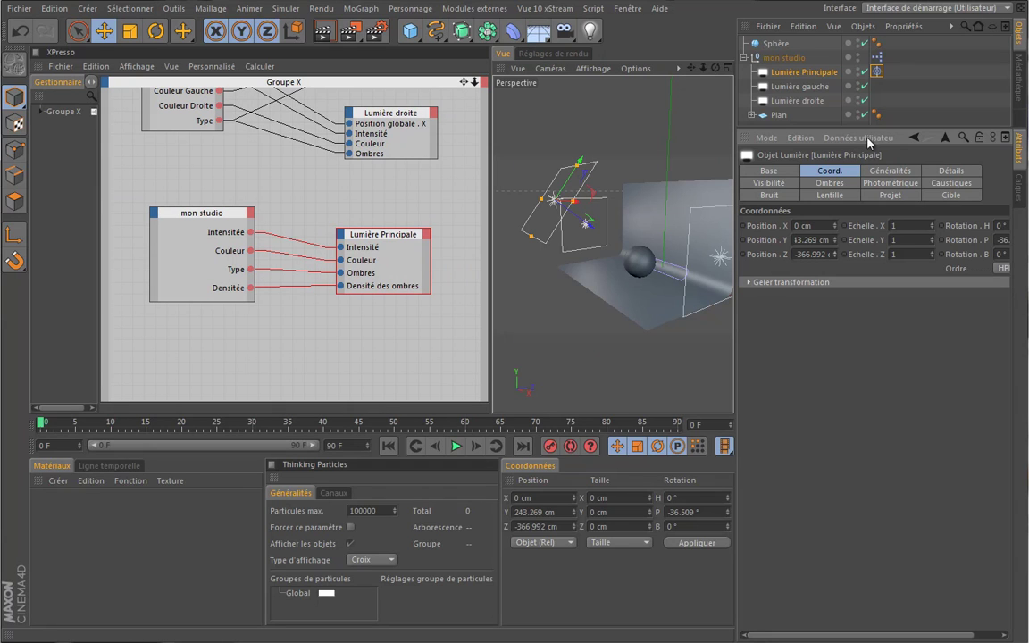
{"action": "left_click", "coordinate": [783, 57]}
{"action": "left_click", "coordinate": [859, 139]}
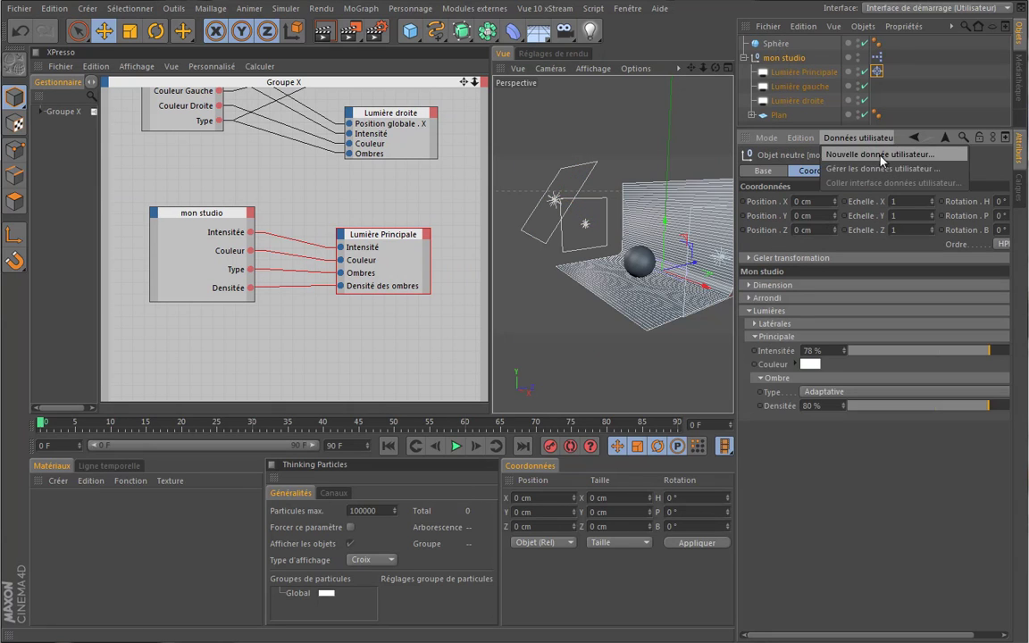
{"action": "left_click", "coordinate": [871, 168]}
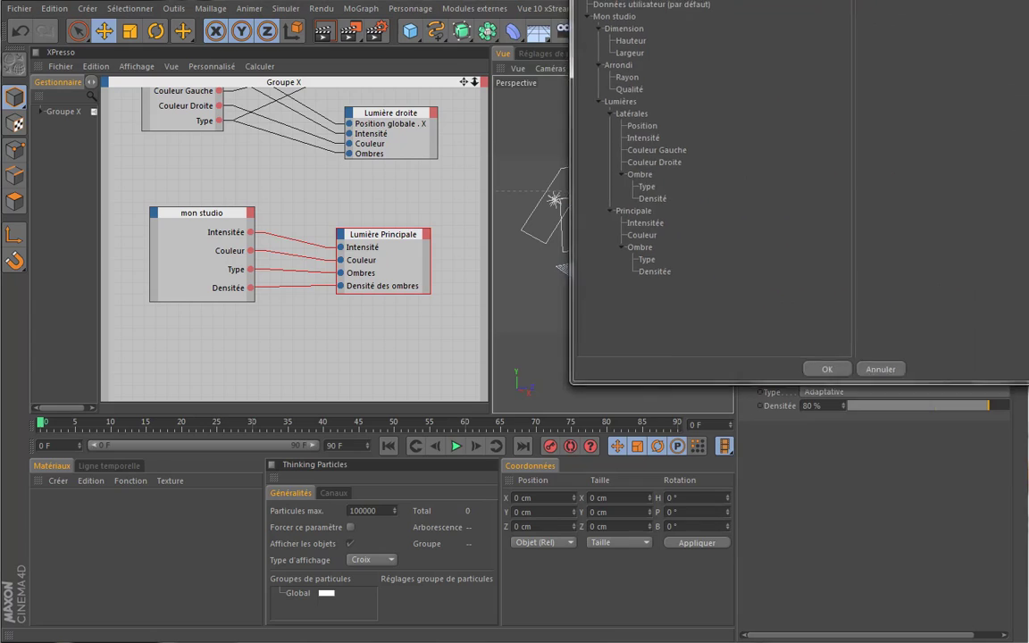
{"action": "left_click", "coordinate": [375, 299]}
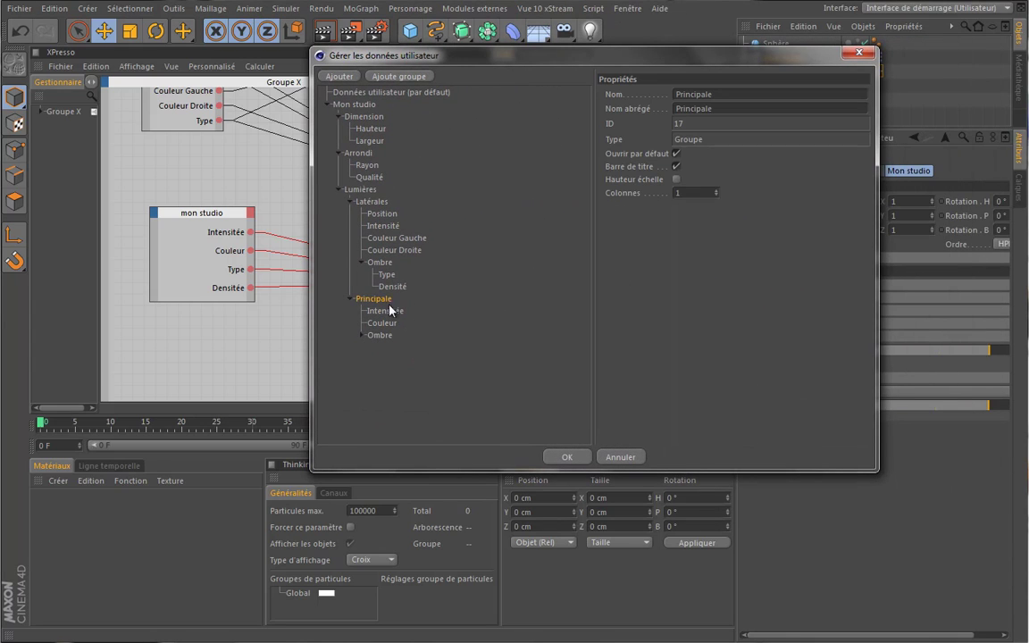
{"action": "left_click", "coordinate": [344, 80]}
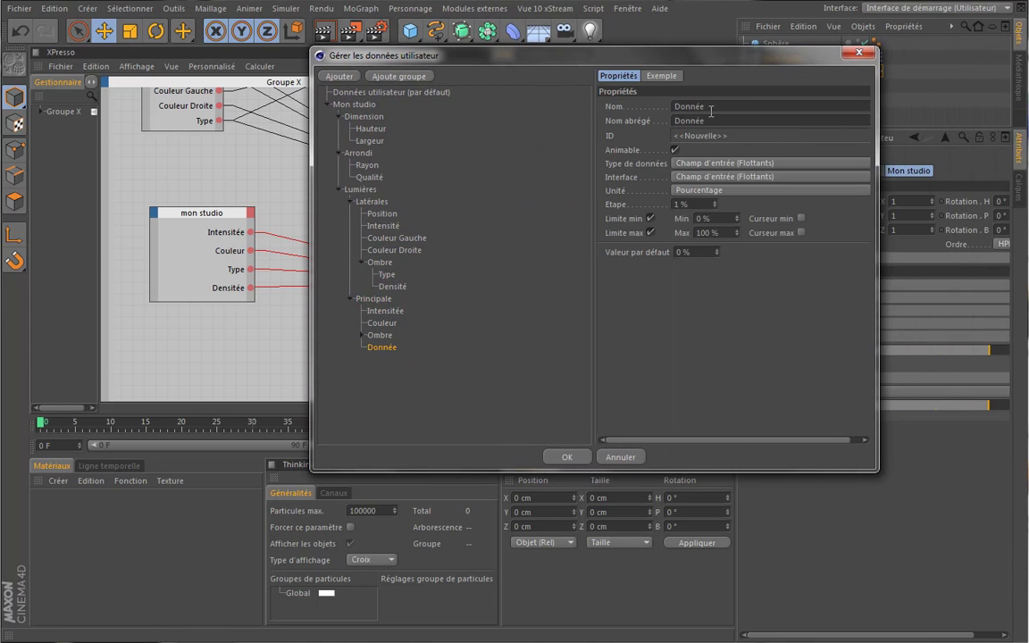
{"action": "left_click_drag", "start_coordinate": [730, 106], "coordinate": [636, 107]}
{"action": "type", "text": "Hauteur"}
{"action": "key", "text": "Tab"}
{"action": "left_click", "coordinate": [383, 348]}
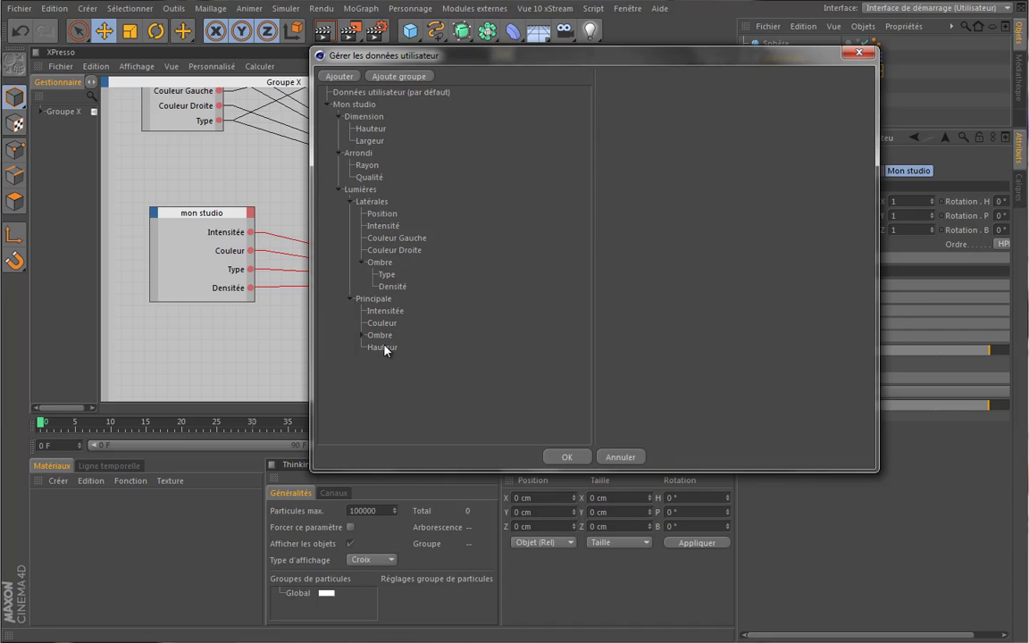
{"action": "key", "text": "Delete"}
Copy the Latérales Position parameter twice into the Principale group and name the first copy Hauteur.
{"action": "left_click", "coordinate": [382, 214]}
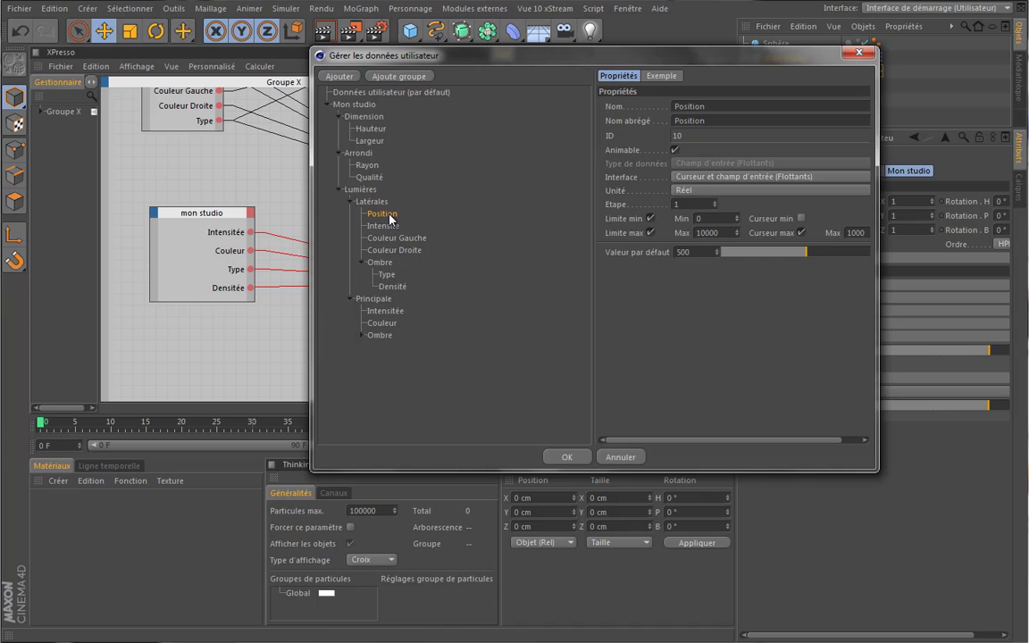
{"action": "left_click_drag", "start_coordinate": [388, 302], "coordinate": [410, 316], "text": "ctrl"}
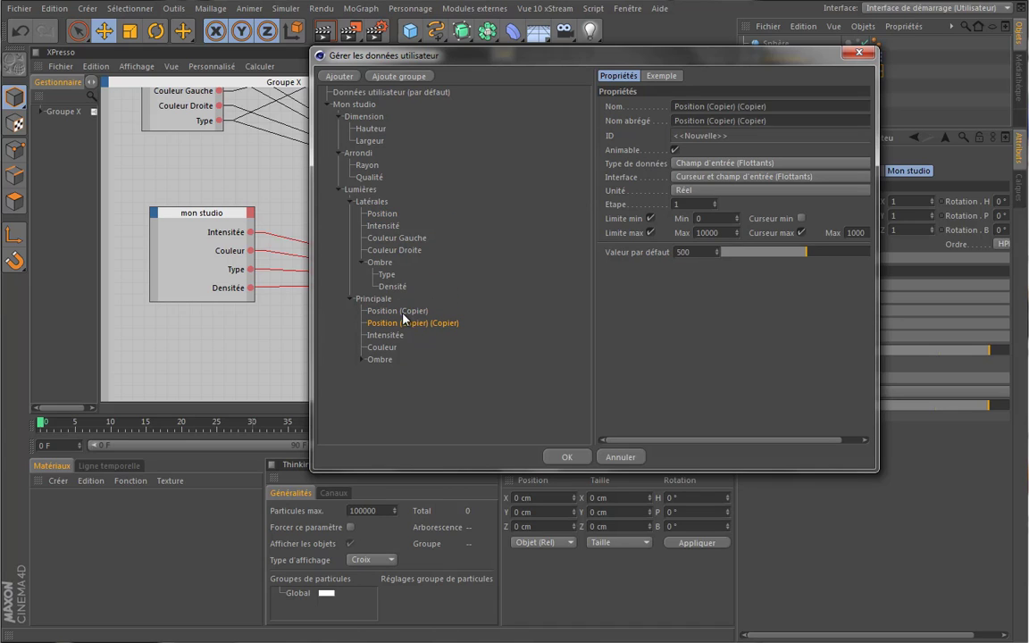
{"action": "left_click", "coordinate": [750, 107]}
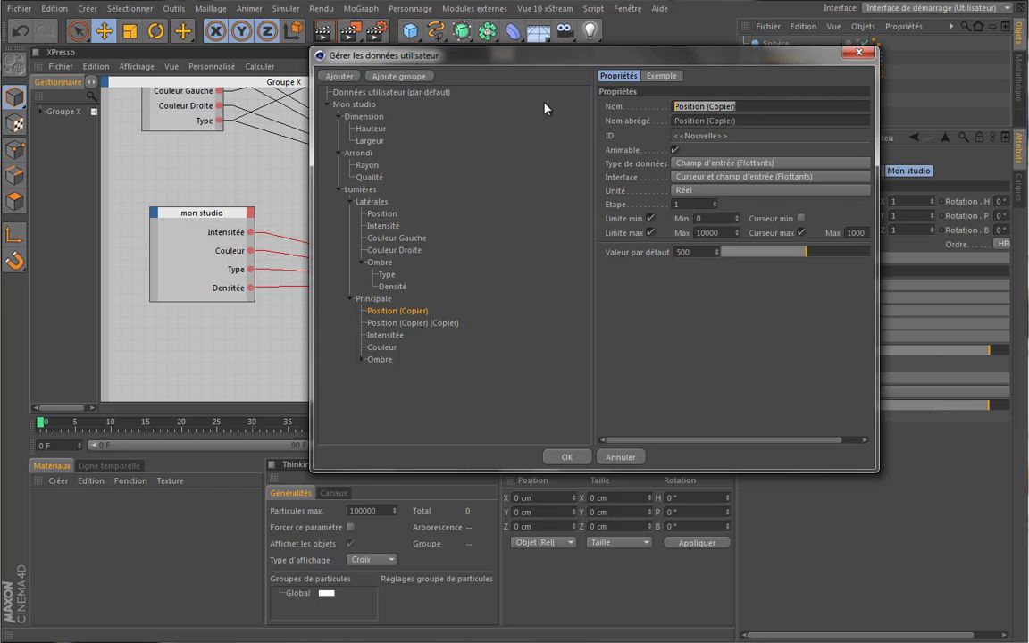
{"action": "type", "text": "HAu"}
{"action": "key", "text": "BackSpace"}
{"action": "key", "text": "BackSpace"}
{"action": "type", "text": "auteur"}
{"action": "key", "text": "Tab"}
Rename the second Position copy in the Principale group as Distance Model and accept the user data changes.
{"action": "left_click", "coordinate": [408, 324]}
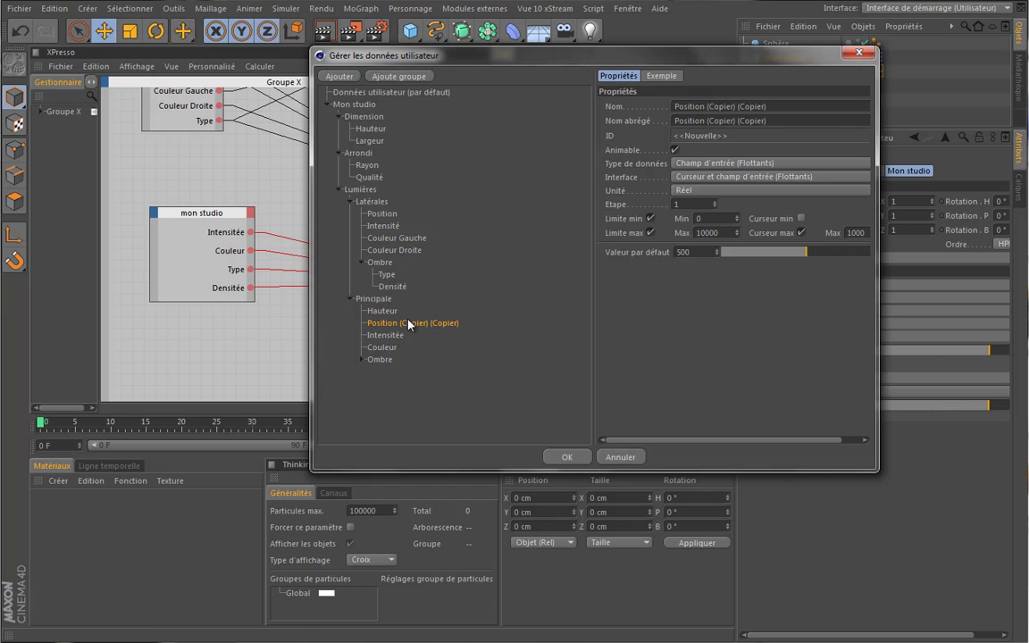
{"action": "double_click", "coordinate": [763, 106]}
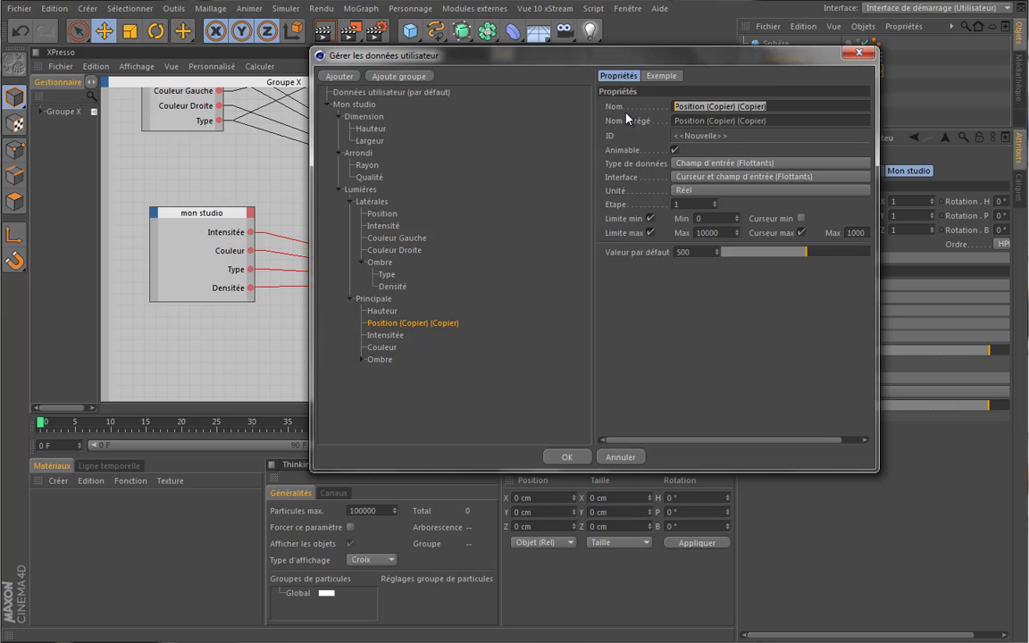
{"action": "type", "text": "Dis"}
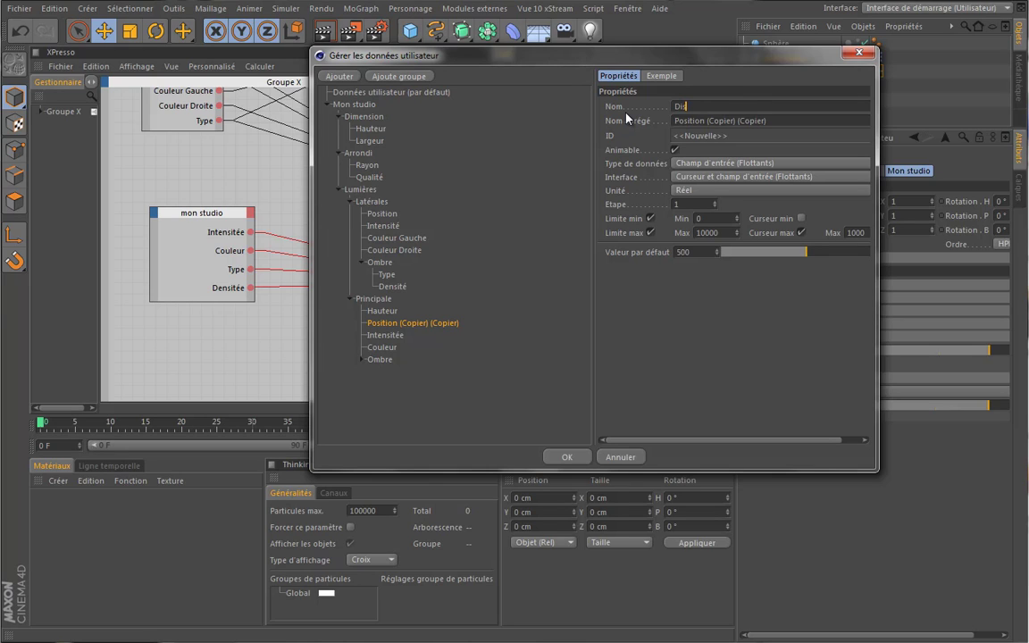
{"action": "type", "text": "tance"}
{"action": "type", "text": " C"}
{"action": "type", "text": "odel"}
{"action": "key", "text": "Tab"}
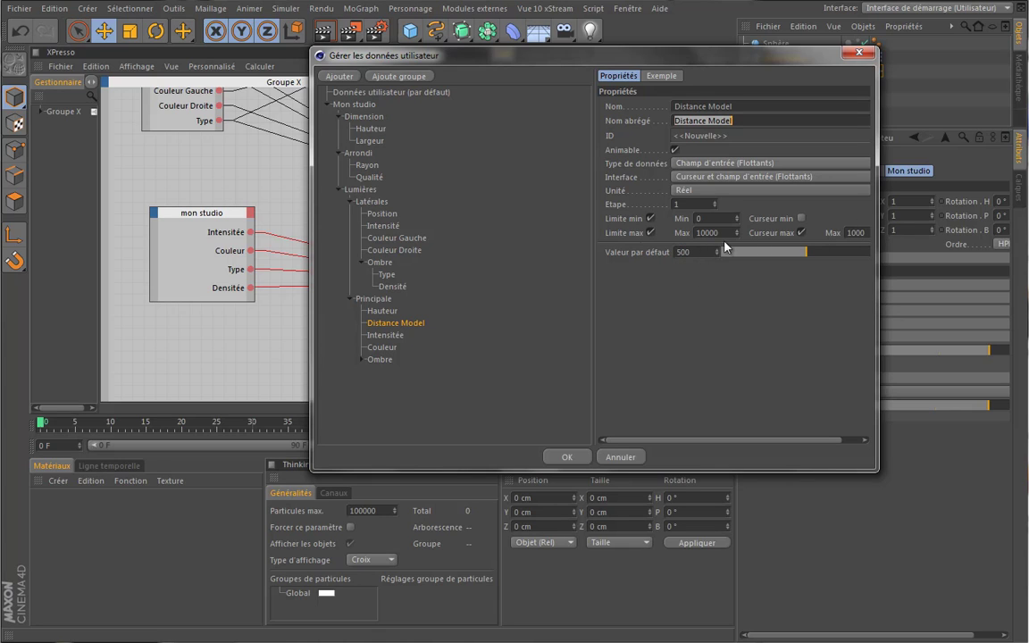
{"action": "left_click", "coordinate": [382, 310]}
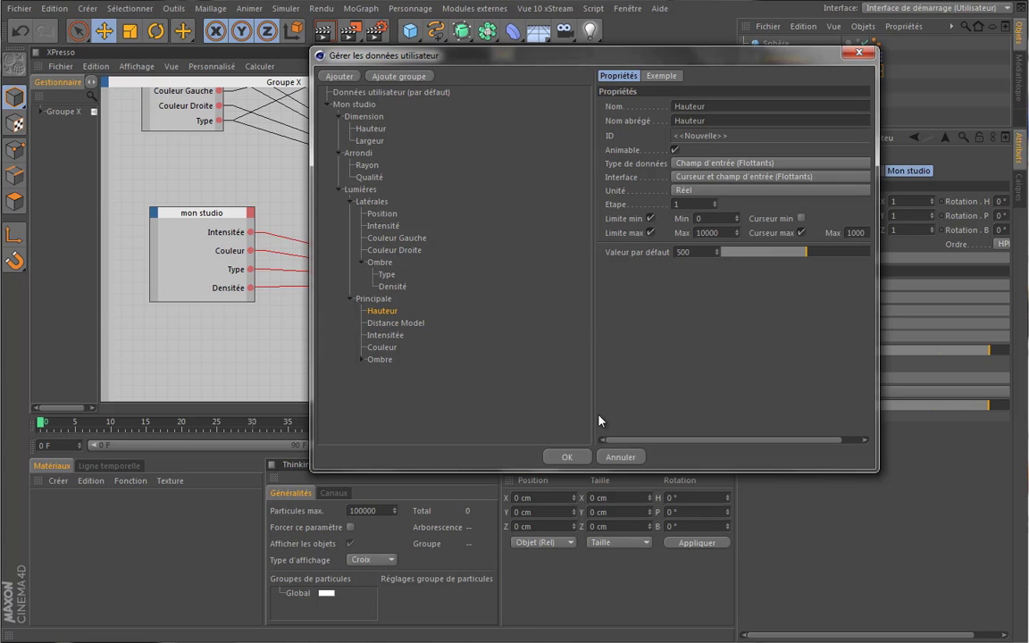
{"action": "left_click", "coordinate": [566, 457]}
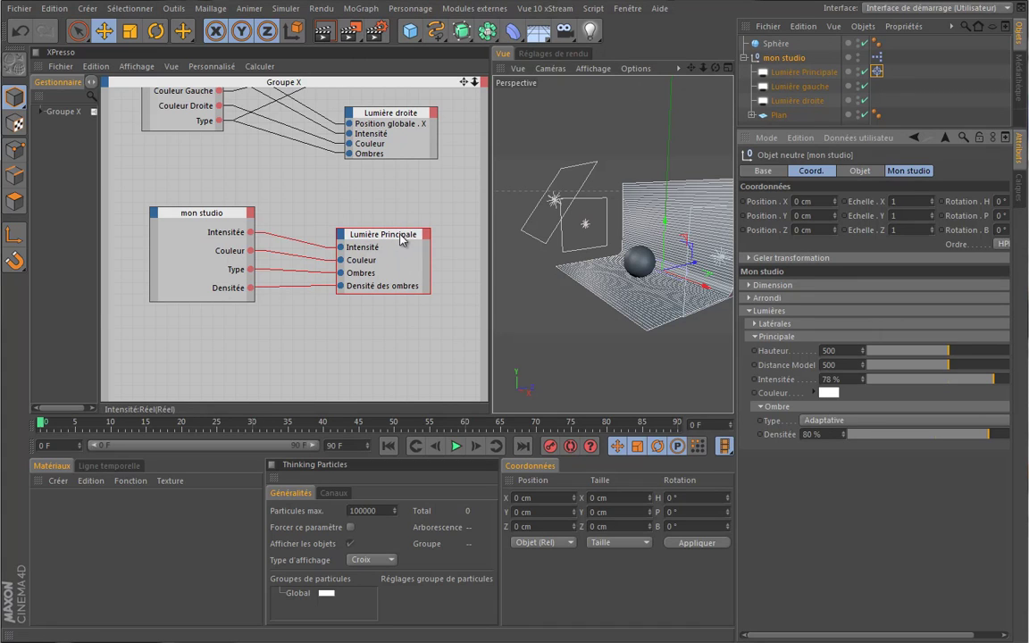
Move the mon studio node away from the Lumière Principale node and add the Principale Hauteur output port to it.
{"action": "left_click_drag", "start_coordinate": [212, 215], "coordinate": [184, 220]}
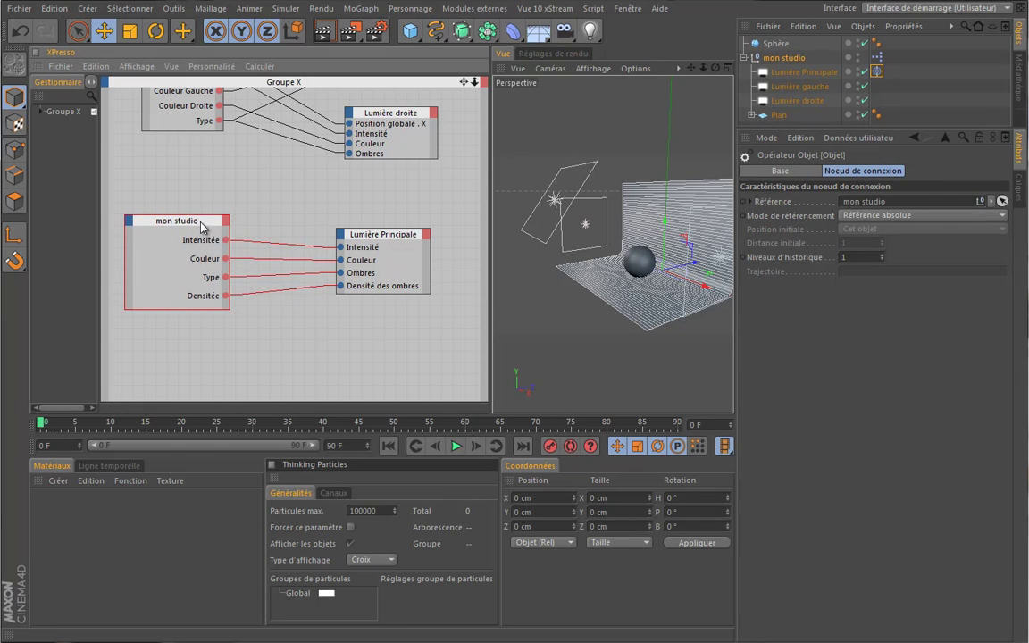
{"action": "left_click", "coordinate": [225, 221]}
{"action": "mouse_move", "coordinate": [273, 230]}
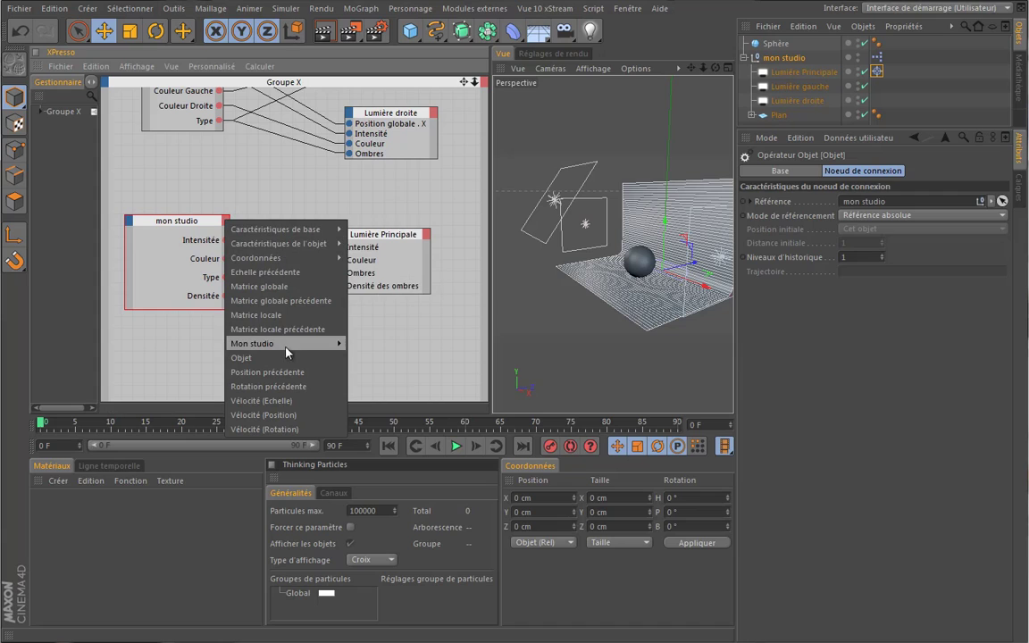
{"action": "mouse_move", "coordinate": [294, 344]}
{"action": "mouse_move", "coordinate": [382, 374]}
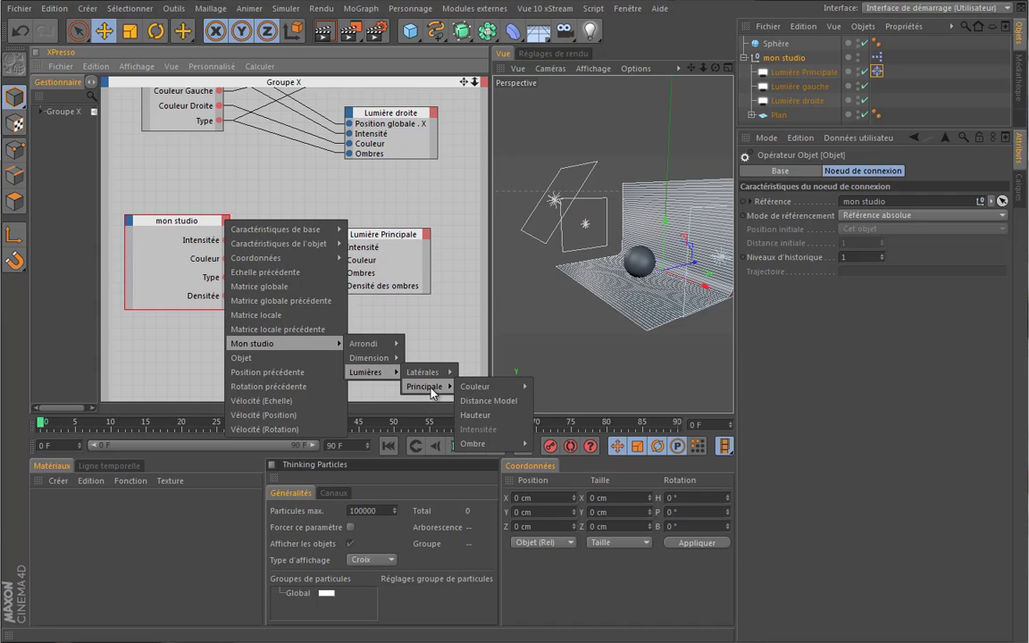
{"action": "mouse_move", "coordinate": [428, 387]}
{"action": "left_click", "coordinate": [506, 416]}
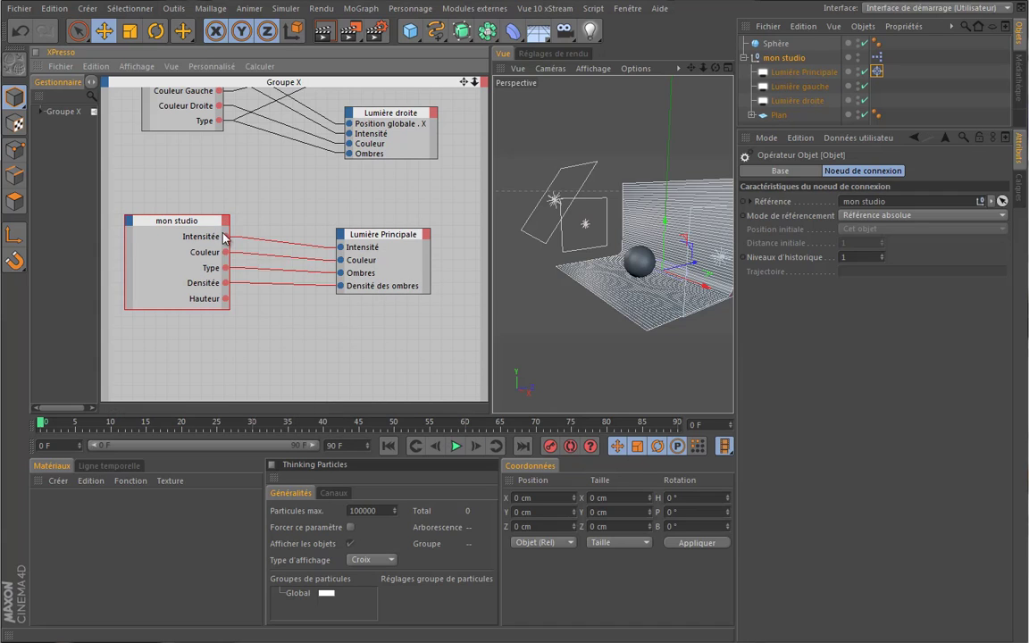
Add the Principale Distance Model output port to the mon studio node beside the Lumière Principale node.
{"action": "left_click", "coordinate": [225, 221]}
{"action": "mouse_move", "coordinate": [337, 346]}
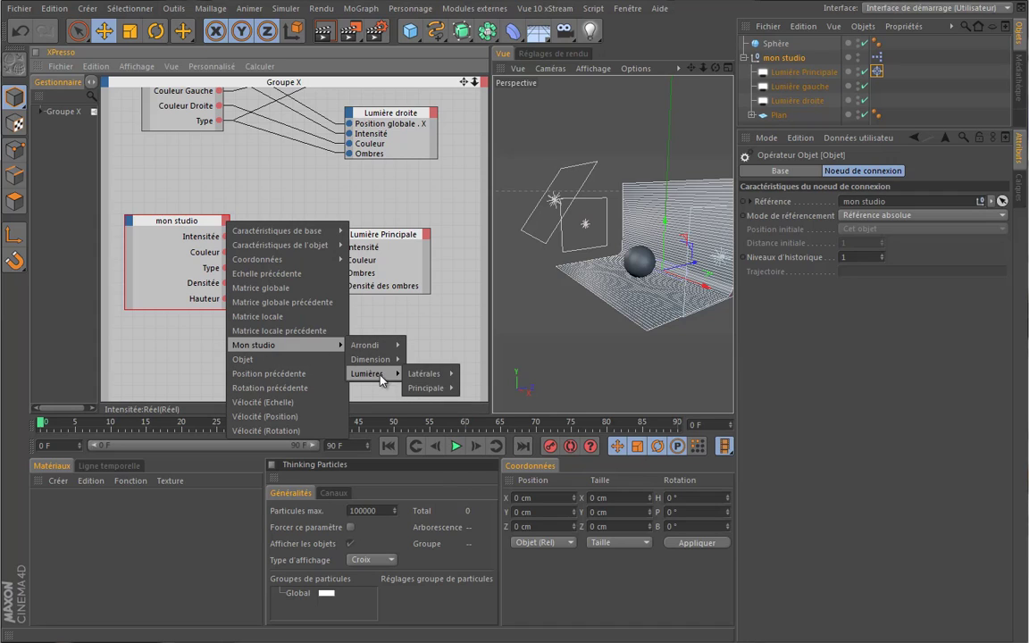
{"action": "mouse_move", "coordinate": [375, 373]}
{"action": "mouse_move", "coordinate": [427, 387]}
{"action": "mouse_move", "coordinate": [505, 449]}
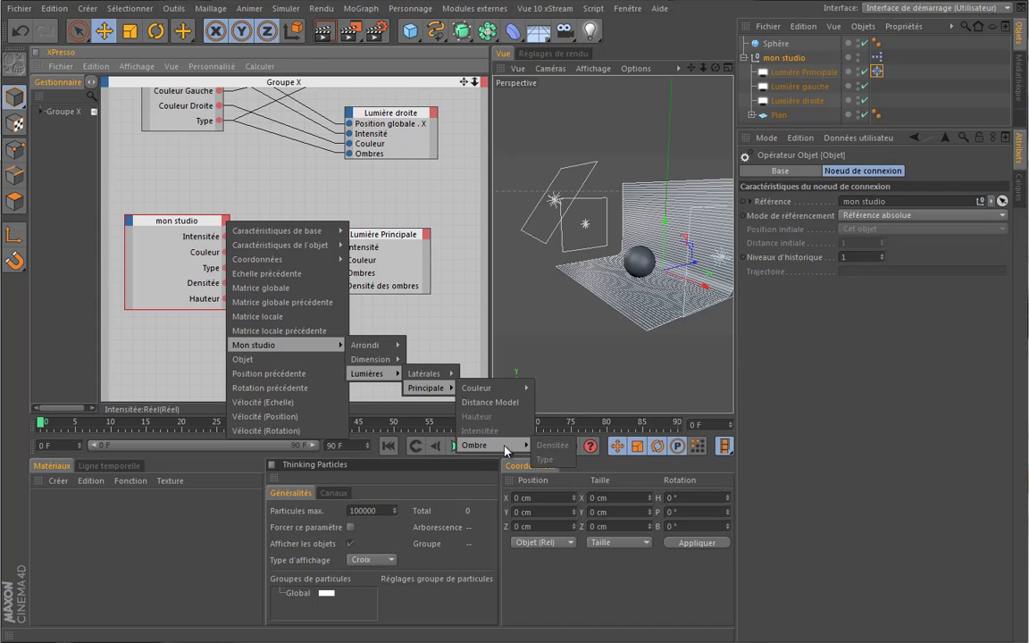
{"action": "left_click", "coordinate": [489, 402]}
Reorder the mon studio output ports so Hauteur comes first and Distance Model second, above Intensitée.
{"action": "left_click_drag", "start_coordinate": [198, 287], "coordinate": [200, 223]}
{"action": "left_click_drag", "start_coordinate": [196, 306], "coordinate": [200, 225]}
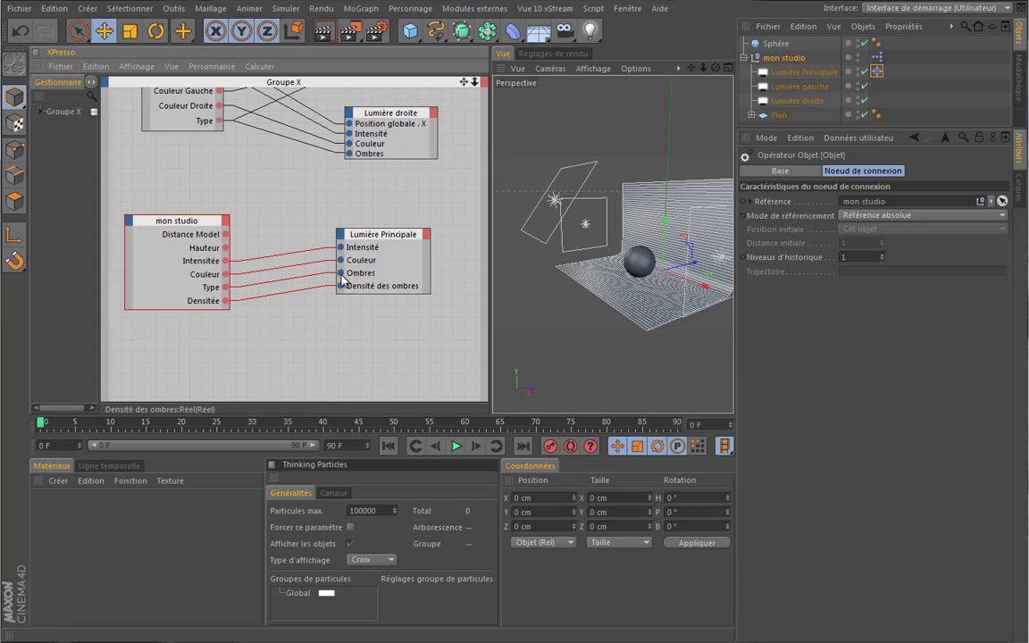
{"action": "right_click", "coordinate": [200, 237]}
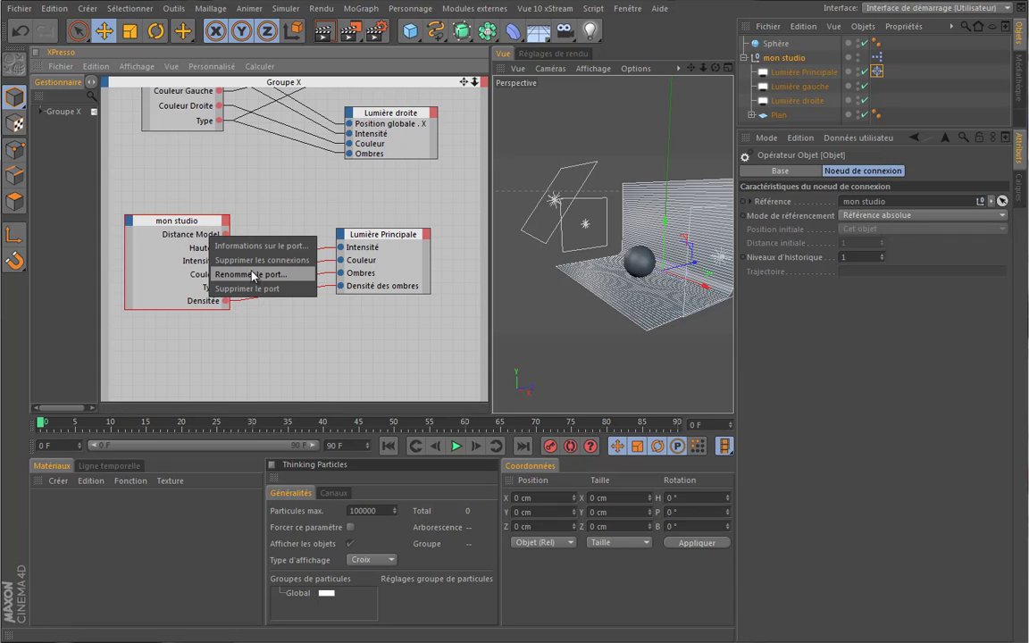
{"action": "left_click", "coordinate": [385, 238]}
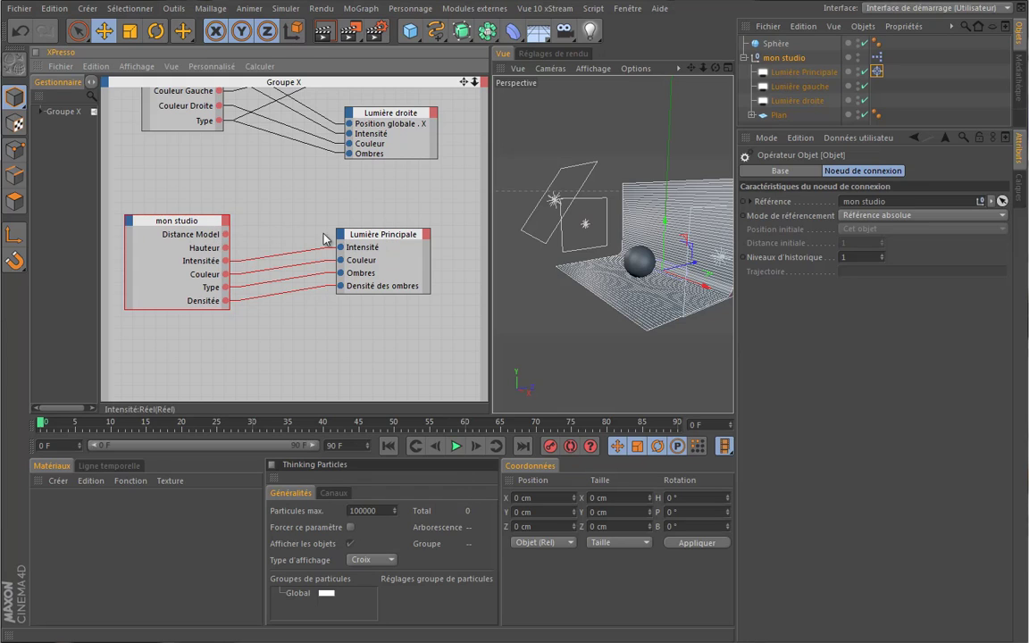
{"action": "left_click_drag", "start_coordinate": [225, 234], "coordinate": [304, 227]}
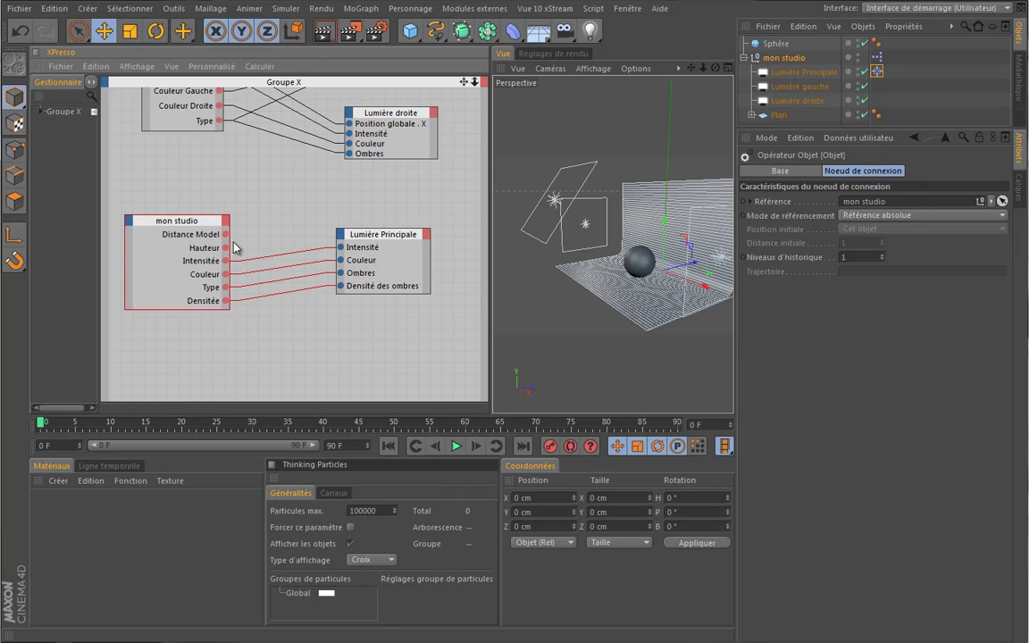
{"action": "mouse_move", "coordinate": [206, 234]}
{"action": "left_mouse_down"}
{"action": "mouse_move", "coordinate": [222, 234]}
{"action": "mouse_move", "coordinate": [219, 248]}
{"action": "left_mouse_up"}
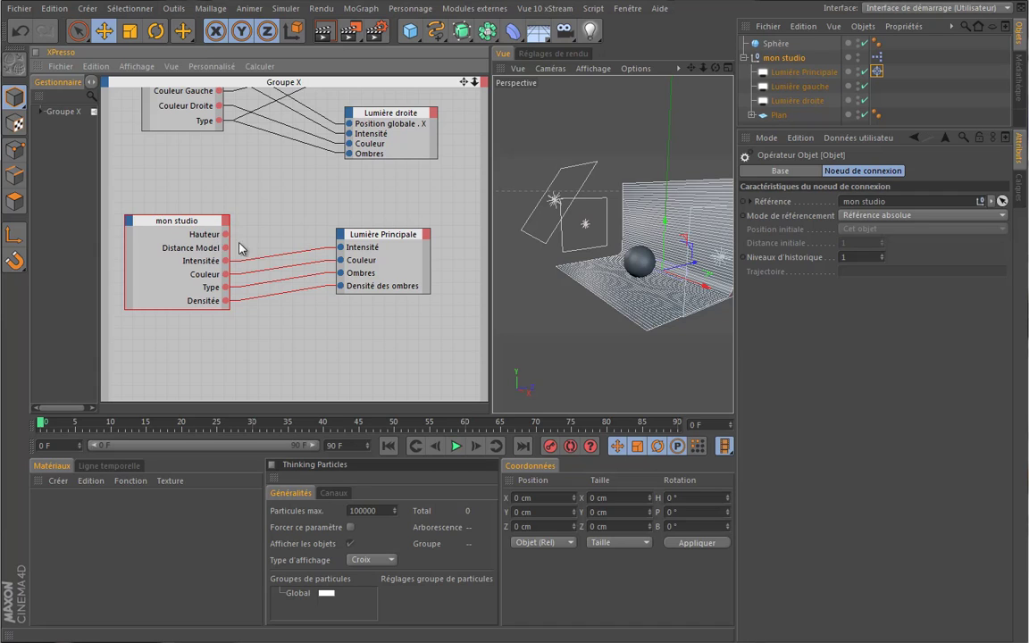
Connect the Hauteur output to a new Position globale . Y input on the Lumière Principale node.
{"action": "left_click", "coordinate": [801, 72]}
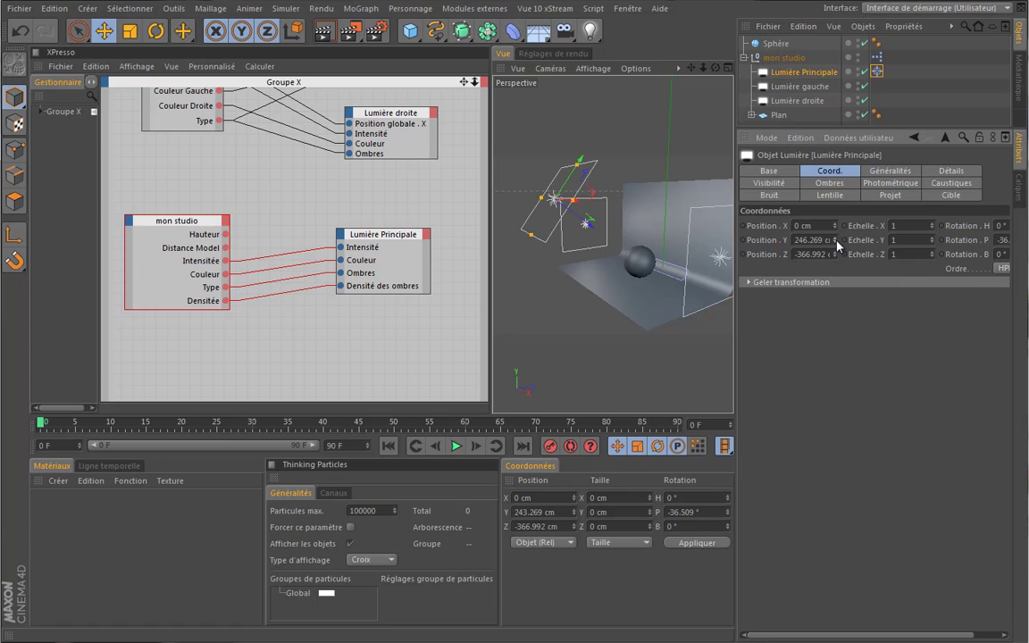
{"action": "left_click_drag", "start_coordinate": [837, 245], "coordinate": [751, 234]}
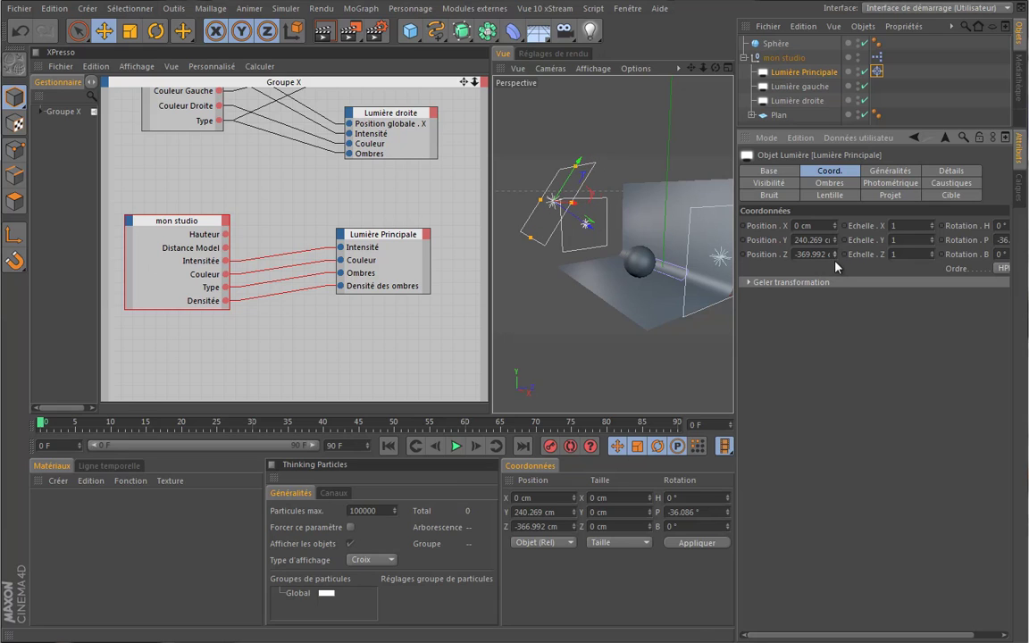
{"action": "left_click_drag", "start_coordinate": [225, 234], "coordinate": [341, 234]}
{"action": "mouse_move", "coordinate": [437, 300]}
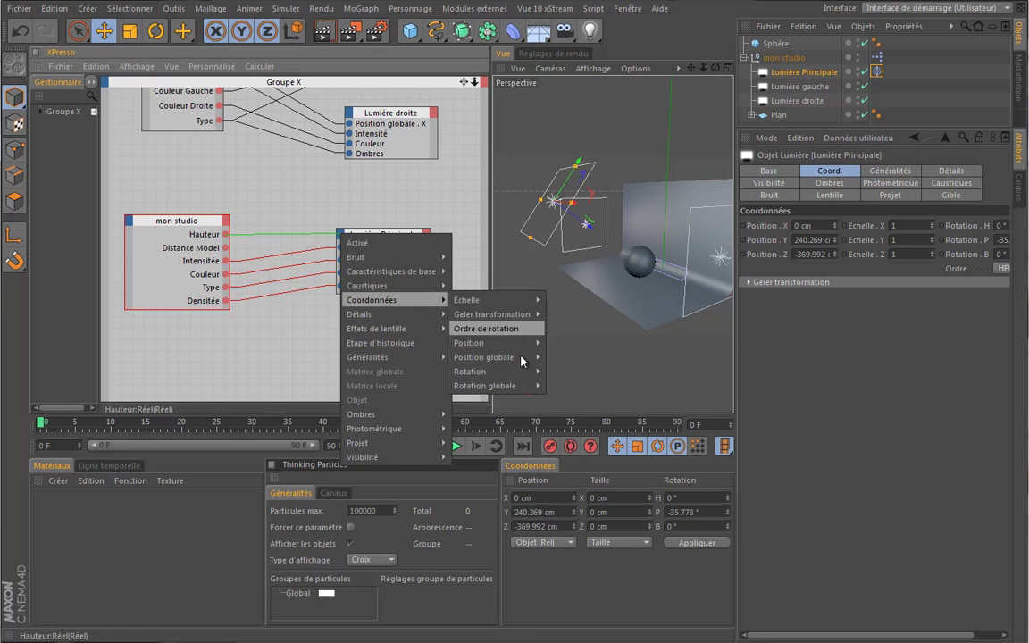
{"action": "mouse_move", "coordinate": [531, 357]}
{"action": "left_click", "coordinate": [589, 386]}
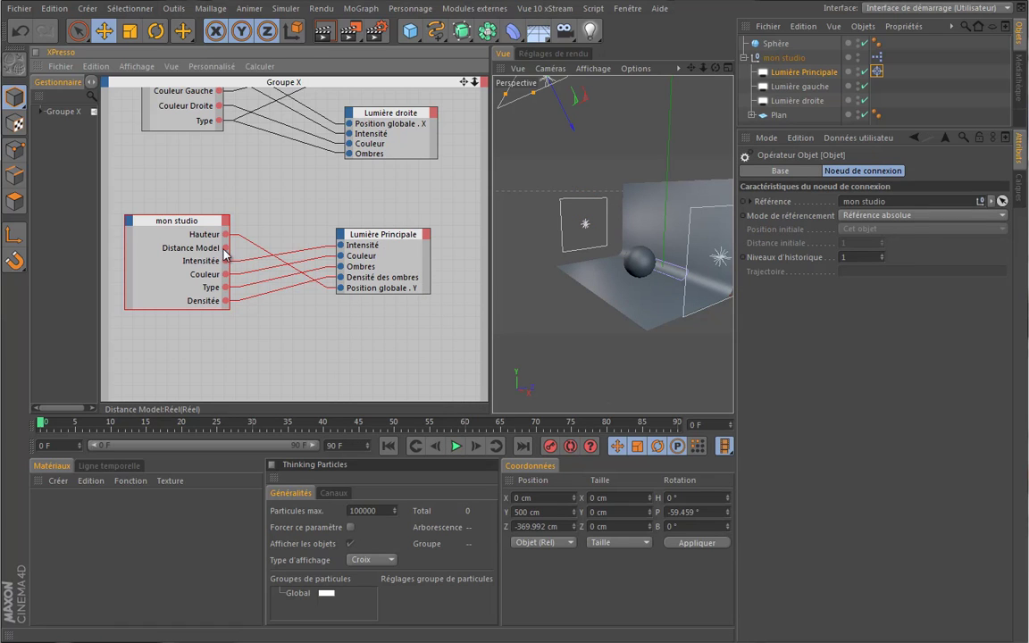
Connect the Distance Model output to a new Position globale . Z input on the Lumière Principale node.
{"action": "left_click_drag", "start_coordinate": [225, 248], "coordinate": [340, 236]}
{"action": "mouse_move", "coordinate": [392, 300]}
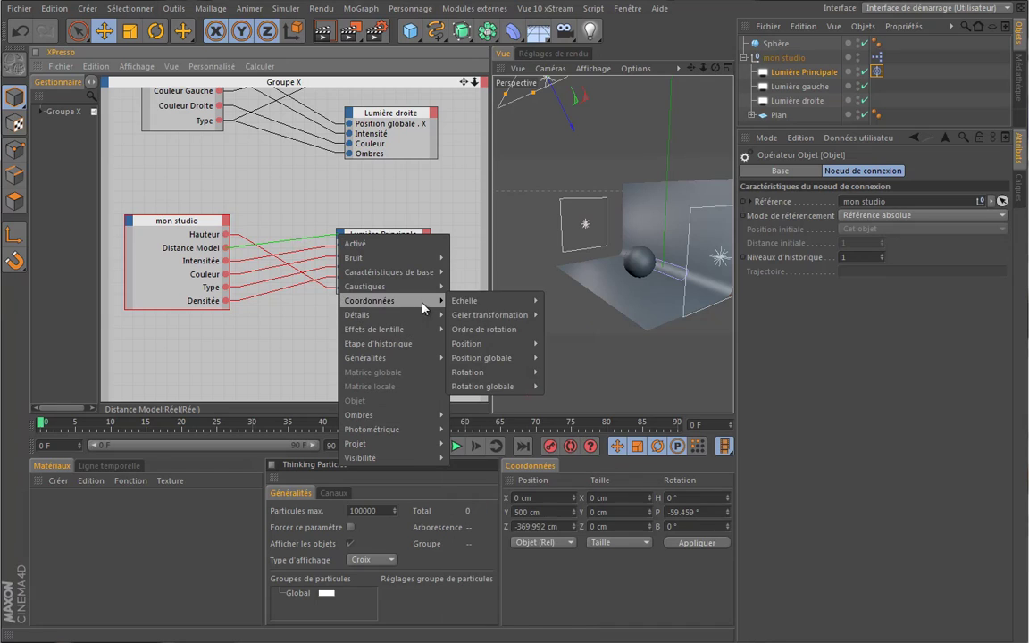
{"action": "mouse_move", "coordinate": [522, 389]}
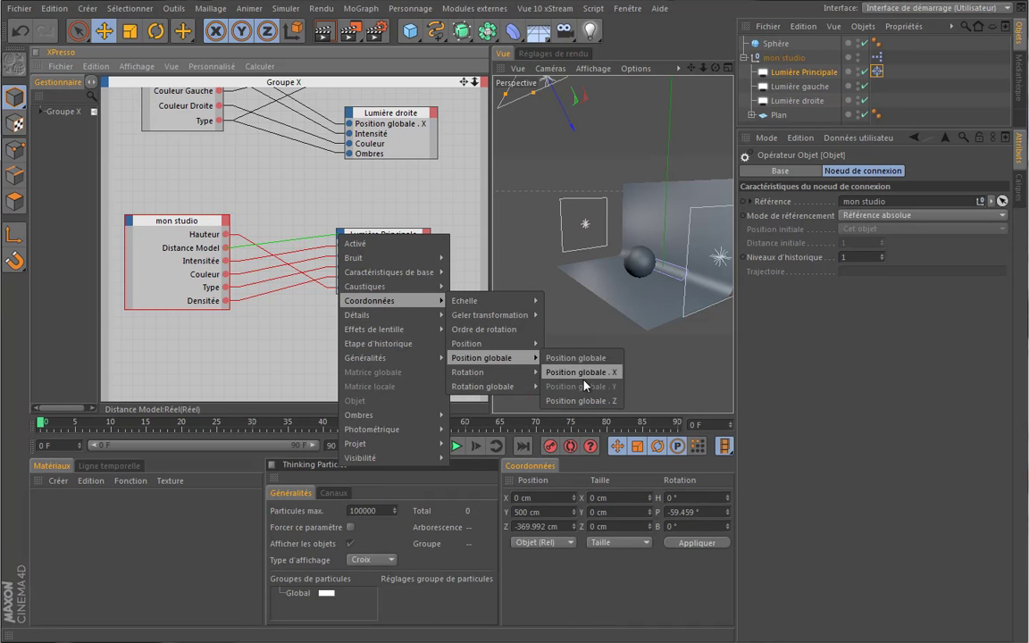
{"action": "left_click", "coordinate": [585, 401]}
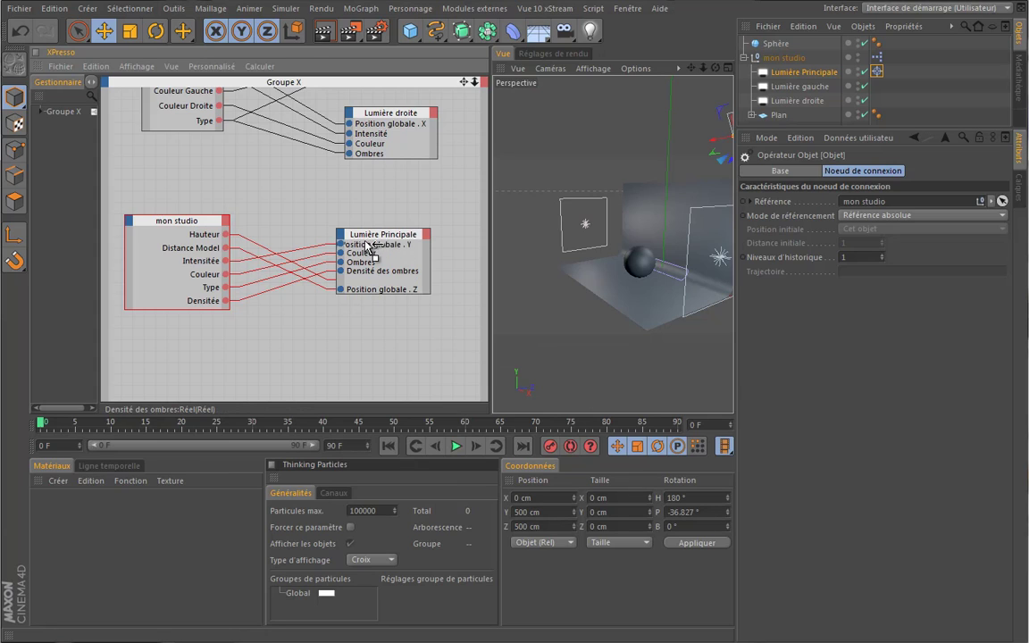
Reorder the Lumière Principale inputs to match the mon studio outputs and align the node so the wires run straight.
{"action": "left_click_drag", "start_coordinate": [353, 285], "coordinate": [356, 242]}
{"action": "left_click_drag", "start_coordinate": [372, 291], "coordinate": [357, 241]}
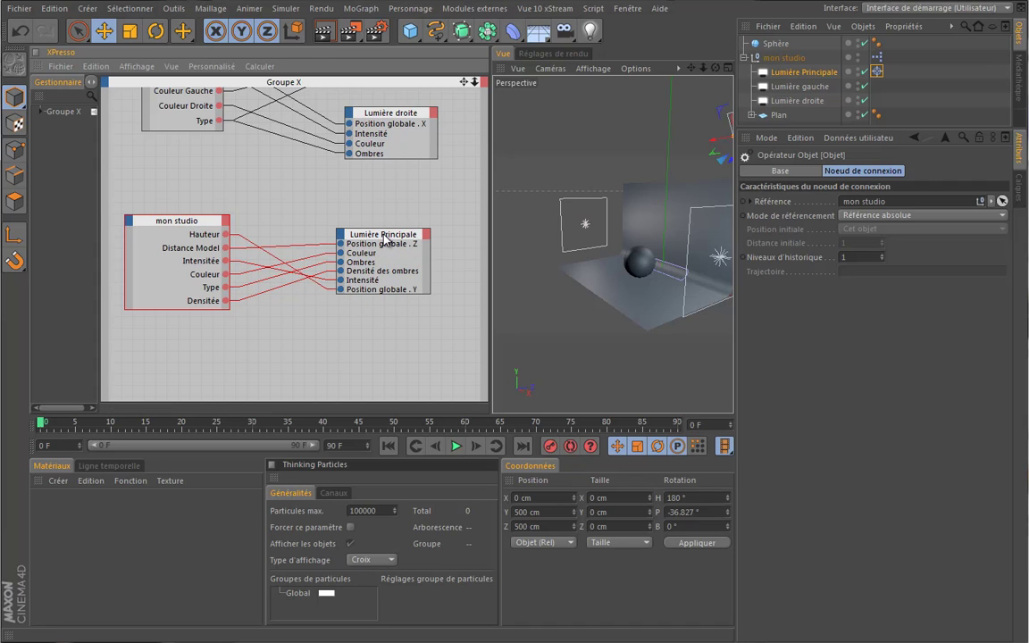
{"action": "left_click_drag", "start_coordinate": [379, 314], "coordinate": [380, 260]}
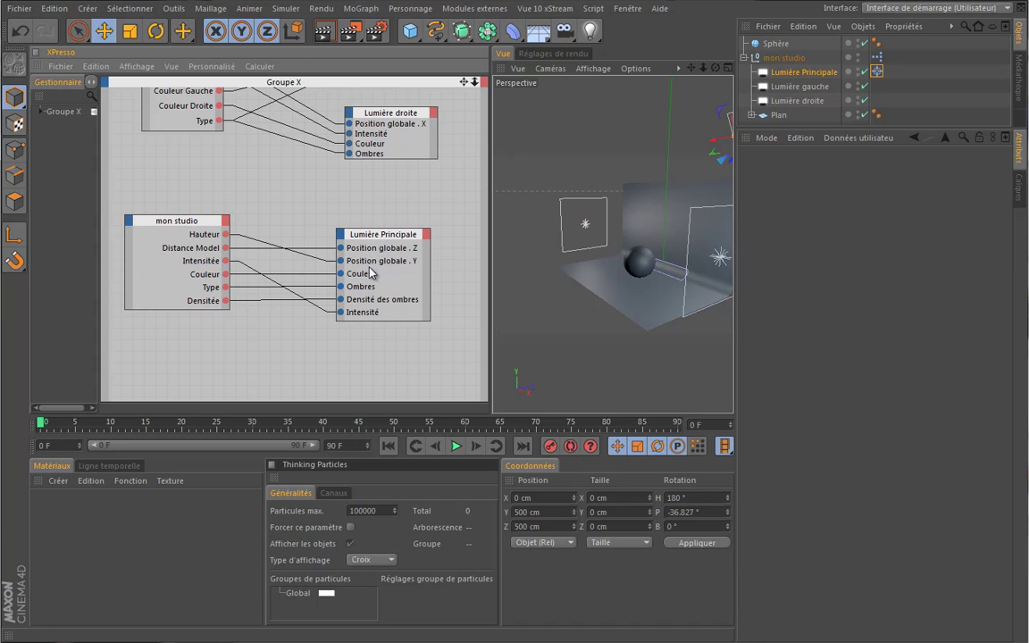
{"action": "left_click_drag", "start_coordinate": [363, 313], "coordinate": [376, 257]}
{"action": "left_click_drag", "start_coordinate": [382, 246], "coordinate": [368, 237]}
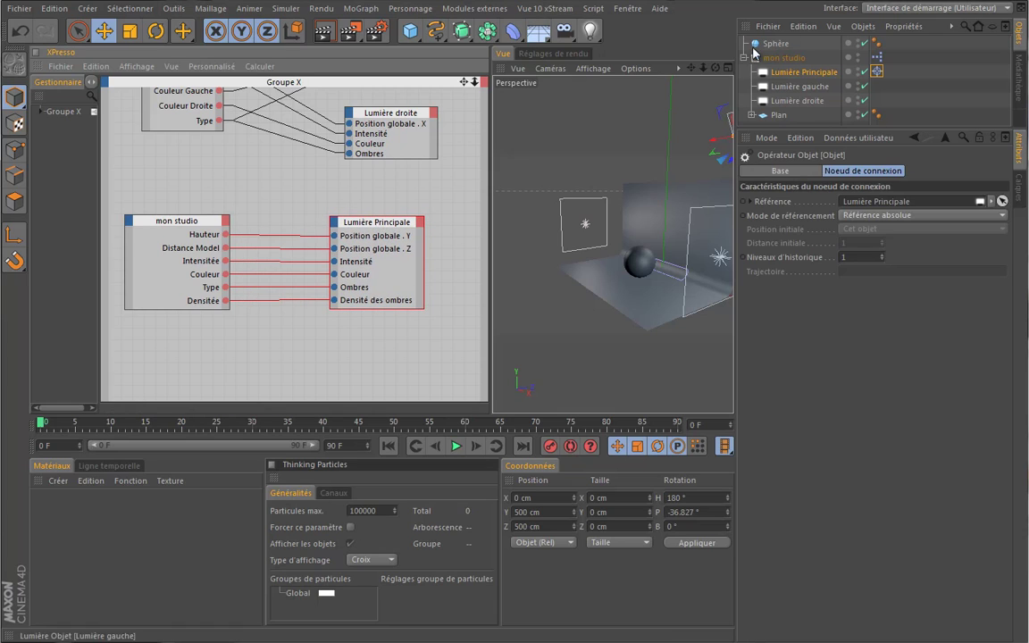
Test the mon studio light controls by setting Hauteur to 178 and Distance Model to 267, then select Lumière Principale.
{"action": "left_click", "coordinate": [783, 57]}
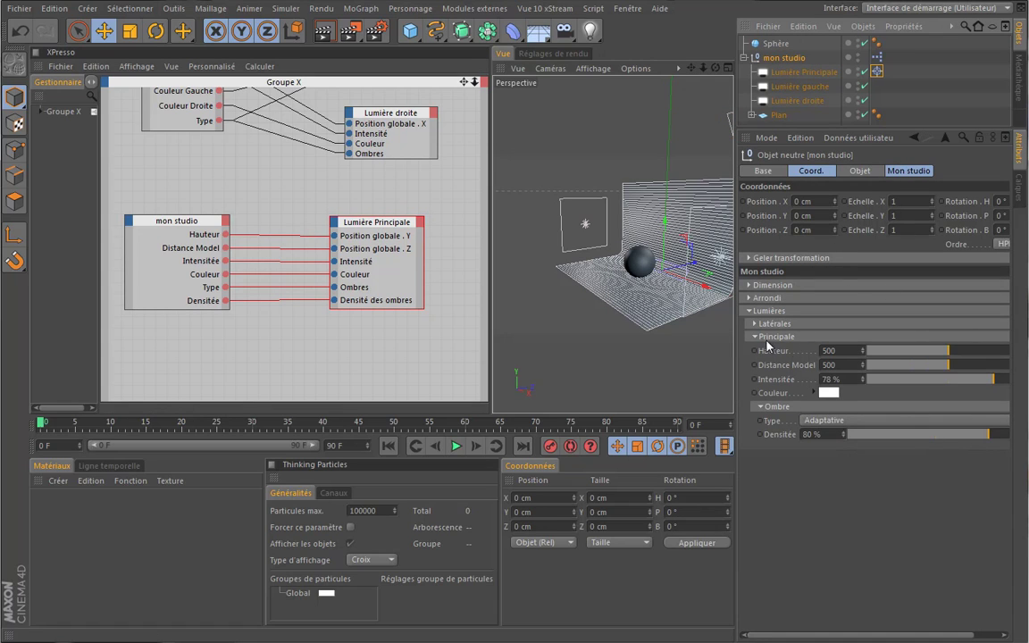
{"action": "left_click_drag", "start_coordinate": [949, 350], "coordinate": [920, 350]}
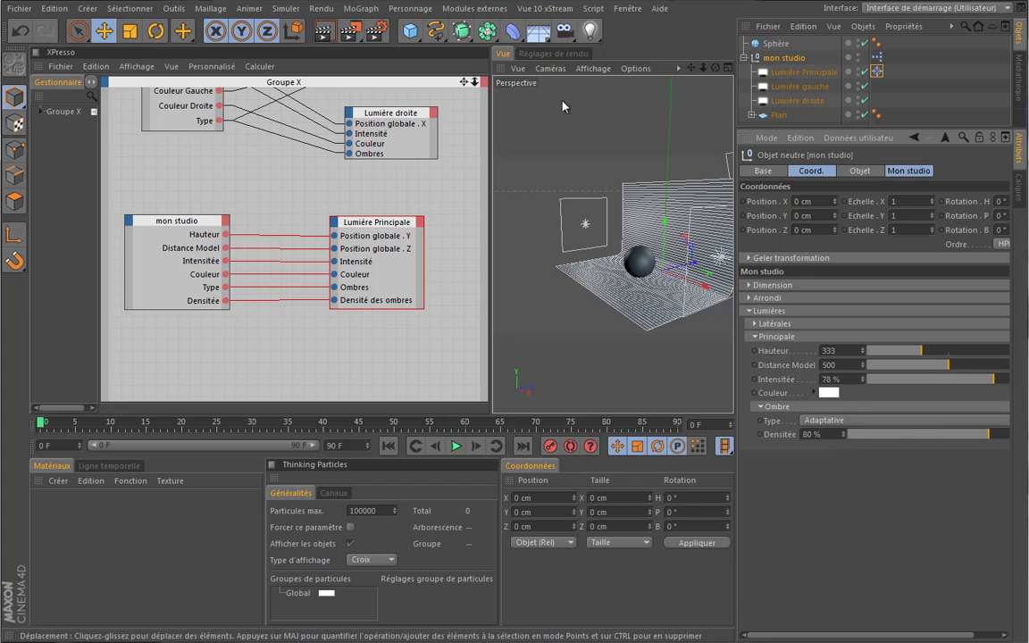
{"action": "left_click_drag", "start_coordinate": [490, 176], "coordinate": [312, 178]}
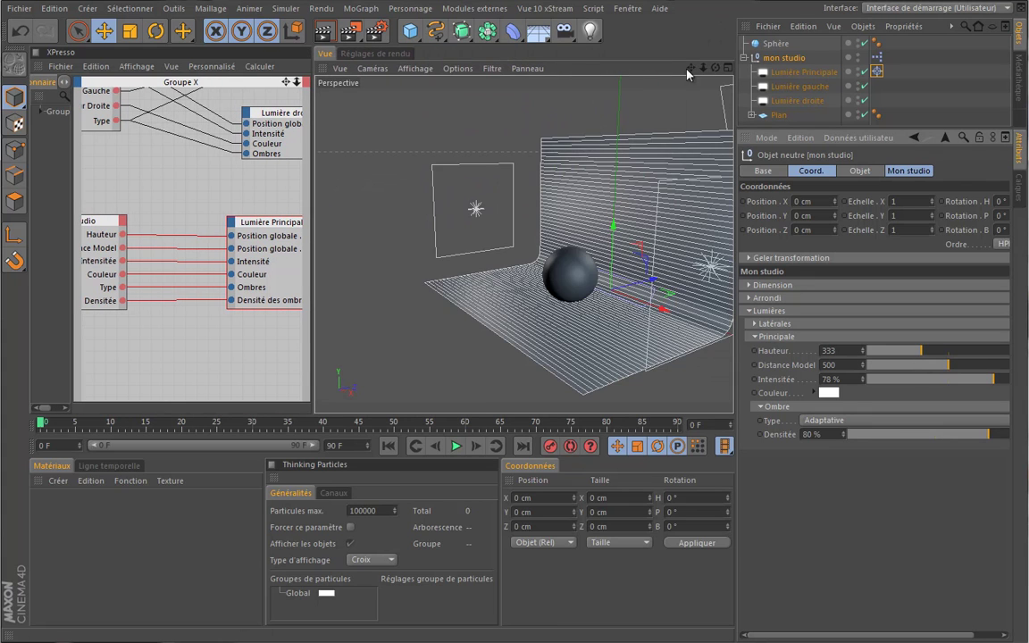
{"action": "left_click_drag", "start_coordinate": [483, 304], "coordinate": [951, 311], "text": "alt"}
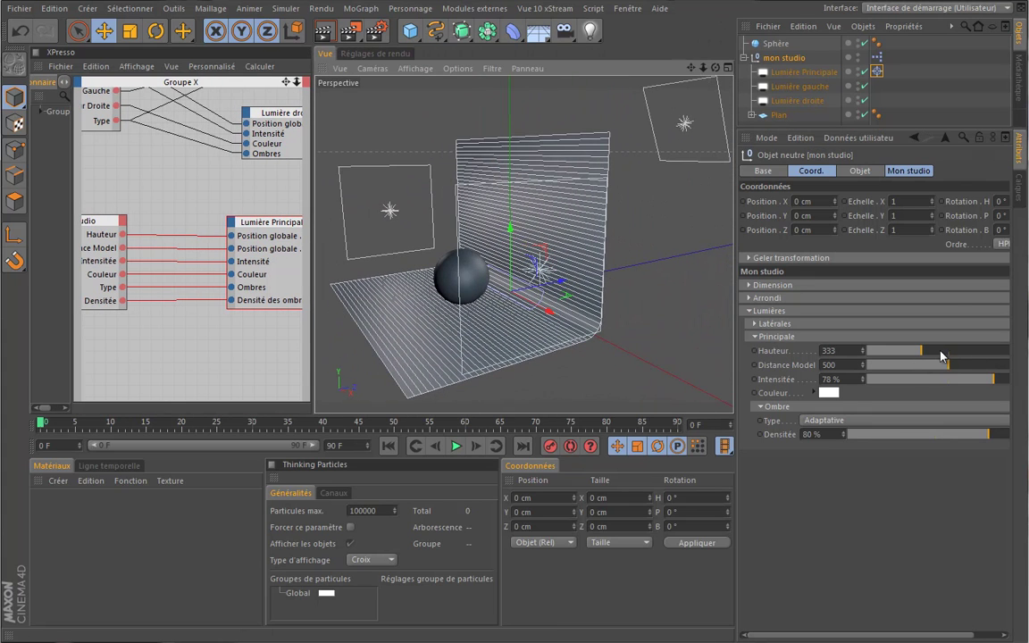
{"action": "left_click_drag", "start_coordinate": [940, 355], "coordinate": [902, 366]}
{"action": "left_click", "coordinate": [803, 72]}
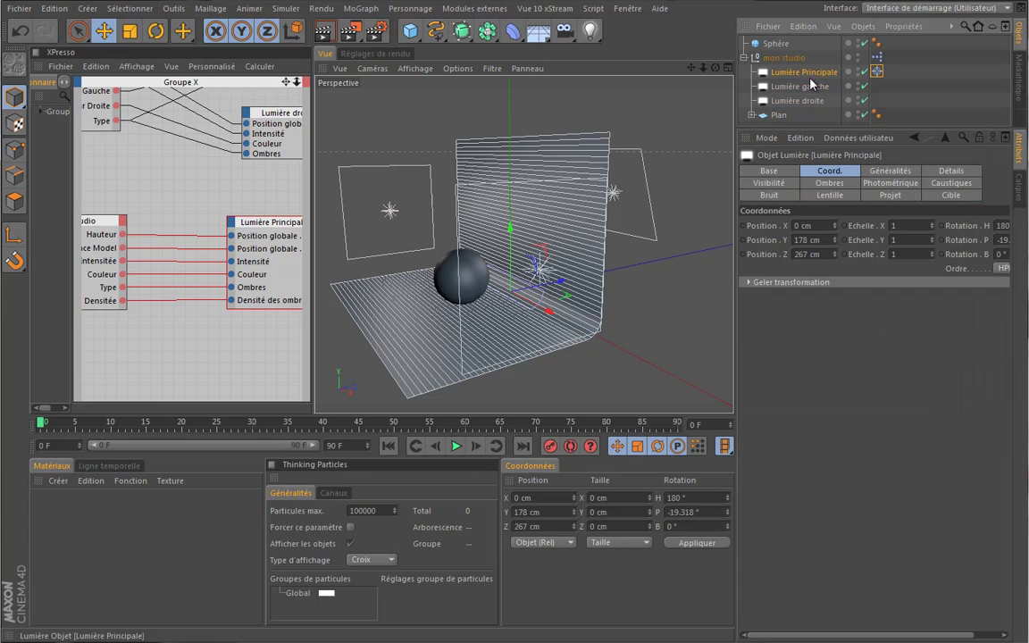
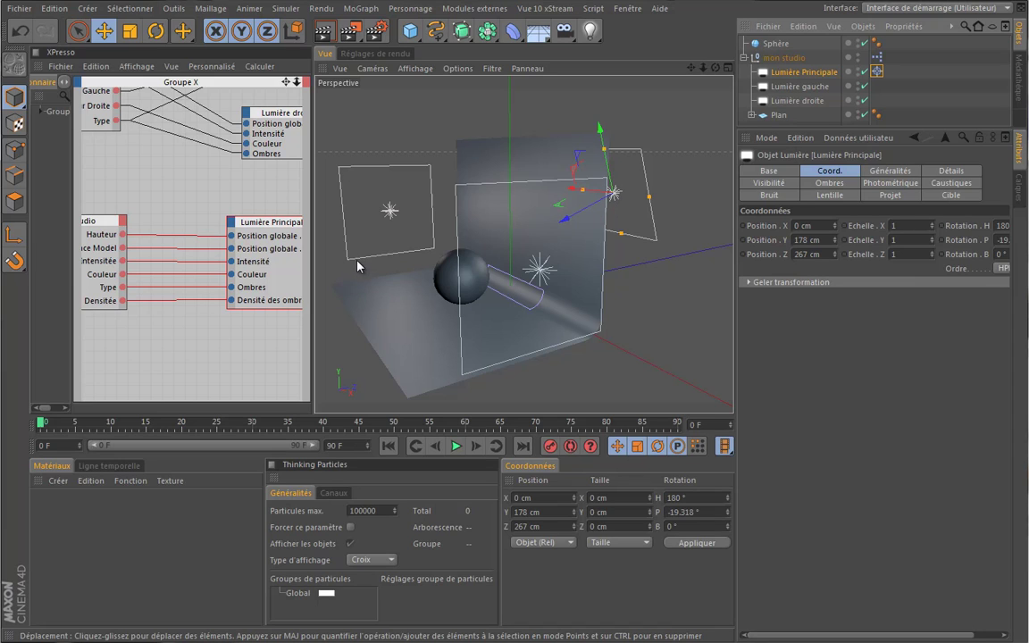
Move the Distance Model output and the Position globale . Z input to the first row of their nodes.
{"action": "left_click_drag", "start_coordinate": [312, 218], "coordinate": [431, 213]}
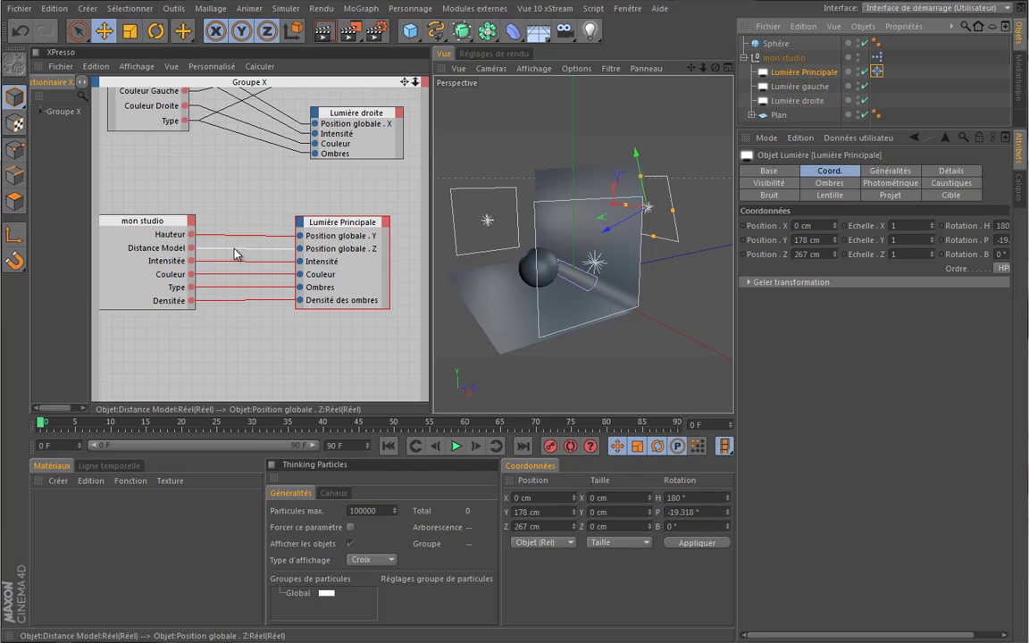
{"action": "left_click_drag", "start_coordinate": [166, 250], "coordinate": [171, 234]}
{"action": "left_click_drag", "start_coordinate": [337, 249], "coordinate": [345, 234]}
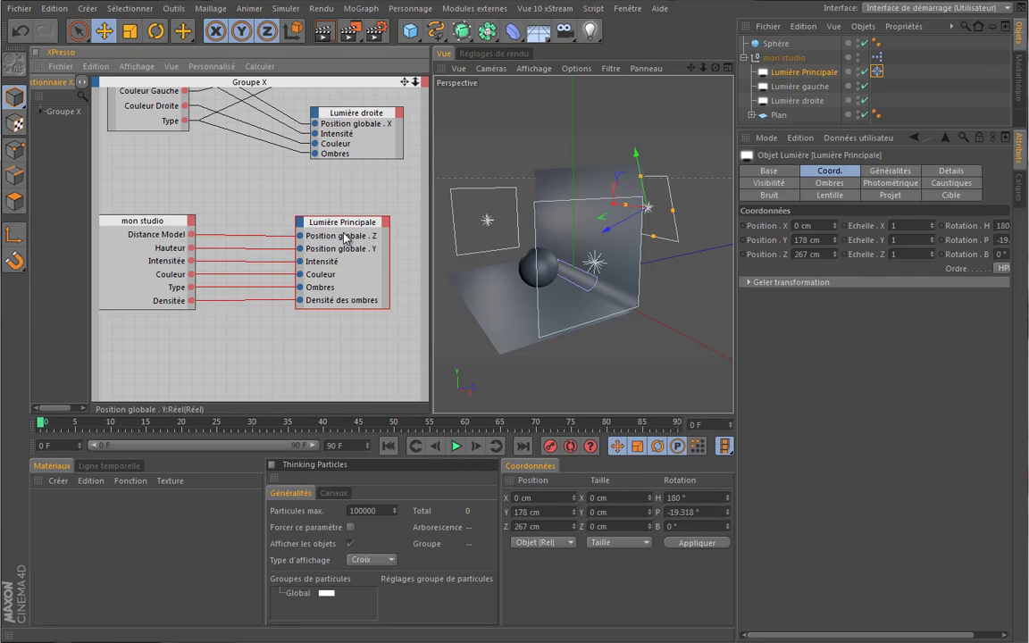
Duplicate the Négation node and wire the copy between Distance Model and Position globale . Z of Lumière Principale.
{"action": "left_click_drag", "start_coordinate": [404, 82], "coordinate": [409, 172]}
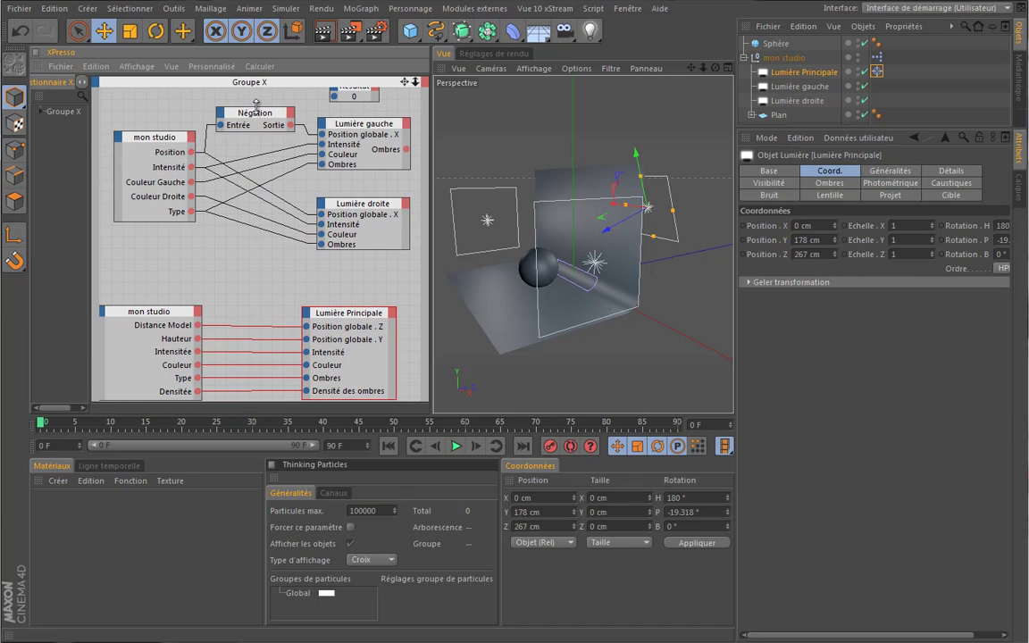
{"action": "left_click", "coordinate": [236, 116]}
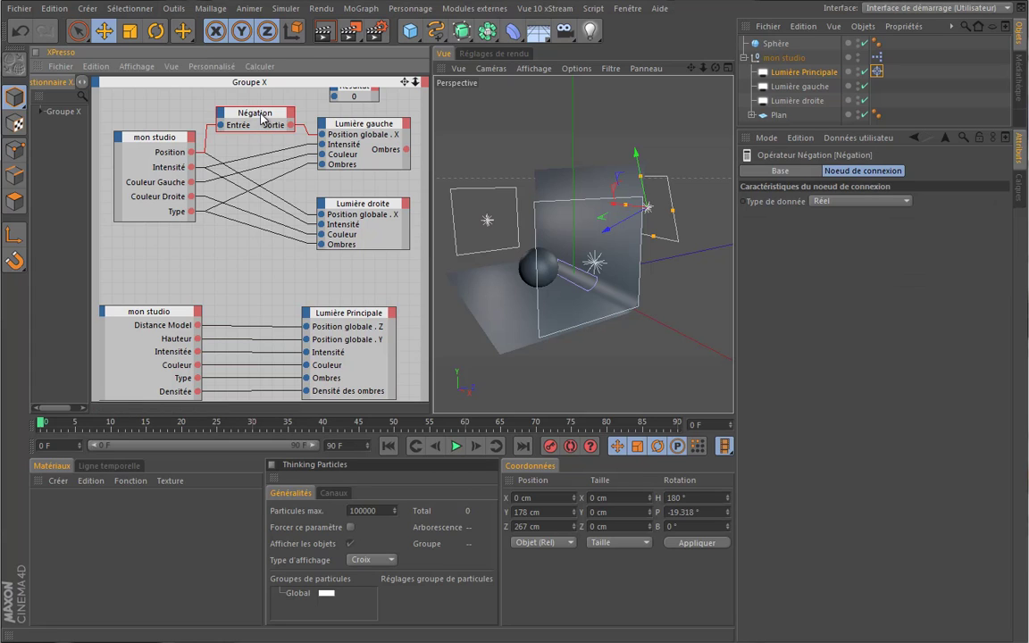
{"action": "left_click_drag", "start_coordinate": [261, 116], "coordinate": [263, 281]}
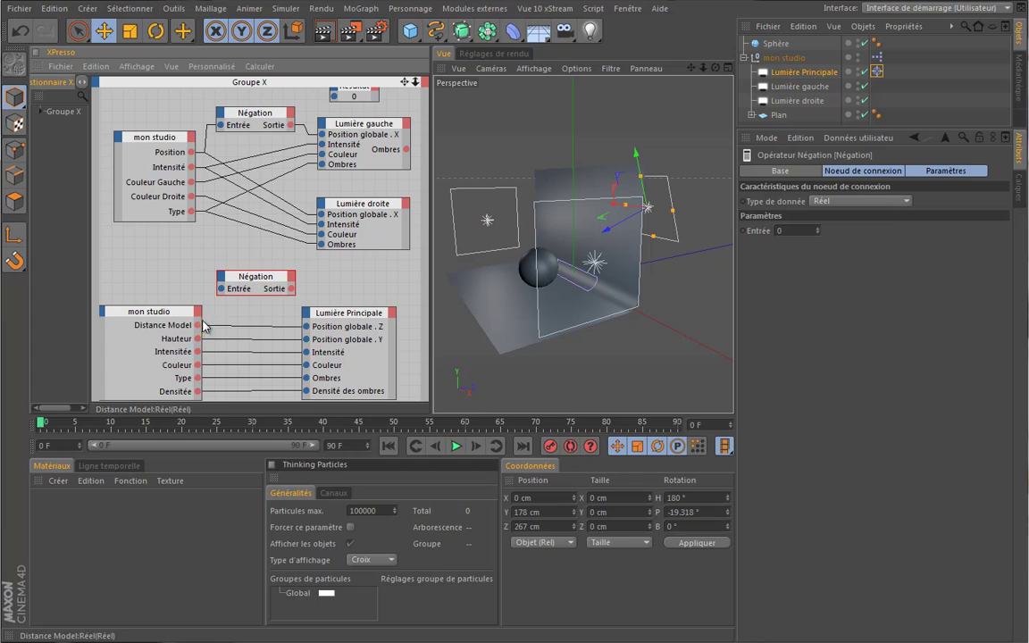
{"action": "left_click_drag", "start_coordinate": [200, 325], "coordinate": [221, 288]}
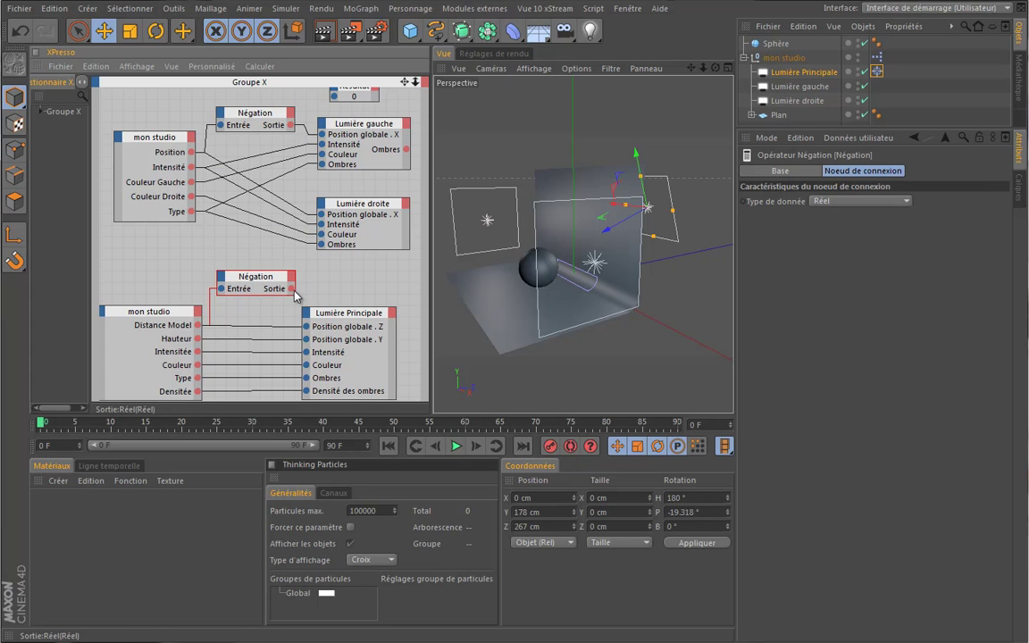
{"action": "left_click_drag", "start_coordinate": [291, 289], "coordinate": [305, 326]}
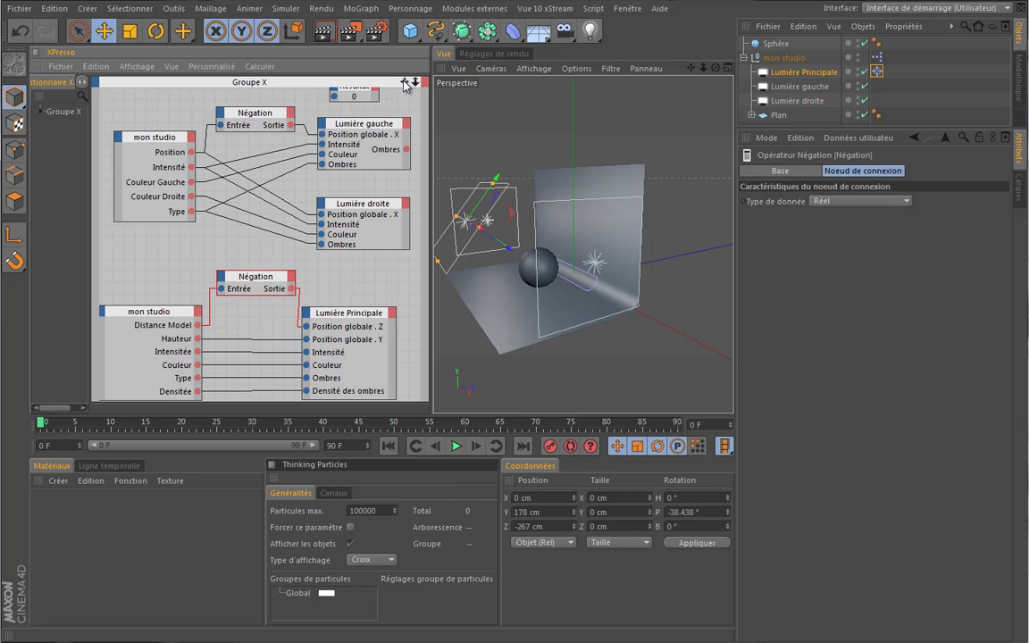
Set the mon studio main light's Hauteur to 262 and Distance Model to 333.
{"action": "left_click_drag", "start_coordinate": [430, 96], "coordinate": [298, 120]}
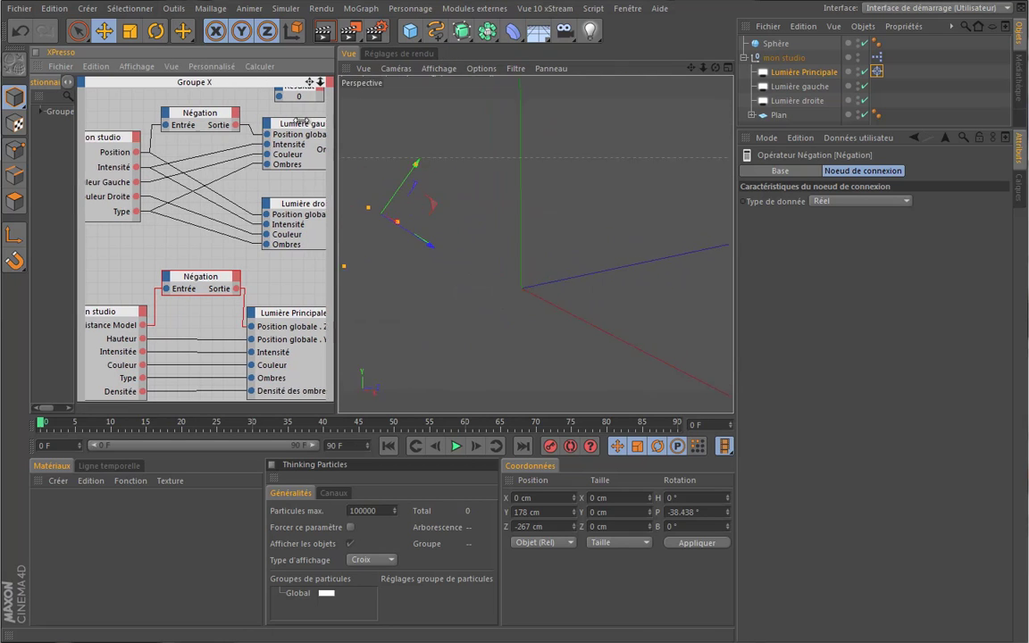
{"action": "left_click", "coordinate": [783, 57]}
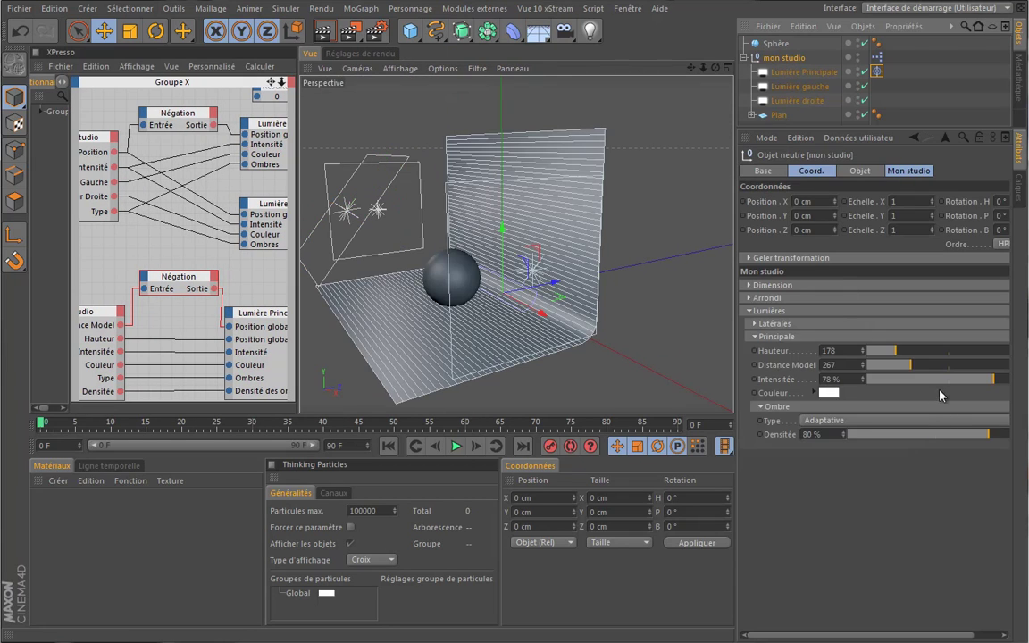
{"action": "mouse_move", "coordinate": [909, 365]}
{"action": "left_mouse_down"}
{"action": "mouse_move", "coordinate": [968, 364]}
{"action": "mouse_move", "coordinate": [899, 368]}
{"action": "left_mouse_up"}
{"action": "left_click_drag", "start_coordinate": [690, 68], "coordinate": [487, 303]}
{"action": "left_click_drag", "start_coordinate": [896, 365], "coordinate": [920, 375]}
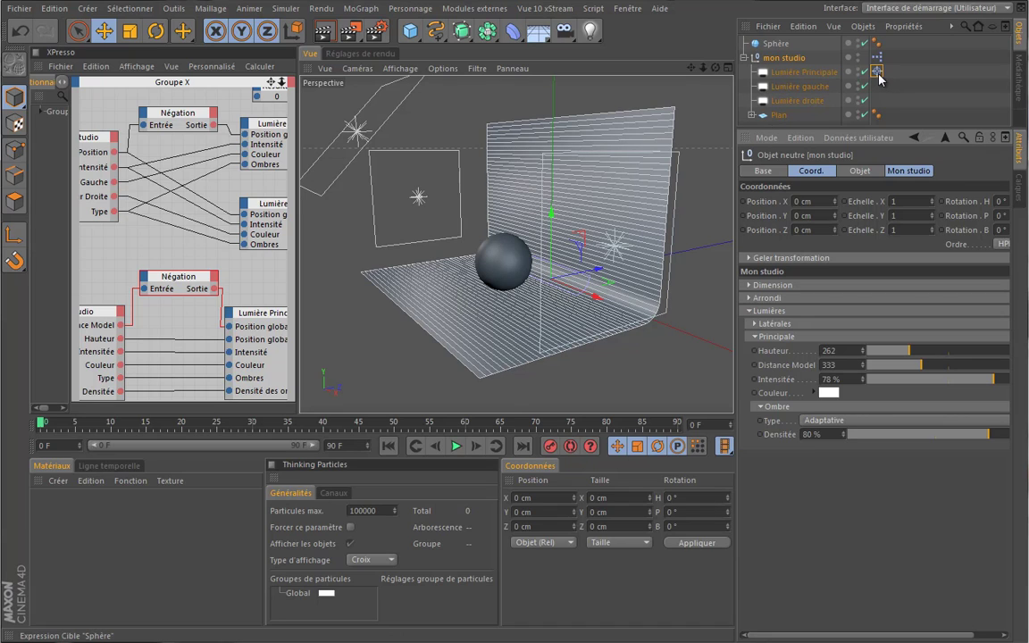
{"action": "left_click", "coordinate": [742, 57]}
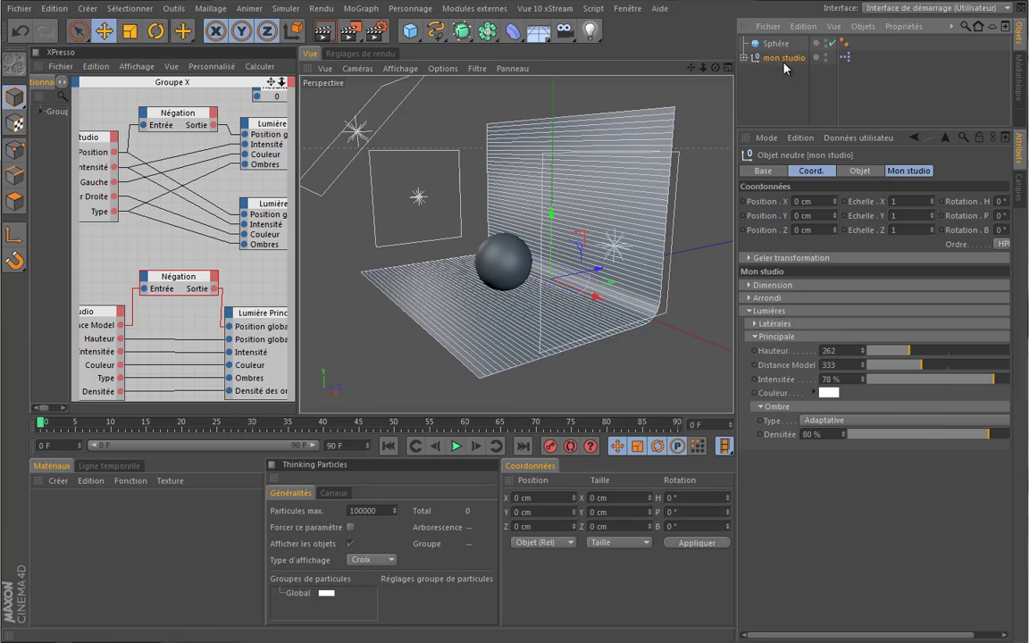
{"action": "left_click", "coordinate": [743, 57]}
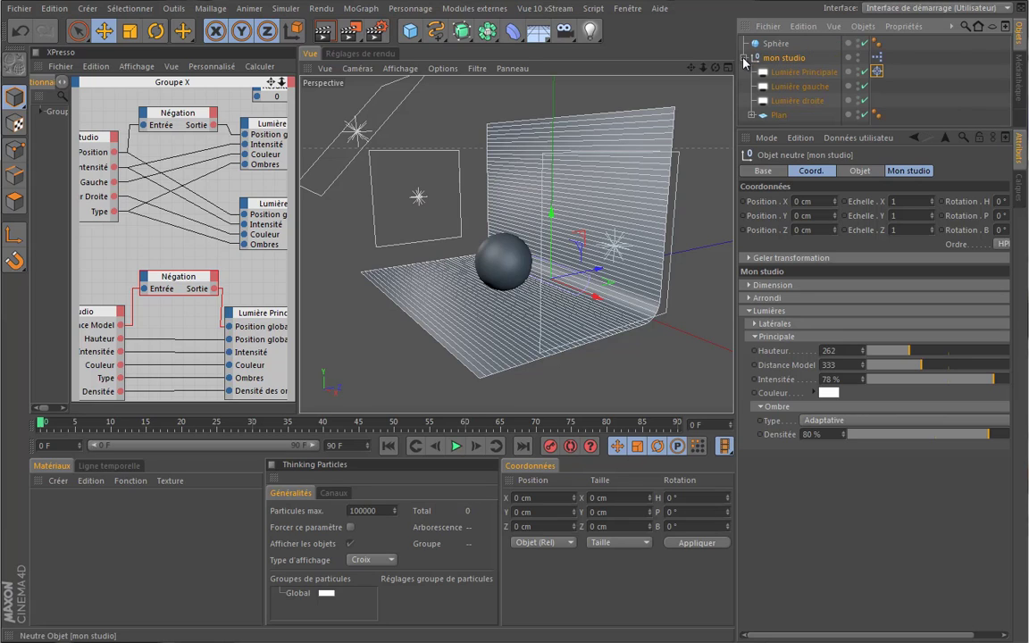
Review the Cible expression on Lumière Principale and the Mon studio user data, collapsing the Lumières group.
{"action": "left_click", "coordinate": [877, 73]}
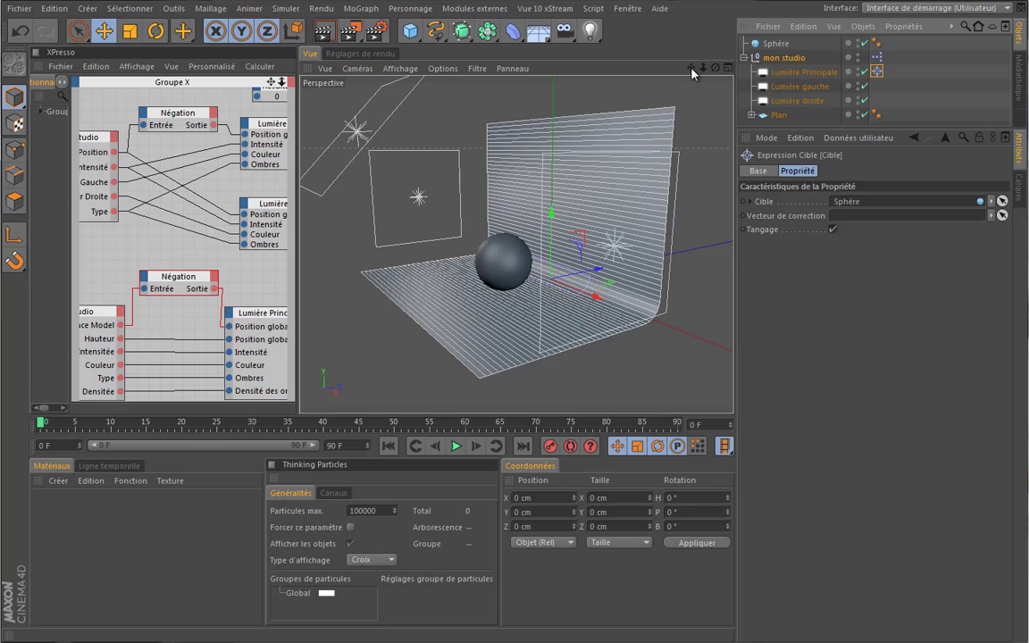
{"action": "left_click_drag", "start_coordinate": [692, 72], "coordinate": [718, 73]}
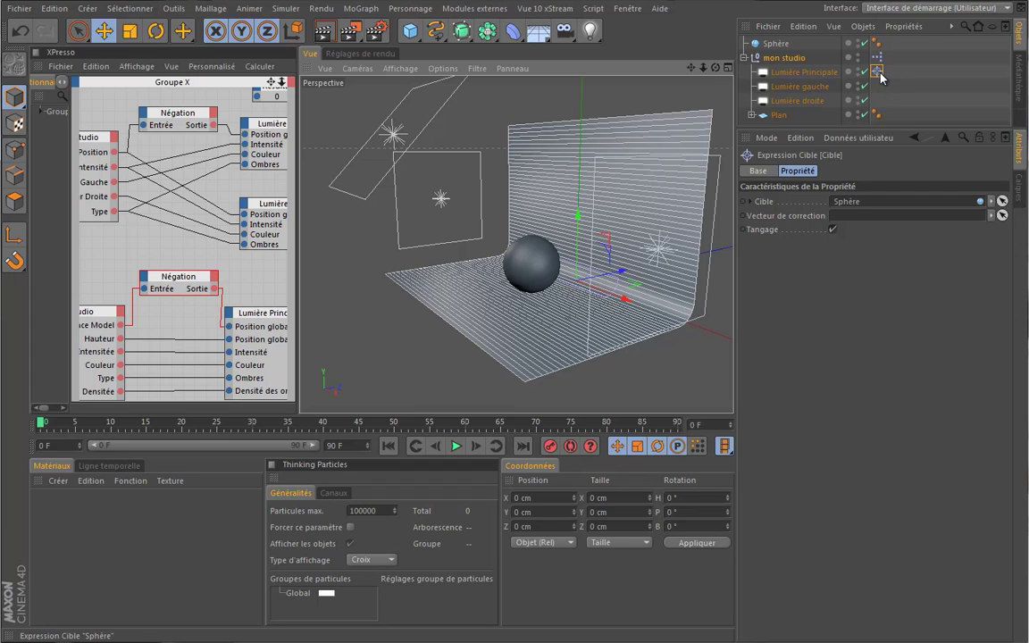
{"action": "left_click", "coordinate": [783, 58]}
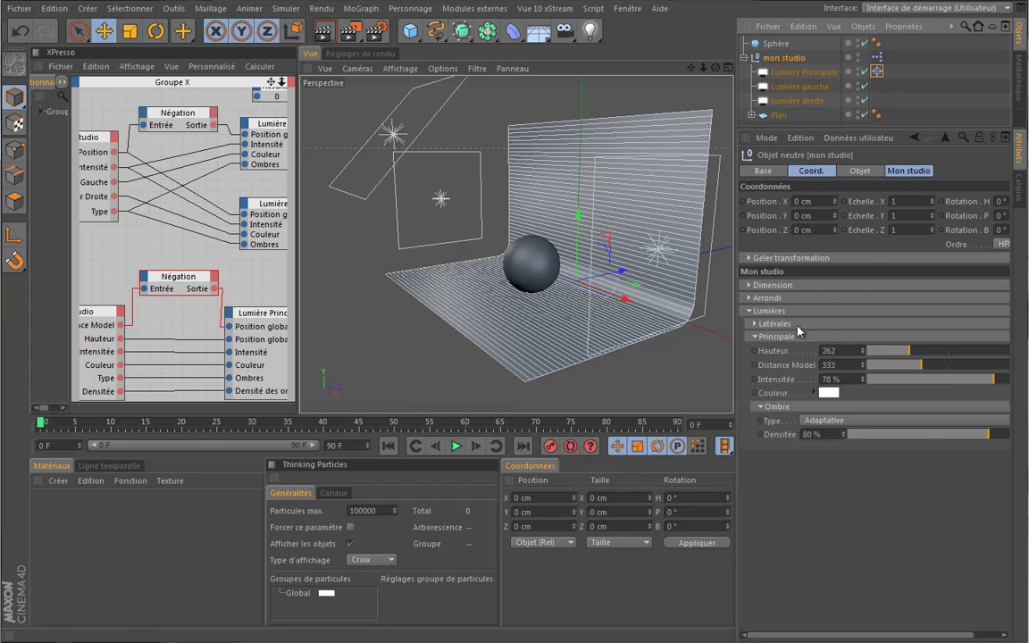
{"action": "left_click", "coordinate": [902, 171]}
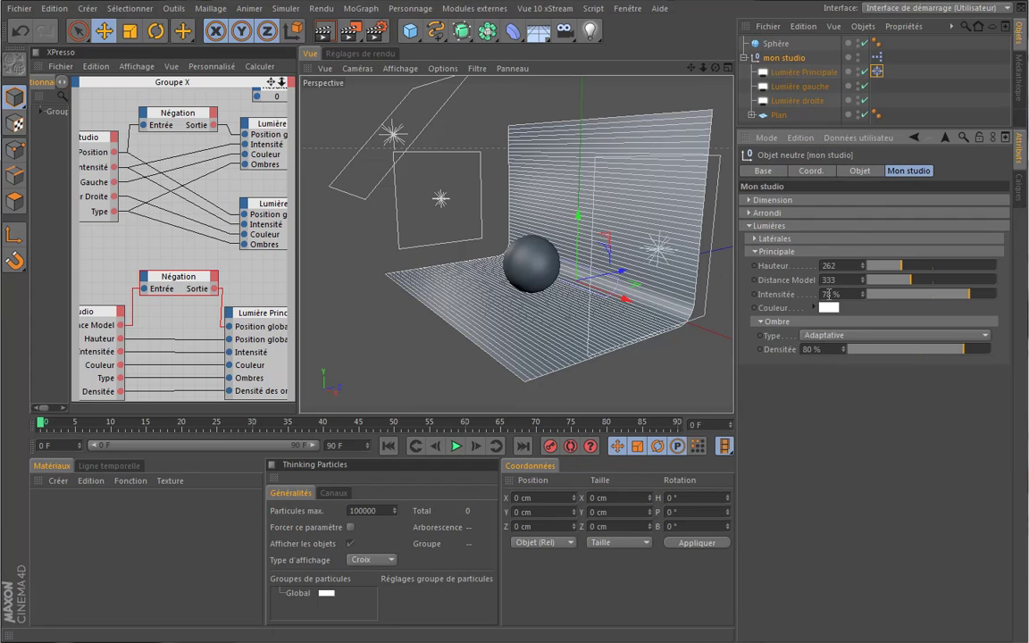
{"action": "left_click", "coordinate": [750, 226]}
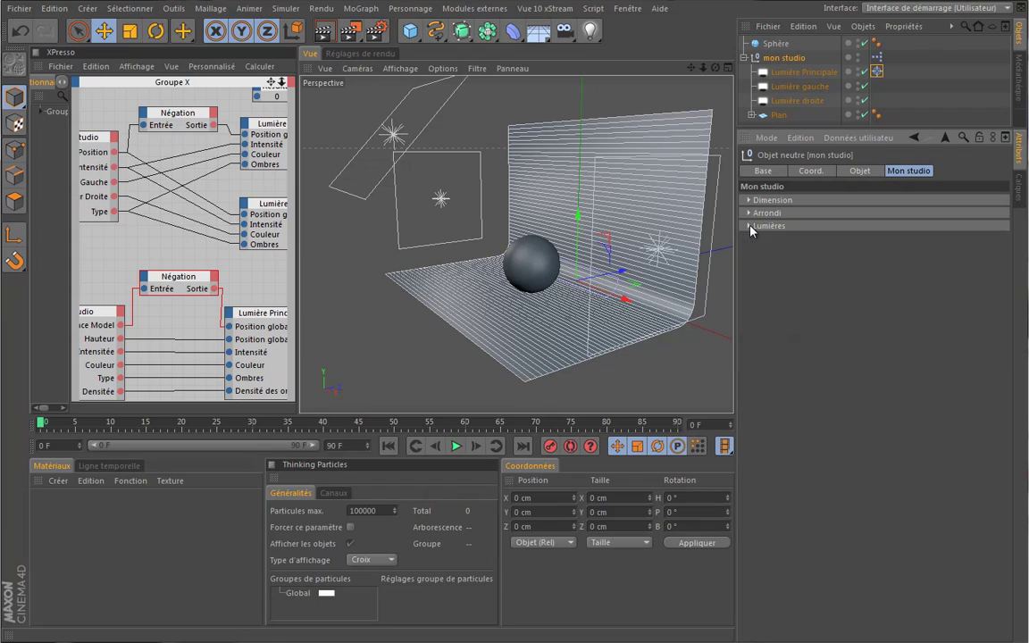
{"action": "left_click", "coordinate": [876, 71]}
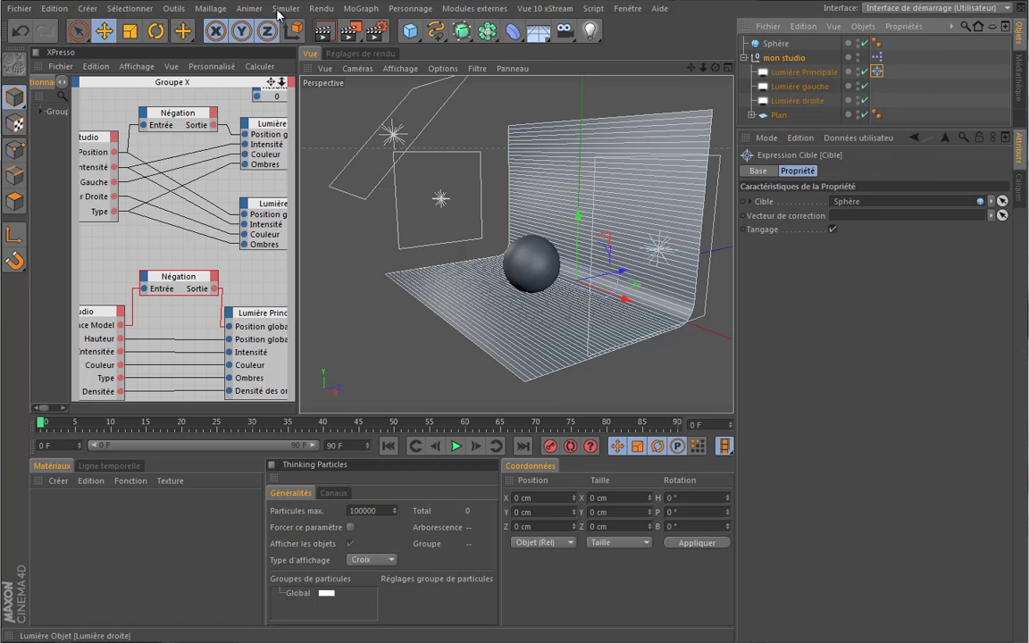
Open the user data manager for mon studio and collapse its Lumières, Arrondi and Dimension groups.
{"action": "left_click_drag", "start_coordinate": [298, 144], "coordinate": [553, 156]}
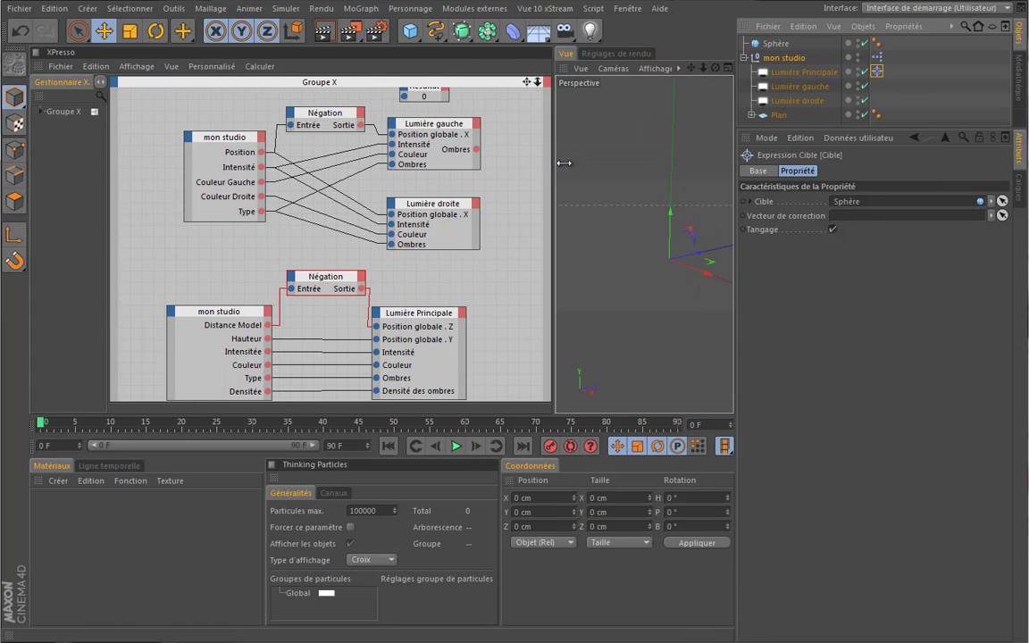
{"action": "scroll", "coordinate": [438, 267], "scroll_direction": "down", "scroll_amount": 3}
{"action": "scroll", "coordinate": [488, 304], "scroll_direction": "down", "scroll_amount": 5}
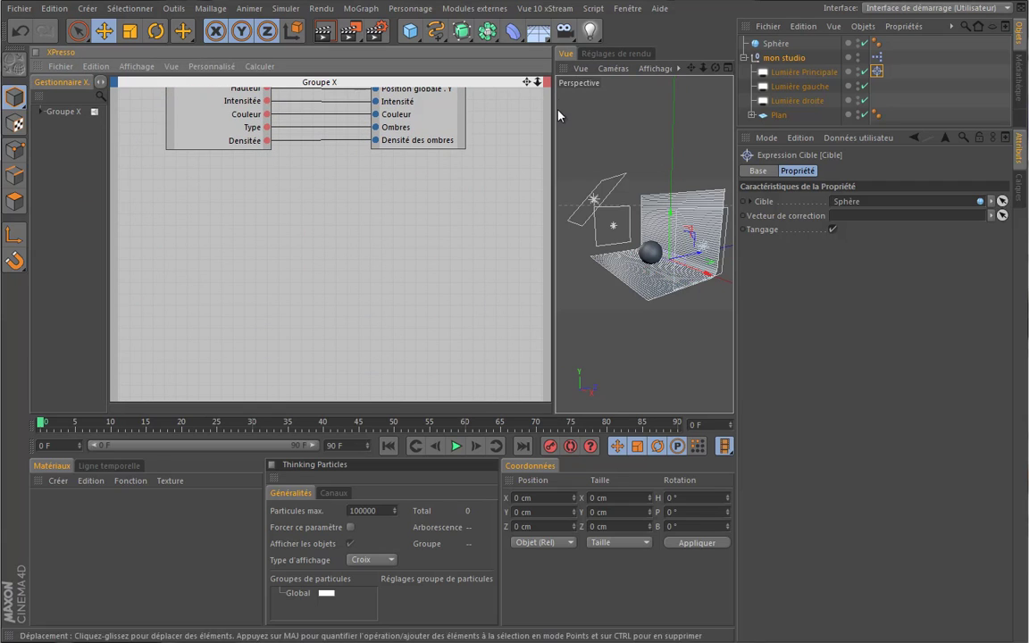
{"action": "left_click_drag", "start_coordinate": [554, 115], "coordinate": [462, 120]}
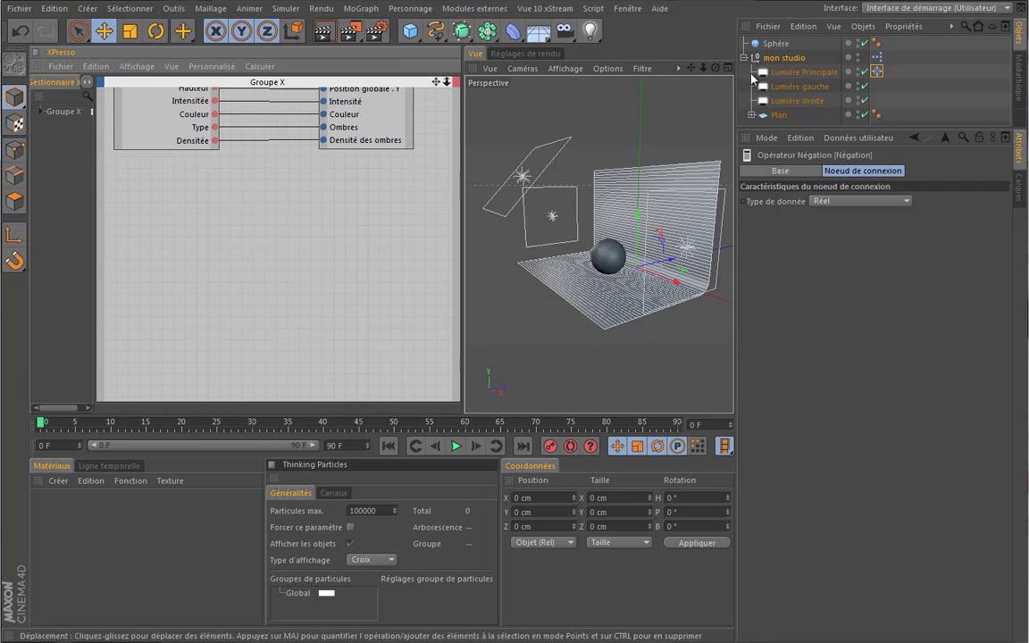
{"action": "left_click", "coordinate": [781, 58]}
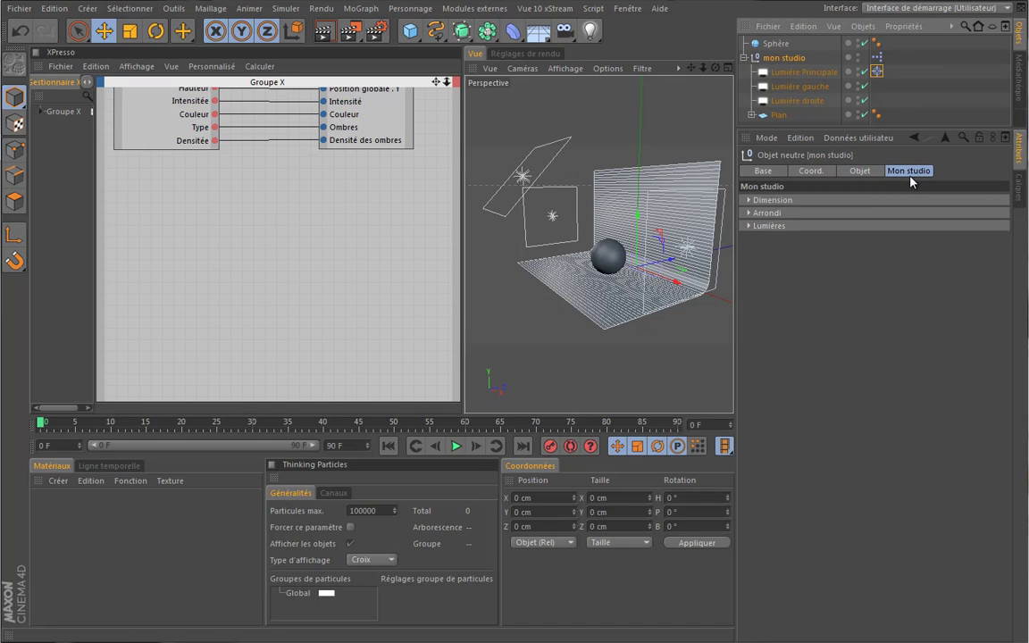
{"action": "left_click", "coordinate": [857, 138]}
{"action": "left_click", "coordinate": [868, 168]}
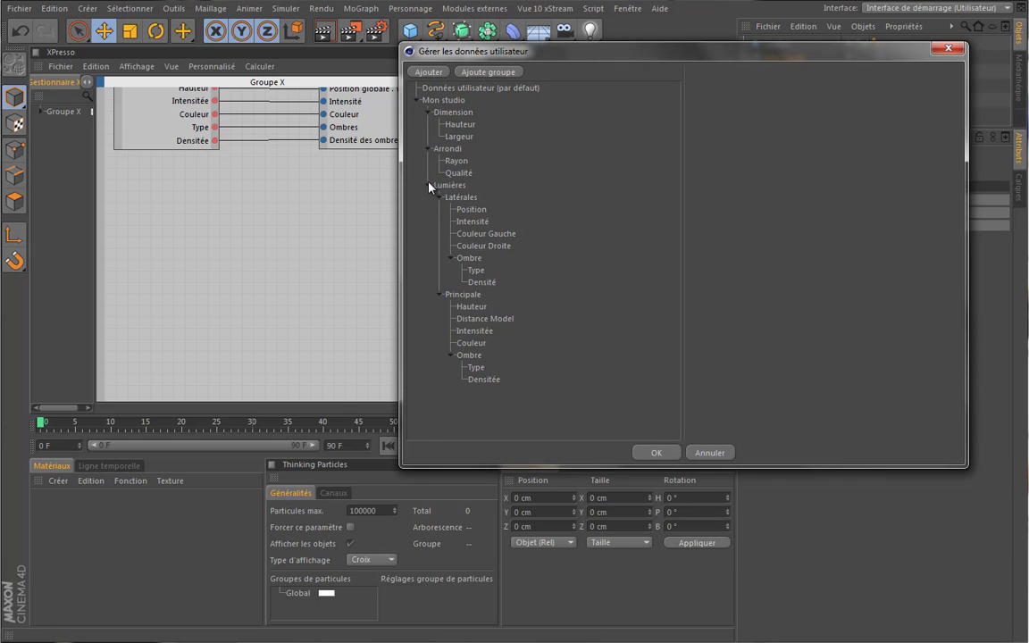
{"action": "left_click", "coordinate": [430, 185]}
{"action": "left_click", "coordinate": [430, 148]}
{"action": "left_click", "coordinate": [429, 112]}
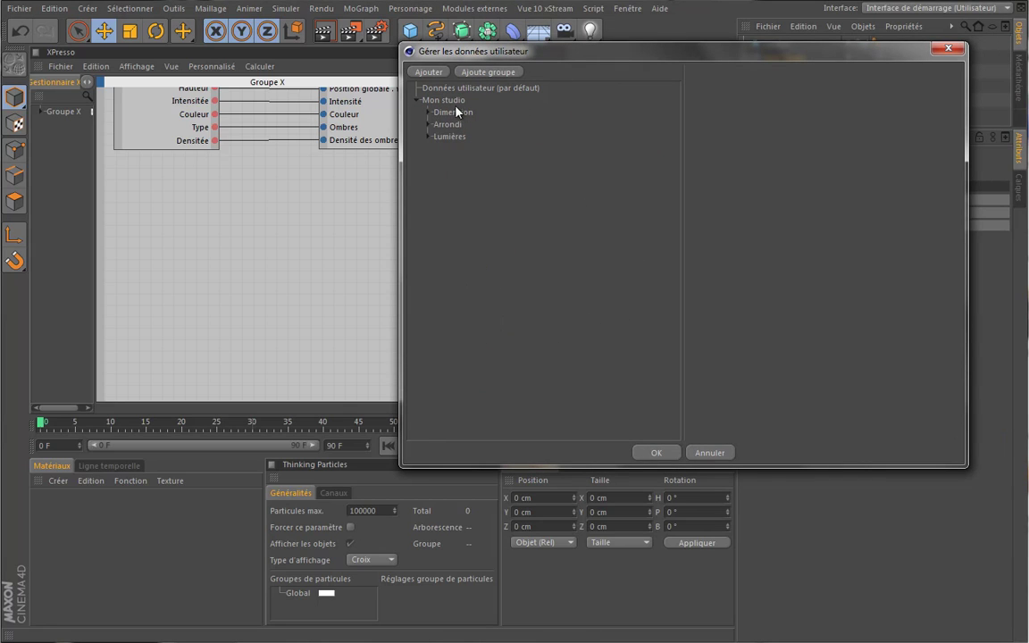
Add a user data entry named Model as the first item in the Mon studio group.
{"action": "left_click", "coordinate": [455, 101]}
{"action": "left_click", "coordinate": [434, 74]}
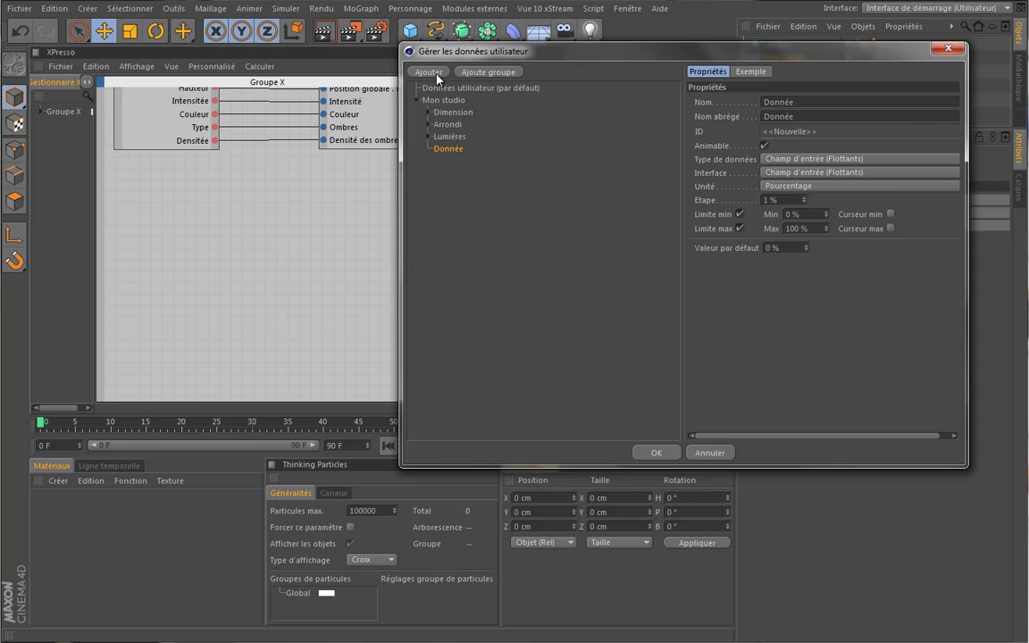
{"action": "left_click_drag", "start_coordinate": [449, 149], "coordinate": [418, 100]}
{"action": "double_click", "coordinate": [818, 102]}
{"action": "type", "text": "Mo"}
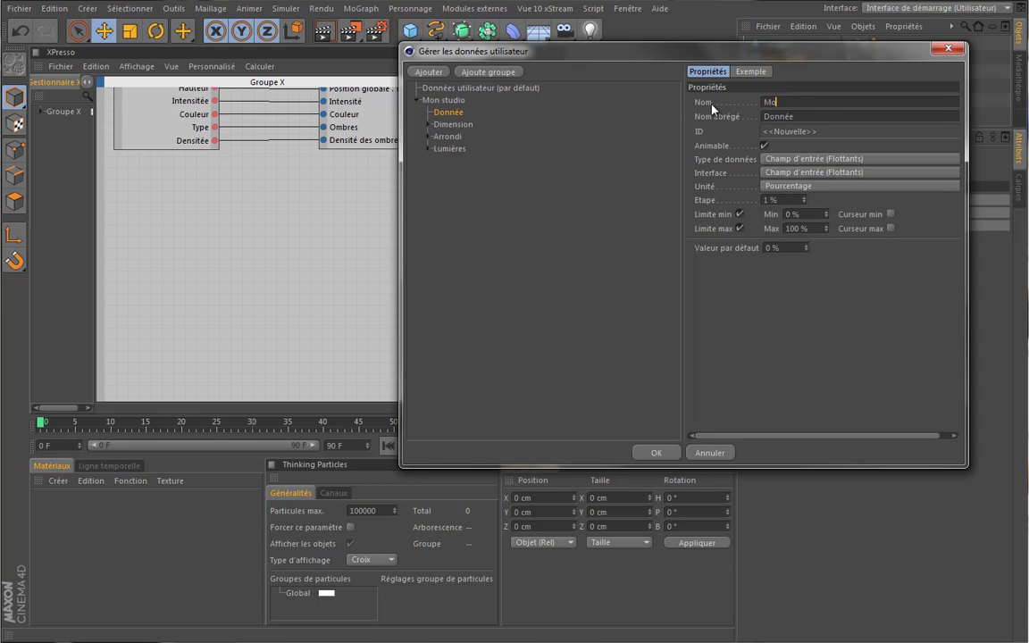
{"action": "type", "text": "del"}
{"action": "key", "text": "Tab"}
Set Model's data type to Lien, apply the user data changes and assign Sphère to the Model link.
{"action": "left_click", "coordinate": [788, 160]}
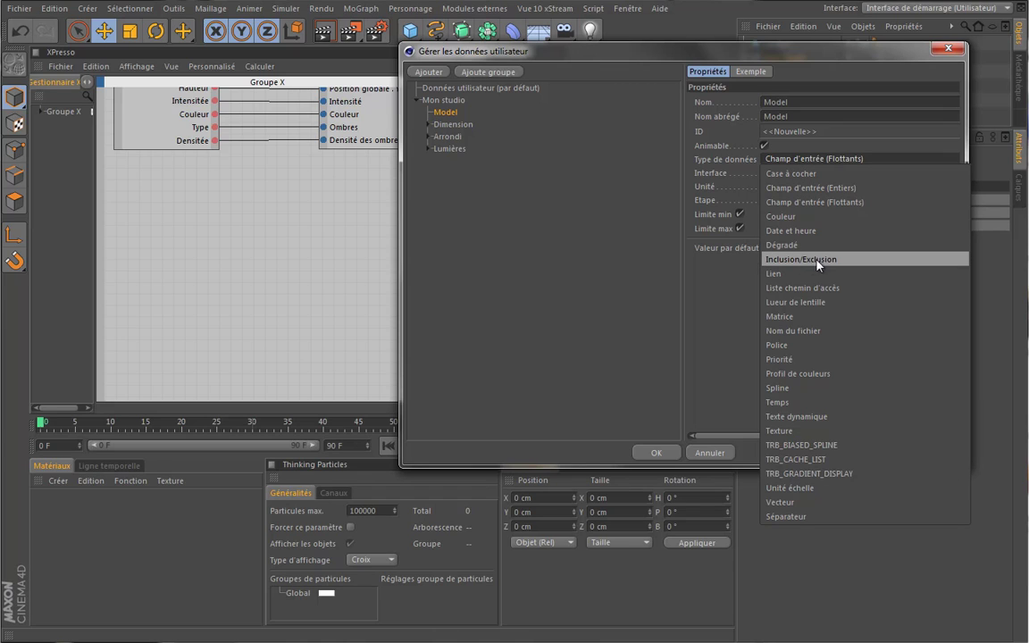
{"action": "left_click", "coordinate": [803, 277]}
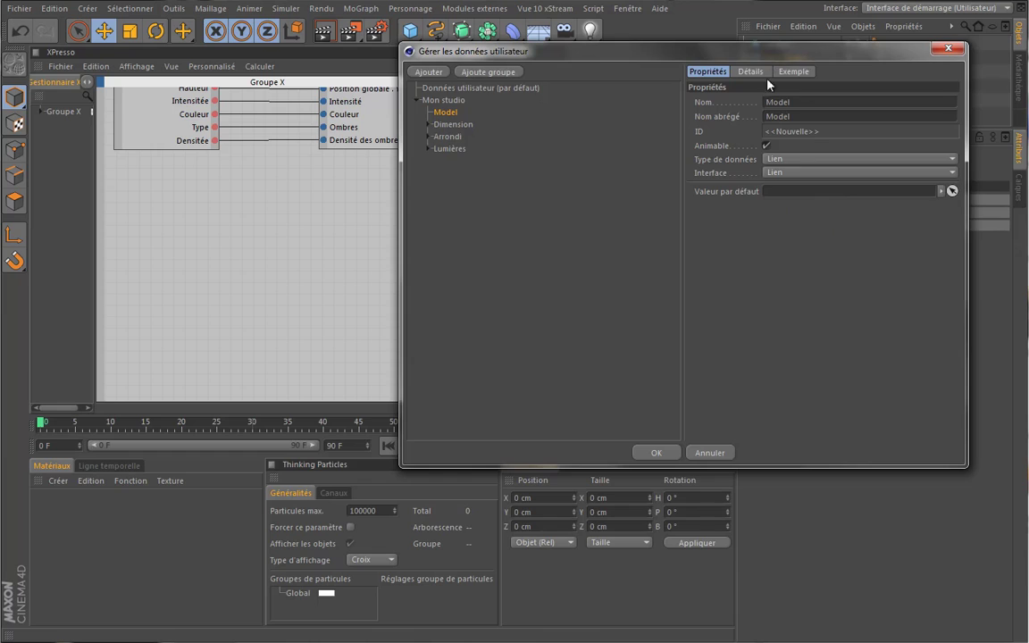
{"action": "left_click_drag", "start_coordinate": [807, 57], "coordinate": [688, 97]}
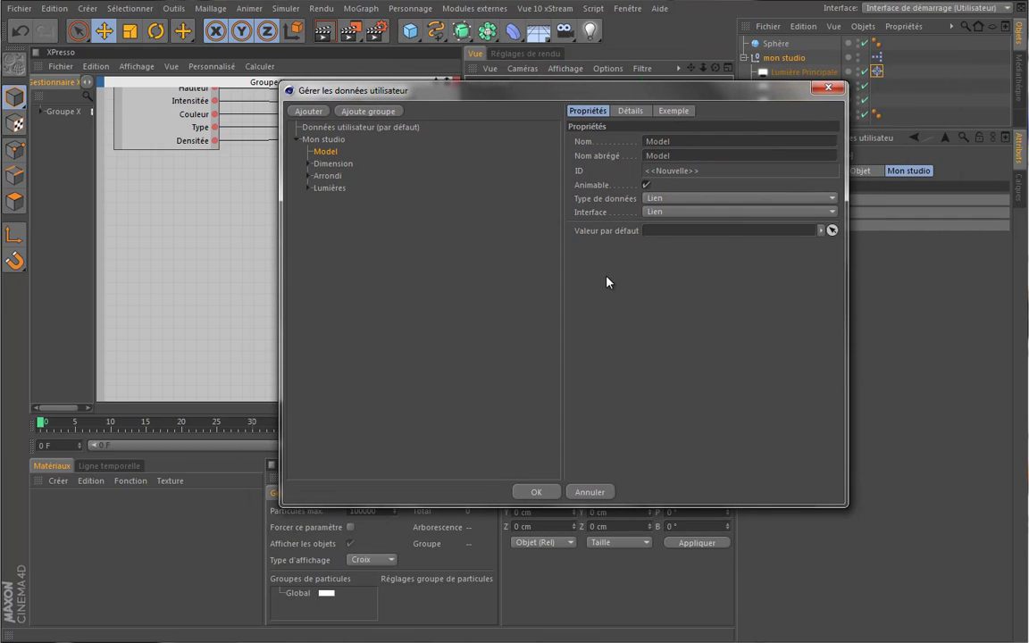
{"action": "left_click", "coordinate": [533, 492]}
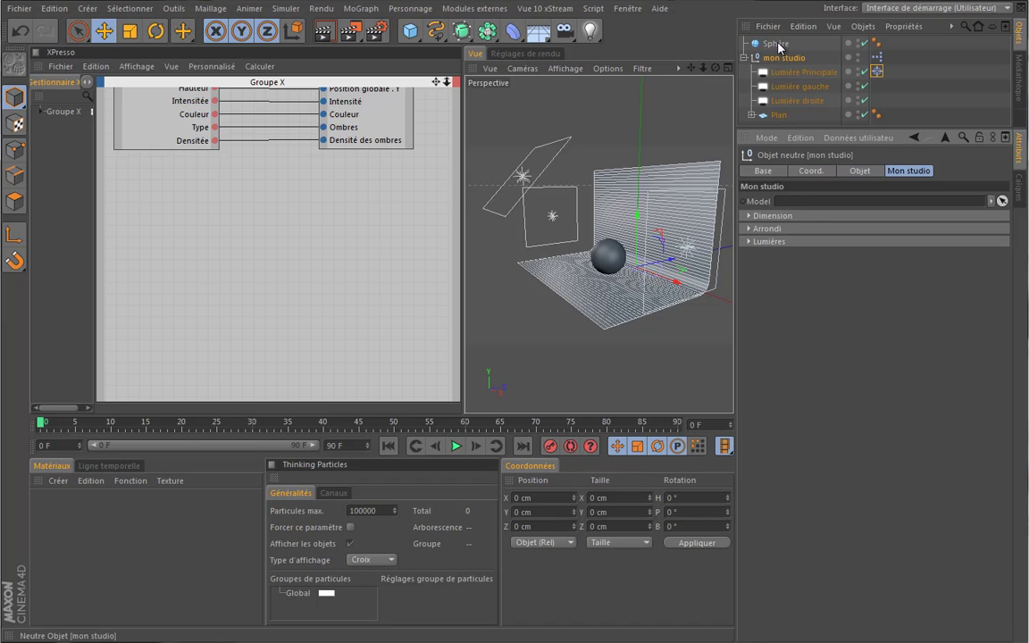
{"action": "left_click_drag", "start_coordinate": [770, 43], "coordinate": [816, 203]}
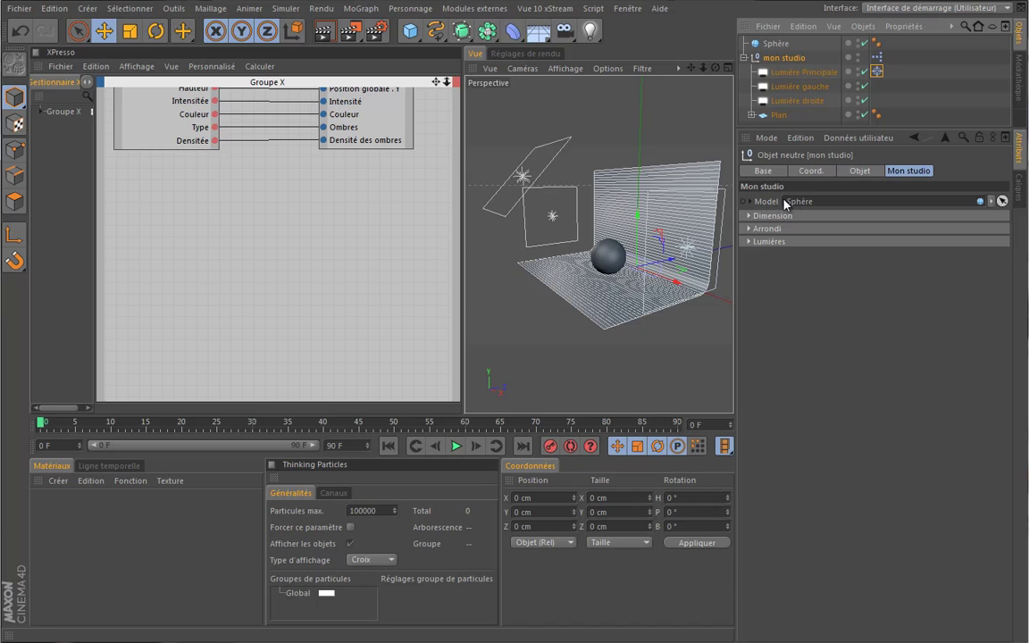
Add another mon studio node below the existing XPresso nodes and give it a Model output.
{"action": "left_click", "coordinate": [877, 71]}
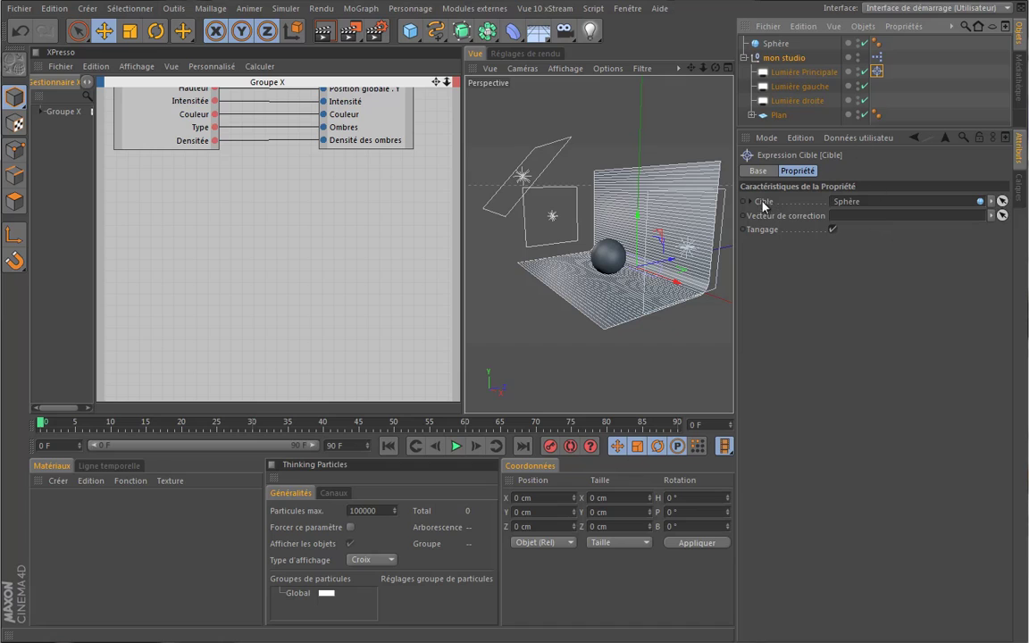
{"action": "left_click", "coordinate": [783, 58]}
{"action": "left_click_drag", "start_coordinate": [789, 65], "coordinate": [154, 191]}
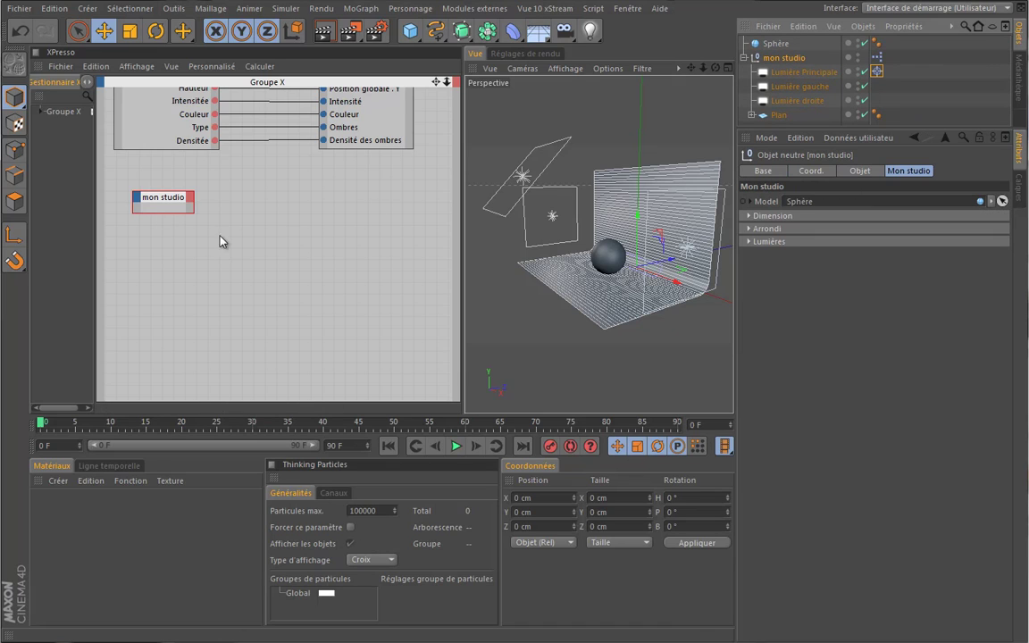
{"action": "left_click", "coordinate": [189, 206]}
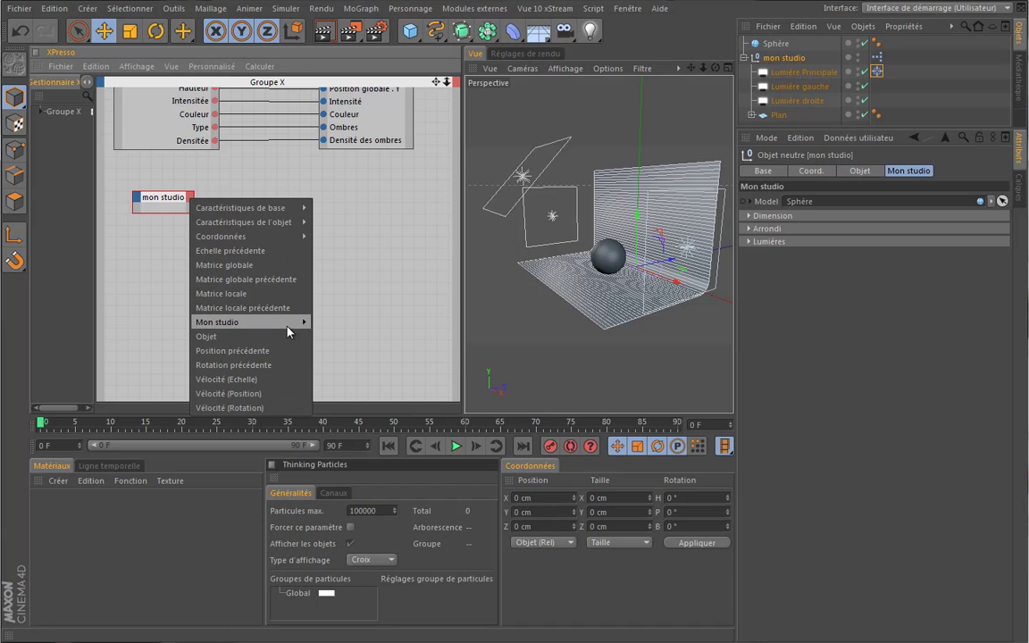
{"action": "mouse_move", "coordinate": [302, 323]}
{"action": "left_click", "coordinate": [339, 365]}
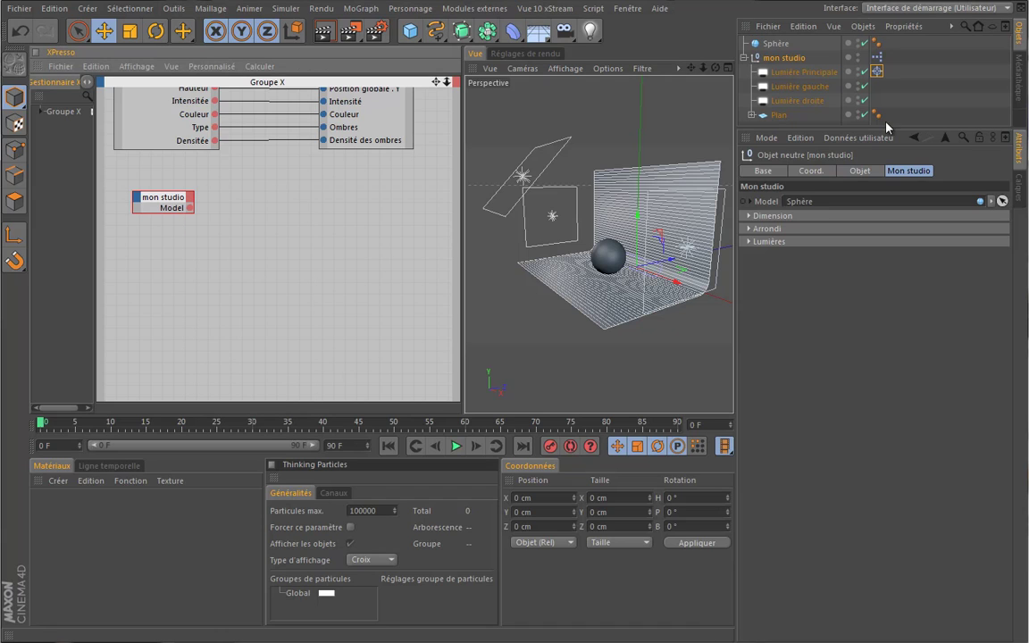
Add Lumière Principale's Cible tag as a node with a Cible input and connect the Model output to it.
{"action": "left_click", "coordinate": [877, 73]}
{"action": "left_click_drag", "start_coordinate": [877, 74], "coordinate": [284, 194]}
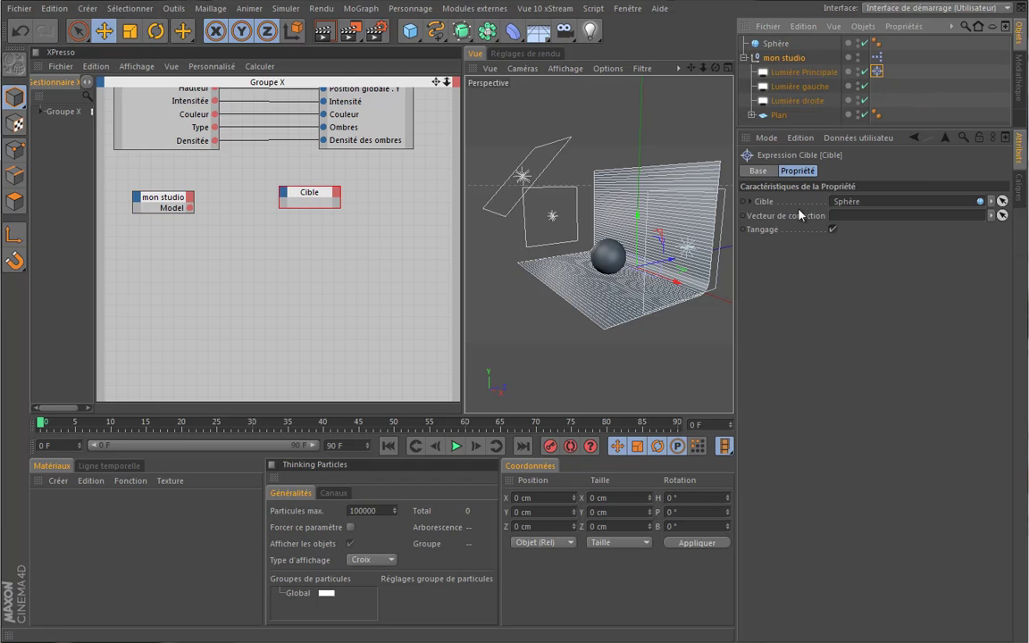
{"action": "left_click", "coordinate": [283, 194]}
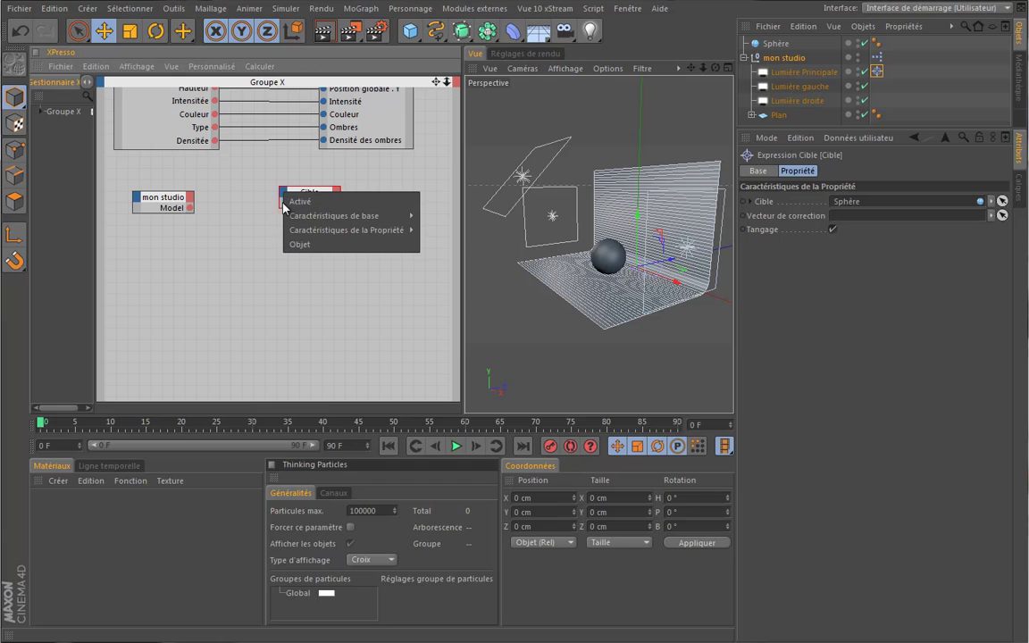
{"action": "mouse_move", "coordinate": [339, 230]}
{"action": "left_click", "coordinate": [430, 229]}
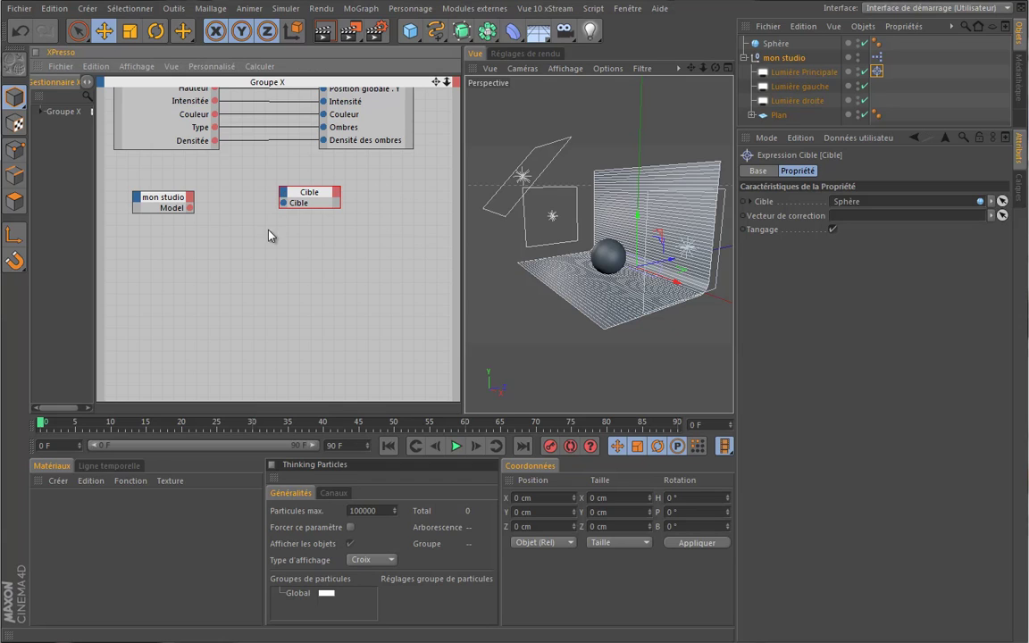
{"action": "left_click_drag", "start_coordinate": [189, 208], "coordinate": [323, 207]}
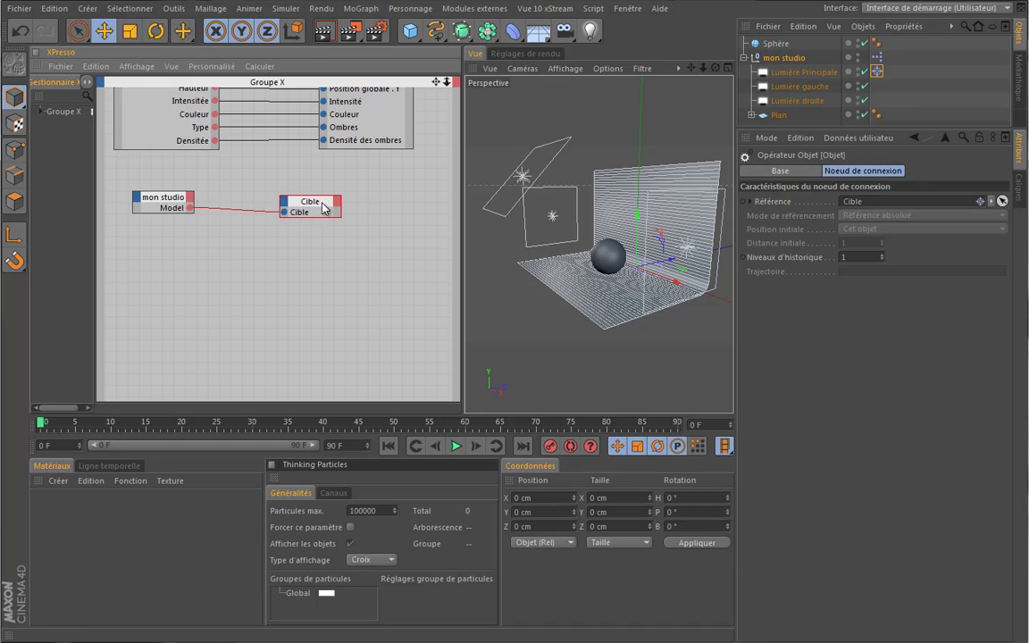
Check the Cible tag's target, collapse the mon studio hierarchy and delete Sphère from the scene.
{"action": "left_click", "coordinate": [775, 44]}
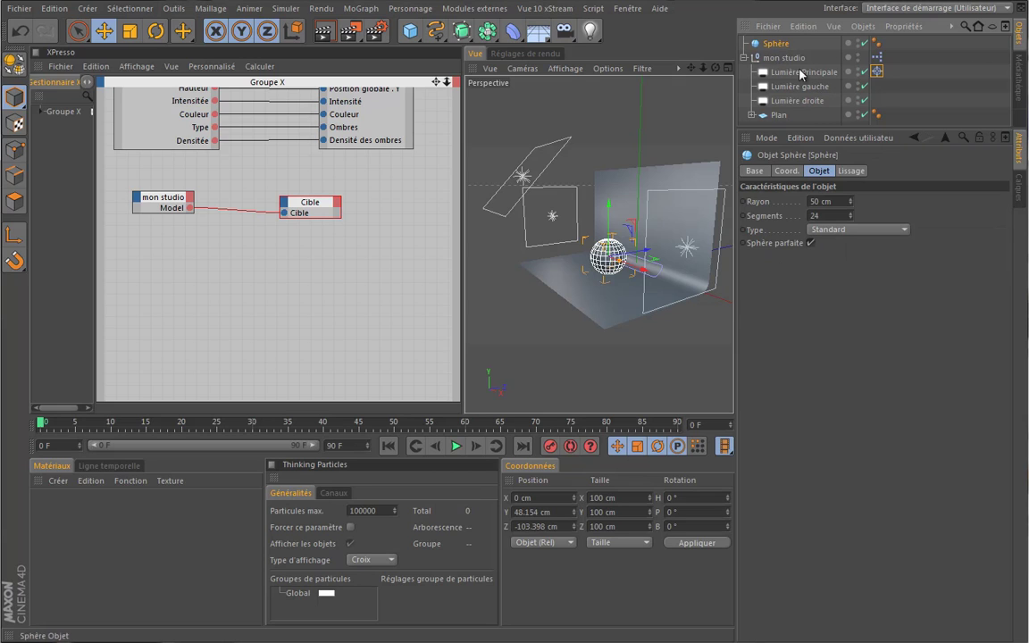
{"action": "left_click", "coordinate": [876, 73]}
{"action": "left_click", "coordinate": [990, 201]}
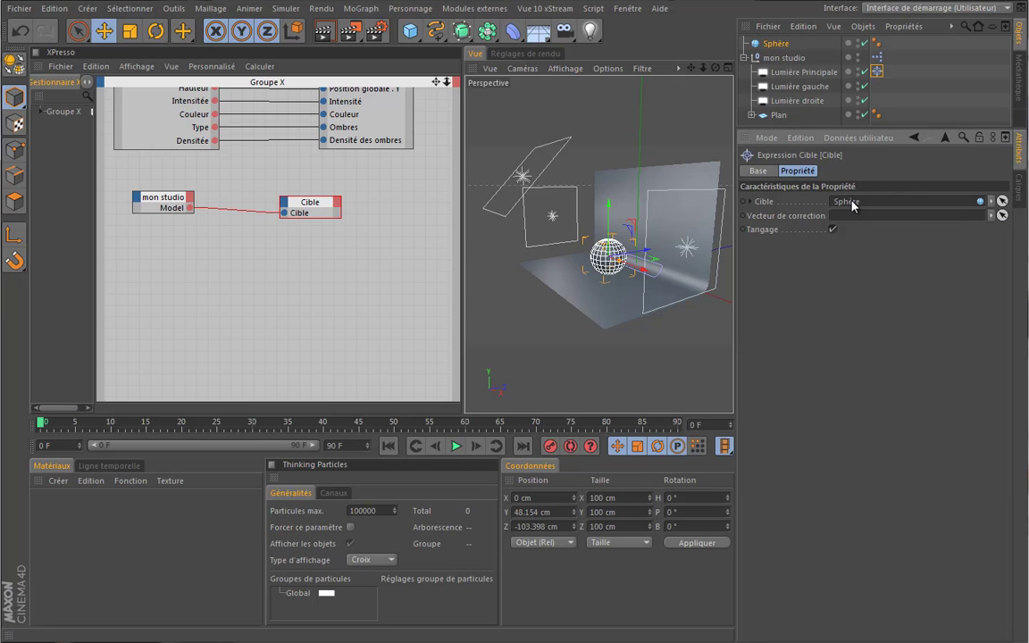
{"action": "left_click", "coordinate": [743, 57]}
{"action": "left_click", "coordinate": [775, 43]}
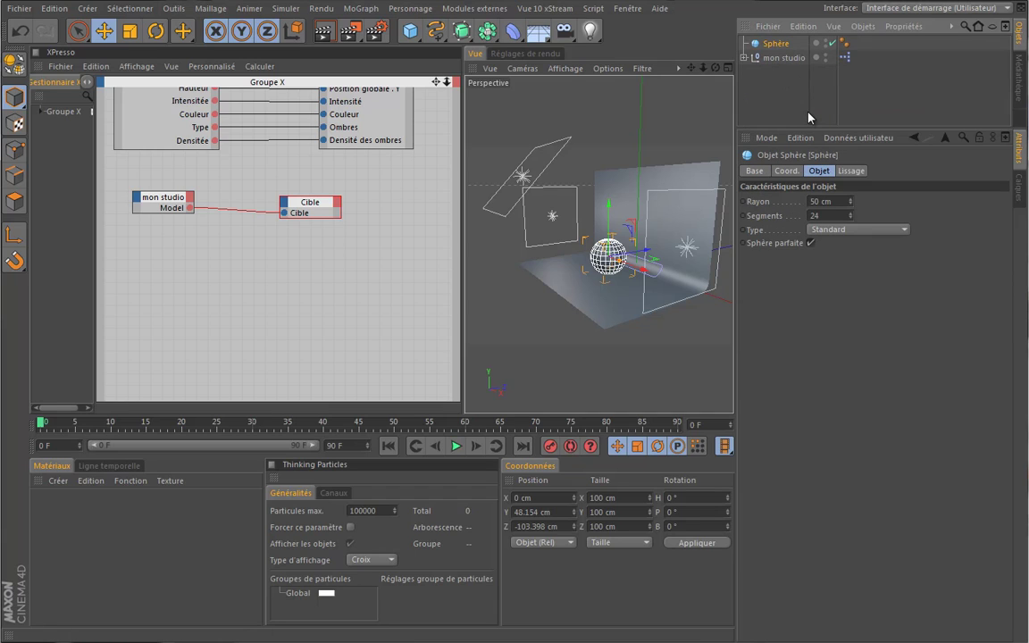
{"action": "key", "text": "Delete"}
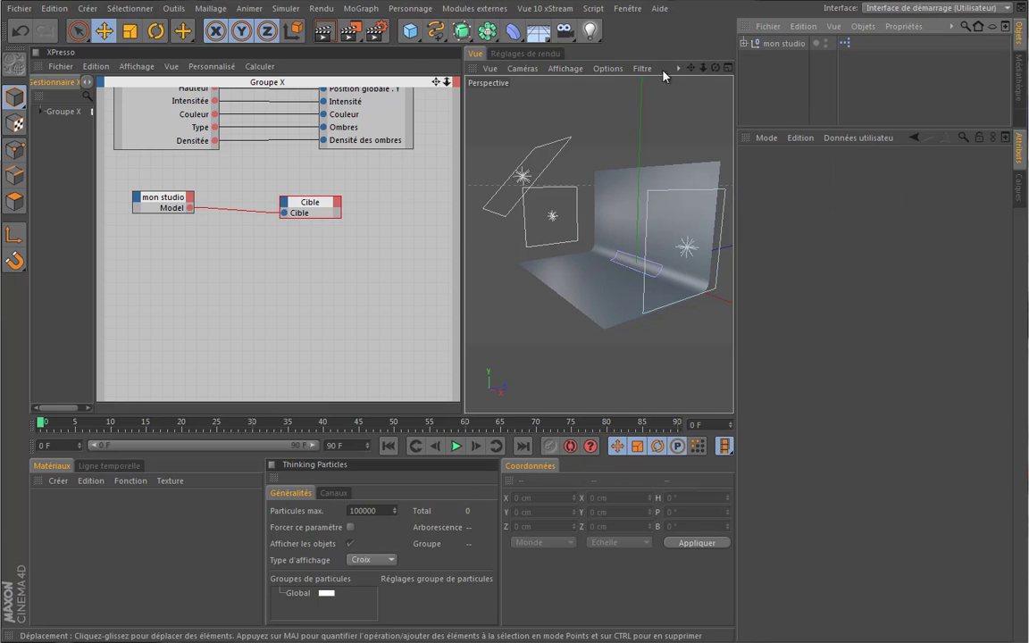
Add a Pantin figure with a Hauteur of 193 cm and raise it to about 105 cm in Y.
{"action": "left_click", "coordinate": [409, 30]}
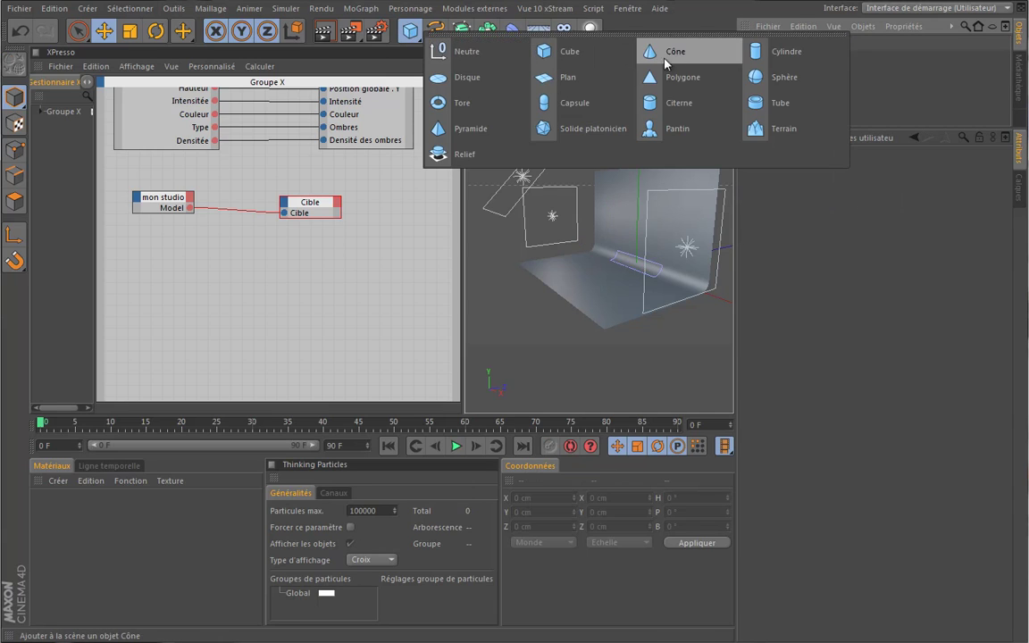
{"action": "left_click", "coordinate": [671, 128]}
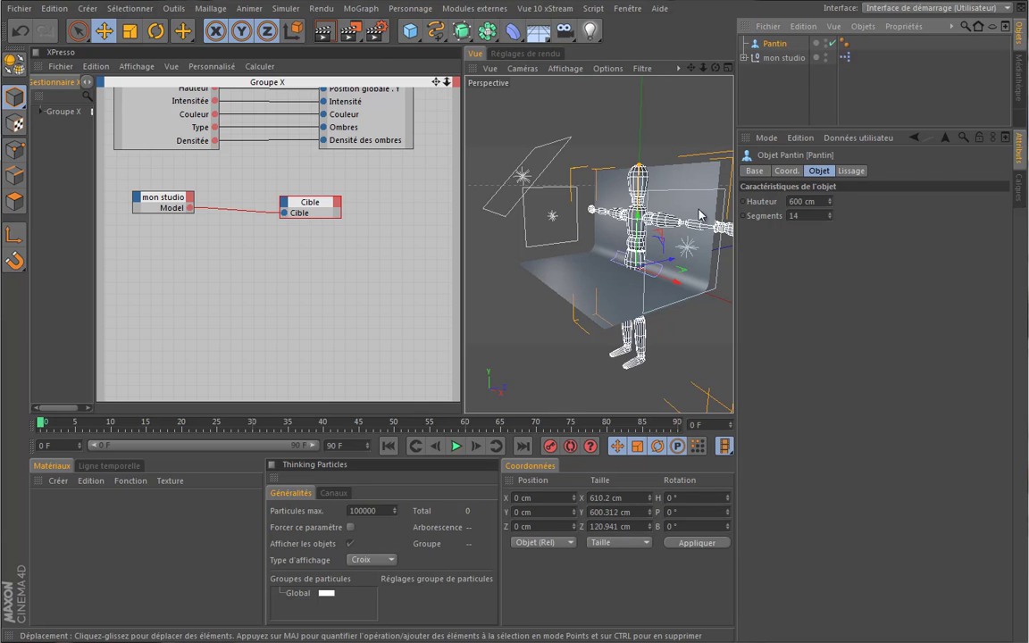
{"action": "mouse_move", "coordinate": [833, 205]}
{"action": "left_mouse_down"}
{"action": "mouse_move", "coordinate": [855, 248]}
{"action": "mouse_move", "coordinate": [831, 212]}
{"action": "left_mouse_up"}
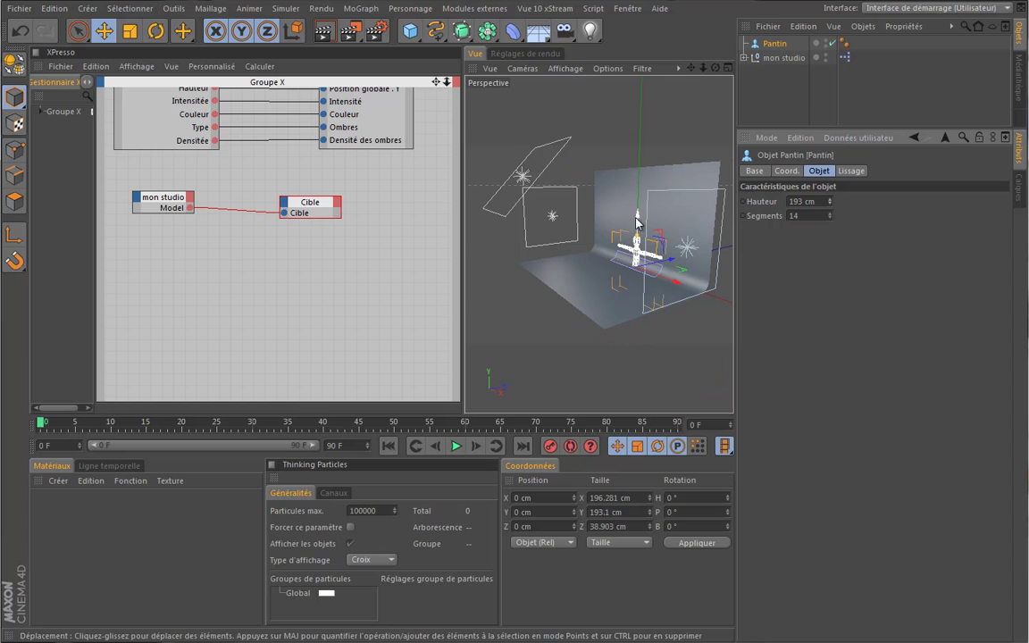
{"action": "left_click_drag", "start_coordinate": [635, 221], "coordinate": [617, 179]}
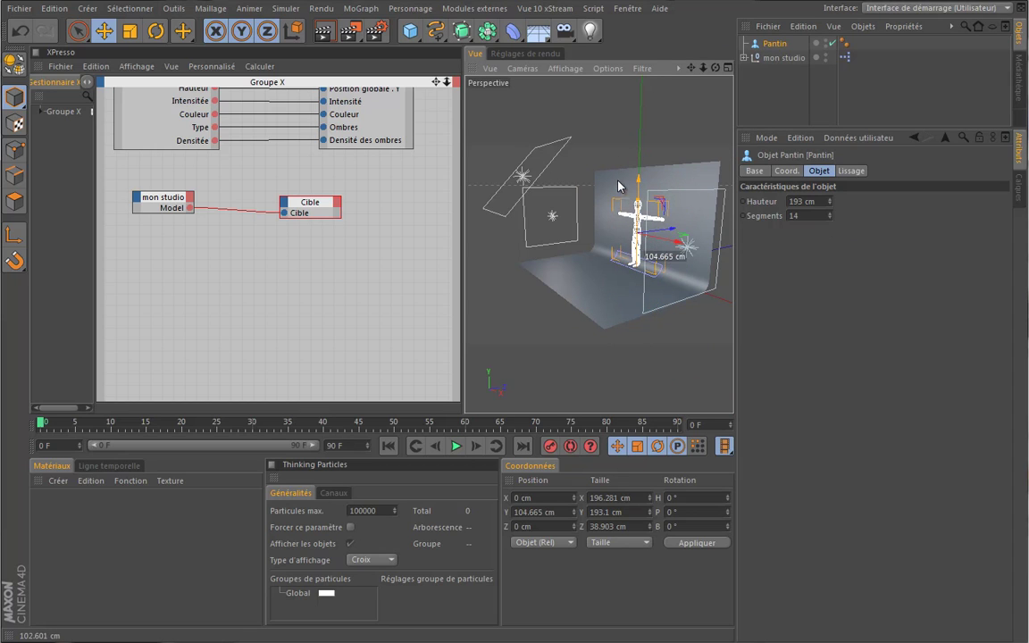
Move Pantin to about 106 cm in Y and -87 cm in Z and assign it as mon studio's Model.
{"action": "left_click_drag", "start_coordinate": [668, 234], "coordinate": [647, 230]}
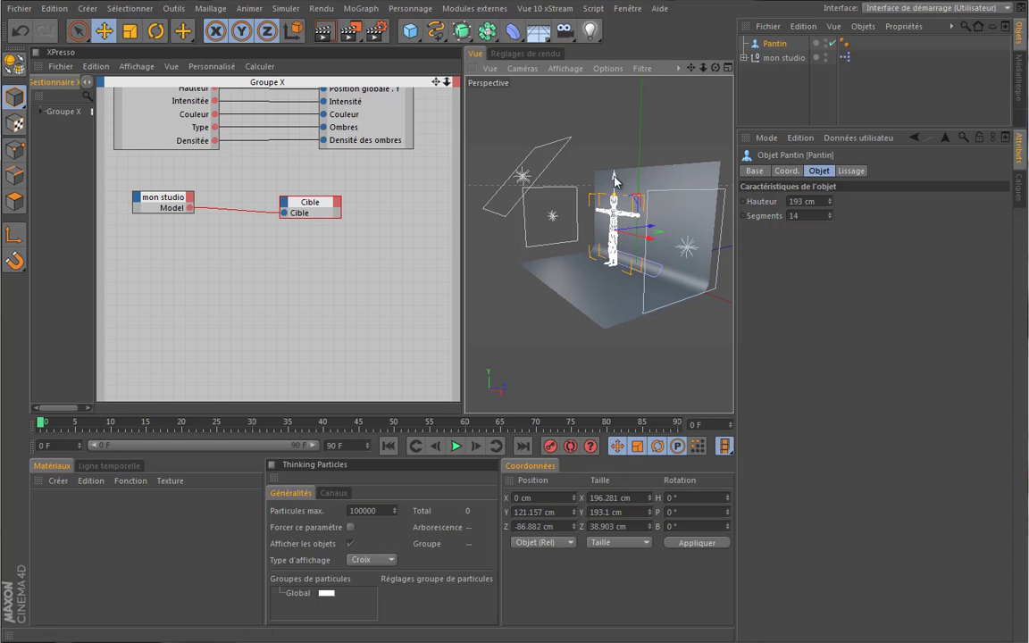
{"action": "left_click_drag", "start_coordinate": [614, 179], "coordinate": [614, 191]}
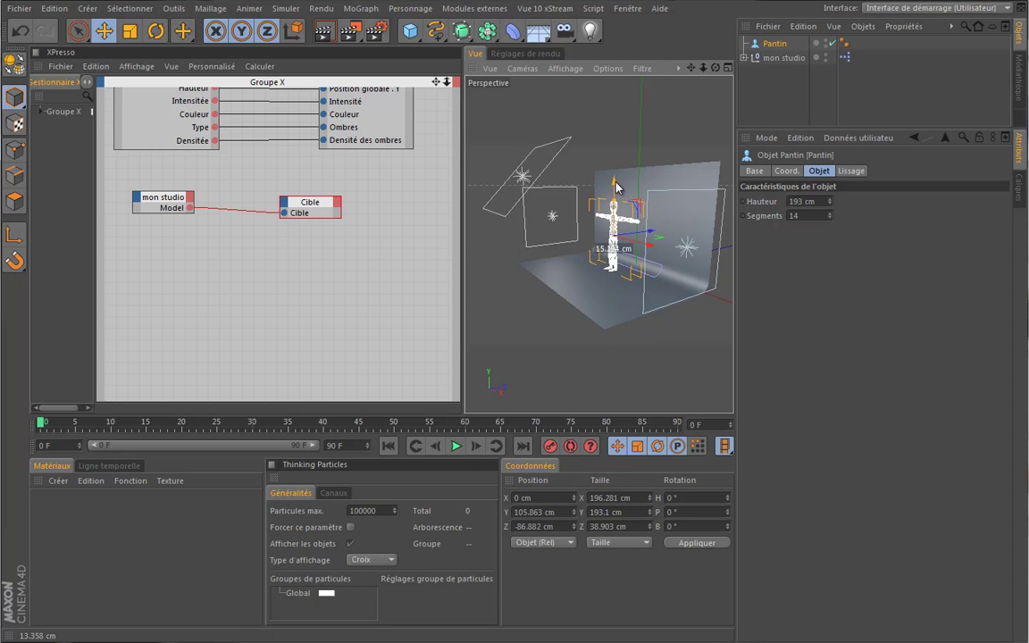
{"action": "left_click", "coordinate": [783, 57]}
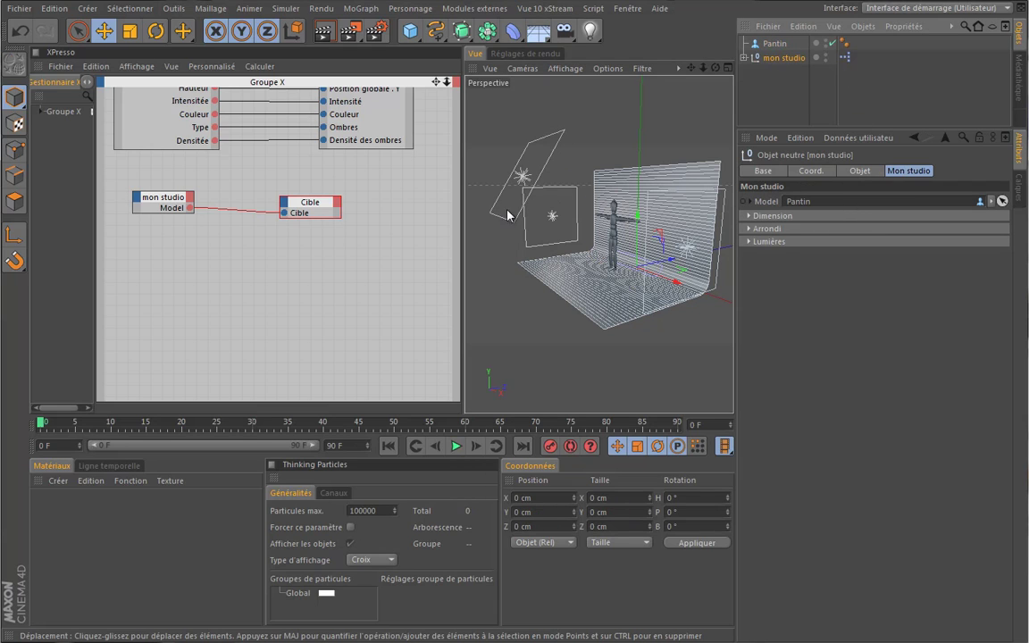
{"action": "left_click", "coordinate": [774, 45]}
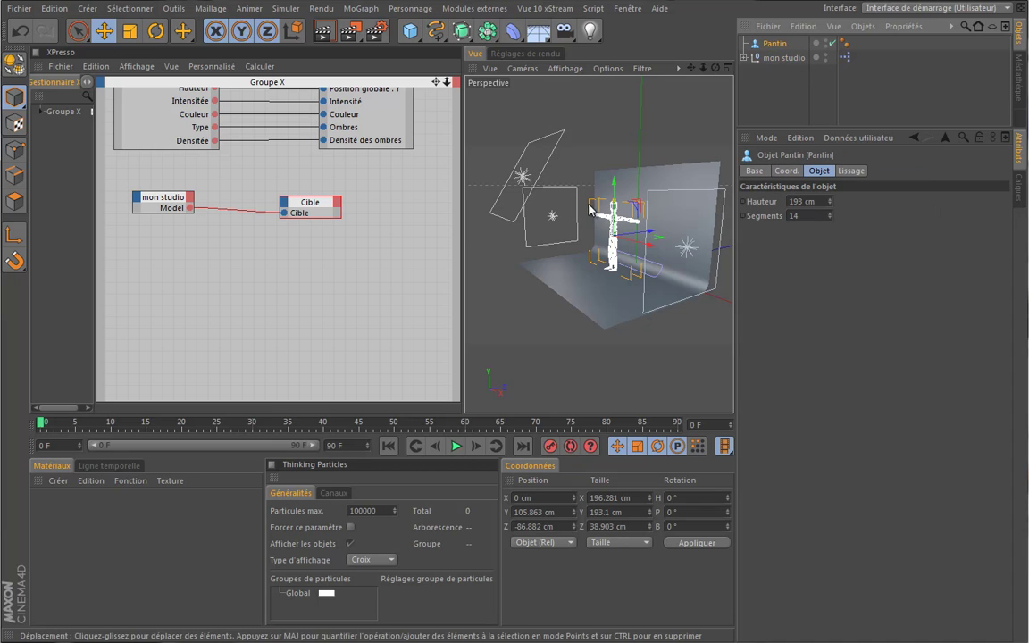
{"action": "mouse_move", "coordinate": [604, 226]}
{"action": "left_mouse_down"}
{"action": "mouse_move", "coordinate": [605, 106]}
{"action": "mouse_move", "coordinate": [591, 211]}
{"action": "left_mouse_up"}
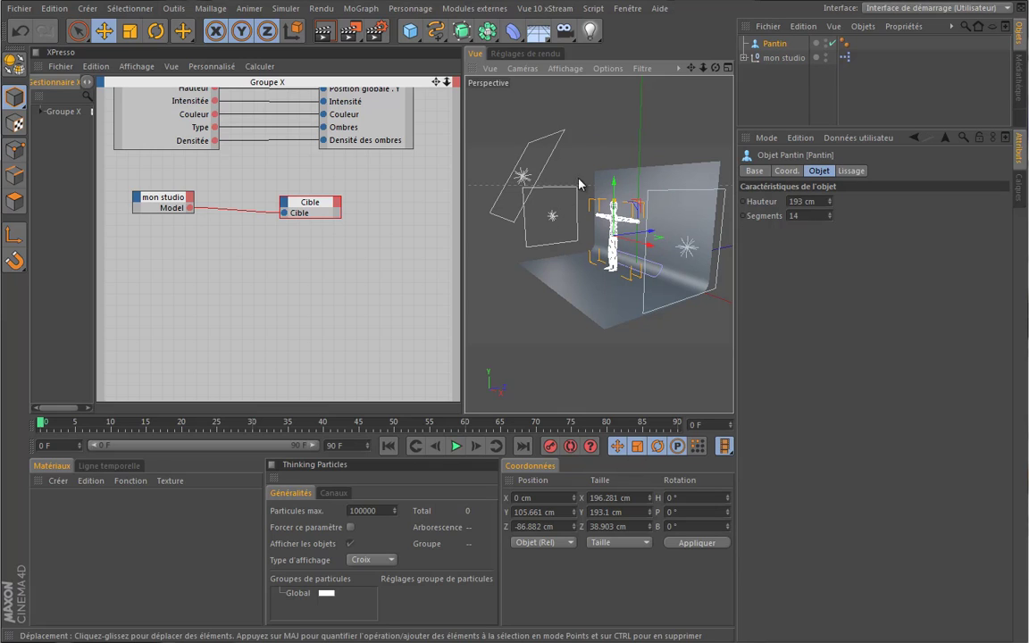
Compare the target of Lumière Principale's Cible tag with mon studio's Model link and the Cible node's reference.
{"action": "left_click", "coordinate": [743, 57]}
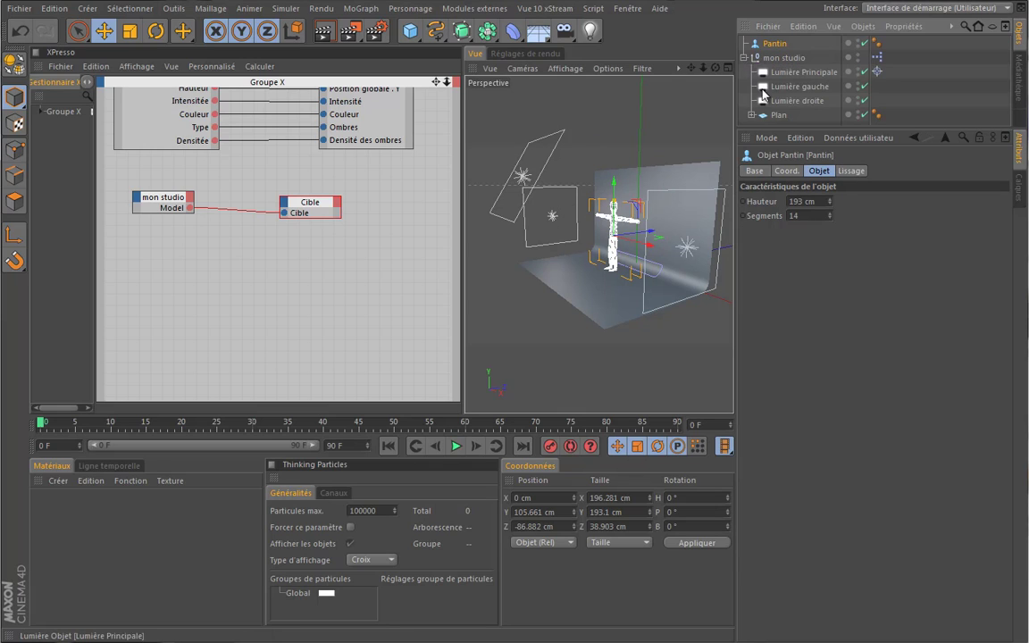
{"action": "left_click", "coordinate": [875, 71]}
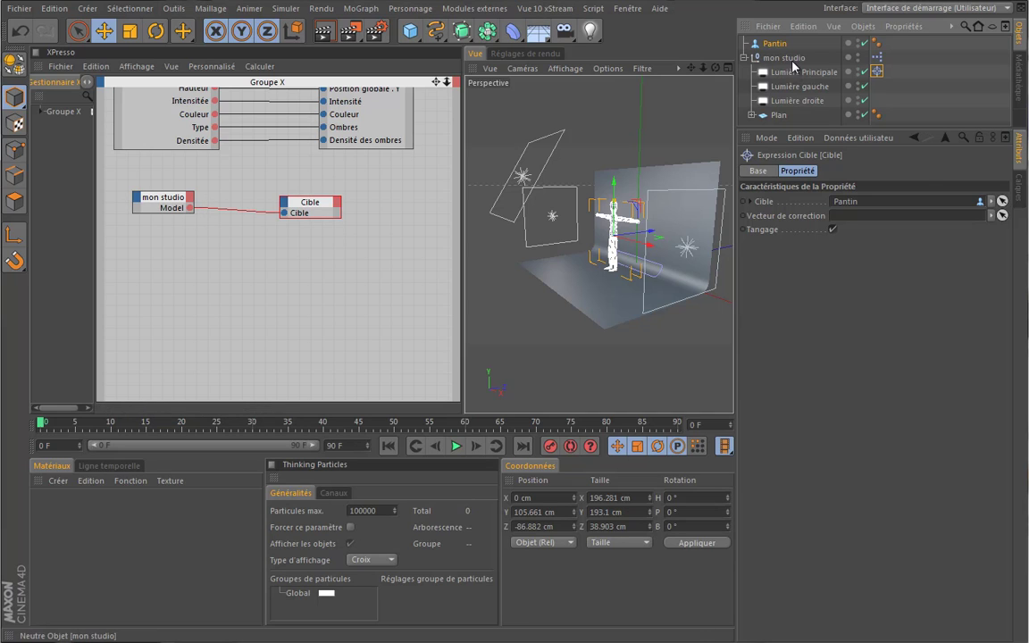
{"action": "left_click", "coordinate": [786, 59]}
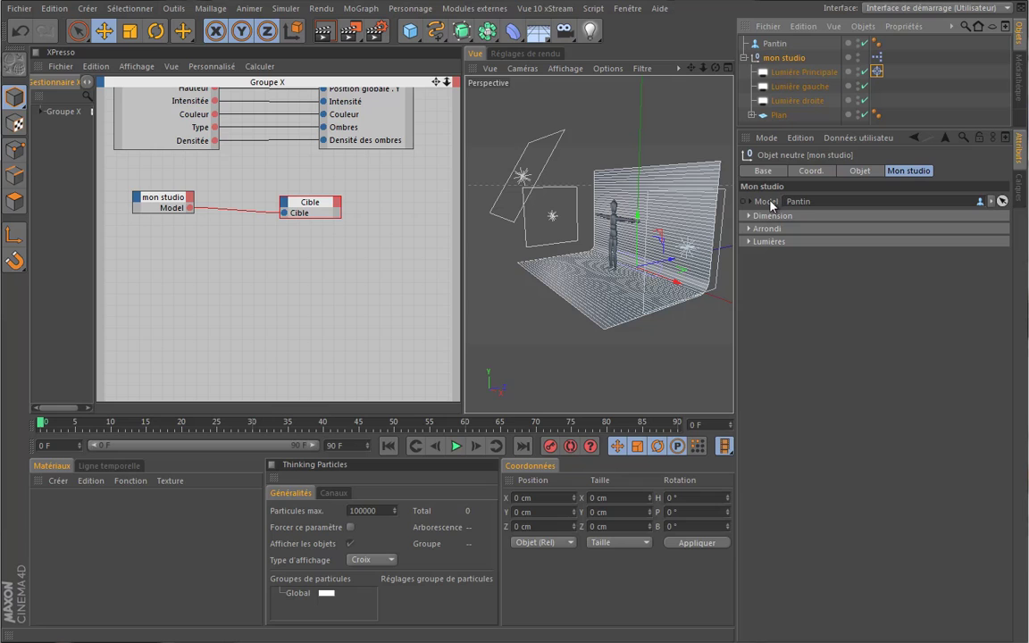
{"action": "left_click", "coordinate": [295, 202]}
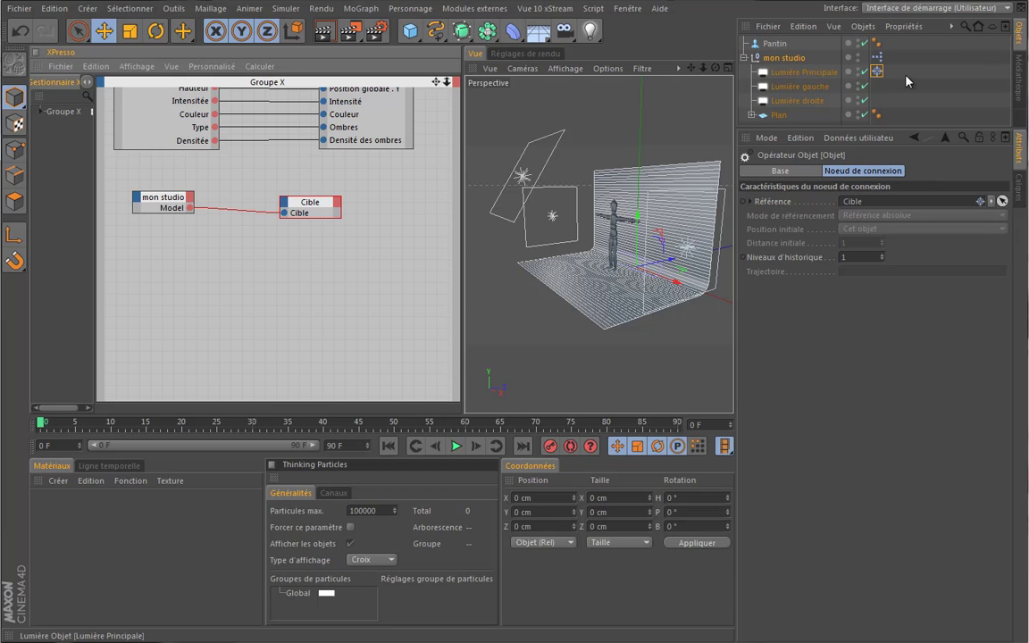
{"action": "left_click", "coordinate": [876, 71]}
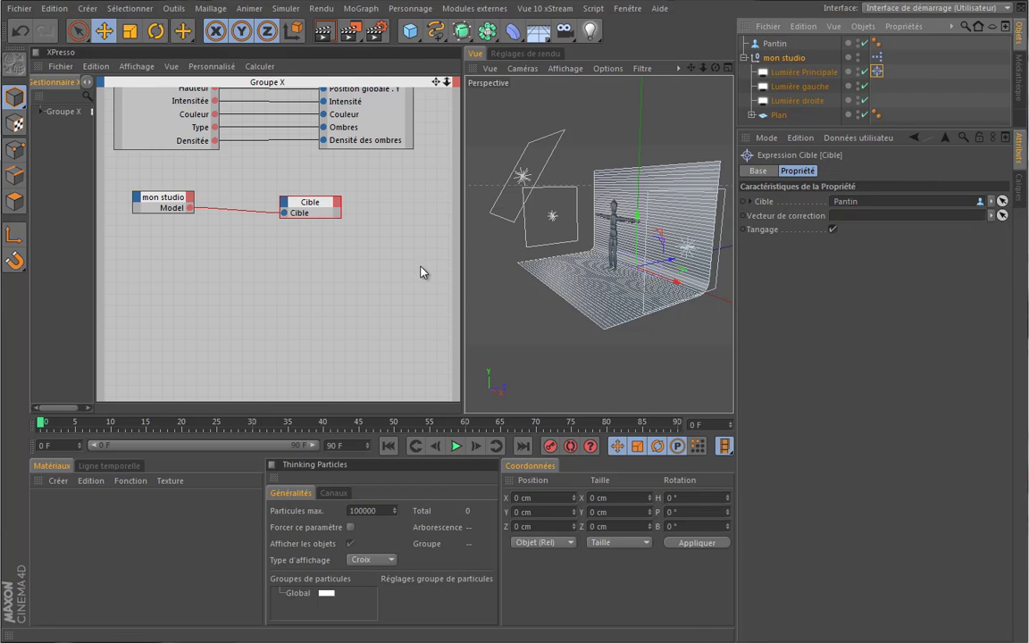
{"action": "left_click", "coordinate": [753, 57]}
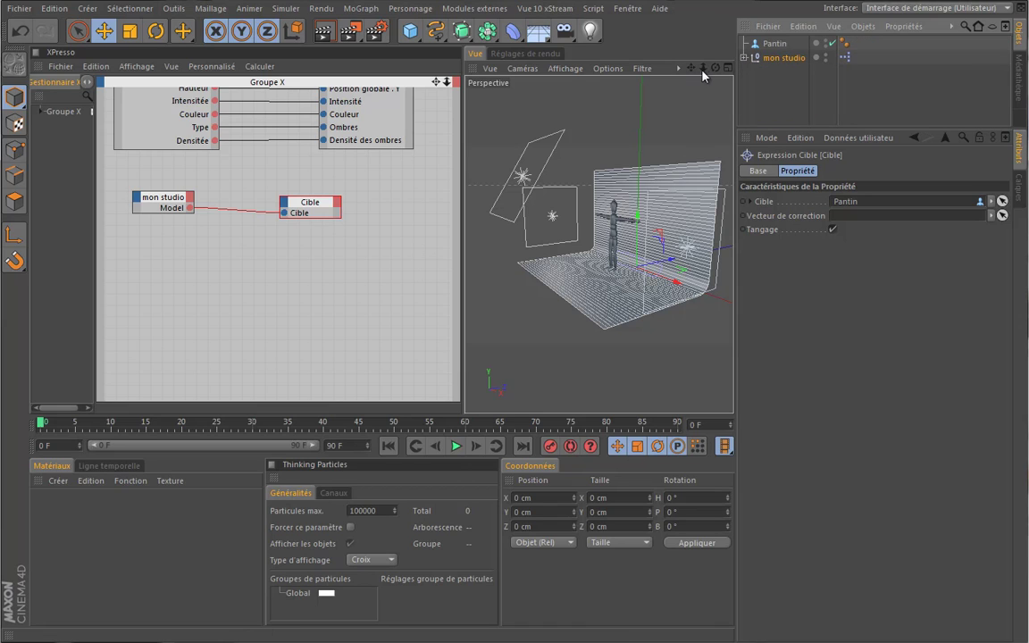
Widen the perspective view and examine the studio, its lights and Pantin from several angles.
{"action": "left_click_drag", "start_coordinate": [715, 68], "coordinate": [493, 295]}
{"action": "left_click", "coordinate": [676, 70]}
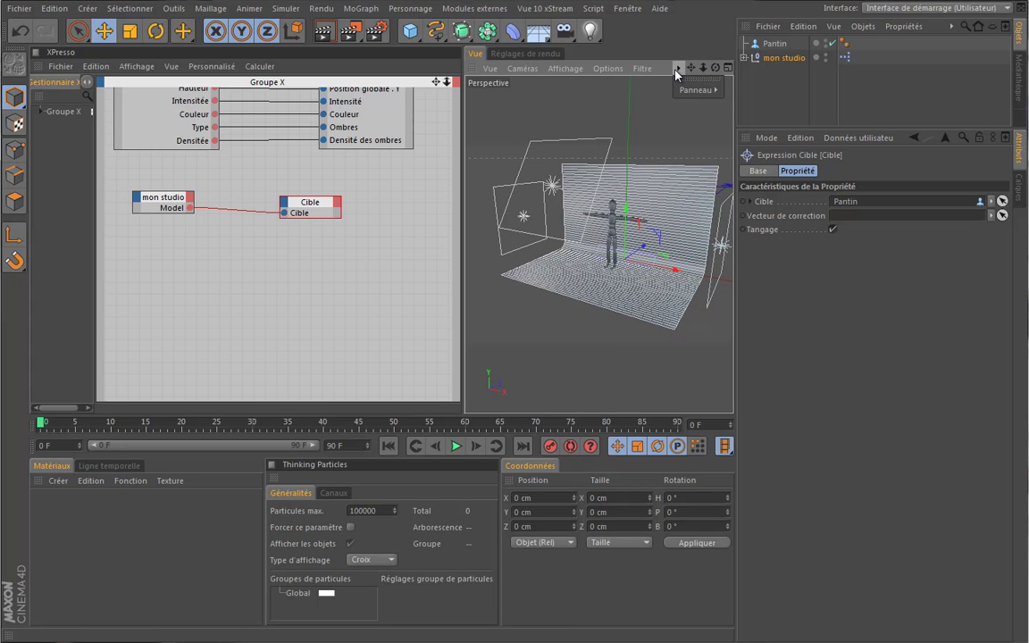
{"action": "left_click", "coordinate": [677, 70]}
{"action": "left_click_drag", "start_coordinate": [696, 70], "coordinate": [487, 302]}
{"action": "left_click_drag", "start_coordinate": [717, 69], "coordinate": [486, 302]}
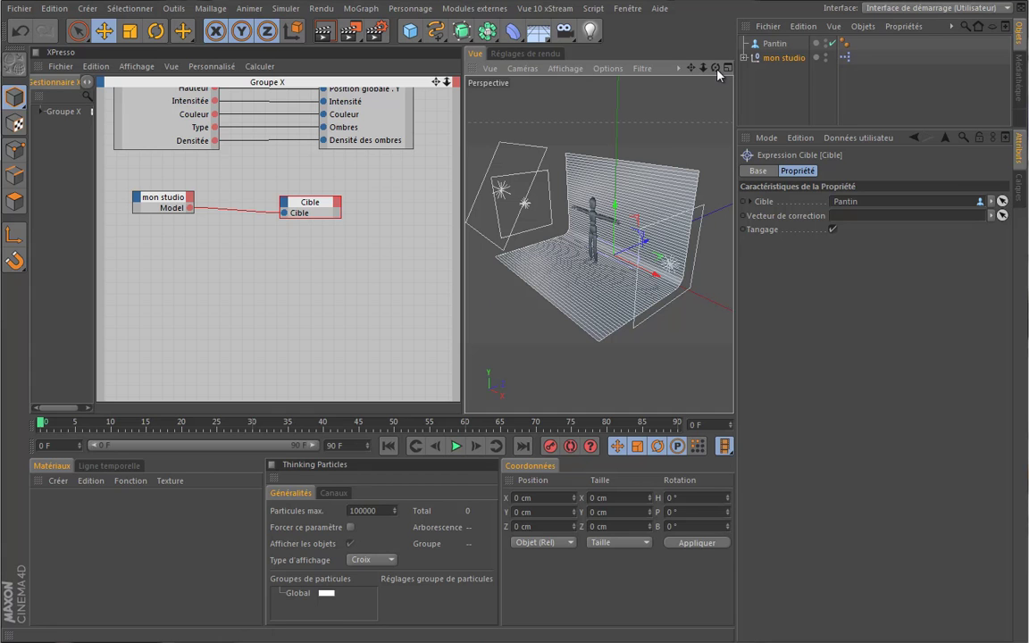
{"action": "left_click_drag", "start_coordinate": [716, 70], "coordinate": [486, 301]}
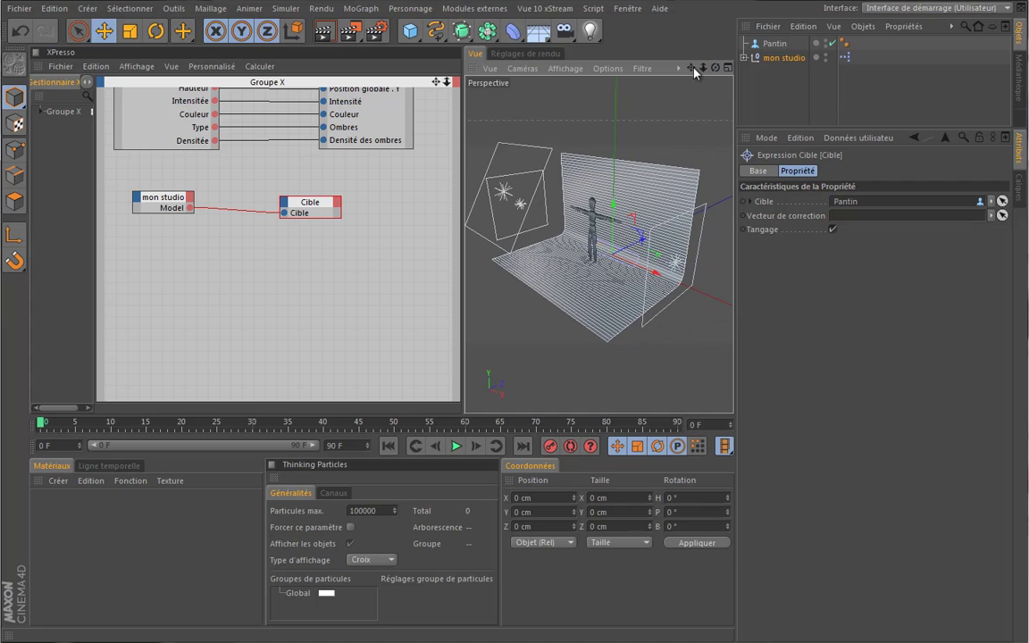
{"action": "left_click_drag", "start_coordinate": [462, 119], "coordinate": [340, 119]}
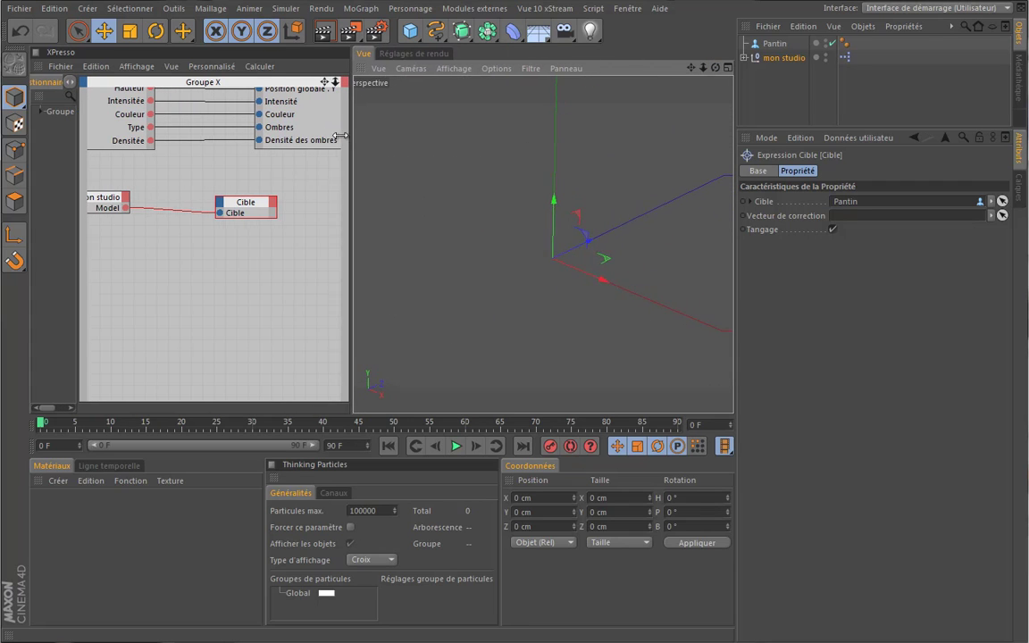
{"action": "left_click_drag", "start_coordinate": [703, 68], "coordinate": [705, 134]}
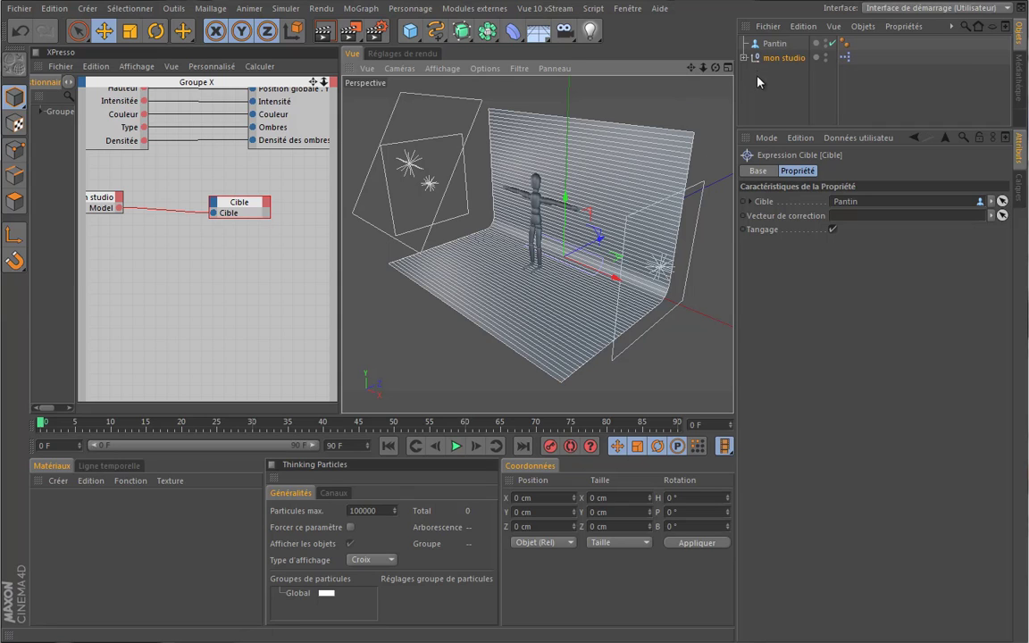
Expand the mon studio hierarchy, create a new default material and apply it to Plan.
{"action": "left_click", "coordinate": [781, 58]}
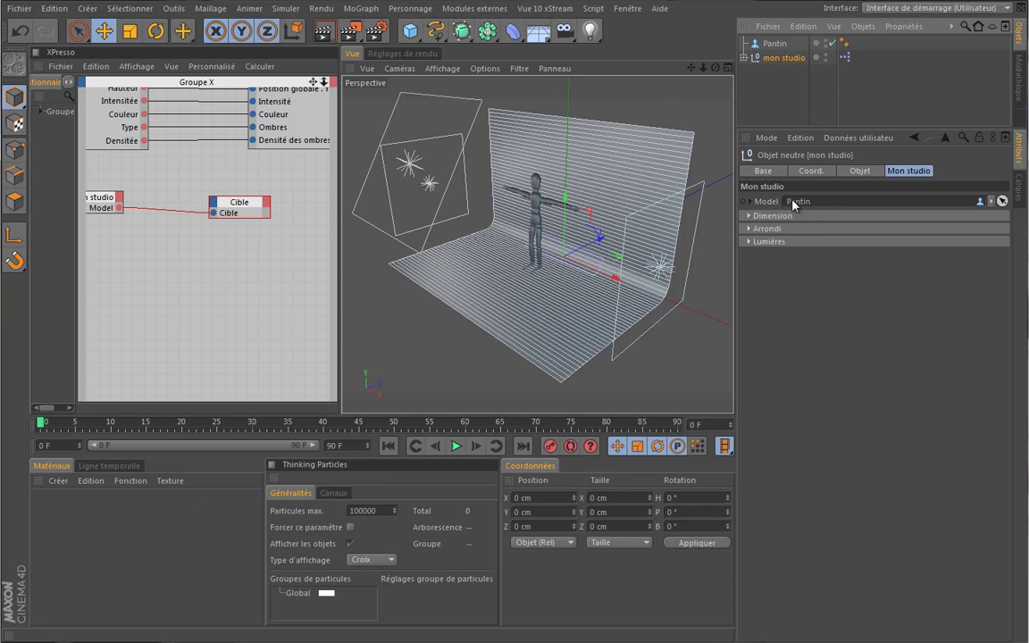
{"action": "left_click", "coordinate": [743, 57]}
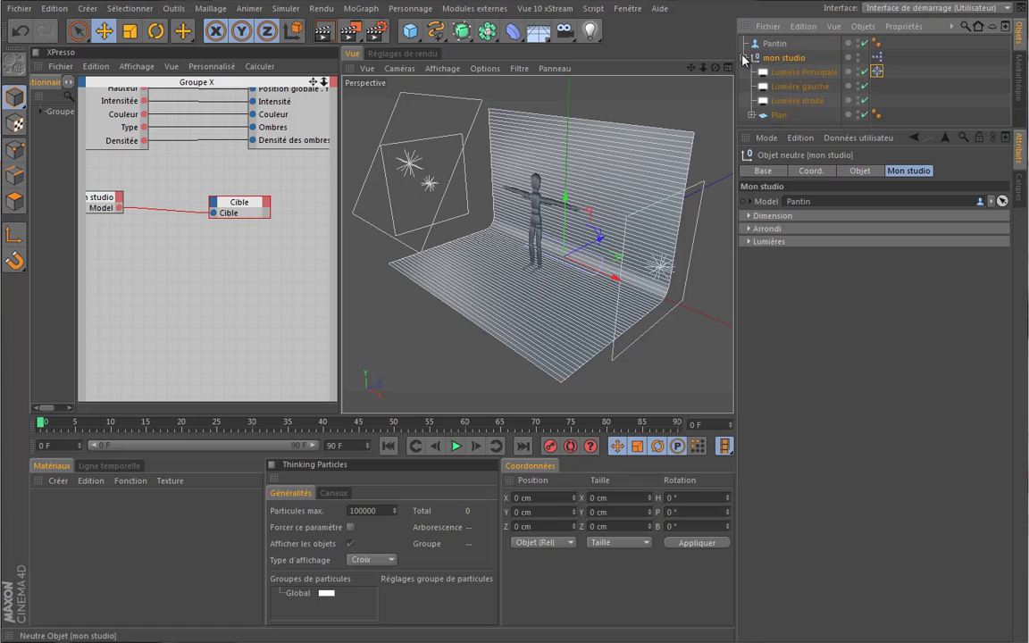
{"action": "left_click", "coordinate": [776, 116]}
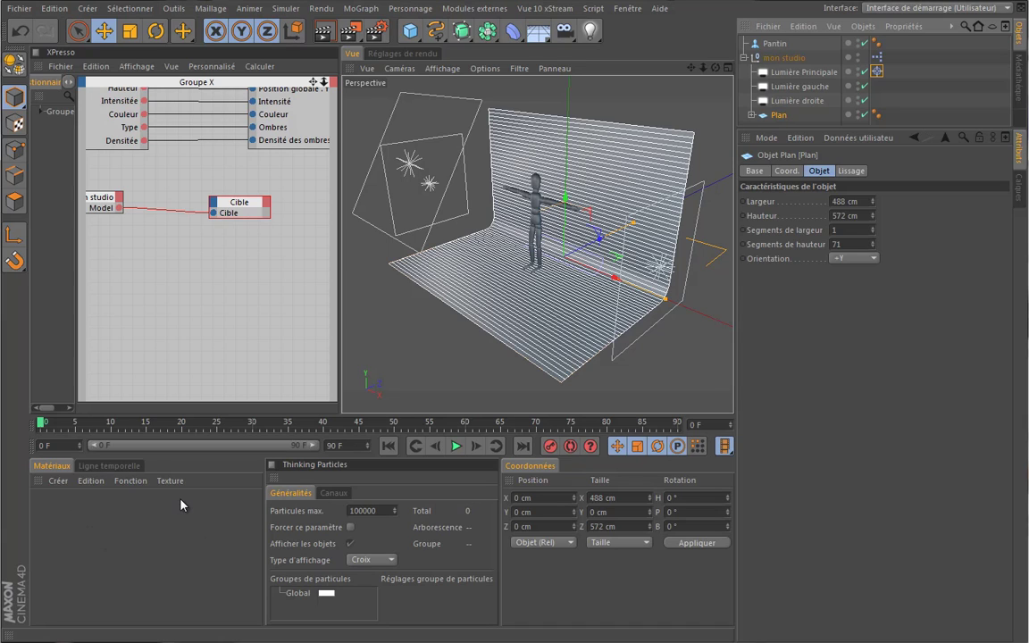
{"action": "double_click", "coordinate": [88, 519]}
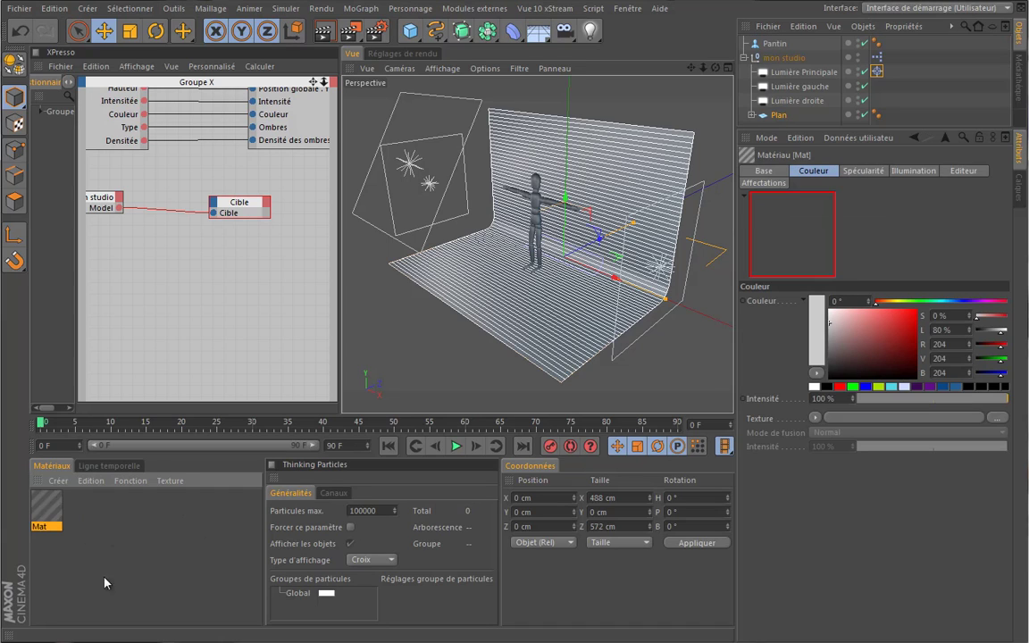
{"action": "left_click_drag", "start_coordinate": [51, 507], "coordinate": [788, 117]}
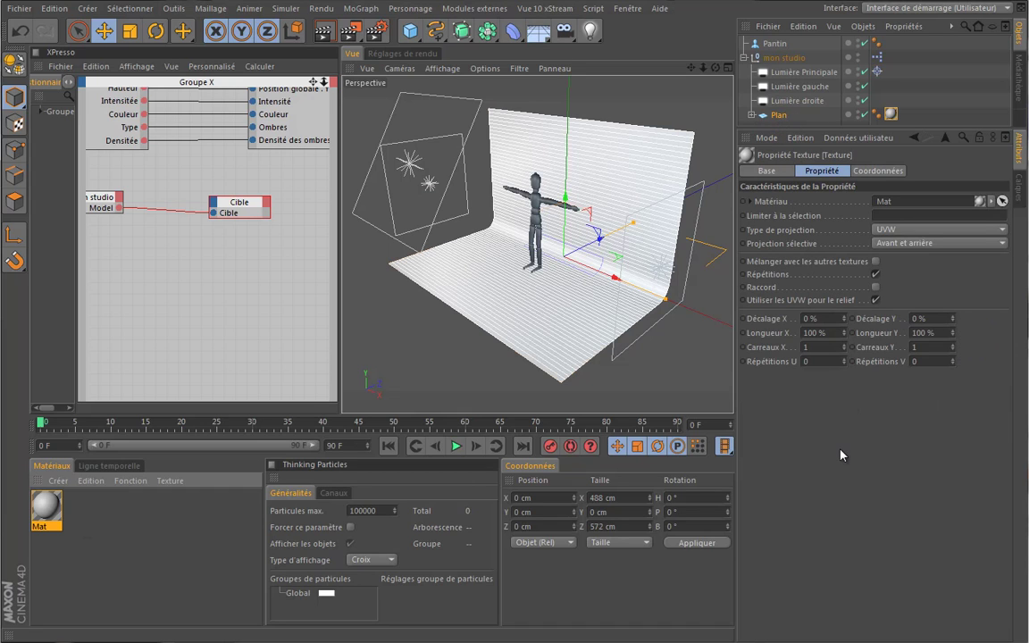
Add a user data entry named Matériel Plan to the Mon studio group of mon studio.
{"action": "left_click", "coordinate": [784, 58]}
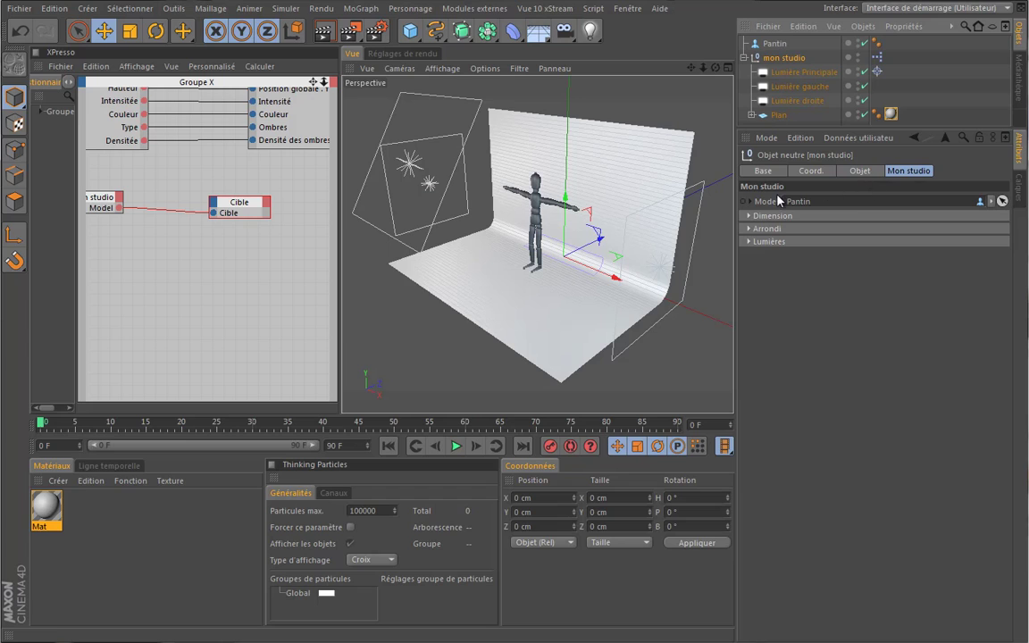
{"action": "left_click", "coordinate": [855, 138]}
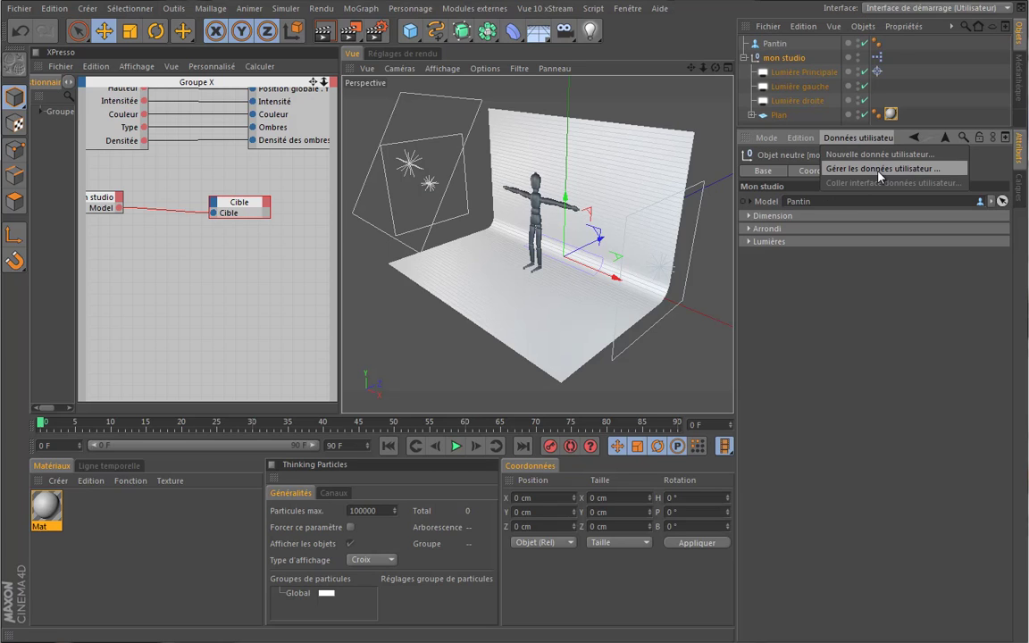
{"action": "left_click", "coordinate": [880, 169]}
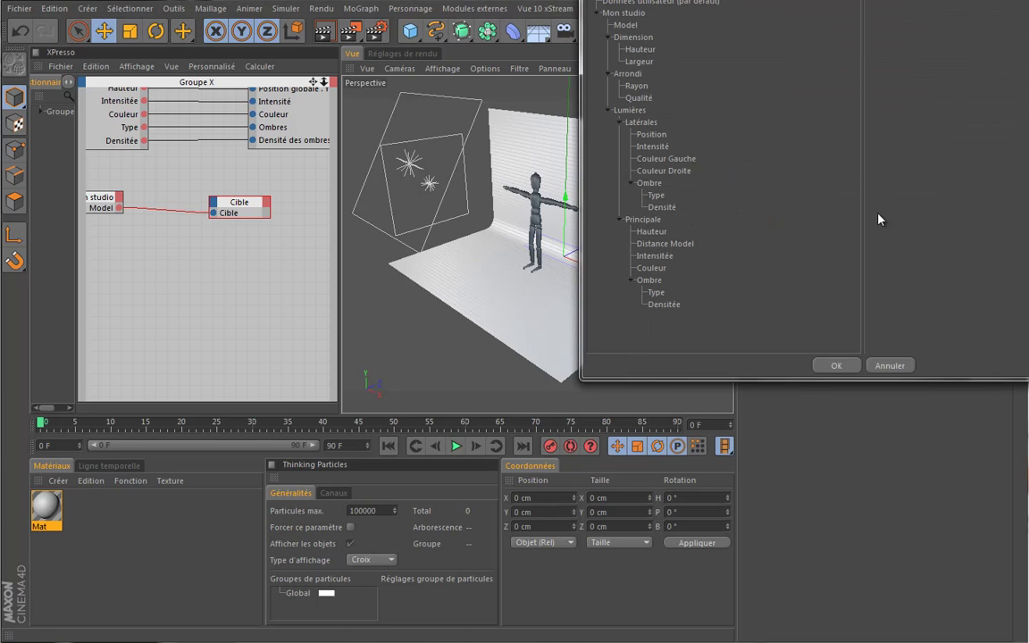
{"action": "left_click", "coordinate": [609, 36]}
{"action": "left_click", "coordinate": [609, 73]}
{"action": "left_click", "coordinate": [609, 110]}
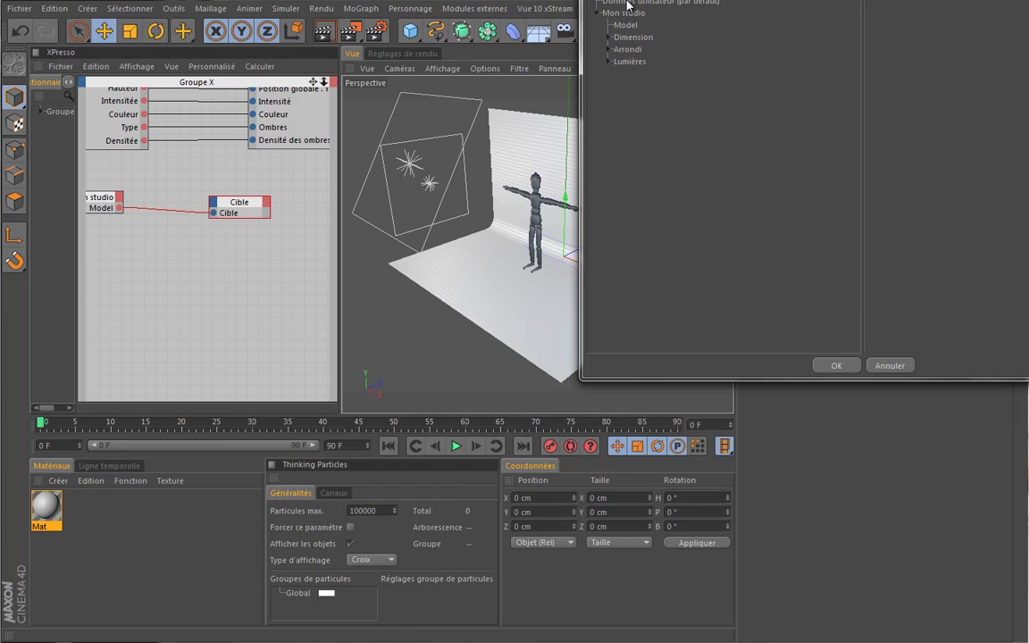
{"action": "left_click", "coordinate": [619, 4]}
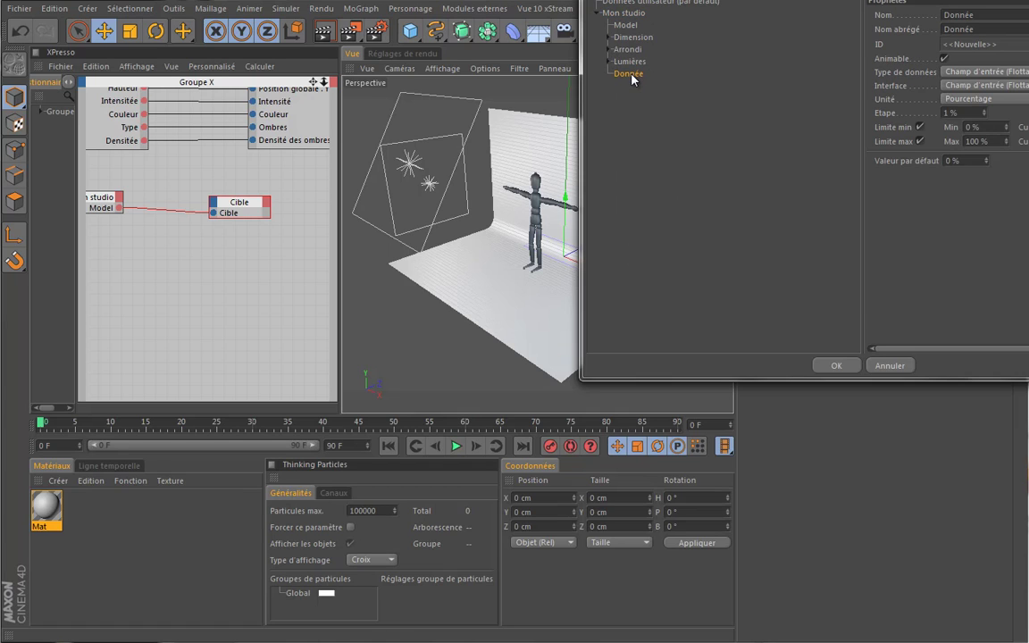
{"action": "left_click", "coordinate": [988, 14]}
{"action": "type", "text": "Matériel Plan"}
{"action": "key", "text": "Tab"}
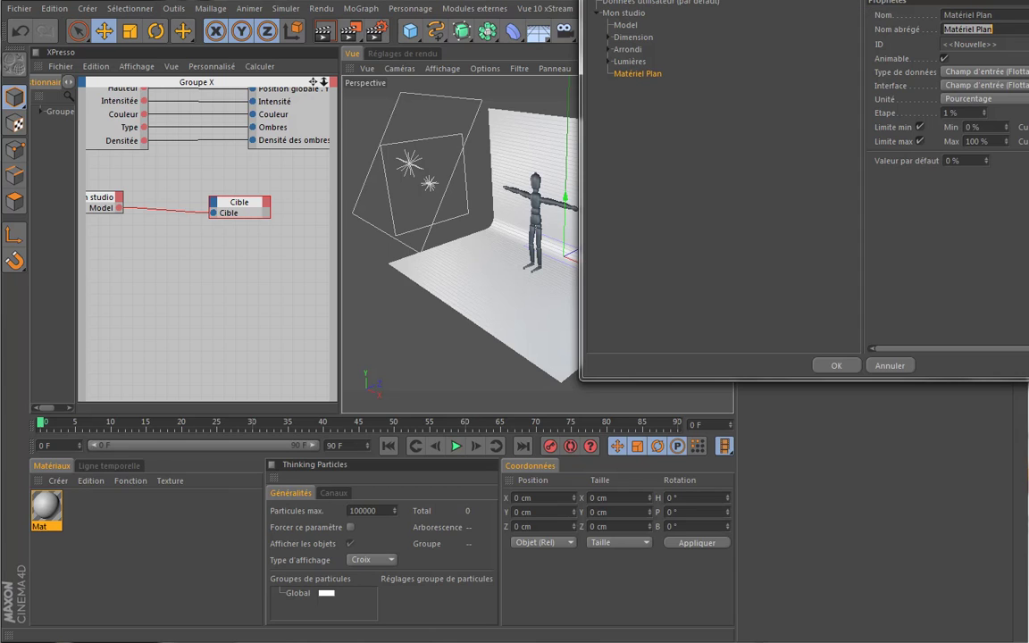
Set the Matériel Plan entry's data type to Lien and place it directly below Model.
{"action": "left_click", "coordinate": [982, 71]}
{"action": "left_click", "coordinate": [988, 193]}
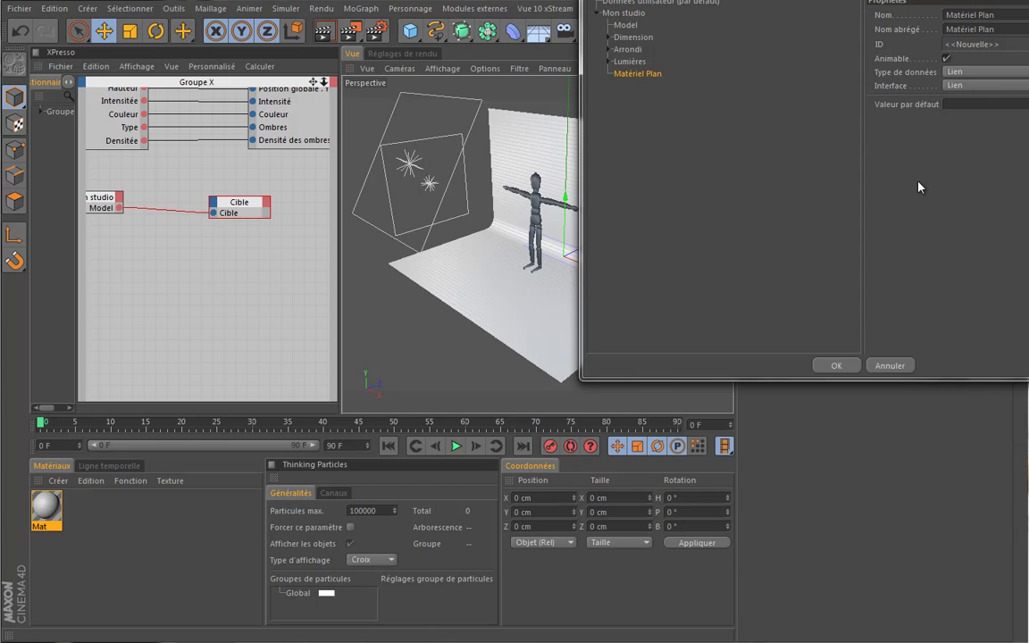
{"action": "left_click_drag", "start_coordinate": [643, 74], "coordinate": [652, 37]}
{"action": "left_click", "coordinate": [835, 365]}
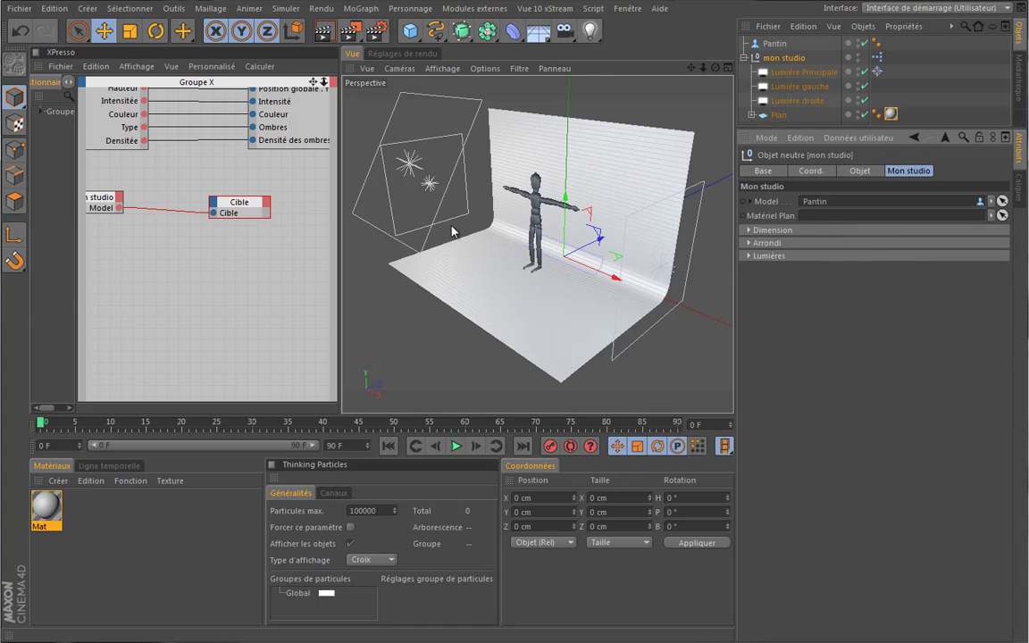
Enlarge the lower mon studio XPresso node and add a Matériel Plan output to it.
{"action": "left_click_drag", "start_coordinate": [283, 306], "coordinate": [340, 304], "text": "alt"}
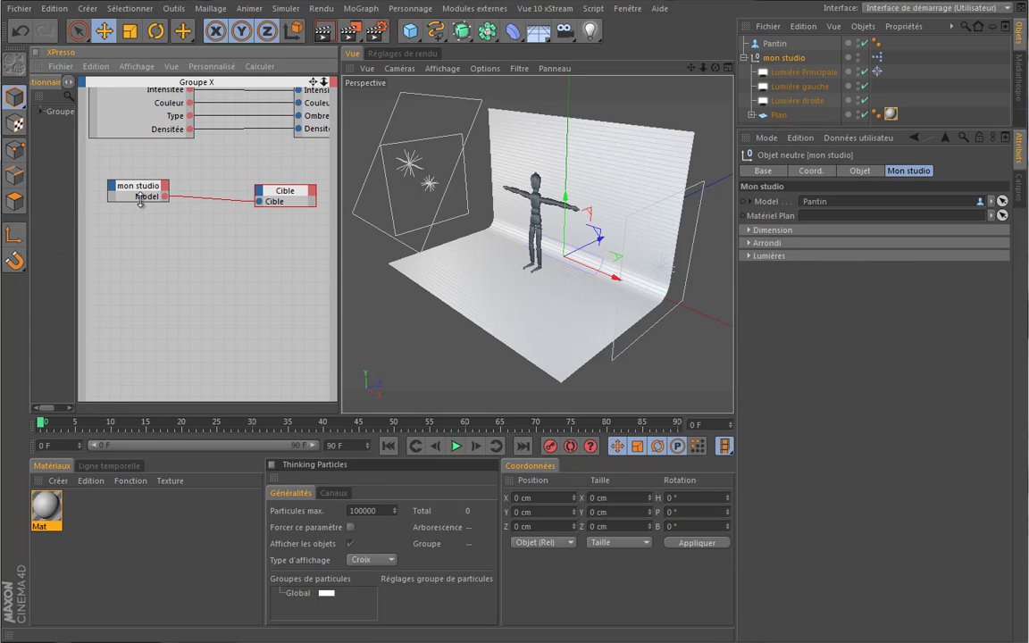
{"action": "left_click_drag", "start_coordinate": [140, 202], "coordinate": [140, 273]}
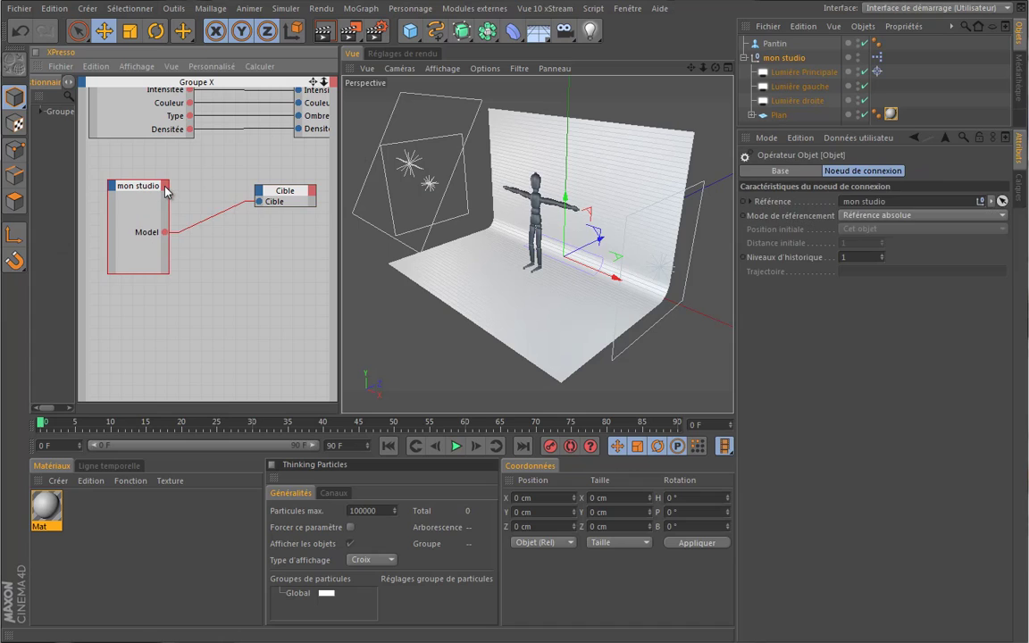
{"action": "left_click", "coordinate": [165, 188]}
{"action": "mouse_move", "coordinate": [223, 310]}
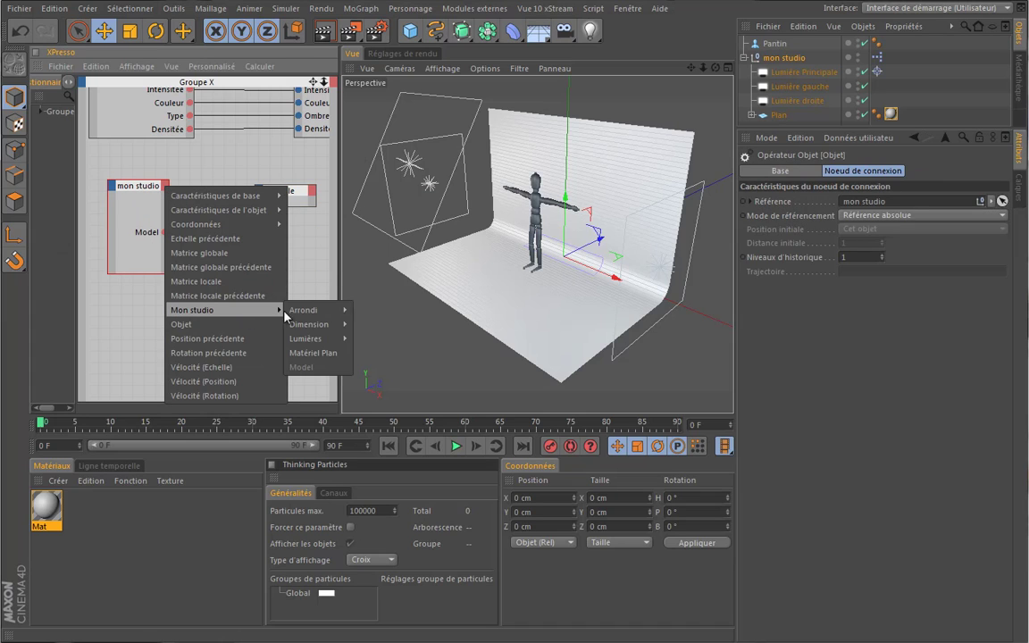
{"action": "left_click", "coordinate": [326, 355]}
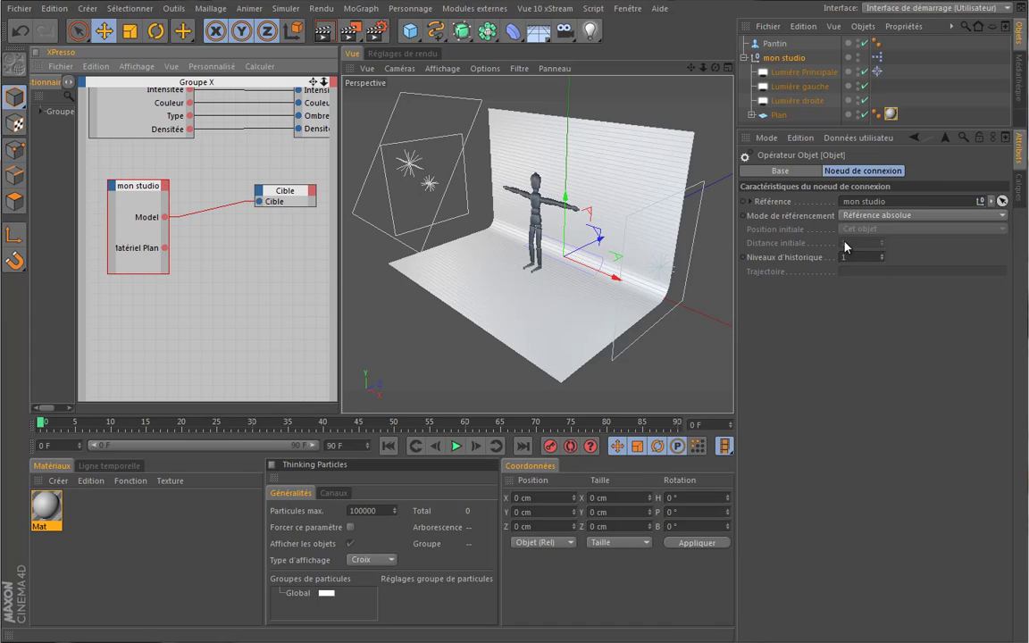
Create a second default material and rename it TEST.
{"action": "left_click", "coordinate": [784, 57]}
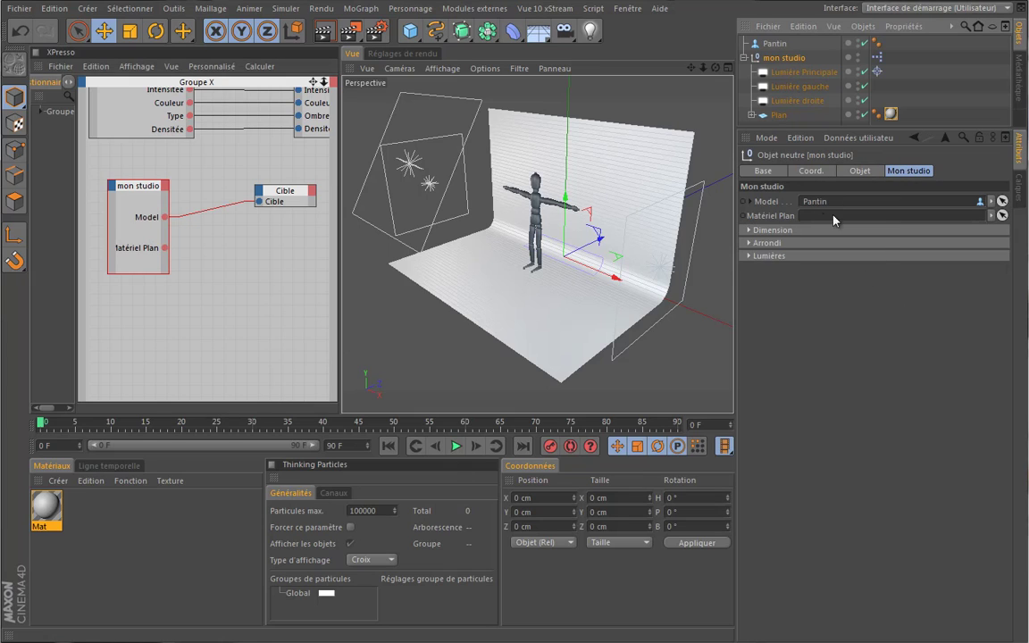
{"action": "left_click", "coordinate": [891, 115]}
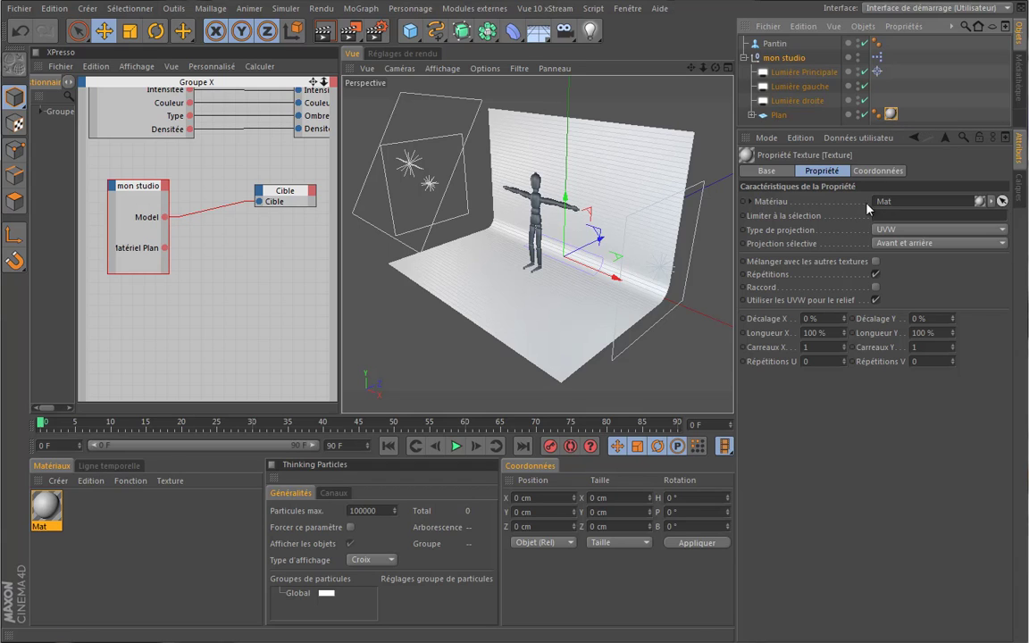
{"action": "double_click", "coordinate": [38, 543]}
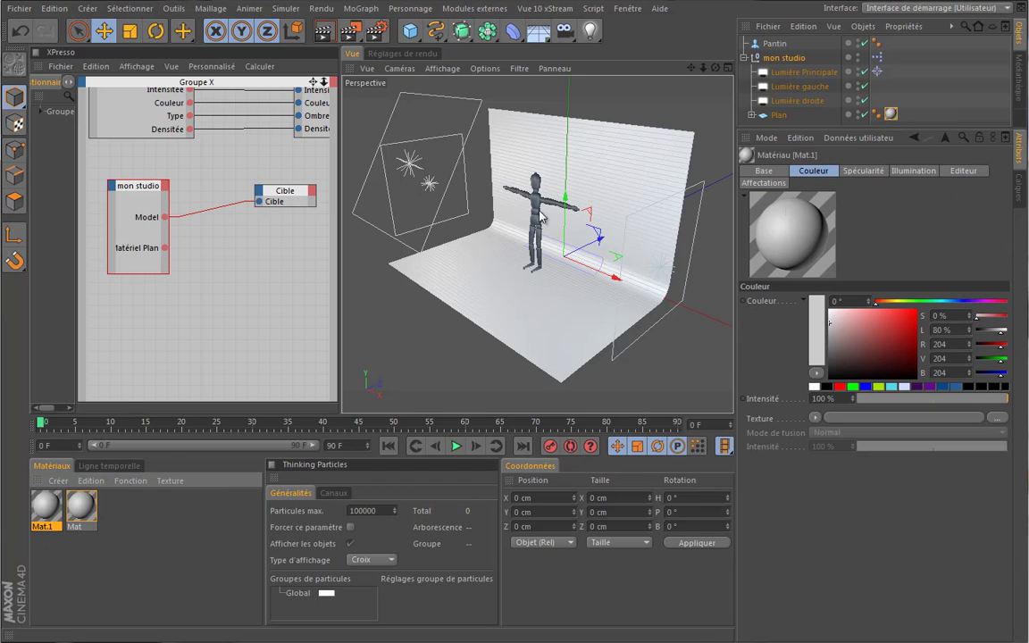
{"action": "left_click", "coordinate": [891, 115]}
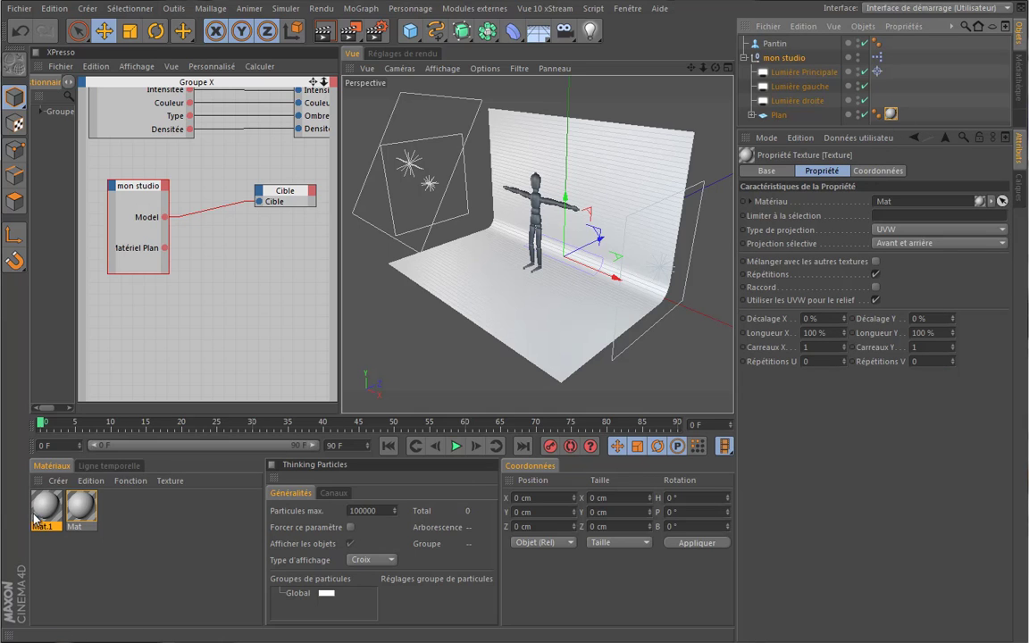
{"action": "left_click", "coordinate": [46, 514]}
{"action": "double_click", "coordinate": [46, 509]}
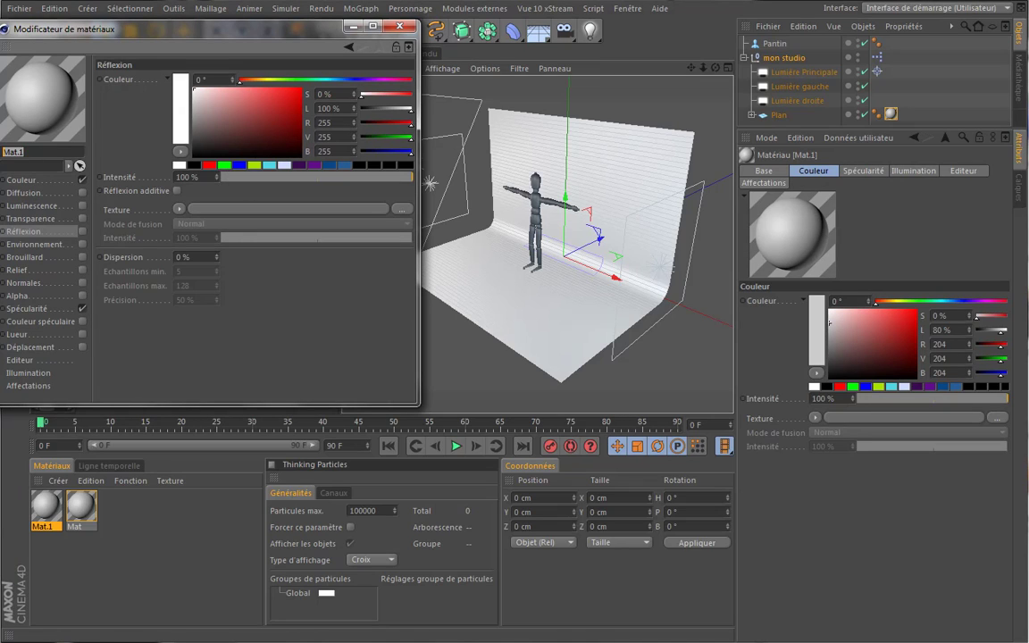
{"action": "type", "text": "TEST"}
{"action": "key", "text": "Return"}
{"action": "left_click", "coordinate": [399, 26]}
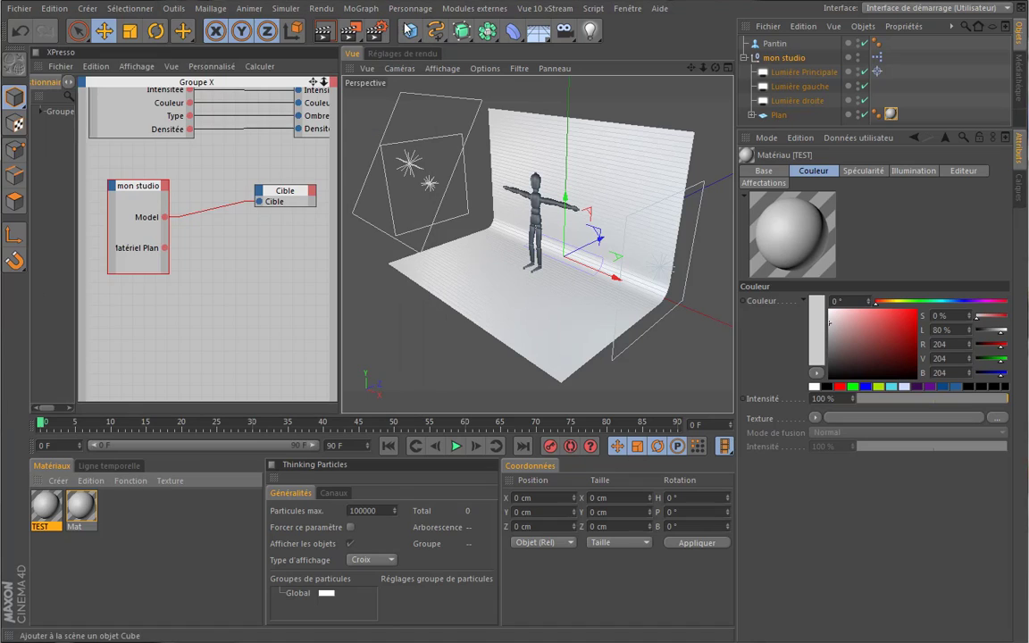
Assign TEST to Plan's texture tag and set the material's colour to red, about 252, 6, 6 in RGB.
{"action": "left_click", "coordinate": [890, 114]}
{"action": "left_click_drag", "start_coordinate": [46, 507], "coordinate": [906, 201]}
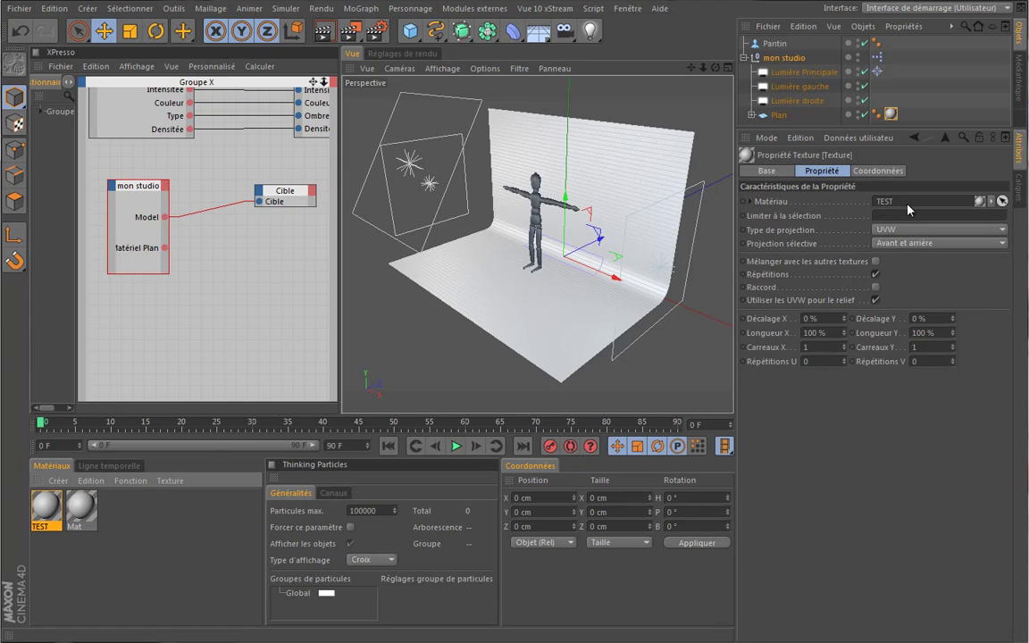
{"action": "double_click", "coordinate": [47, 507]}
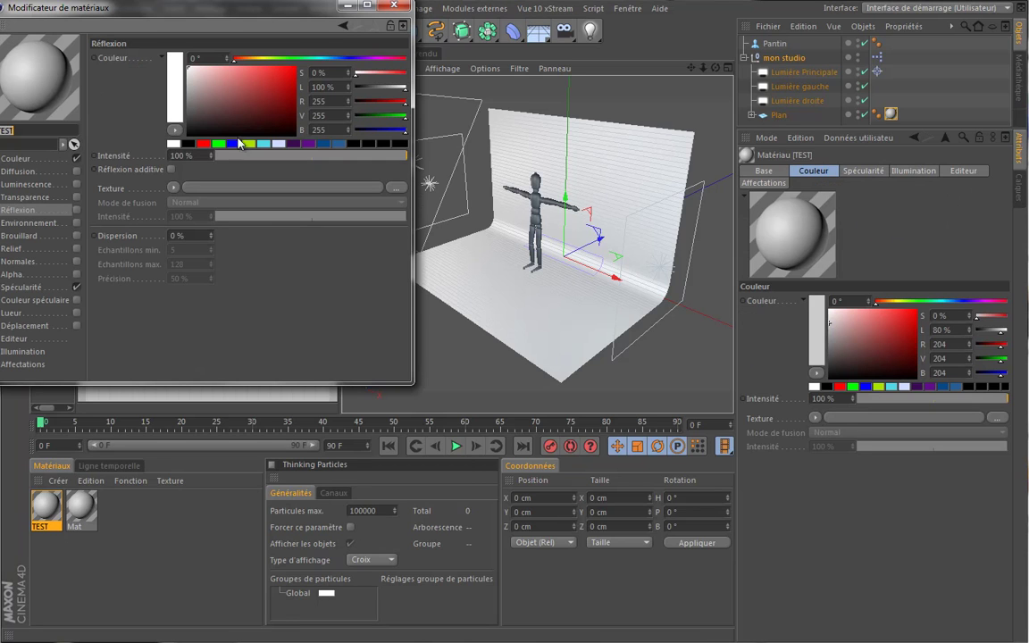
{"action": "left_click", "coordinate": [294, 74]}
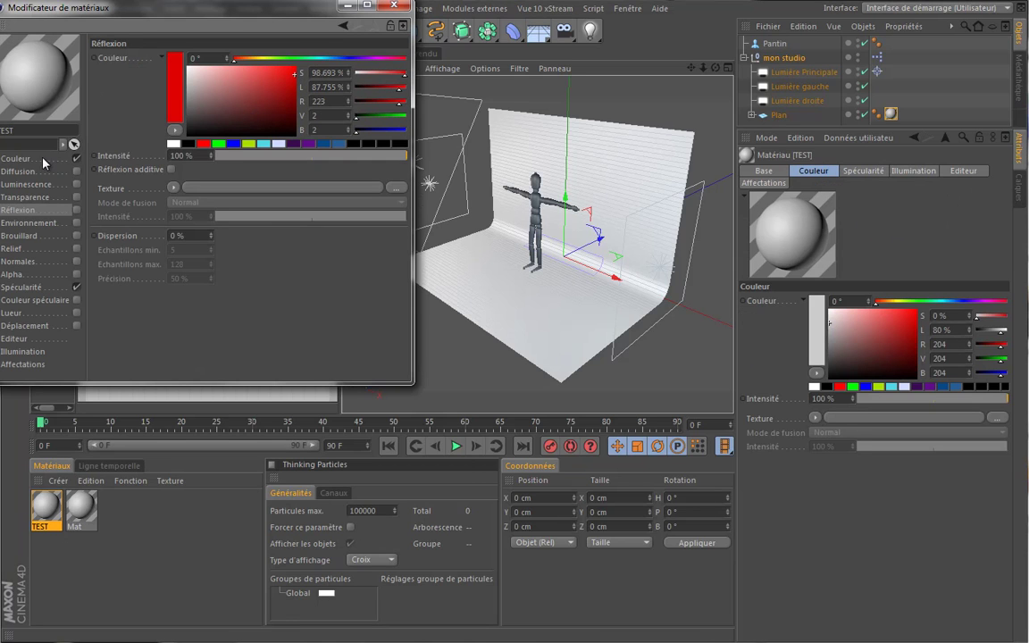
{"action": "left_click", "coordinate": [42, 159]}
{"action": "left_click", "coordinate": [289, 69]}
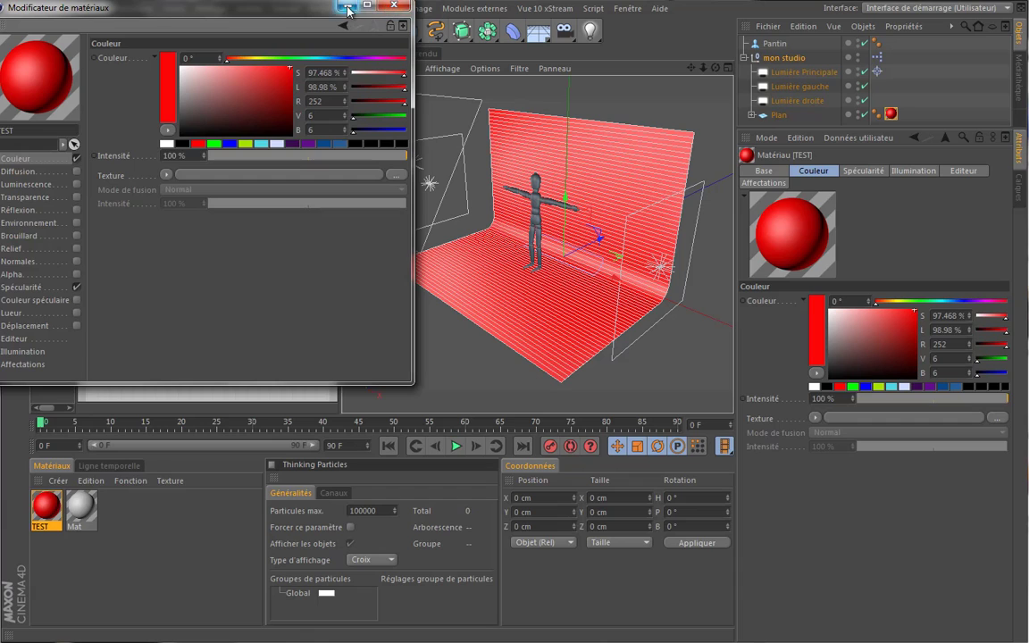
{"action": "left_click", "coordinate": [348, 6]}
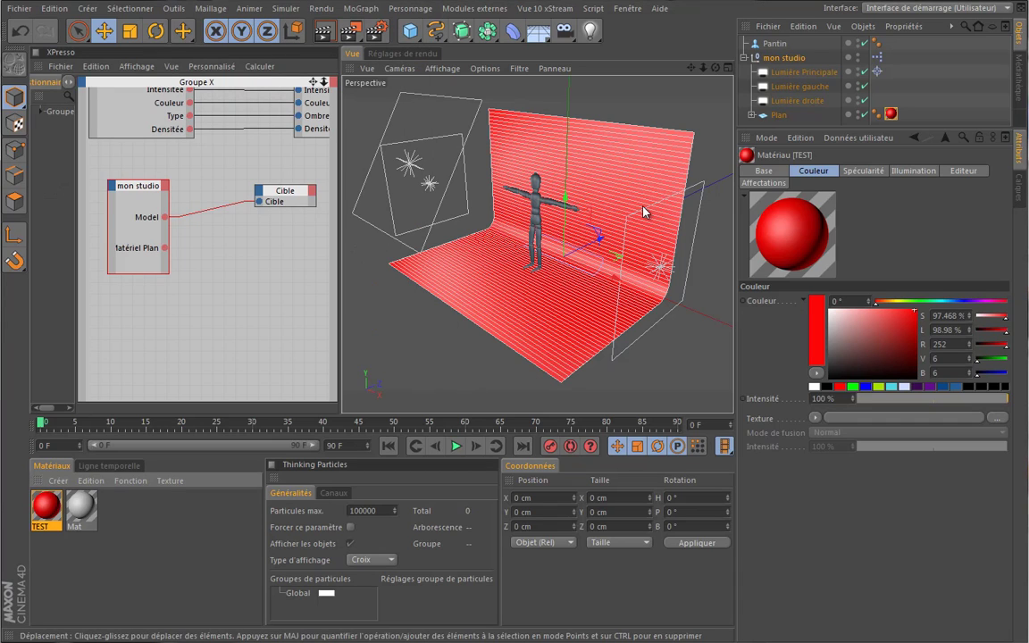
Set the material of Plan's texture tag back to Mat.
{"action": "left_click", "coordinate": [890, 113]}
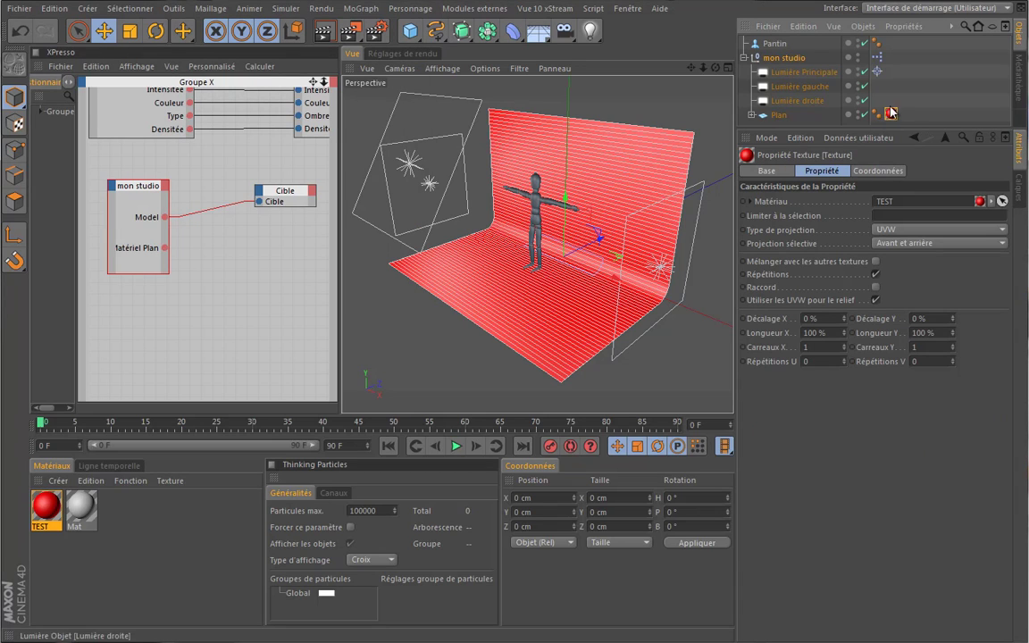
{"action": "left_click", "coordinate": [83, 509]}
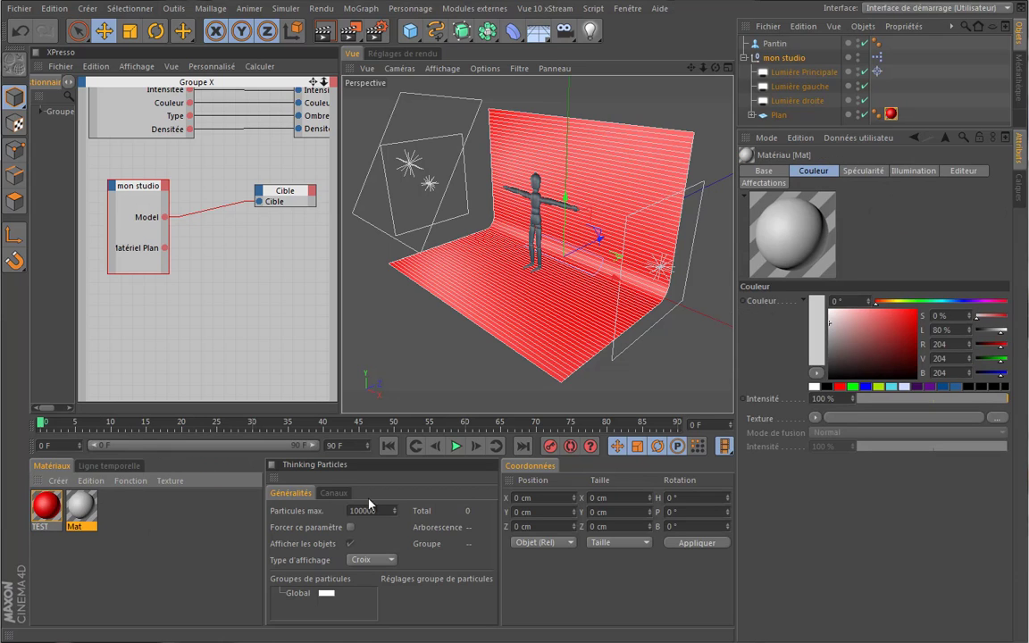
{"action": "left_click", "coordinate": [890, 113]}
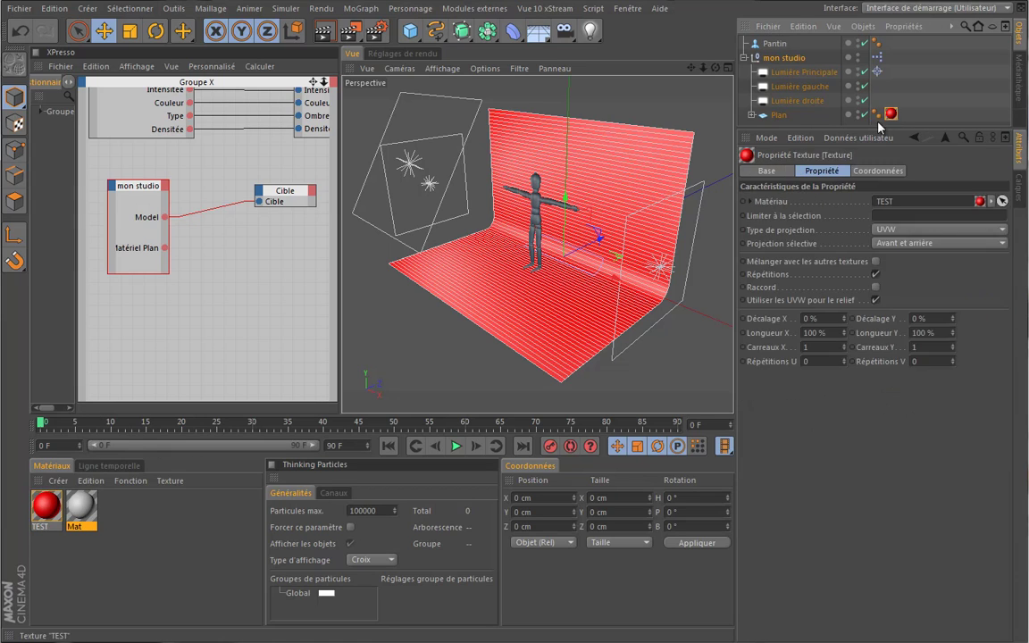
{"action": "left_click_drag", "start_coordinate": [82, 505], "coordinate": [924, 200]}
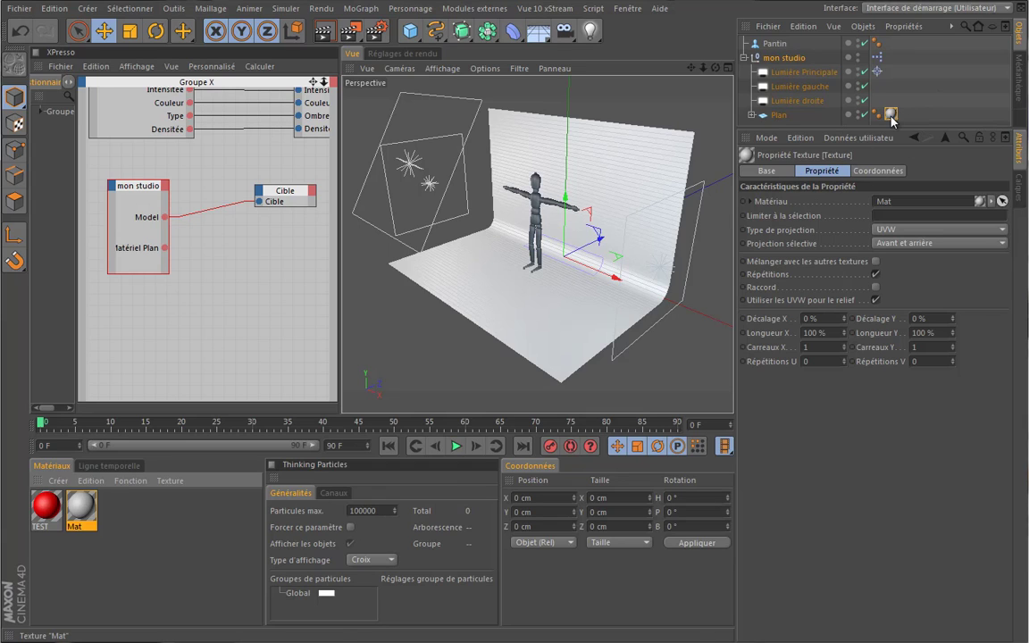
Add Plan's texture tag to XPresso as a node and connect the Matériel Plan output to its Matériau input.
{"action": "left_click_drag", "start_coordinate": [890, 119], "coordinate": [297, 244]}
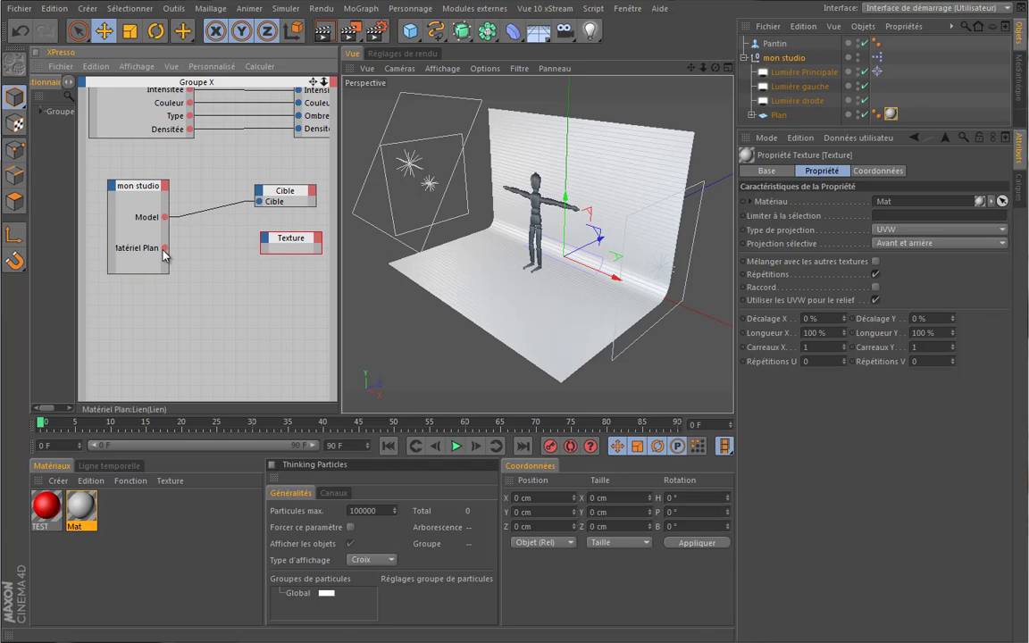
{"action": "left_click_drag", "start_coordinate": [164, 249], "coordinate": [264, 240]}
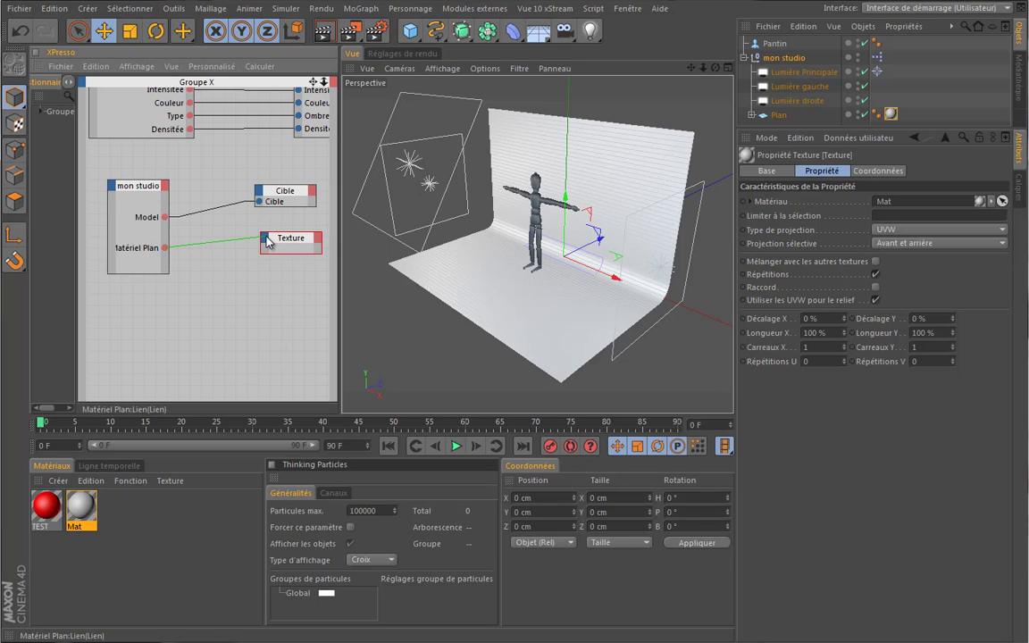
{"action": "left_click", "coordinate": [265, 239]}
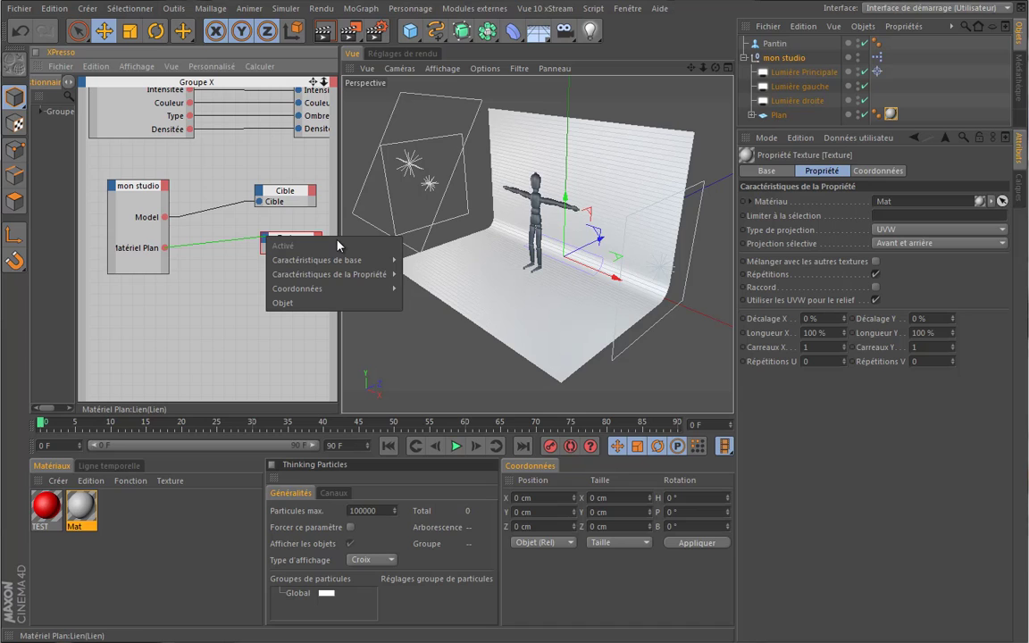
{"action": "mouse_move", "coordinate": [356, 279]}
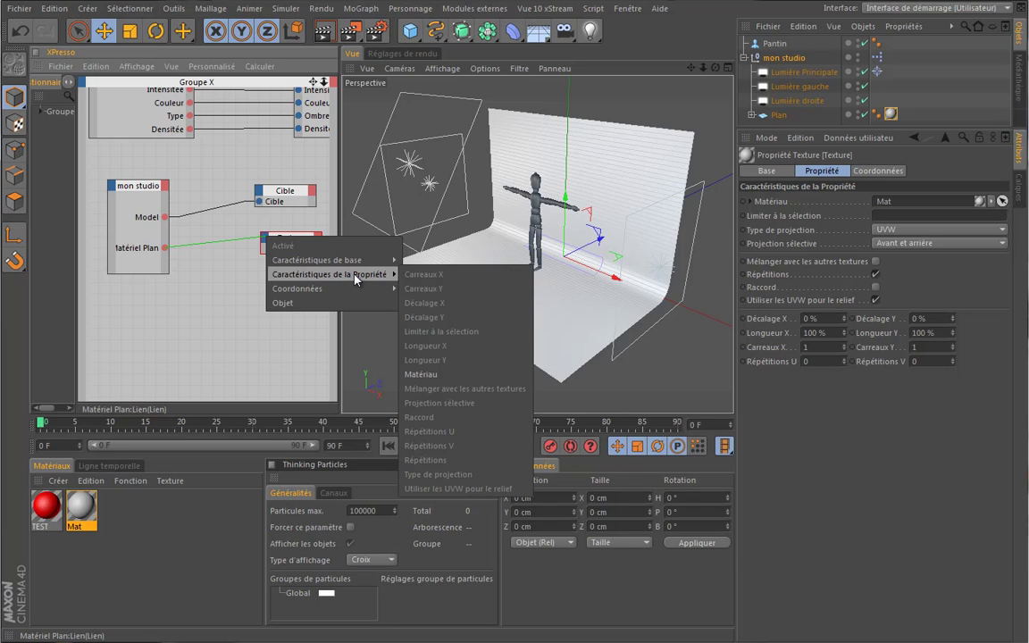
{"action": "left_click", "coordinate": [435, 375]}
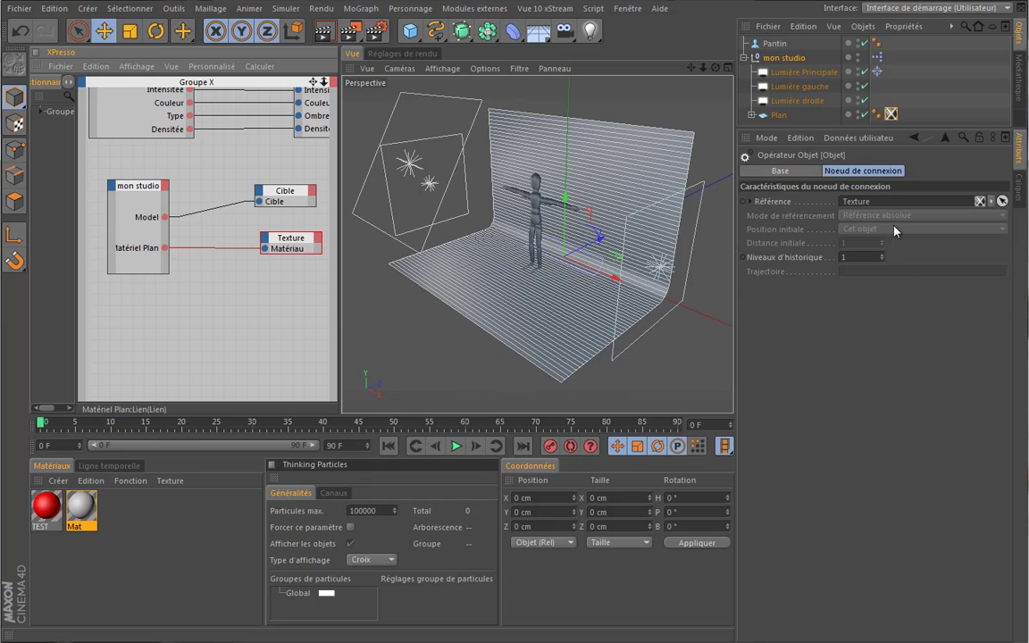
{"action": "left_click", "coordinate": [890, 114]}
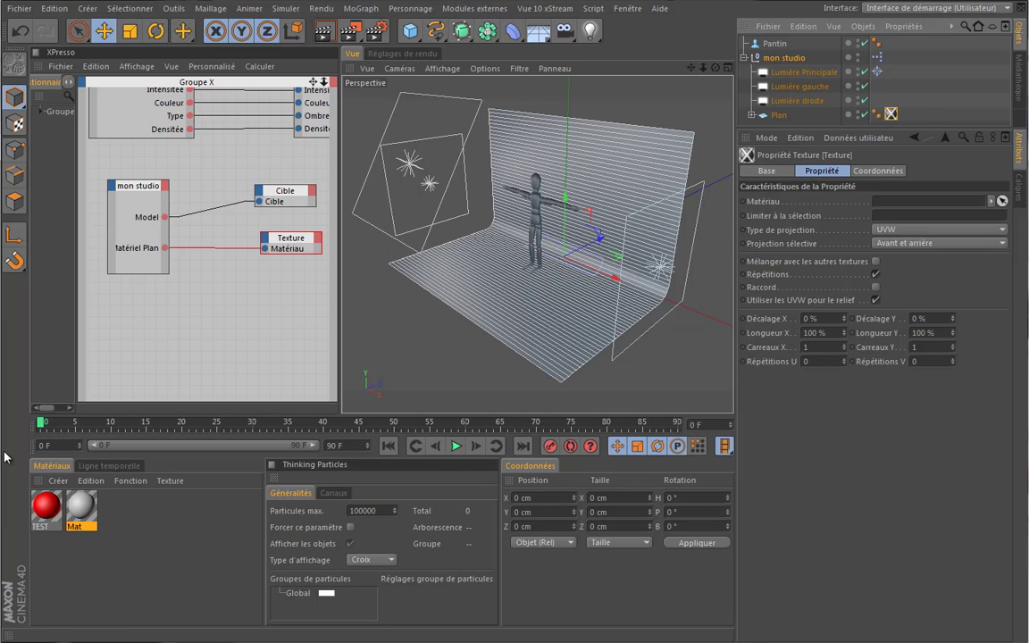
Collapse the mon studio hierarchy and assign the TEST material to its Matériel Plan link.
{"action": "left_click", "coordinate": [786, 57]}
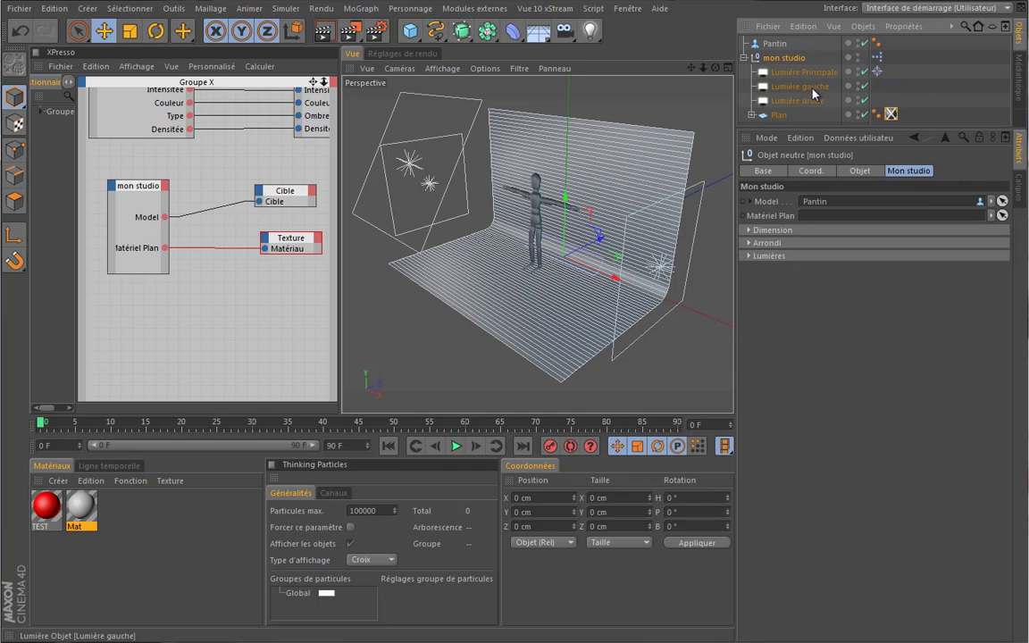
{"action": "left_click", "coordinate": [743, 57]}
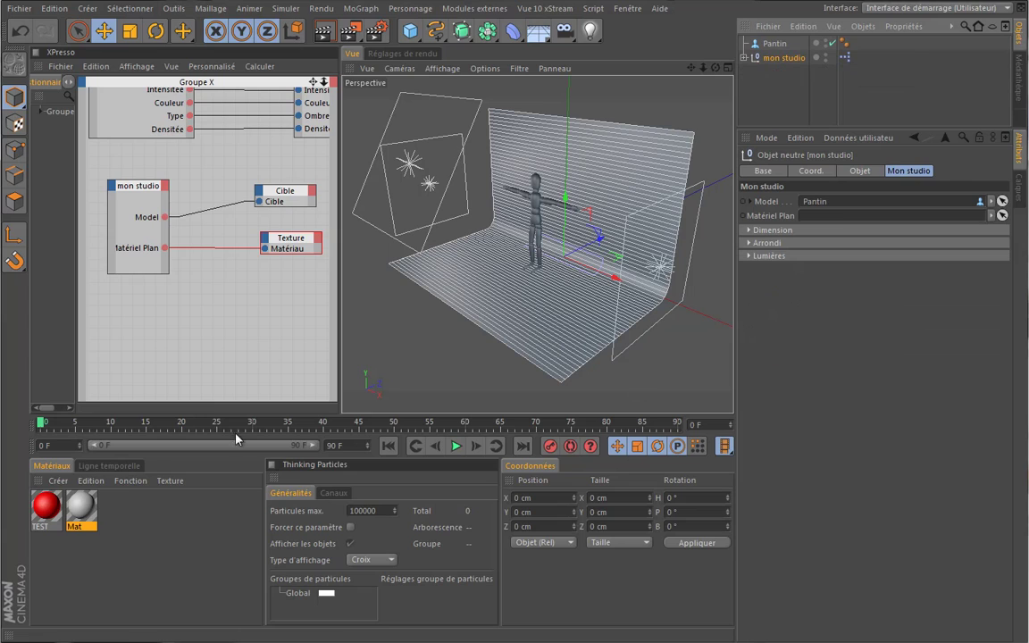
{"action": "left_click_drag", "start_coordinate": [47, 506], "coordinate": [862, 216]}
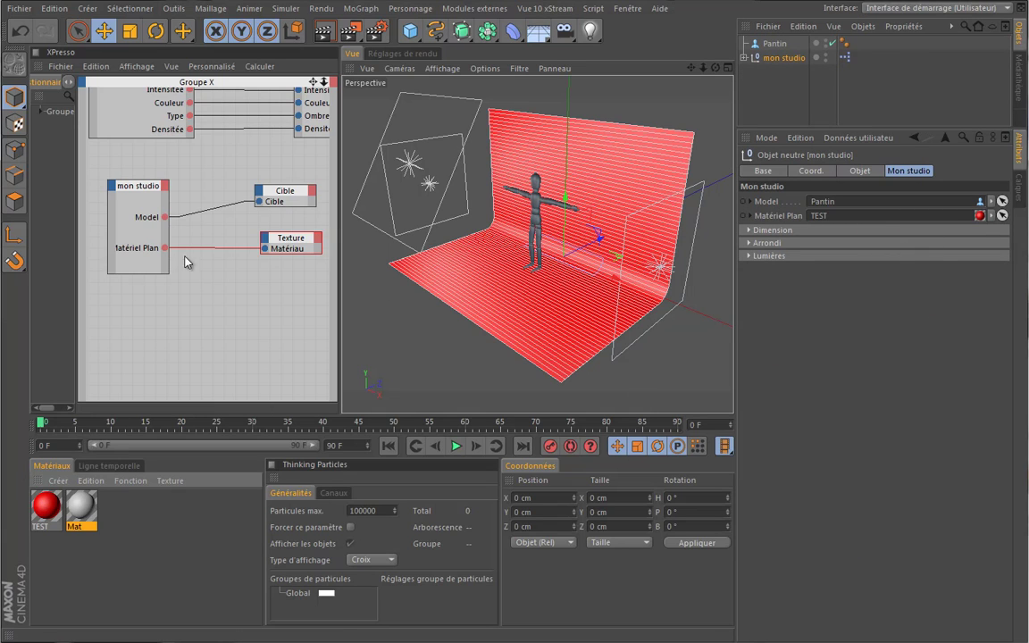
Rename the Matériel Plan user data entry of mon studio as Matière Plan.
{"action": "left_click", "coordinate": [857, 138]}
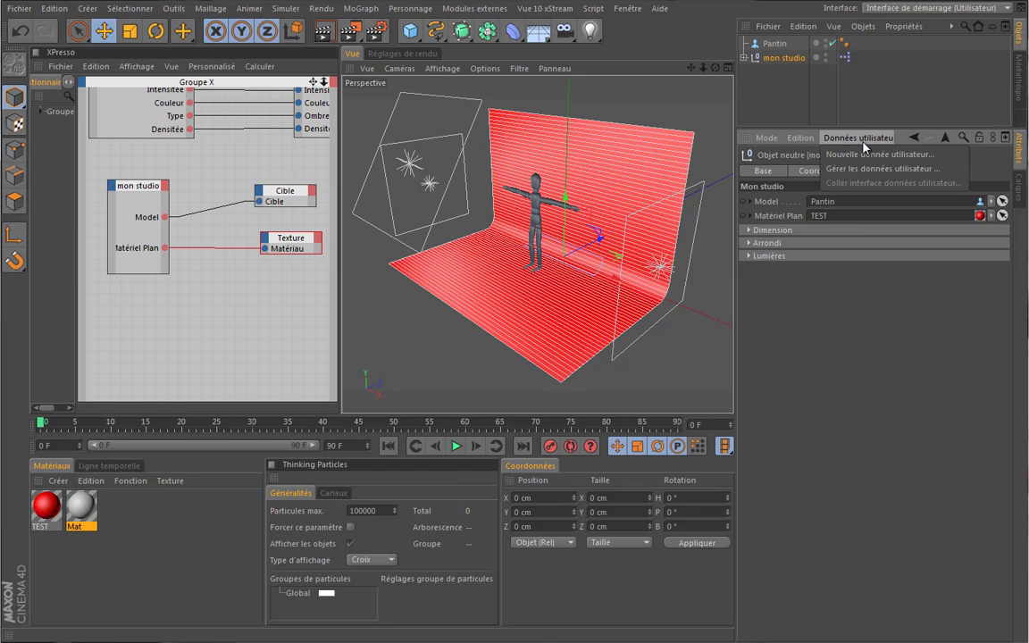
{"action": "left_click", "coordinate": [848, 167]}
{"action": "left_click", "coordinate": [636, 35]}
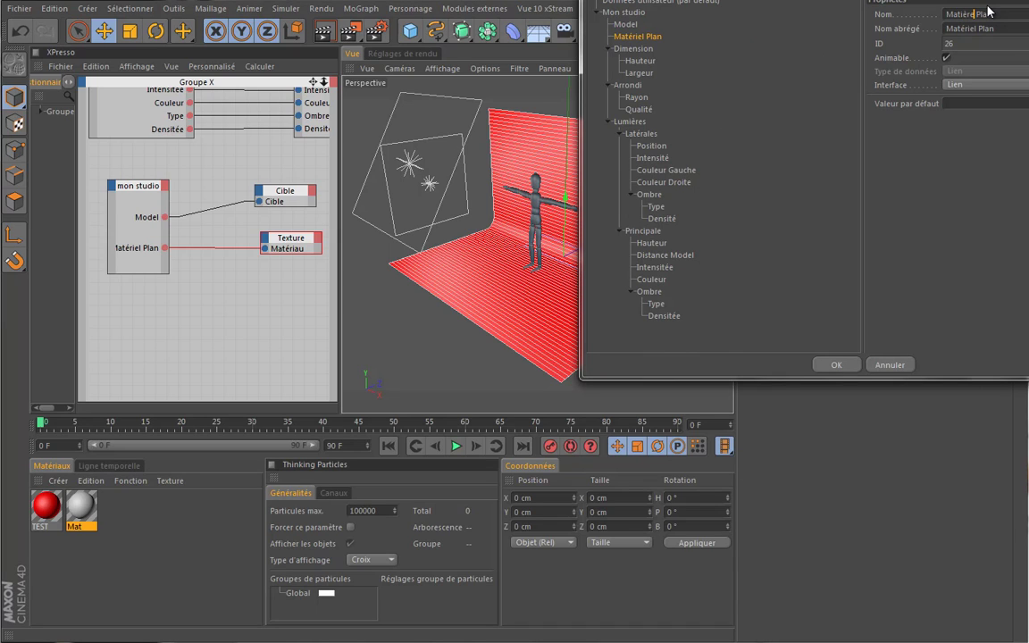
{"action": "key", "text": "Tab"}
{"action": "left_click", "coordinate": [852, 367]}
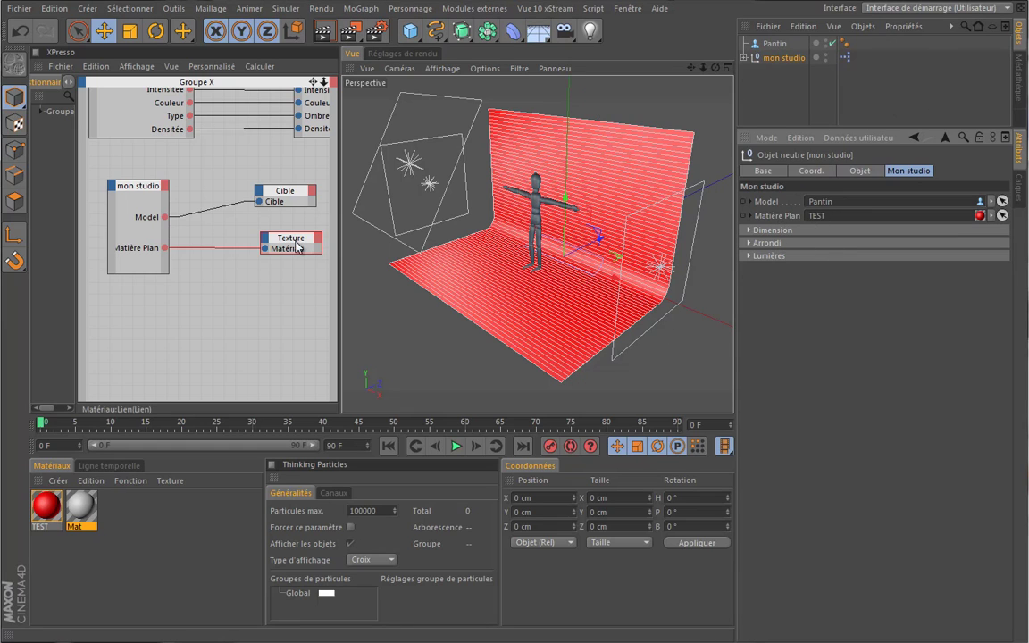
Move the Texture node slightly lower beneath Cible and check the material linked in Plan's texture tag.
{"action": "left_click_drag", "start_coordinate": [272, 236], "coordinate": [265, 244]}
{"action": "left_click", "coordinate": [744, 57]}
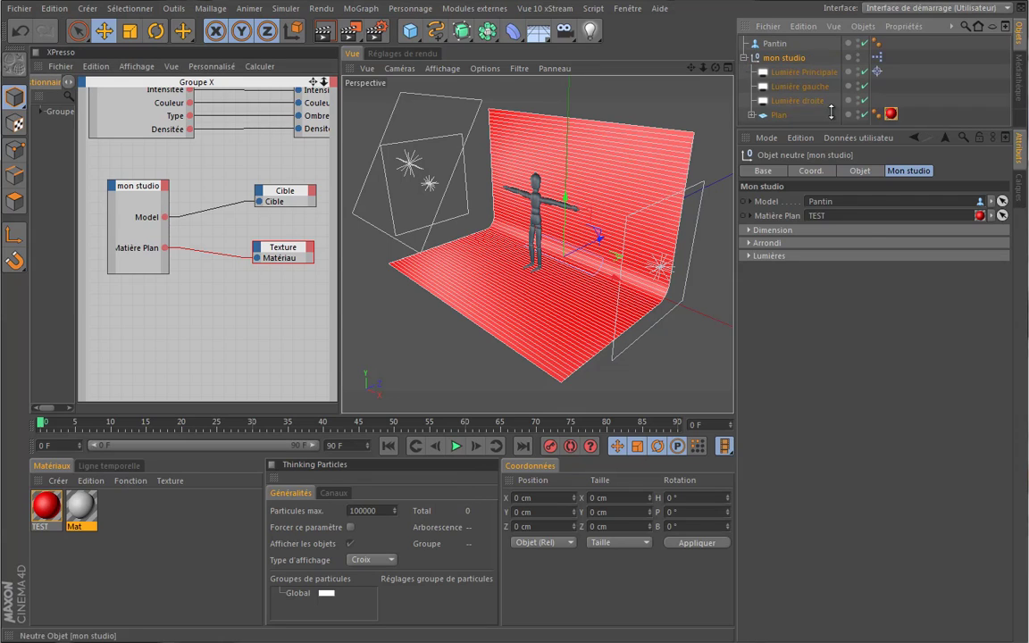
{"action": "left_click", "coordinate": [890, 114]}
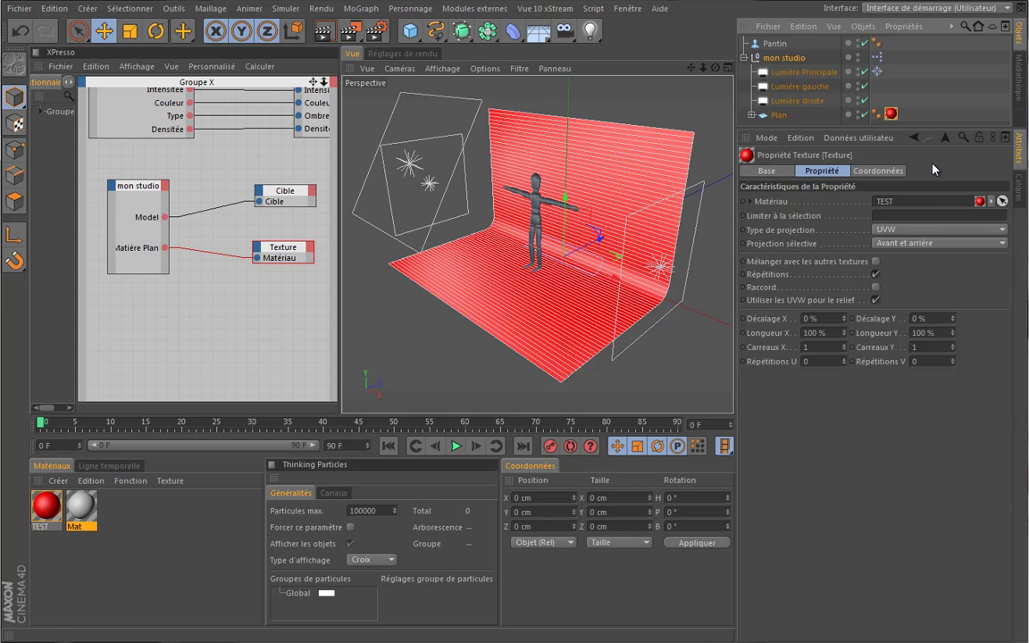
{"action": "left_click", "coordinate": [744, 58]}
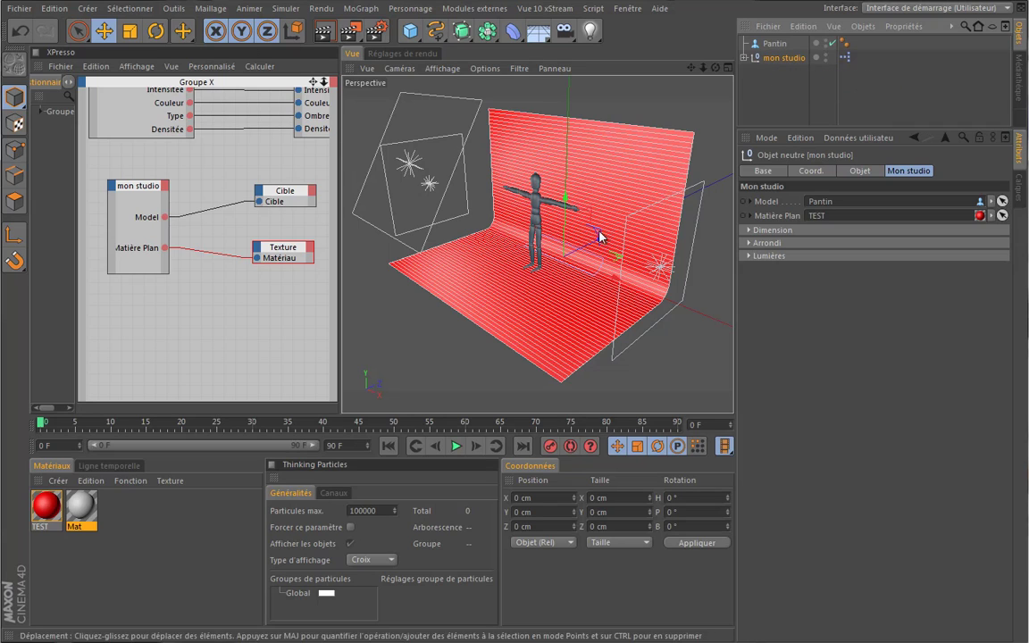
Try raising Plan to about 195 cm in Y, undo the move and reselect mon studio.
{"action": "left_click", "coordinate": [523, 226]}
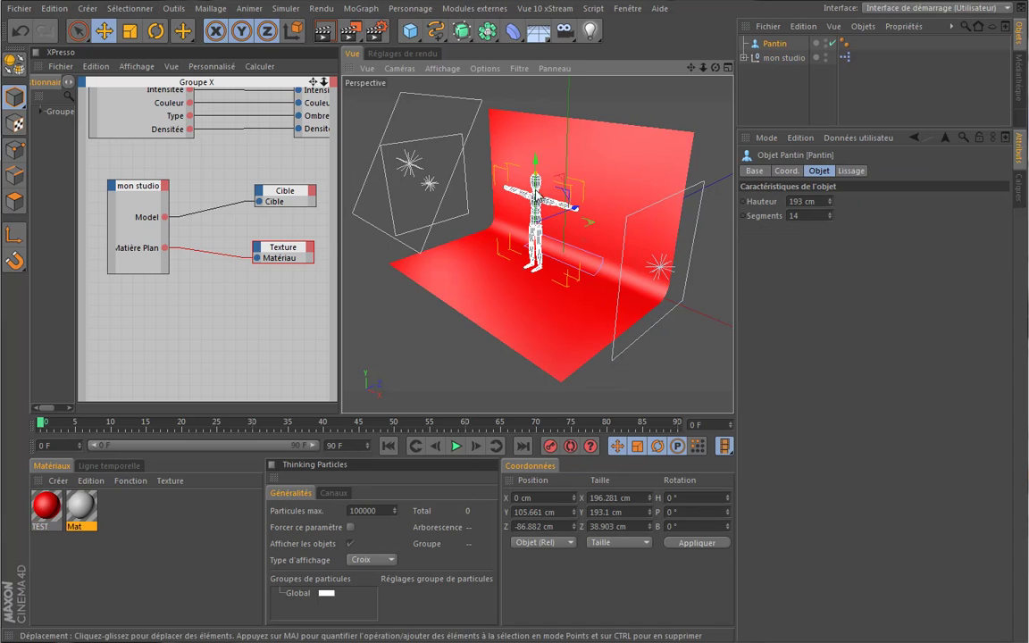
{"action": "left_click", "coordinate": [613, 184]}
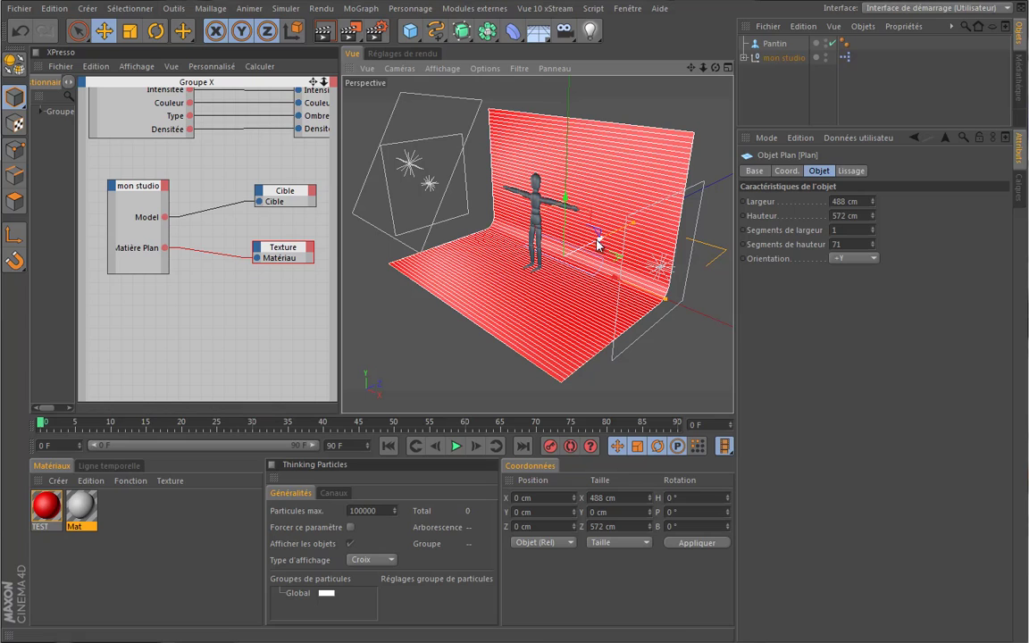
{"action": "left_click_drag", "start_coordinate": [598, 242], "coordinate": [570, 134]}
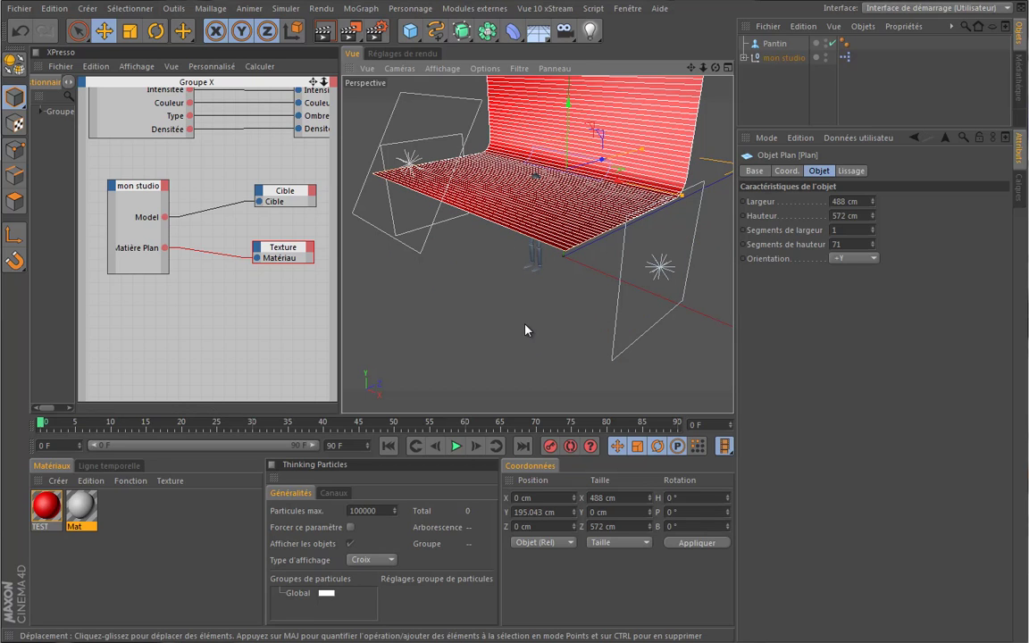
{"action": "key", "text": "ctrl+z"}
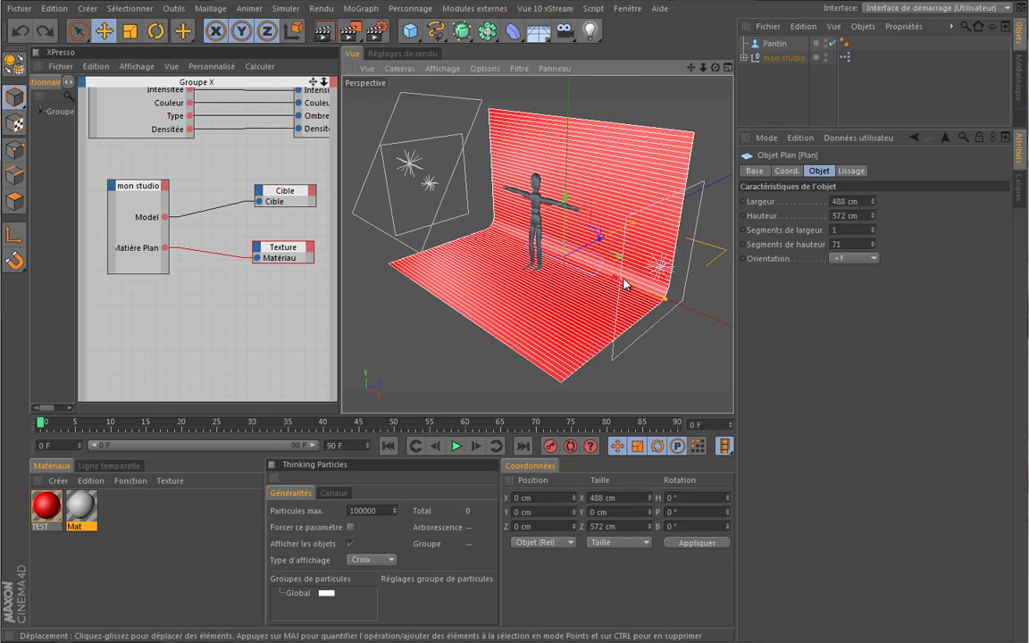
{"action": "left_click", "coordinate": [782, 58]}
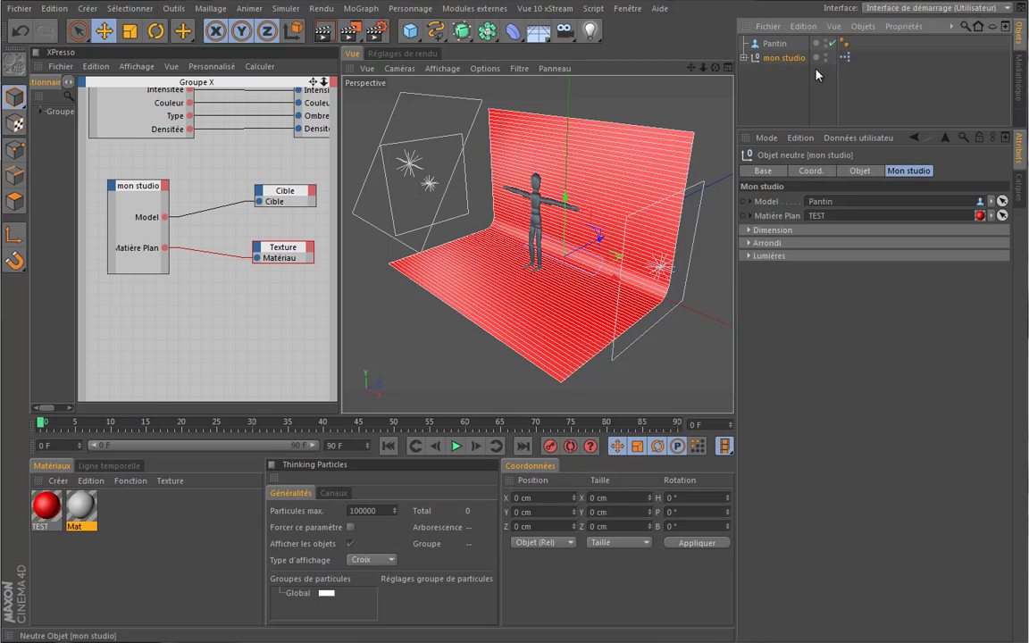
Add a Protection tag to mon studio.
{"action": "right_click", "coordinate": [783, 61]}
{"action": "mouse_move", "coordinate": [796, 65]}
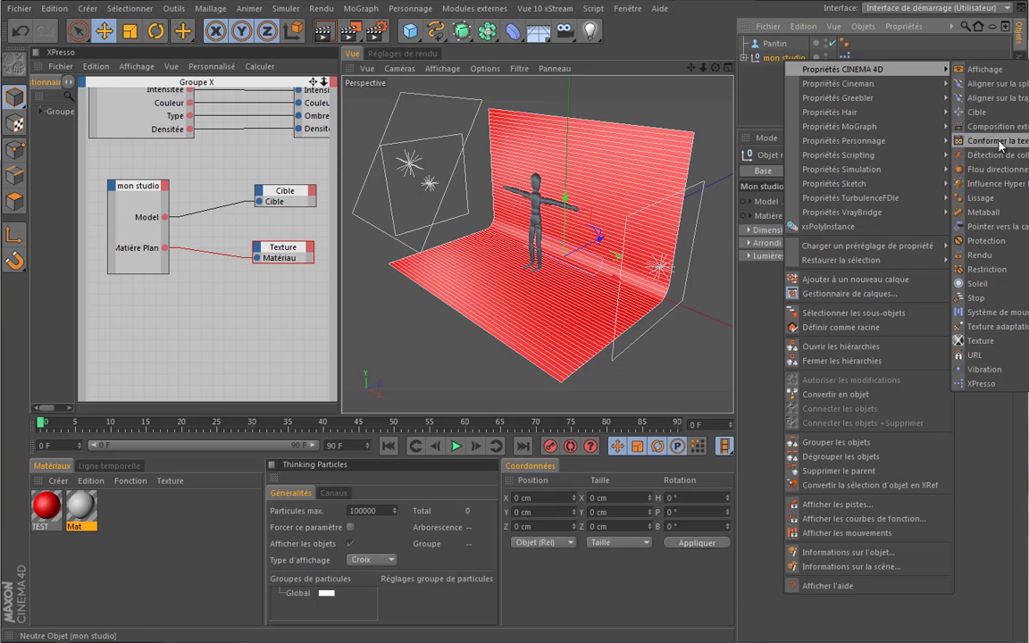
{"action": "left_click", "coordinate": [986, 241]}
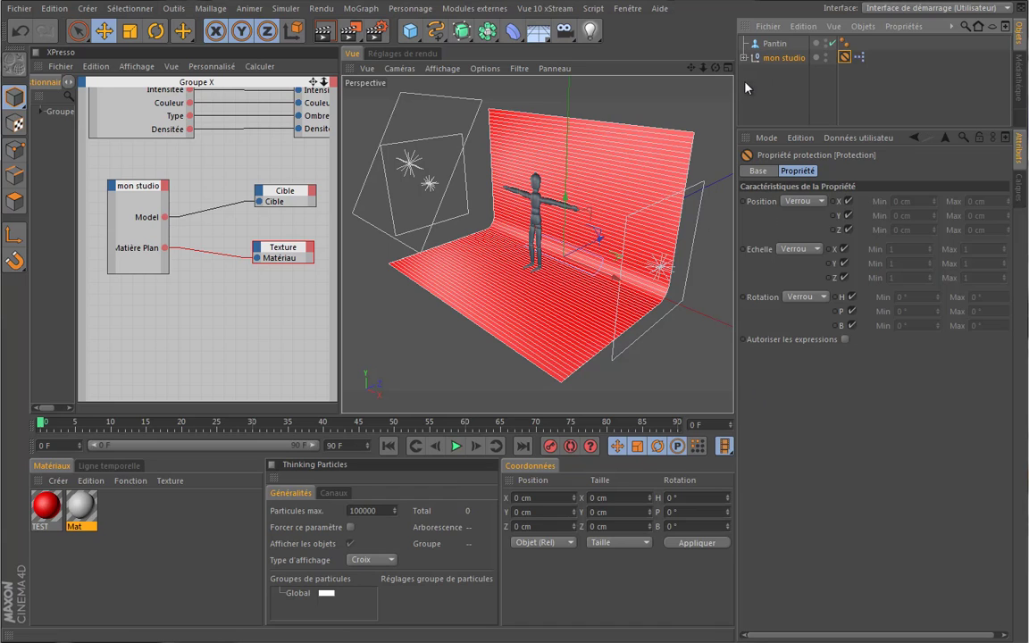
Expand the mon studio hierarchy, try raising Plan about 97 cm in Y to test the protection, and undo the move.
{"action": "left_click", "coordinate": [782, 57]}
{"action": "left_click", "coordinate": [639, 176]}
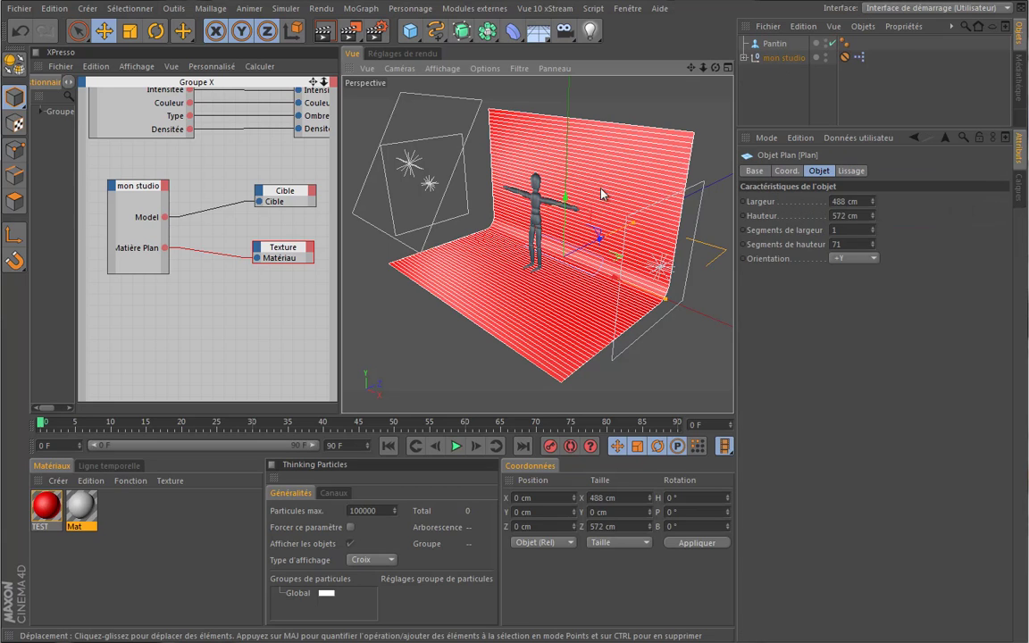
{"action": "left_click", "coordinate": [744, 57]}
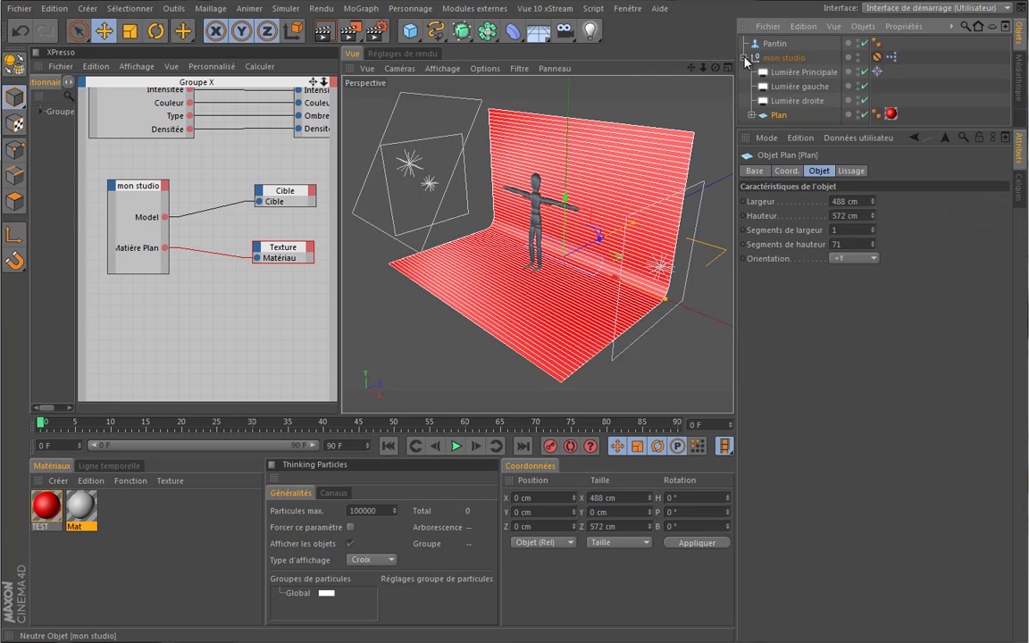
{"action": "left_click", "coordinate": [619, 177]}
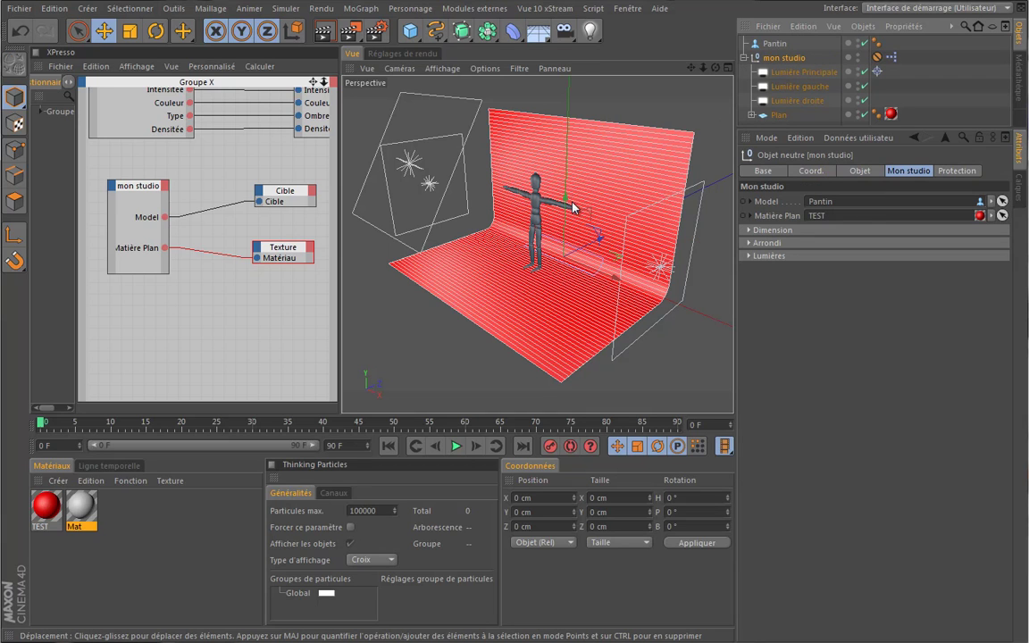
{"action": "left_click", "coordinate": [601, 203]}
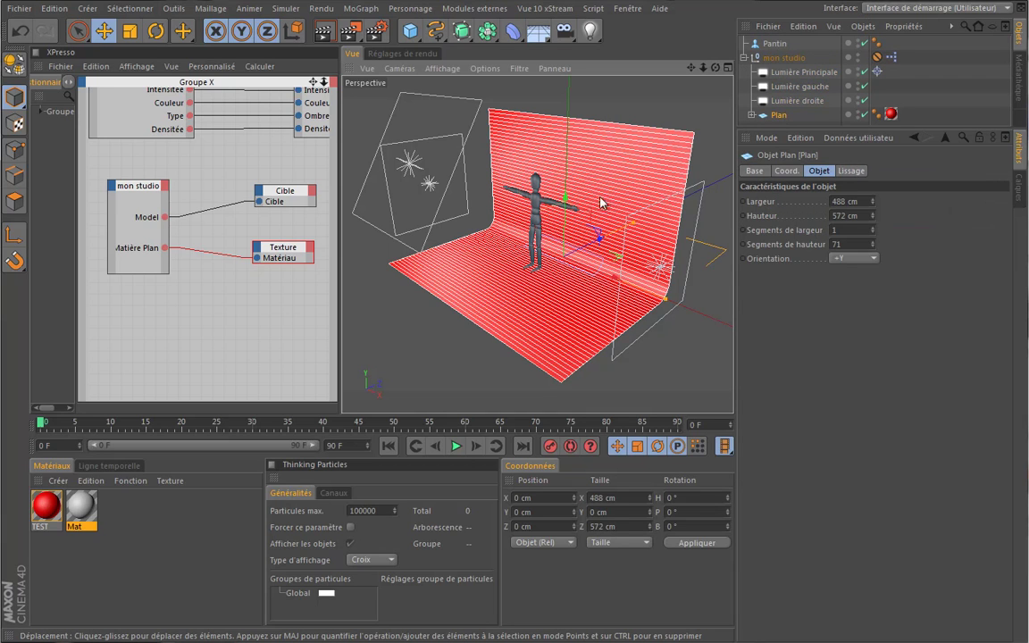
{"action": "left_click_drag", "start_coordinate": [568, 219], "coordinate": [572, 178]}
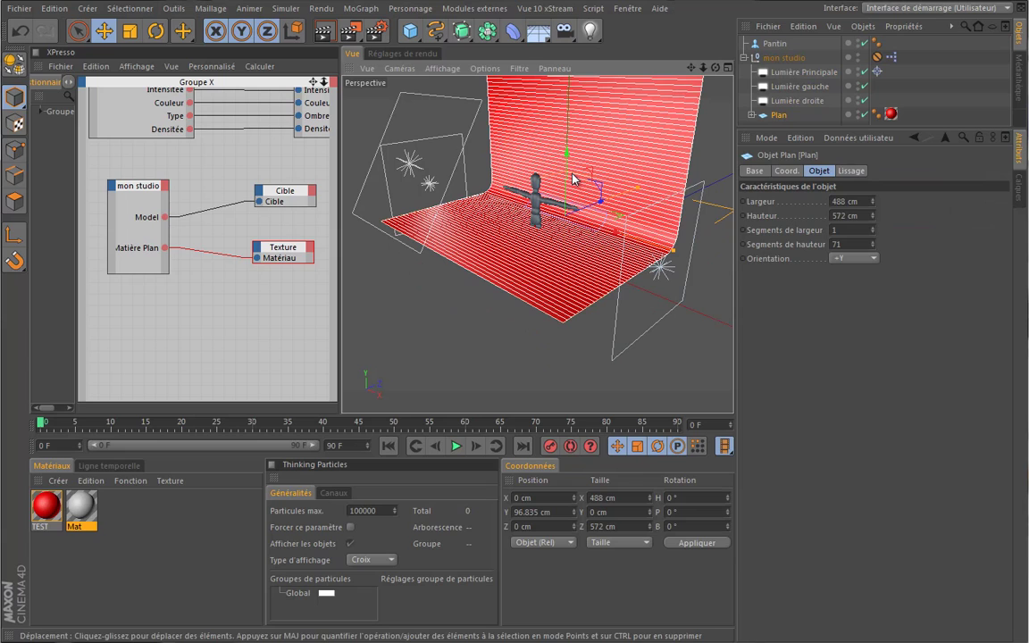
{"action": "key", "text": "ctrl+z"}
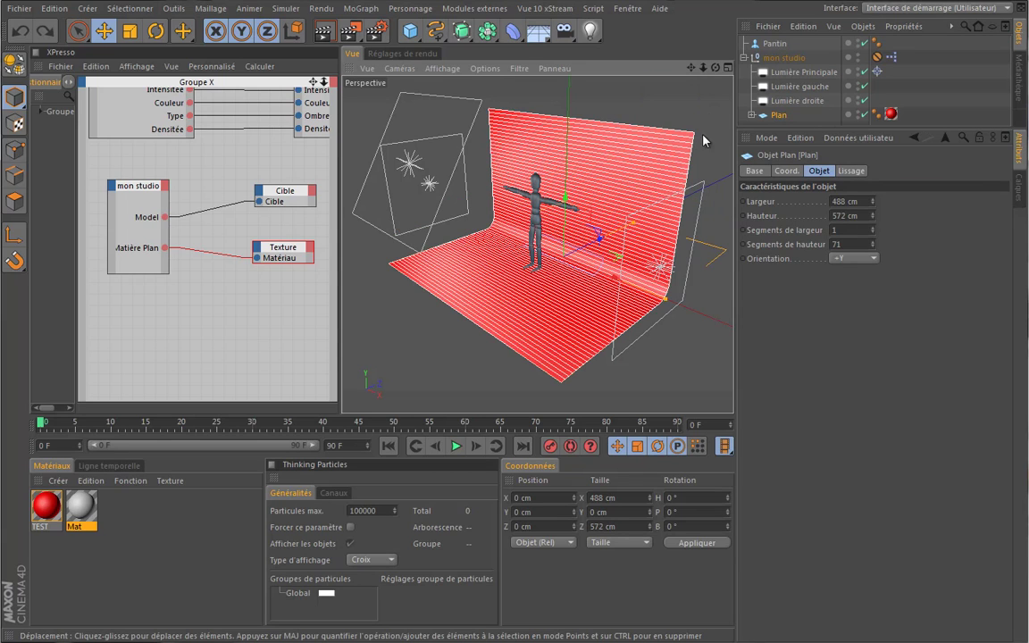
Transfer the Protection tag from mon studio to Plan, activate the Scale tool and collapse the mon studio hierarchy.
{"action": "left_click", "coordinate": [879, 57]}
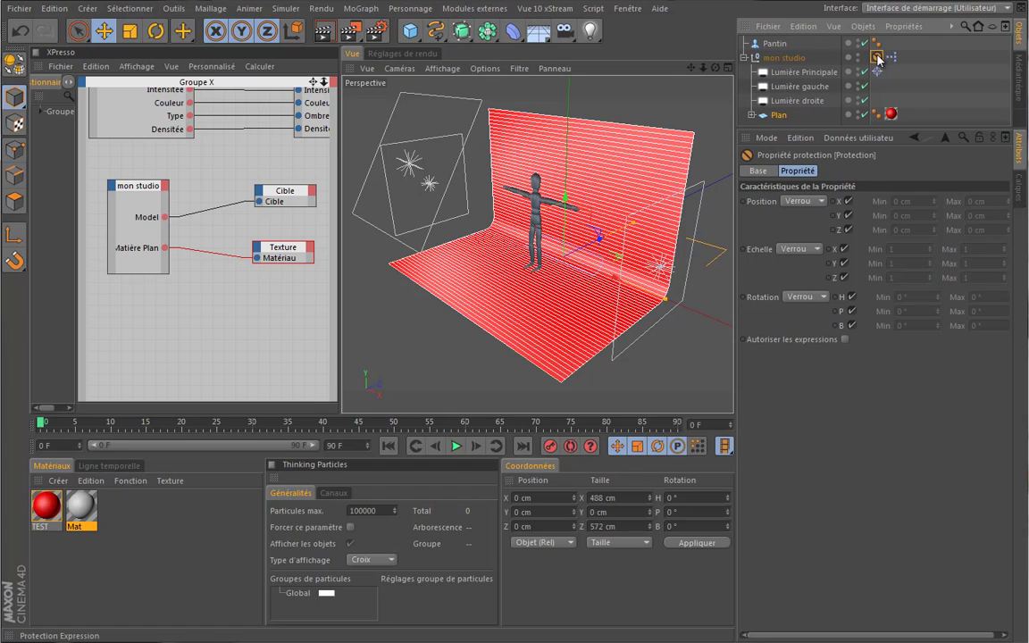
{"action": "left_click_drag", "start_coordinate": [910, 118], "coordinate": [907, 116]}
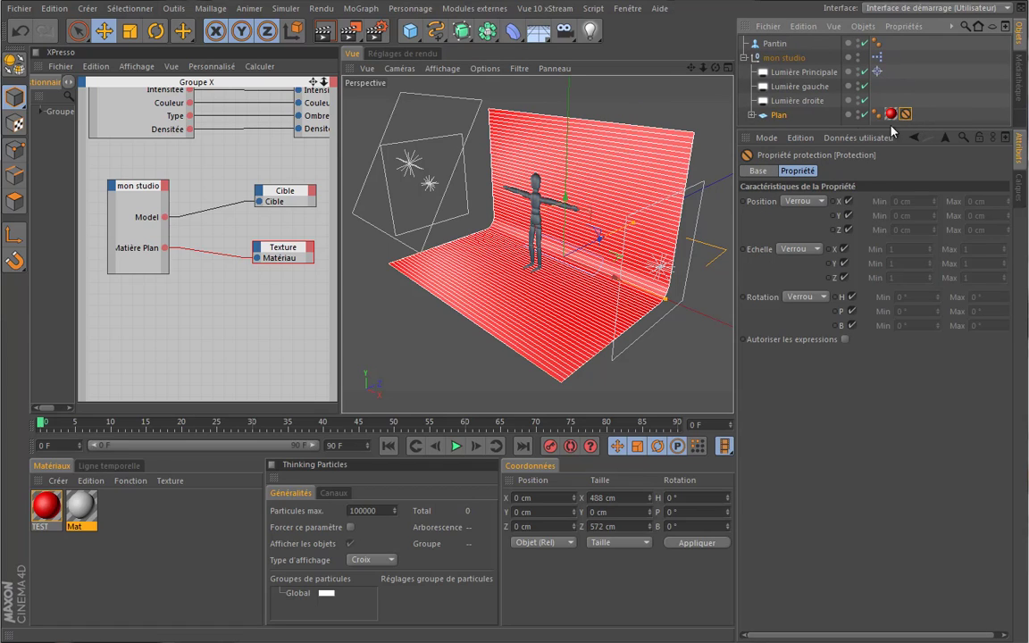
{"action": "left_click", "coordinate": [561, 216]}
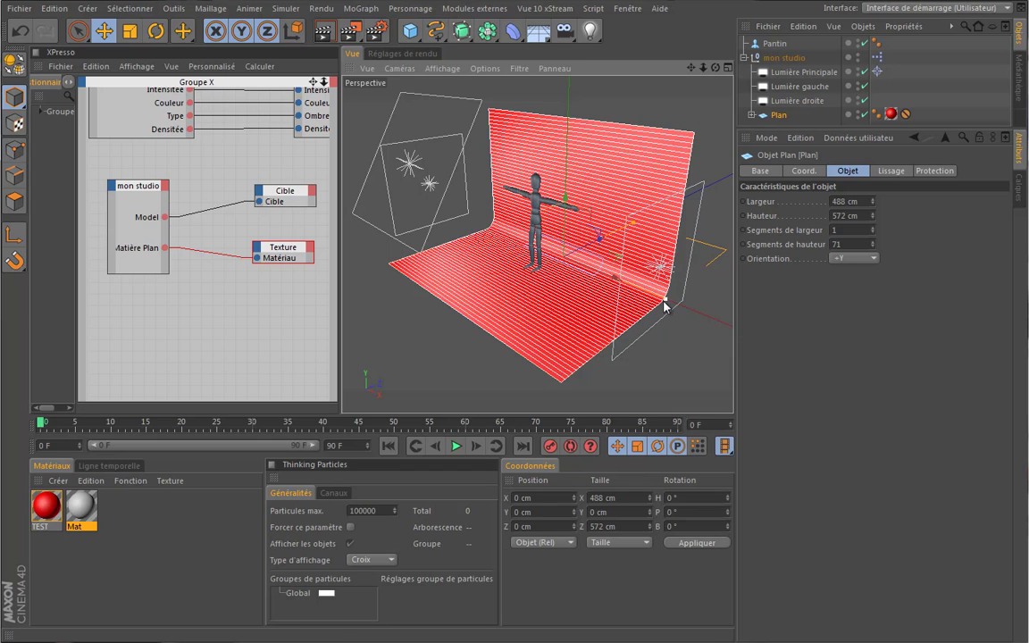
{"action": "left_click", "coordinate": [129, 31]}
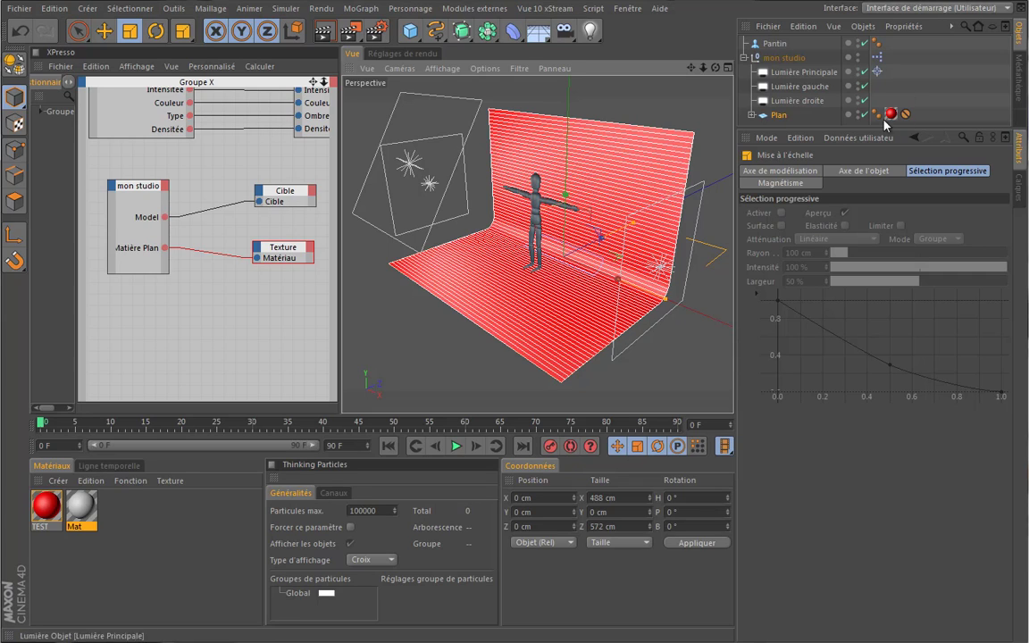
{"action": "left_click", "coordinate": [742, 57]}
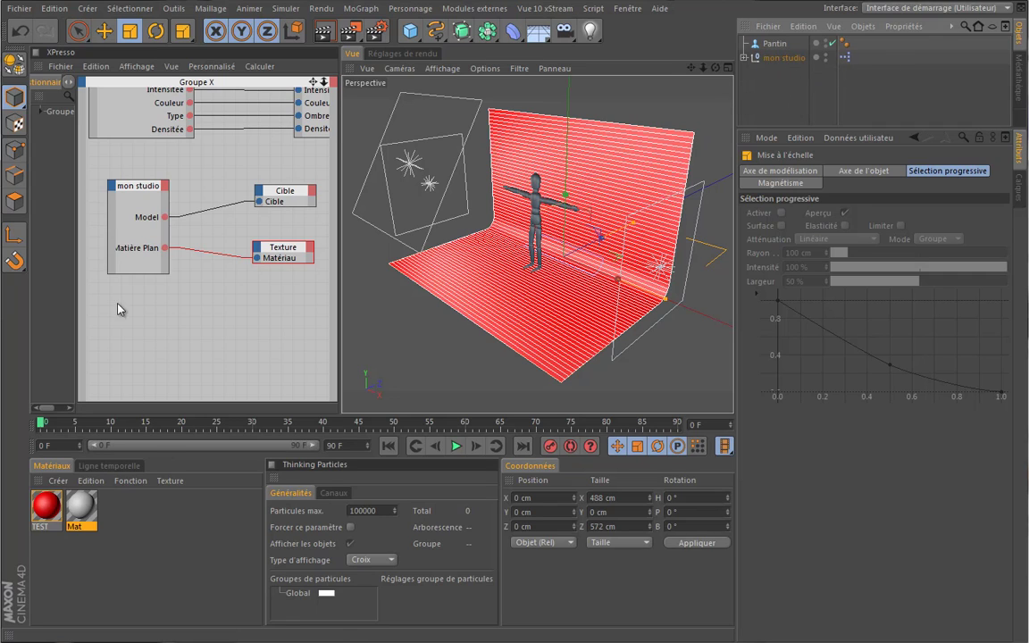
Delete the Pantin figure and both the TEST and Mat materials from the scene.
{"action": "left_click_drag", "start_coordinate": [318, 85], "coordinate": [361, 77]}
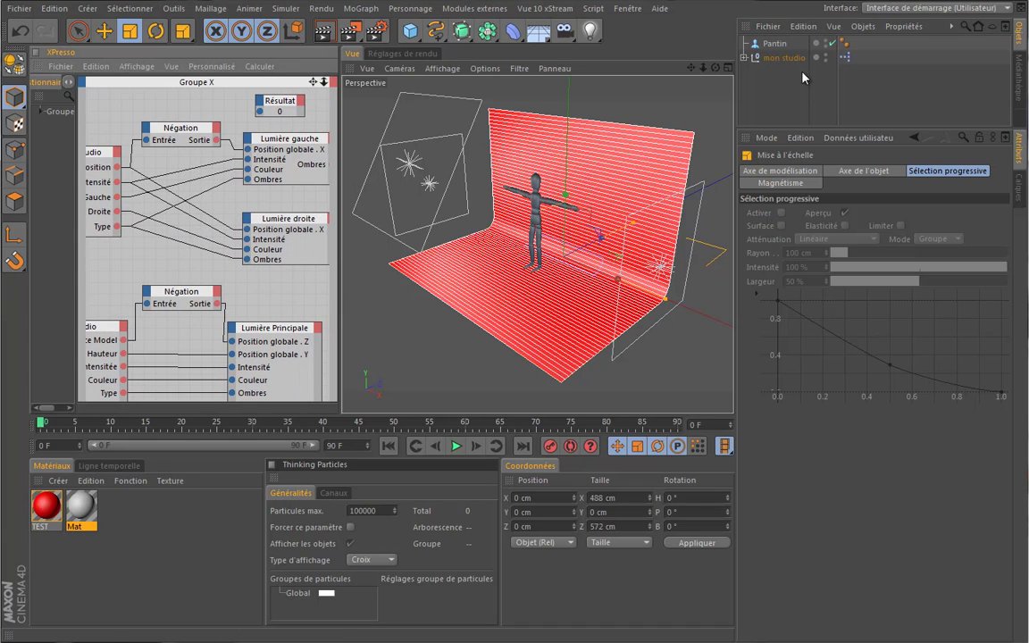
{"action": "left_click", "coordinate": [777, 43]}
{"action": "key", "text": "Delete"}
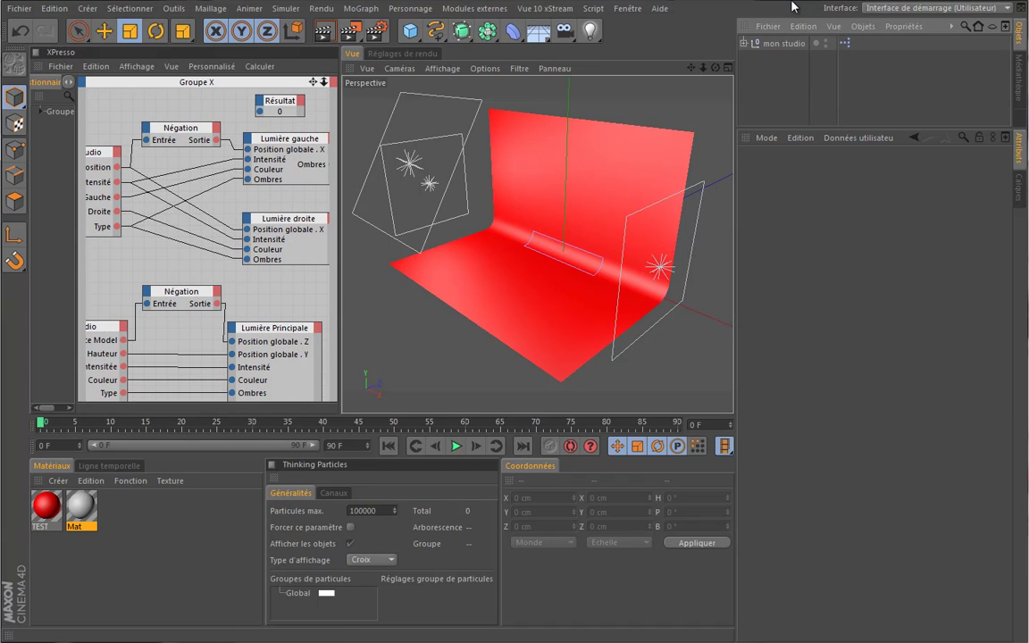
{"action": "left_click_drag", "start_coordinate": [139, 558], "coordinate": [36, 504]}
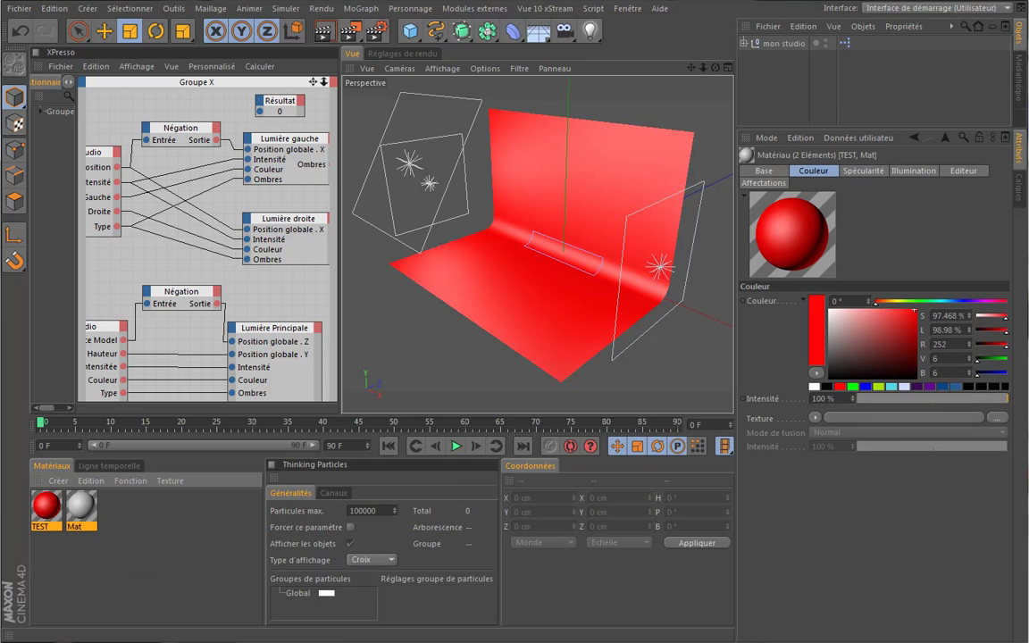
{"action": "key", "text": "Delete"}
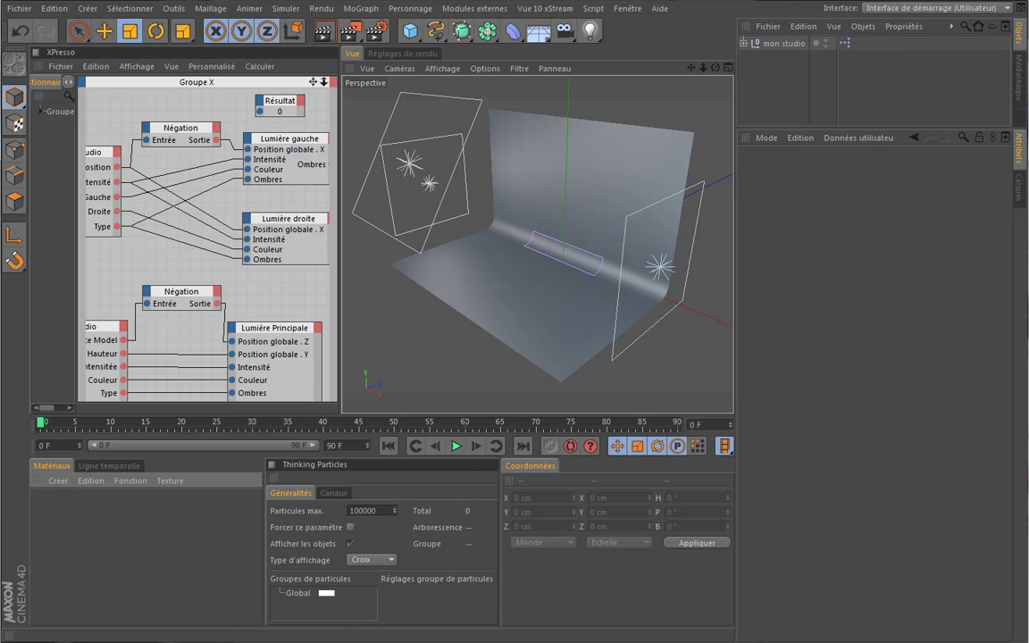
Save the scene as mon_studio2 in the mon studio folder and close all open projects.
{"action": "left_click_drag", "start_coordinate": [714, 68], "coordinate": [487, 301]}
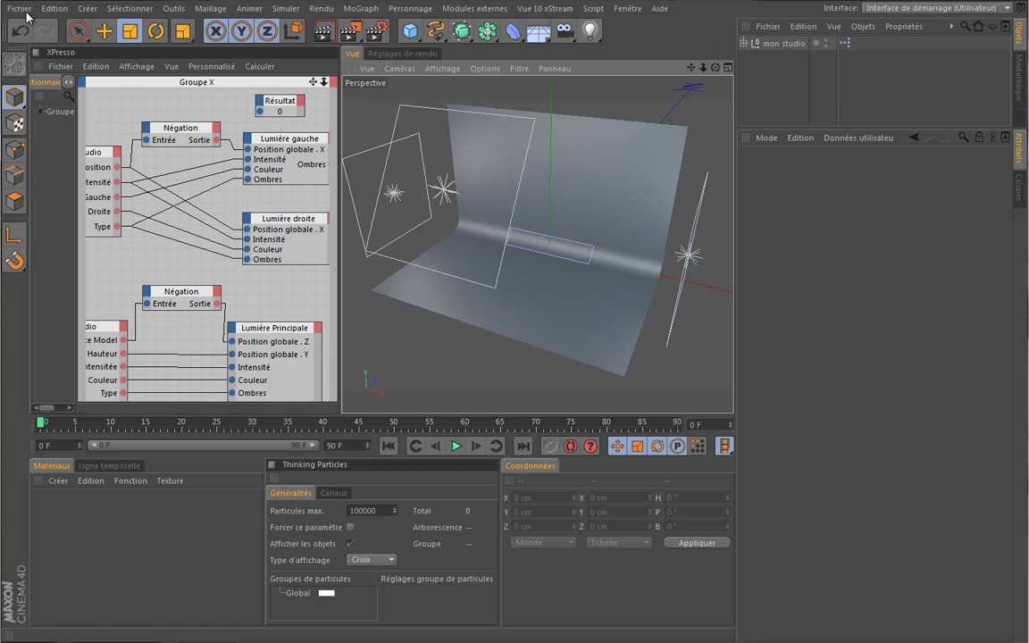
{"action": "left_click", "coordinate": [54, 8]}
{"action": "left_click", "coordinate": [54, 120]}
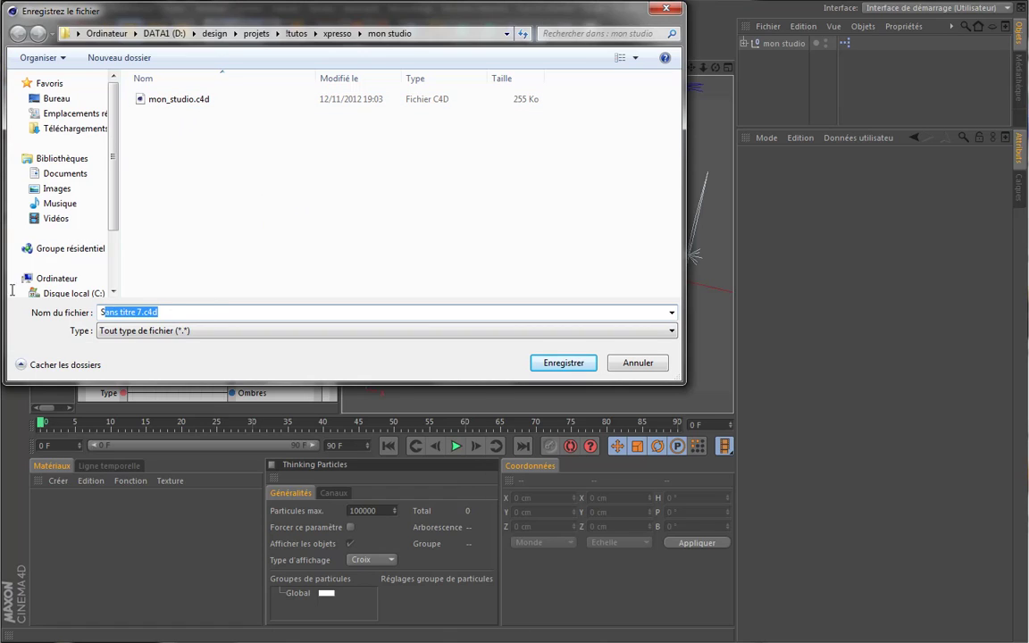
{"action": "type", "text": "mon_stu"}
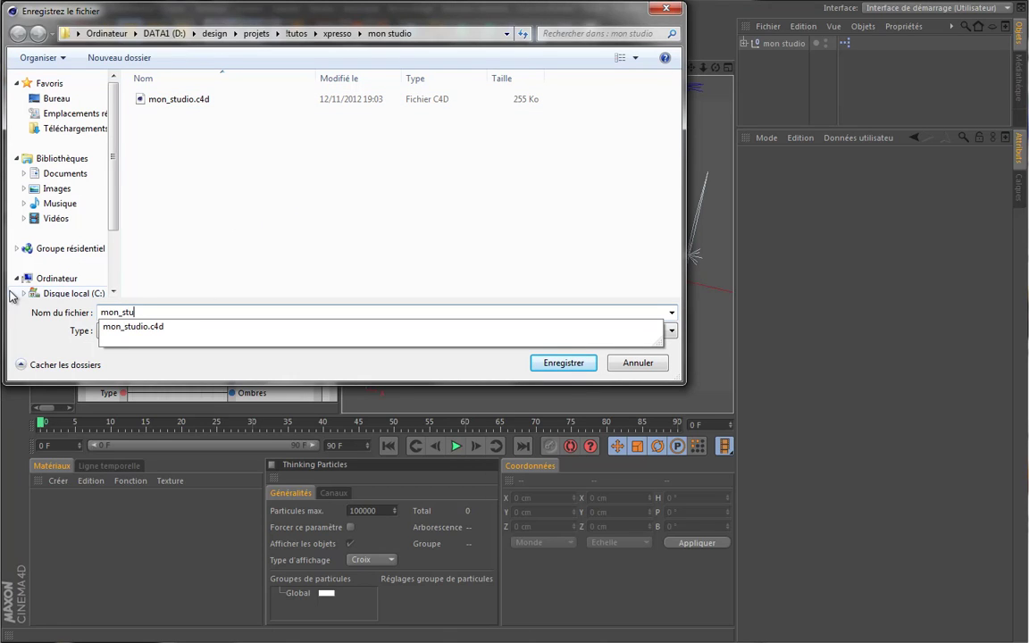
{"action": "type", "text": "dio2"}
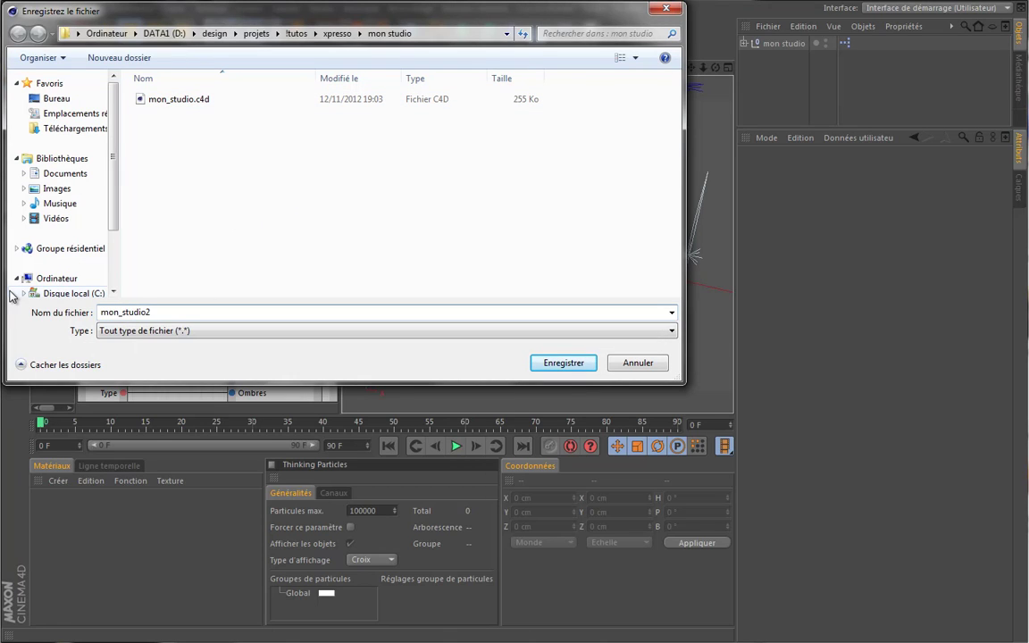
{"action": "key", "text": "Return"}
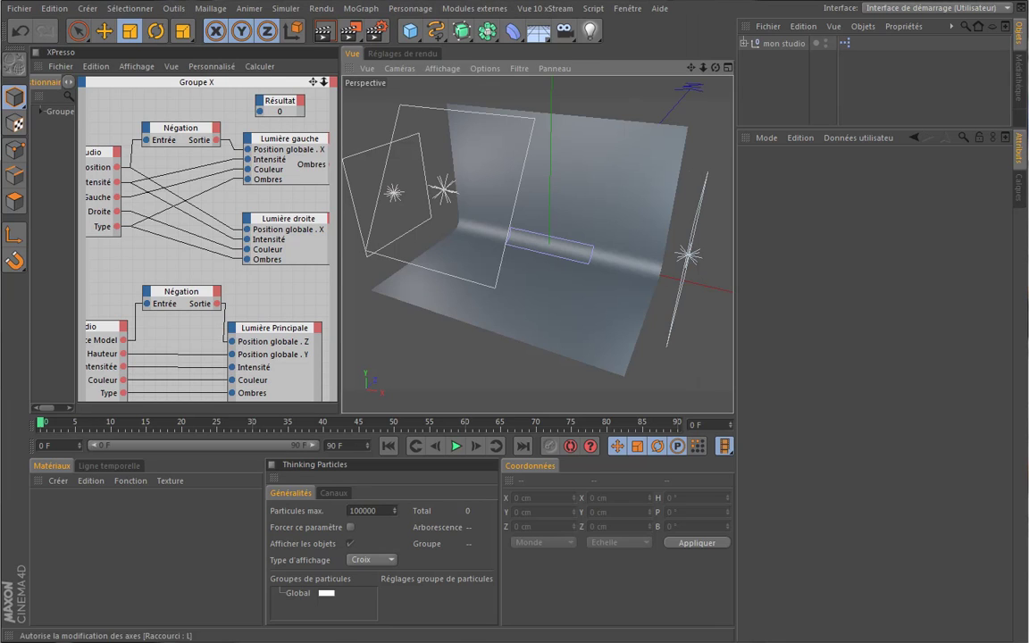
{"action": "left_click", "coordinate": [29, 11]}
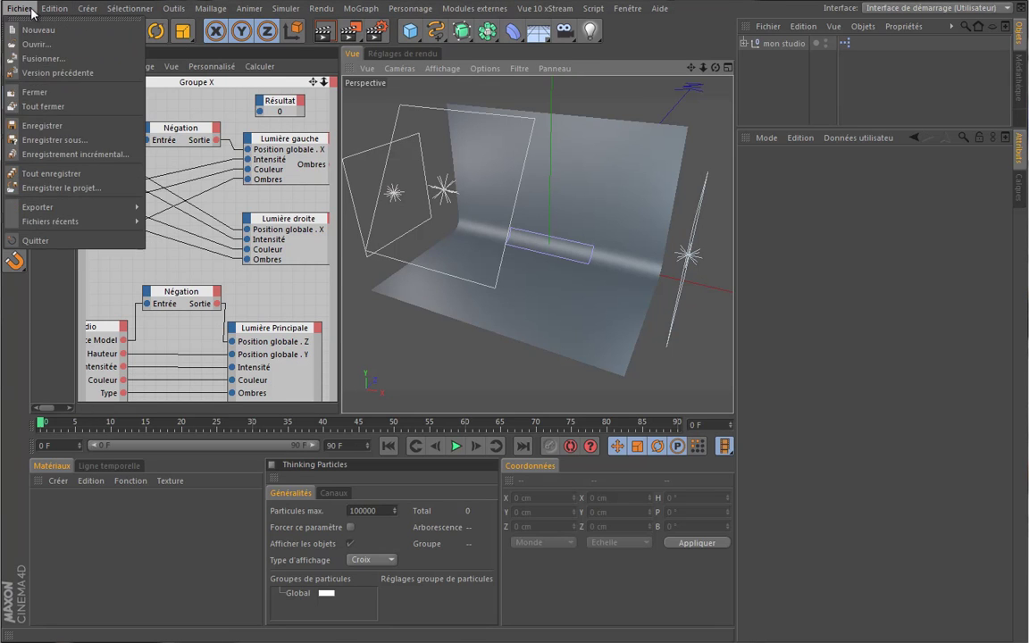
{"action": "left_click", "coordinate": [61, 107]}
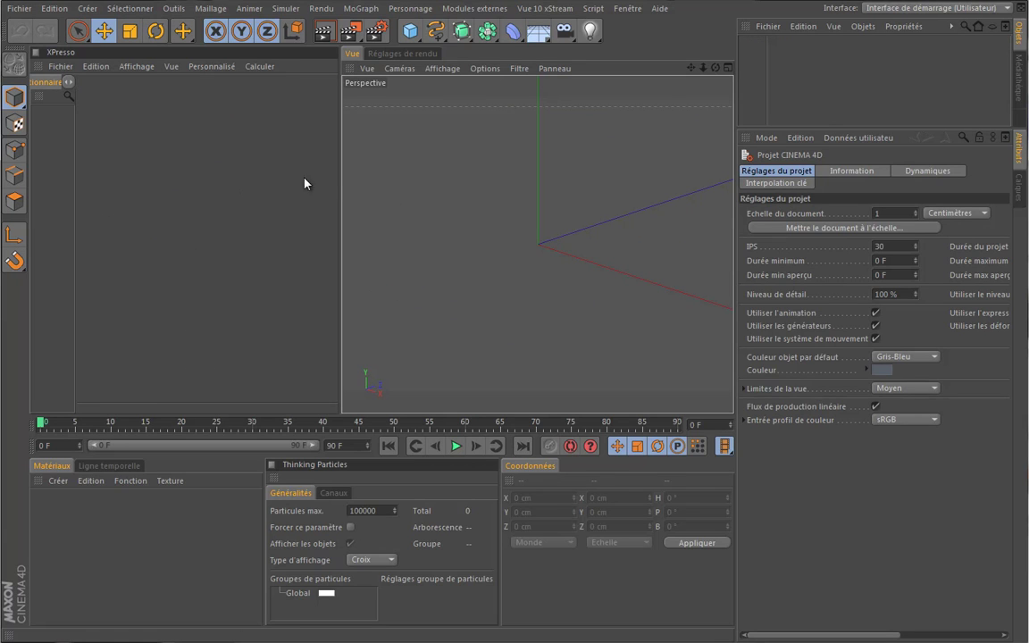
Detach the XPresso editor from the layout and close it to enlarge the perspective view.
{"action": "left_click_drag", "start_coordinate": [341, 177], "coordinate": [204, 179]}
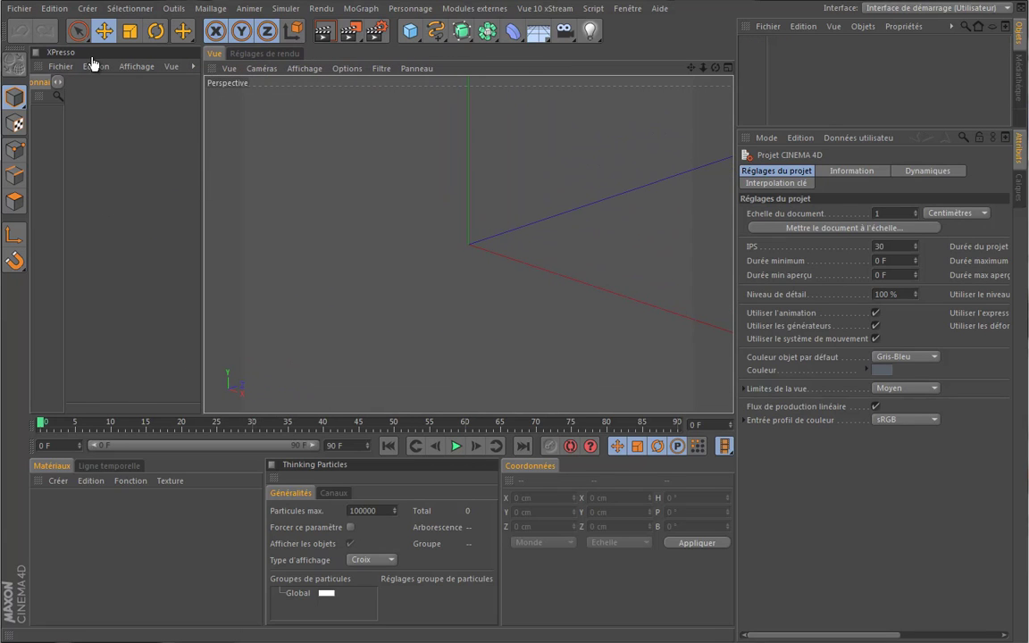
{"action": "left_click", "coordinate": [38, 65]}
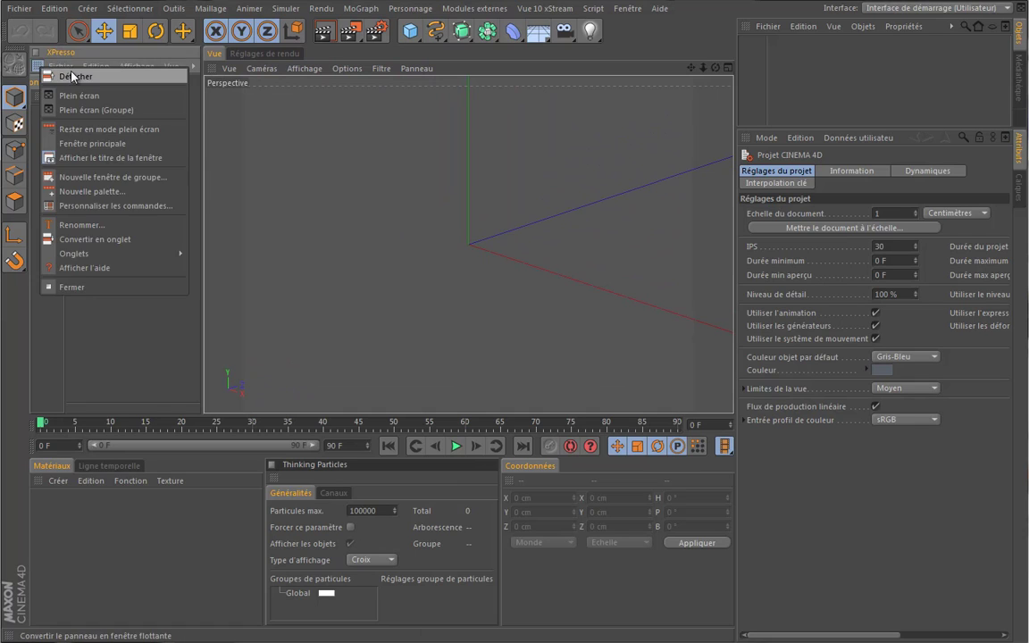
{"action": "left_click", "coordinate": [73, 77]}
{"action": "left_click", "coordinate": [197, 34]}
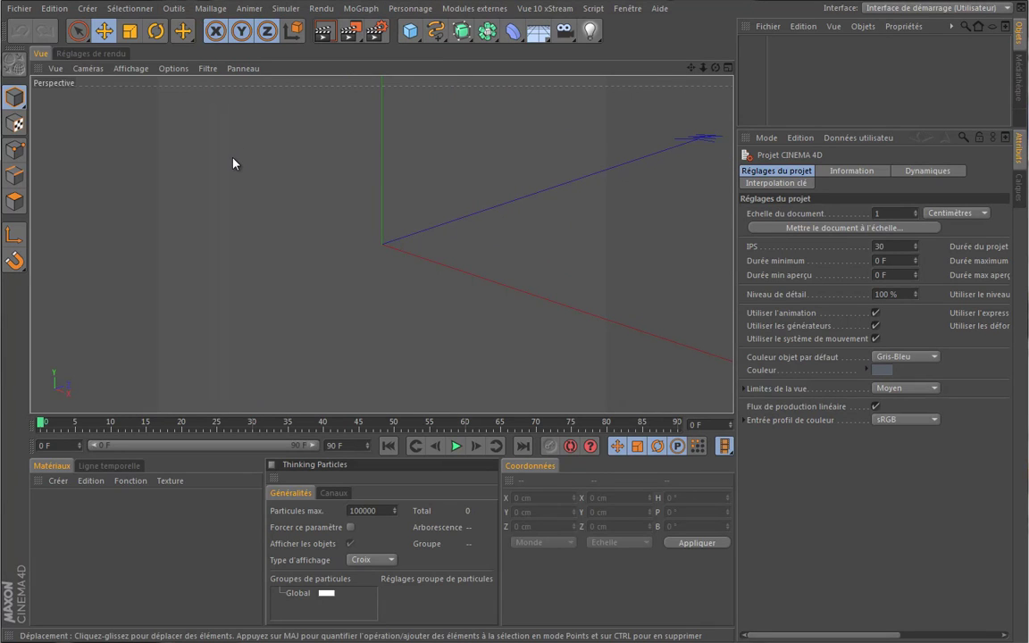
Create a Pyramide object in the empty project and move it to about 99 cm in Y and -86 cm in Z.
{"action": "left_click", "coordinate": [410, 30]}
{"action": "left_click", "coordinate": [466, 128]}
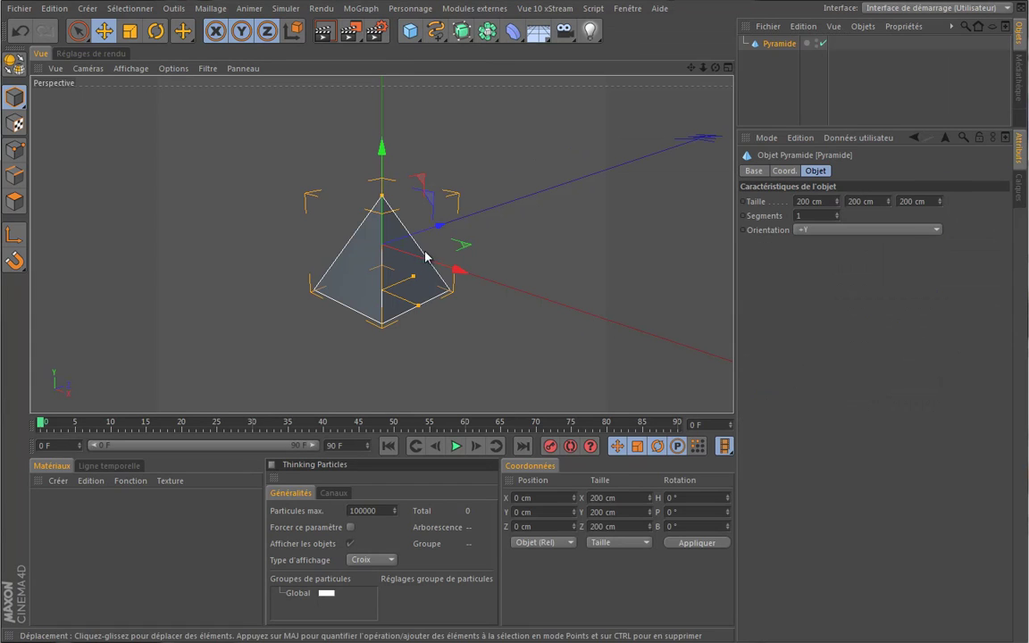
{"action": "left_click_drag", "start_coordinate": [381, 164], "coordinate": [384, 125]}
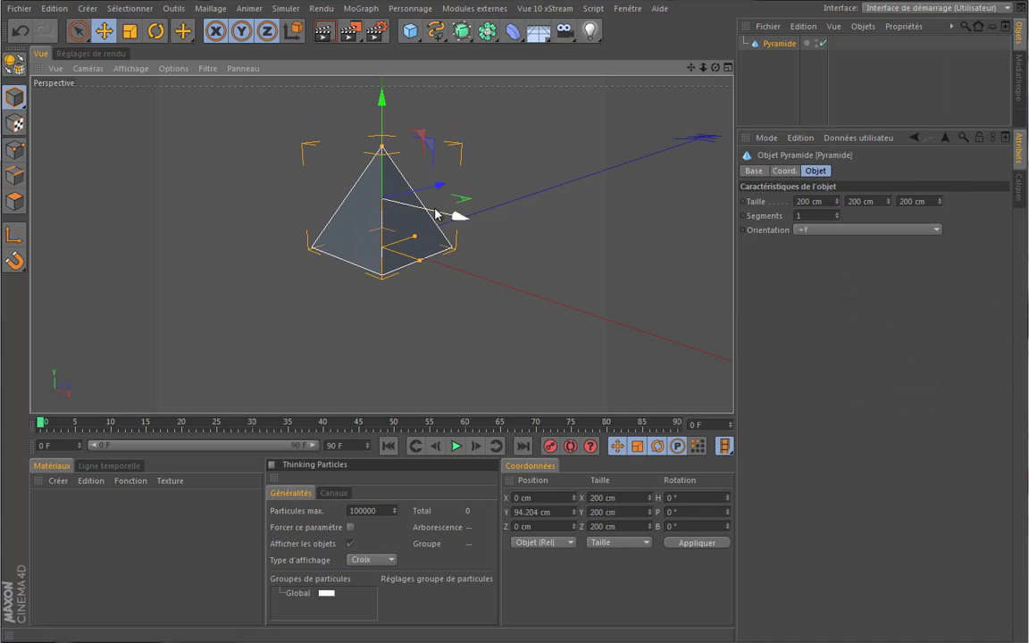
{"action": "left_click_drag", "start_coordinate": [433, 200], "coordinate": [411, 191]}
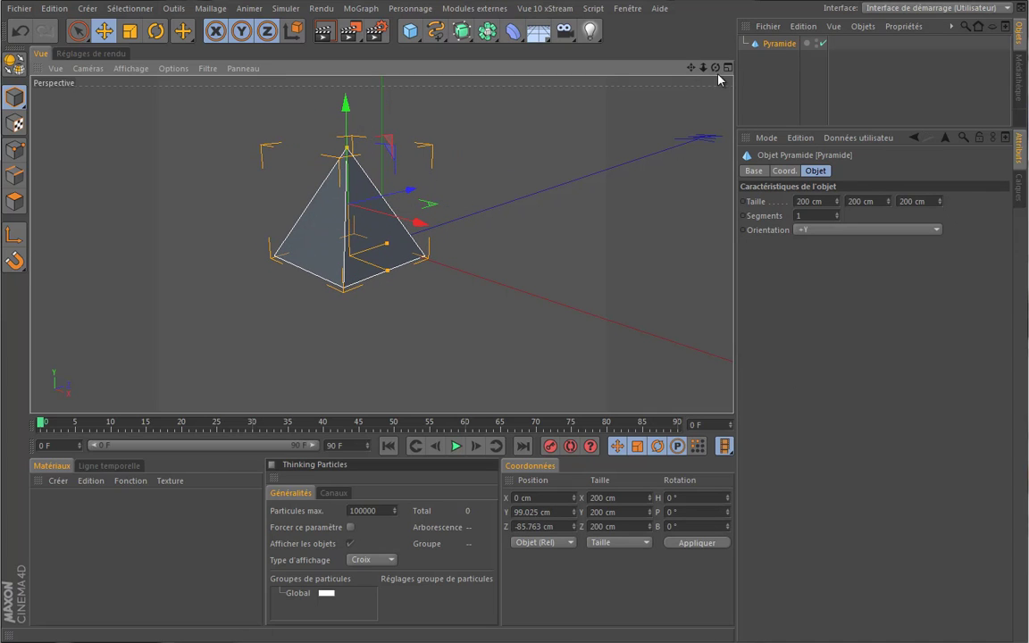
{"action": "left_click_drag", "start_coordinate": [715, 67], "coordinate": [487, 301]}
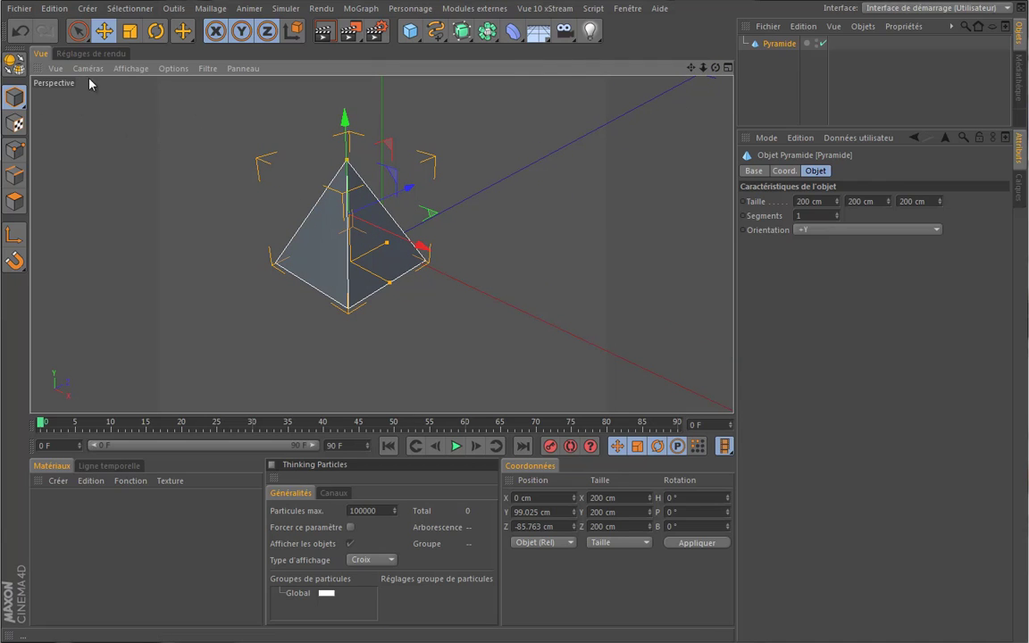
Merge mon_studio2.c4d into the pyramid scene.
{"action": "left_click", "coordinate": [19, 11]}
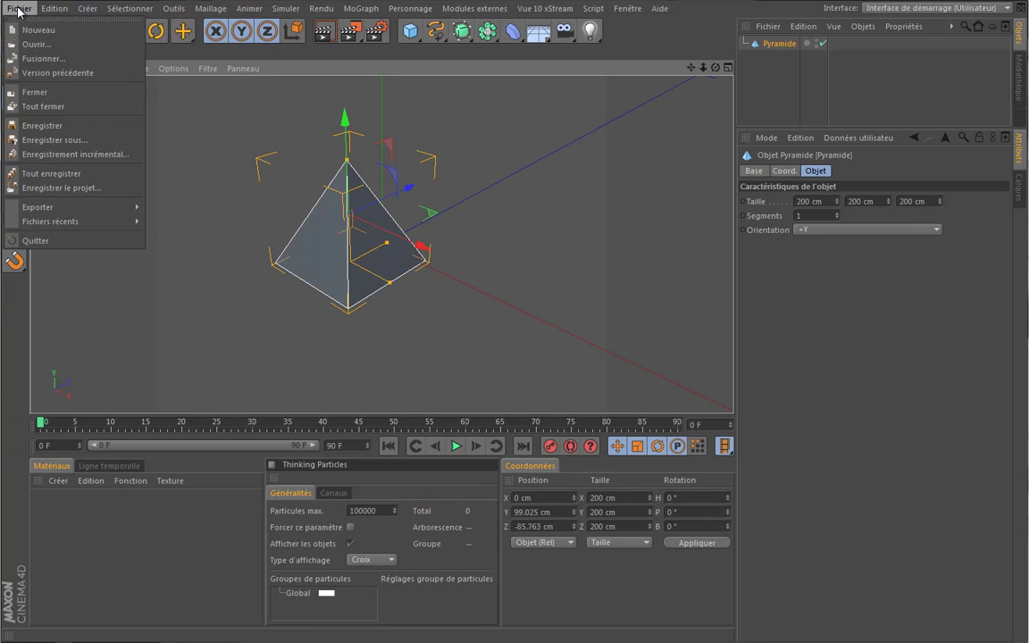
{"action": "left_click", "coordinate": [54, 58]}
{"action": "left_click", "coordinate": [183, 114]}
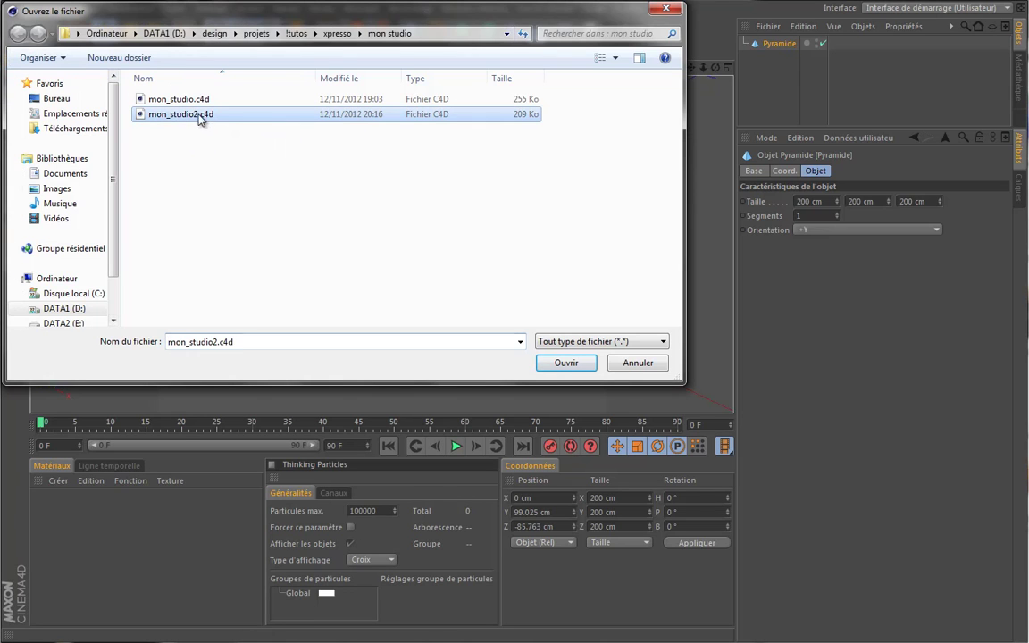
{"action": "left_click", "coordinate": [565, 362]}
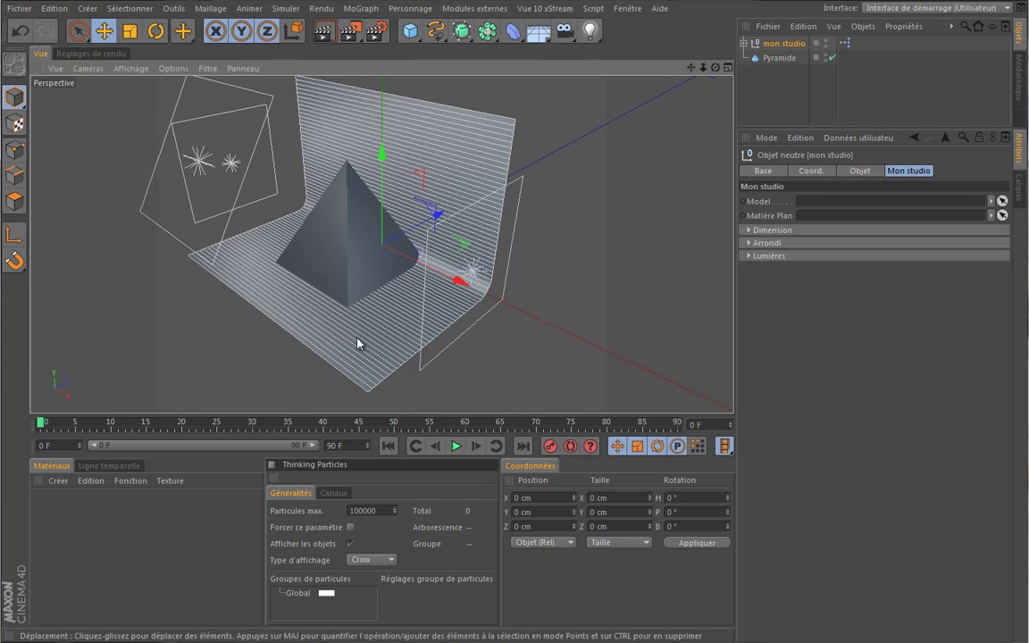
{"action": "left_click_drag", "start_coordinate": [714, 67], "coordinate": [361, 193]}
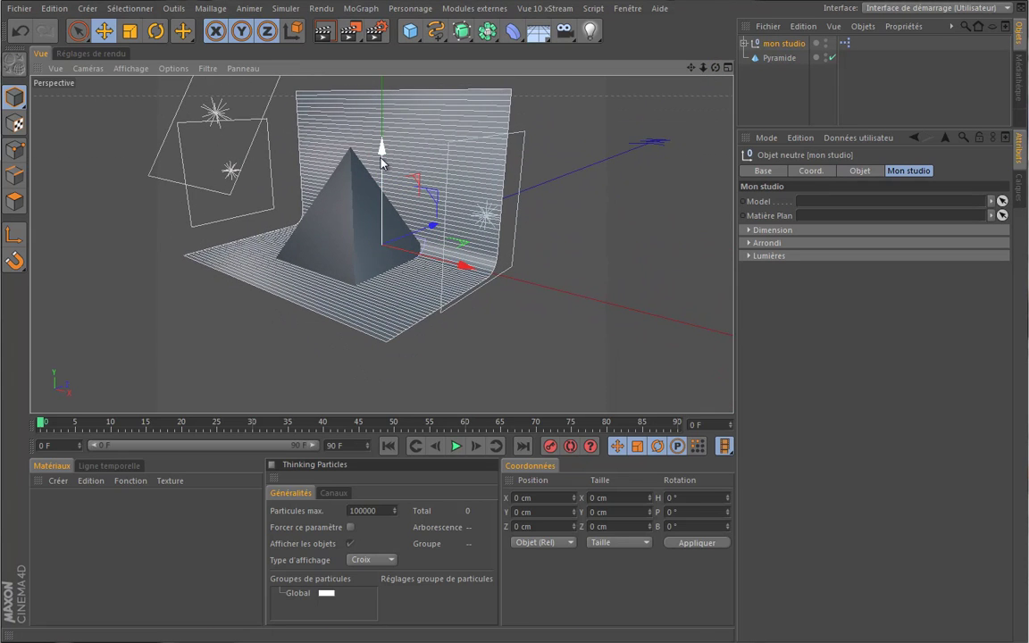
Set the Pyramide's size to 100 cm in all three dimensions.
{"action": "left_click", "coordinate": [778, 57]}
{"action": "left_click_drag", "start_coordinate": [348, 119], "coordinate": [348, 114]}
{"action": "left_click_drag", "start_coordinate": [825, 209], "coordinate": [831, 204]}
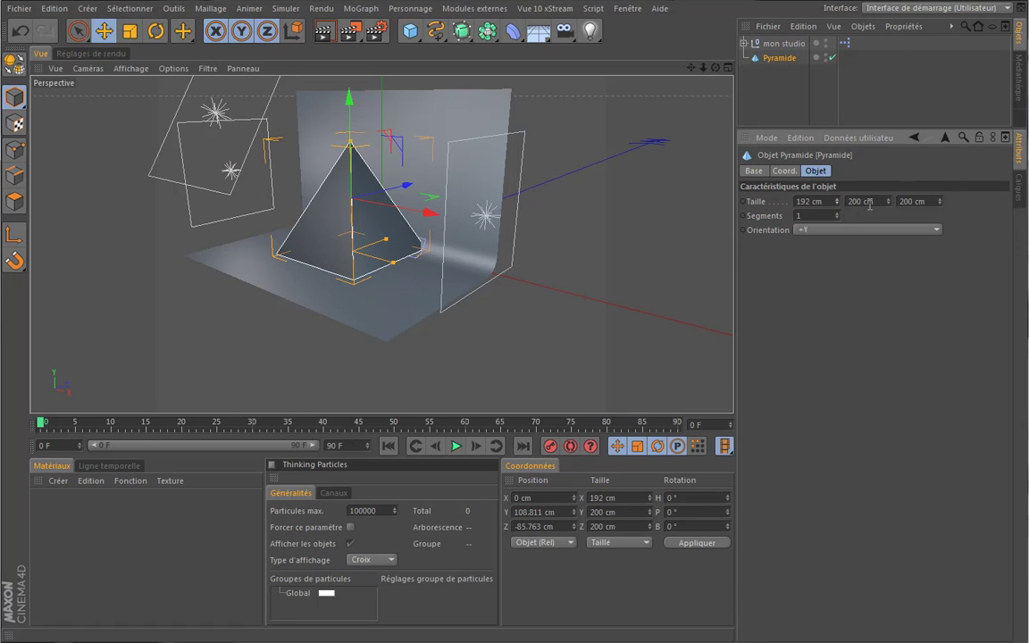
{"action": "double_click", "coordinate": [808, 201]}
{"action": "type", "text": "1"}
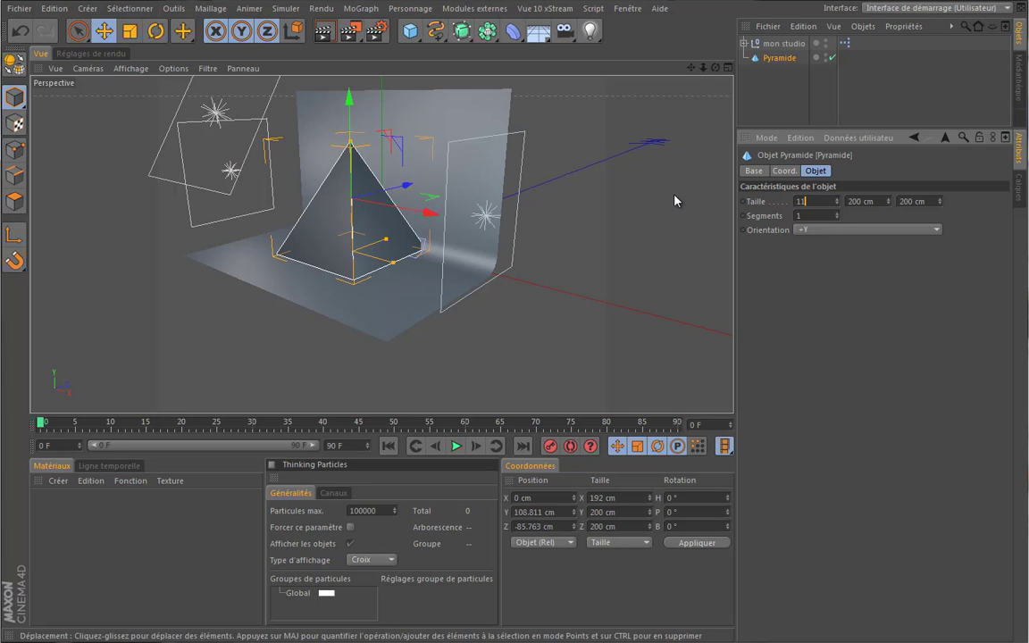
{"action": "type", "text": "00"}
{"action": "key", "text": "Tab"}
{"action": "type", "text": "100"}
{"action": "key", "text": "Tab"}
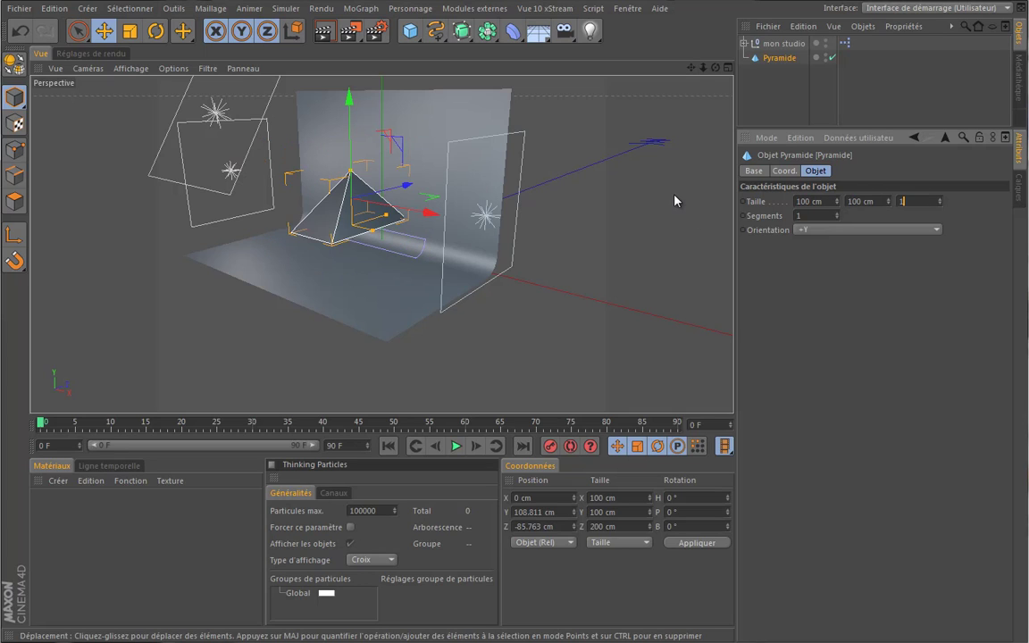
{"action": "type", "text": "100"}
{"action": "key", "text": "Tab"}
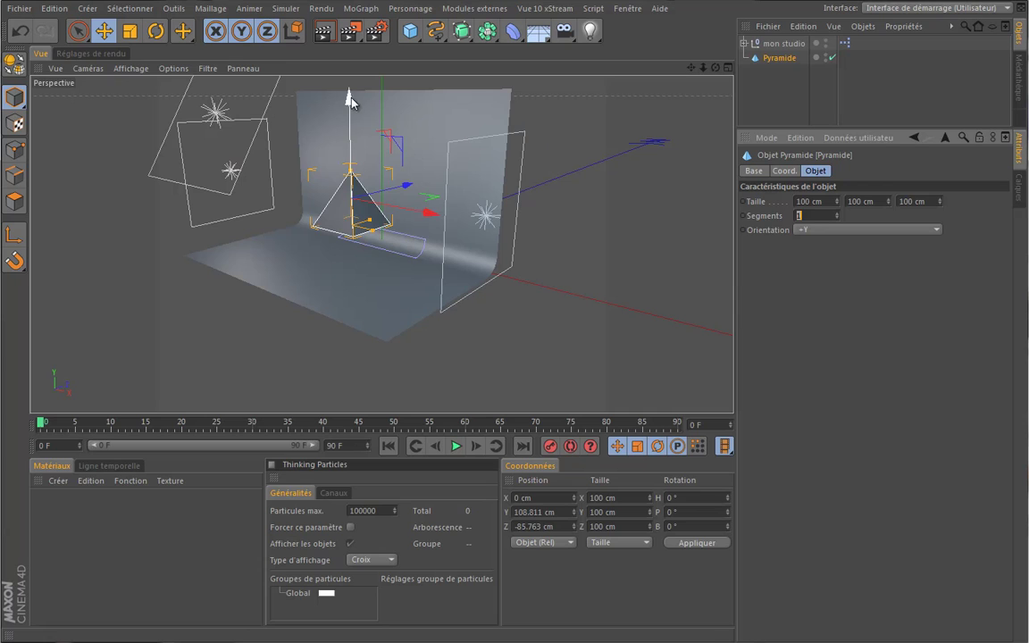
Lower the Pyramide to about 52 cm in Y, onto the backdrop's floor.
{"action": "left_click_drag", "start_coordinate": [349, 99], "coordinate": [350, 137]}
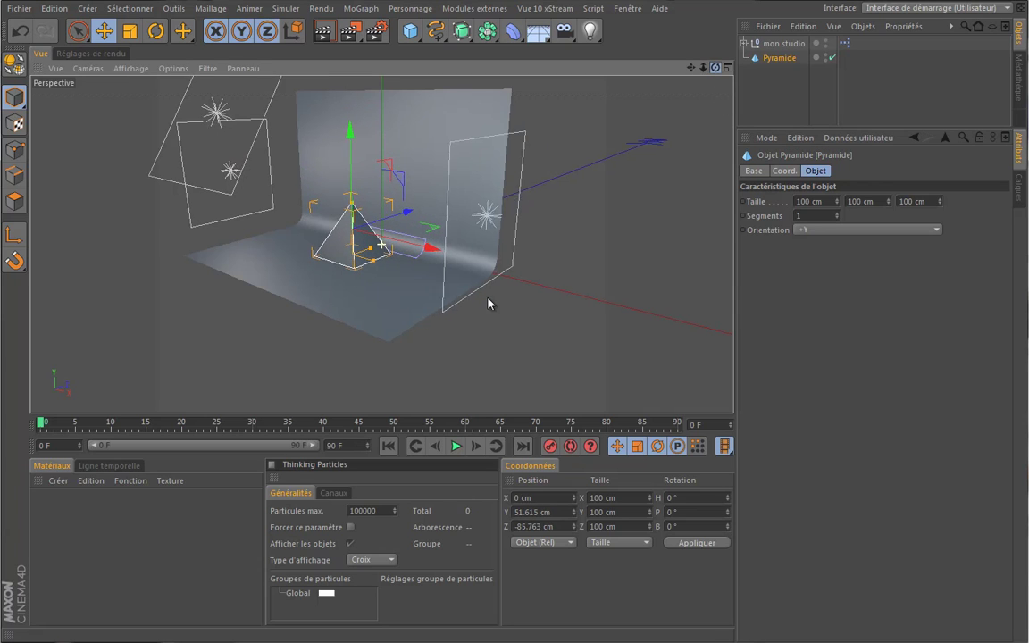
{"action": "left_click_drag", "start_coordinate": [489, 301], "coordinate": [491, 304], "text": "alt"}
{"action": "scroll", "coordinate": [487, 302], "scroll_direction": "up", "scroll_amount": 5}
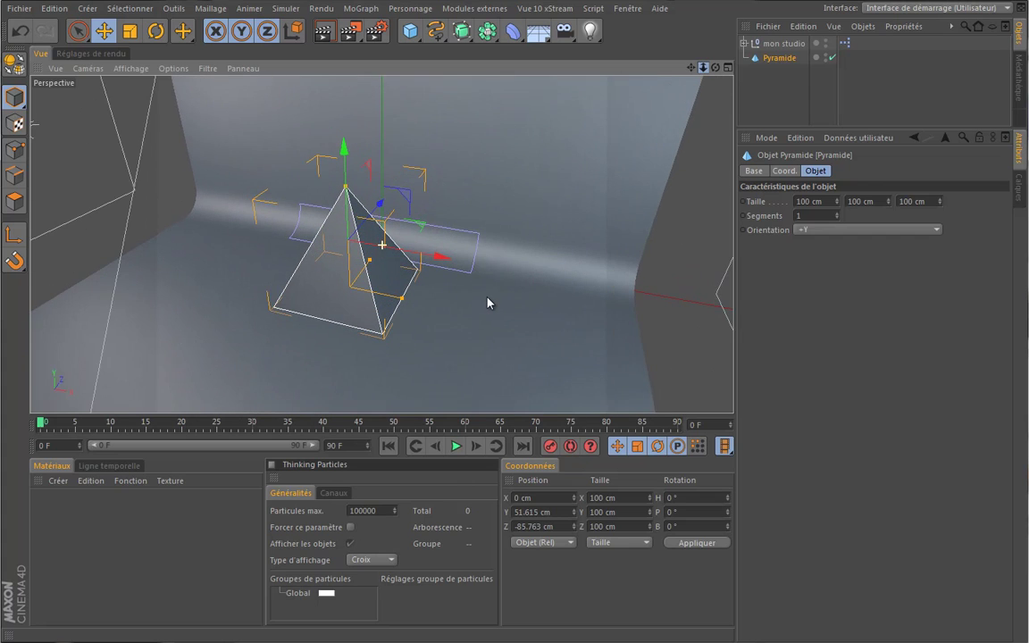
Assign the Pyramide as the mon studio rig's Model and a new default material as its Matière Plan.
{"action": "left_click", "coordinate": [809, 44]}
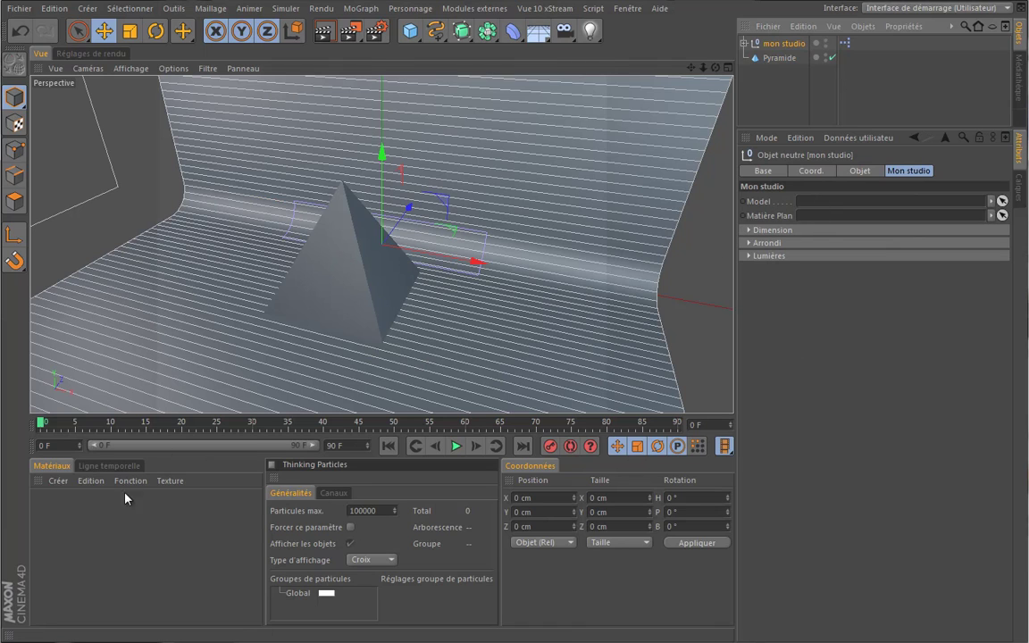
{"action": "left_click_drag", "start_coordinate": [778, 58], "coordinate": [821, 202]}
{"action": "double_click", "coordinate": [85, 527]}
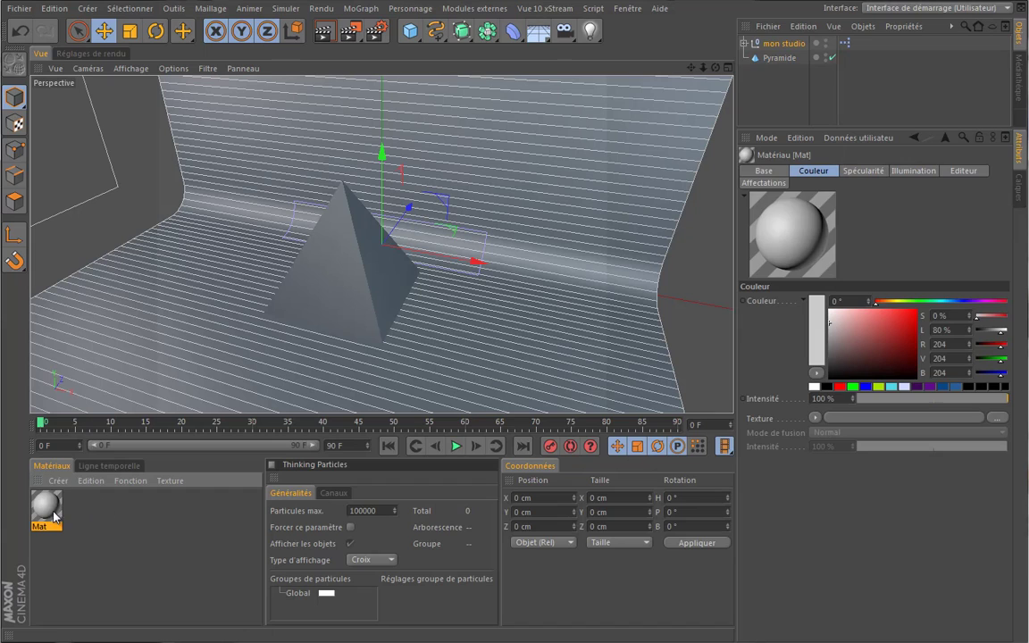
{"action": "left_click", "coordinate": [784, 43]}
{"action": "left_click_drag", "start_coordinate": [45, 507], "coordinate": [815, 223]}
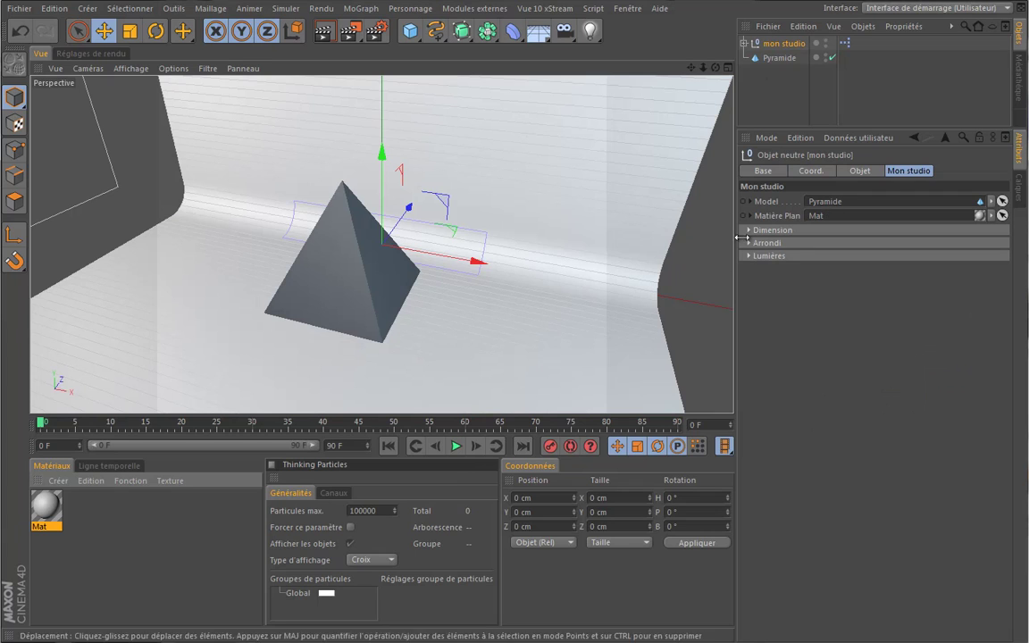
Set the studio backdrop's Hauteur to 804 and Largeur to 1000, and its Arrondi to Rayon 52 and Qualité 154.
{"action": "left_click", "coordinate": [749, 230]}
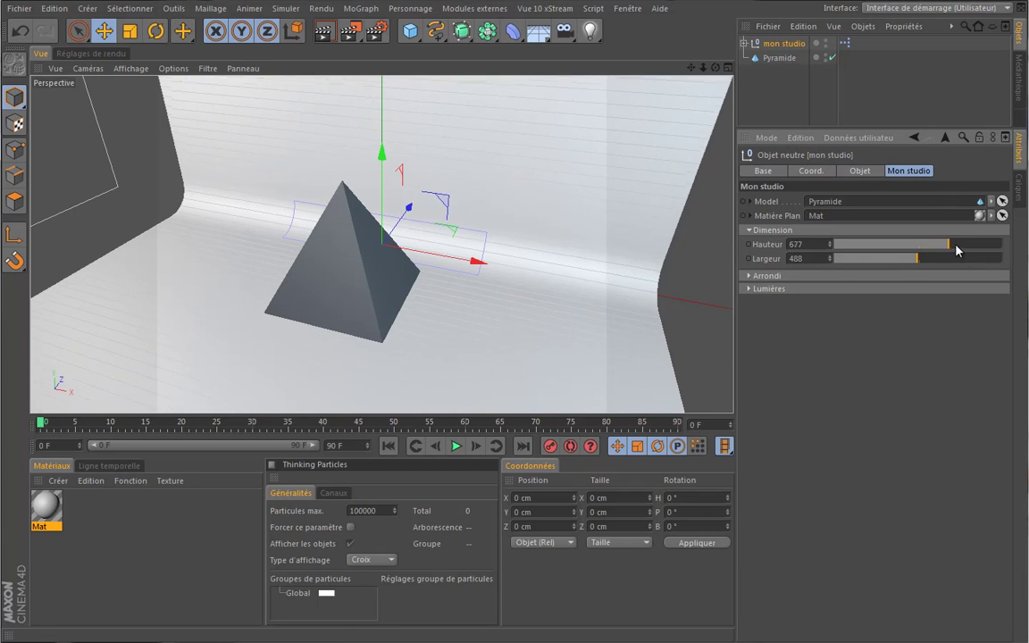
{"action": "left_click_drag", "start_coordinate": [920, 261], "coordinate": [1005, 260]}
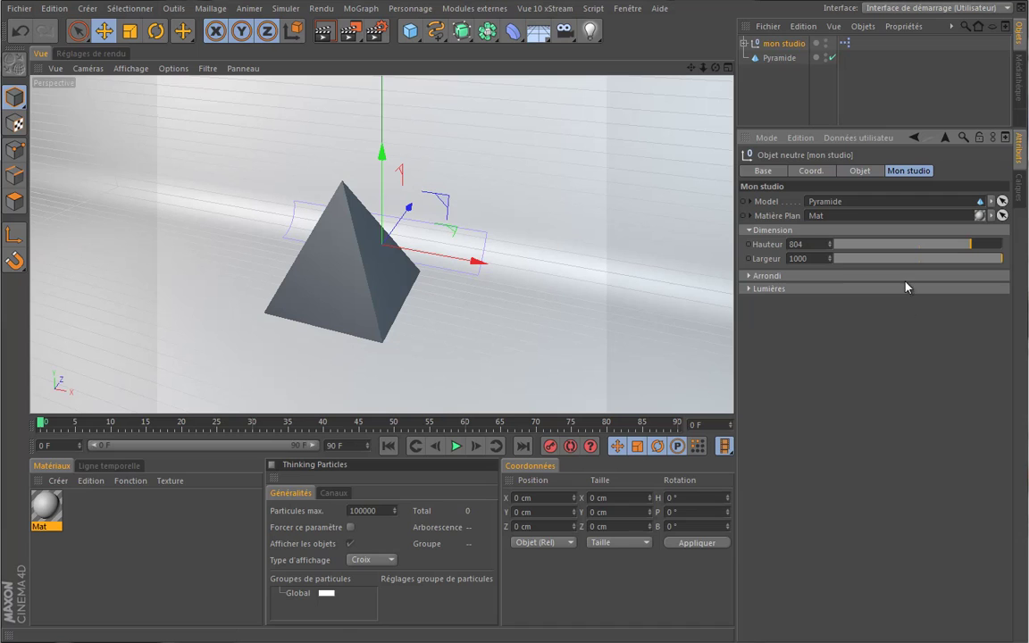
{"action": "left_click", "coordinate": [749, 276]}
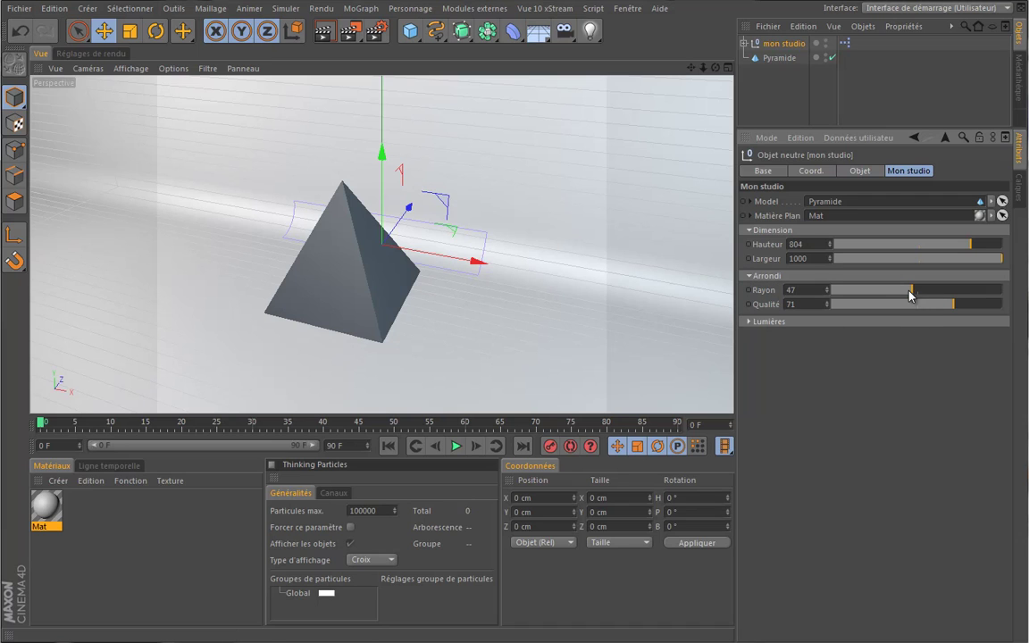
{"action": "left_click_drag", "start_coordinate": [910, 296], "coordinate": [1026, 312]}
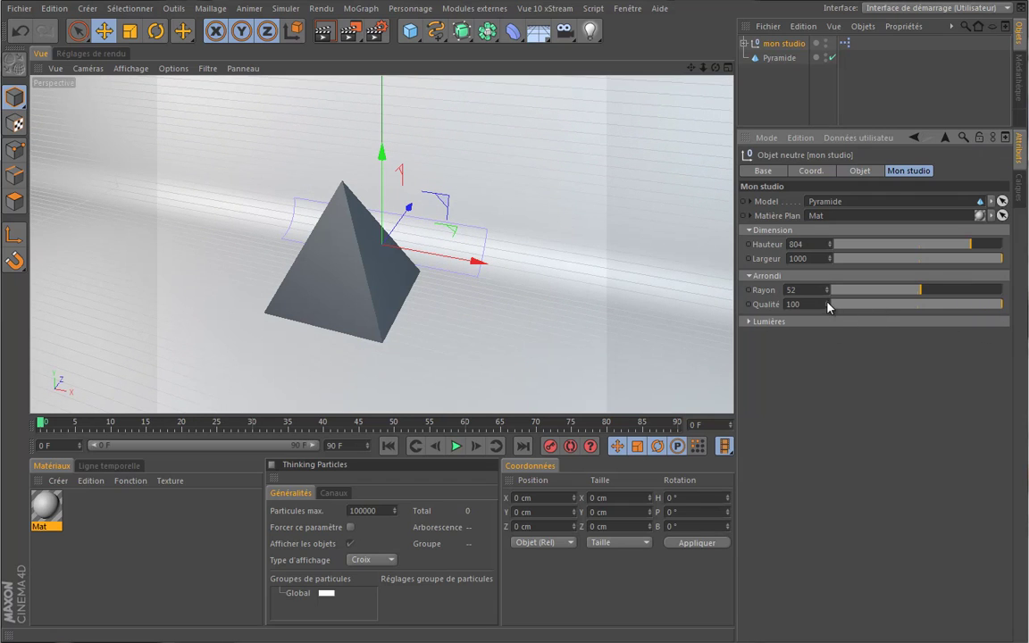
{"action": "left_click_drag", "start_coordinate": [829, 307], "coordinate": [828, 308]}
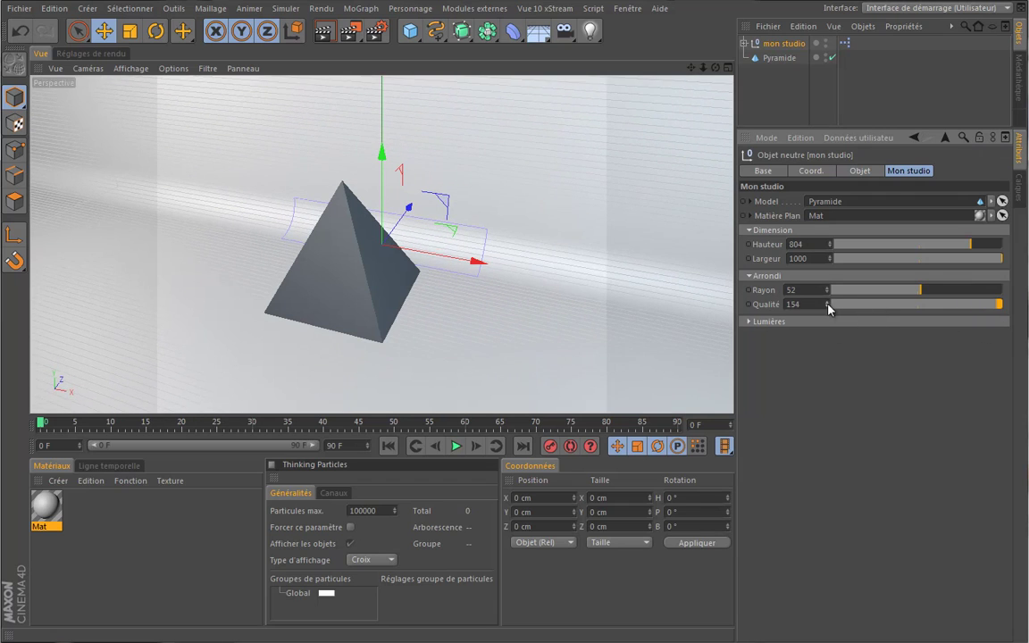
Set the main light's intensity to 100 %, Distance Model to 1000 and Hauteur to 407, and the lateral lights' Position to 1000.
{"action": "left_click", "coordinate": [749, 322]}
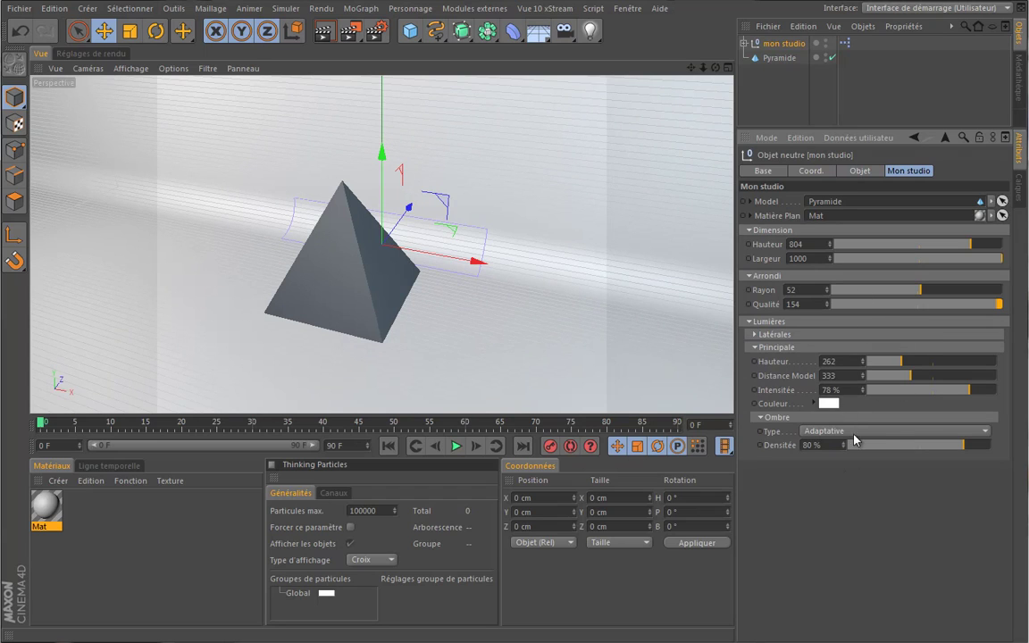
{"action": "left_click", "coordinate": [755, 334]}
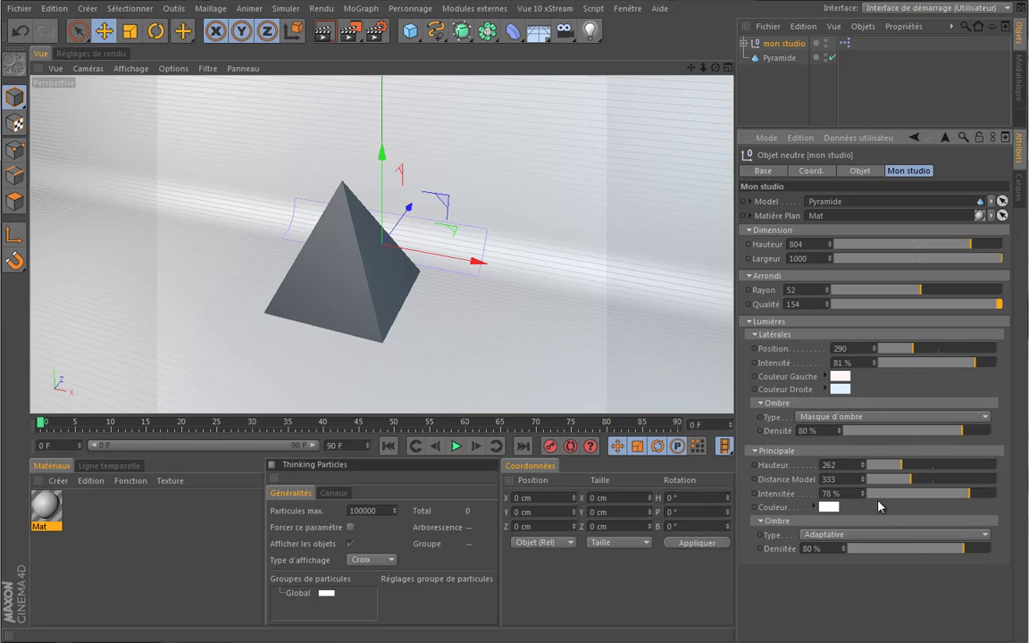
{"action": "left_click_drag", "start_coordinate": [969, 497], "coordinate": [1009, 497]}
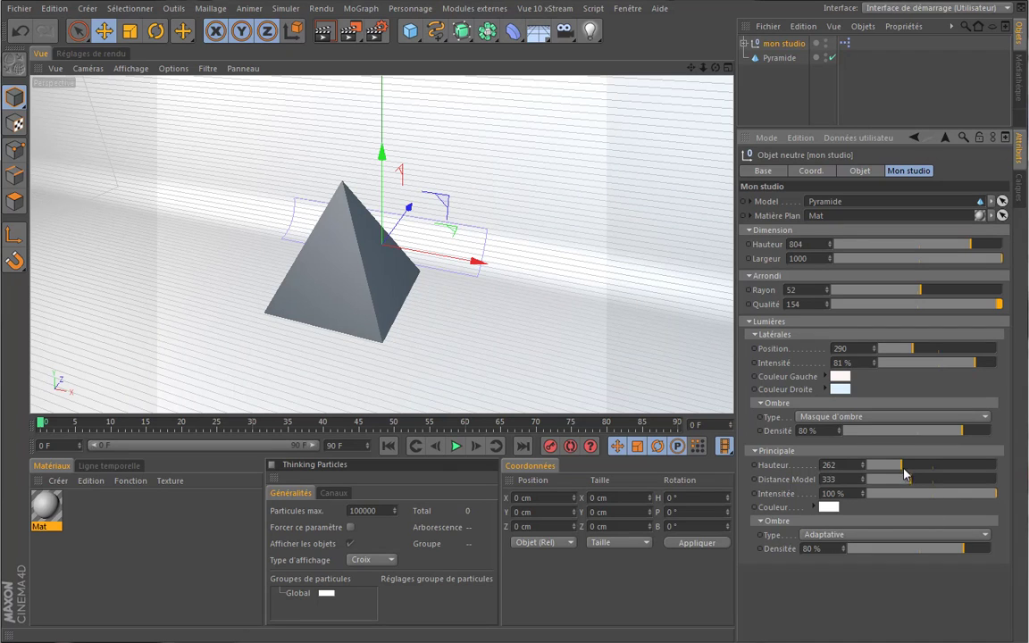
{"action": "left_click_drag", "start_coordinate": [917, 485], "coordinate": [1007, 486]}
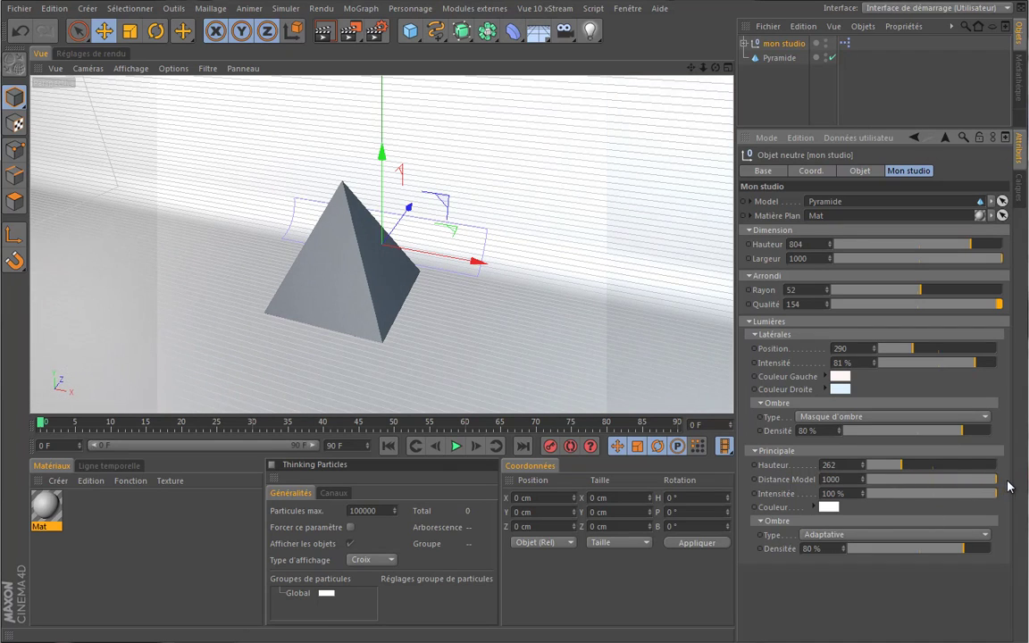
{"action": "left_click_drag", "start_coordinate": [896, 466], "coordinate": [920, 463]}
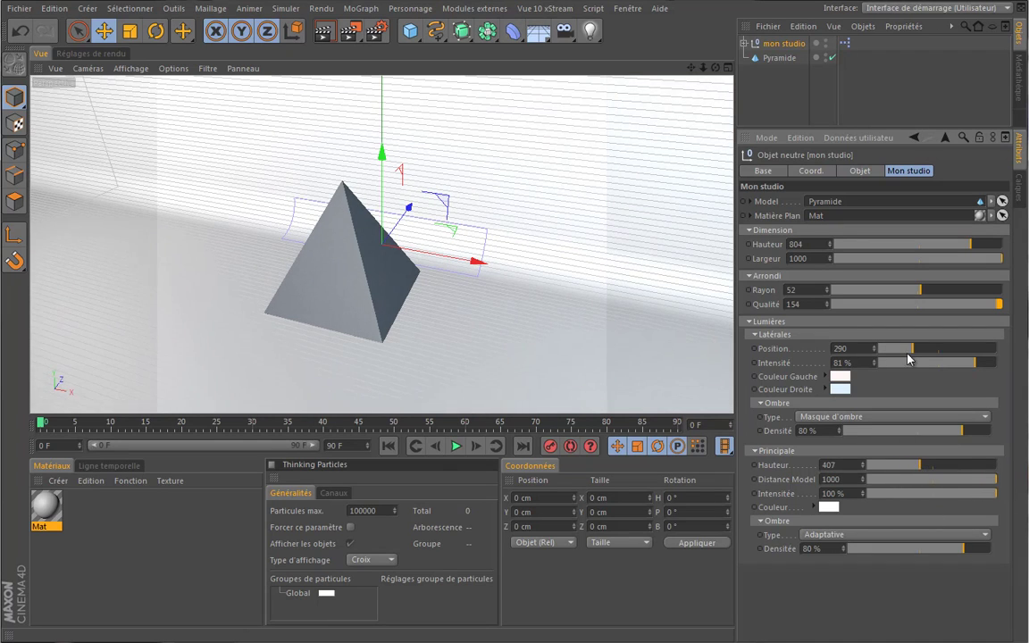
{"action": "left_click_drag", "start_coordinate": [909, 350], "coordinate": [1013, 353]}
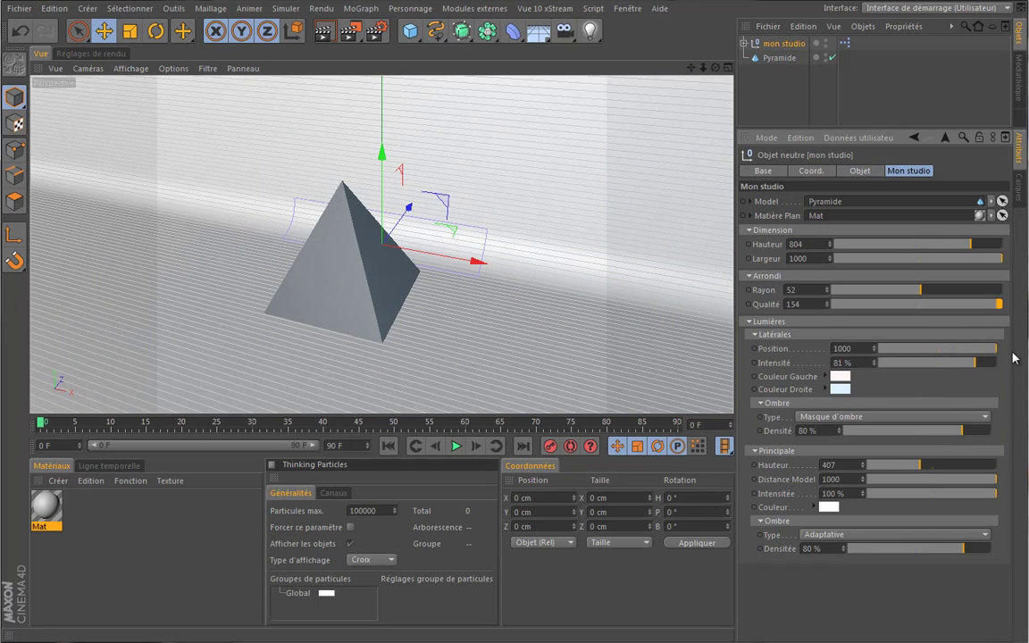
Create a second material, apply it to the Pyramide and open it for editing.
{"action": "double_click", "coordinate": [100, 520]}
{"action": "left_click_drag", "start_coordinate": [53, 510], "coordinate": [778, 57]}
{"action": "double_click", "coordinate": [43, 522]}
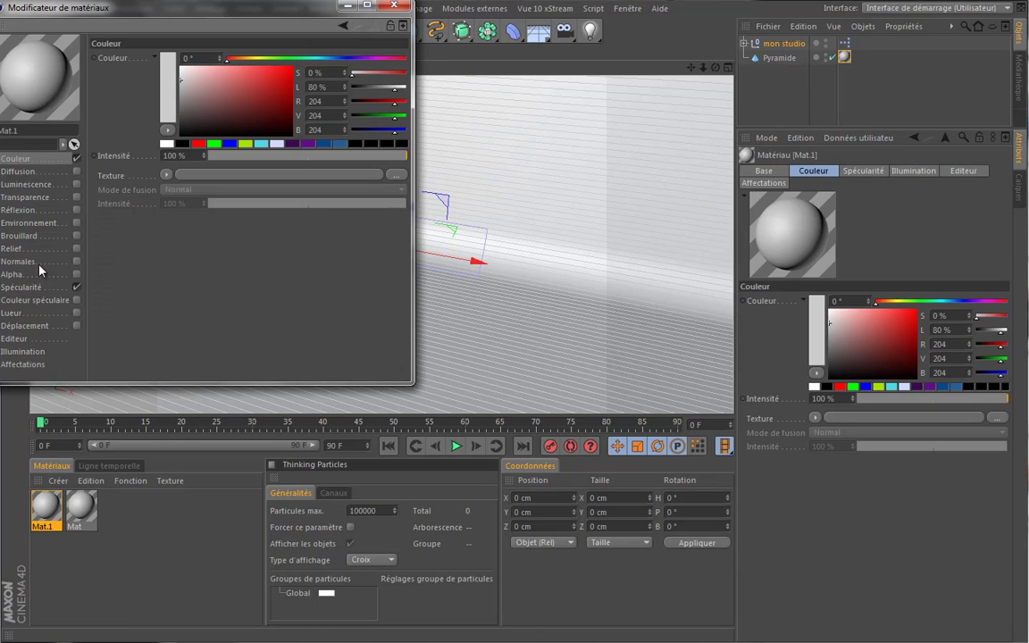
Give the Pyramide's material a specularity of 24 % Largeur and 70 % Hauteur, and a blue colour (RGB 59, 114, 169).
{"action": "left_click", "coordinate": [34, 287]}
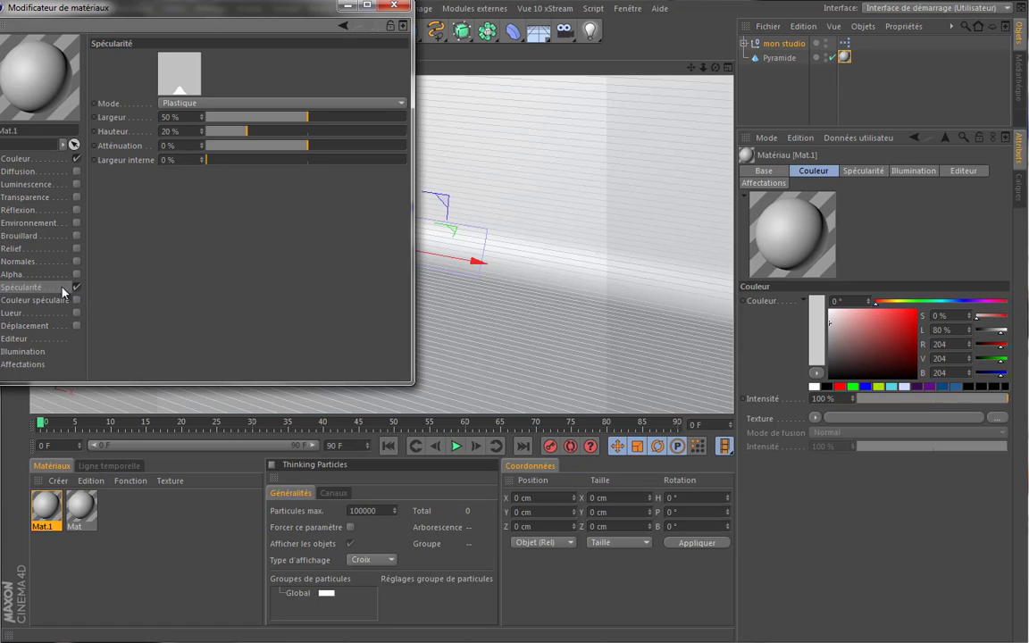
{"action": "left_click_drag", "start_coordinate": [285, 124], "coordinate": [340, 131]}
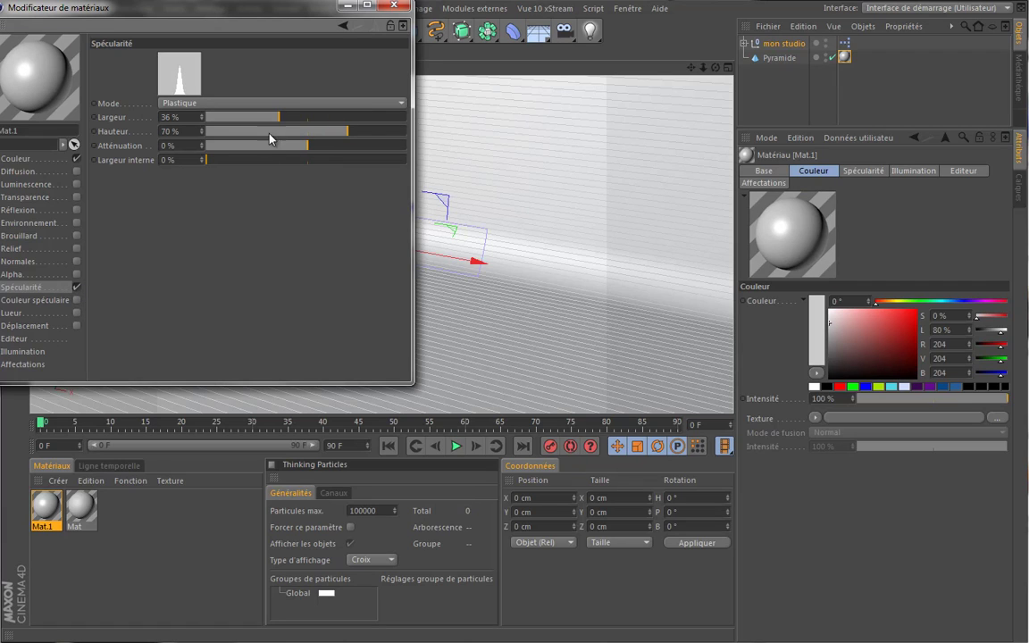
{"action": "left_click_drag", "start_coordinate": [268, 118], "coordinate": [253, 117]}
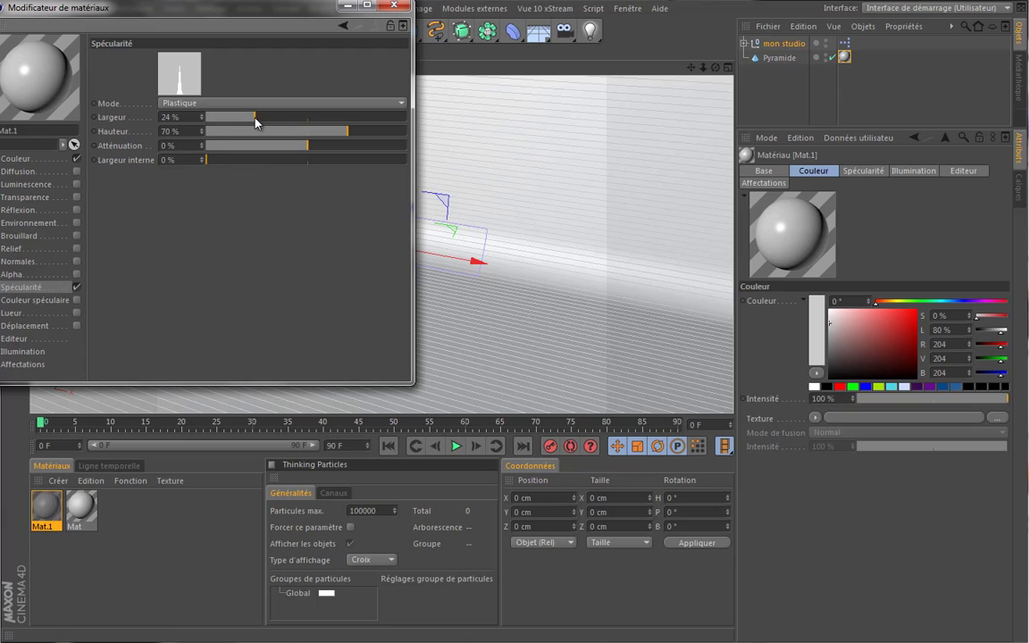
{"action": "left_click", "coordinate": [47, 159]}
{"action": "left_click", "coordinate": [343, 143]}
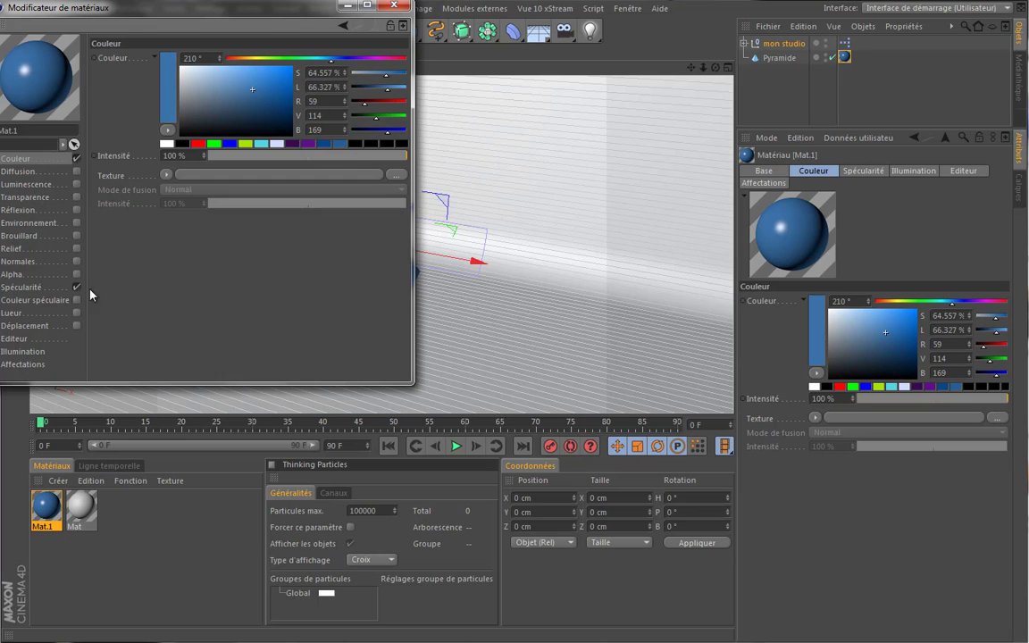
Enable Réflexion on the blue material at 2 % intensity with a Fresnel texture mixed at 25 %, and close the material editor.
{"action": "left_click", "coordinate": [27, 209]}
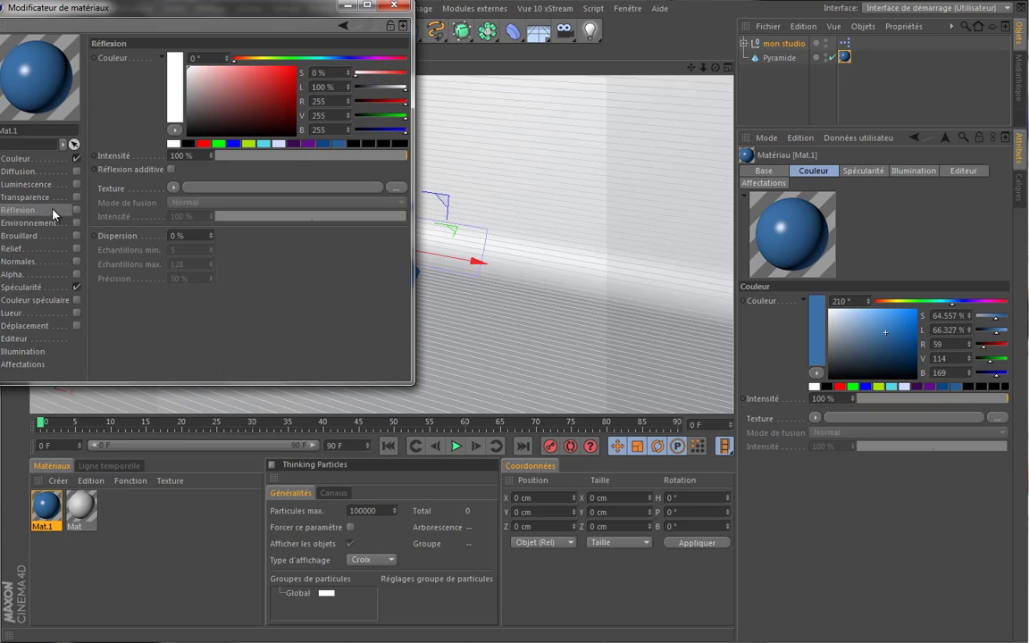
{"action": "left_click", "coordinate": [77, 210]}
{"action": "left_click", "coordinate": [220, 156]}
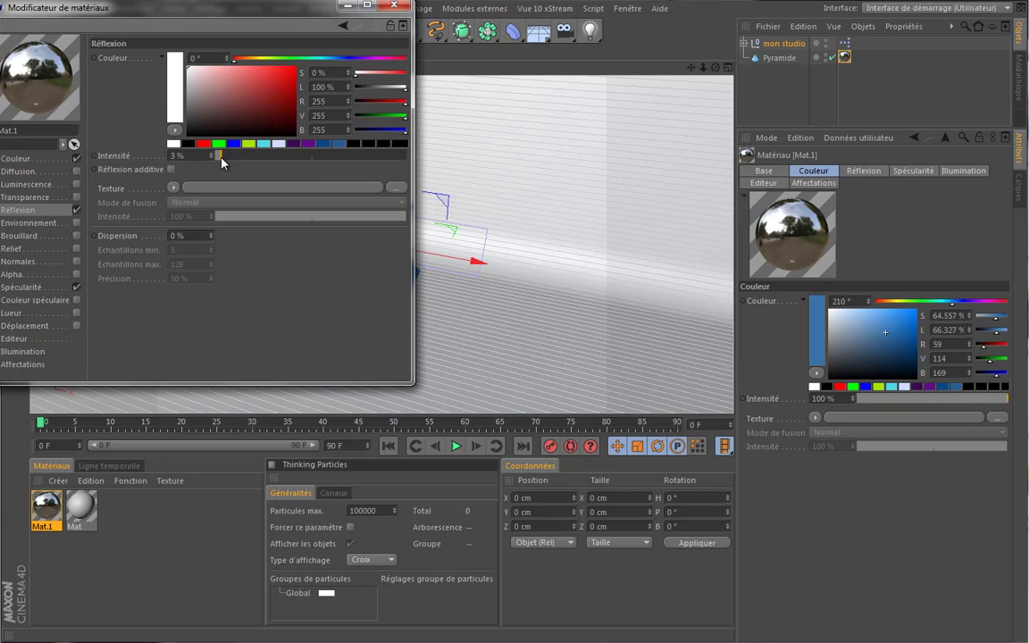
{"action": "left_click", "coordinate": [176, 188]}
{"action": "left_click", "coordinate": [246, 325]}
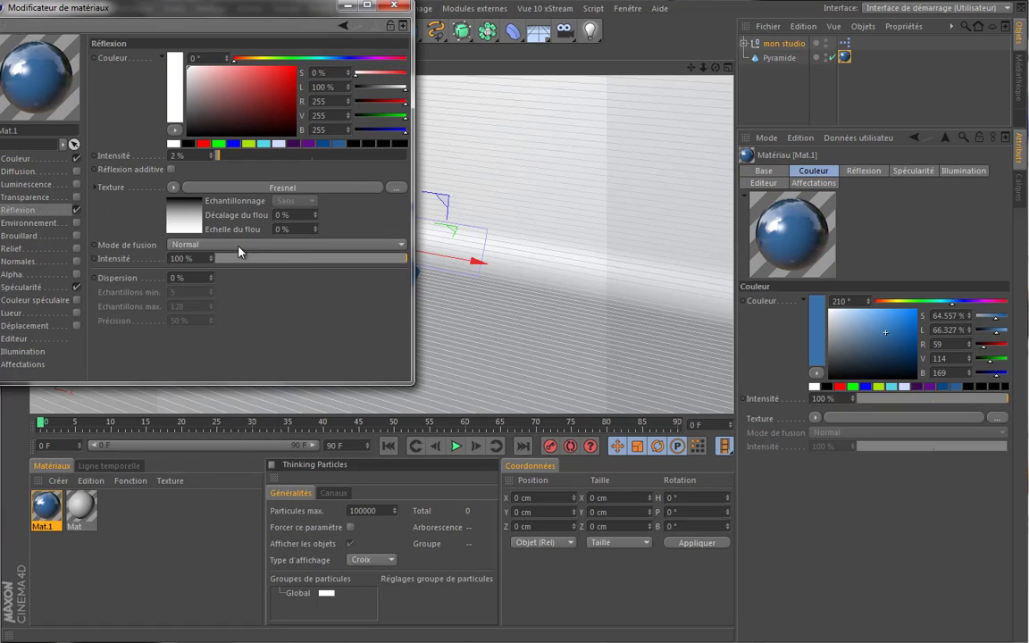
{"action": "left_click", "coordinate": [266, 259]}
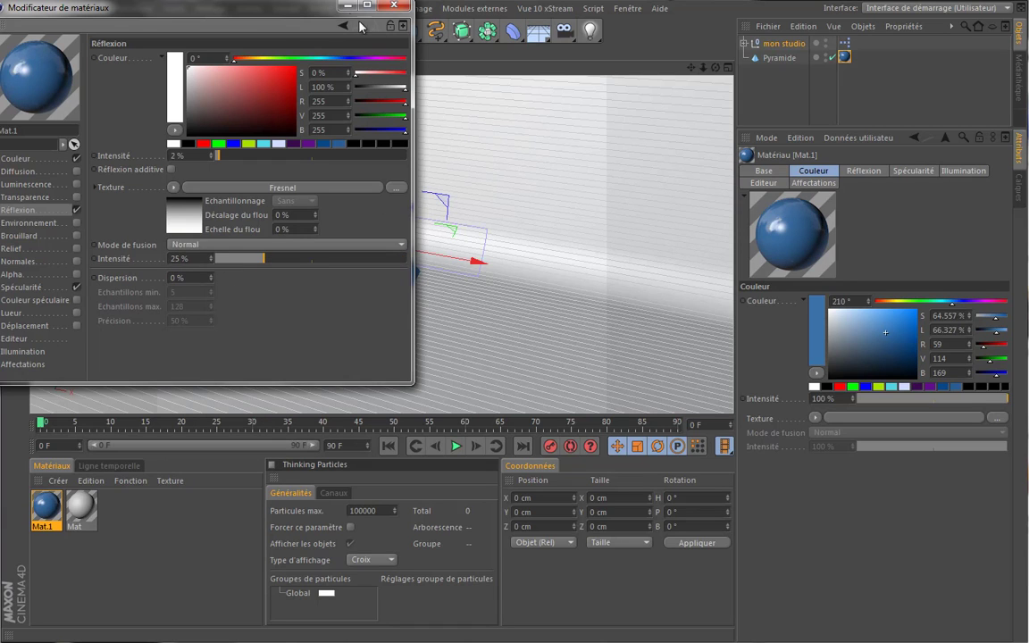
{"action": "left_click", "coordinate": [394, 5]}
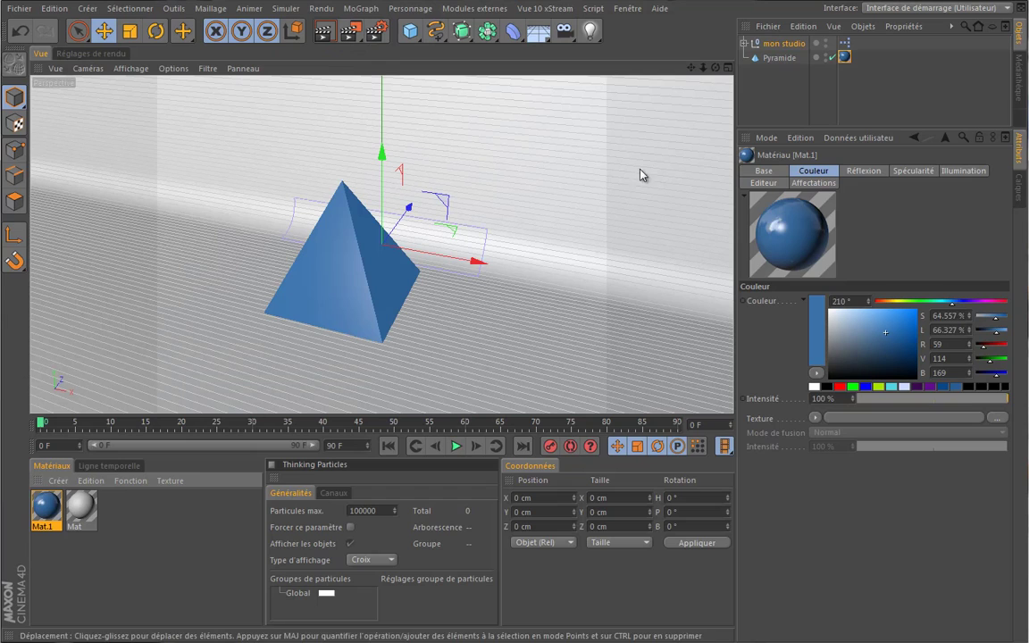
Render the perspective view to preview the Pyramide and its shadows in the studio.
{"action": "left_click", "coordinate": [779, 58]}
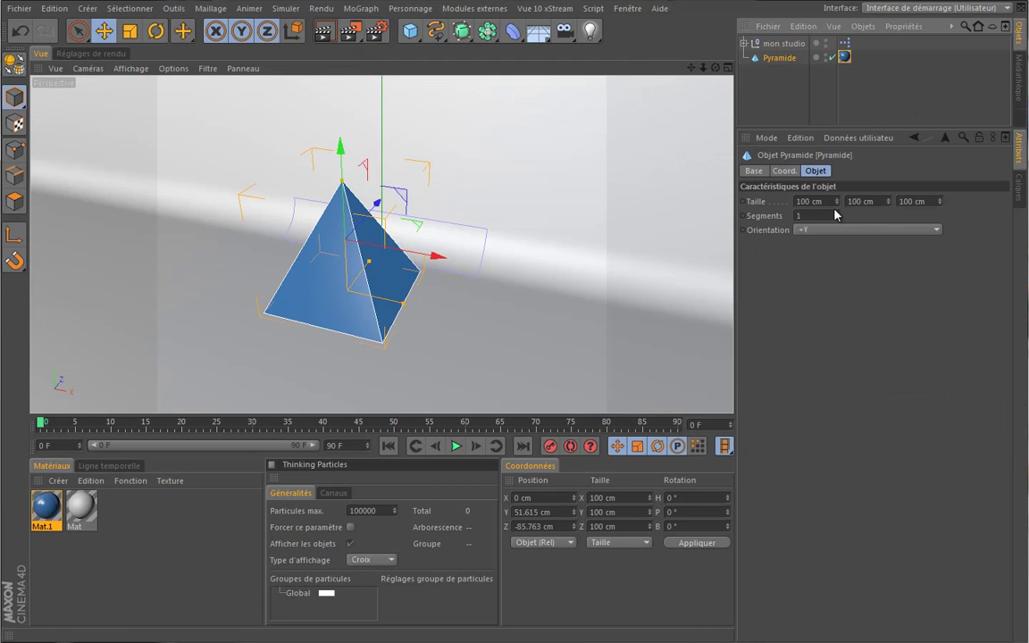
{"action": "left_click_drag", "start_coordinate": [839, 215], "coordinate": [839, 219]}
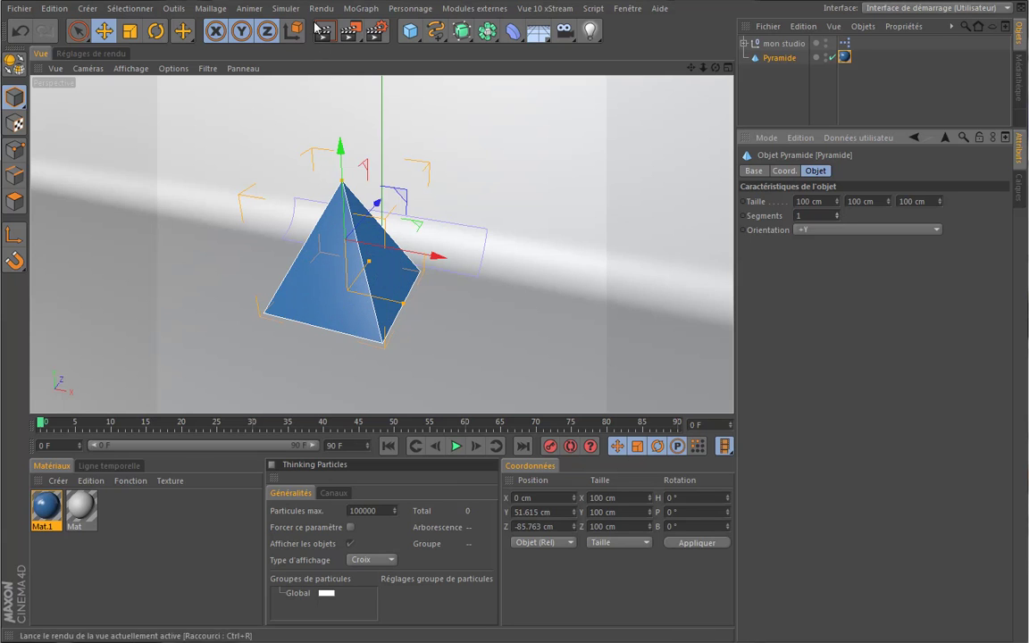
{"action": "left_click_drag", "start_coordinate": [690, 68], "coordinate": [487, 301]}
{"action": "middle_click_drag", "start_coordinate": [487, 303], "coordinate": [338, 251], "text": "alt"}
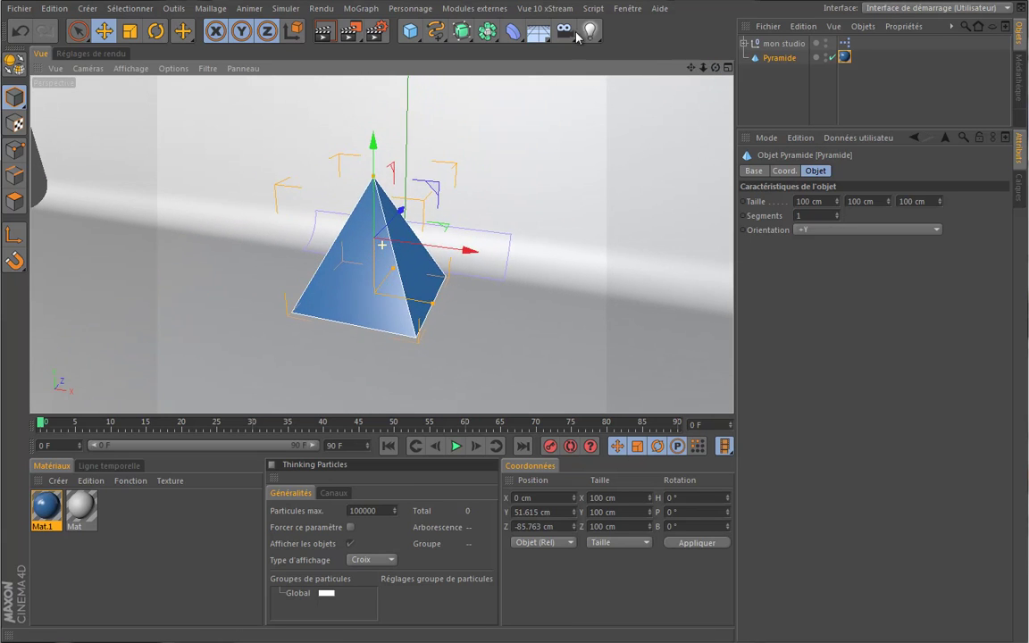
{"action": "key", "text": "ctrl+r"}
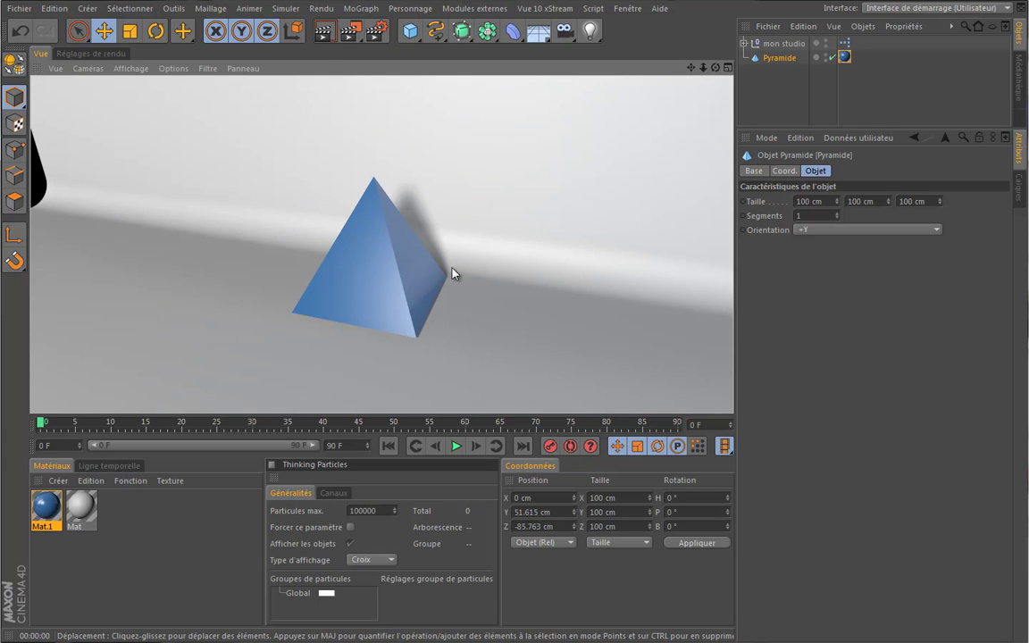
Set the mon studio lateral lights' shadow density to 100 % and their position to 680, rendering the view after each change.
{"action": "left_click", "coordinate": [783, 42]}
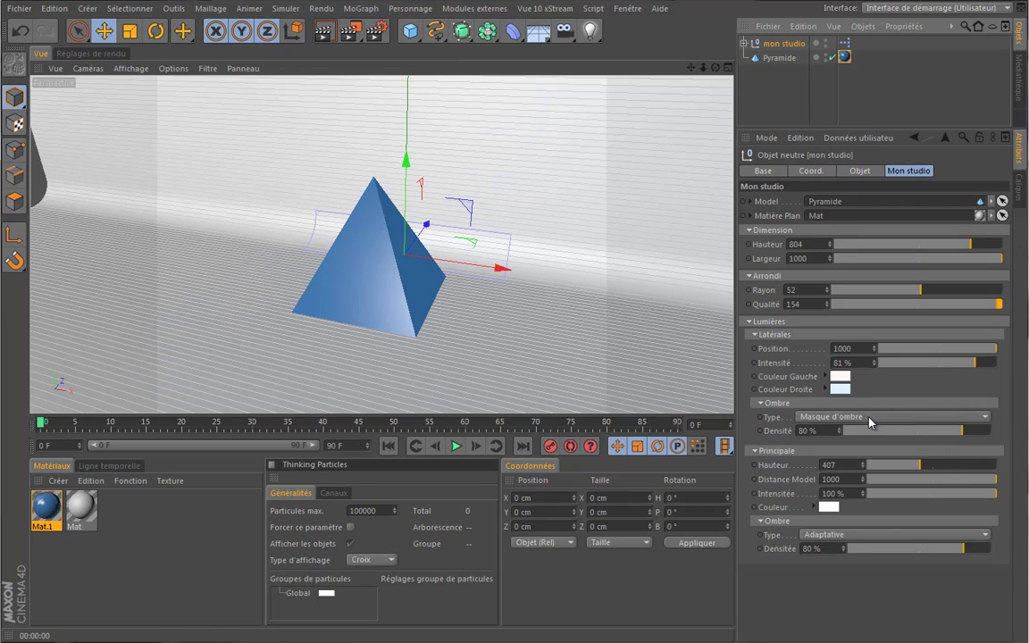
{"action": "left_click_drag", "start_coordinate": [965, 436], "coordinate": [993, 432]}
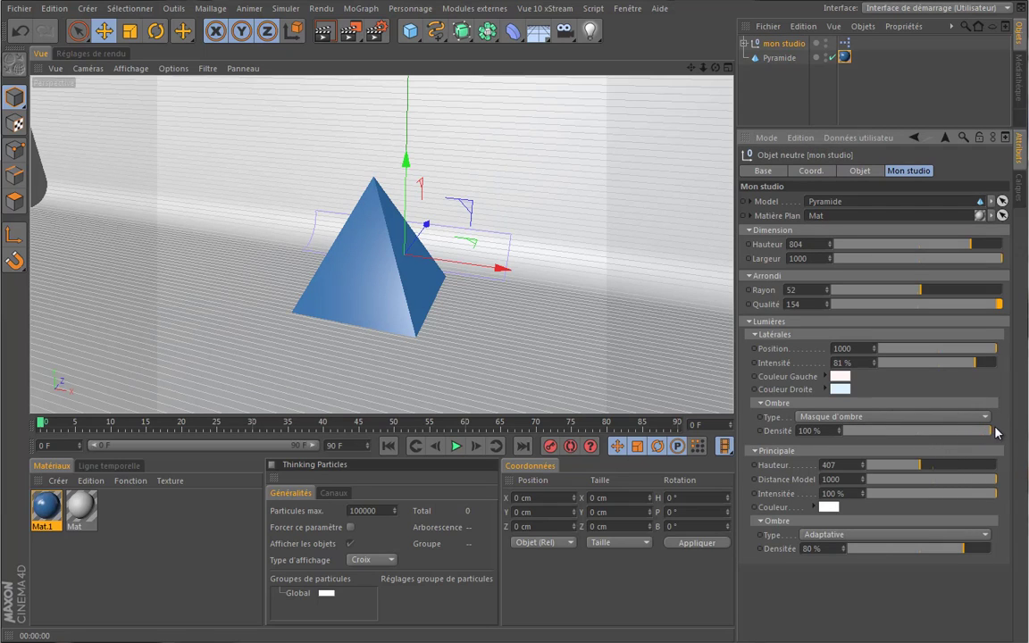
{"action": "left_click", "coordinate": [334, 34]}
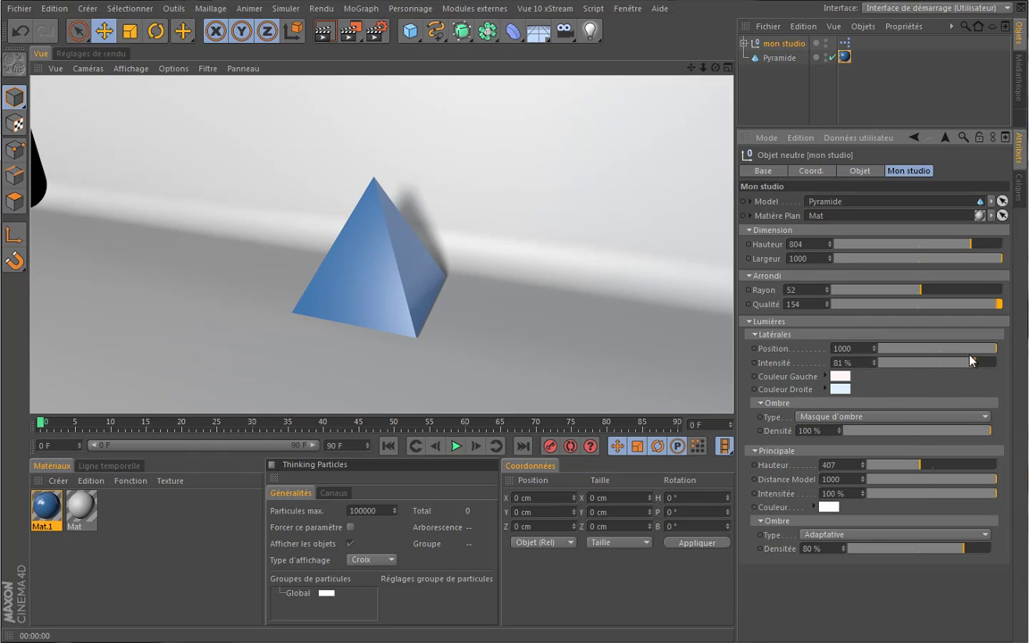
{"action": "left_click_drag", "start_coordinate": [985, 349], "coordinate": [959, 350]}
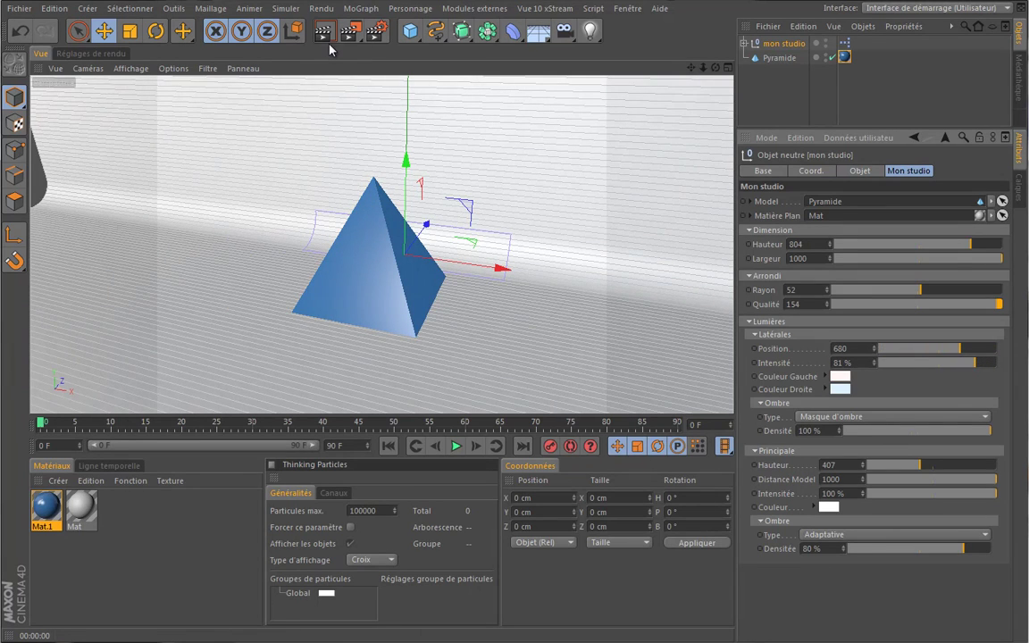
{"action": "key", "text": "ctrl+r"}
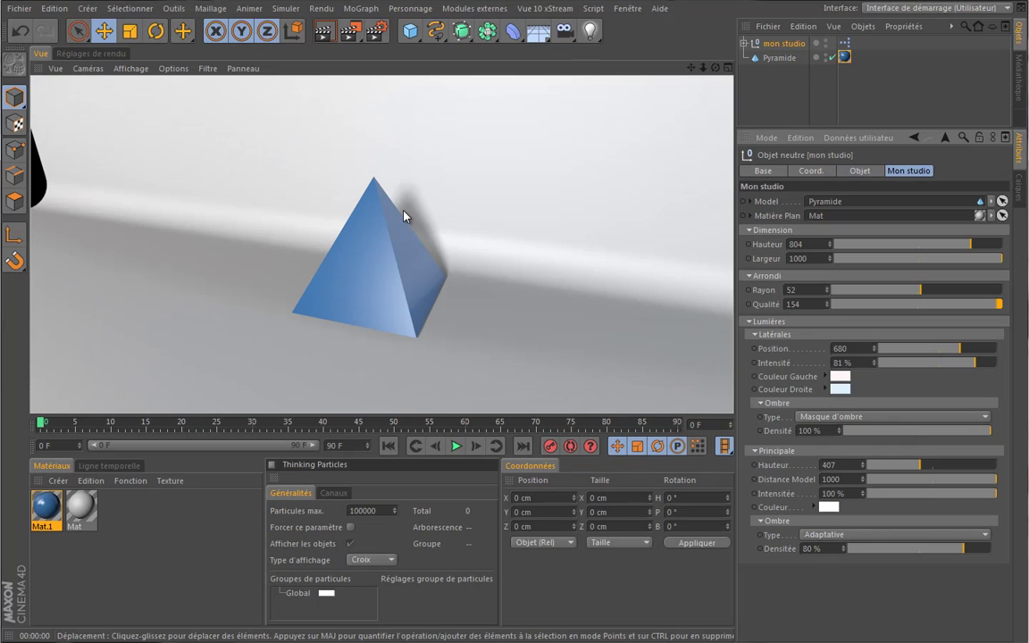
Try Raytrace shadows on the lateral lights with a preview render, and restore the Masque d'ombre type.
{"action": "left_click", "coordinate": [887, 427]}
{"action": "left_click", "coordinate": [787, 409]}
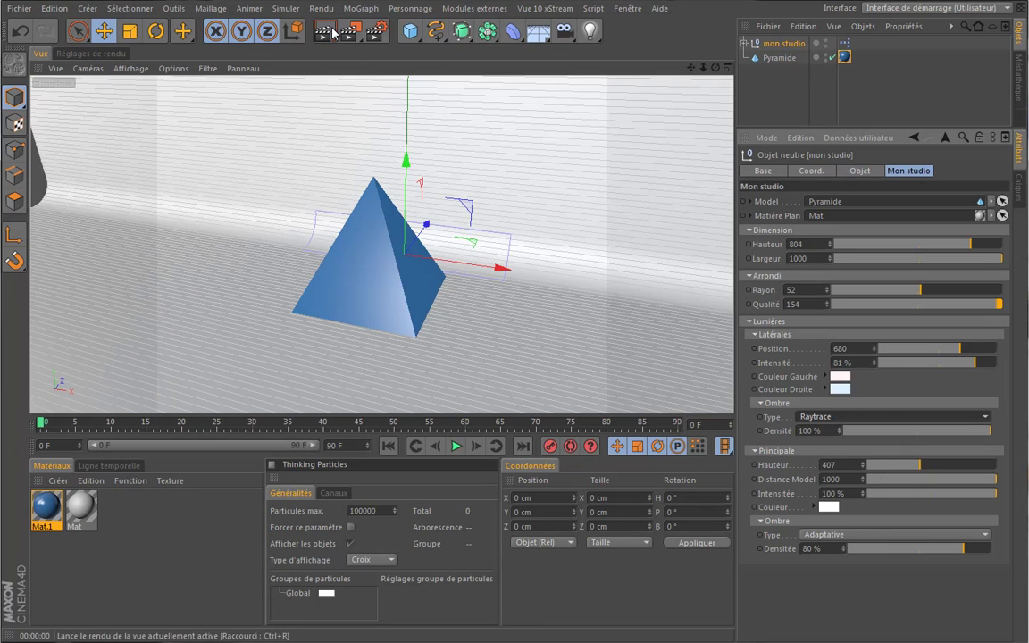
{"action": "left_click", "coordinate": [332, 33]}
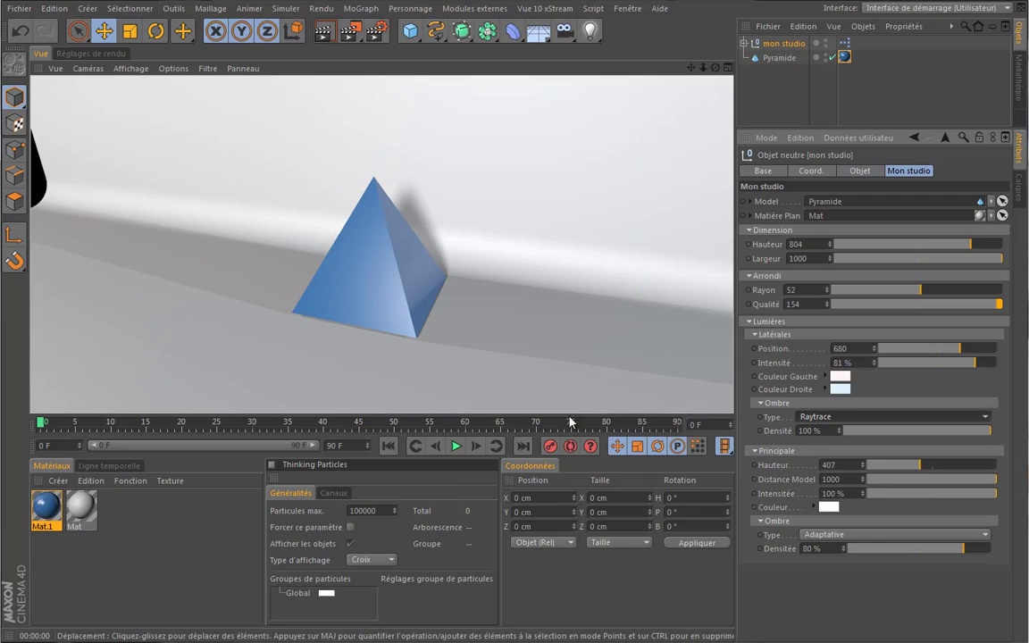
{"action": "left_click", "coordinate": [933, 417]}
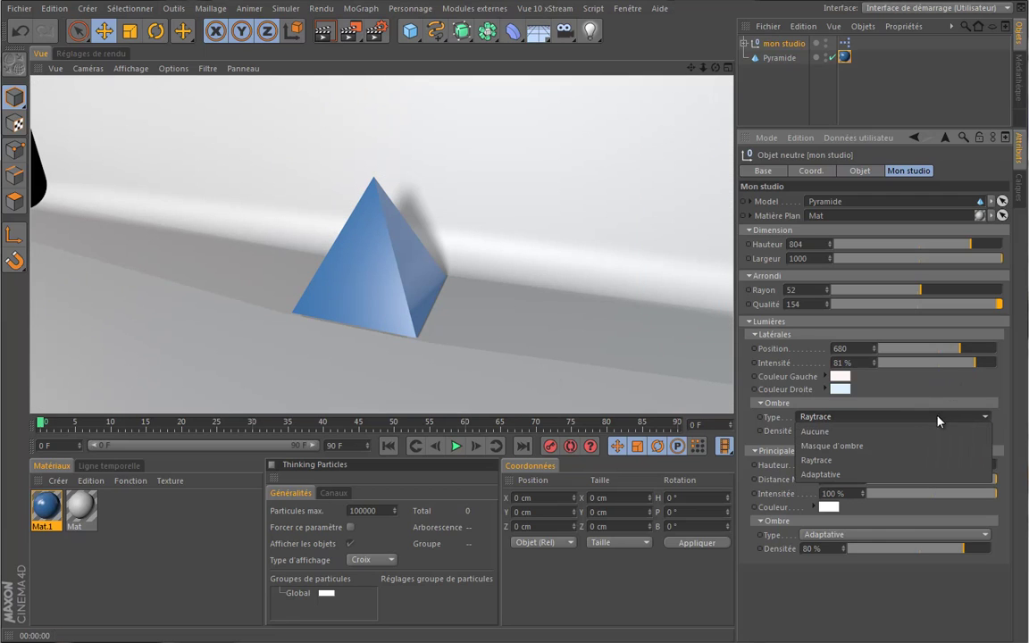
{"action": "left_click", "coordinate": [887, 446]}
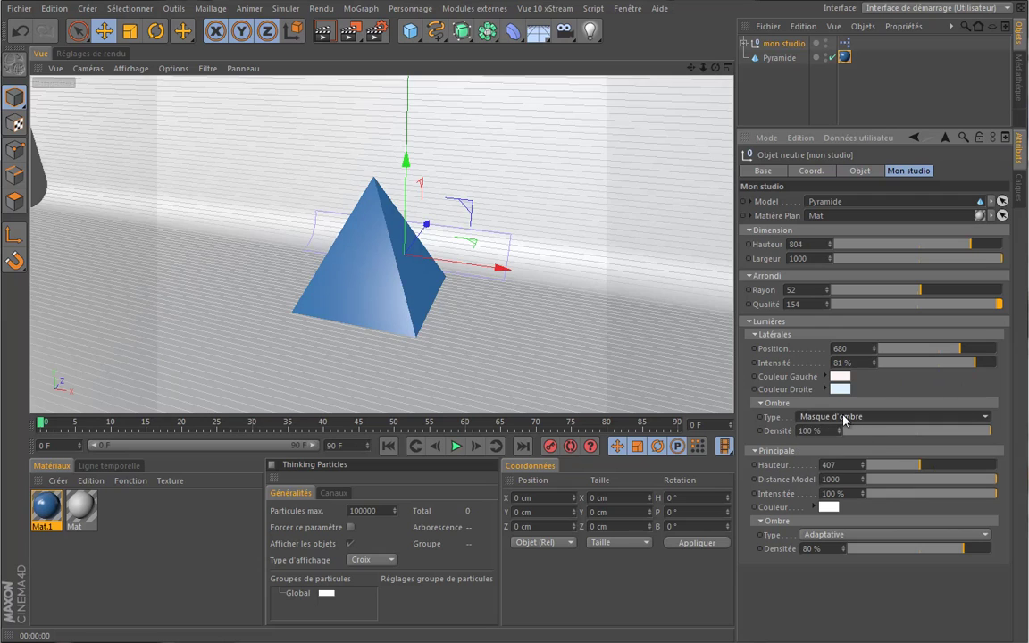
Add the Occlusion ambiante and Illumination globale effects to the render settings.
{"action": "left_click", "coordinate": [379, 31]}
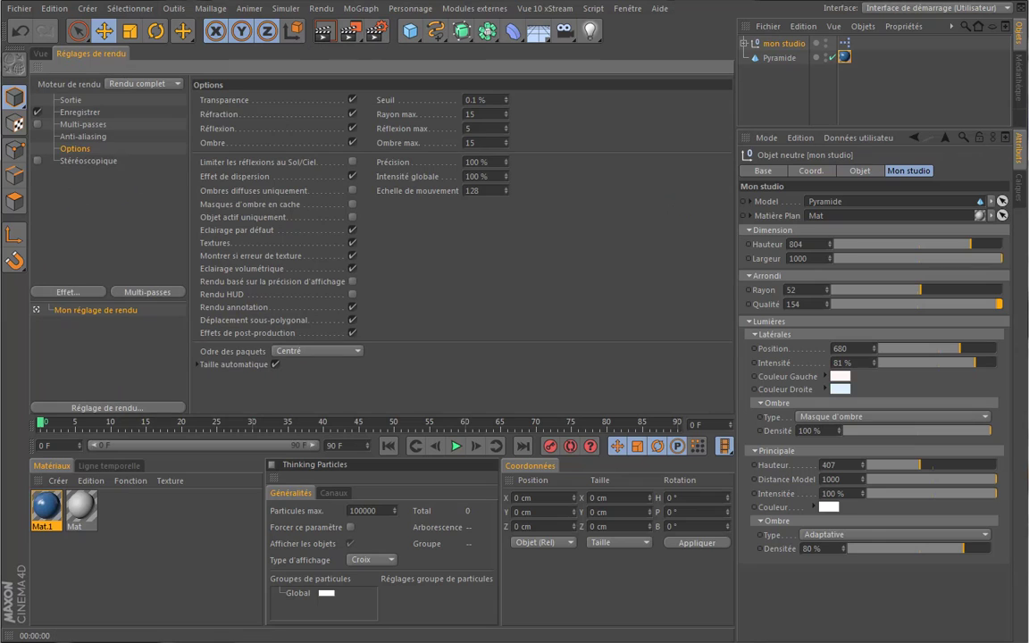
{"action": "right_click", "coordinate": [62, 161]}
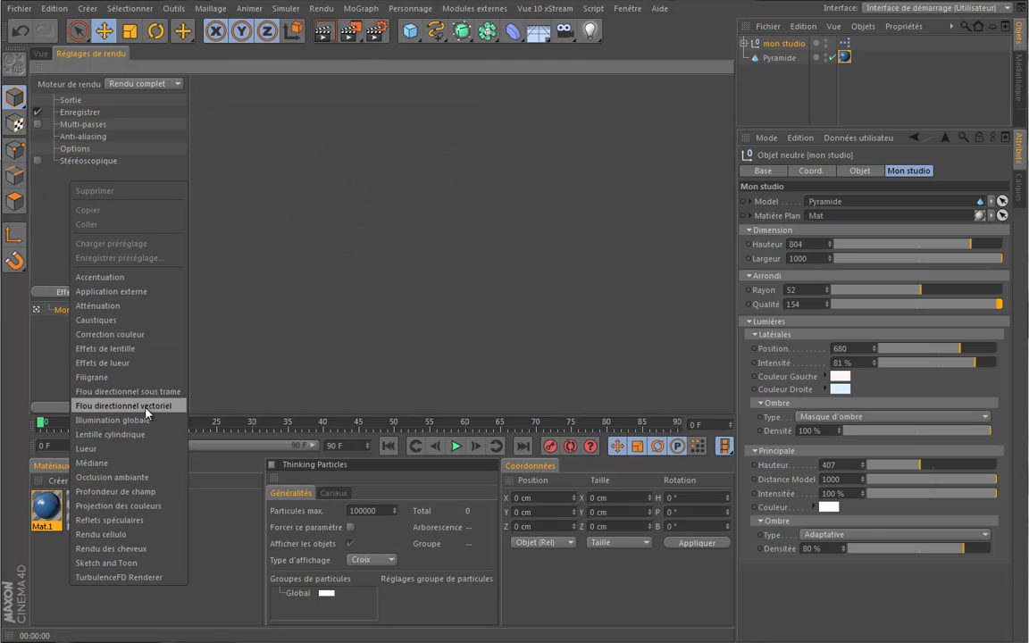
{"action": "left_click", "coordinate": [156, 479]}
{"action": "right_click", "coordinate": [92, 210]}
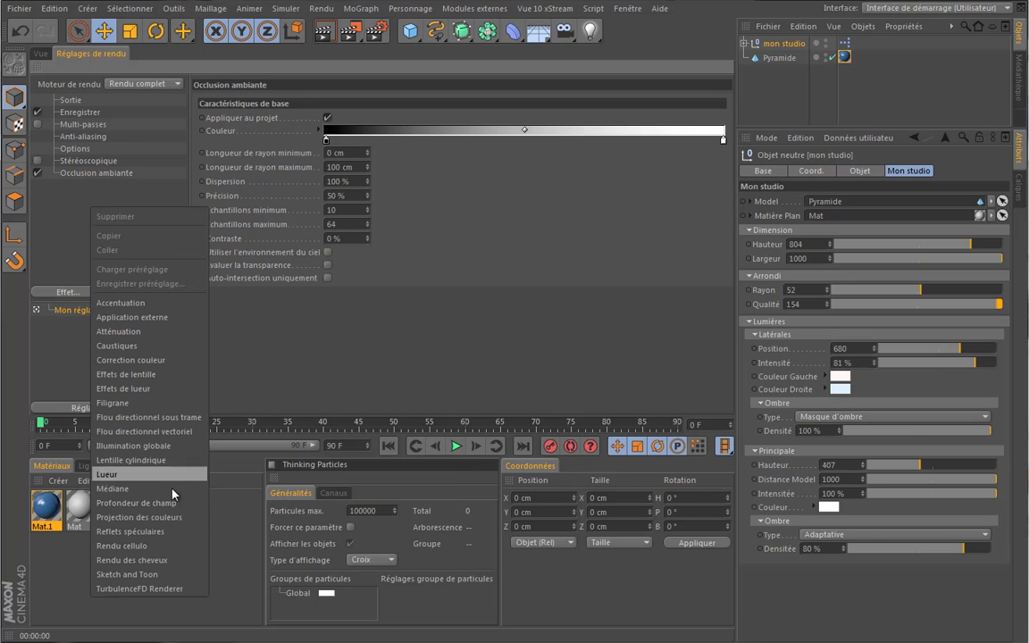
{"action": "left_click", "coordinate": [125, 446]}
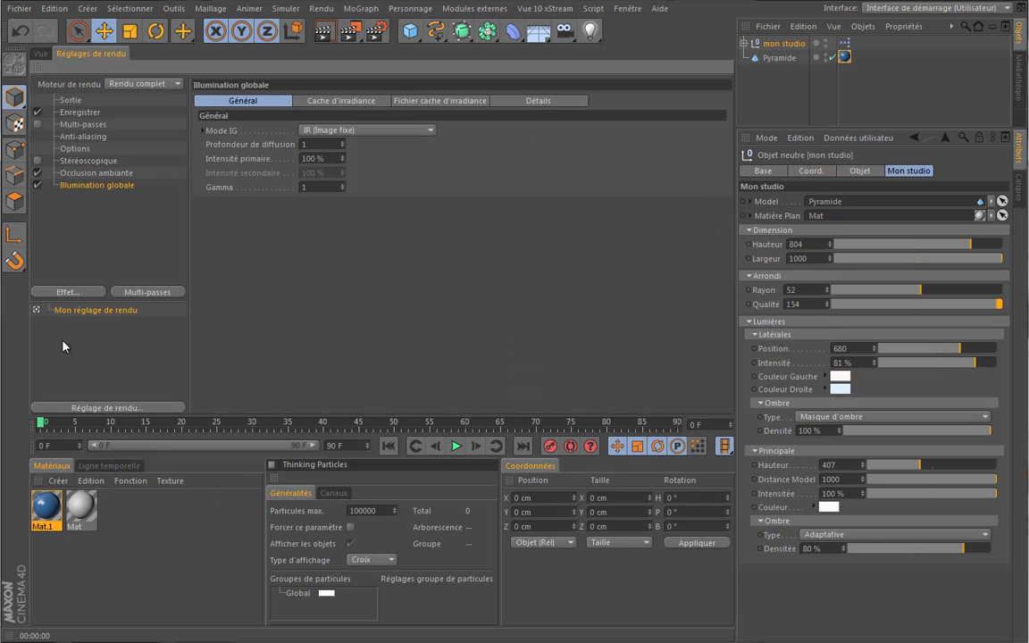
Set the global illumination irradiance cache to Basse stochastic samples, Basse record density and Faible smoothing.
{"action": "left_click", "coordinate": [332, 100]}
{"action": "left_click", "coordinate": [357, 130]}
{"action": "left_click", "coordinate": [396, 173]}
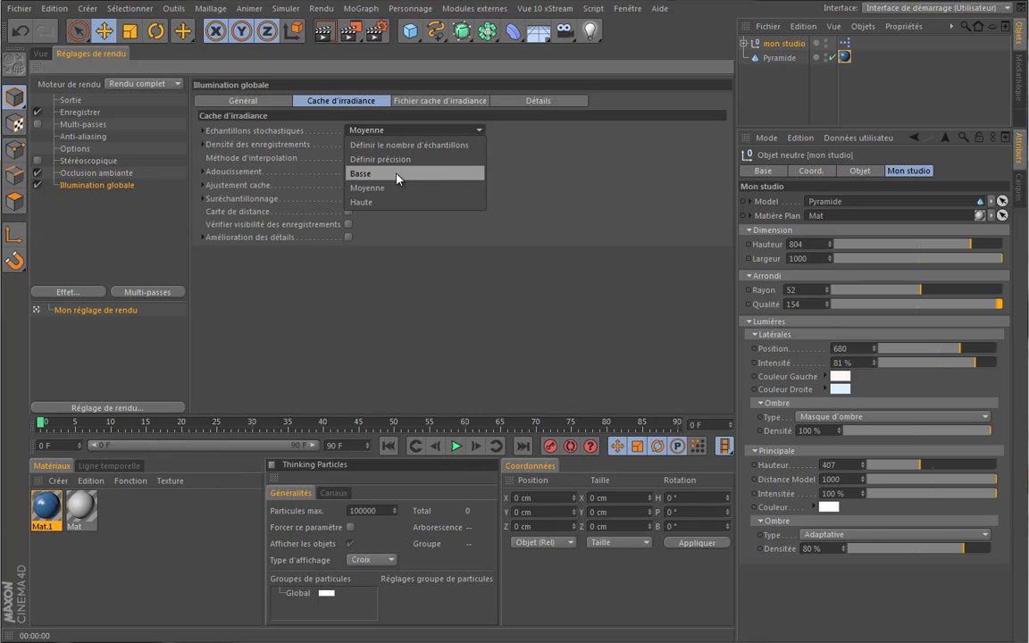
{"action": "left_click", "coordinate": [398, 144]}
{"action": "left_click", "coordinate": [406, 182]}
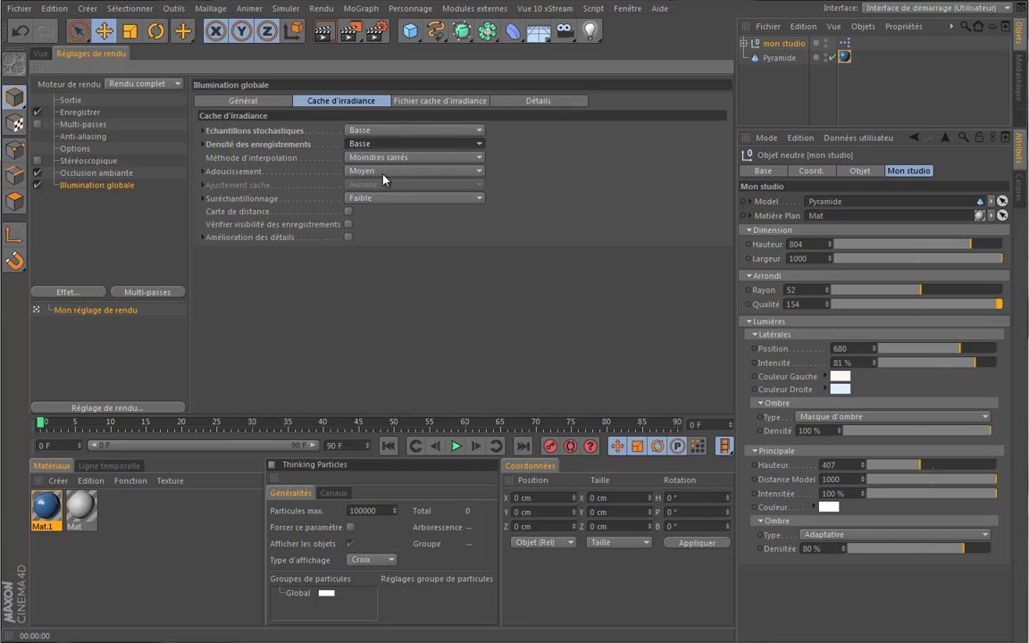
{"action": "left_click", "coordinate": [384, 172]}
{"action": "left_click", "coordinate": [393, 205]}
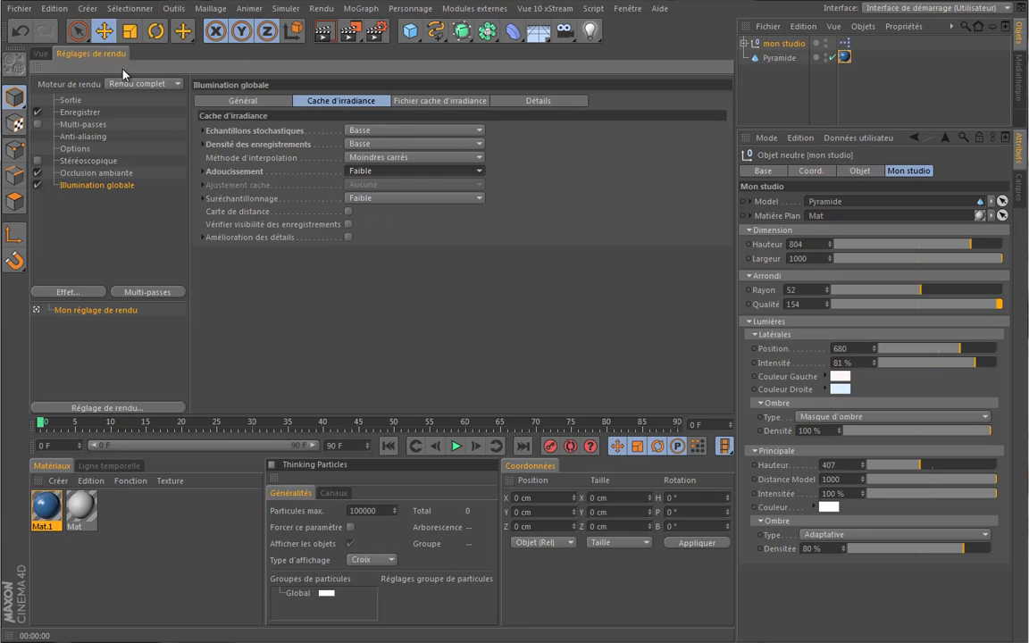
Preview the Pyramide with global illumination and ambient occlusion, rendering the perspective view again from a lower angle.
{"action": "left_click", "coordinate": [40, 53]}
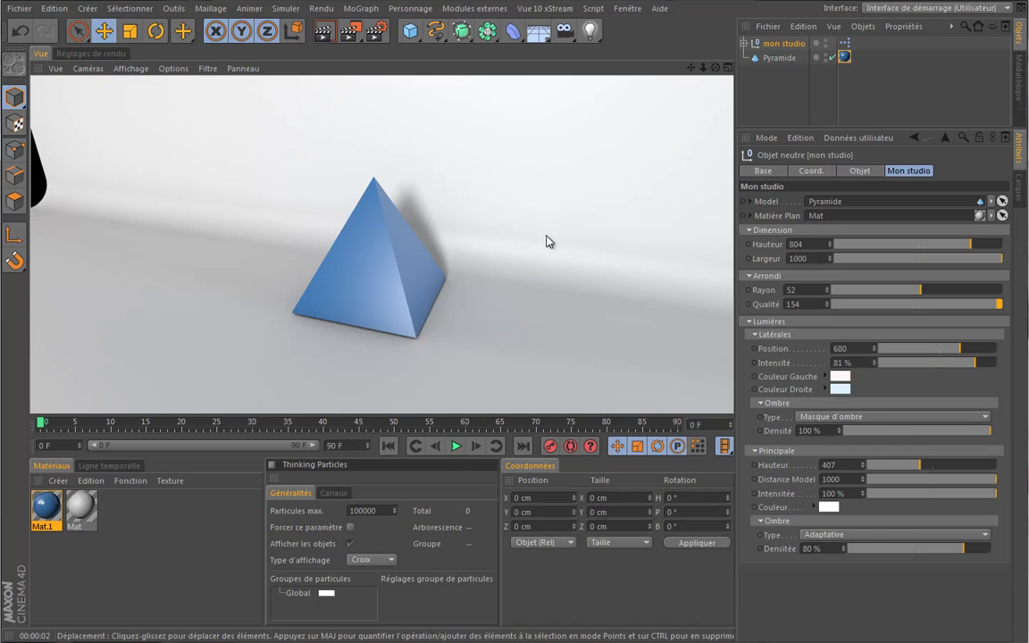
{"action": "left_click", "coordinate": [489, 303]}
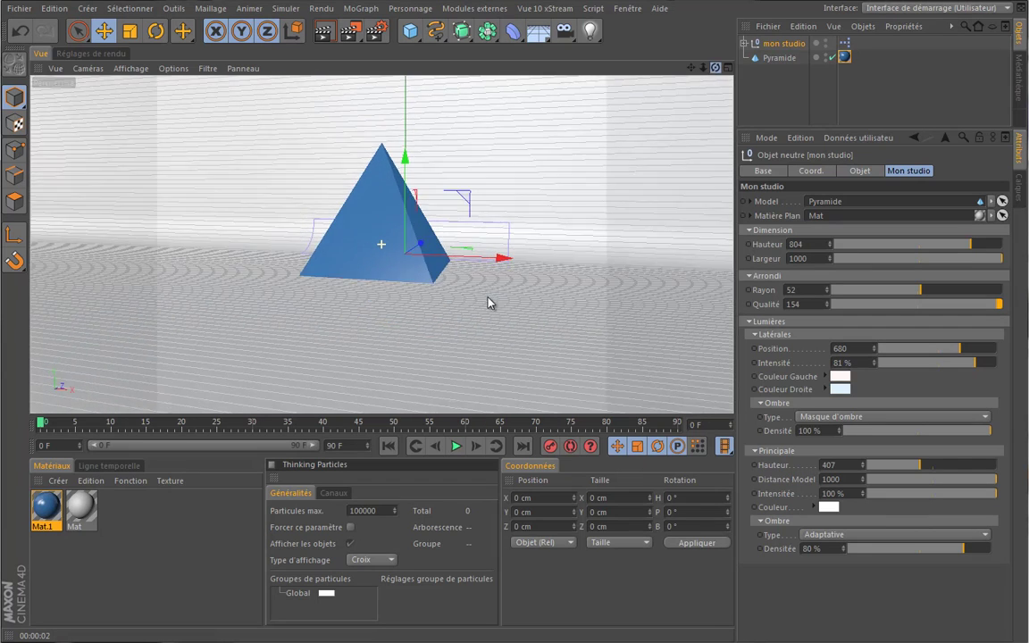
{"action": "left_click", "coordinate": [329, 36]}
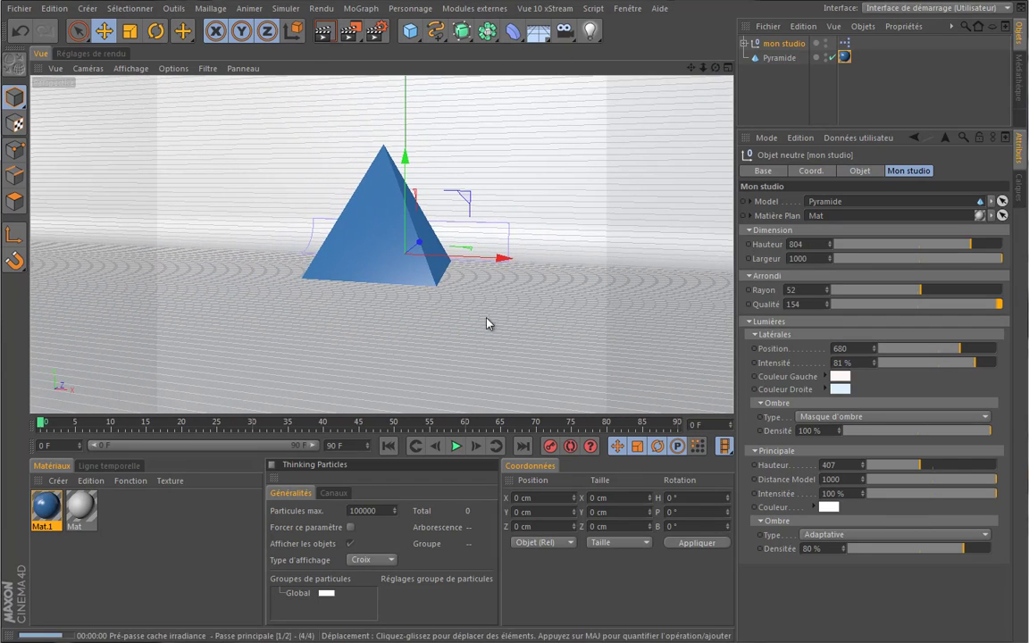